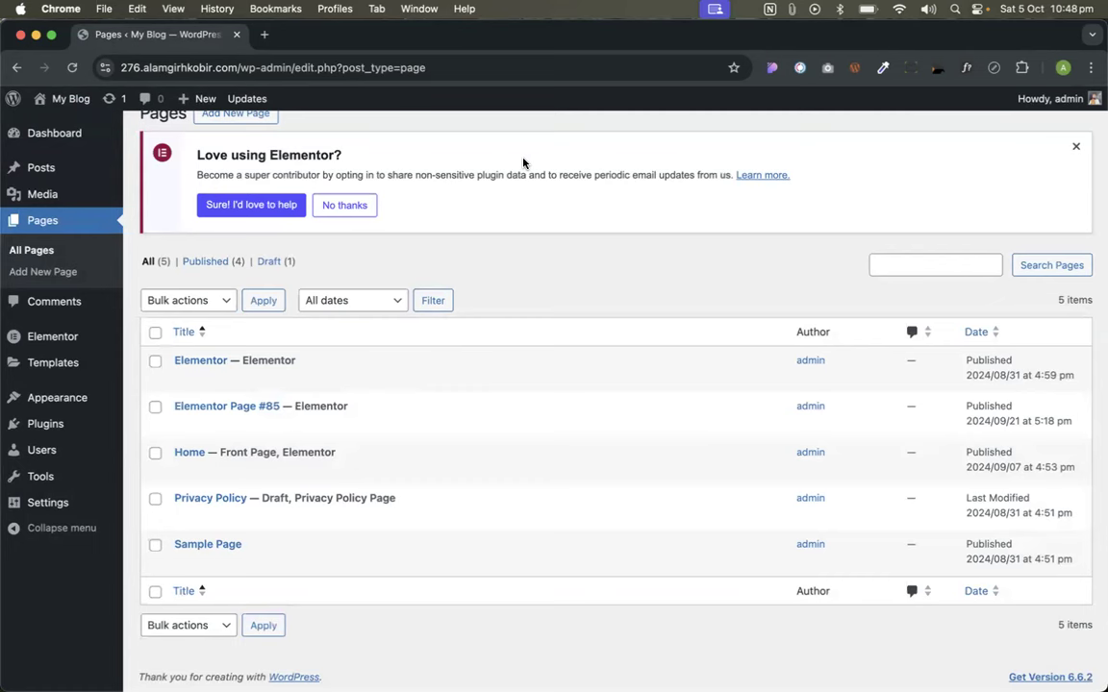
- Open the live My Blog site in a separate tab and switch to it
mouse_move(85, 104)
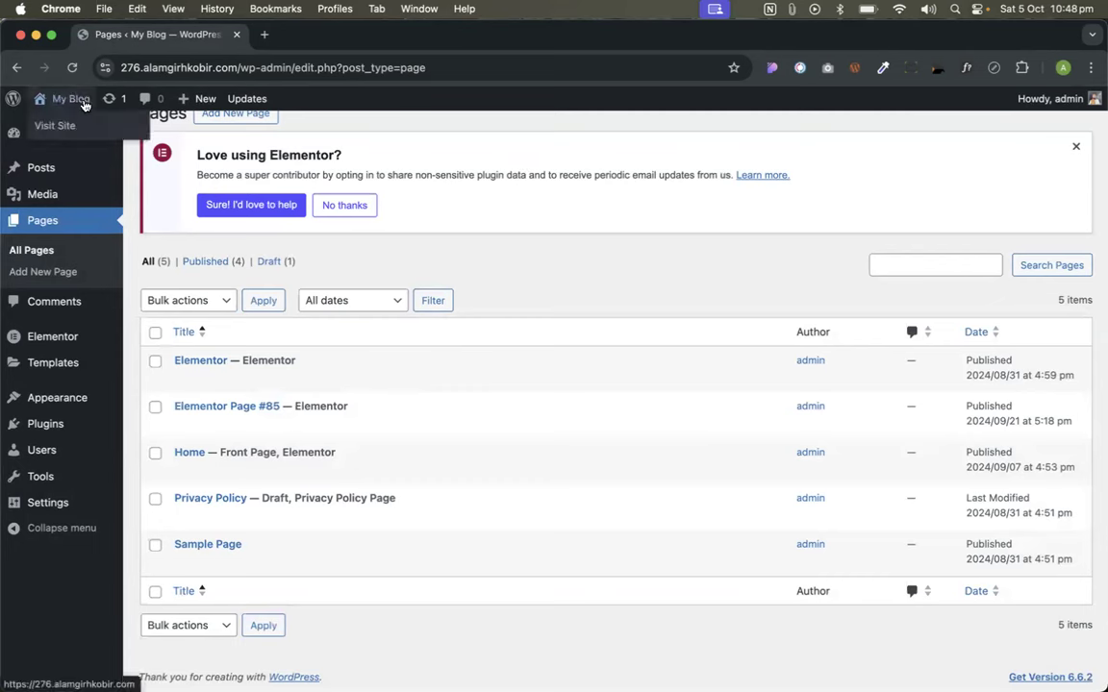
super+click(60, 126)
click(290, 38)
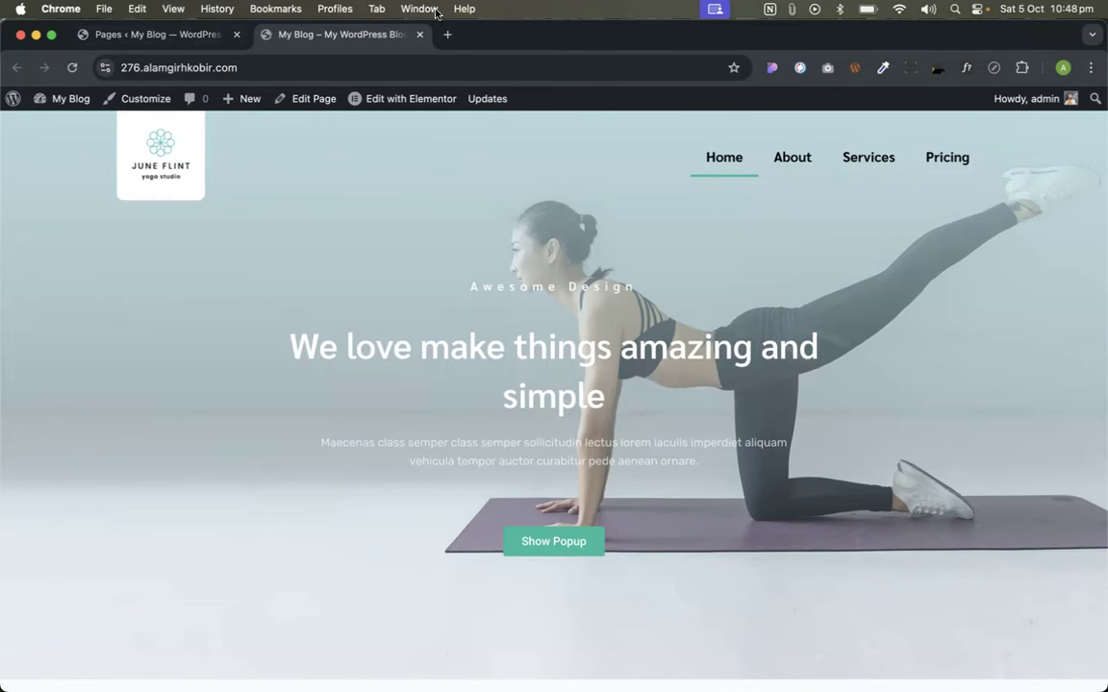
- Load codemanbd.com in a tab beside the My Blog site and close the leftover empty tab
click(448, 35)
text(code)
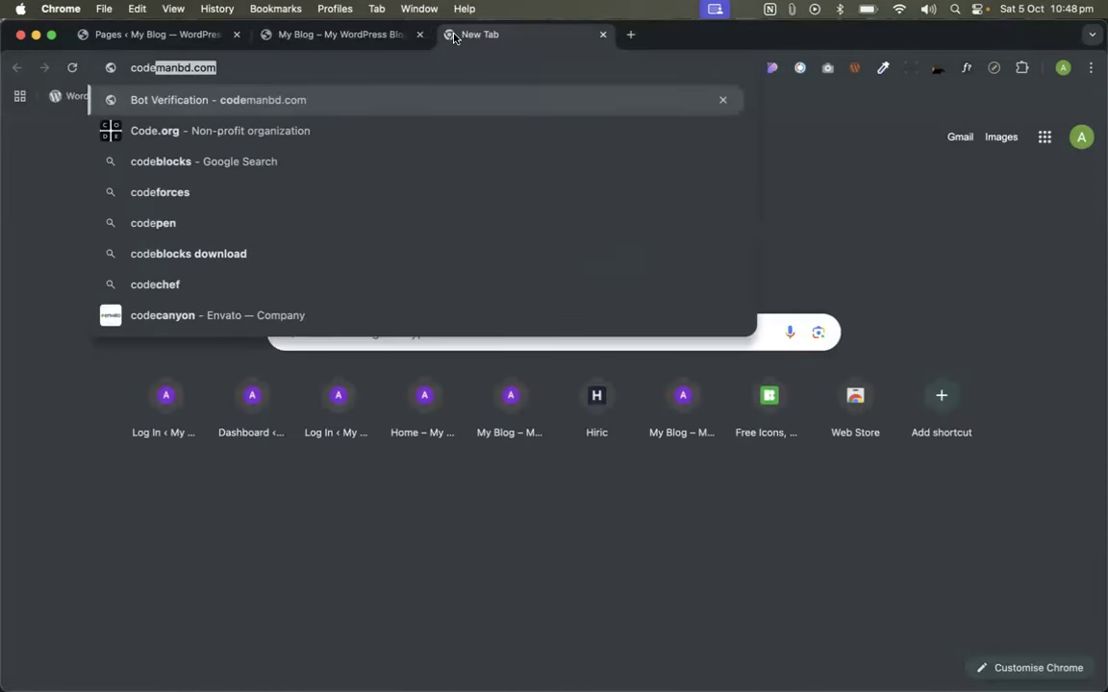
key(shift+Return)
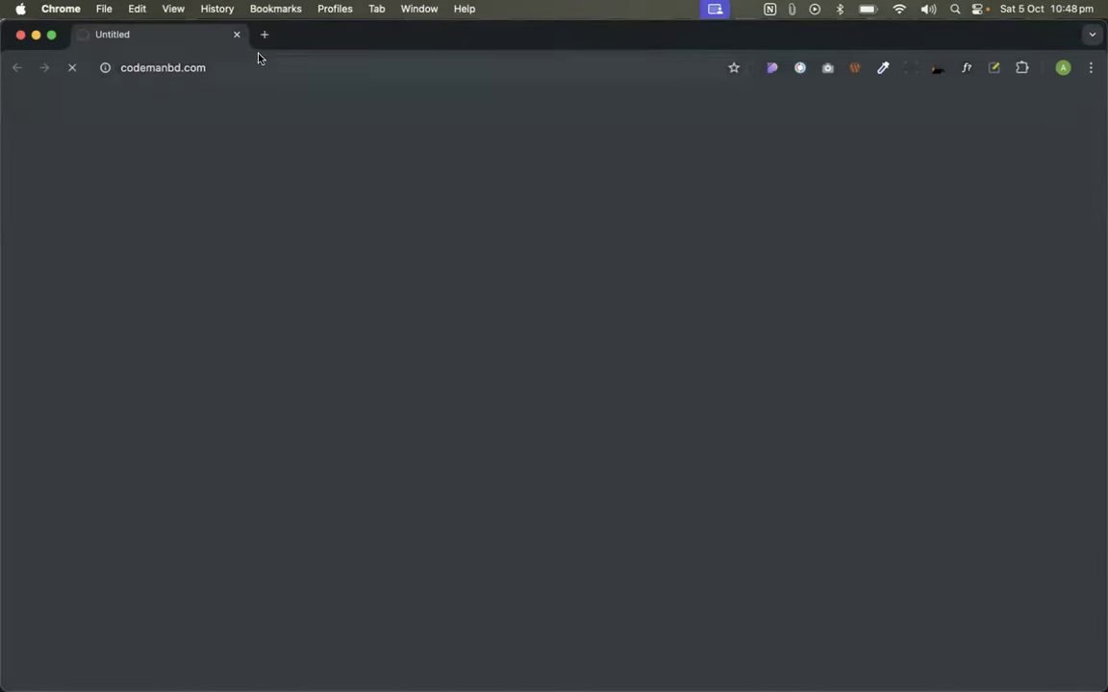
drag(198, 44, 502, 25)
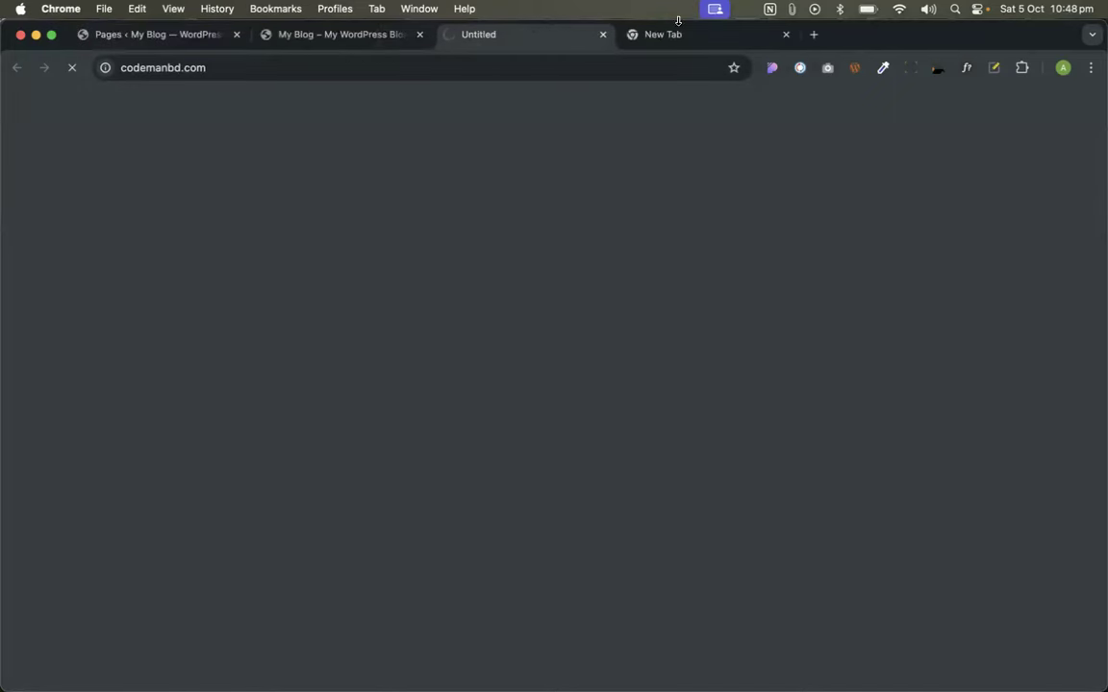
click(786, 35)
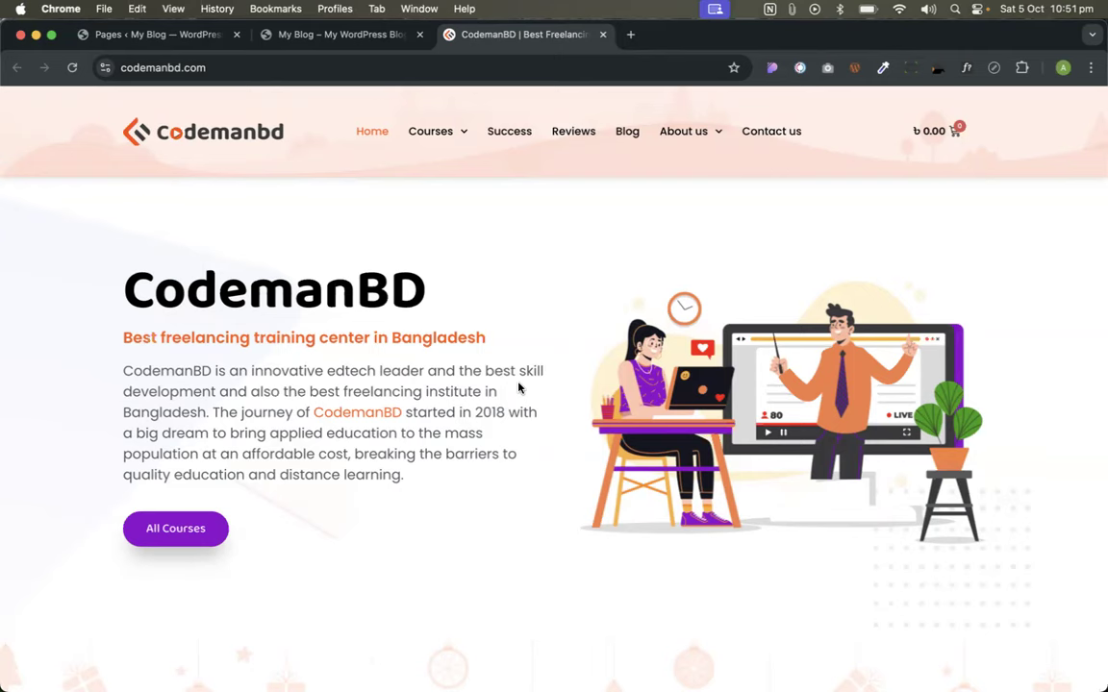
- Examine the CodemanBD home page down to its footer links and return to its header navigation
scroll(489, 315, down, 20)
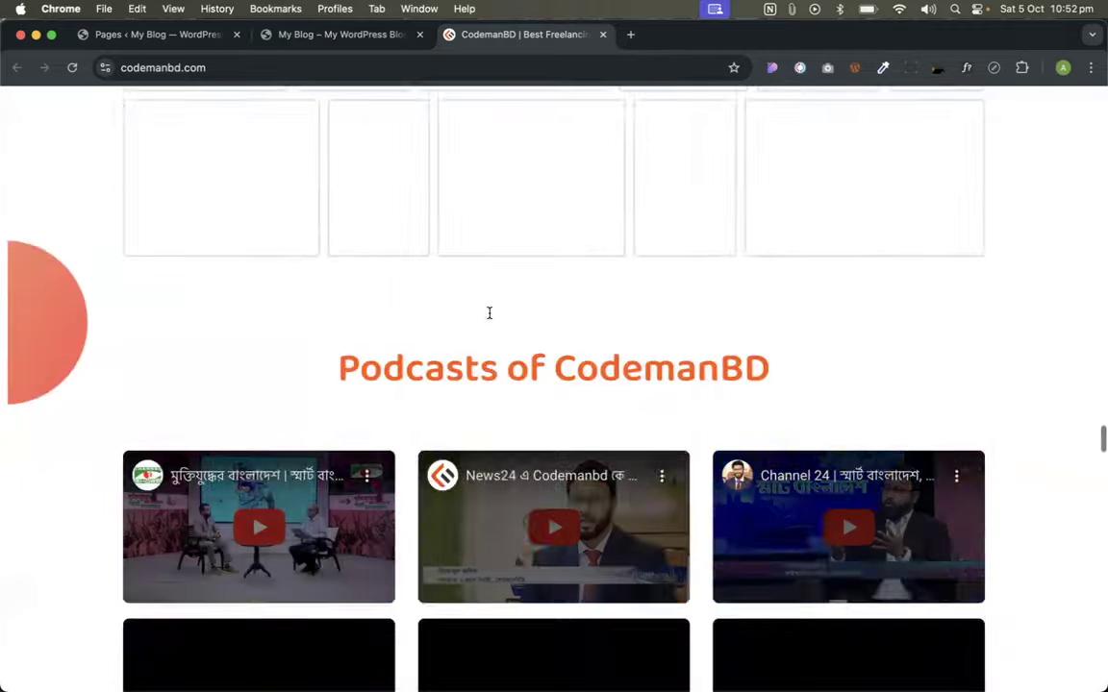
scroll(488, 313, down, 20)
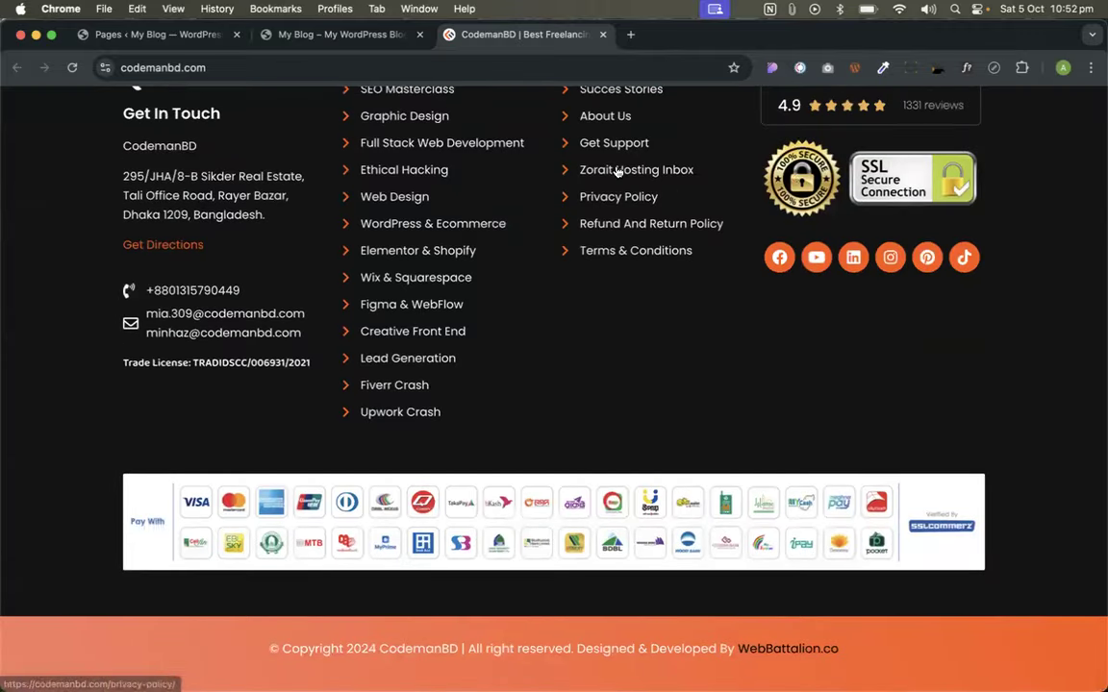
scroll(703, 356, up, 3)
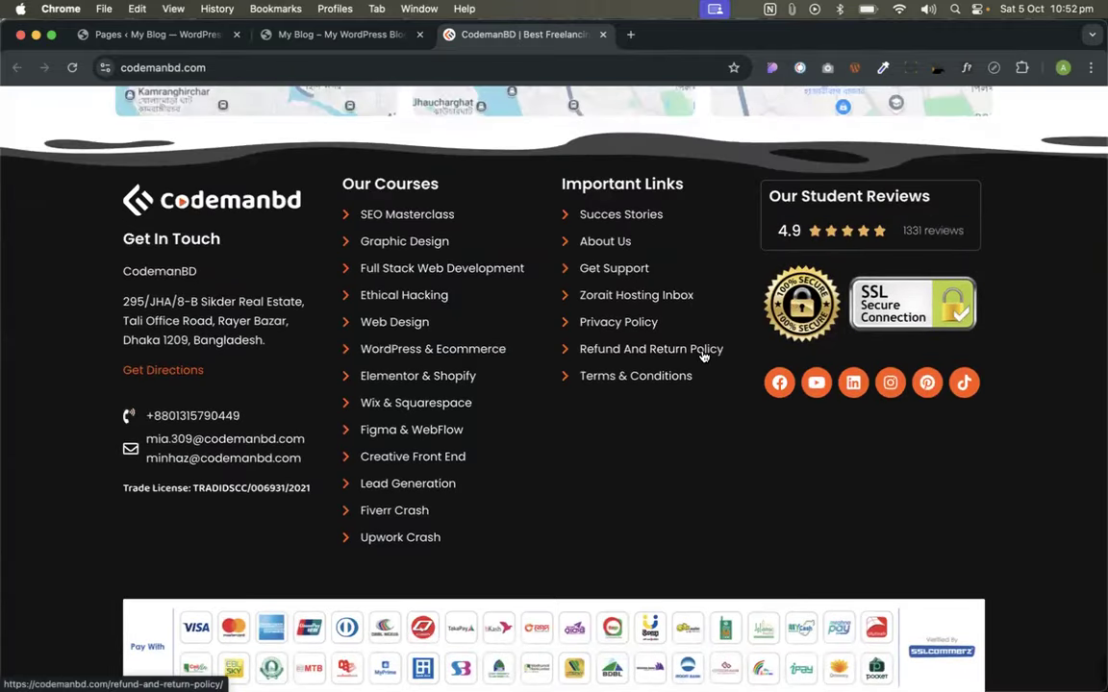
key(super+Up)
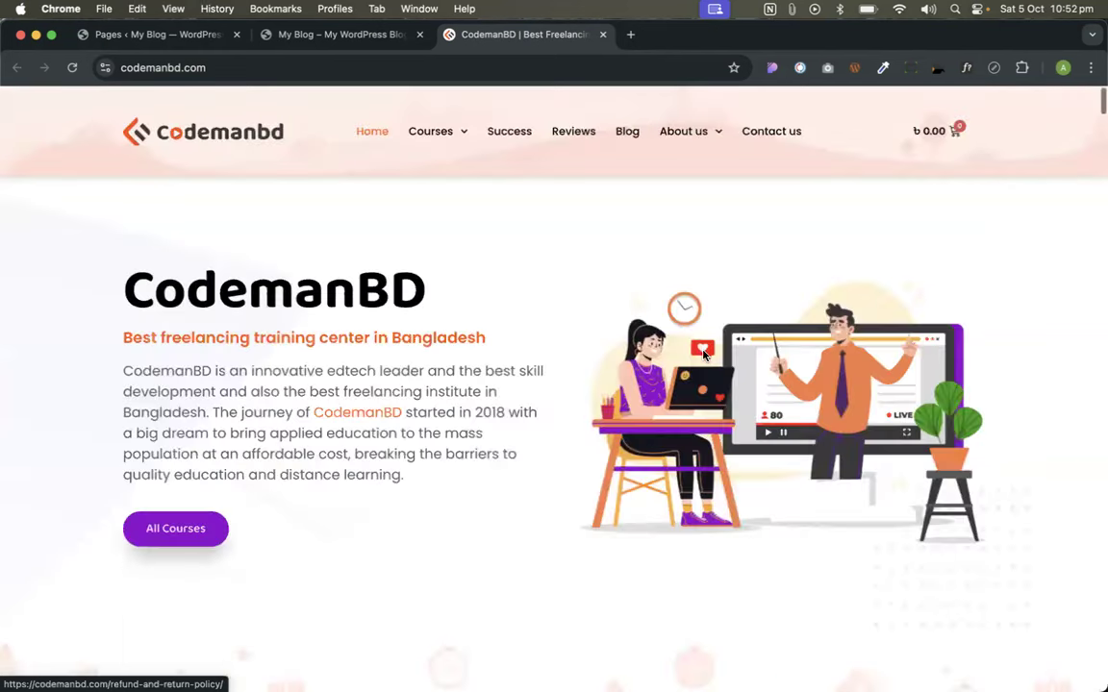
- View CodemanBD's Success page and compare its multi-page navigation with the My Blog home page
click(500, 136)
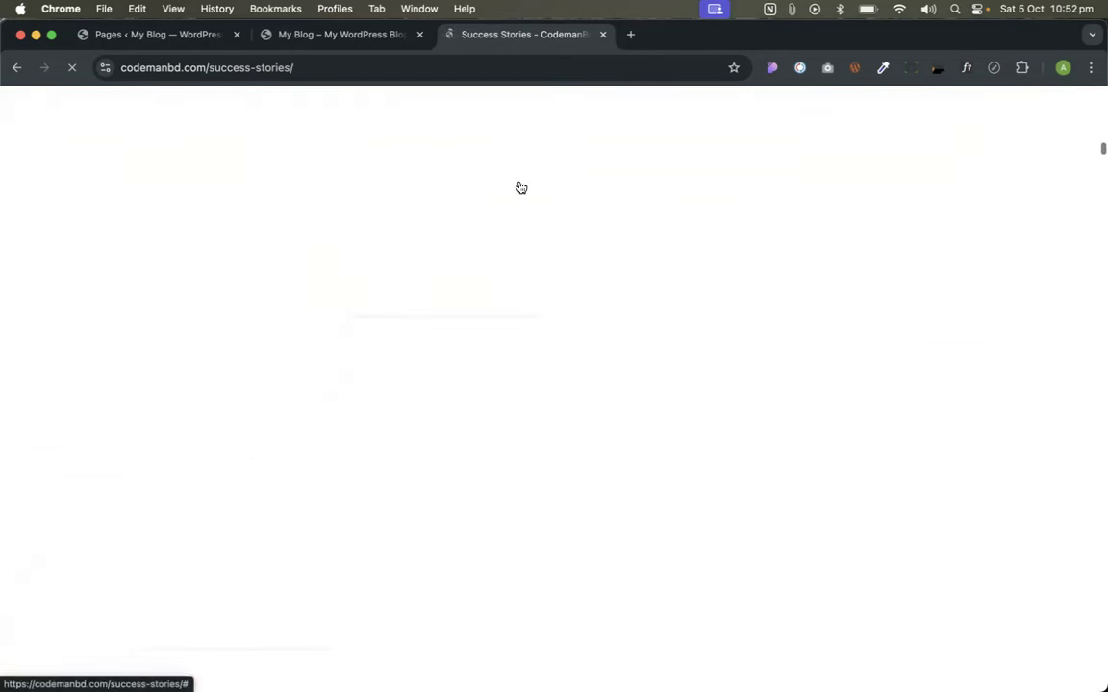
scroll(521, 186, up, 15)
scroll(521, 187, down, 20)
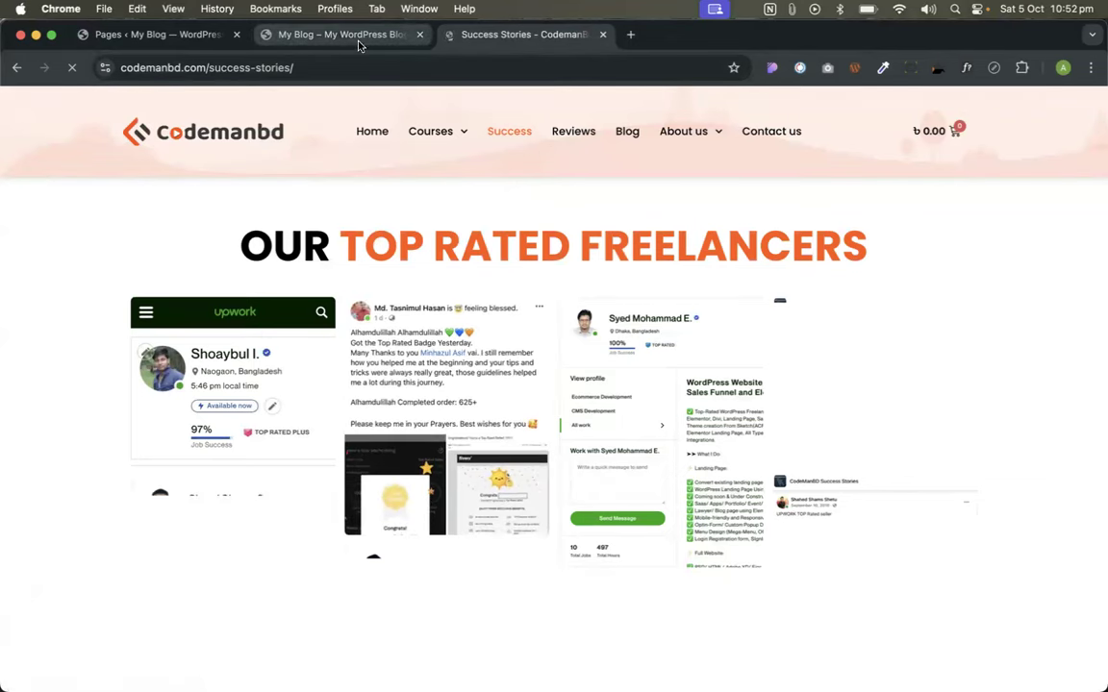
click(324, 35)
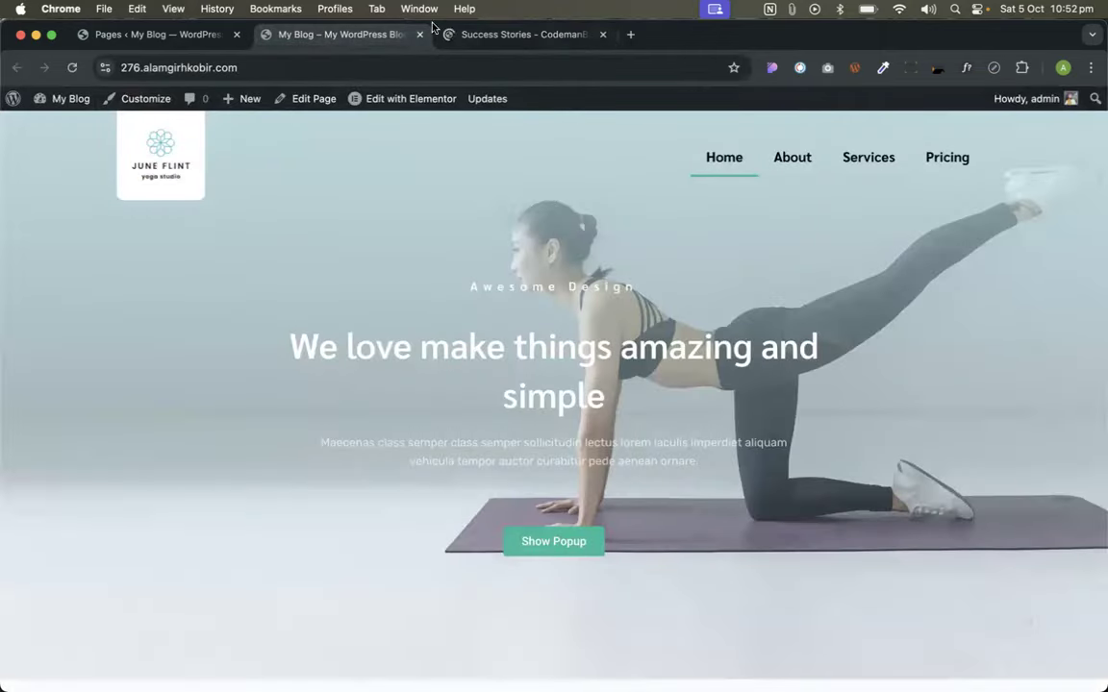
click(493, 43)
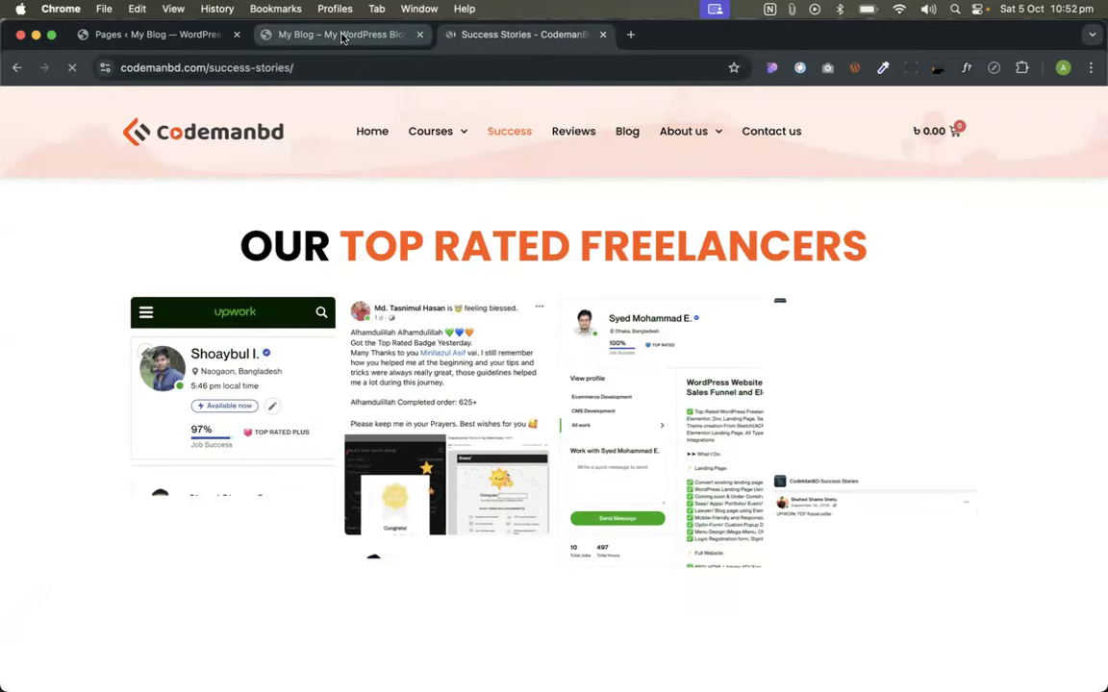
click(350, 38)
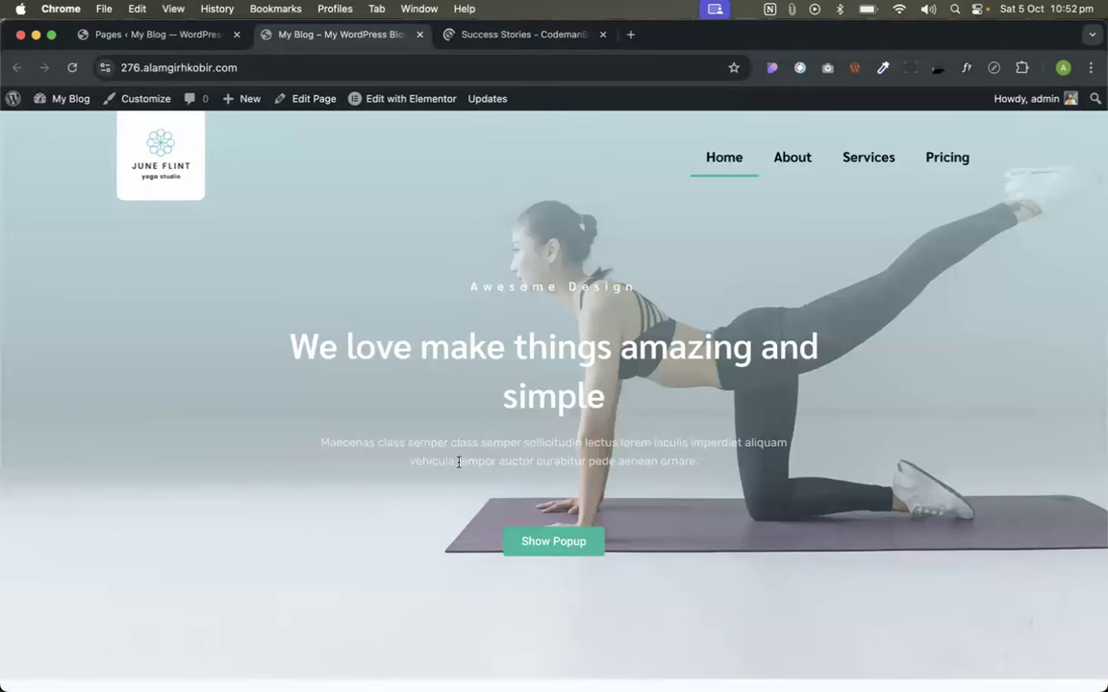
- Calculate 50*10 and 500/60 in Spotlight, and close the search
key(super+space)
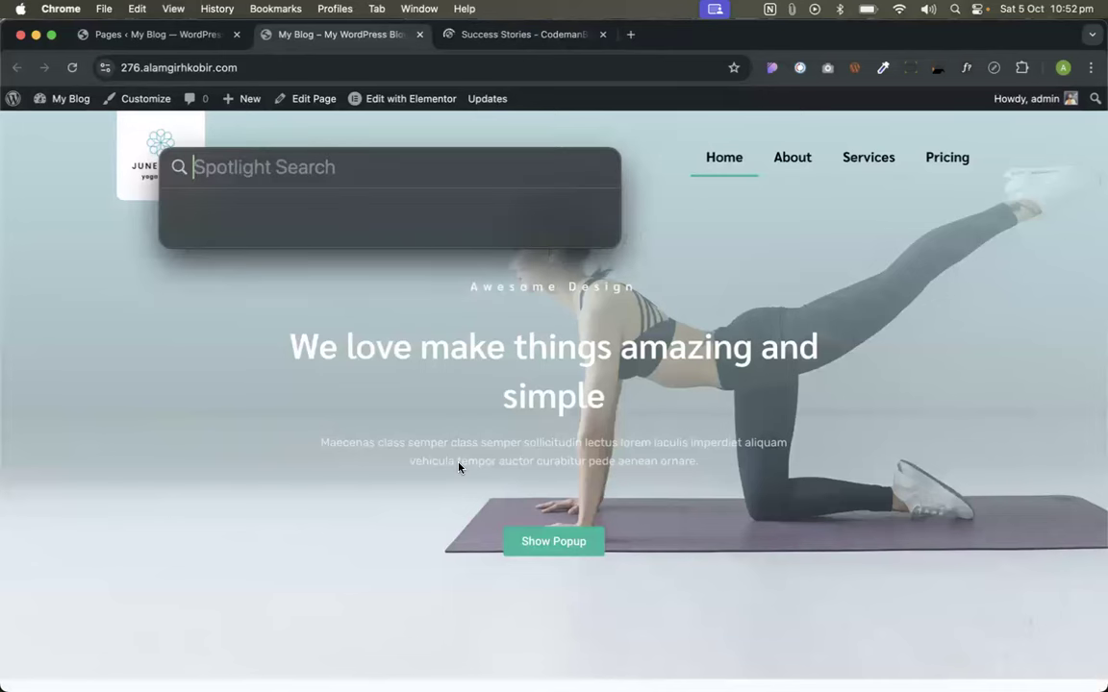
text(50*)
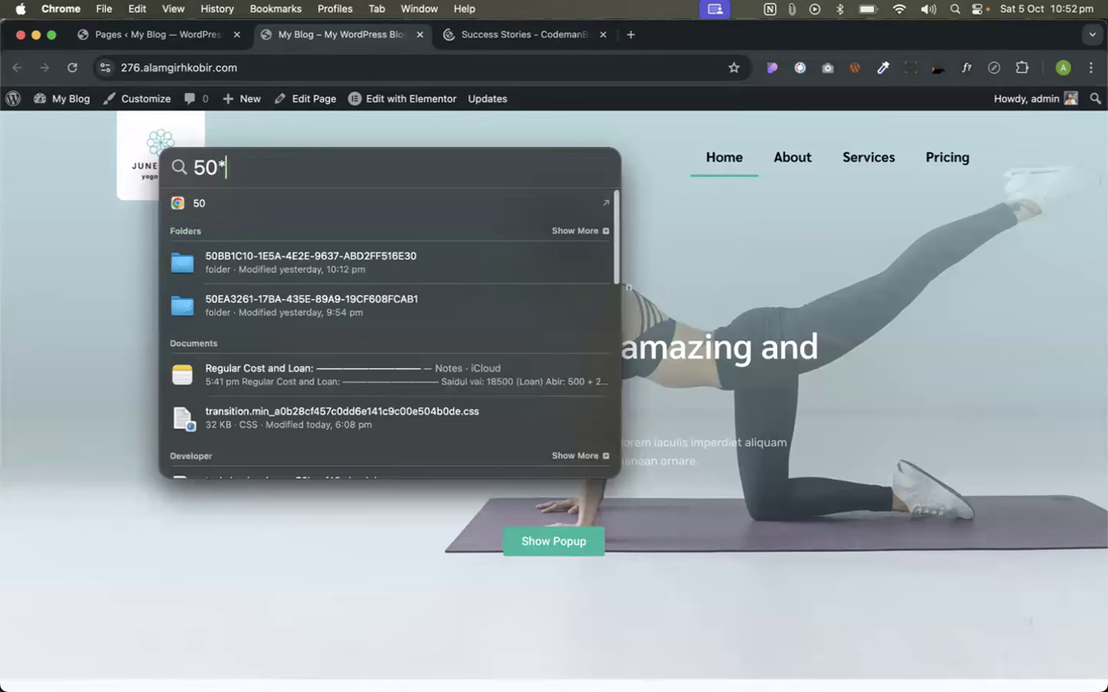
text(1)
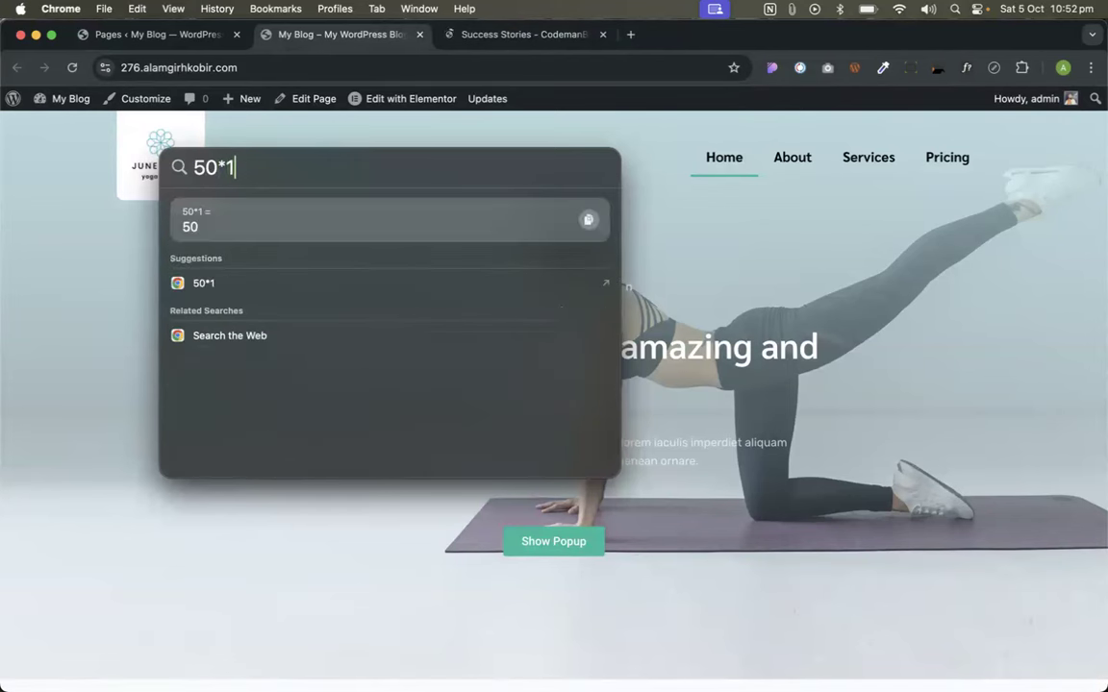
text(0)
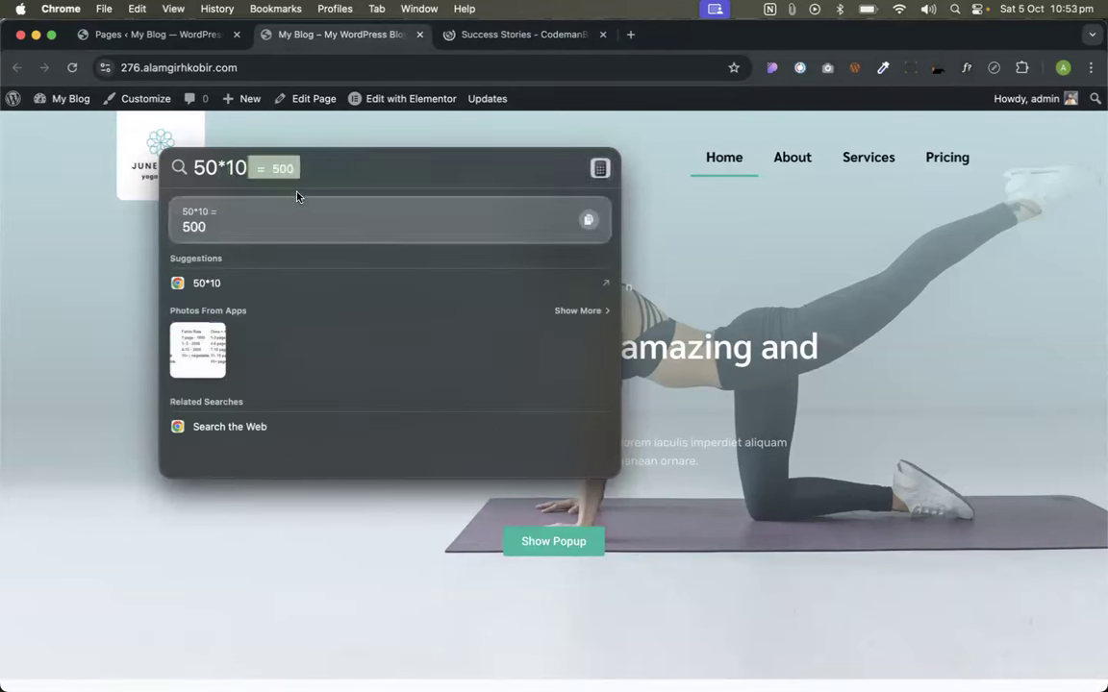
key(super+a)
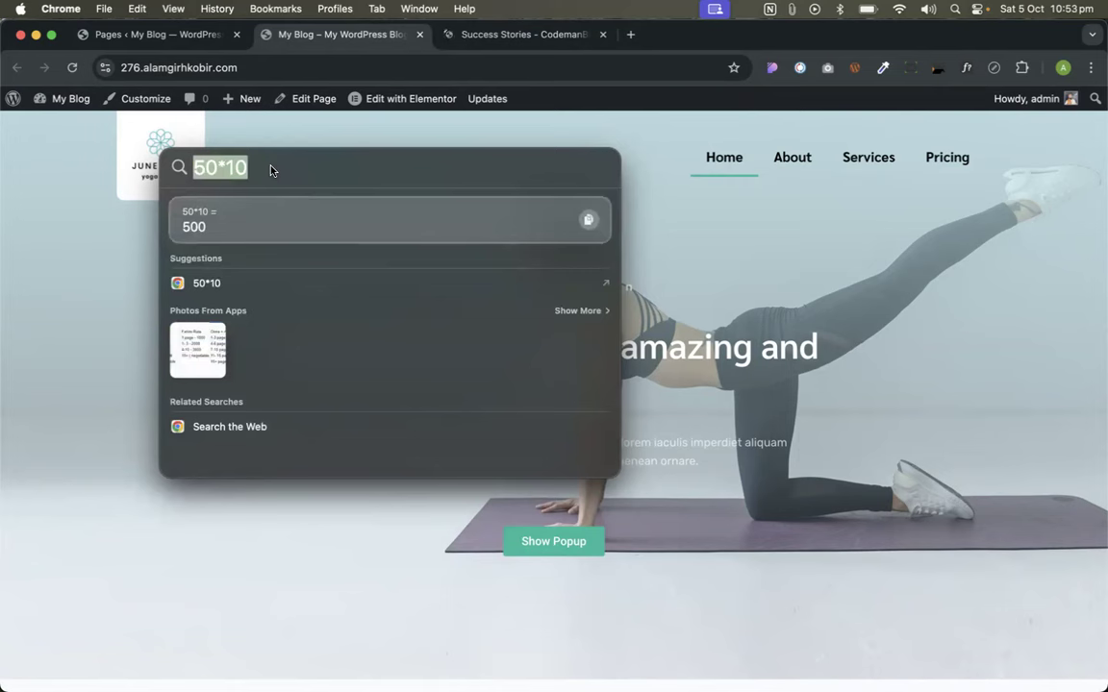
text(50)
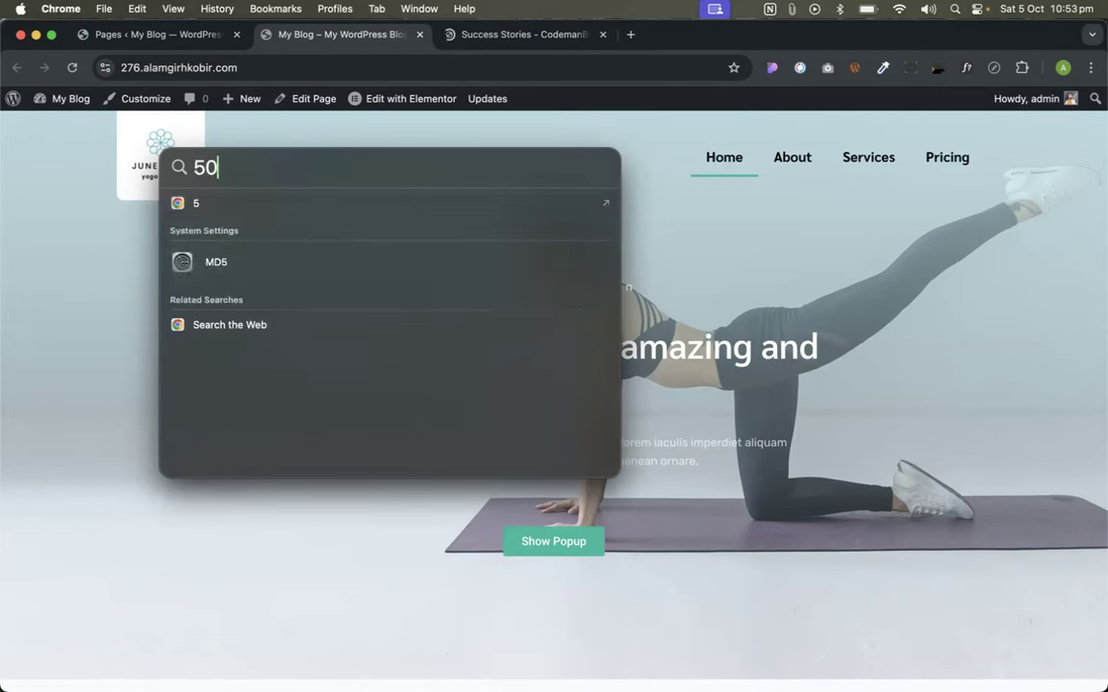
text(0/60)
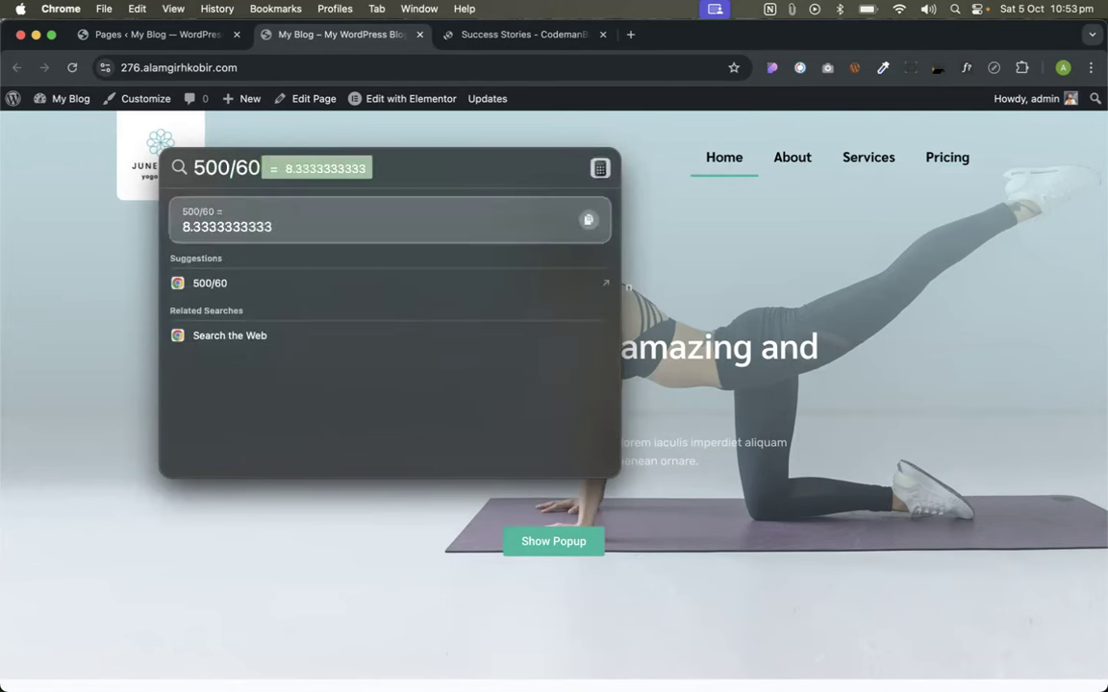
key(Escape)
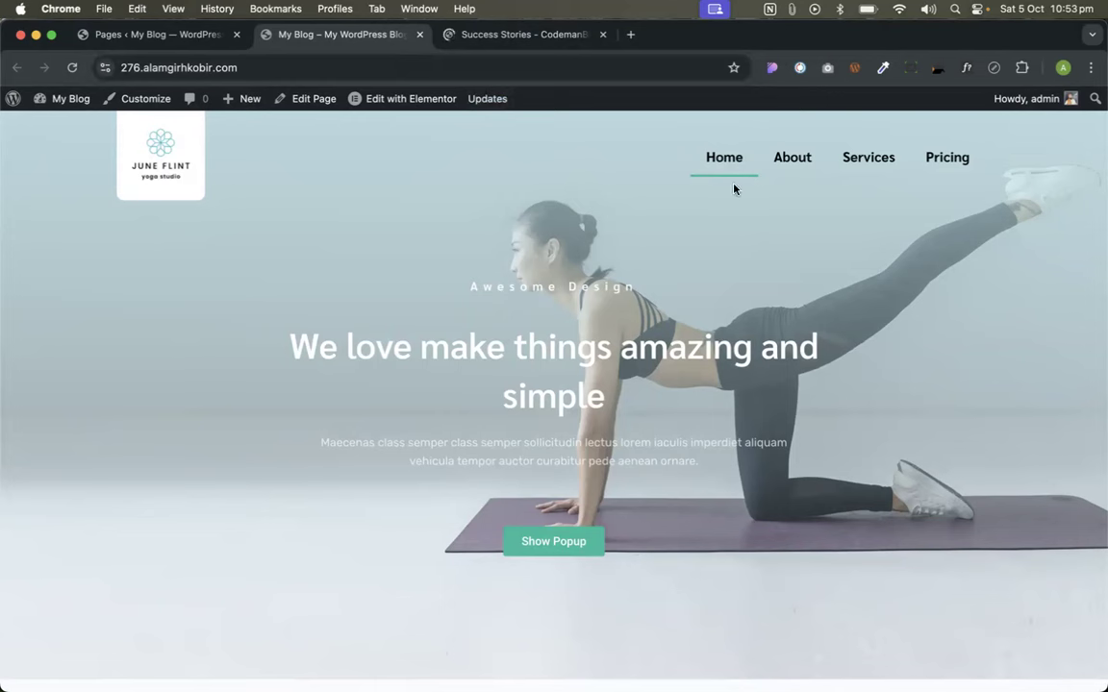
- Close the CodemanBD tab and open the My Blog home page for editing with Elementor
click(602, 35)
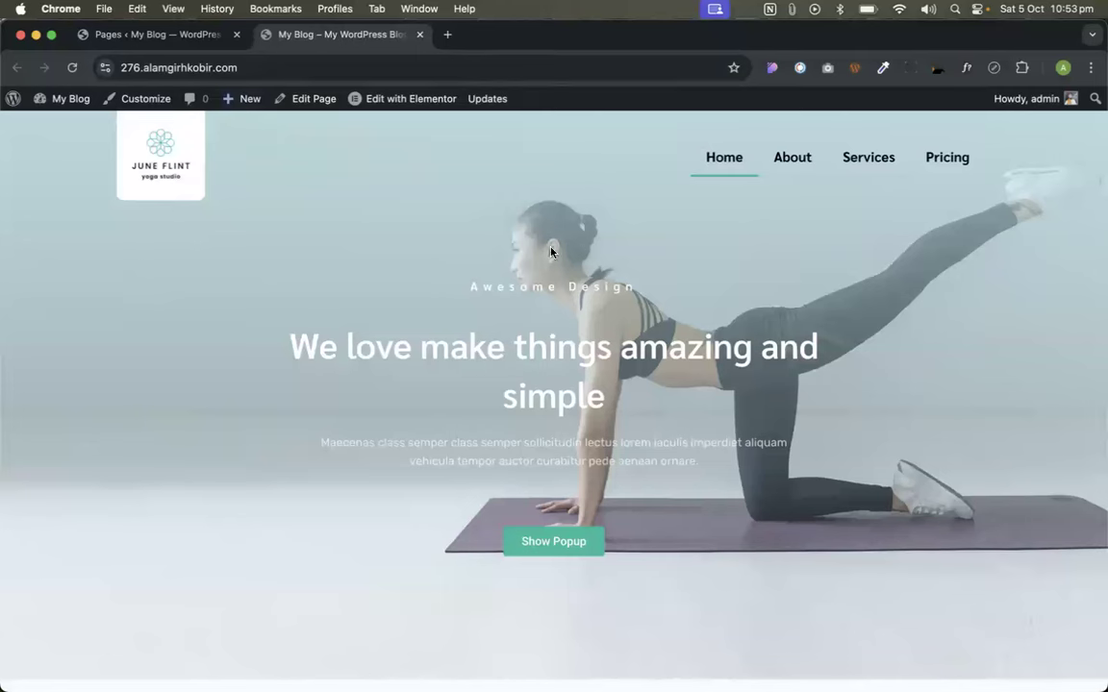
mouse_move(240, 98)
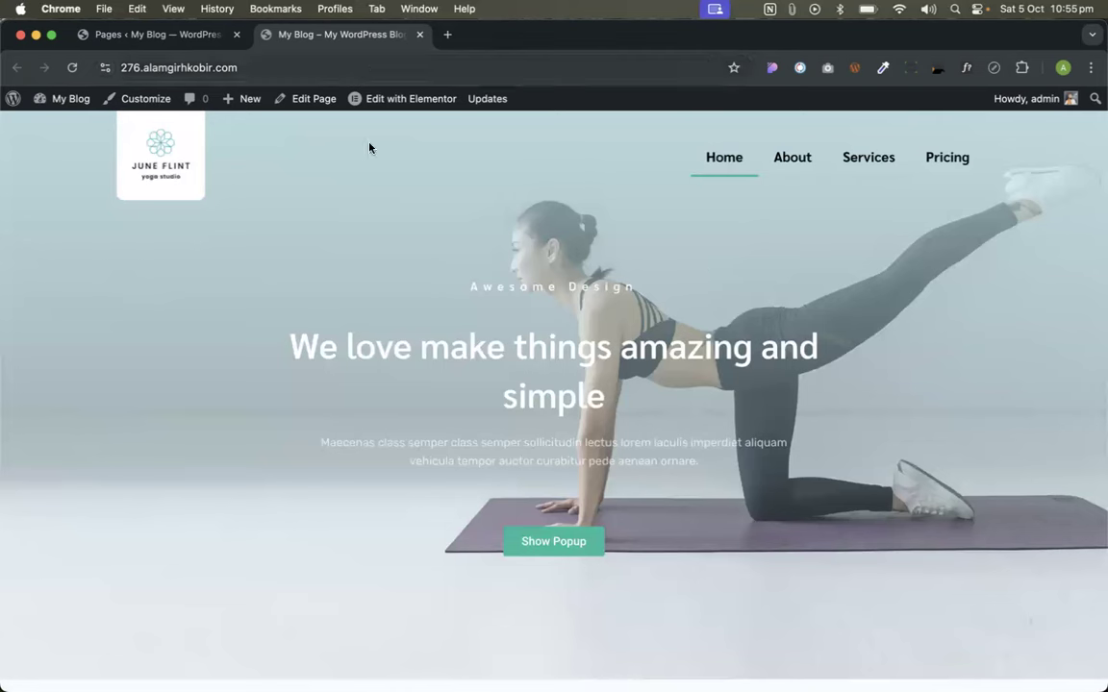
click(391, 102)
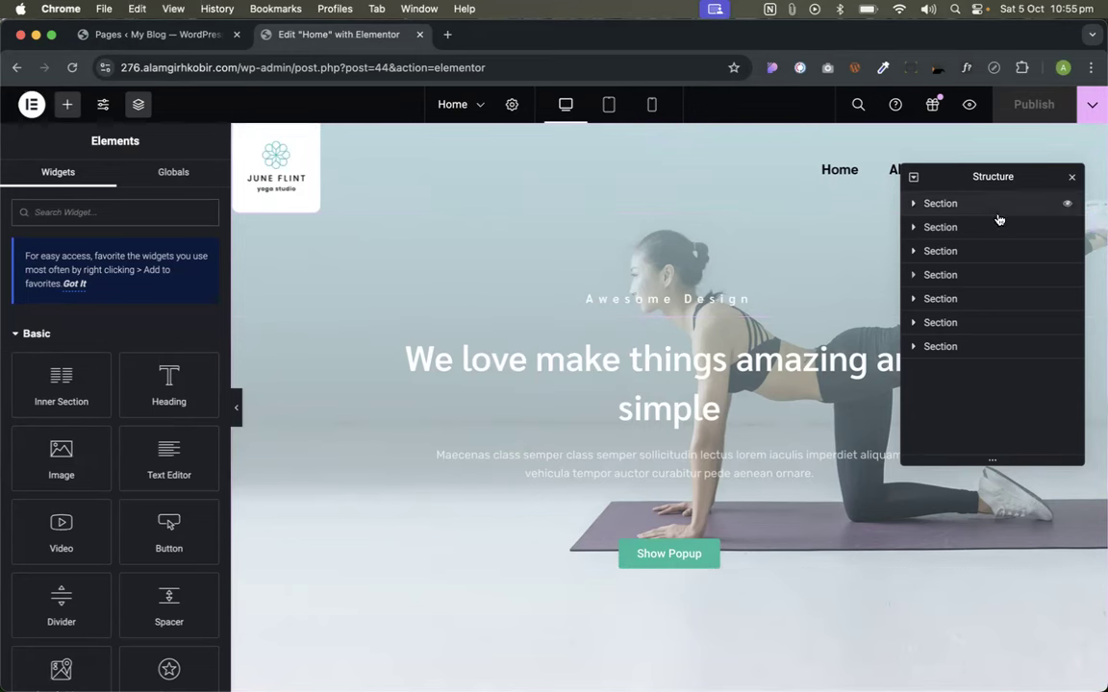
- Set the header WordPress Menu's pointer to None and publish the Home page
drag(1038, 176, 1032, 290)
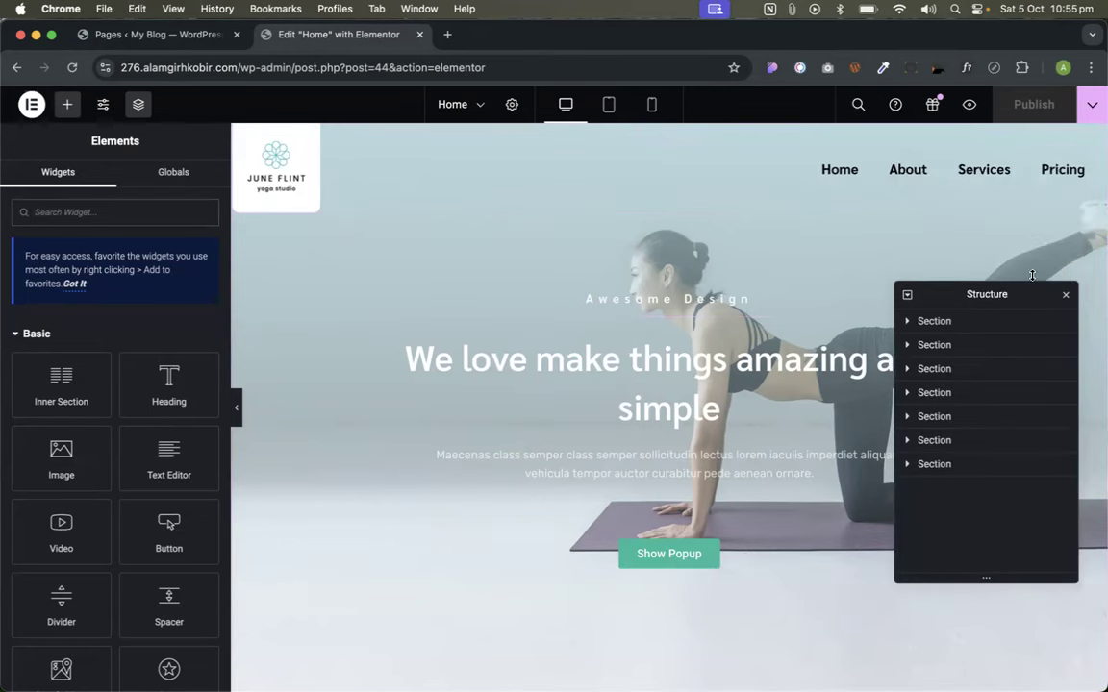
click(1090, 156)
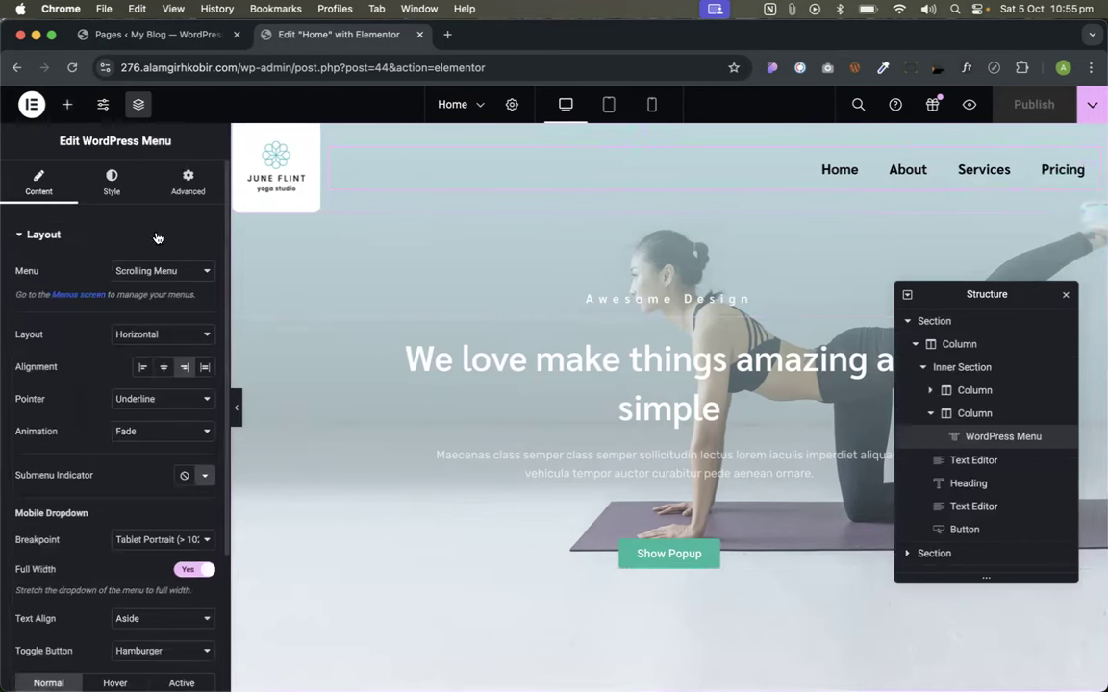
scroll(99, 321, down, 2)
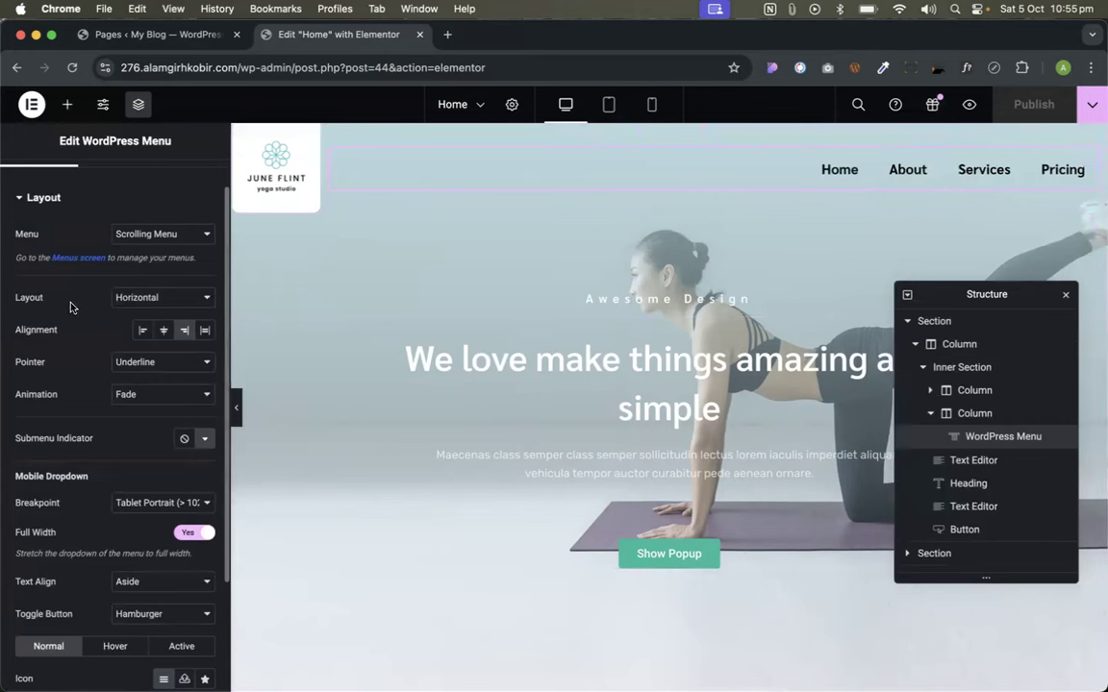
click(135, 370)
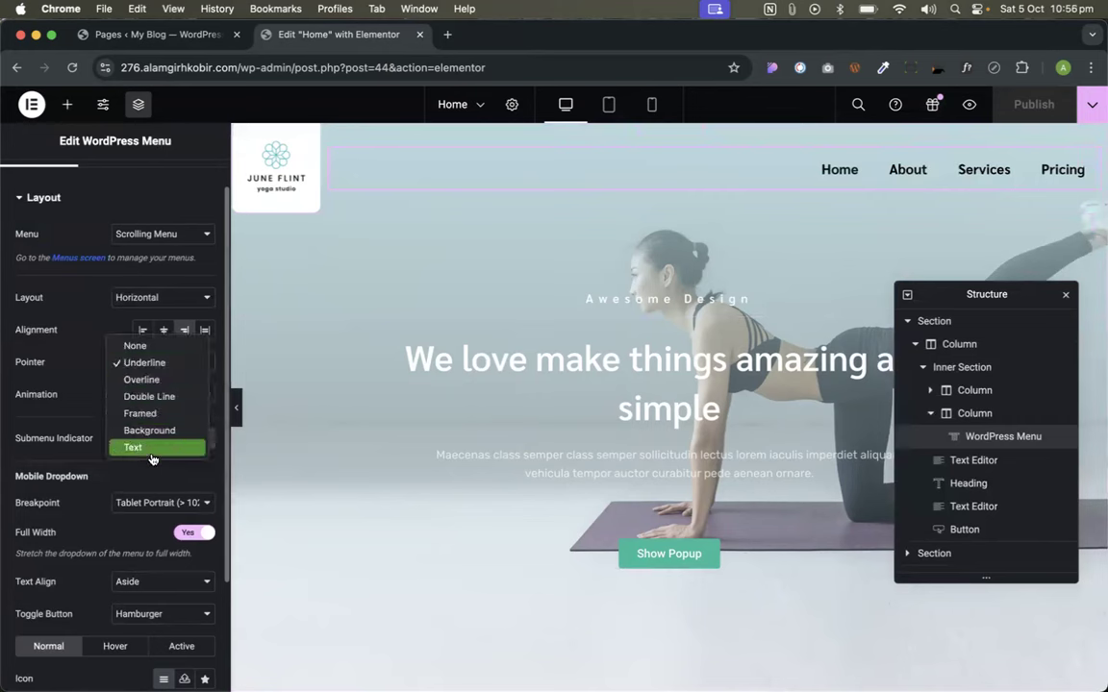
click(143, 347)
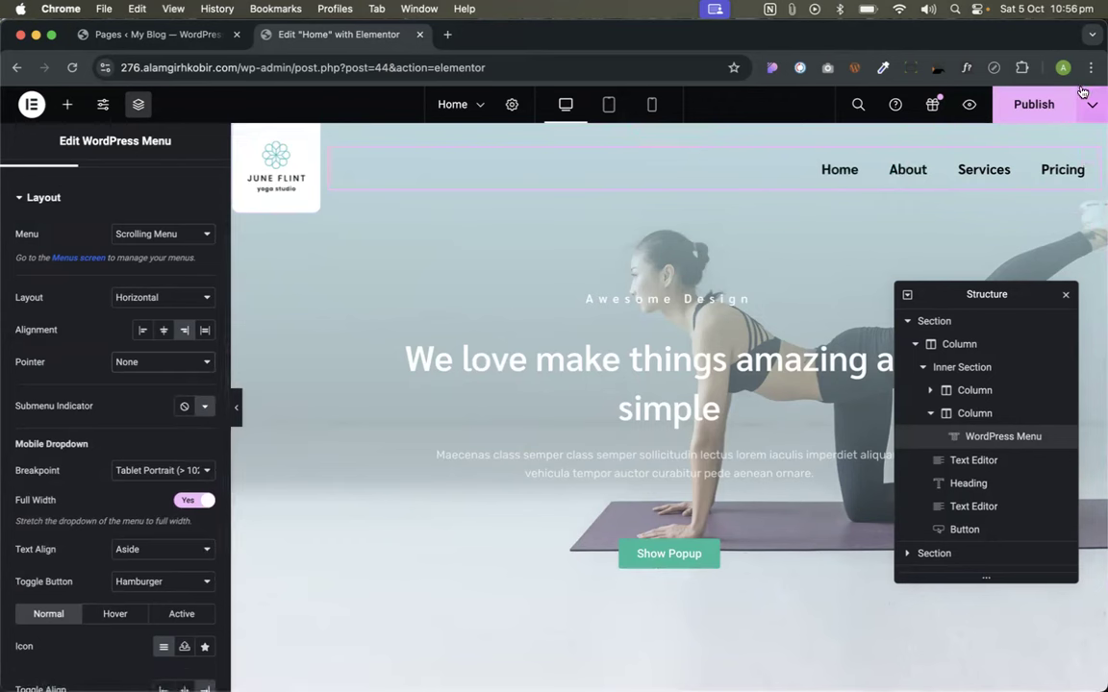
click(1034, 107)
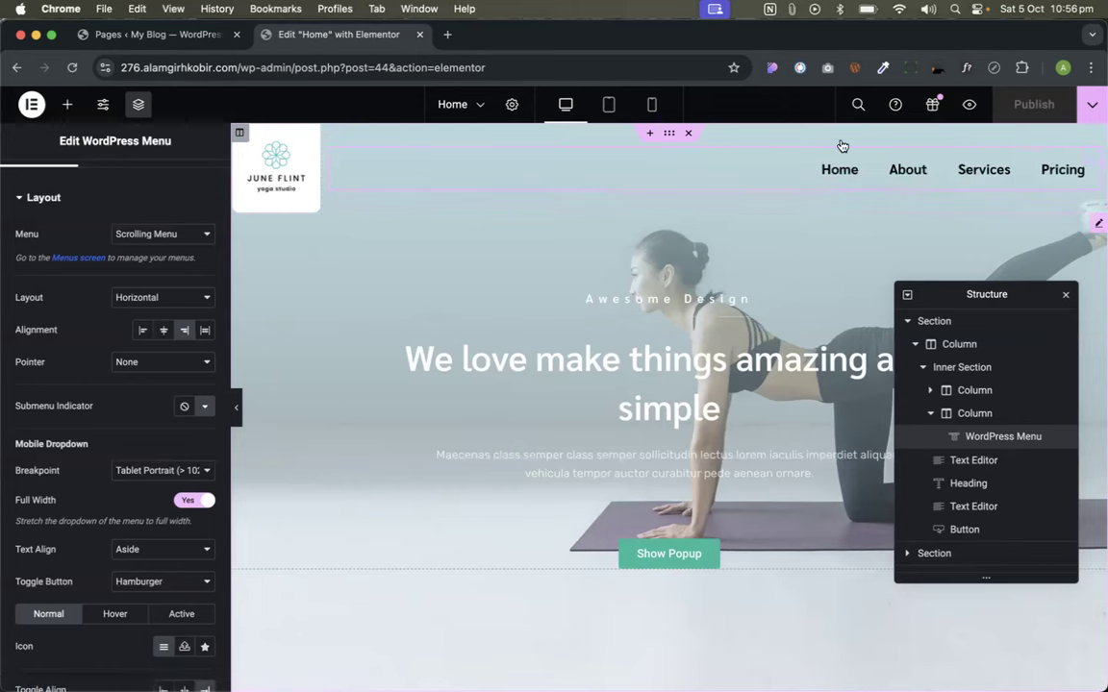
- Check the header over the scrolled Home page and exit Elementor to the page's WordPress editor
scroll(377, 290, down, 15)
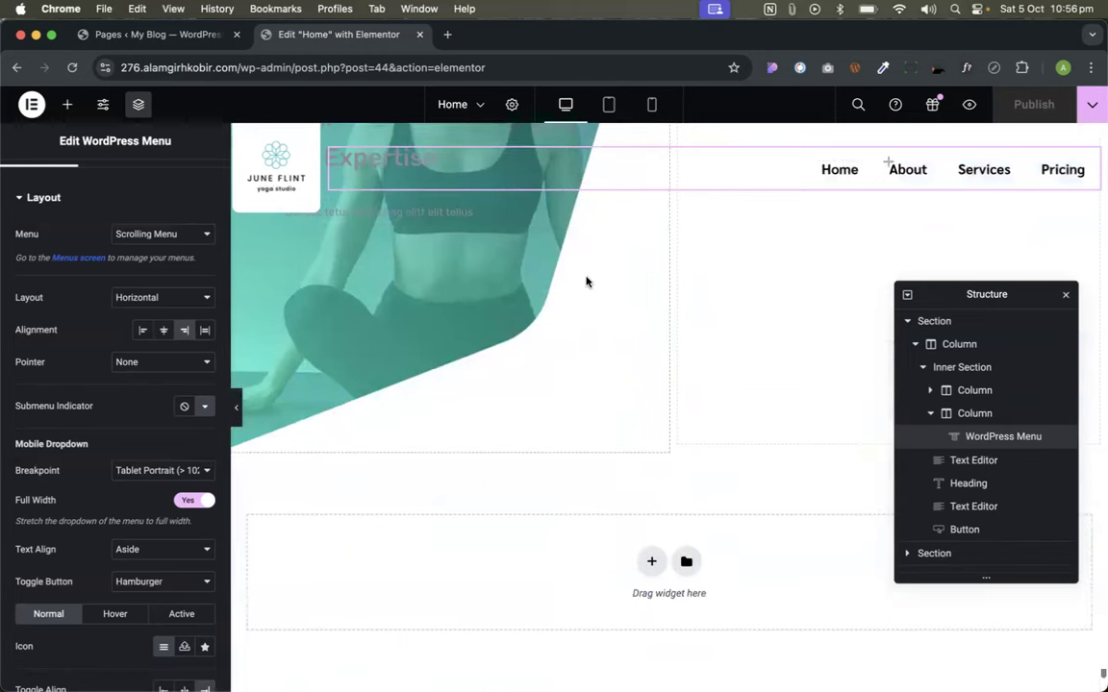
scroll(585, 279, up, 10)
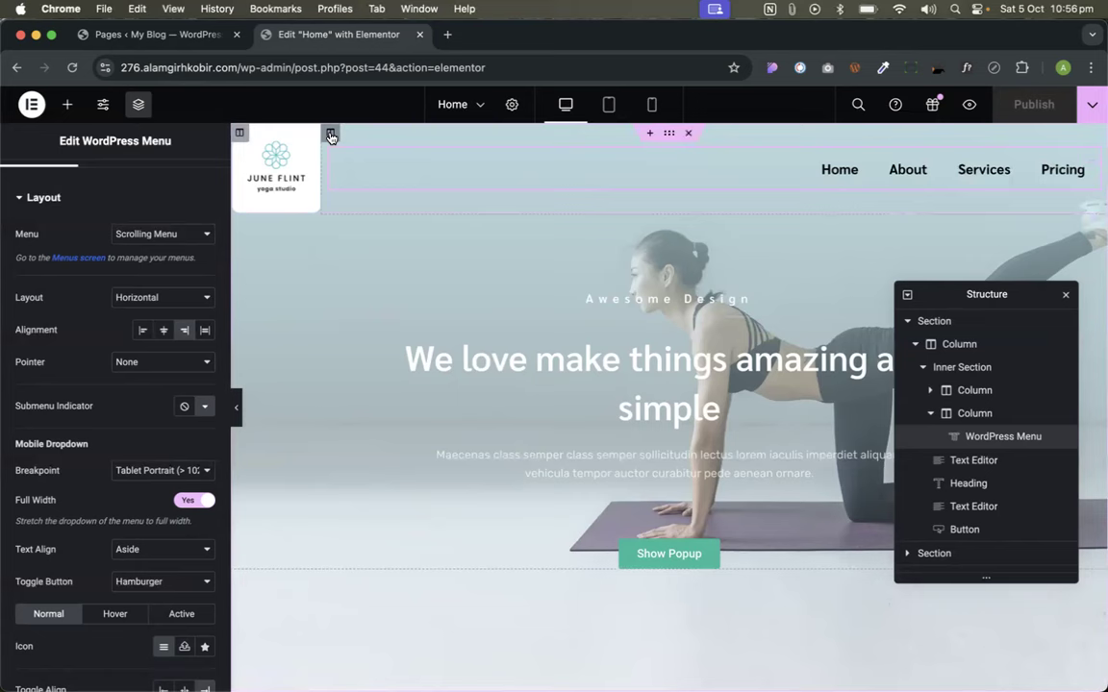
click(29, 104)
click(67, 252)
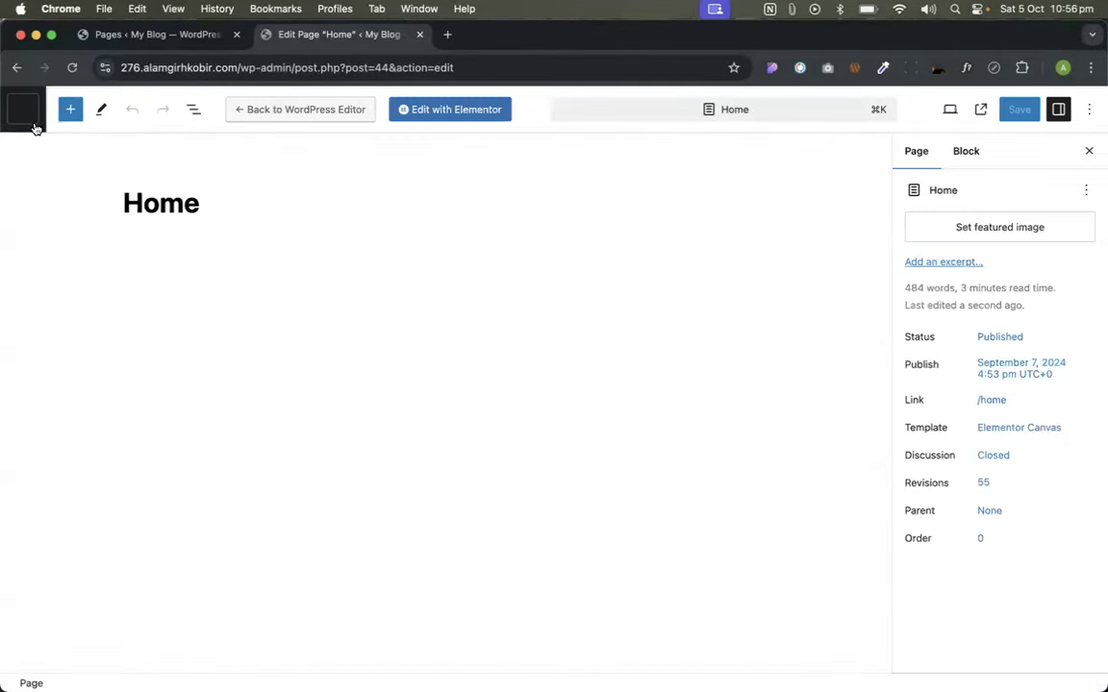
- Leave the Home page's WordPress editor and return to the Pages list
click(30, 123)
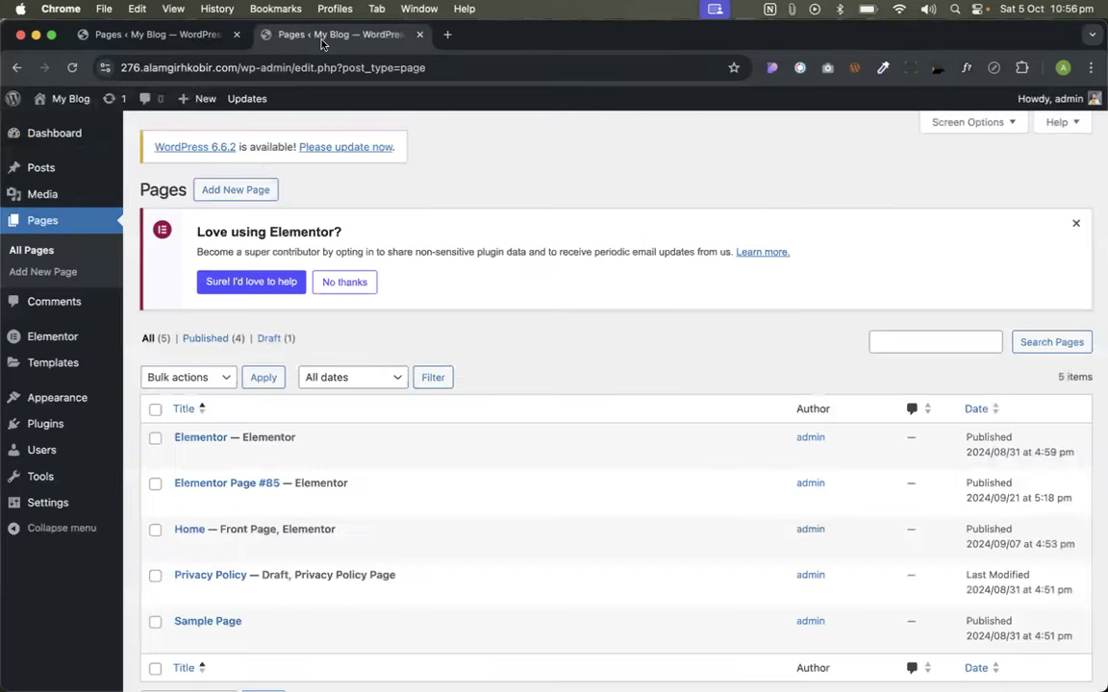
scroll(570, 313, down, 2)
scroll(570, 313, up, 2)
click(712, 9)
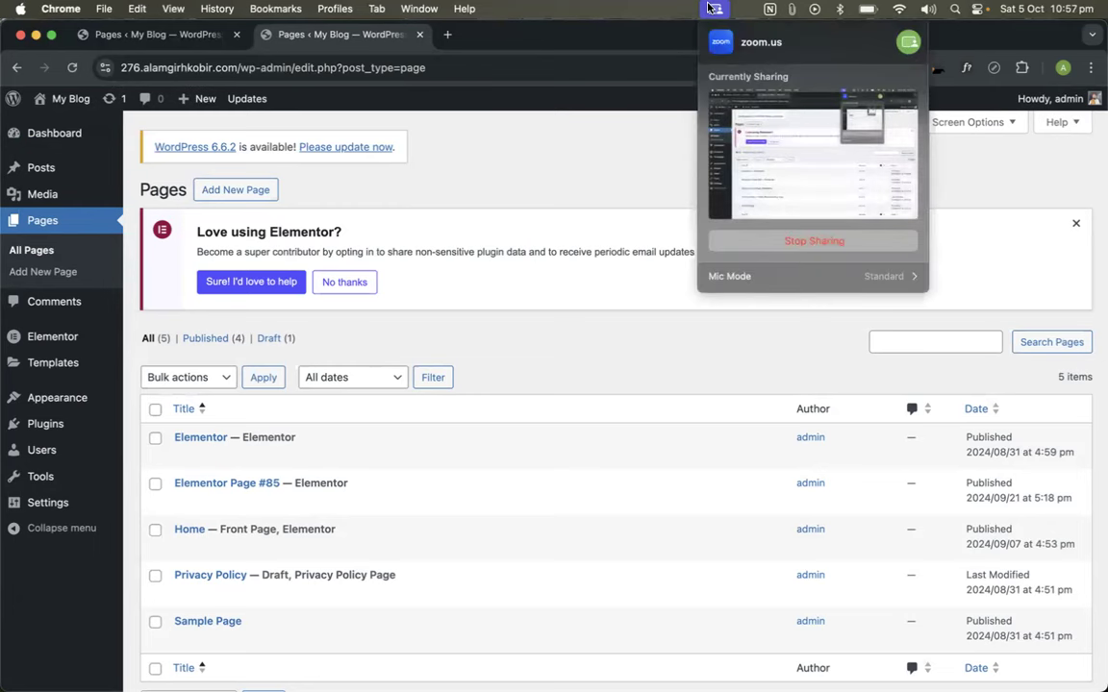
click(561, 157)
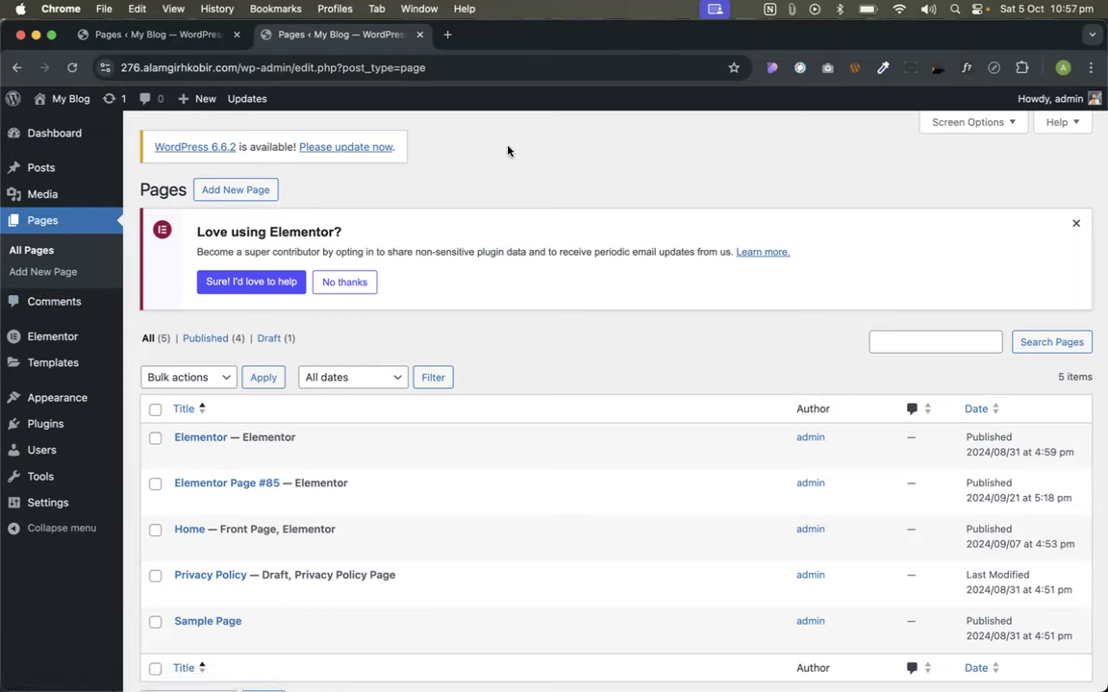
- Create a new Elementor template of type Header named Main Header
click(43, 363)
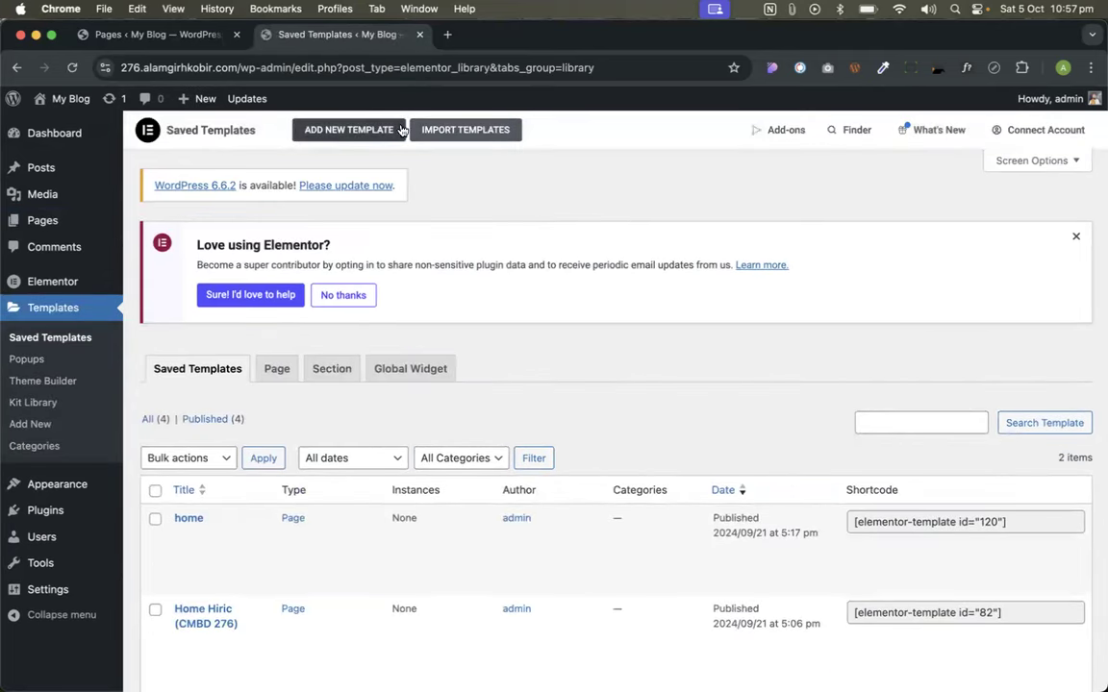
click(327, 134)
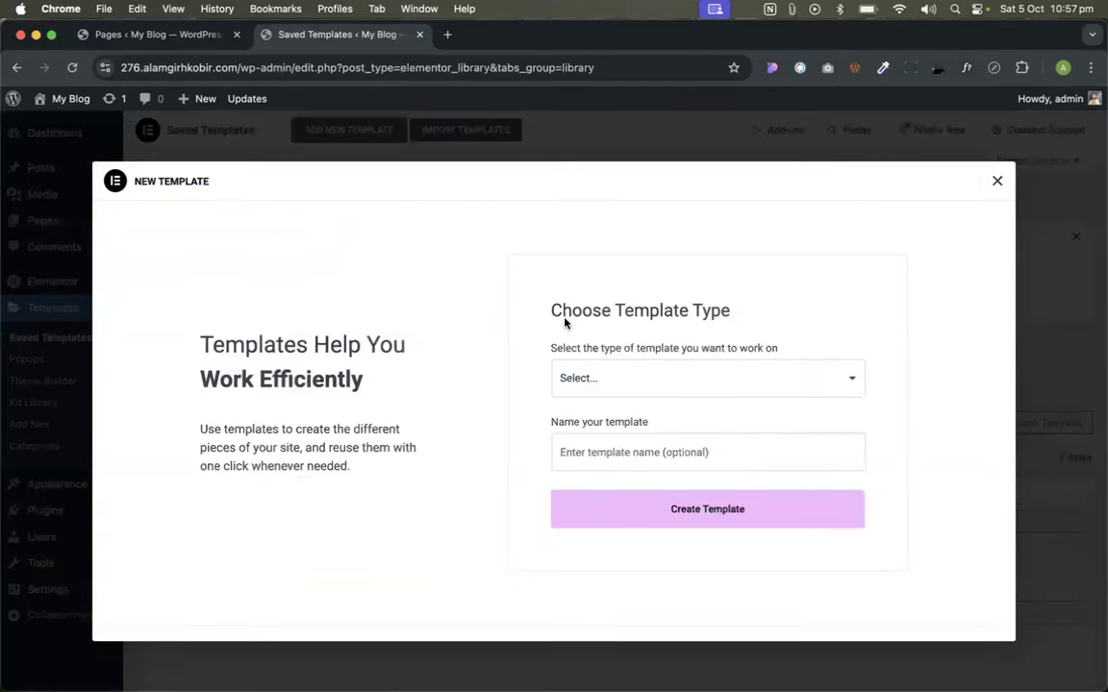
click(607, 377)
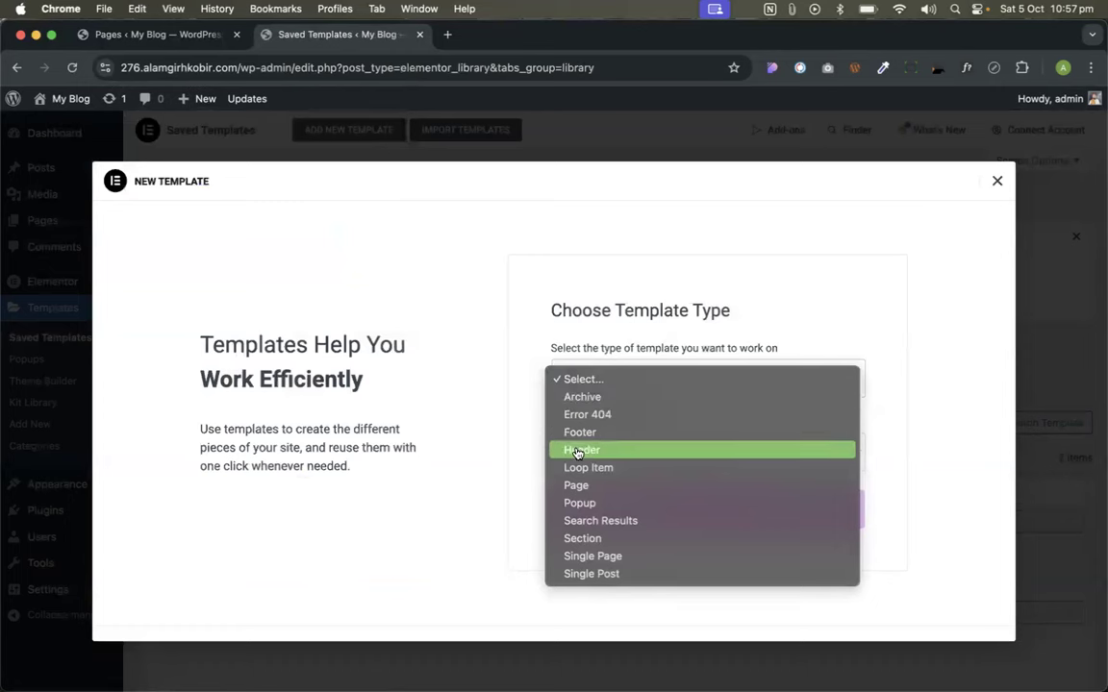
click(607, 453)
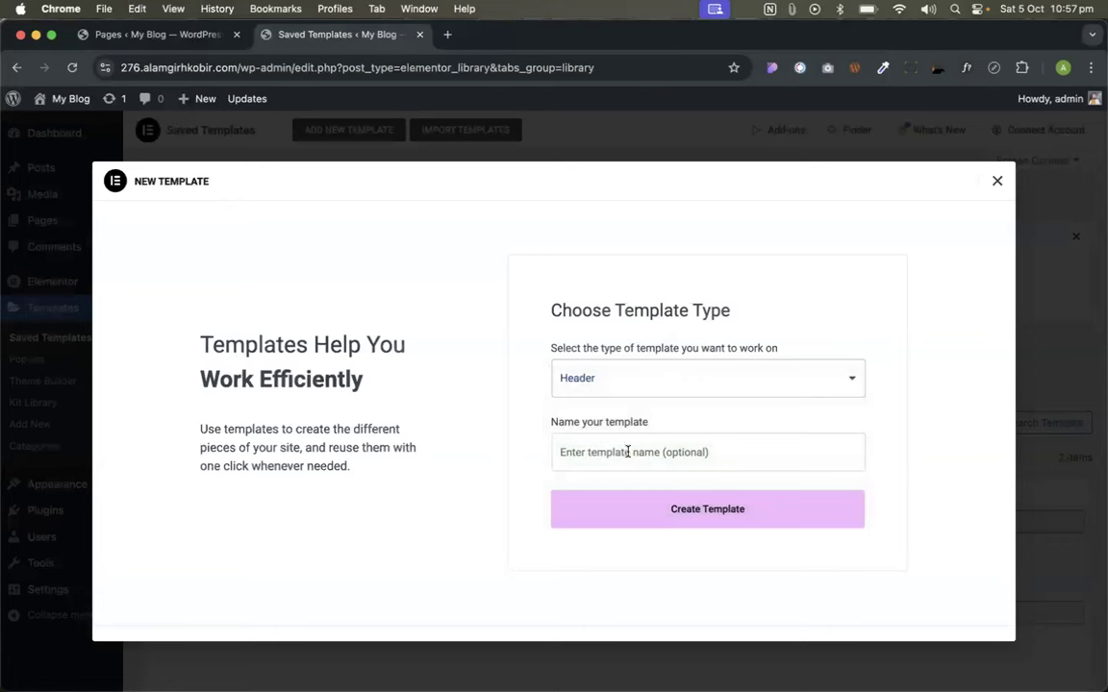
click(628, 451)
text(Main Header)
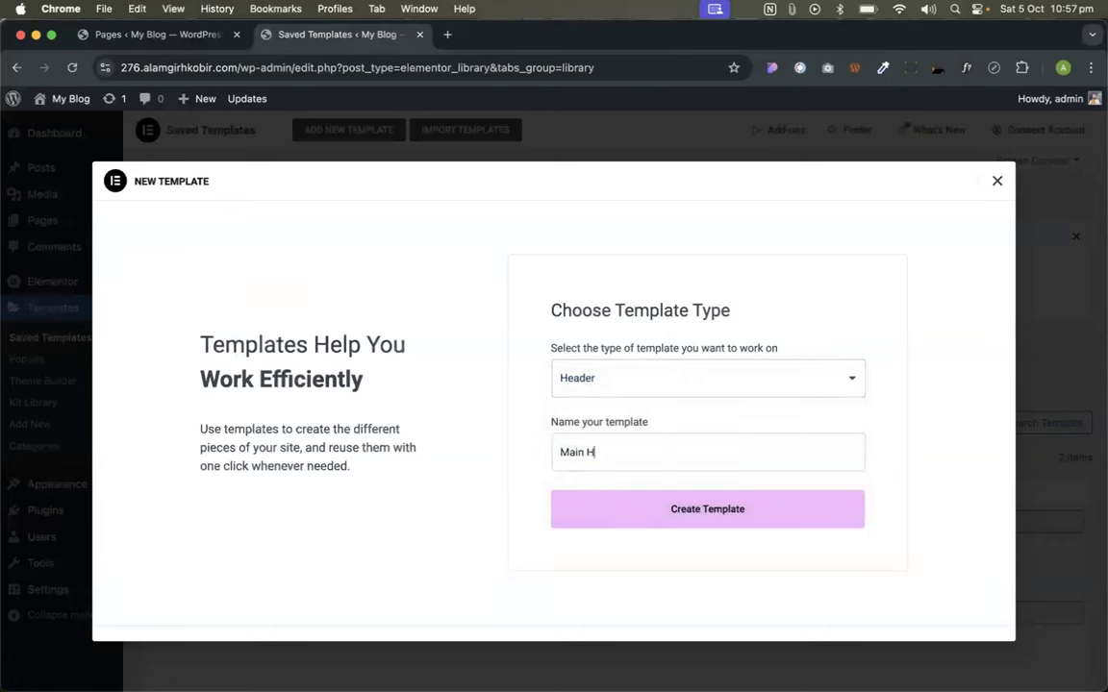
click(694, 518)
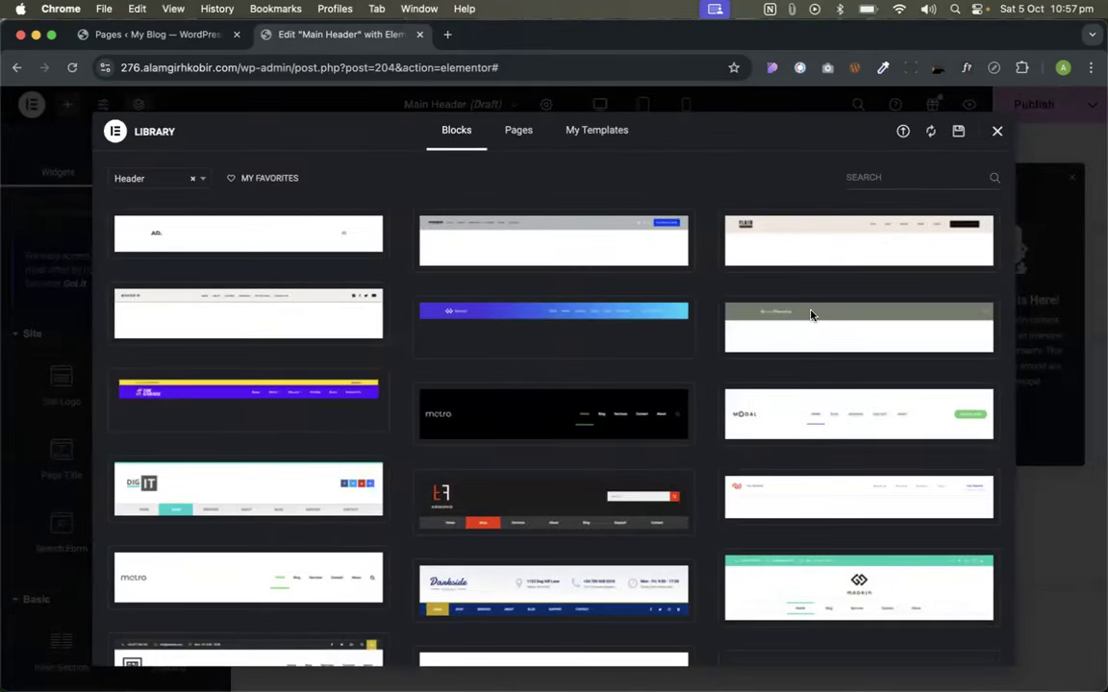
- Browse the Header blocks in the template library and close the library without inserting one
scroll(658, 433, down, 15)
scroll(665, 408, up, 15)
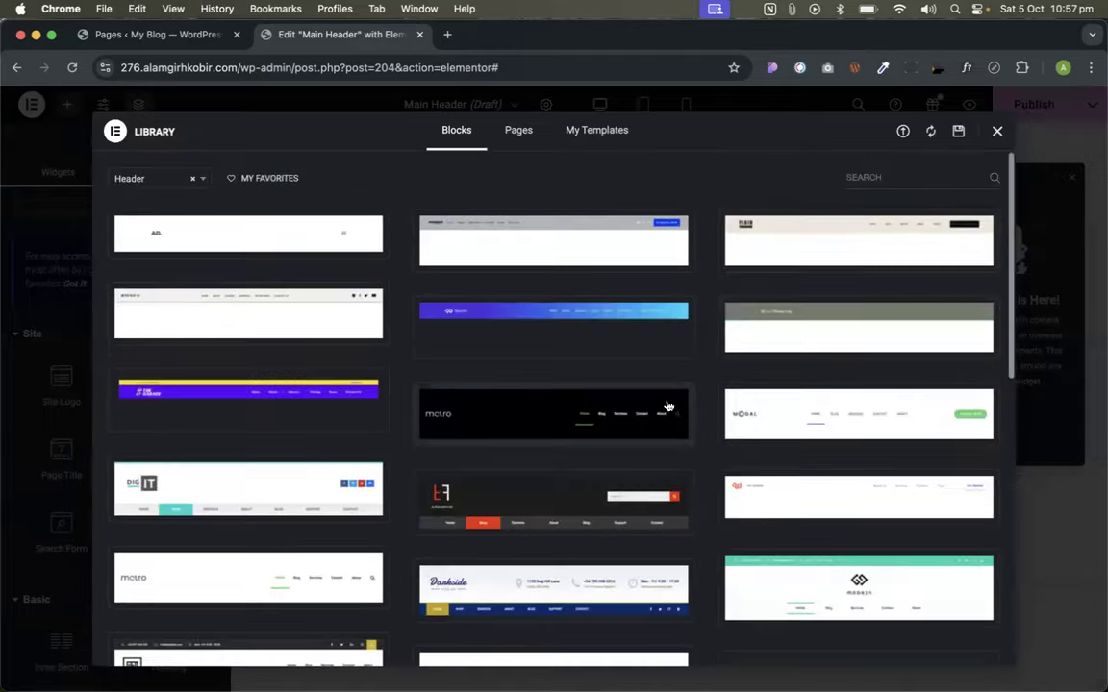
click(996, 135)
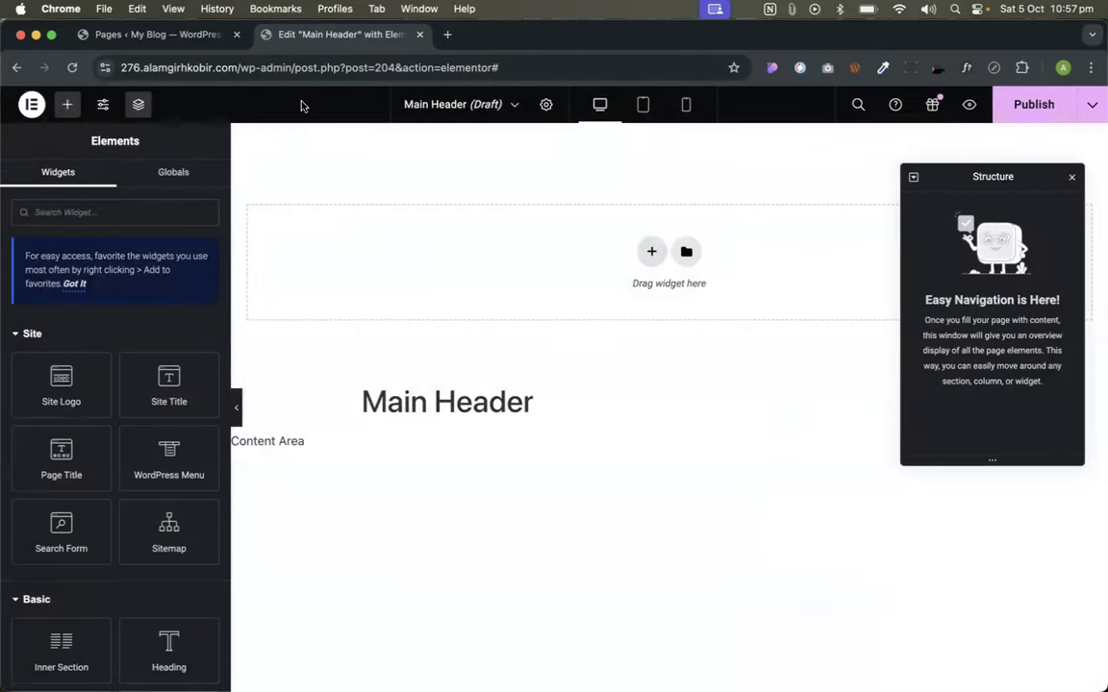
- Exit the Main Header template to WordPress and open the Home page for editing with Elementor
click(32, 106)
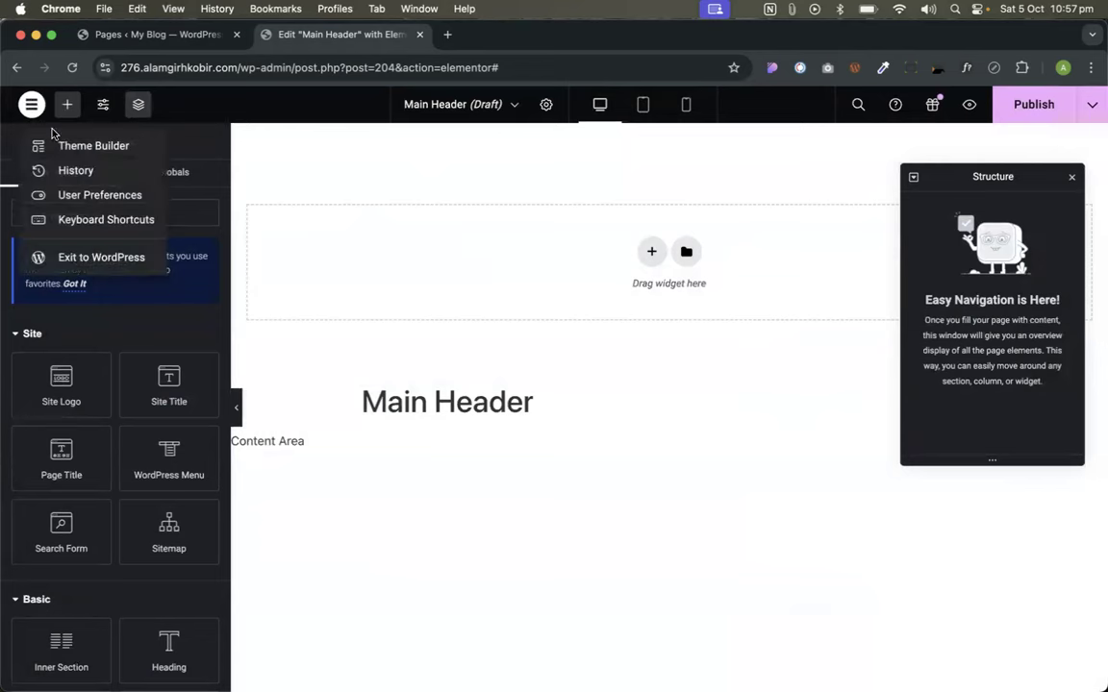
click(84, 257)
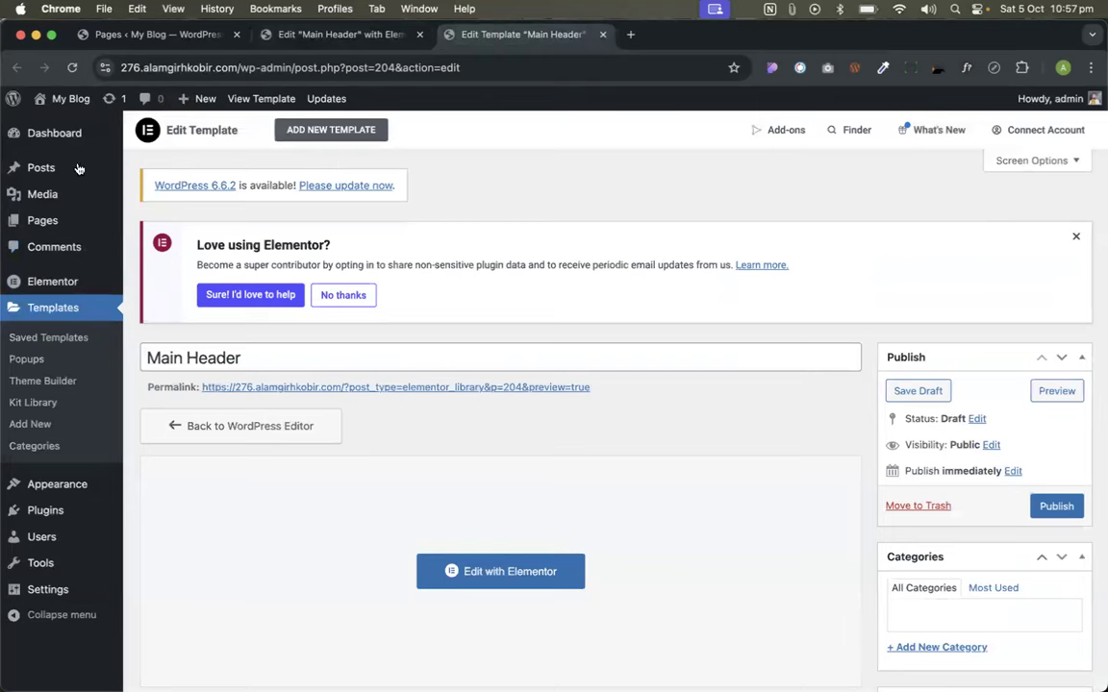
click(49, 118)
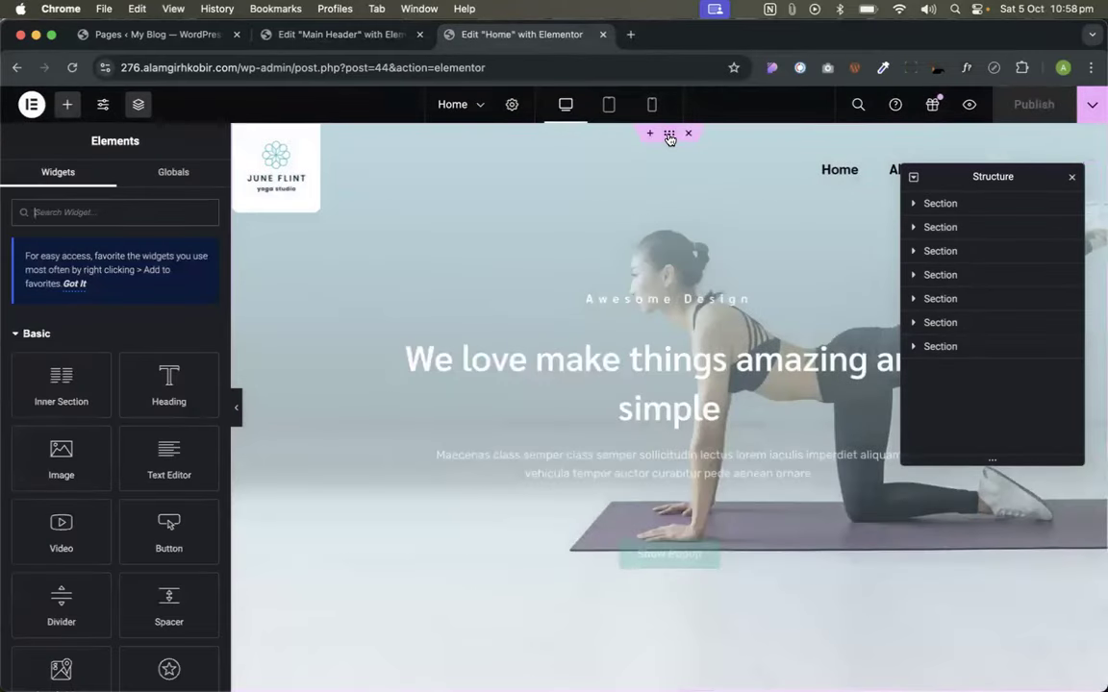
- Copy the Home page's whole hero section and try removing it from the page
right_click(669, 137)
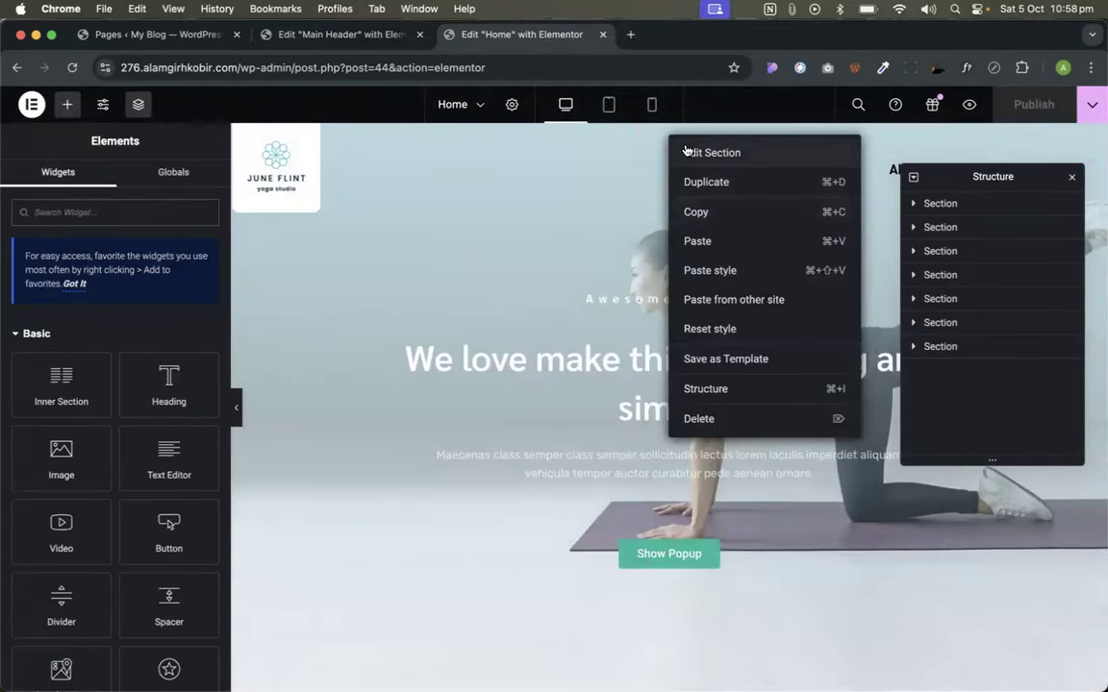
click(702, 210)
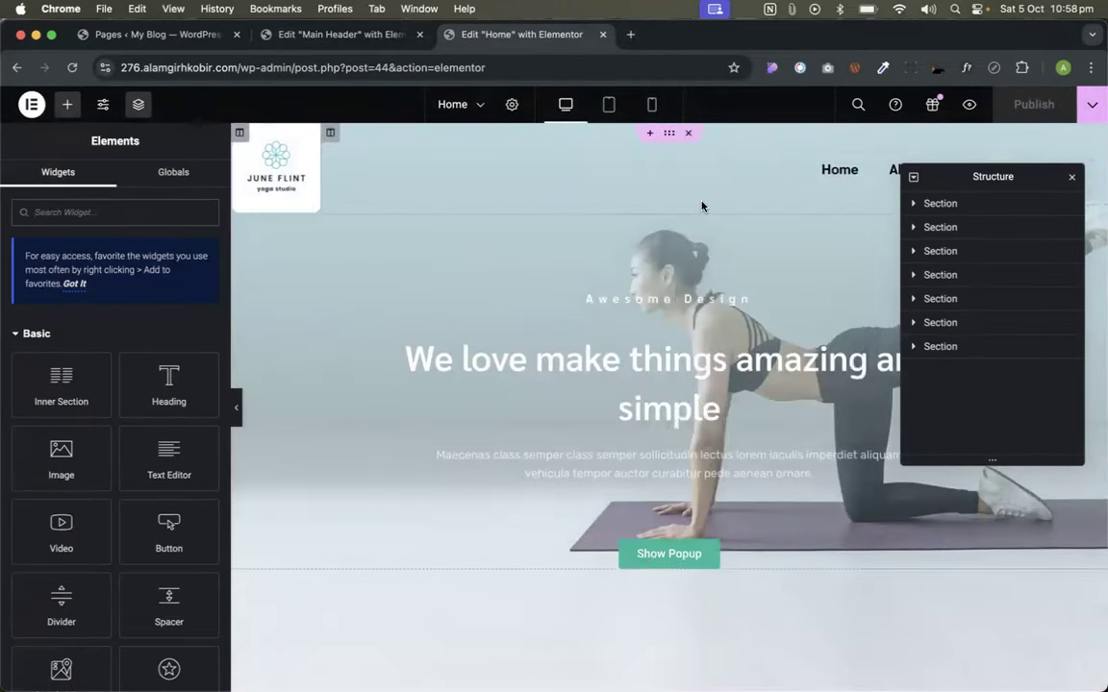
click(692, 134)
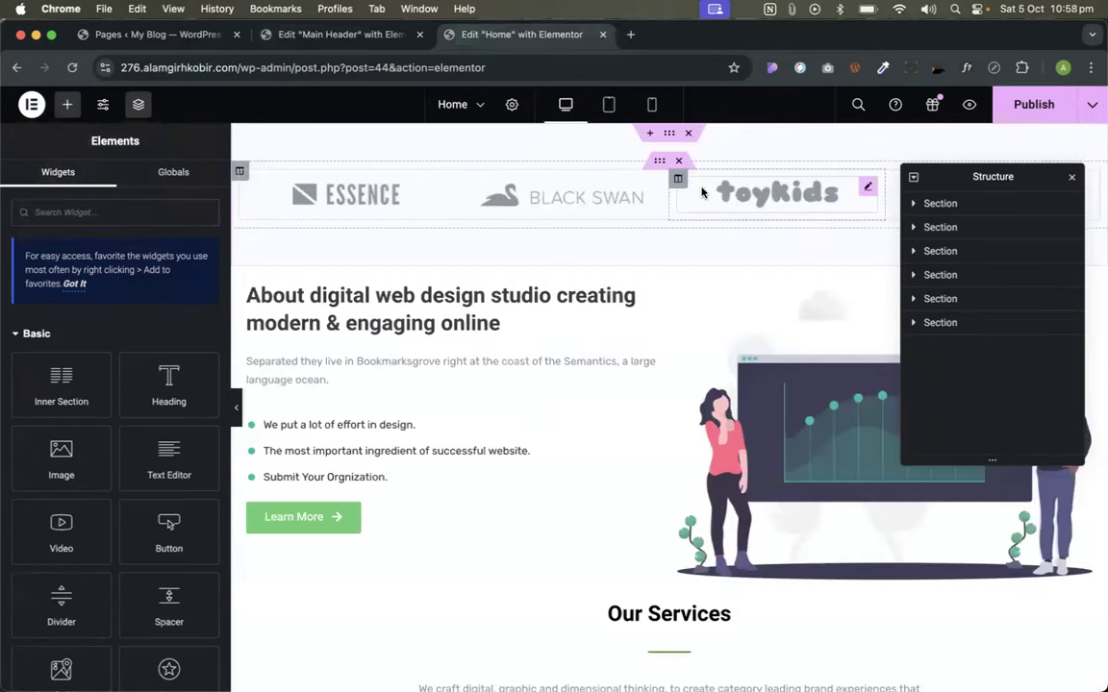
key(super+z)
- Examine the hero section's structure to locate the inner section that holds the logo and WordPress Menu
click(638, 160)
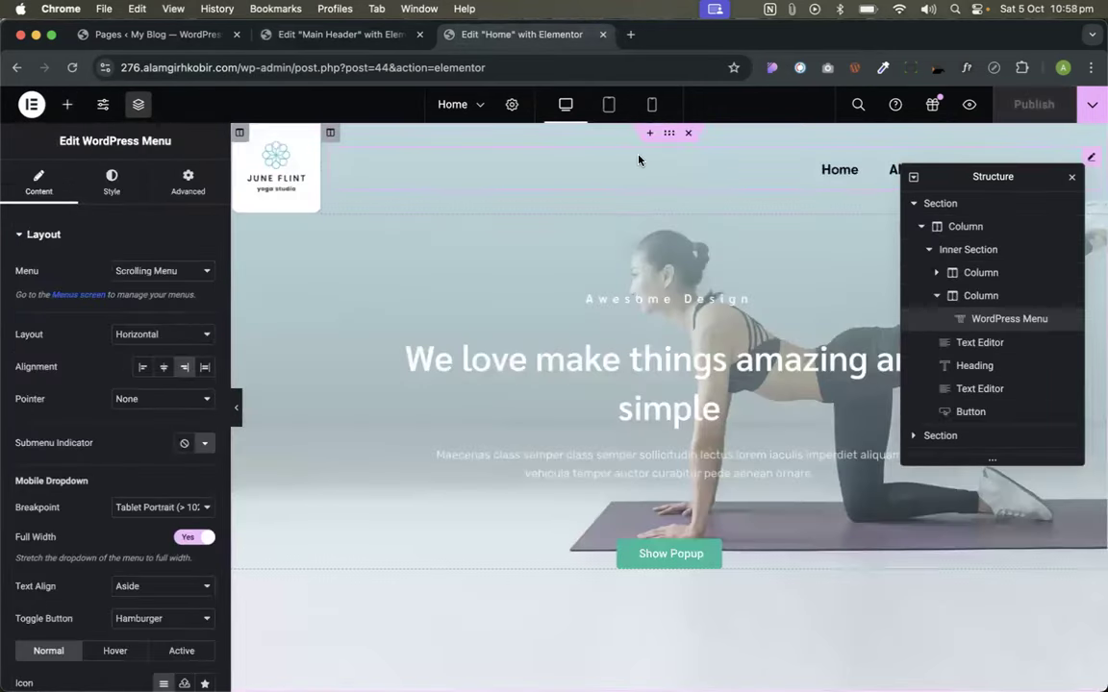
click(942, 296)
click(946, 229)
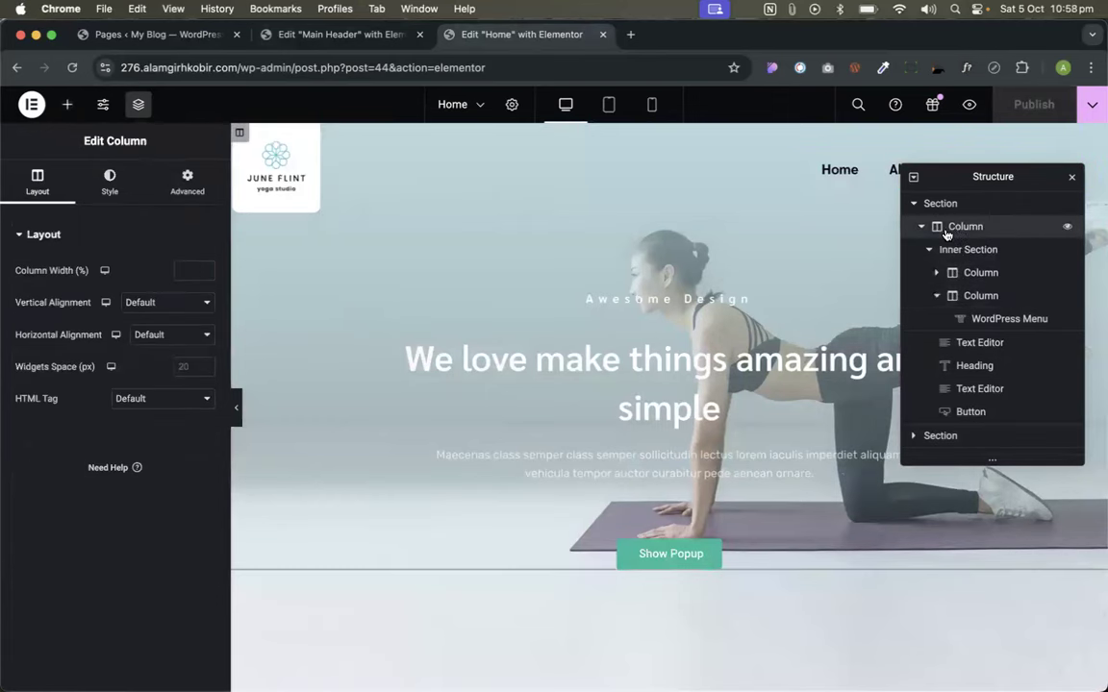
click(922, 228)
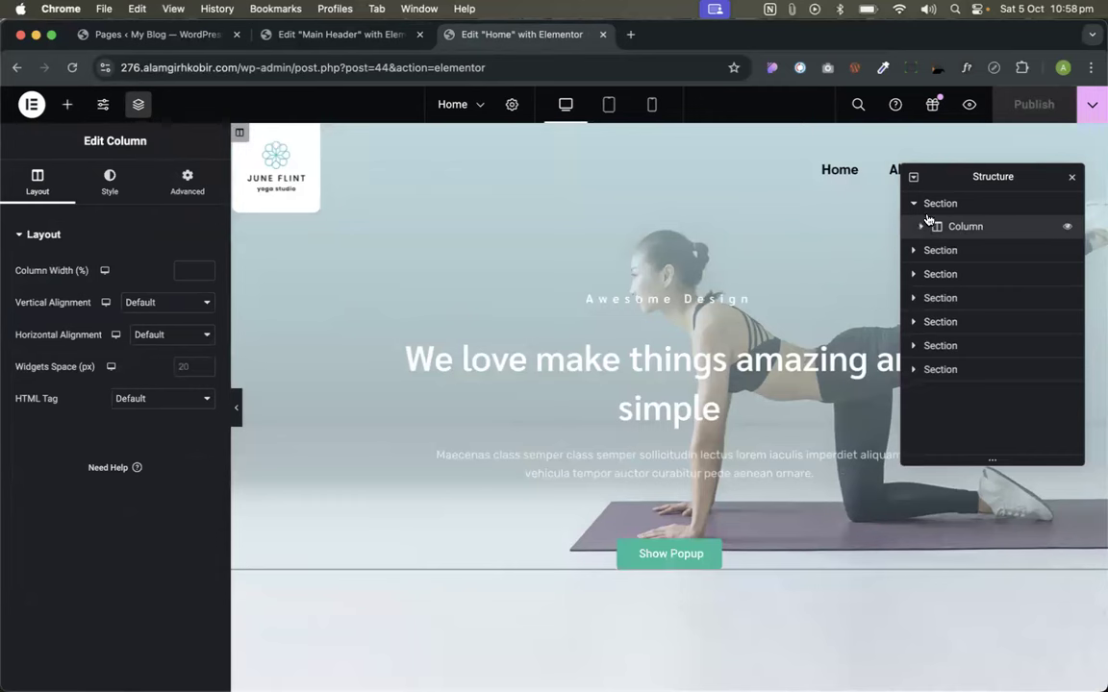
click(922, 228)
click(938, 249)
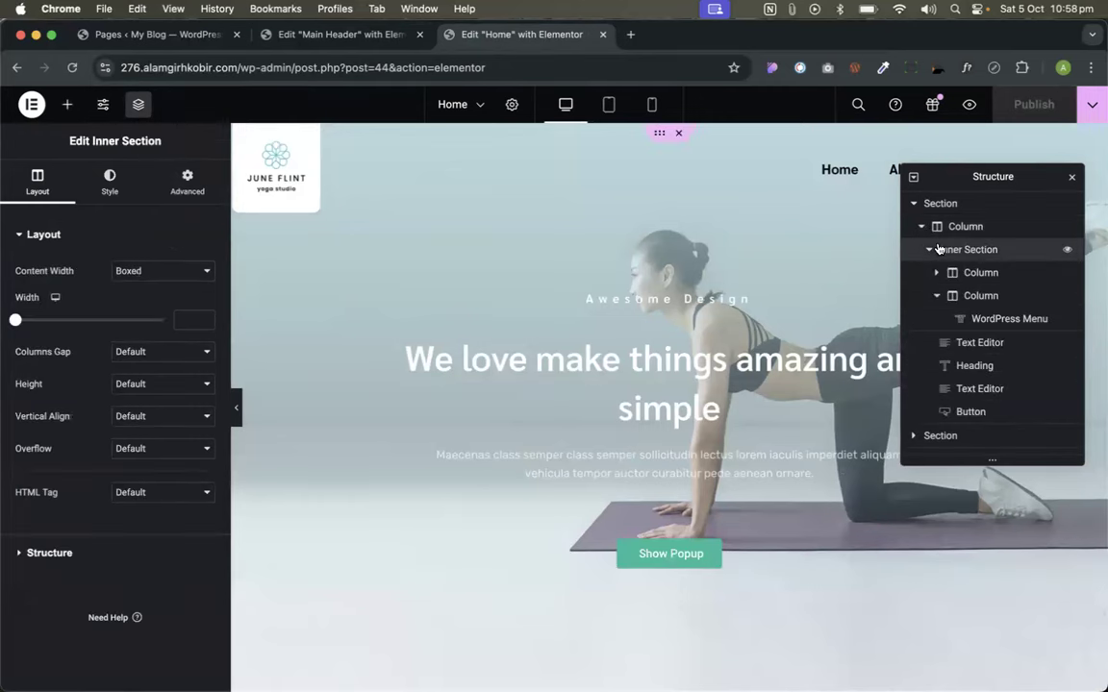
click(929, 250)
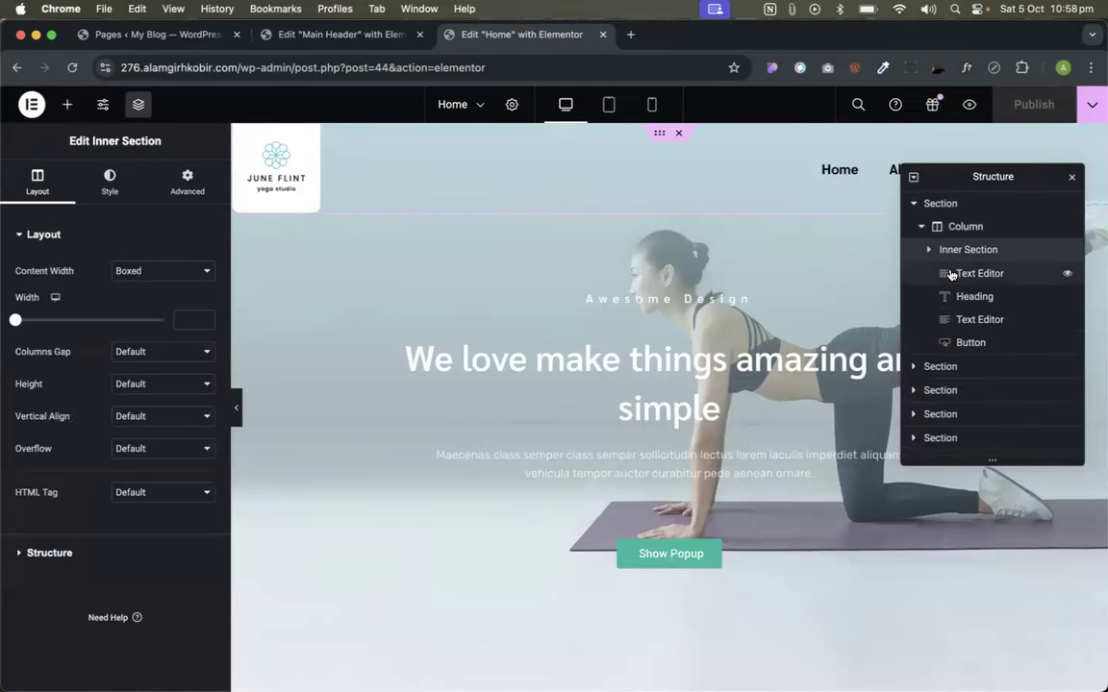
- Delete both Text Editor widgets, the Heading and the Show Popup button from the hero section's column
click(962, 274)
right_click(972, 277)
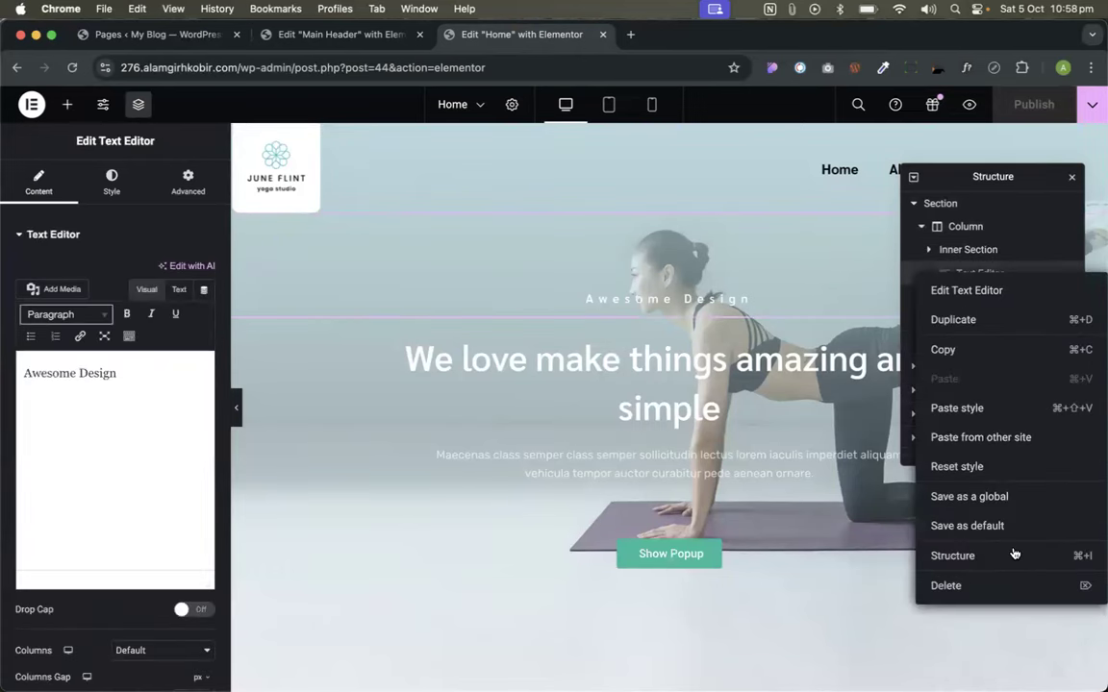
click(983, 592)
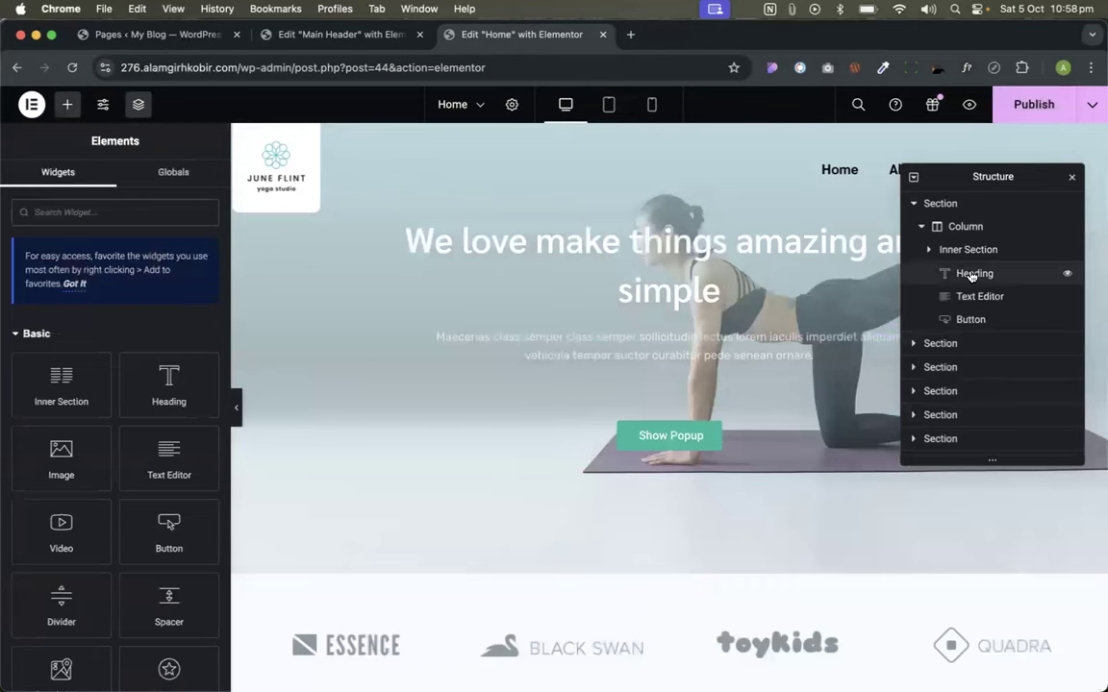
right_click(962, 273)
click(991, 588)
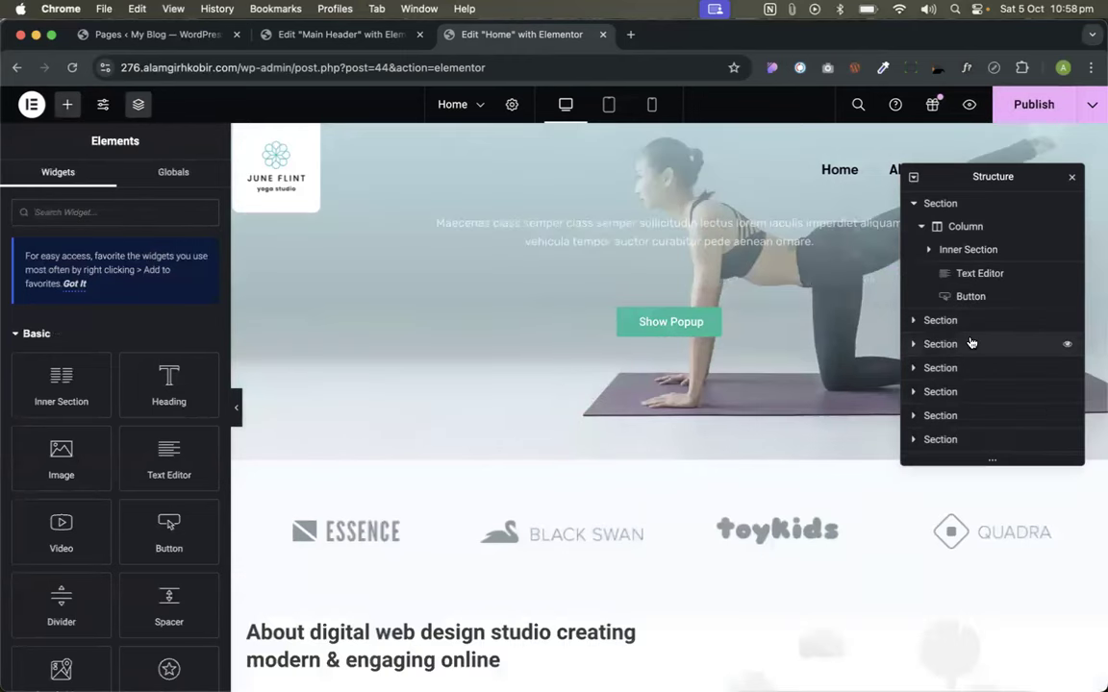
right_click(969, 281)
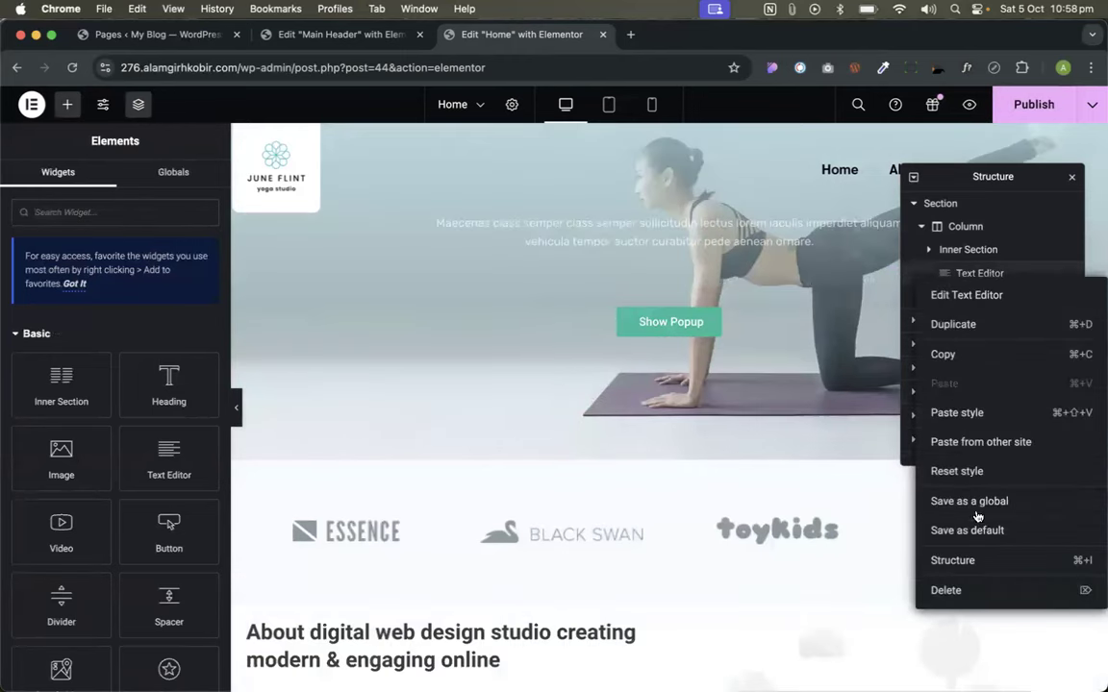
click(966, 588)
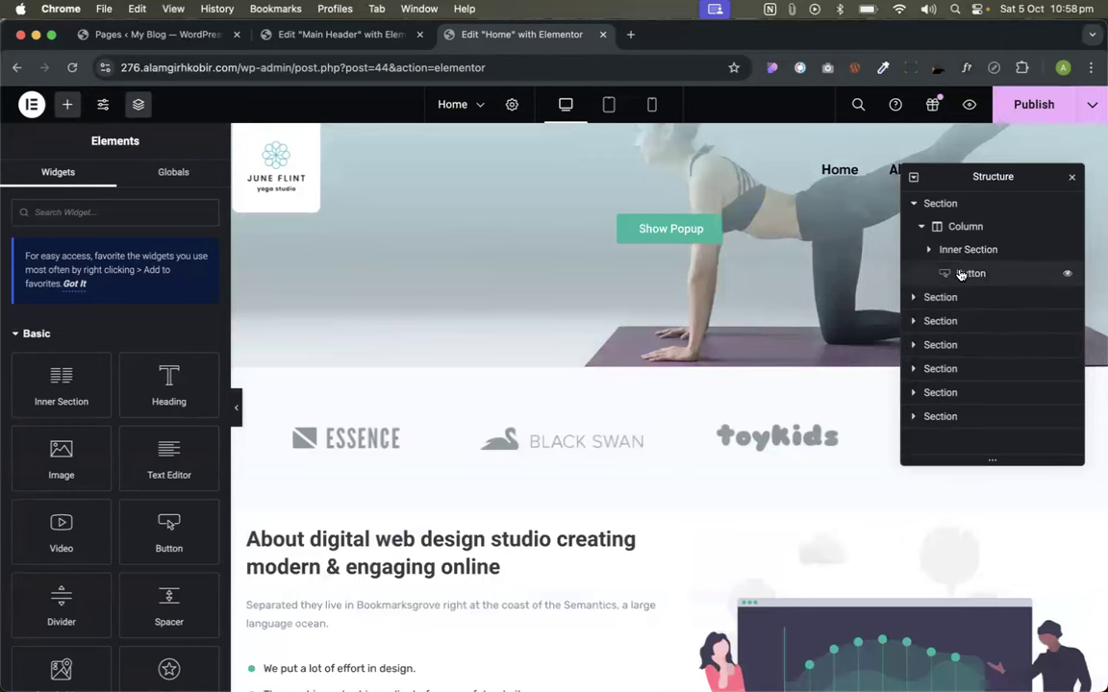
click(966, 279)
right_click(967, 281)
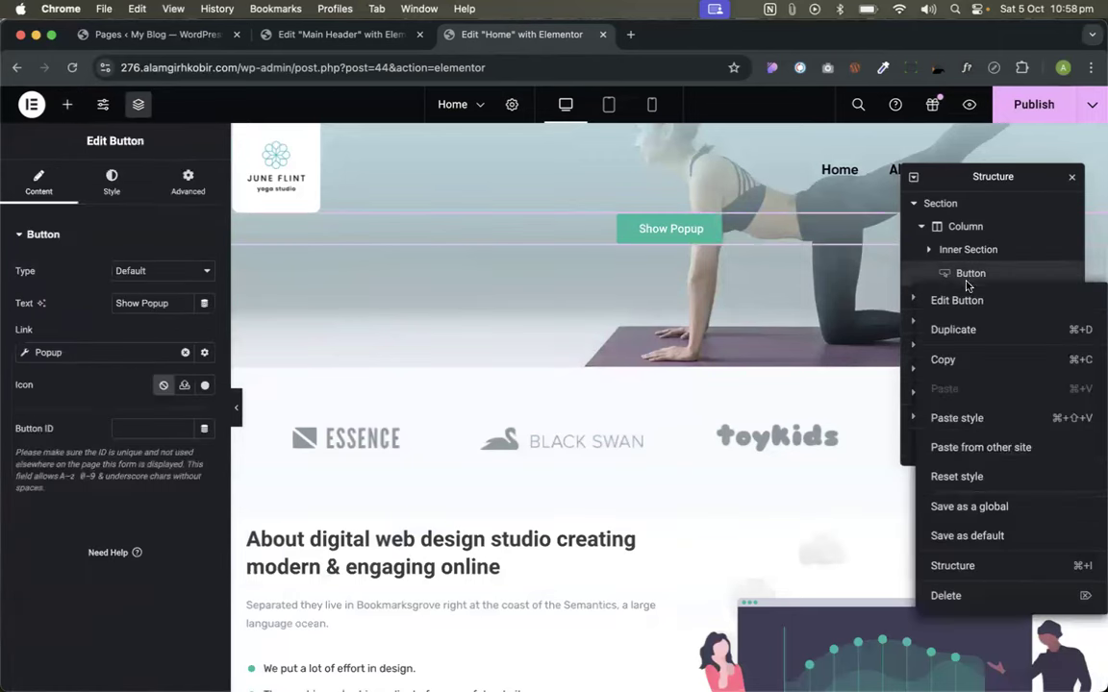
click(1009, 595)
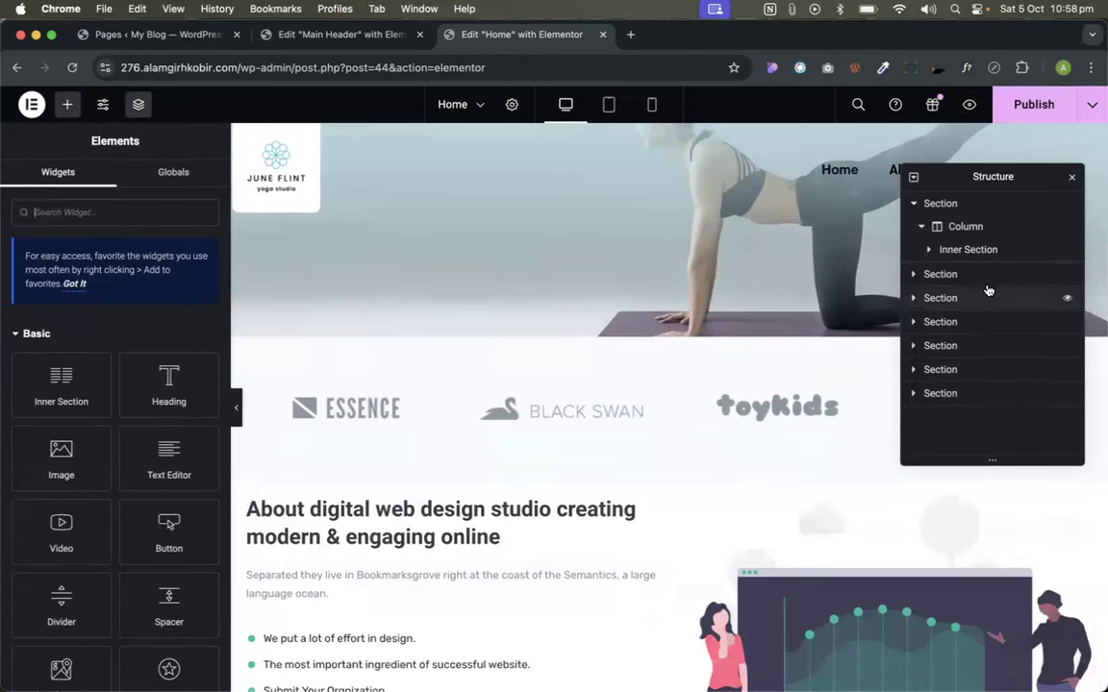
- Copy the inner section holding the logo and menu, and restore the deleted hero widgets
click(963, 228)
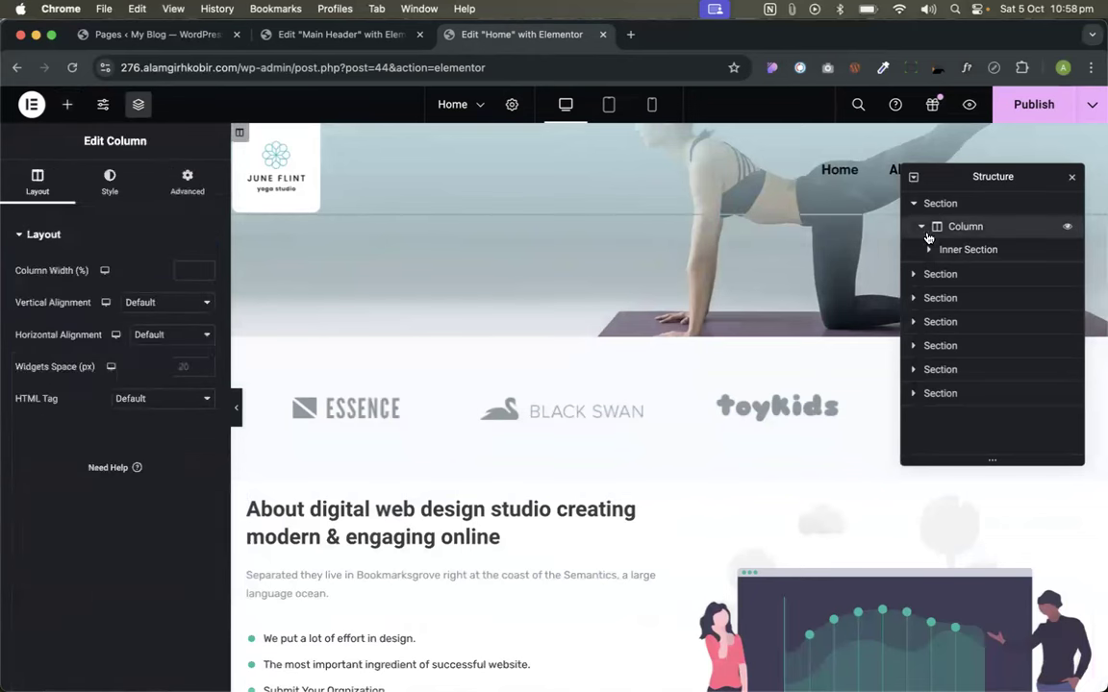
click(960, 251)
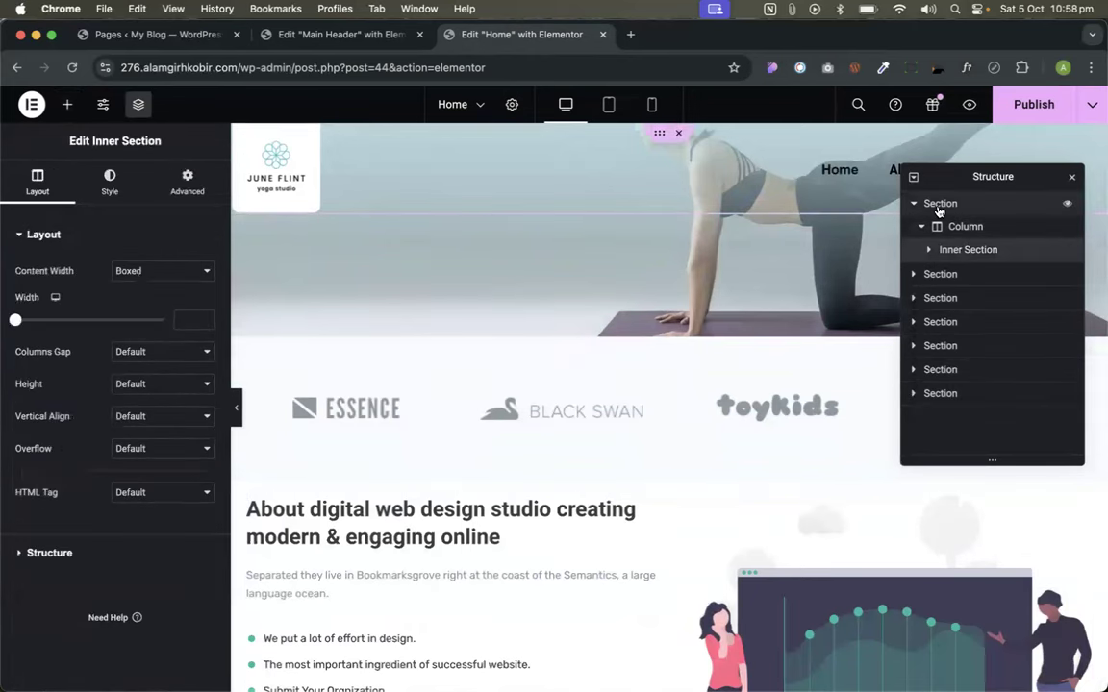
right_click(959, 256)
double_click(957, 252)
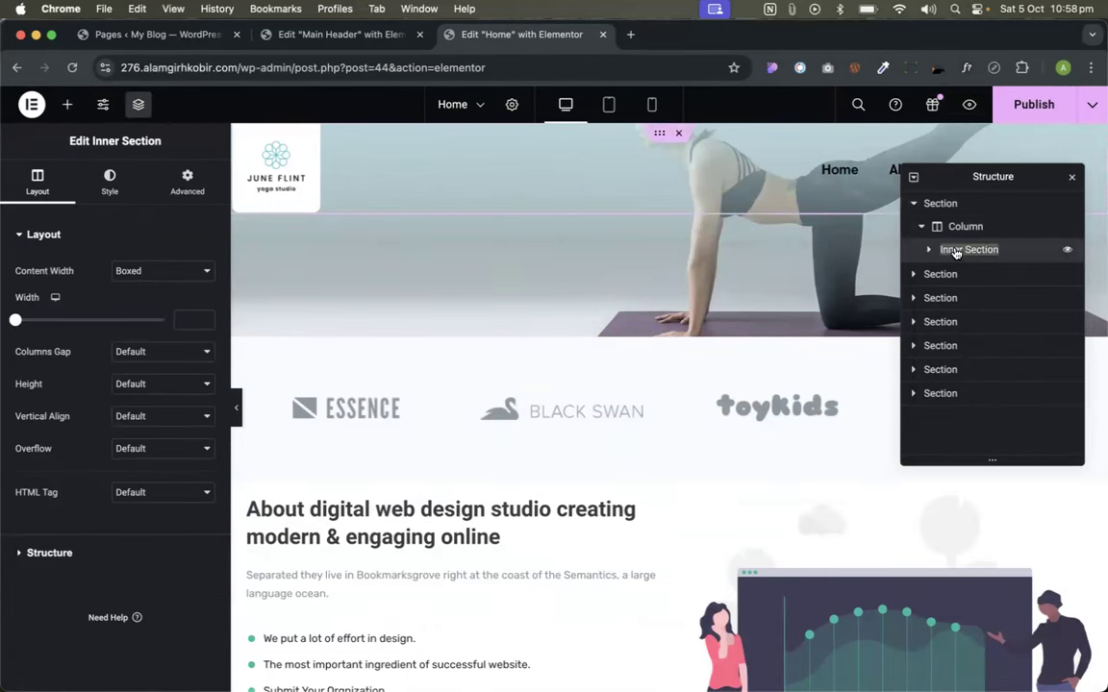
right_click(1010, 255)
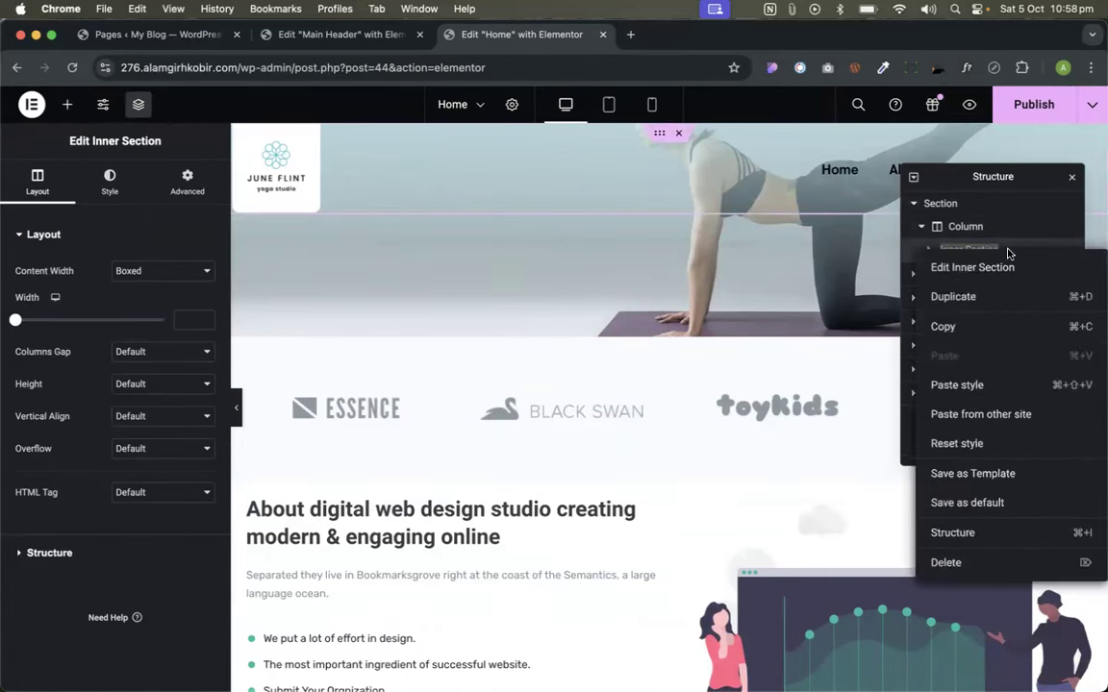
click(969, 329)
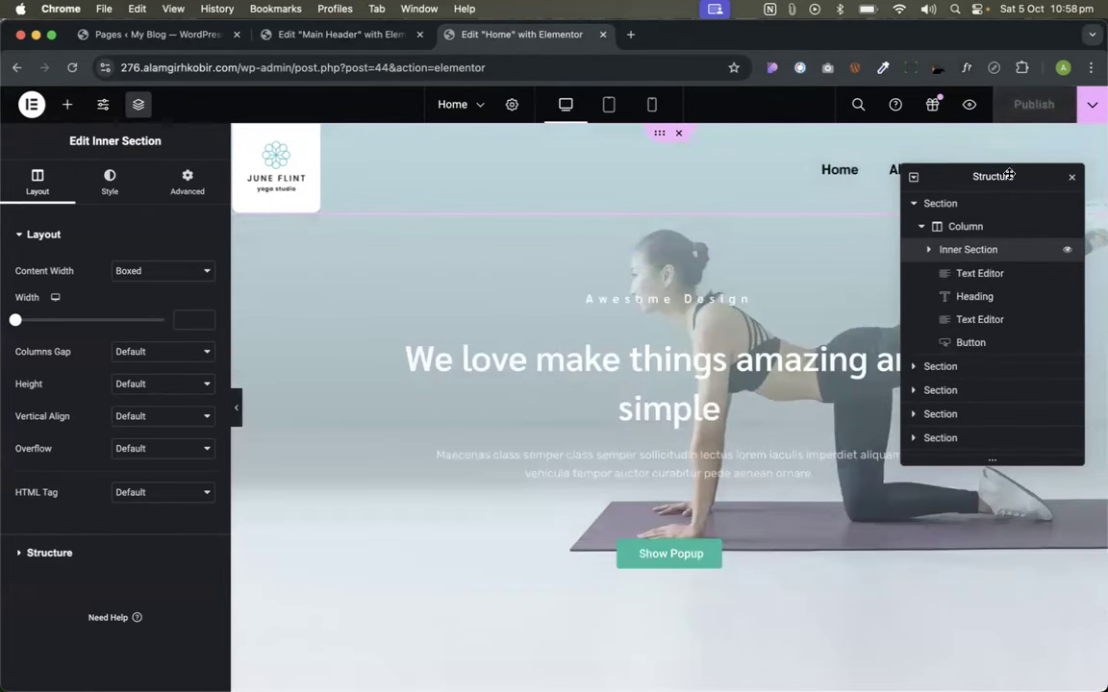
click(1072, 176)
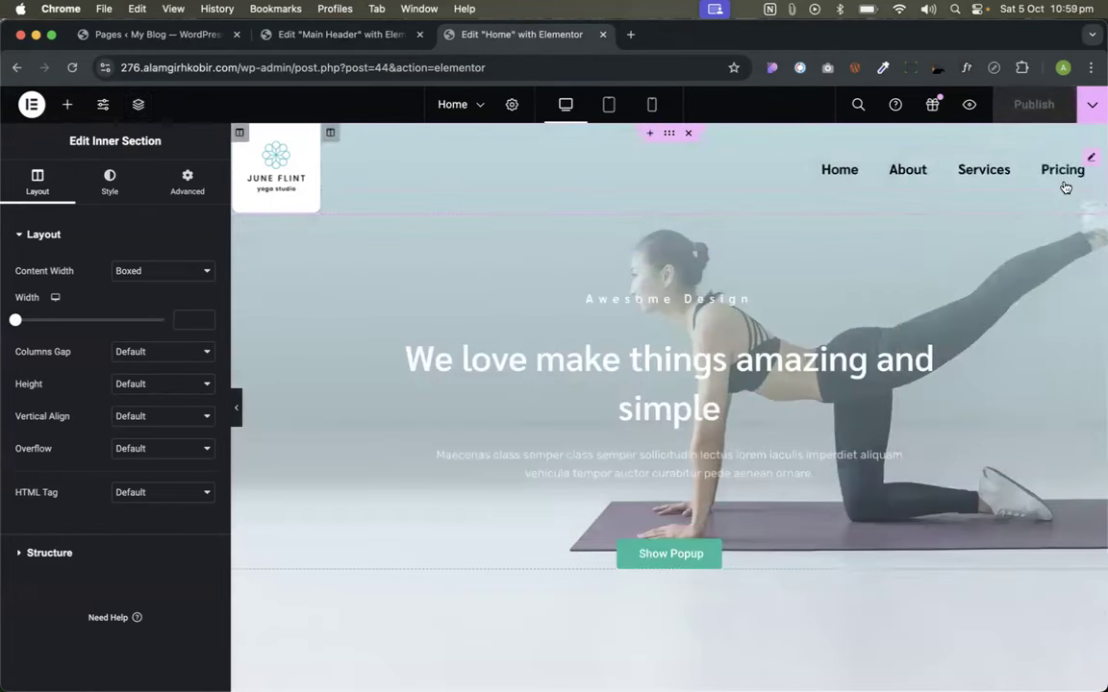
- Add a single-column section to the Main Header template and paste the copied logo and menu inner section into its column
click(293, 35)
click(649, 252)
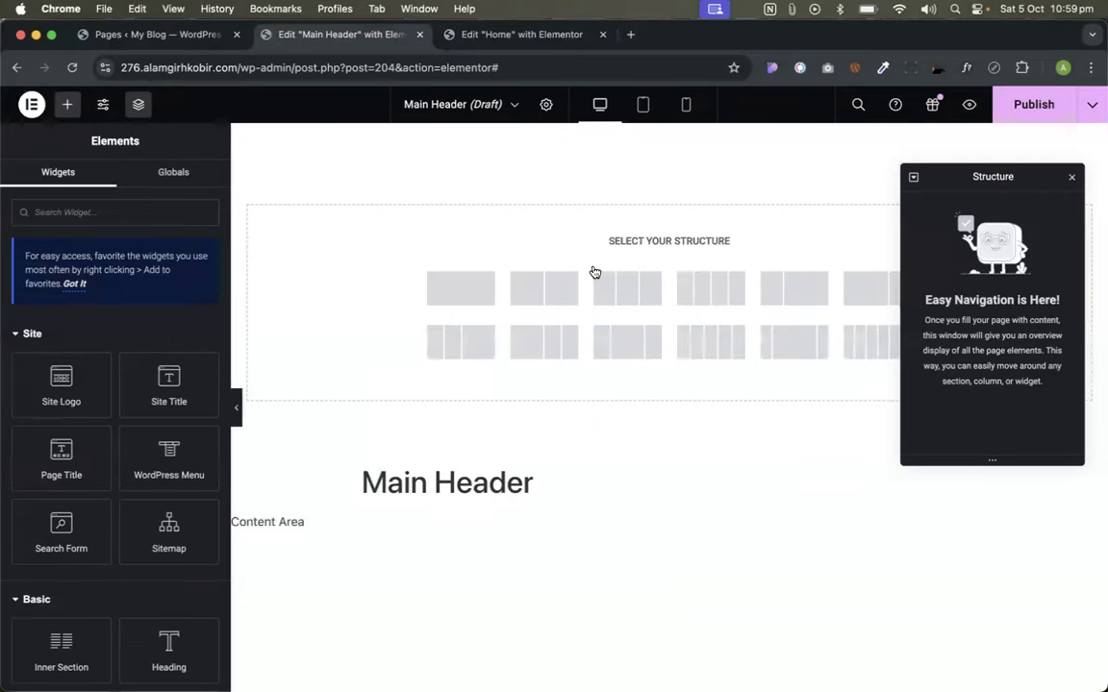
click(463, 290)
right_click(599, 157)
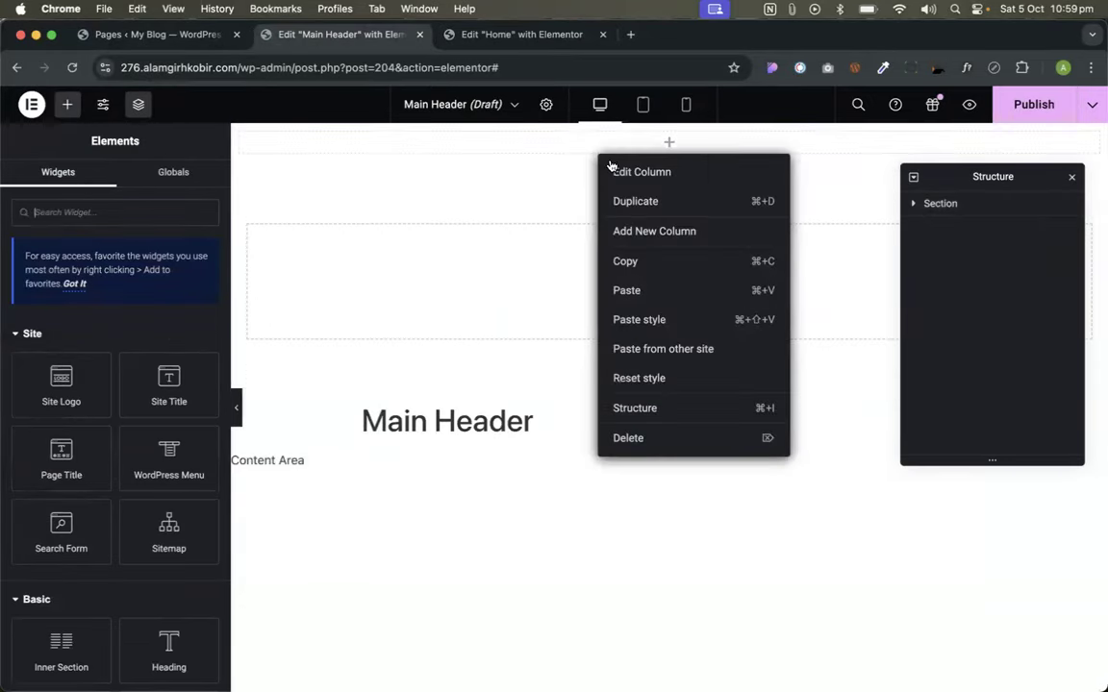
click(655, 293)
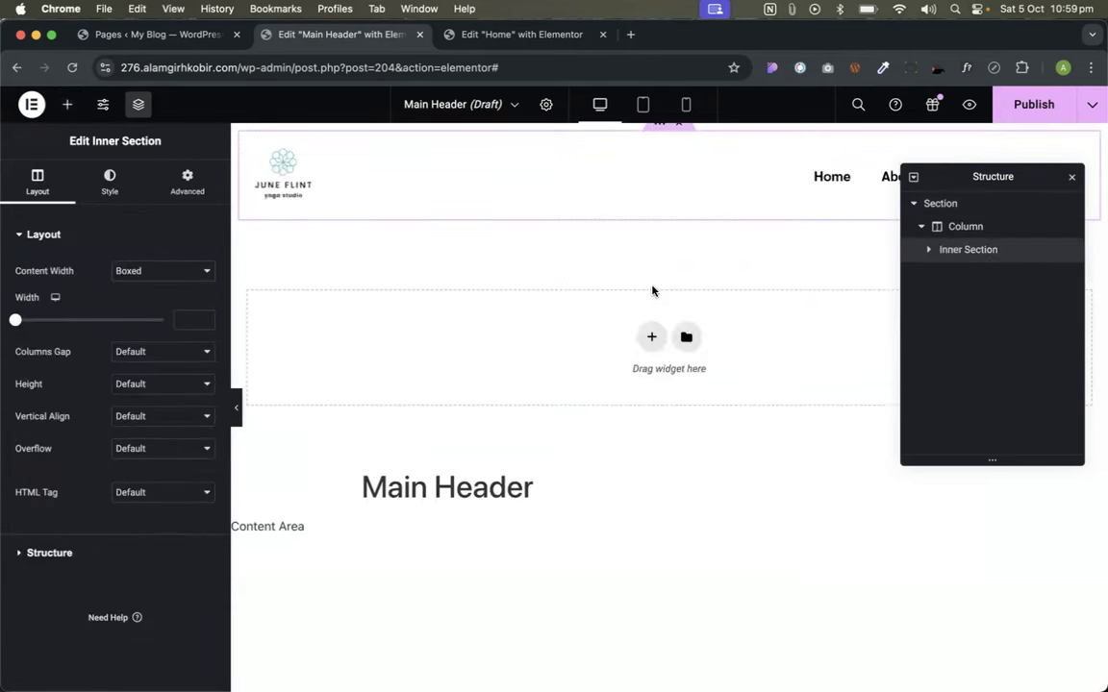
- Give the outer section holding the pasted logo and menu a classic background in white
click(668, 134)
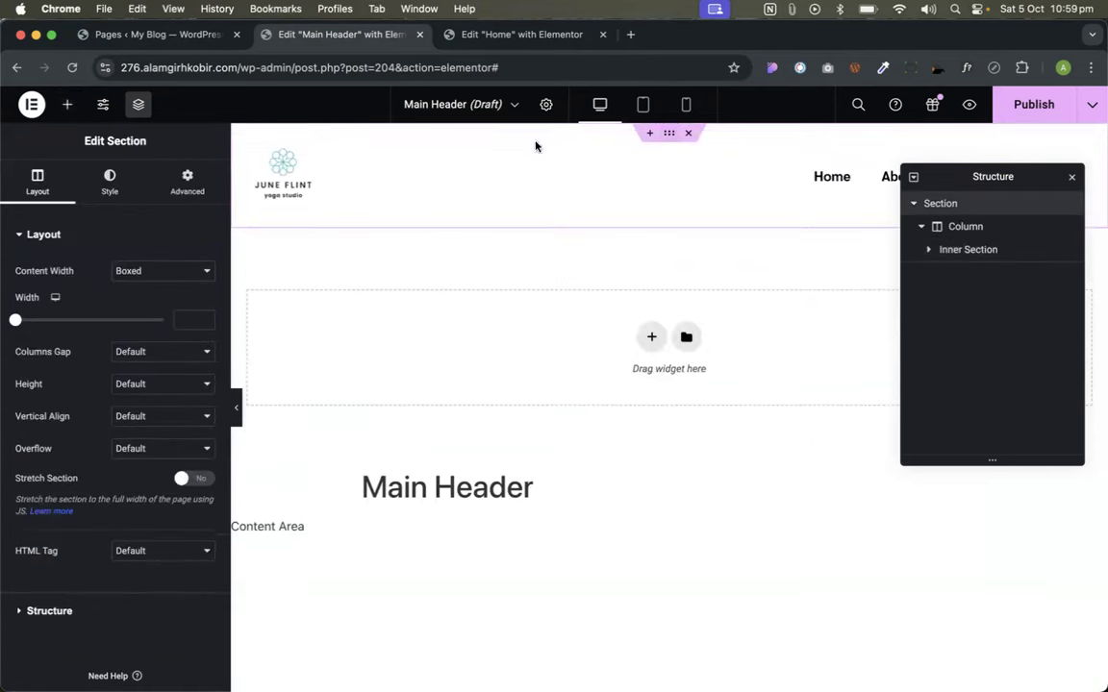
click(110, 182)
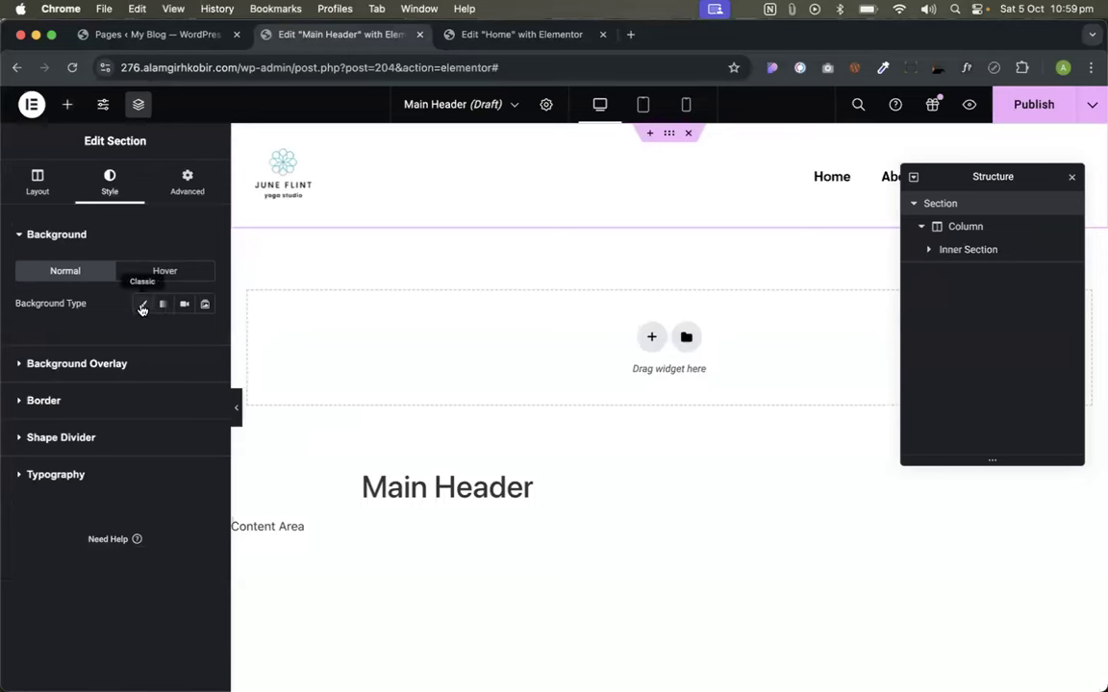
click(142, 304)
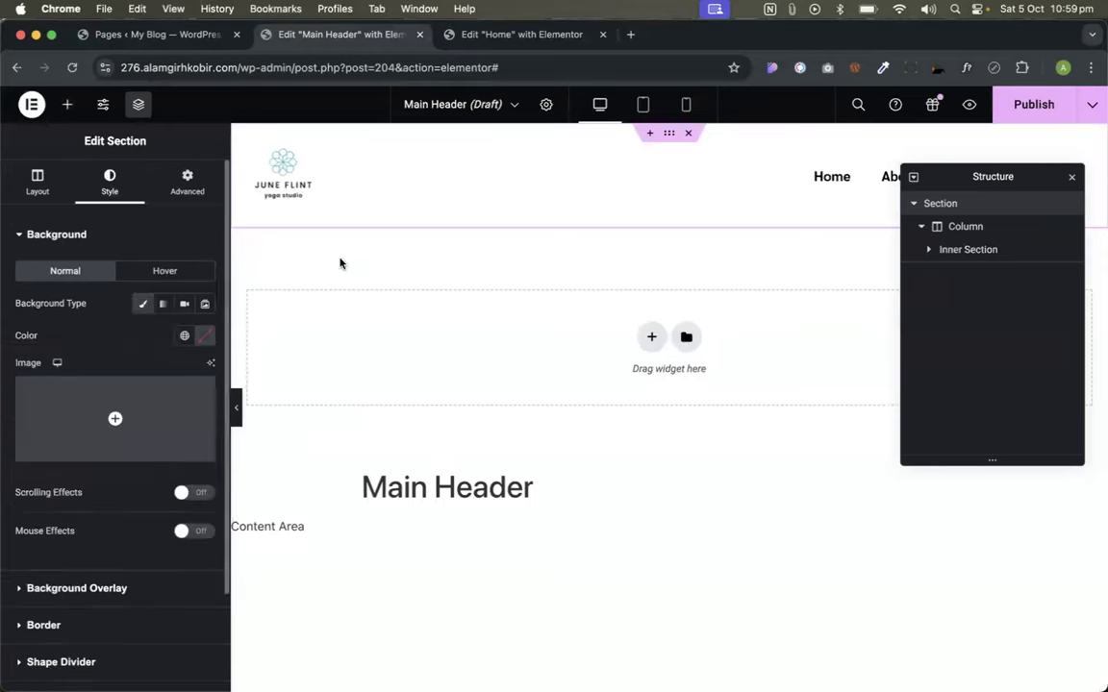
click(207, 337)
click(116, 397)
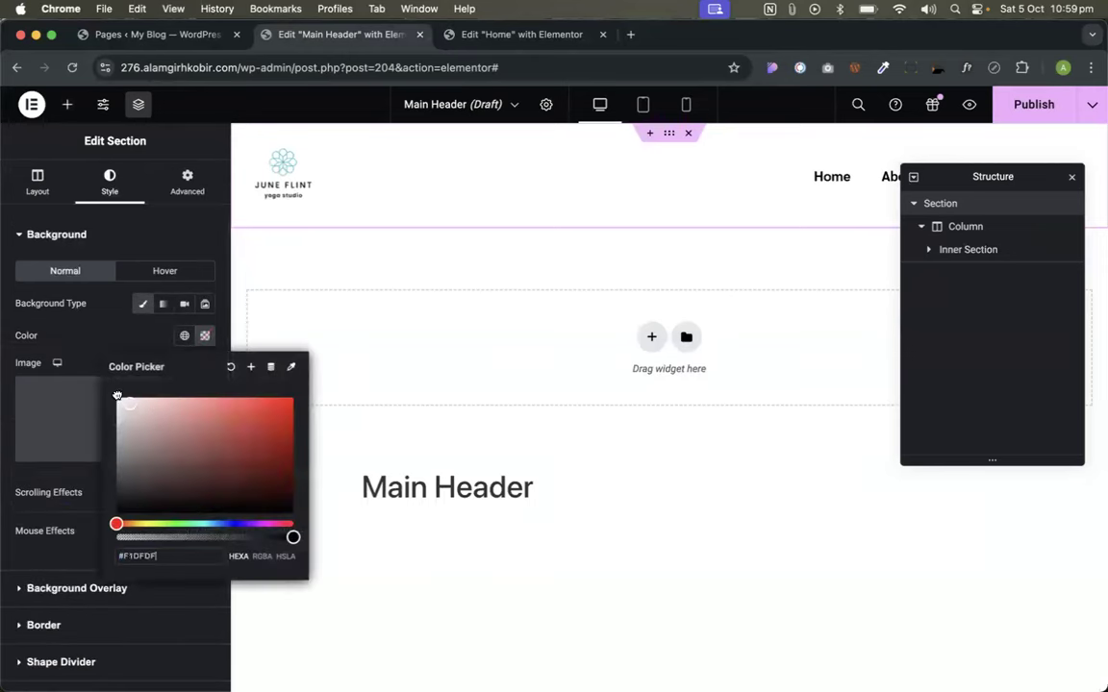
click(82, 354)
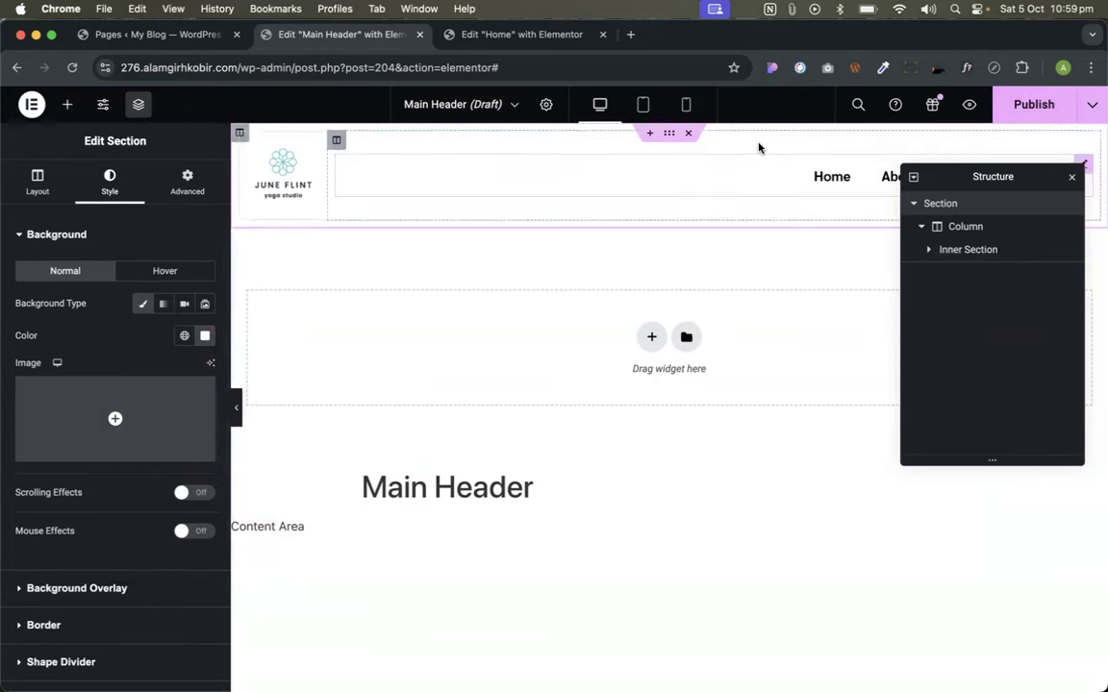
- Open and dismiss the template's publish settings, and hide the structure overview covering the header's menu
click(1039, 104)
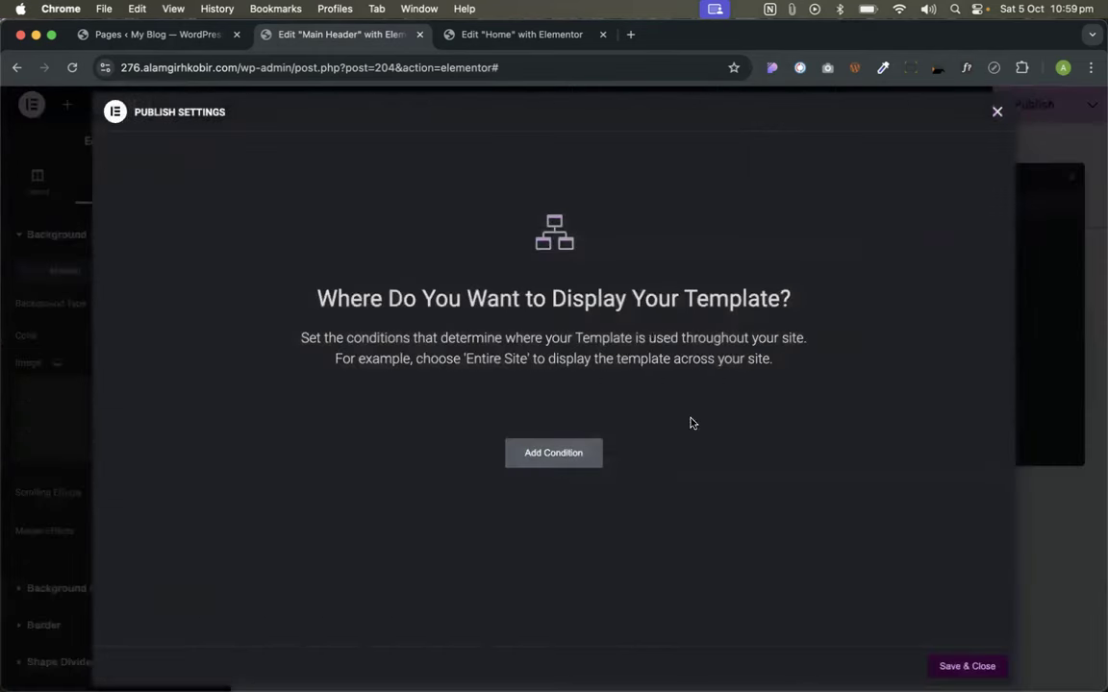
click(997, 115)
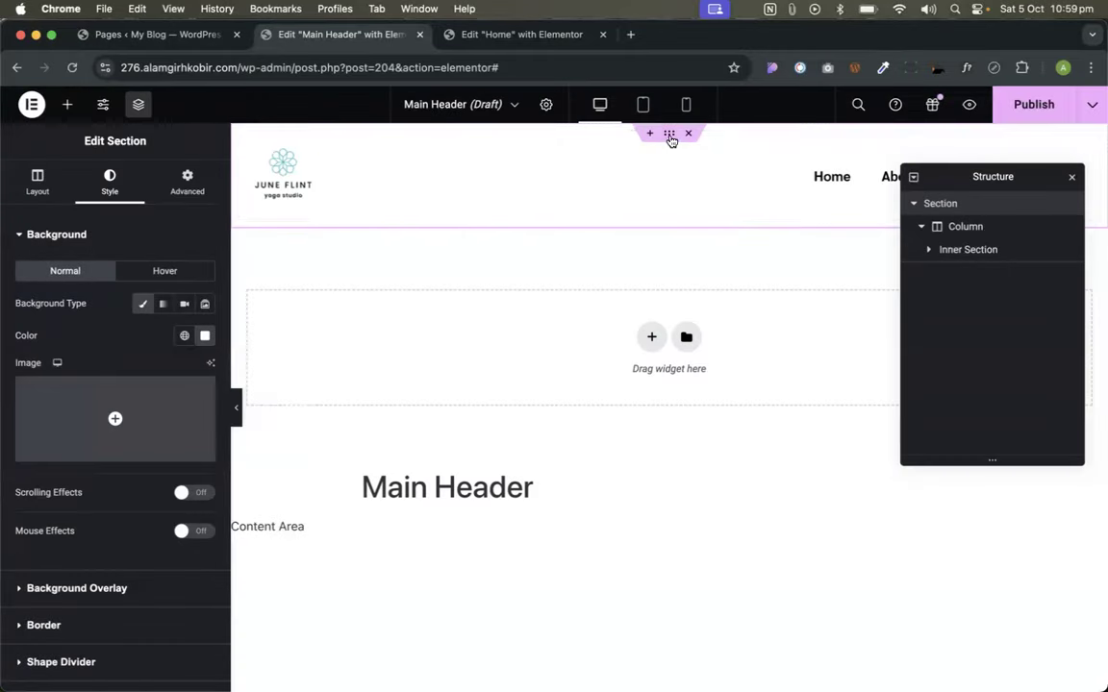
click(1069, 181)
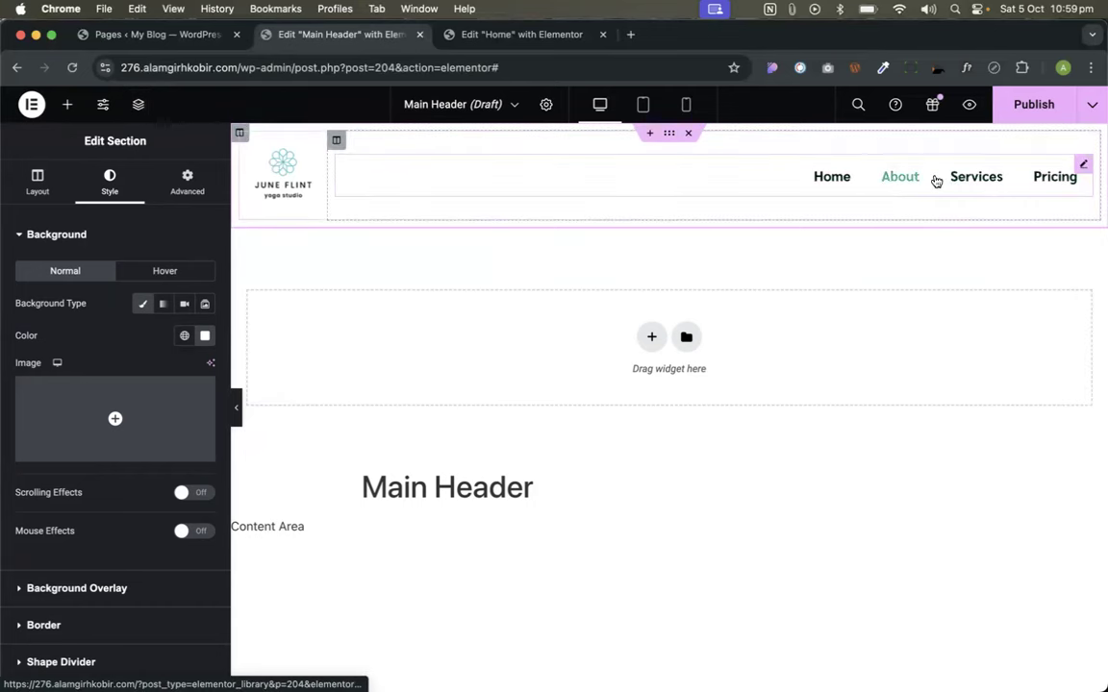
- Exit the Home page's Elementor editor to WordPress and open the site's menu management under Appearance
click(520, 34)
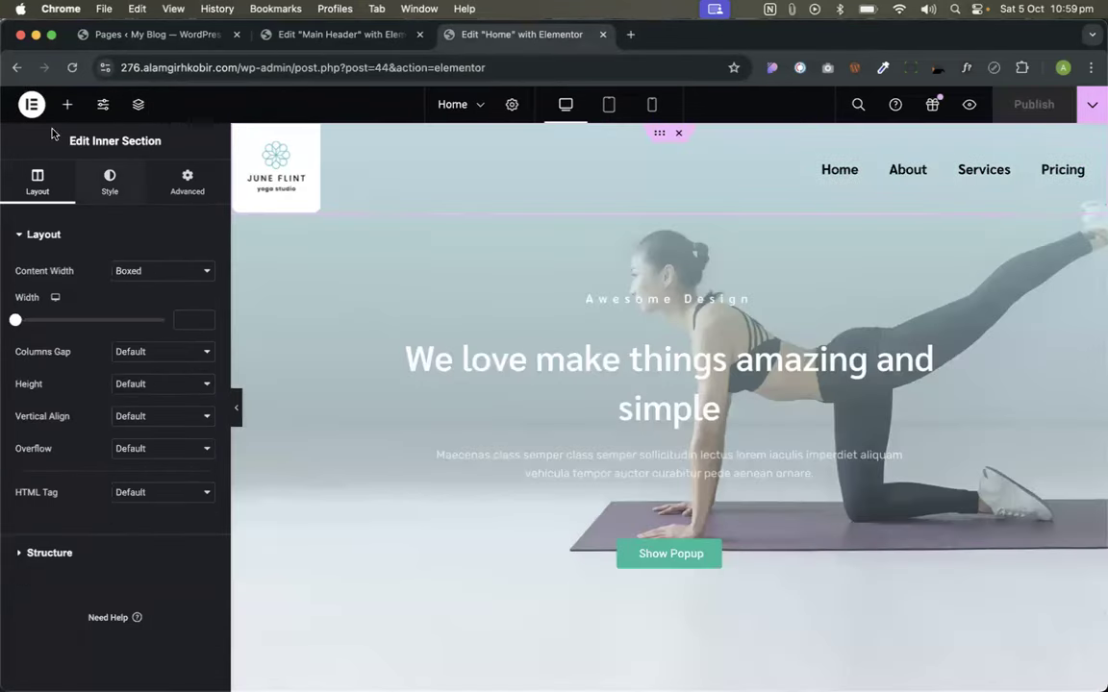
click(32, 104)
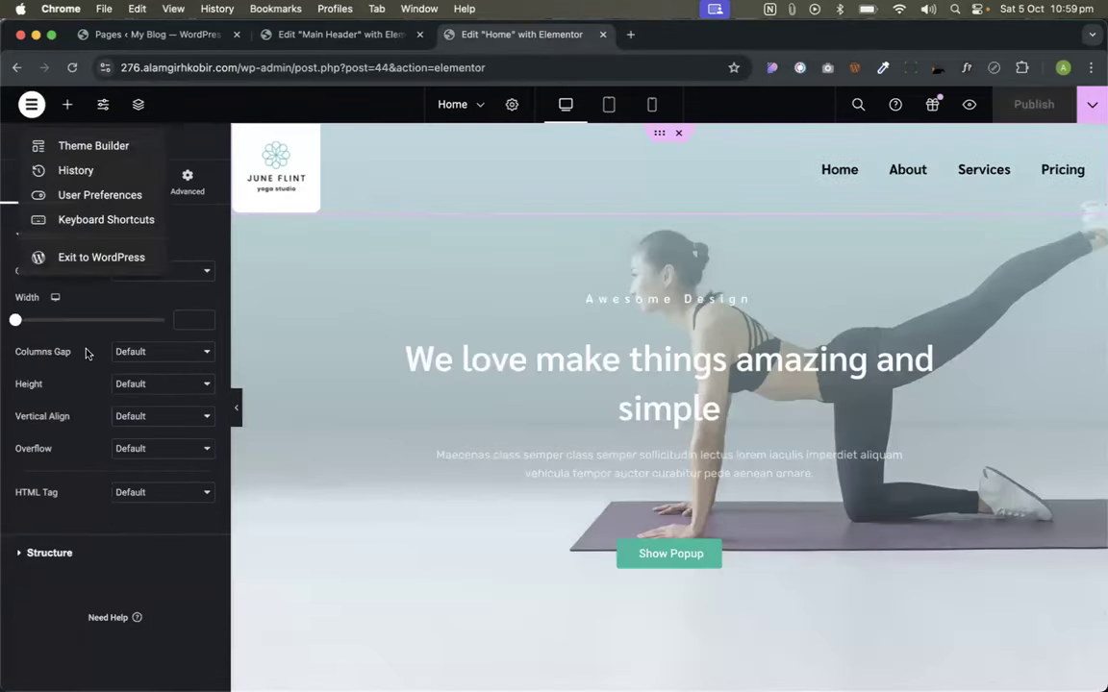
click(71, 258)
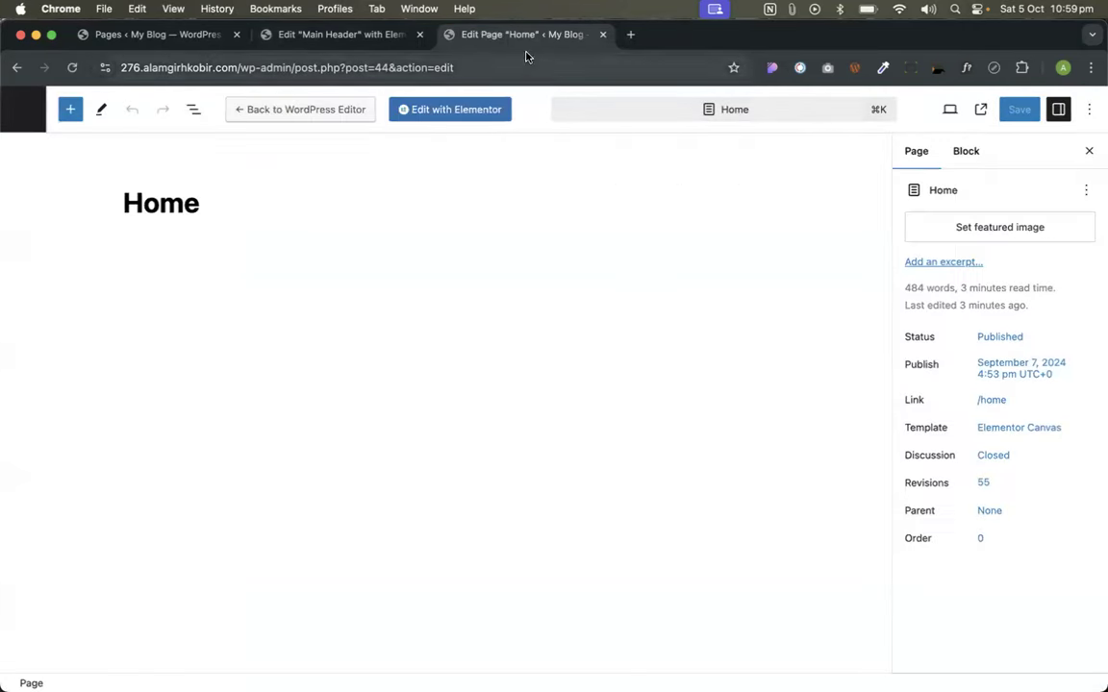
click(23, 109)
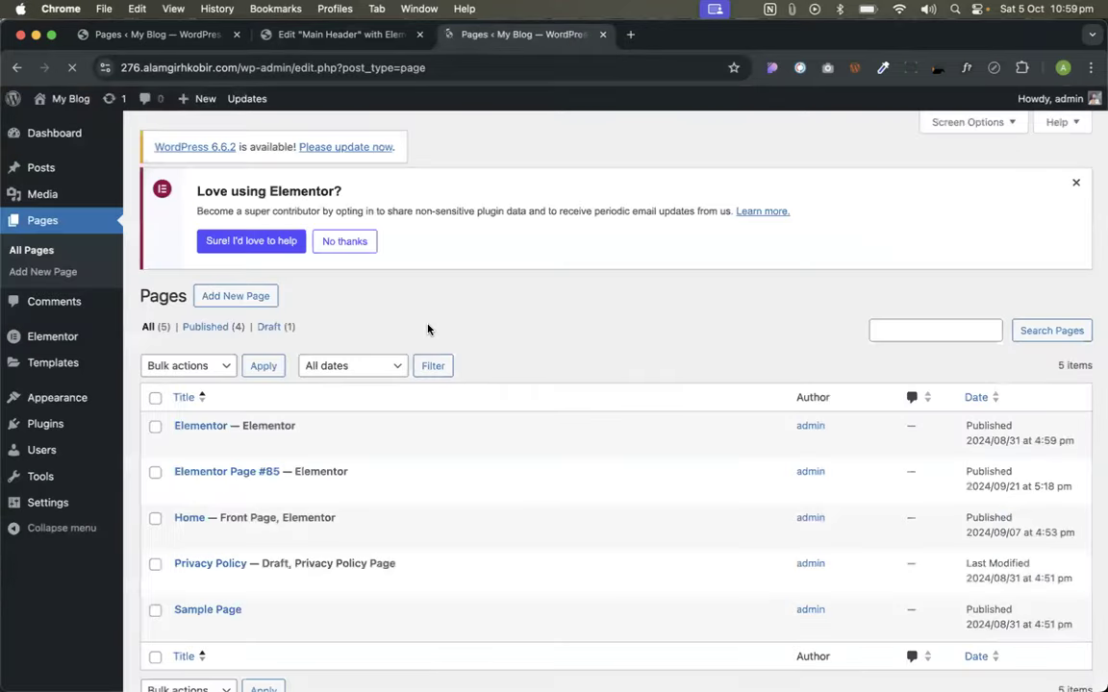
mouse_move(48, 408)
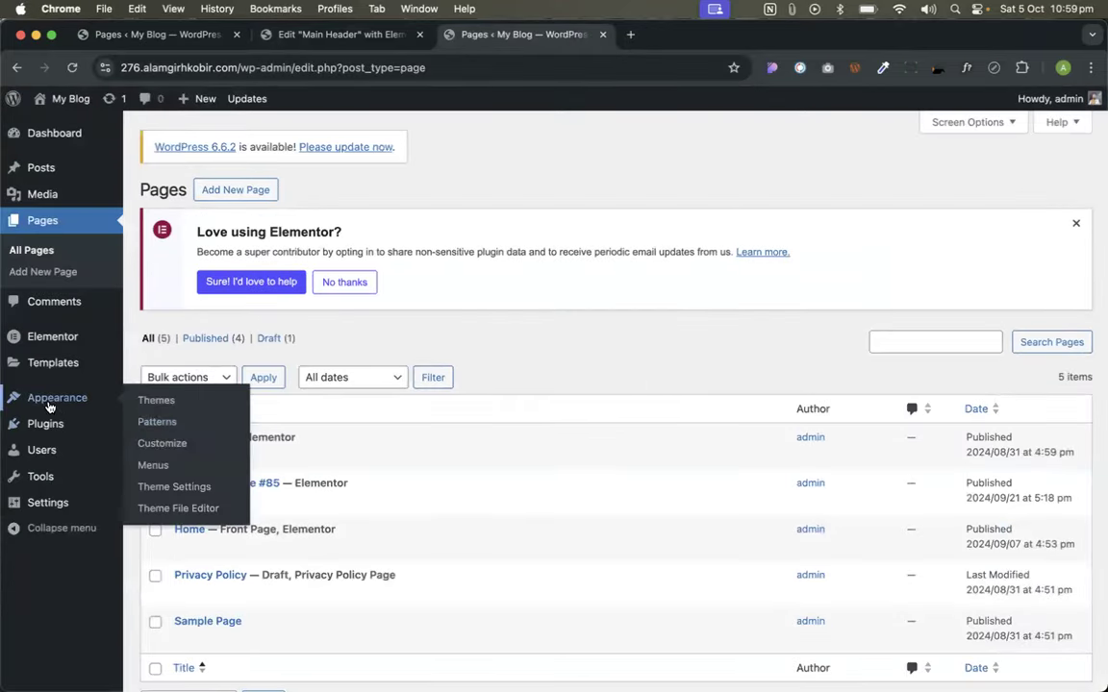
click(158, 465)
scroll(462, 246, down, 3)
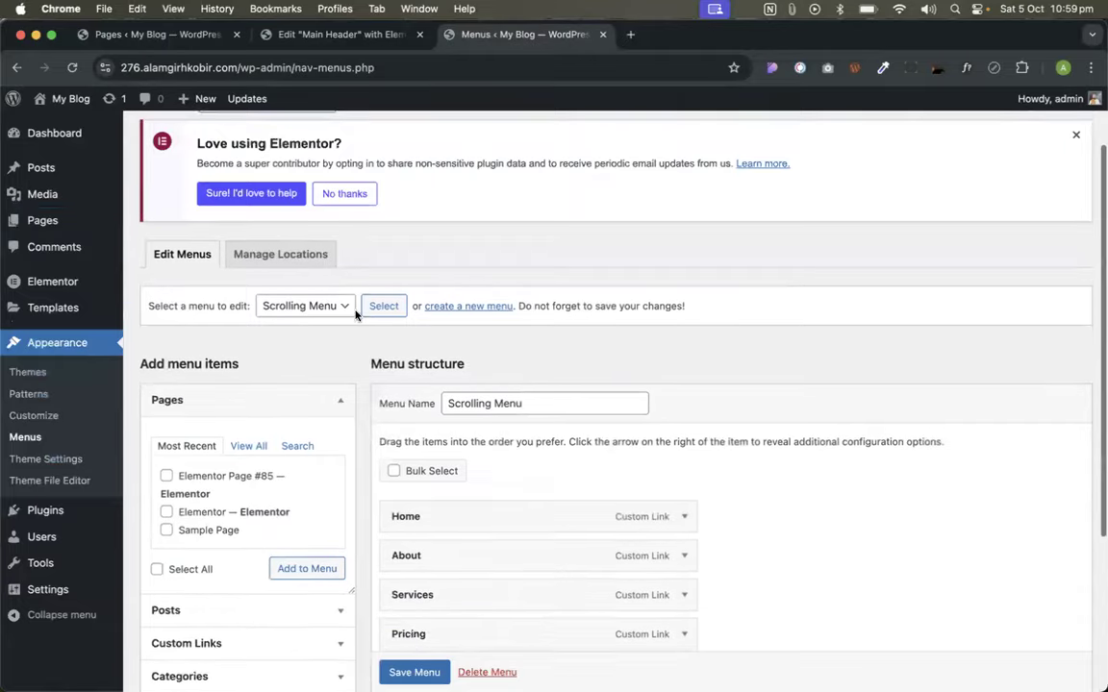
click(480, 245)
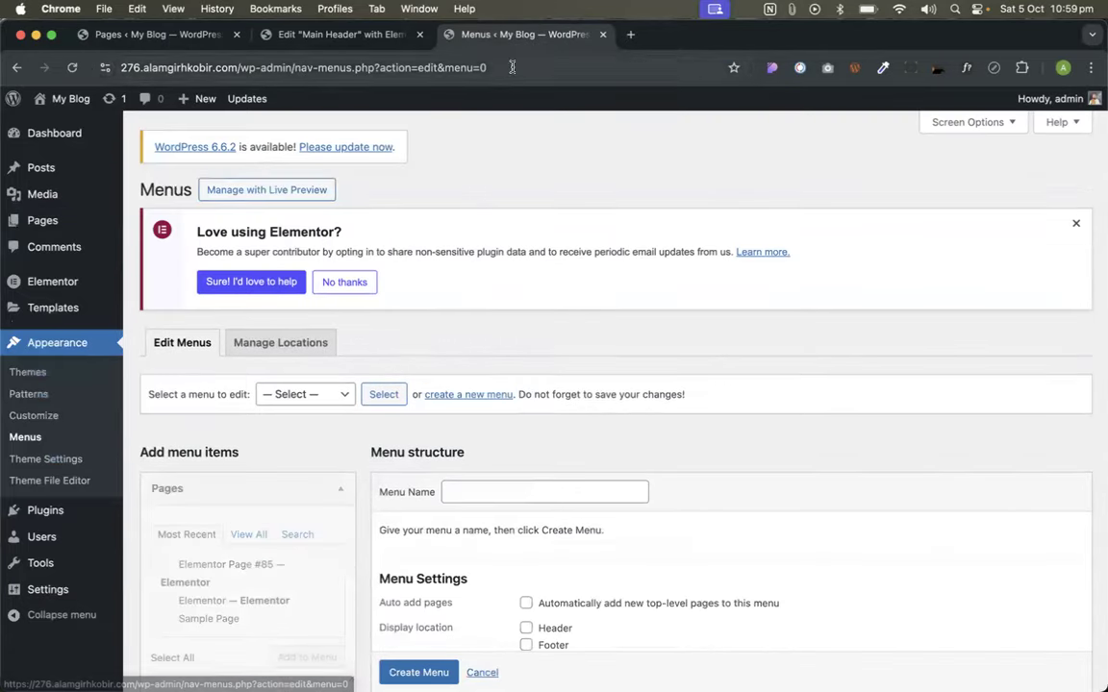
click(486, 493)
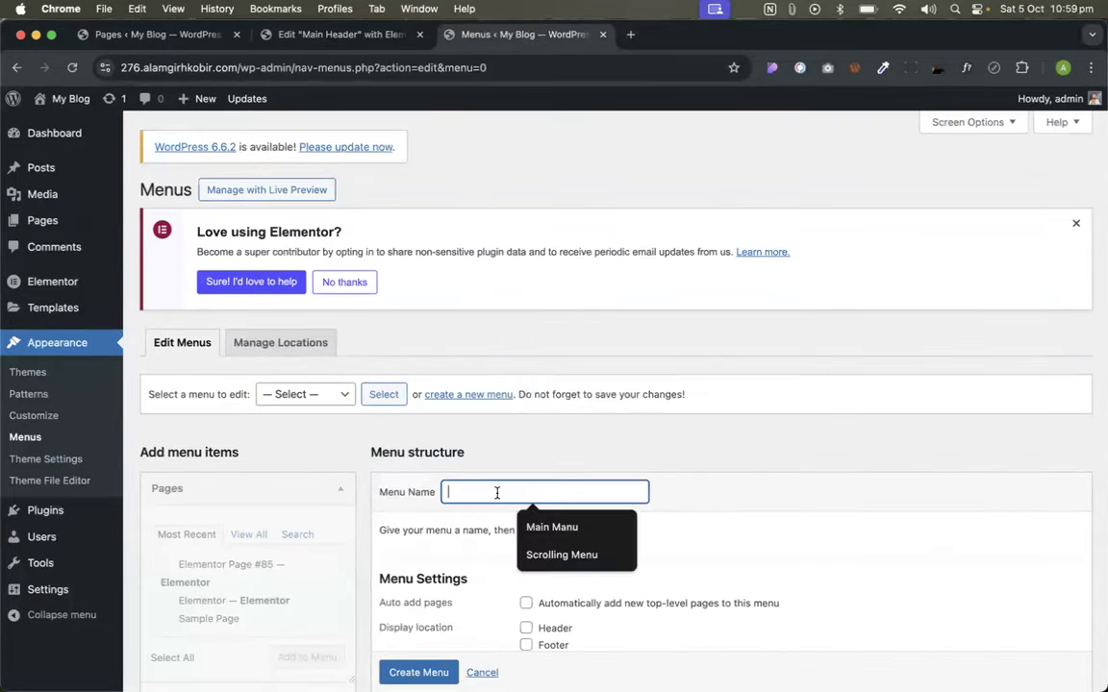
click(556, 528)
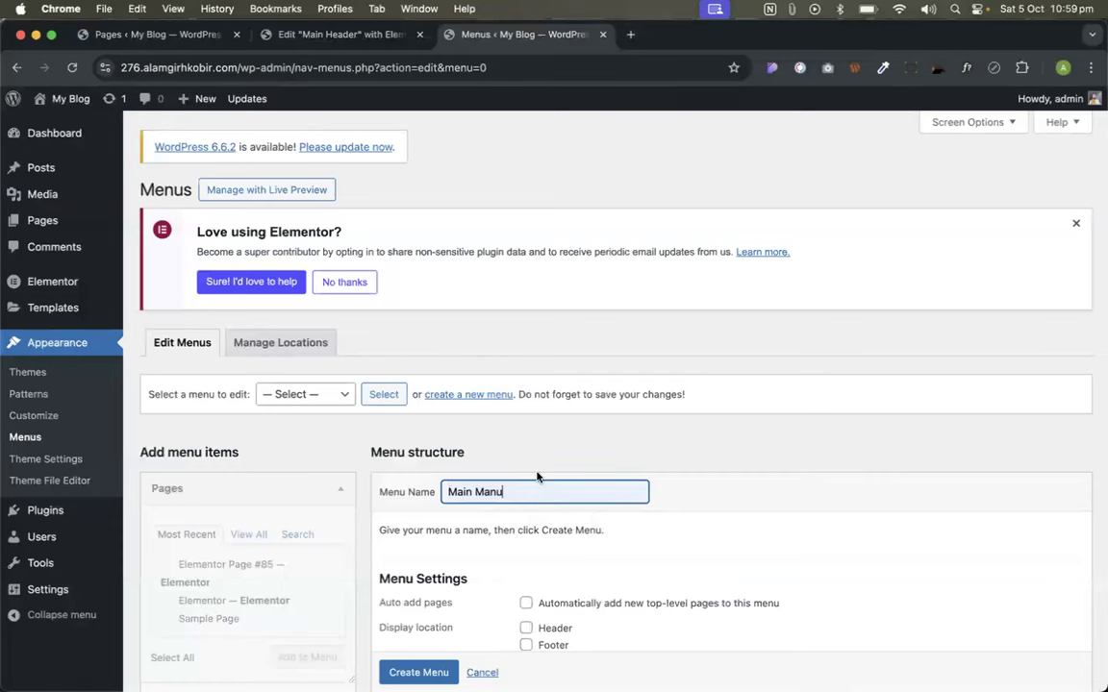
scroll(295, 322, down, 3)
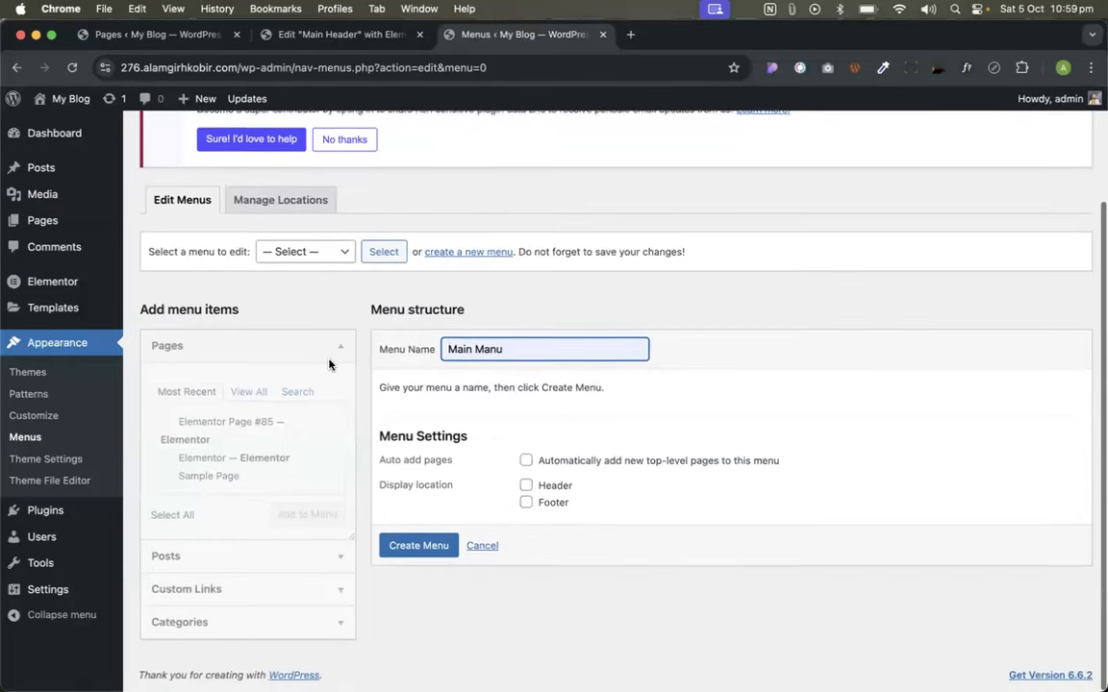
- Load the existing Main Manu menu, add the page Elementor Page #85 to it, and save the menu
click(298, 253)
click(285, 274)
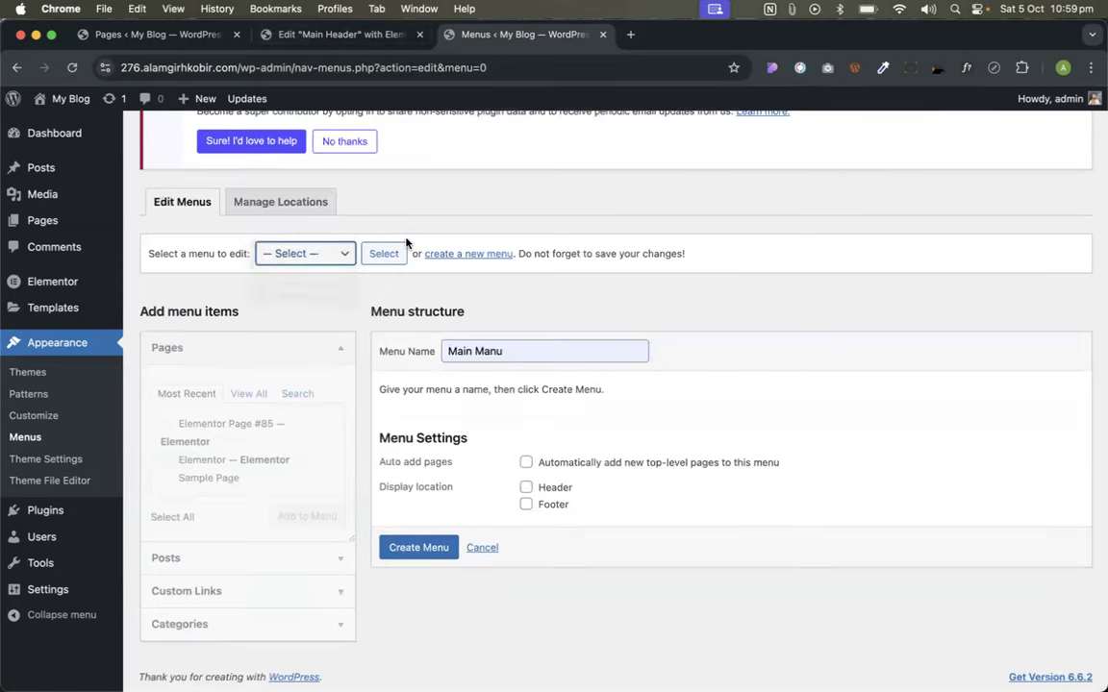
click(395, 253)
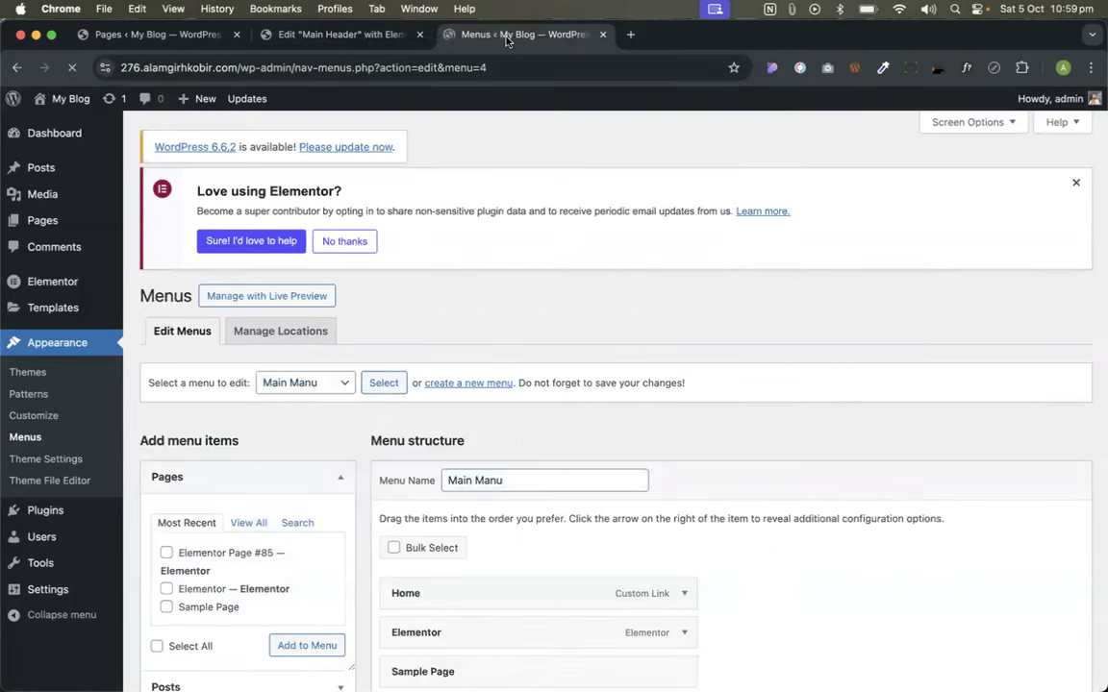
scroll(489, 438, down, 4)
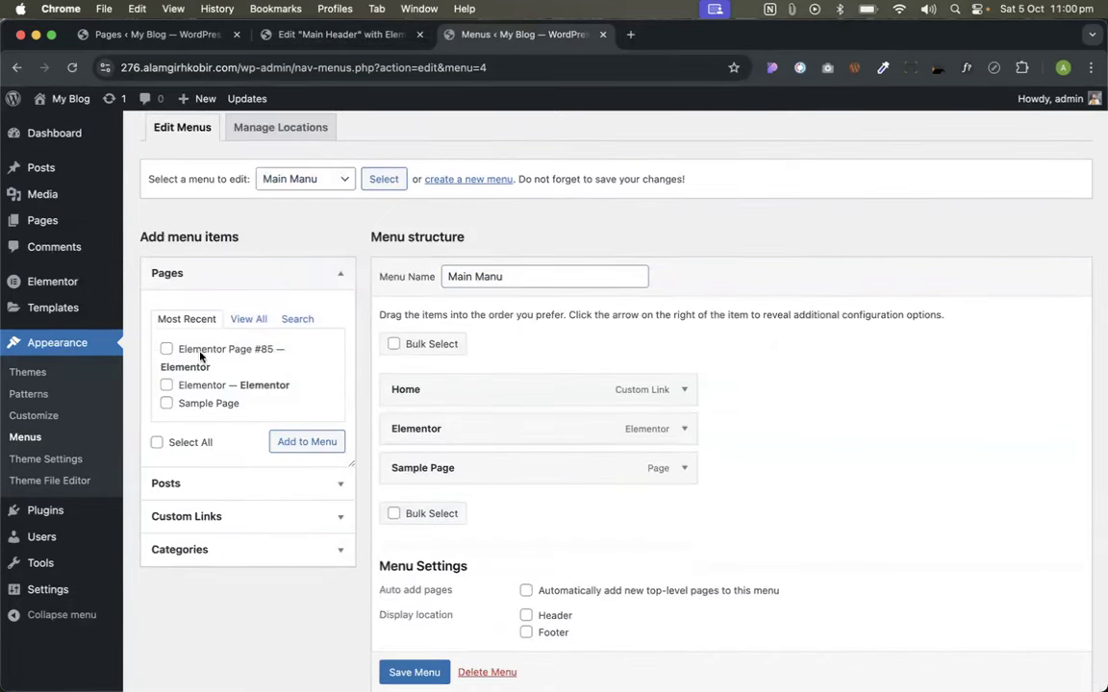
click(247, 321)
click(225, 387)
click(306, 459)
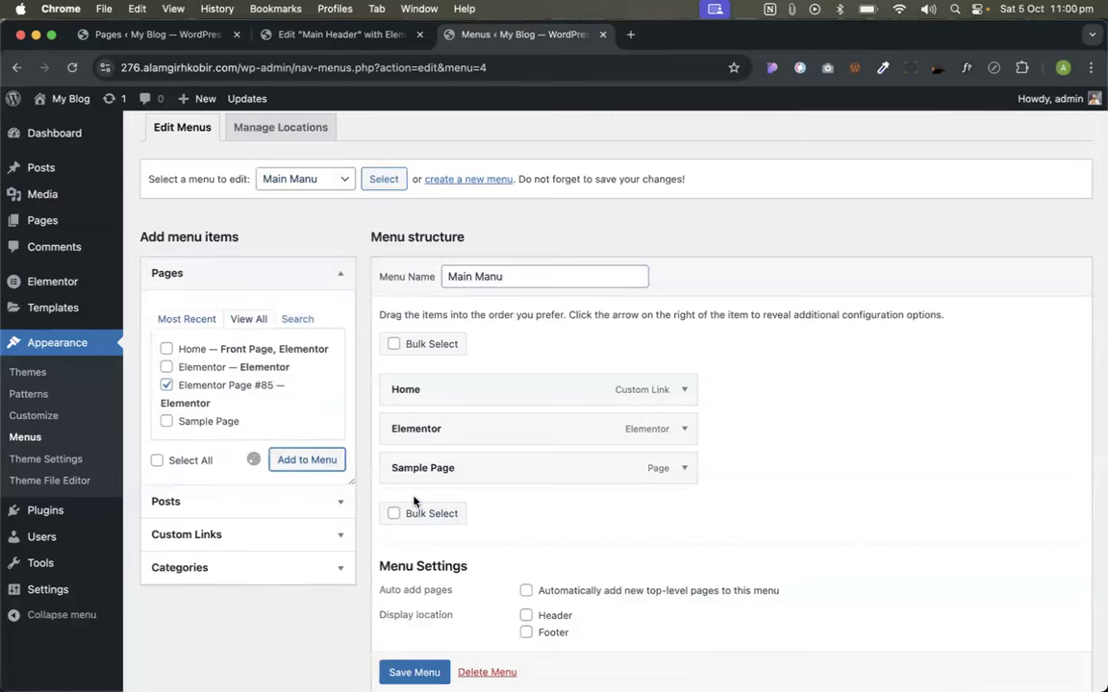
scroll(581, 502, down, 3)
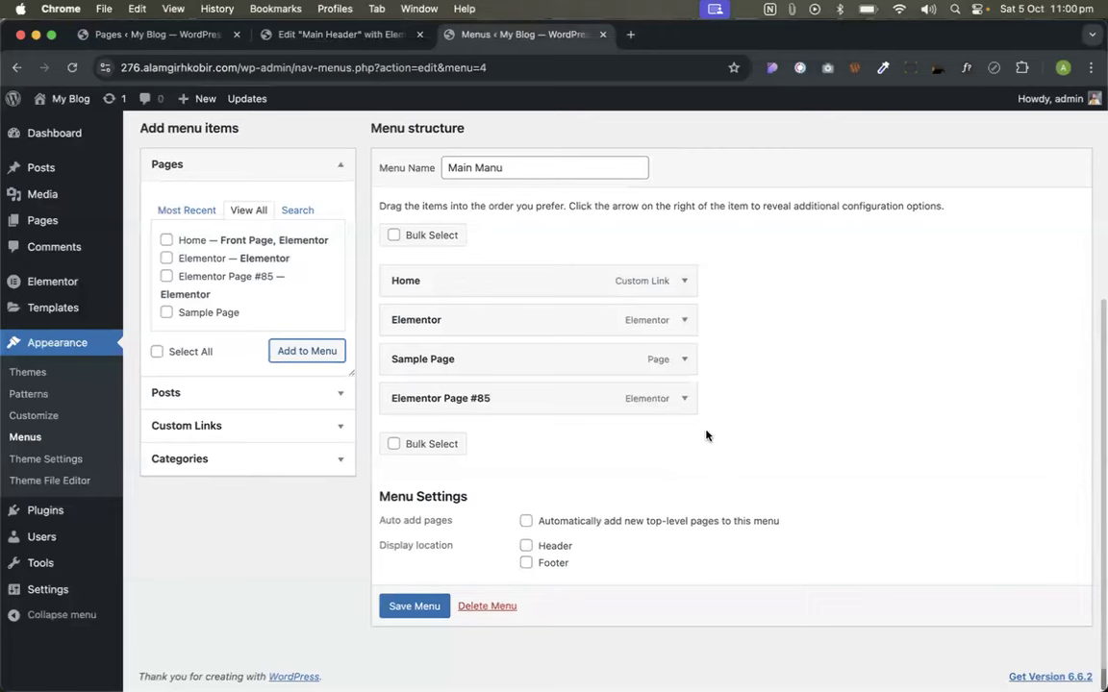
click(394, 612)
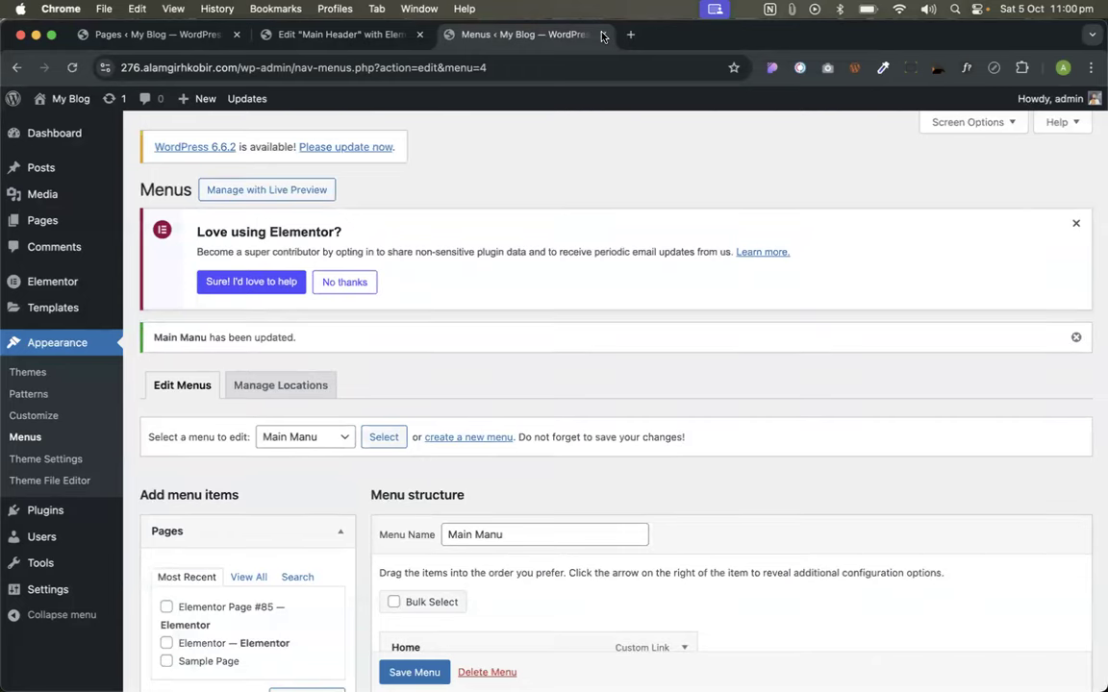
- Return to the Main Header template and set its WordPress Menu widget to use Main Manu
click(603, 34)
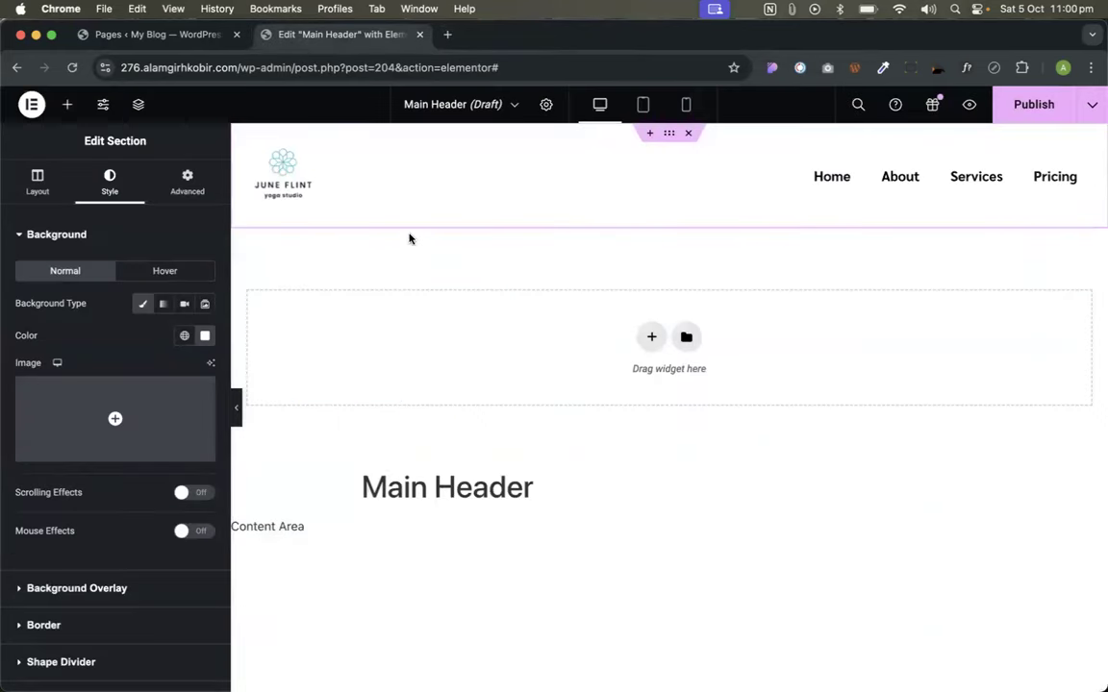
click(1084, 161)
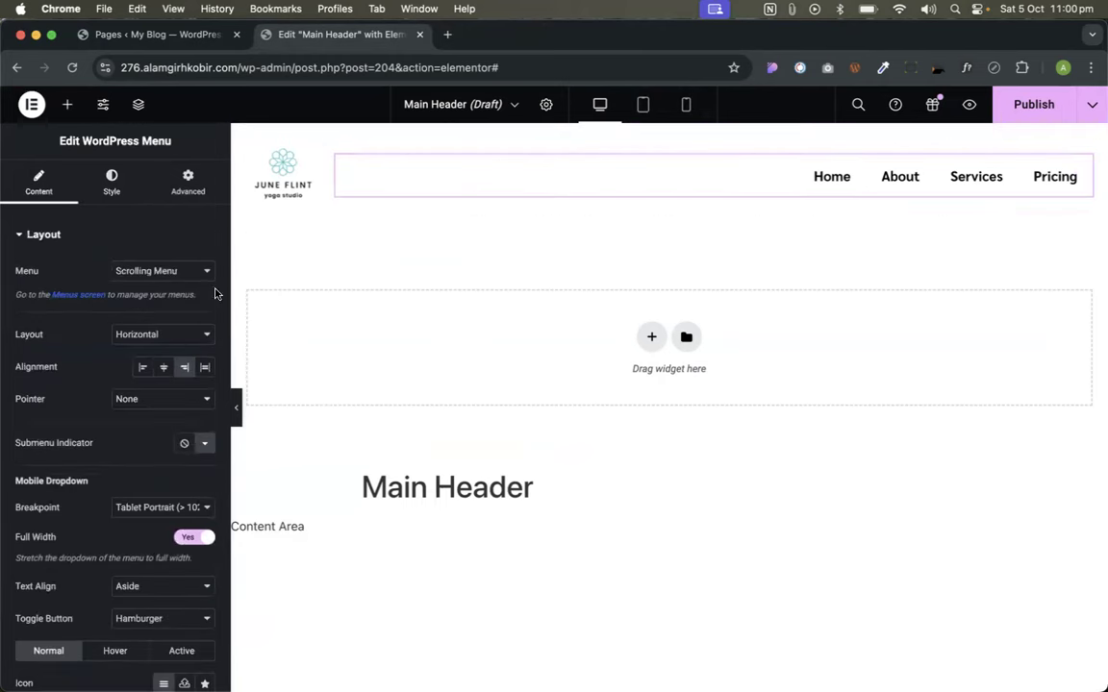
click(170, 271)
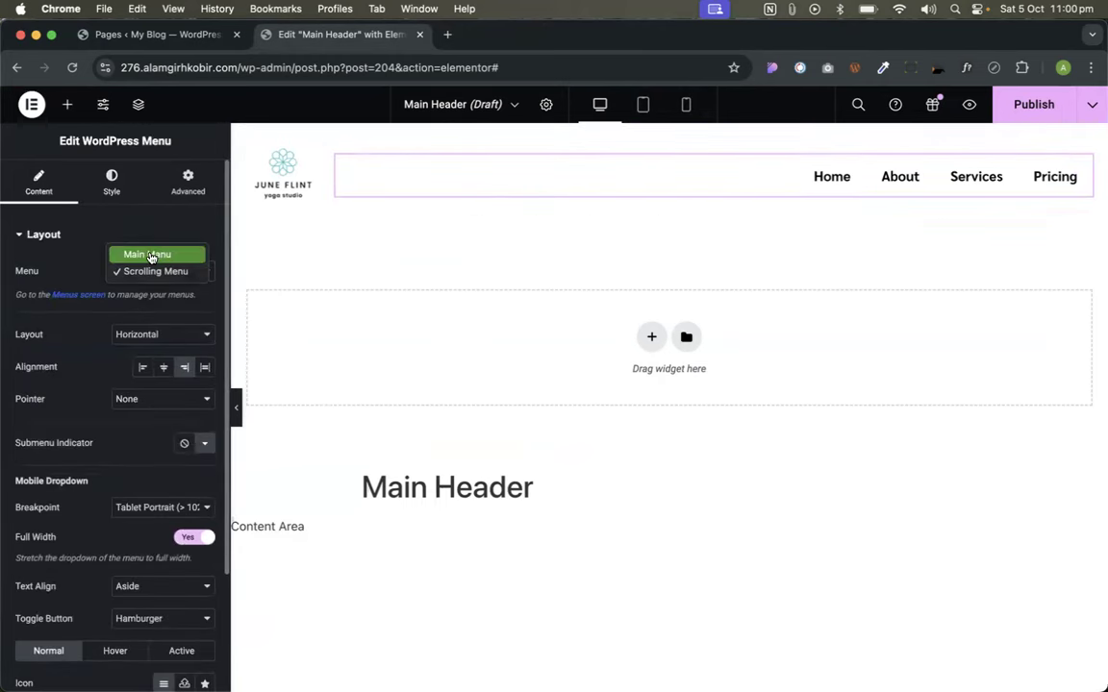
click(140, 231)
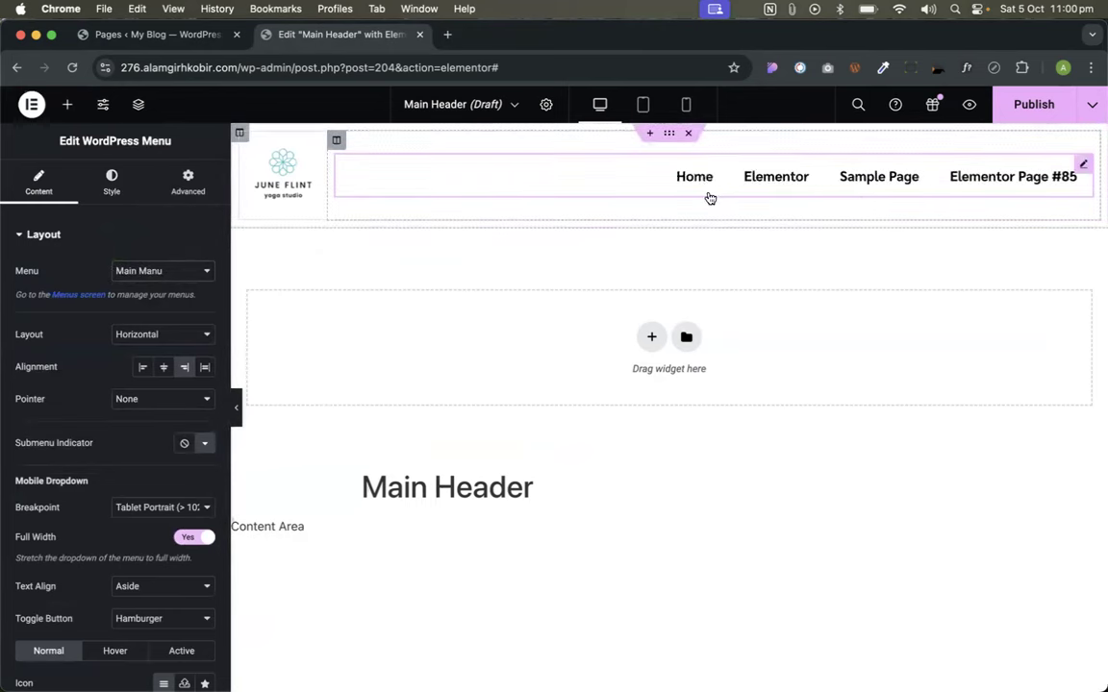
- Publish the Main Header template with a display condition that includes the Entire Site
click(1035, 108)
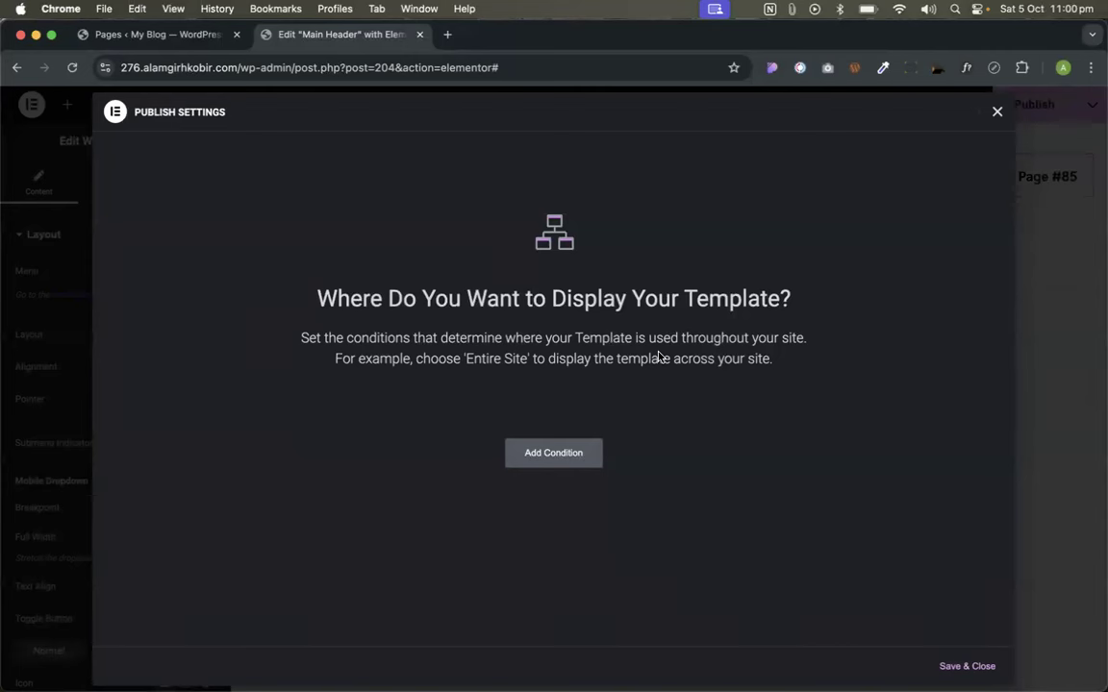
click(543, 463)
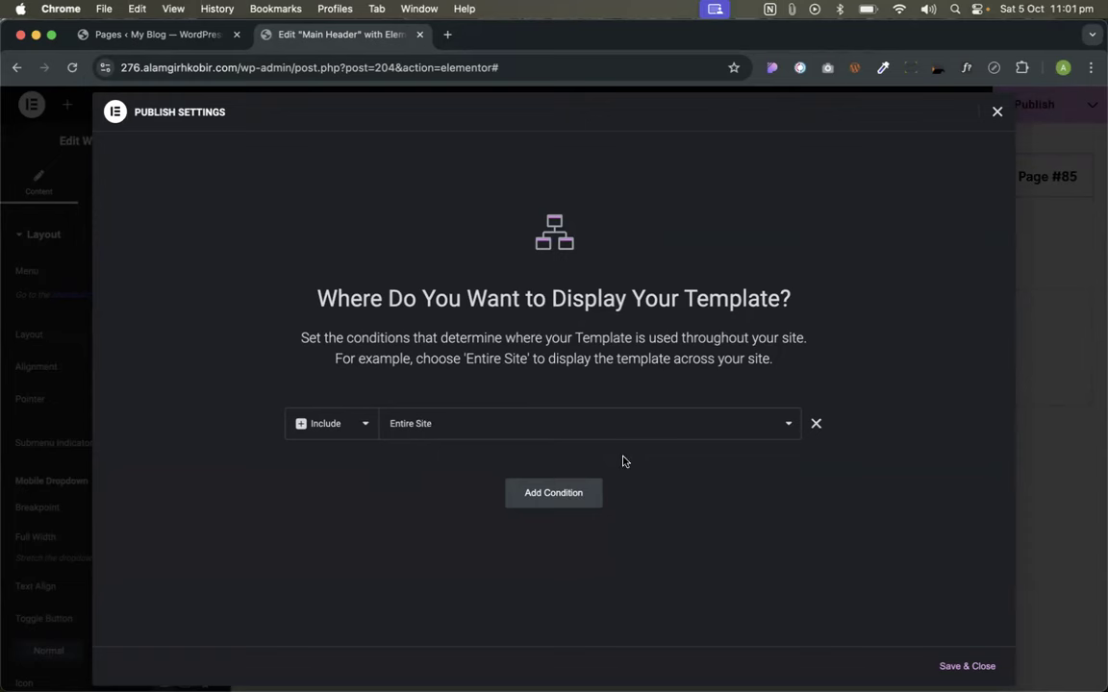
click(965, 667)
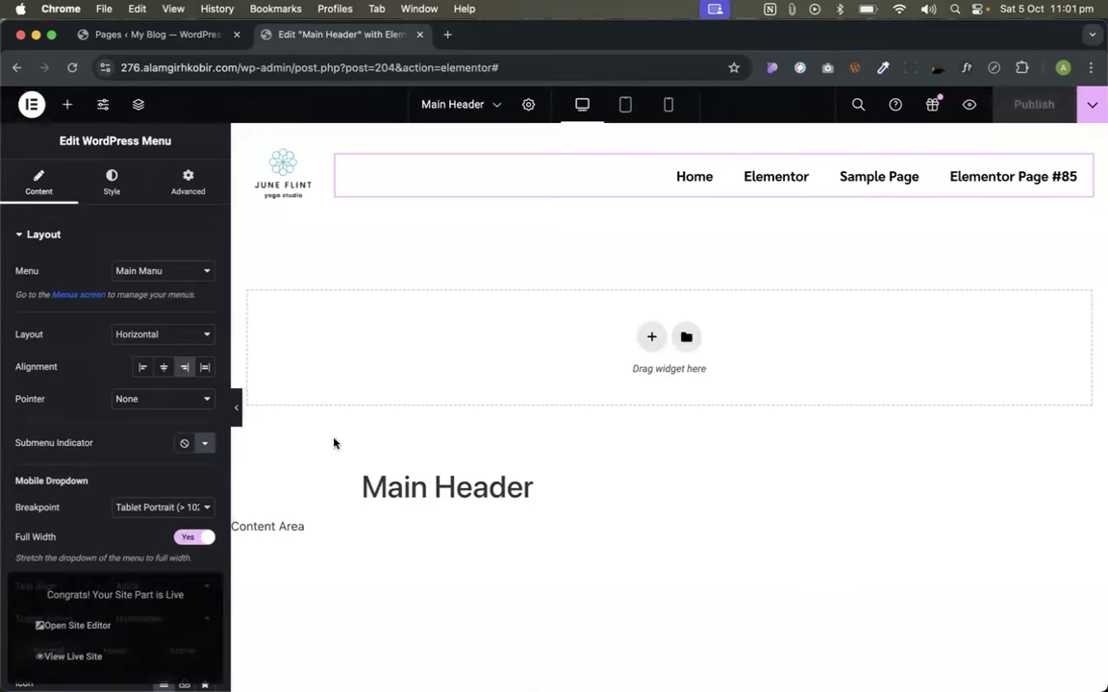
- Open the live site's home page in a new browser tab to check its header
drag(240, 65, 74, 65)
key(super+c)
key(super+t)
key(super+v)
key(Return)
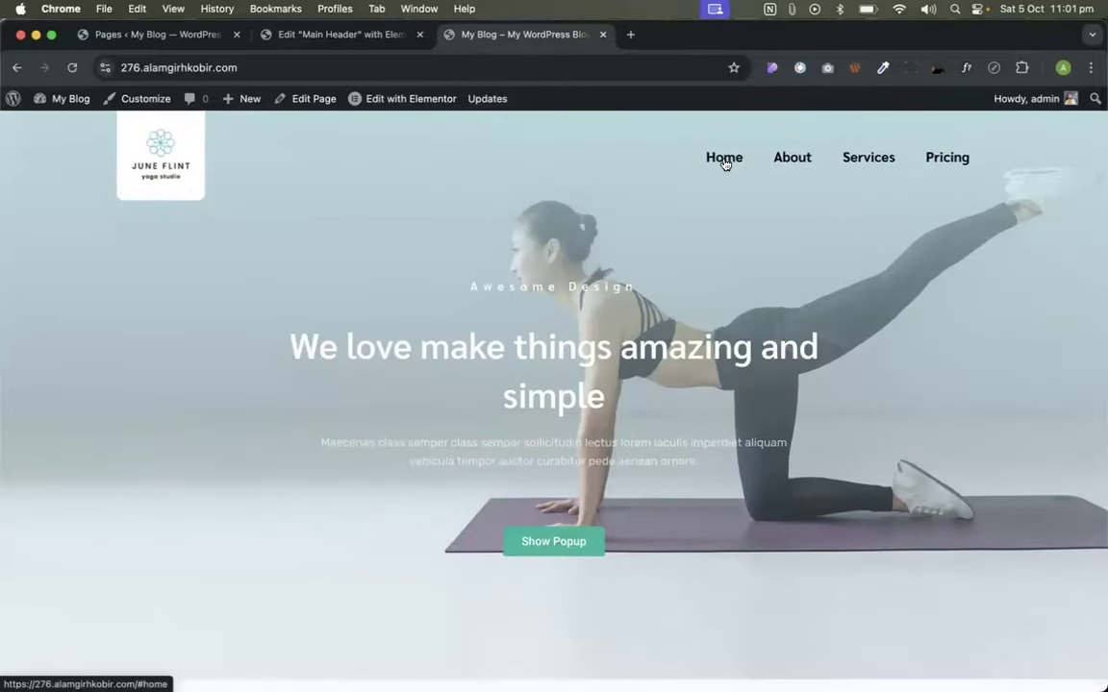
- Edit the Home page with Elementor, delete the inner section holding its logo and WordPress Menu, and publish the page
click(384, 100)
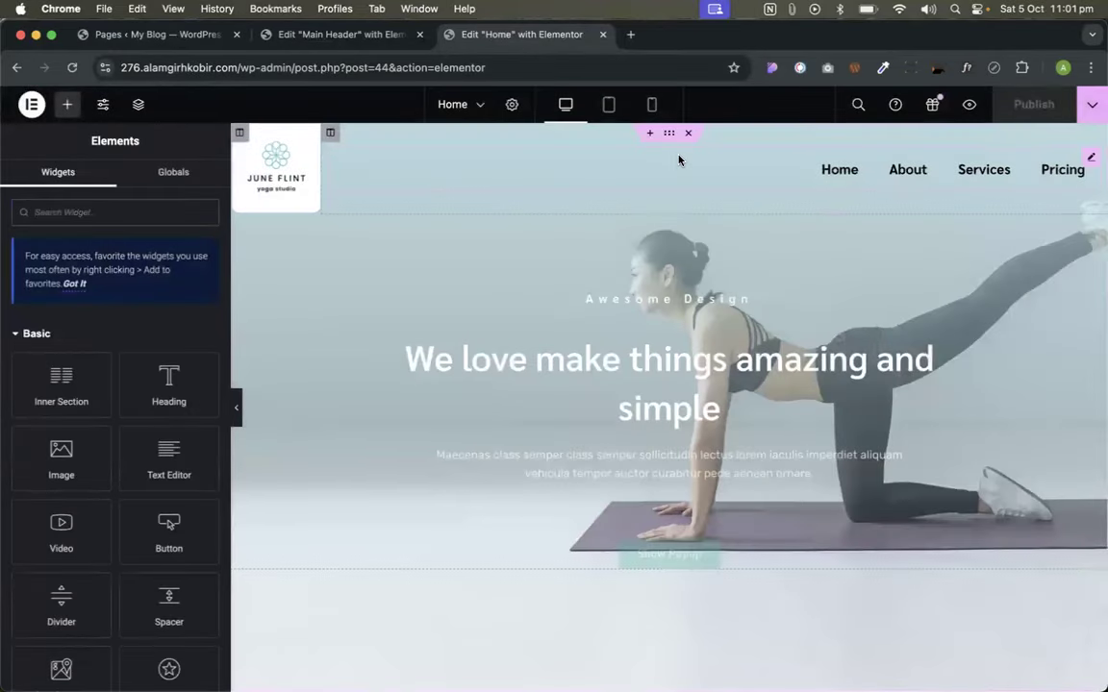
click(678, 160)
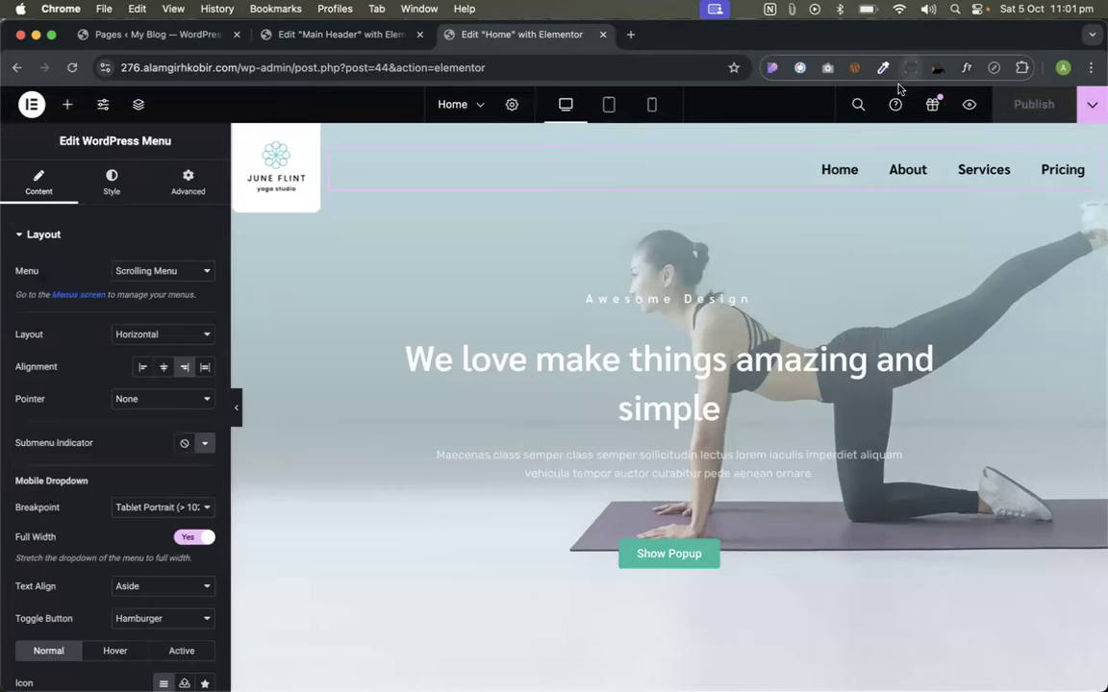
click(134, 108)
click(955, 249)
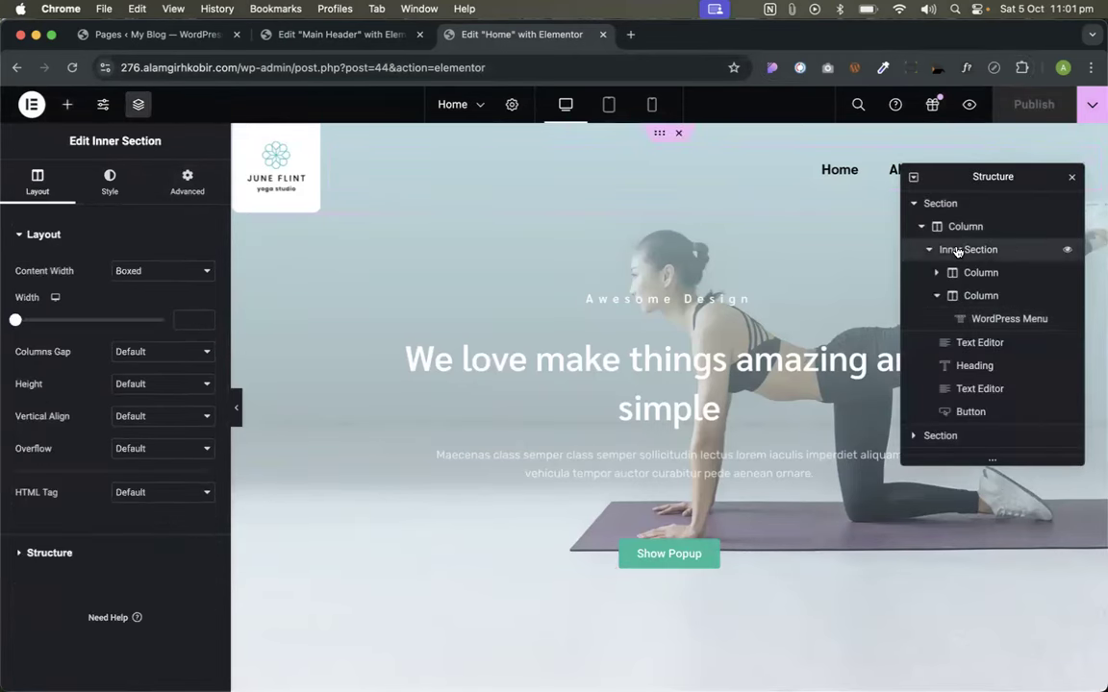
right_click(956, 251)
click(945, 560)
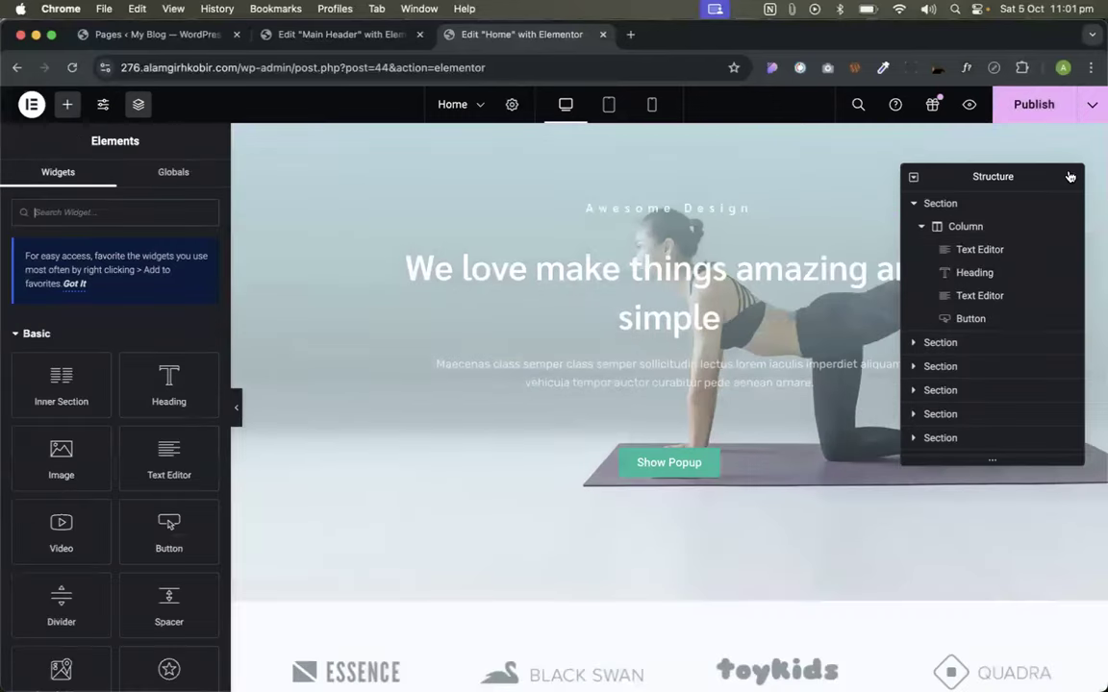
click(1075, 176)
click(1027, 108)
scroll(882, 339, down, 15)
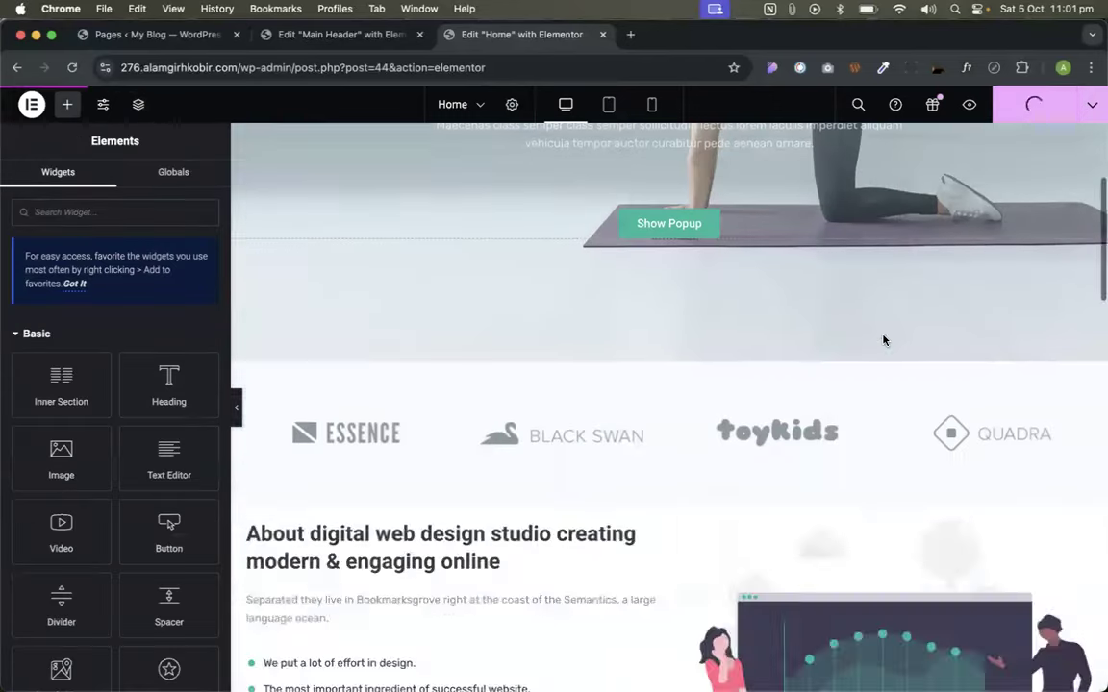
scroll(883, 339, up, 20)
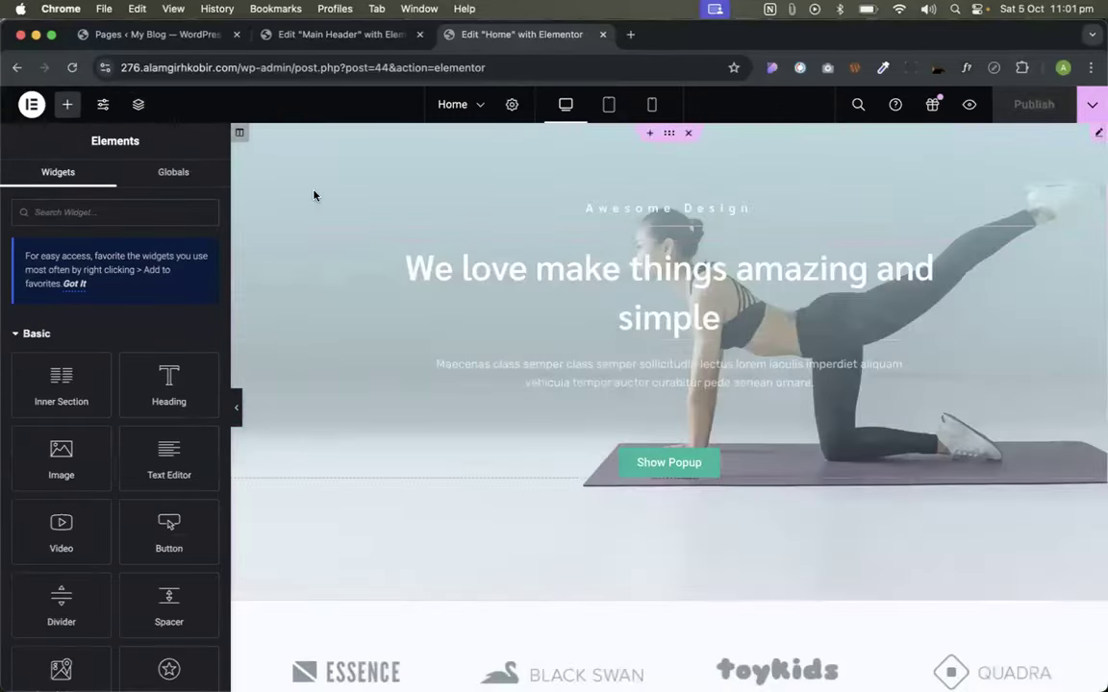
- Load the live home page at 276.alamgirhkobir.com and check whether the site-wide header is displayed
click(30, 106)
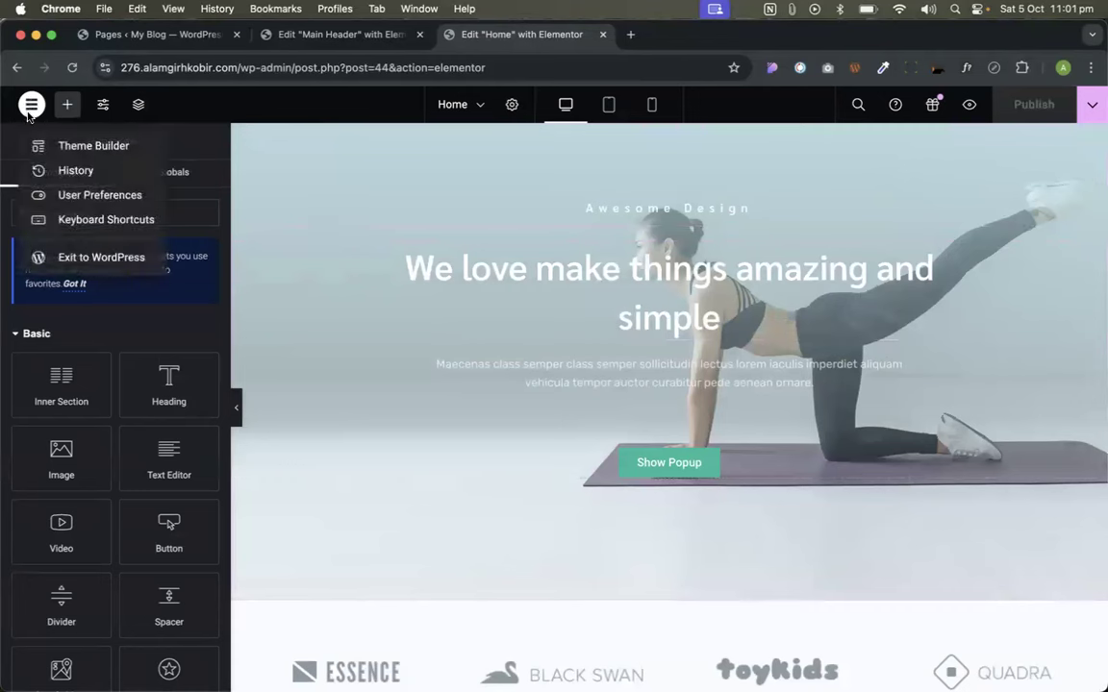
click(972, 106)
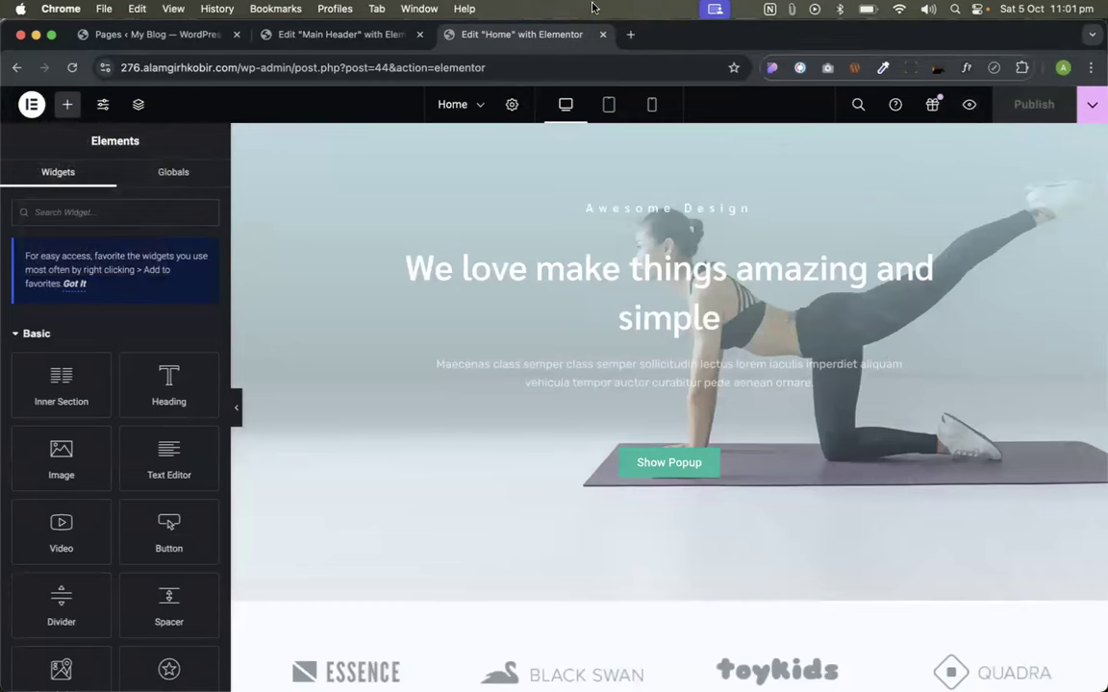
drag(238, 67, 962, 325)
key(BackSpace)
key(Return)
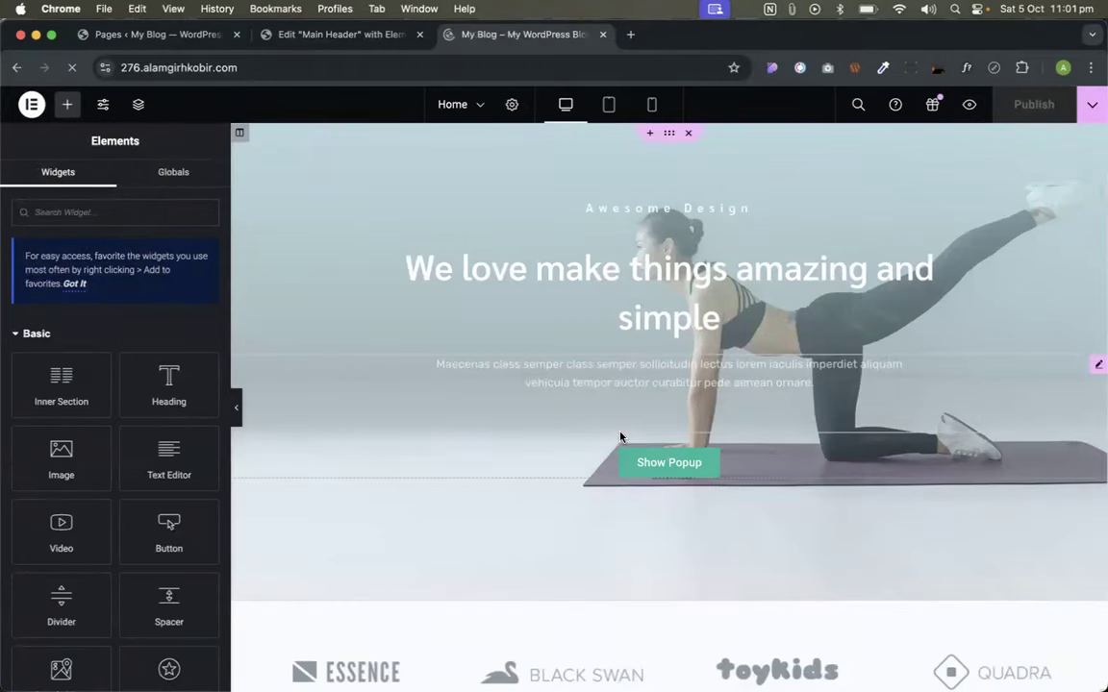
scroll(537, 365, down, 10)
scroll(539, 350, up, 10)
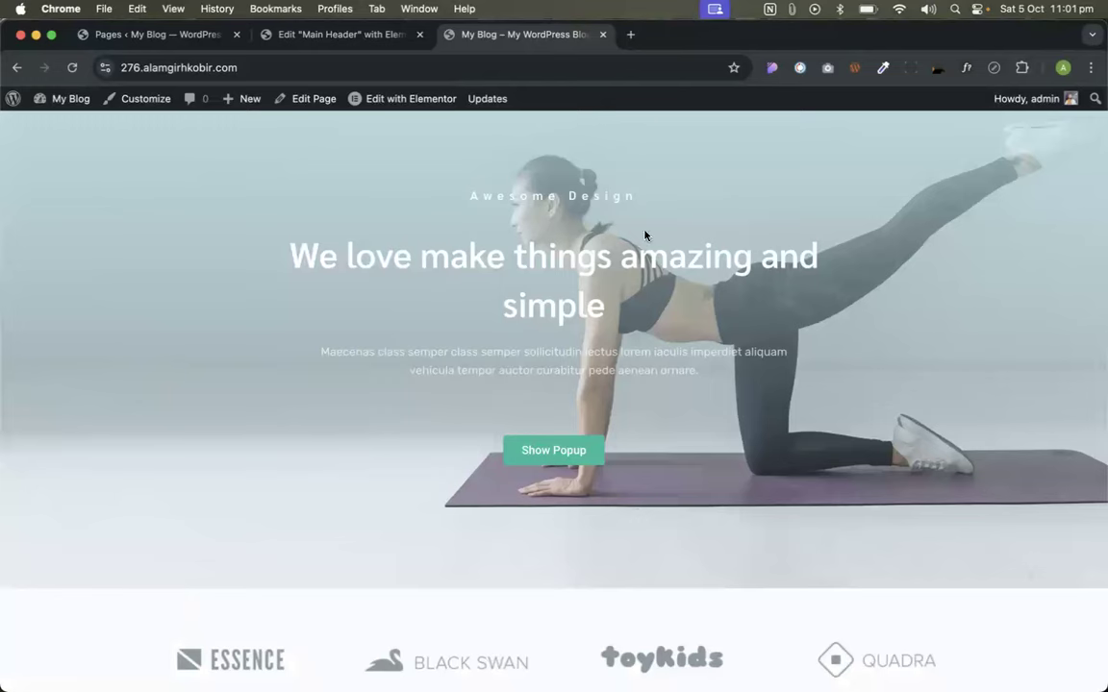
scroll(629, 376, down, 10)
scroll(629, 376, up, 10)
- Open the Home page's WordPress settings, set its template to Elementor Full Width, and save the page
click(300, 100)
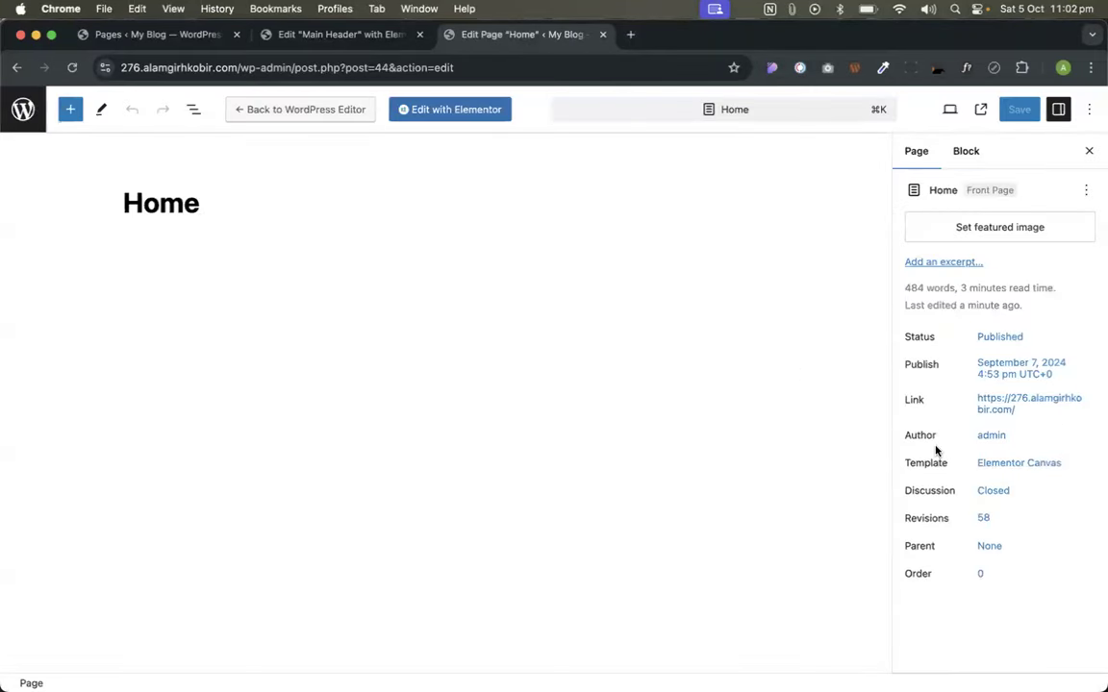
click(1008, 464)
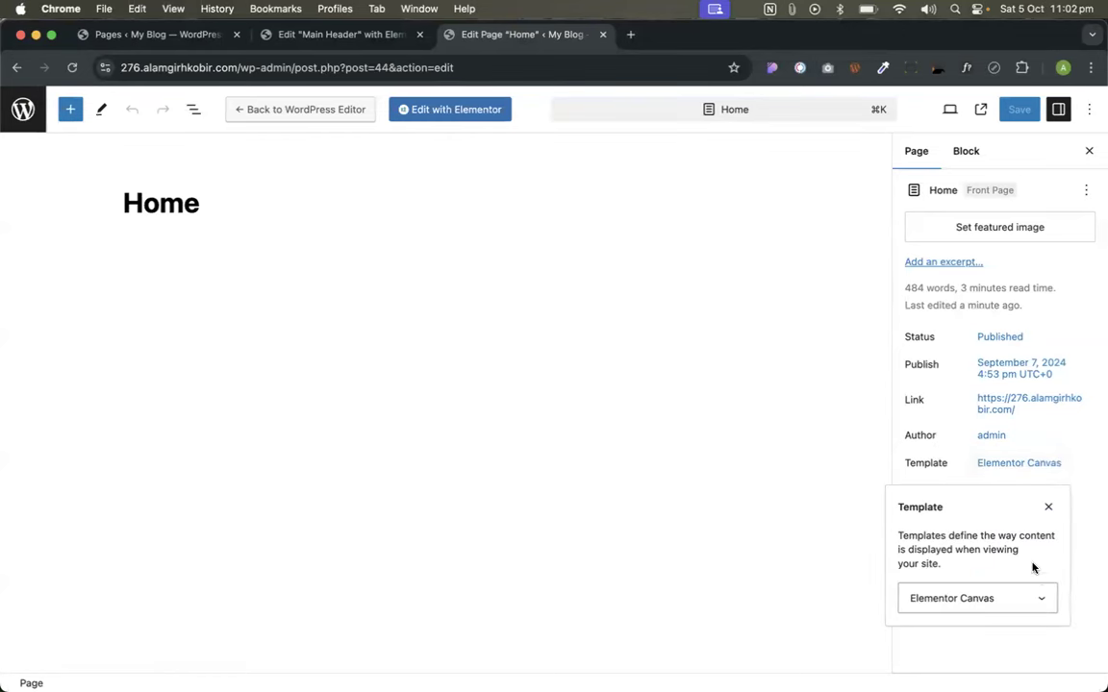
click(977, 602)
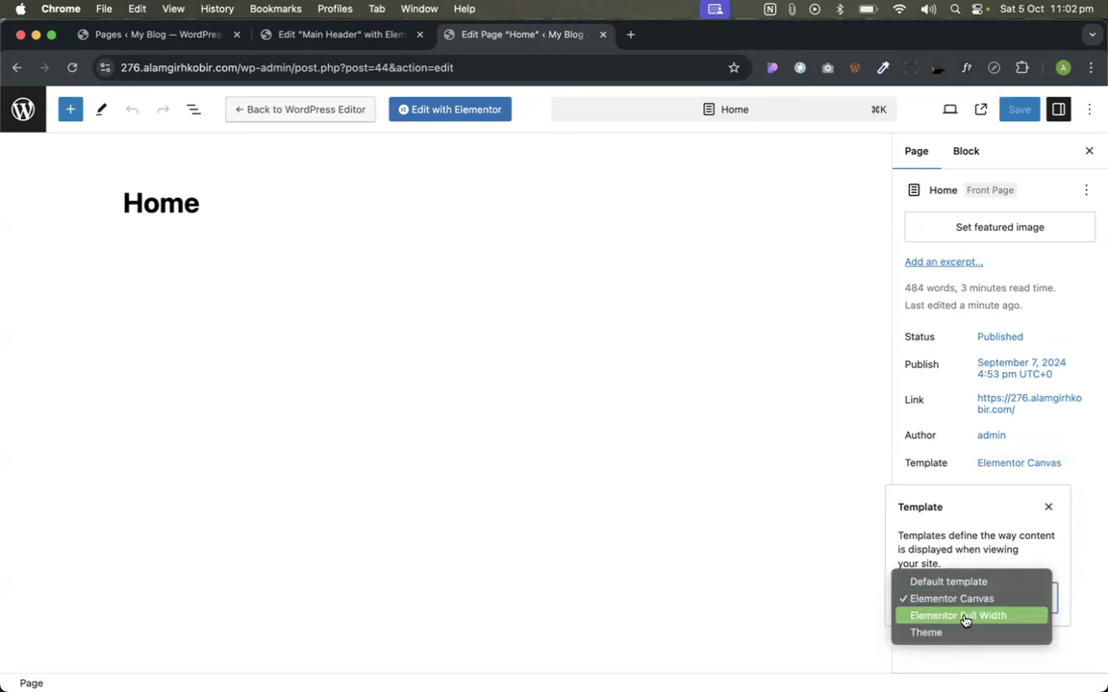
click(965, 615)
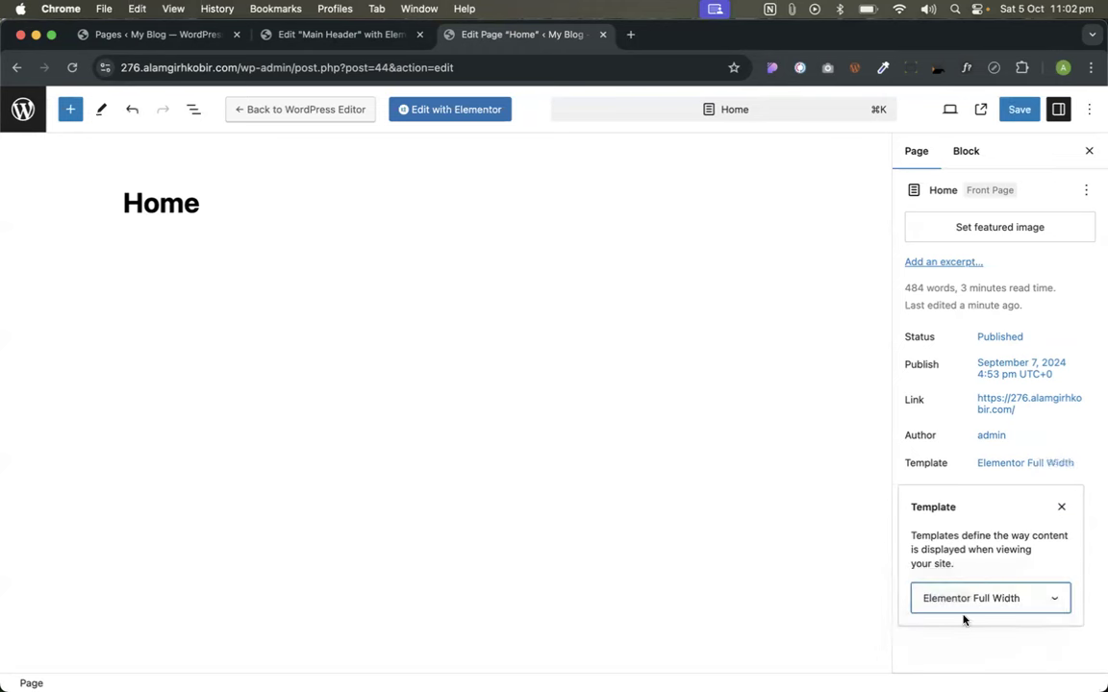
click(1033, 117)
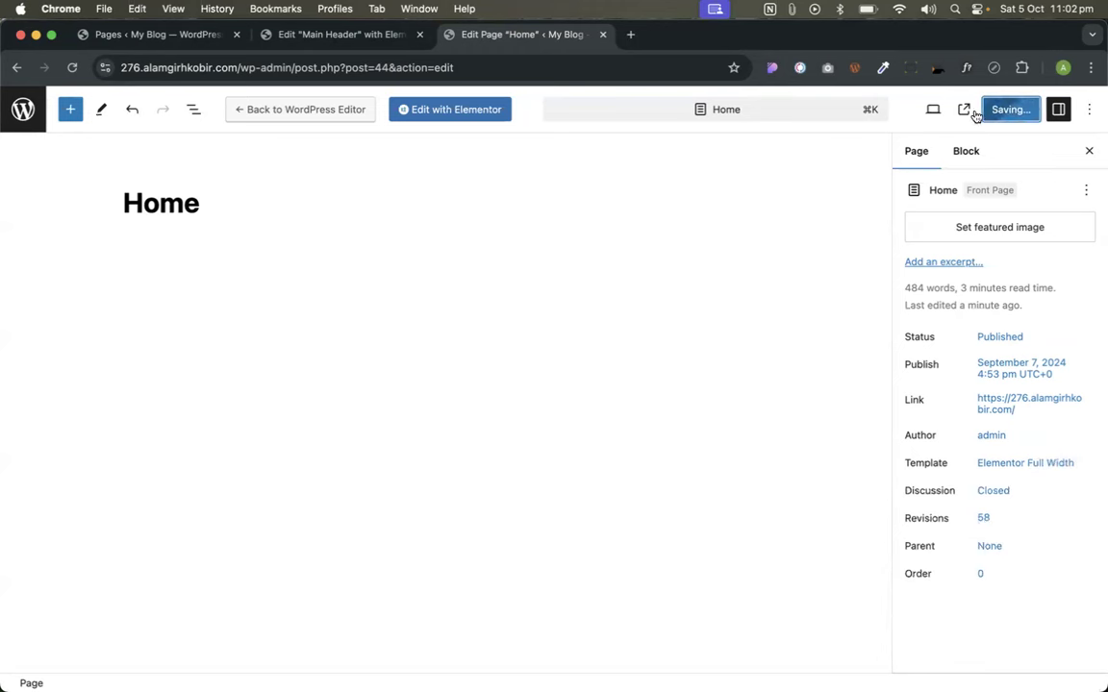
- Return to the Pages list and quick-edit Elementor Page #85 to use the Elementor Full Width template
click(23, 109)
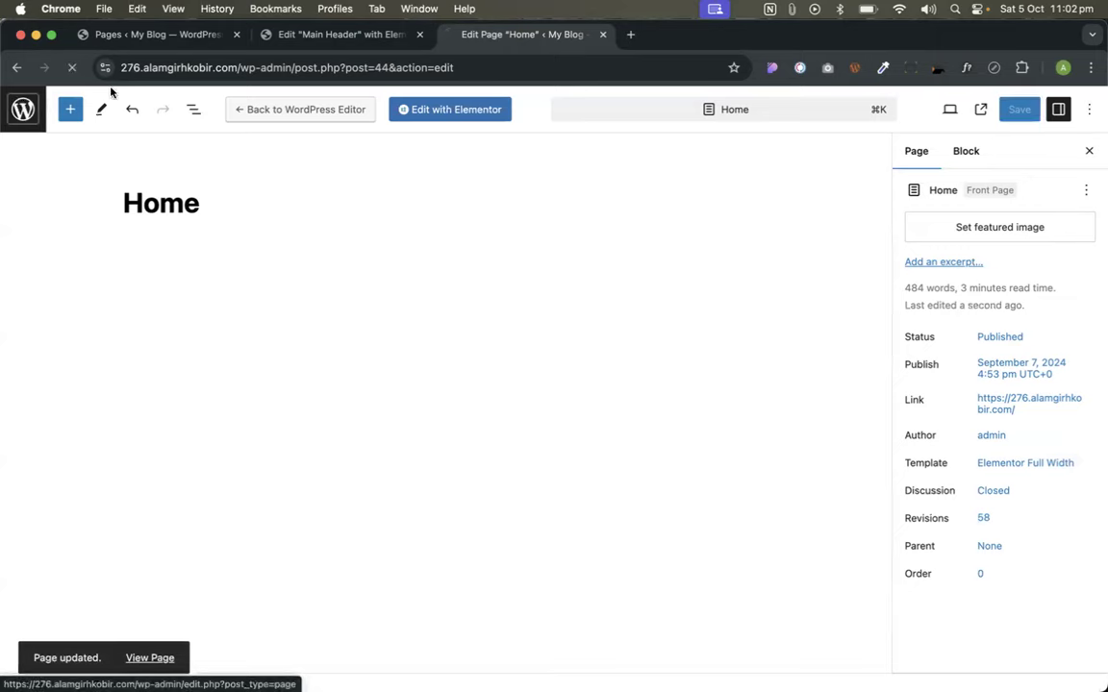
scroll(263, 385, down, 2)
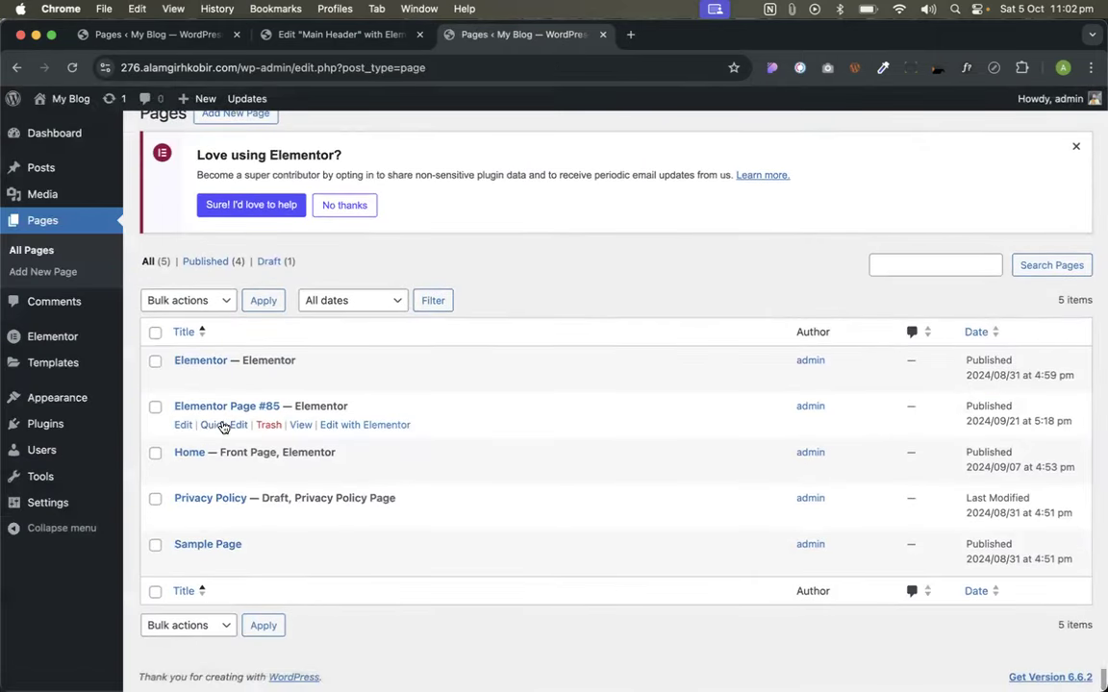
click(212, 425)
click(784, 488)
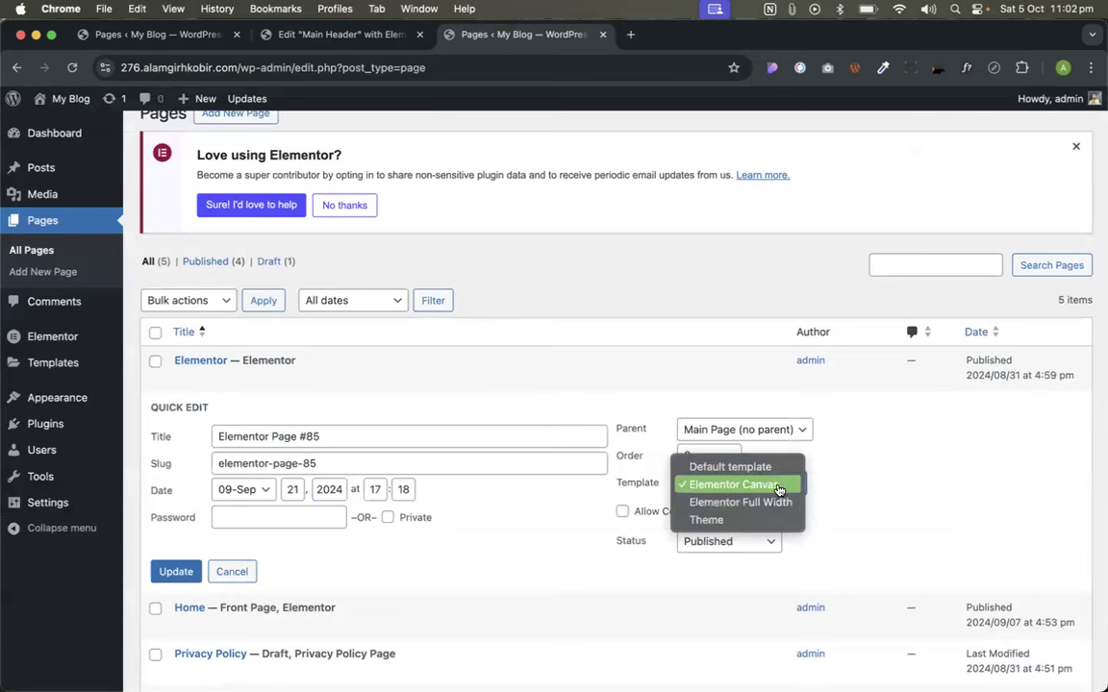
click(757, 503)
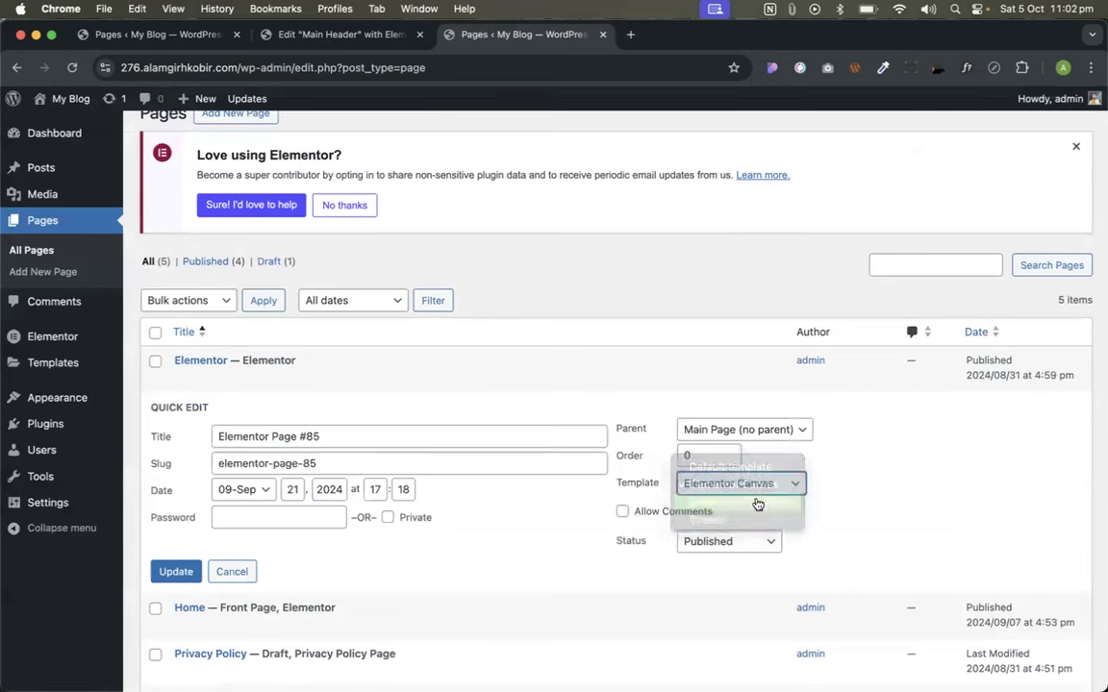
click(176, 572)
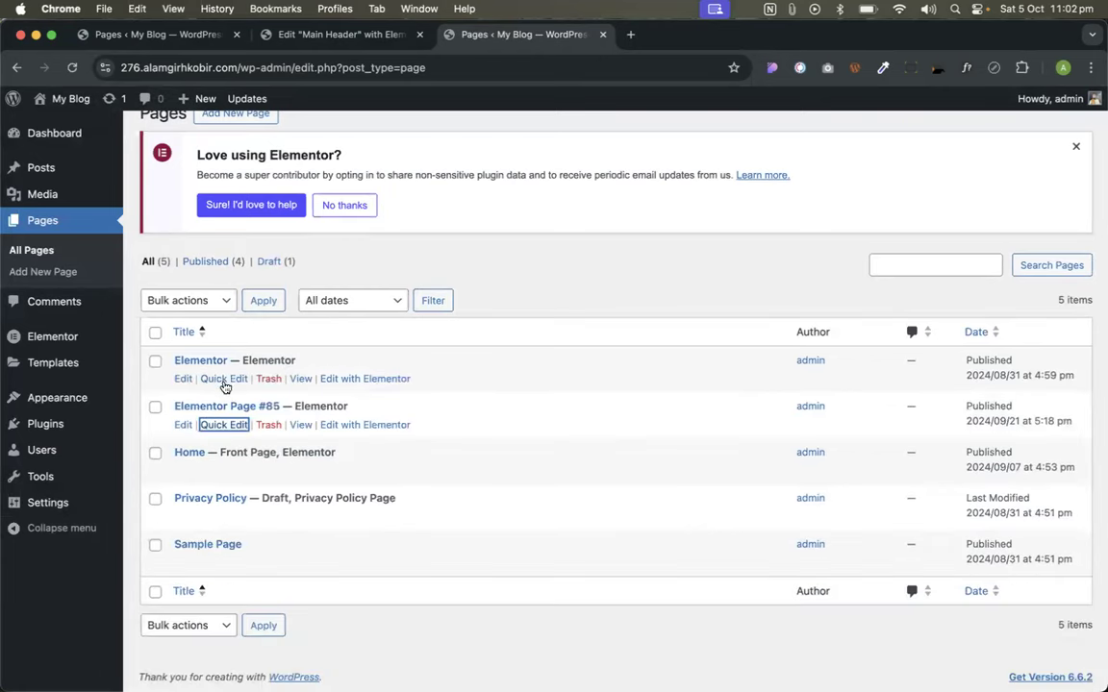
- Quick-edit the page titled Elementor to use the Elementor Full Width template and update it
click(221, 379)
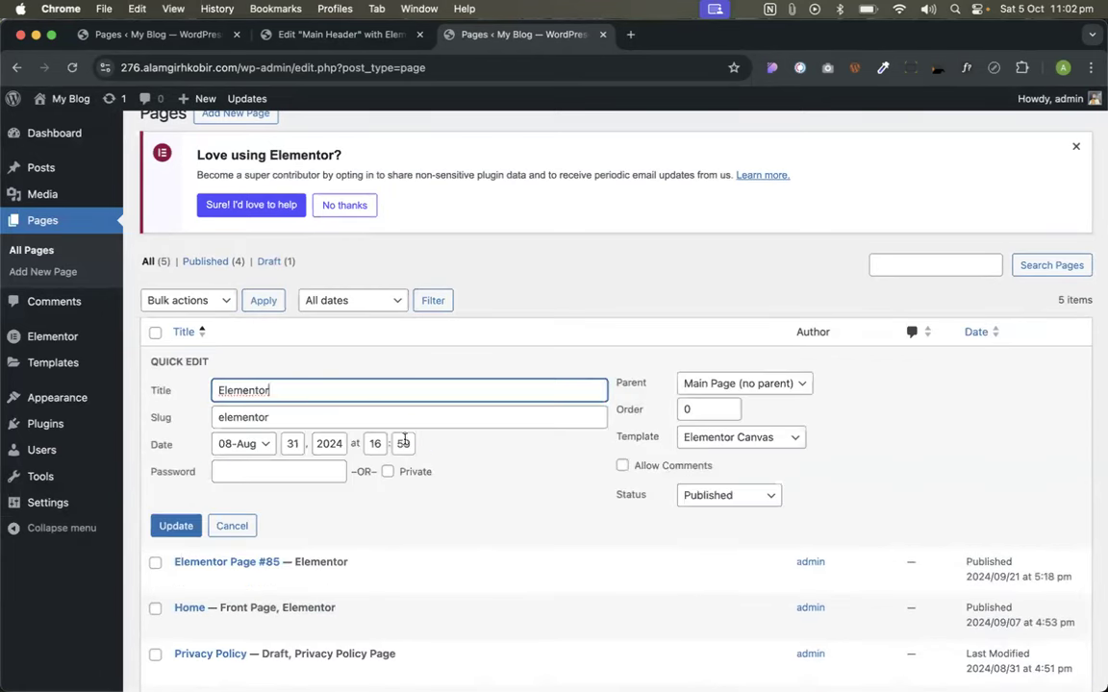
click(713, 439)
click(738, 456)
click(169, 530)
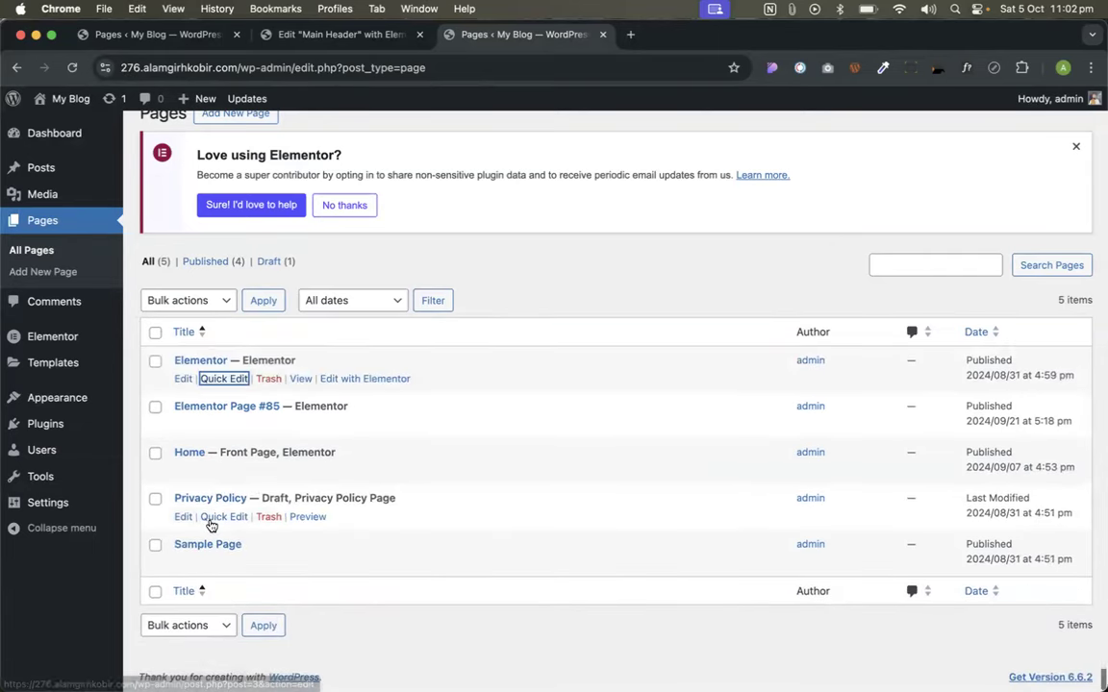
- Quick-edit the Privacy Policy page to use the Elementor Full Width template with status Published, and update it
click(214, 521)
click(776, 573)
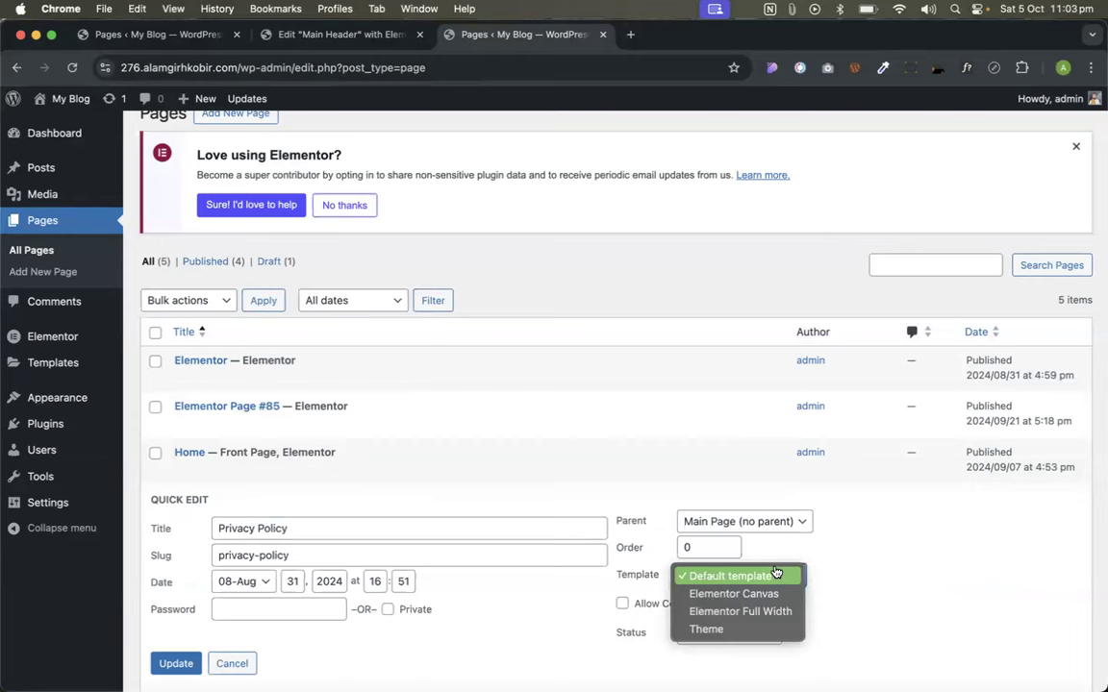
click(772, 611)
scroll(769, 611, down, 3)
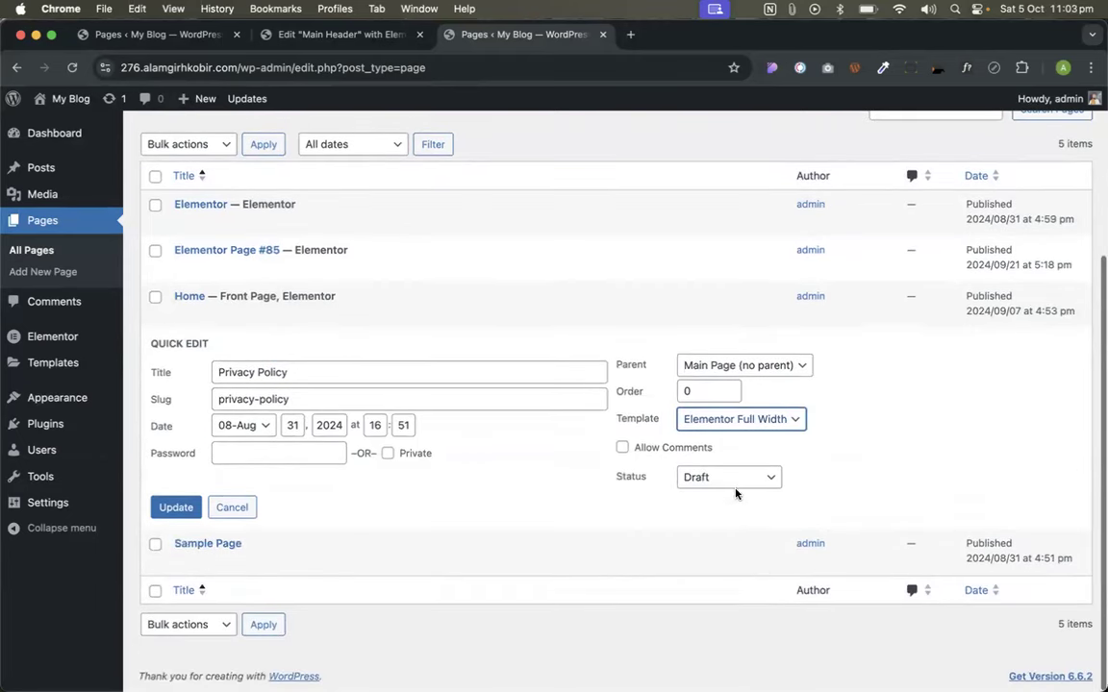
click(734, 479)
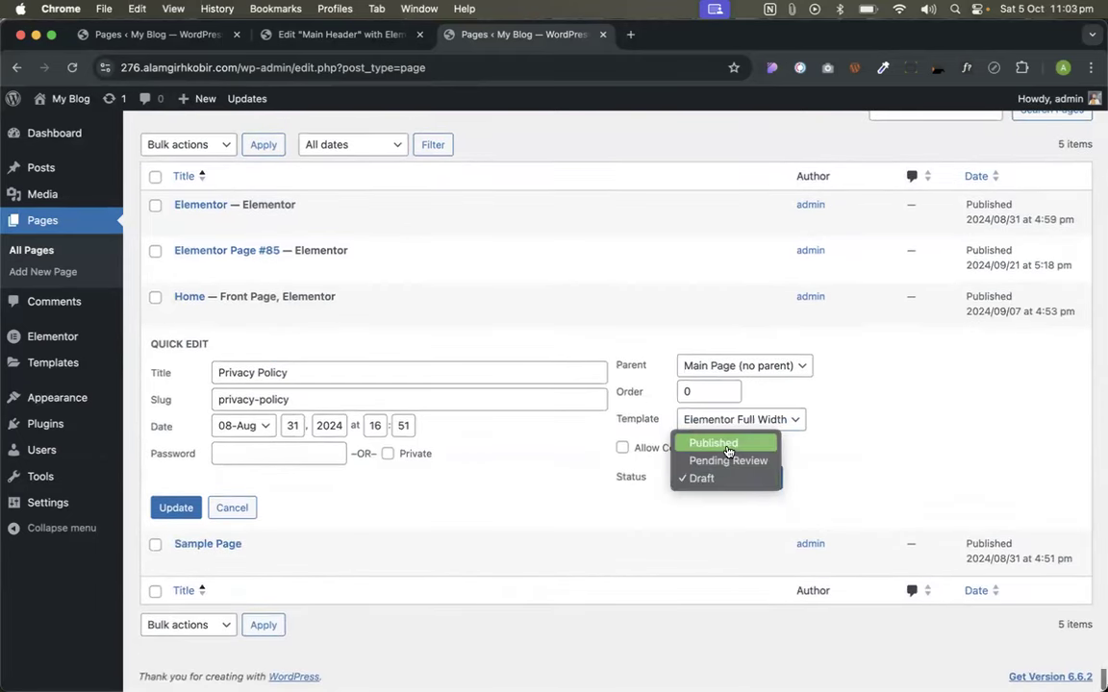
click(728, 451)
click(176, 508)
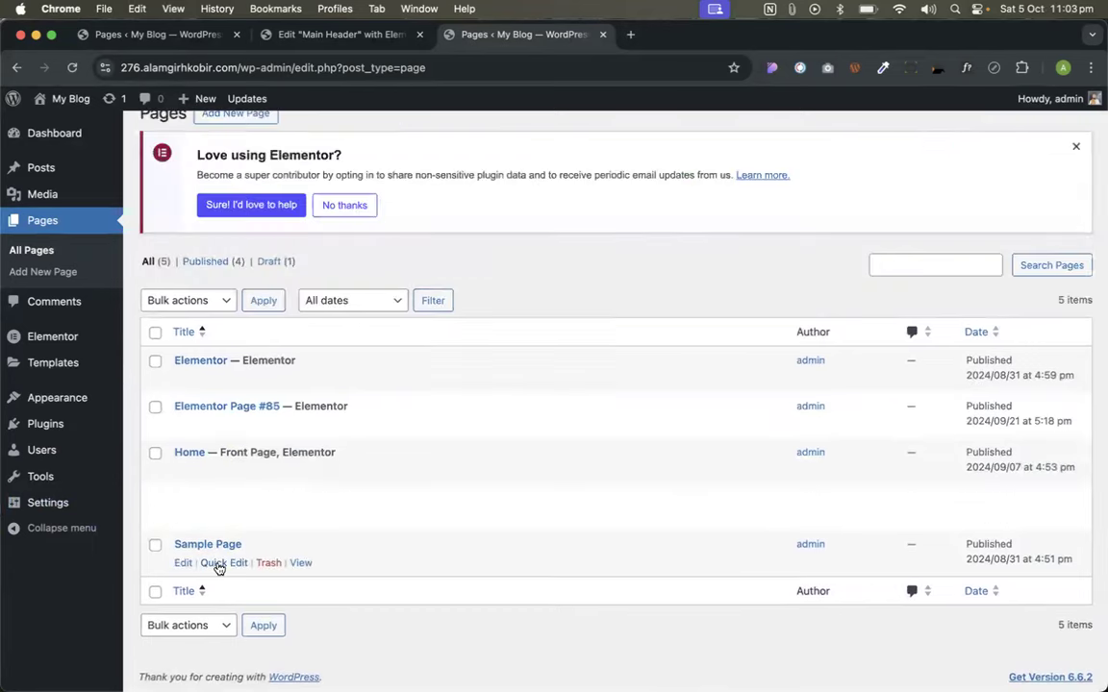
- Quick-edit Sample Page to use the Elementor Full Width template and update it
click(219, 564)
scroll(648, 492, down, 3)
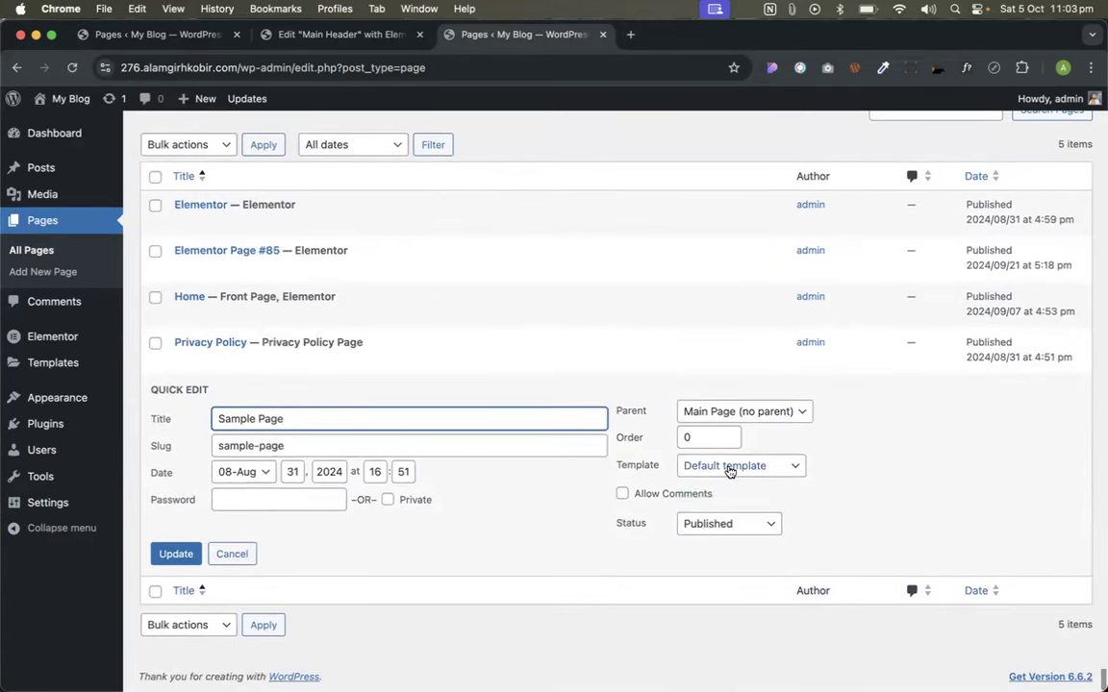
click(729, 470)
click(749, 502)
click(176, 554)
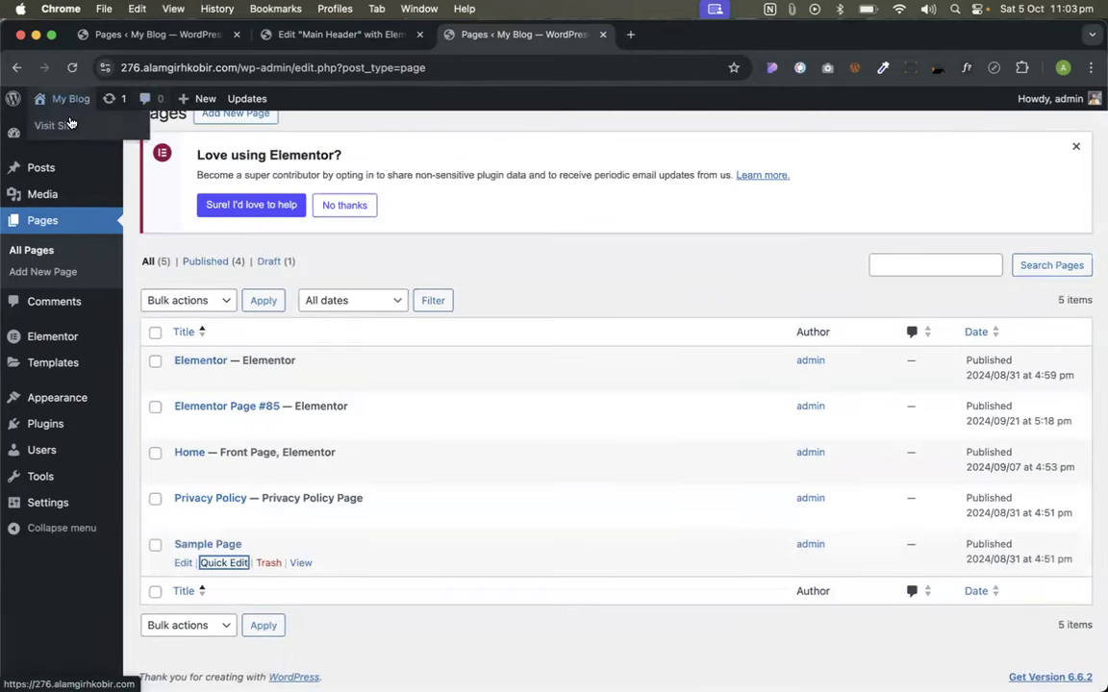
- Visit the live site and check the header on Home, Elementor, Sample Page and Elementor Page #85
click(71, 99)
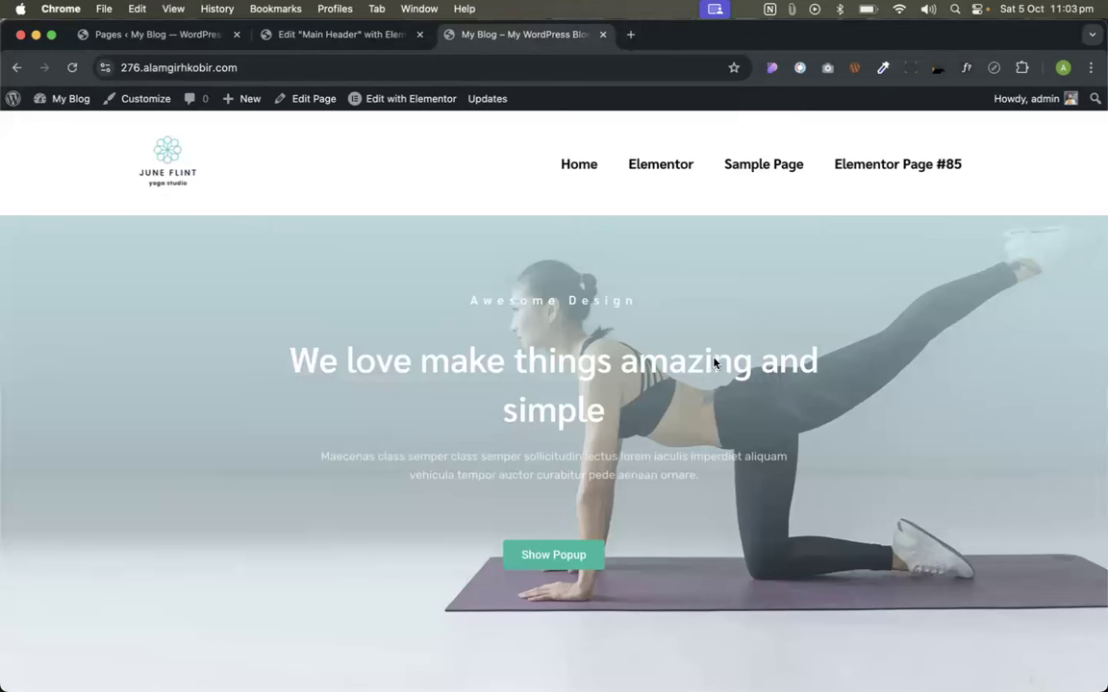
click(662, 166)
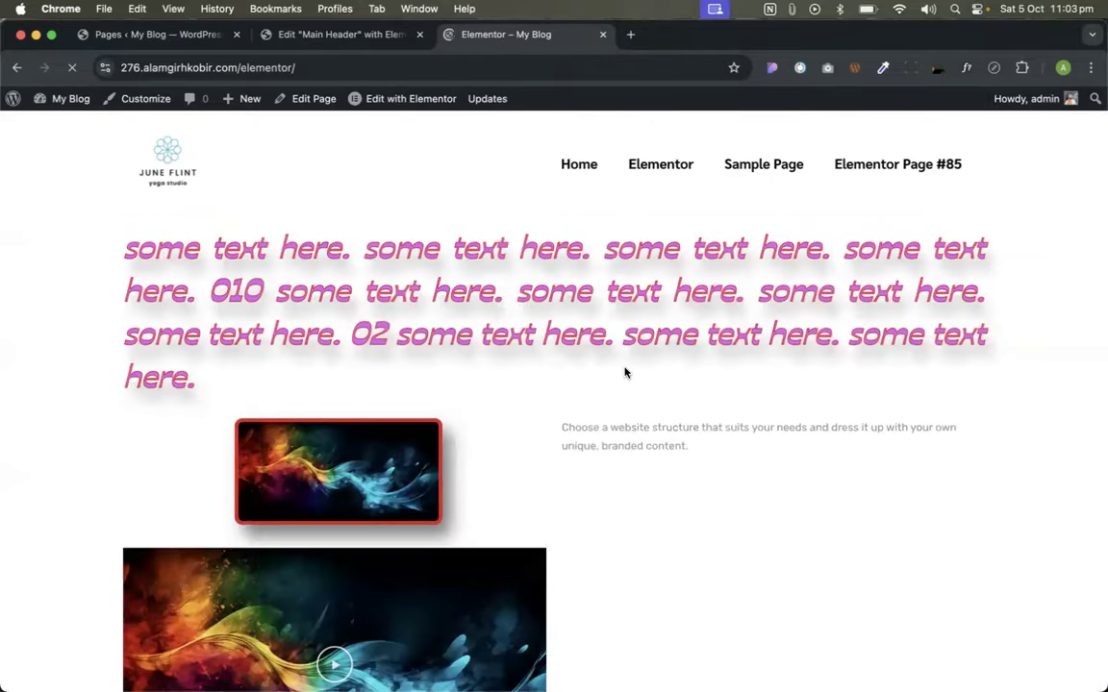
right_click(726, 190)
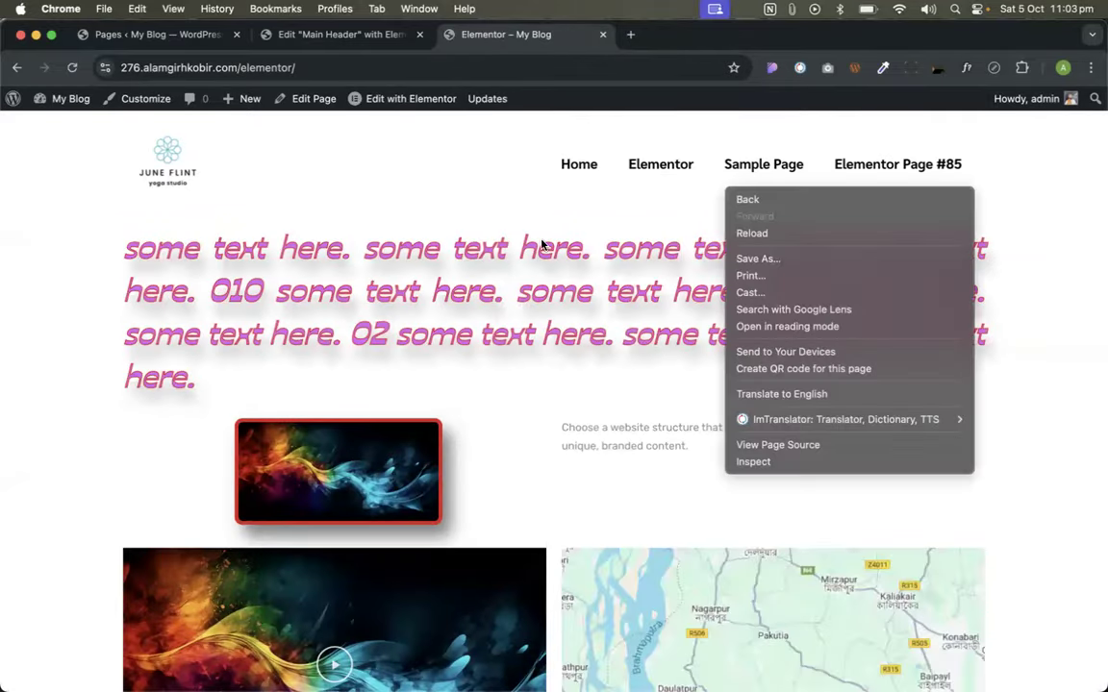
click(544, 245)
click(760, 175)
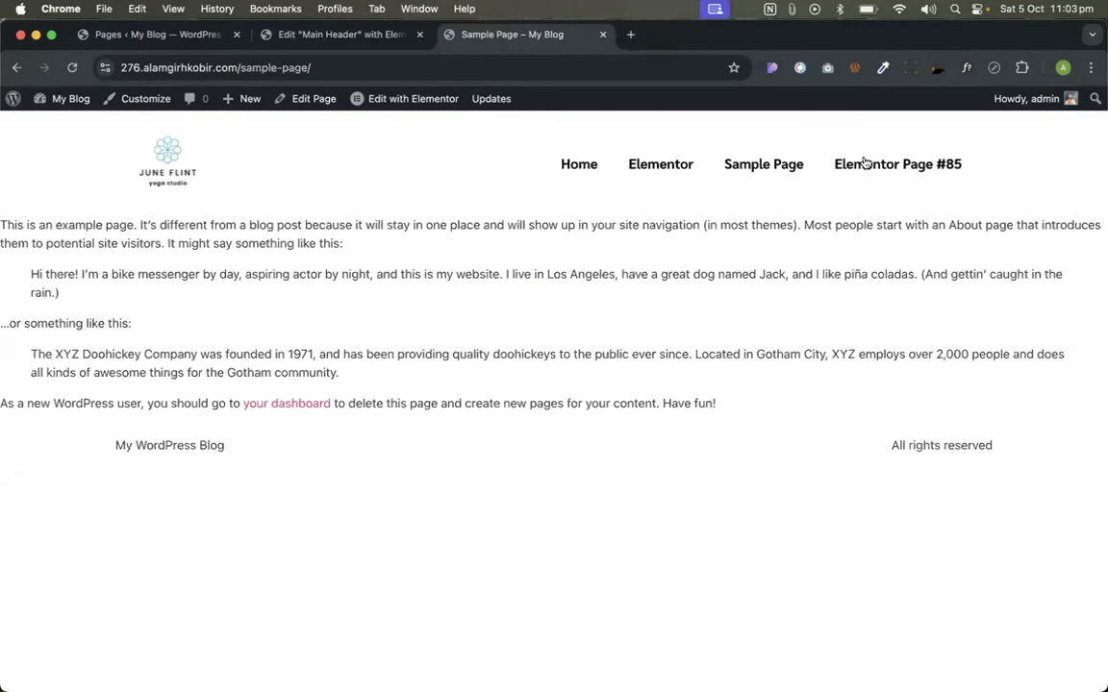
click(868, 163)
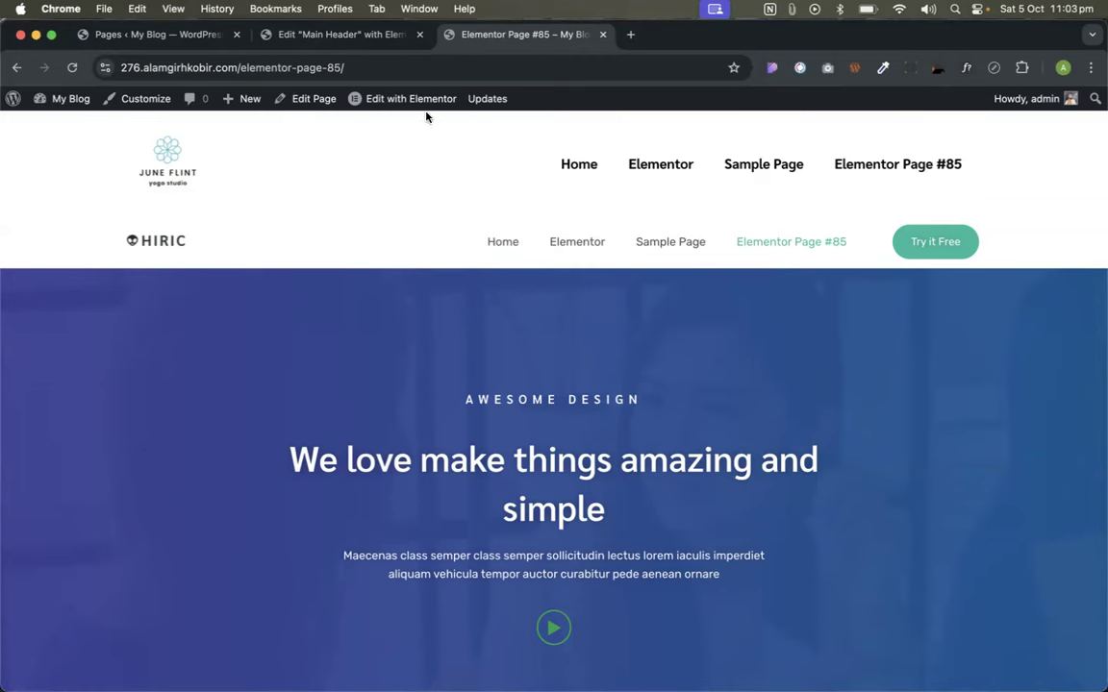
- Open Elementor Page #85 in Elementor, delete its old HIRIC header section and publish the page
click(389, 98)
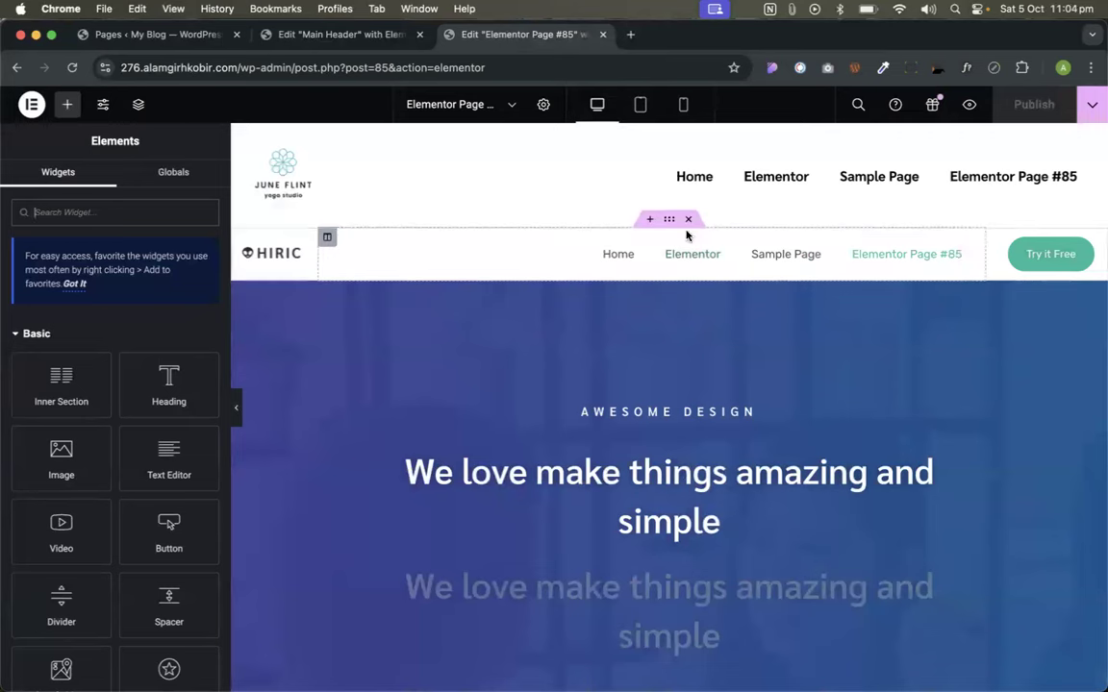
click(688, 219)
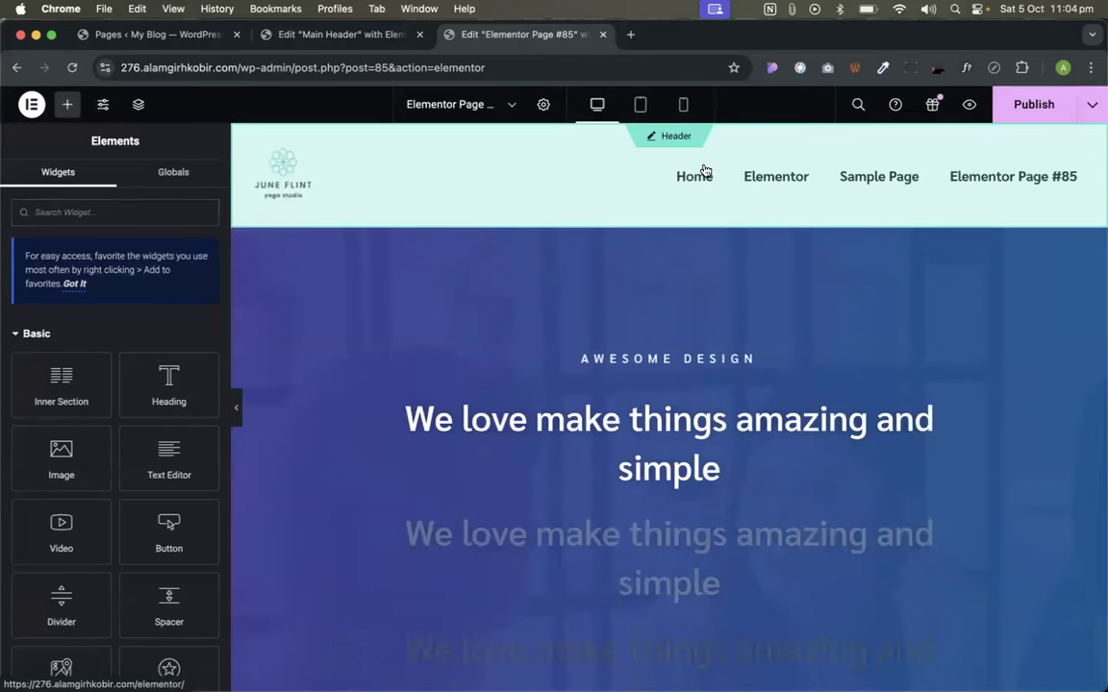
click(1029, 118)
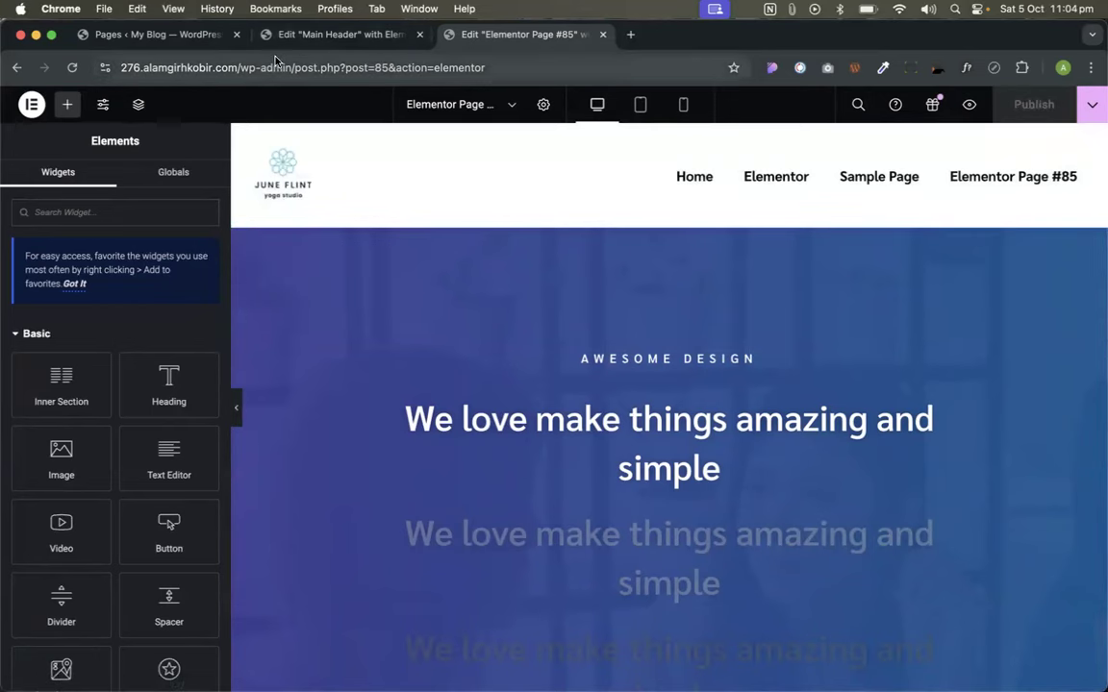
- Preview Elementor Page #85 from top to bottom, check the header on Home, and close the unneeded editor tabs
click(969, 104)
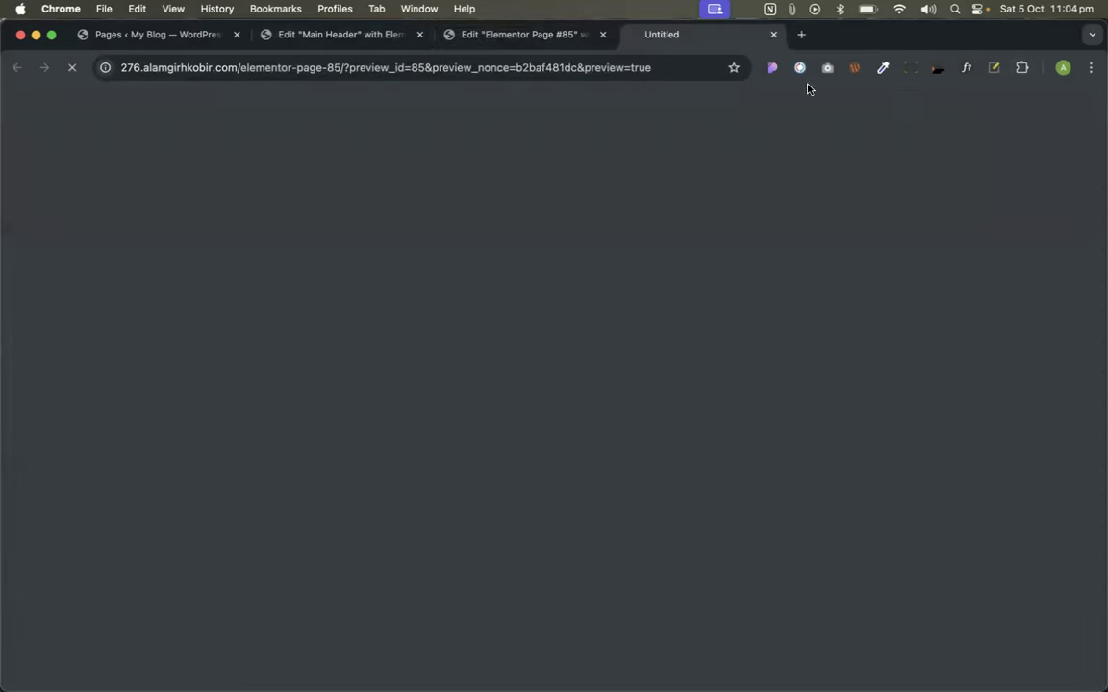
click(602, 34)
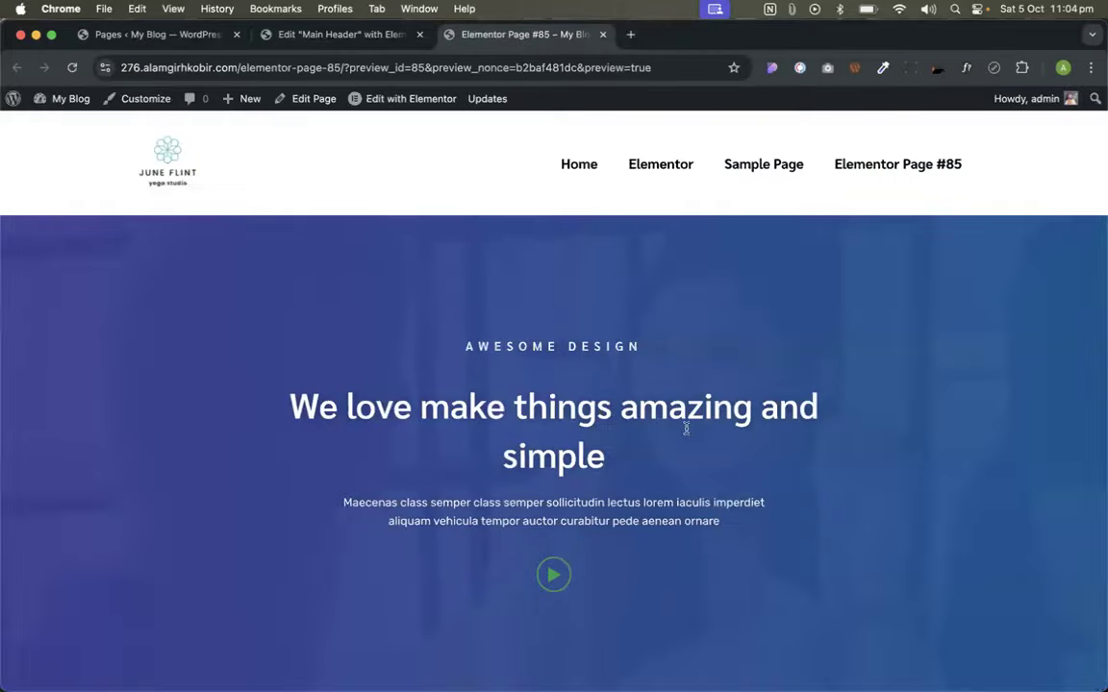
scroll(685, 425, down, 10)
scroll(694, 435, up, 10)
click(577, 164)
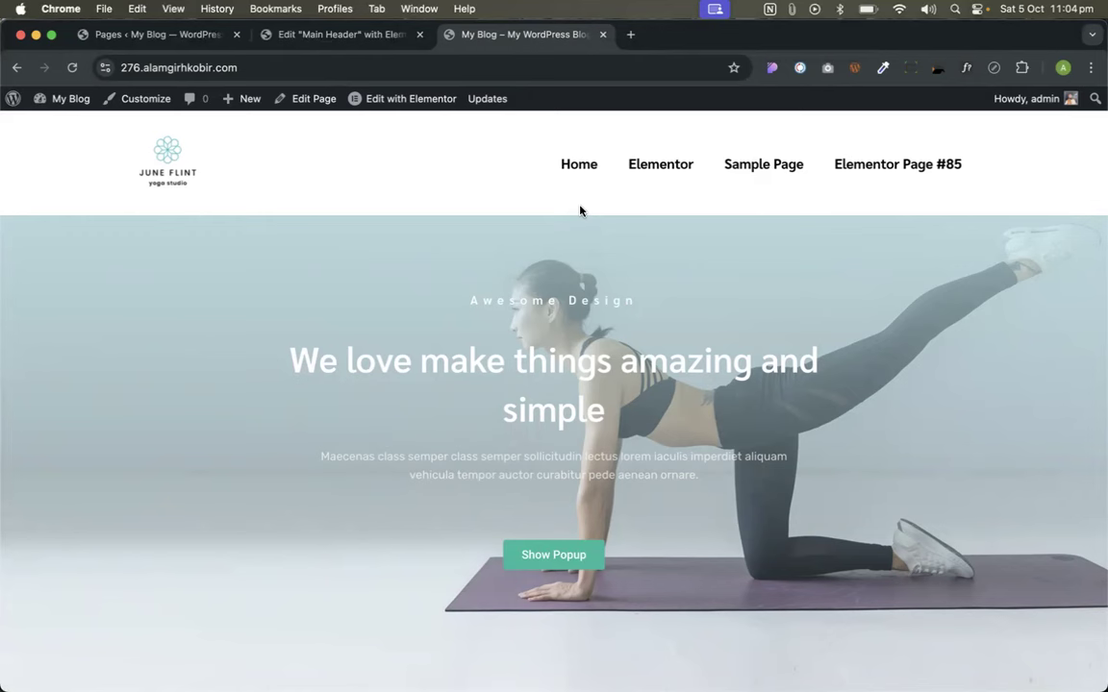
click(419, 35)
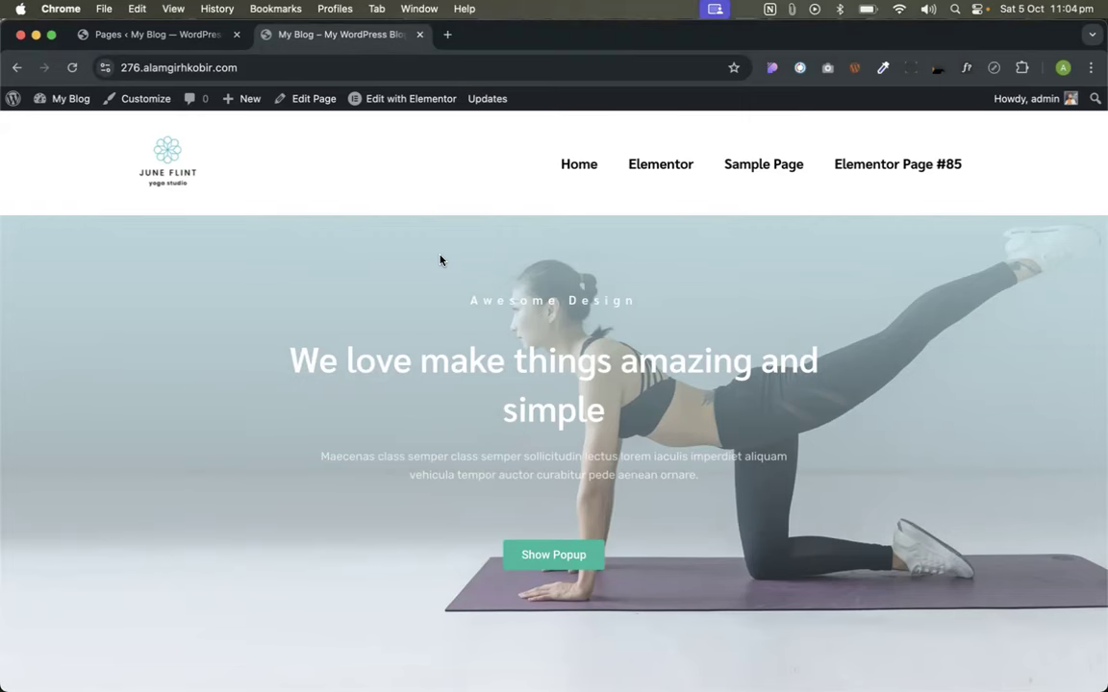
click(119, 34)
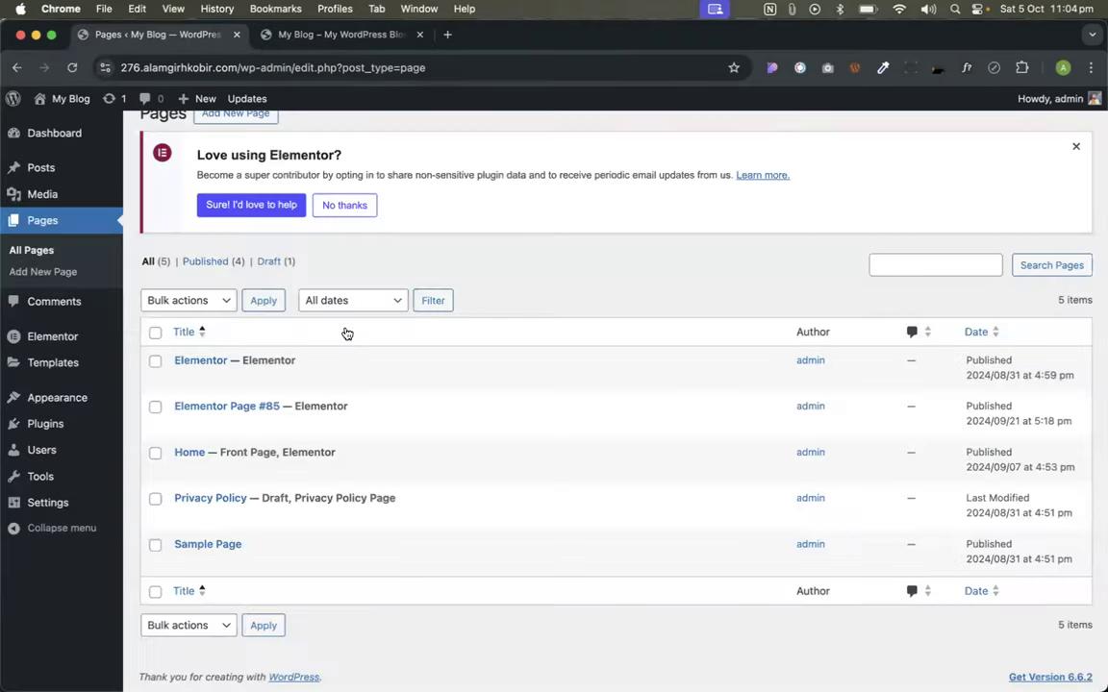
mouse_move(105, 405)
click(49, 366)
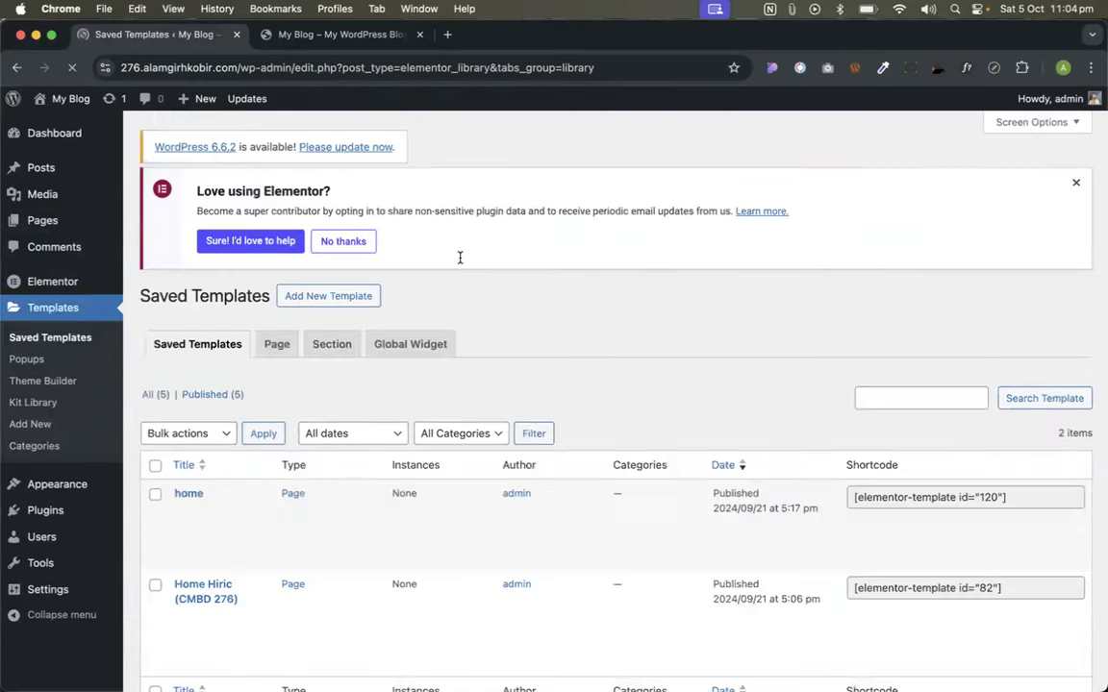
click(348, 129)
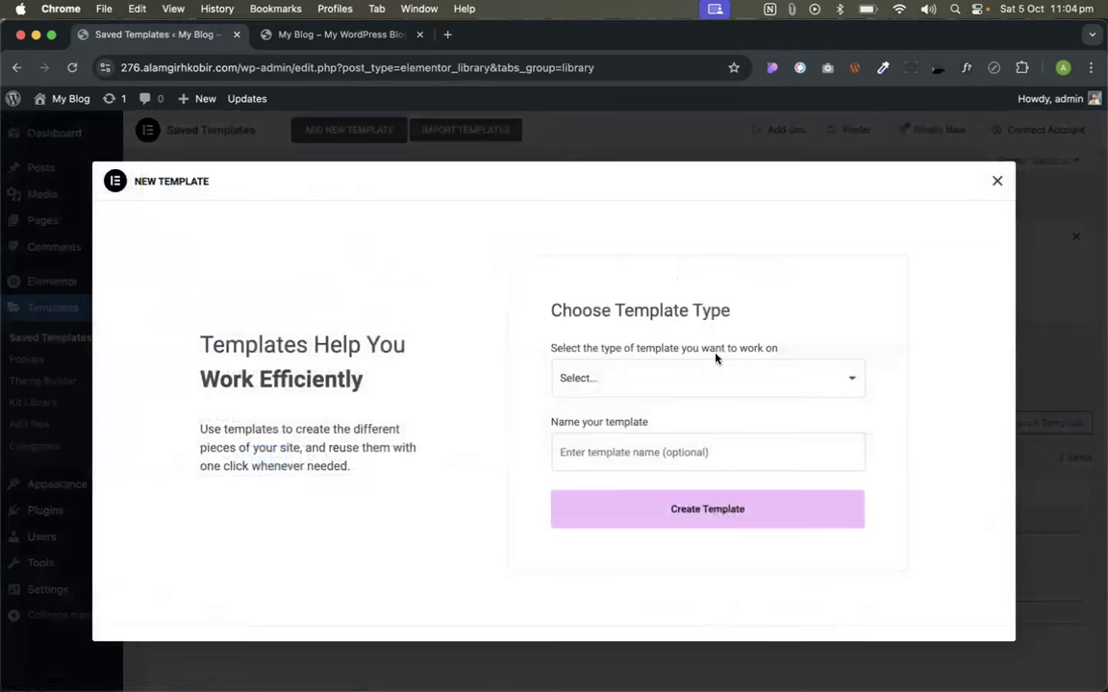
click(699, 378)
click(608, 456)
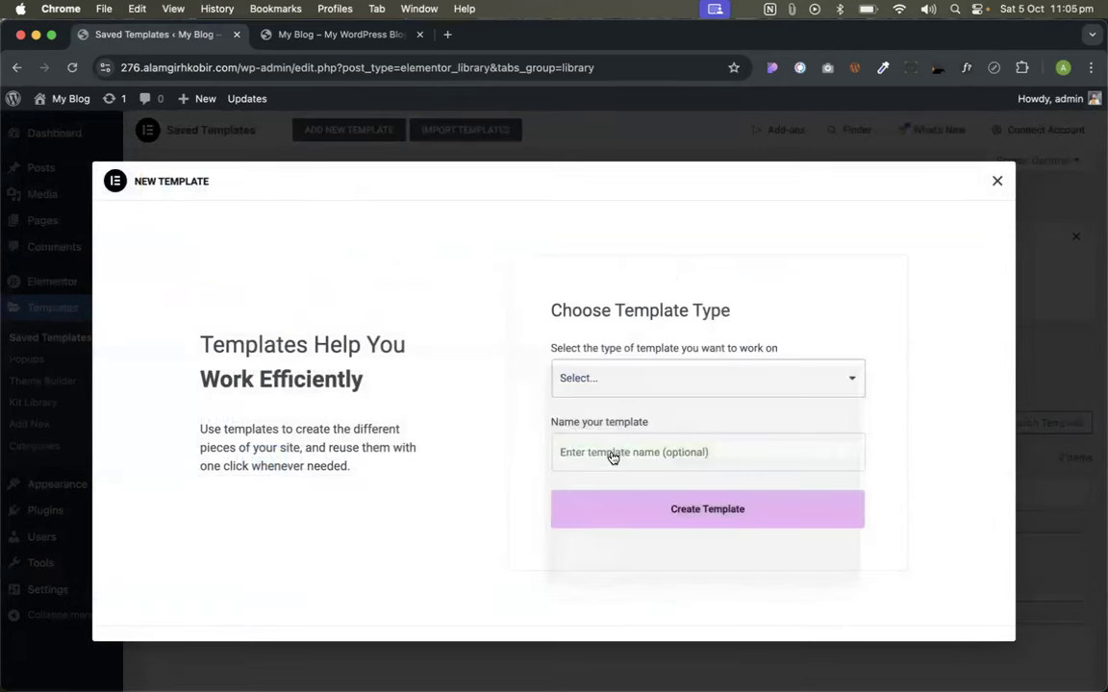
click(624, 452)
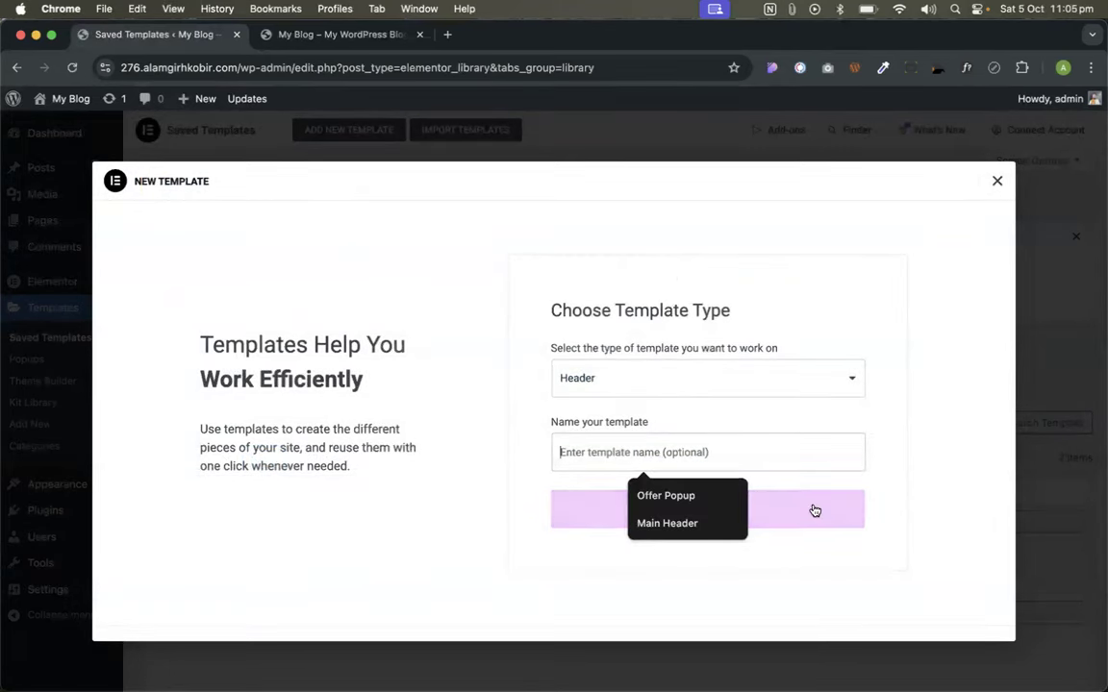
click(996, 183)
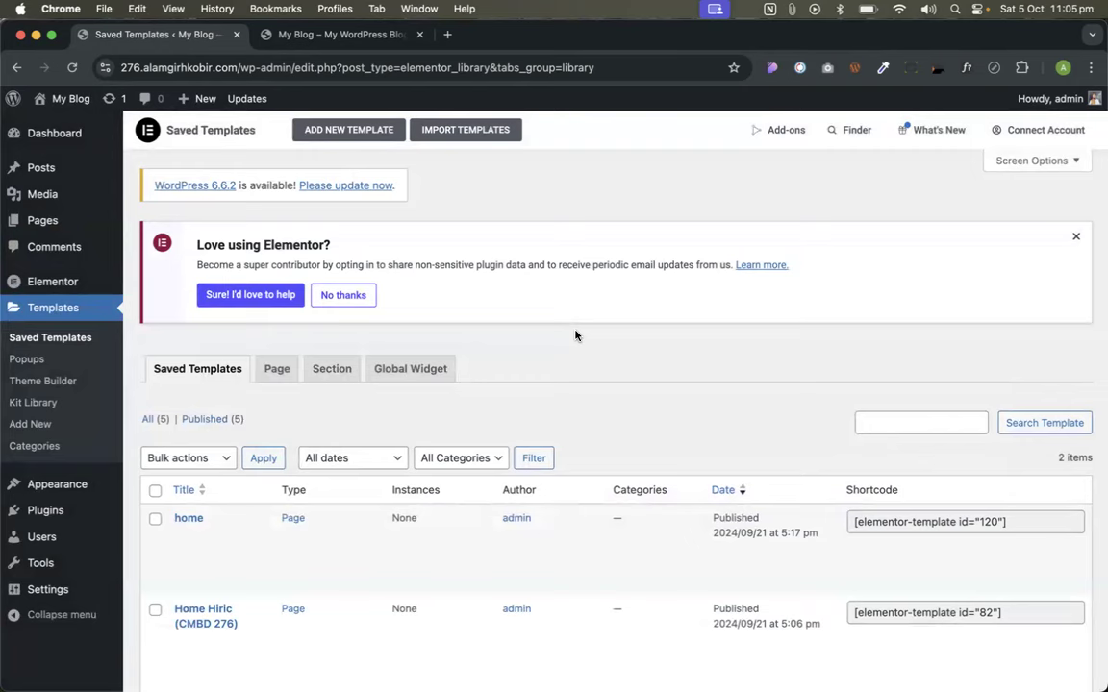
- Look through the Saved Templates list in WordPress to find where the site's header template is stored
click(332, 34)
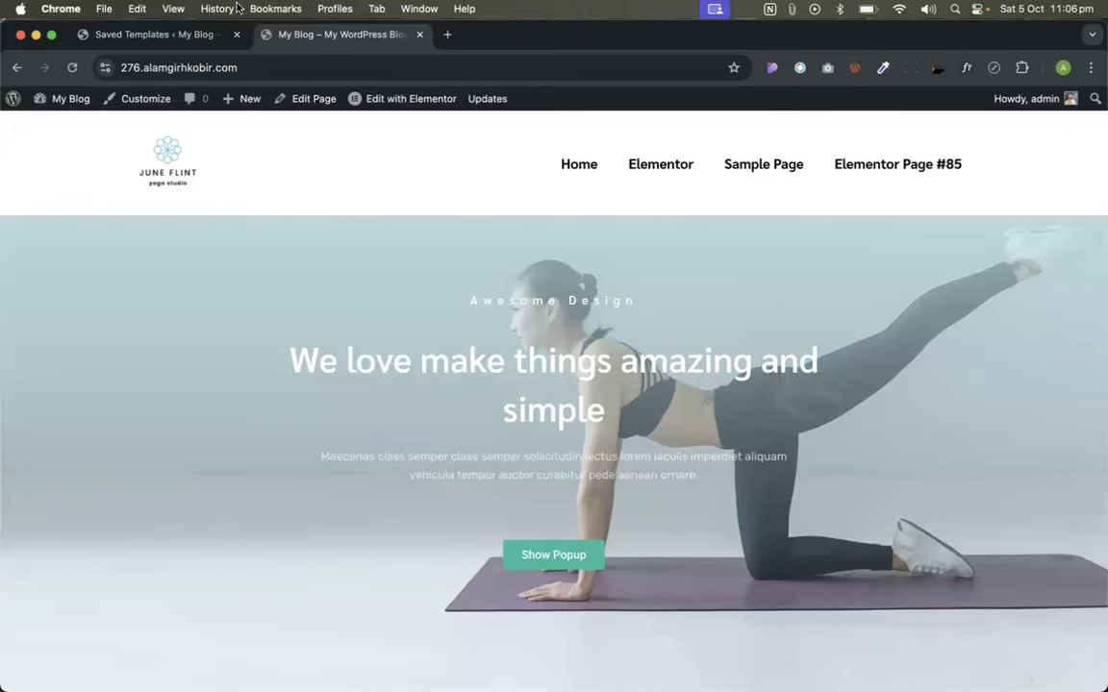
click(115, 34)
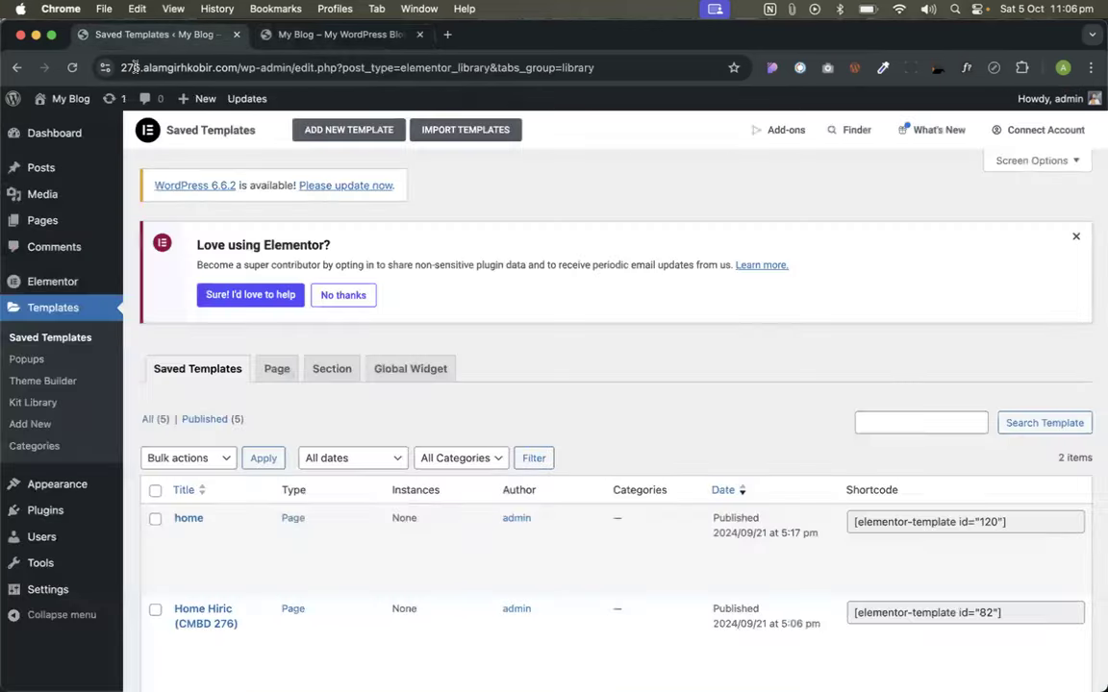
click(43, 308)
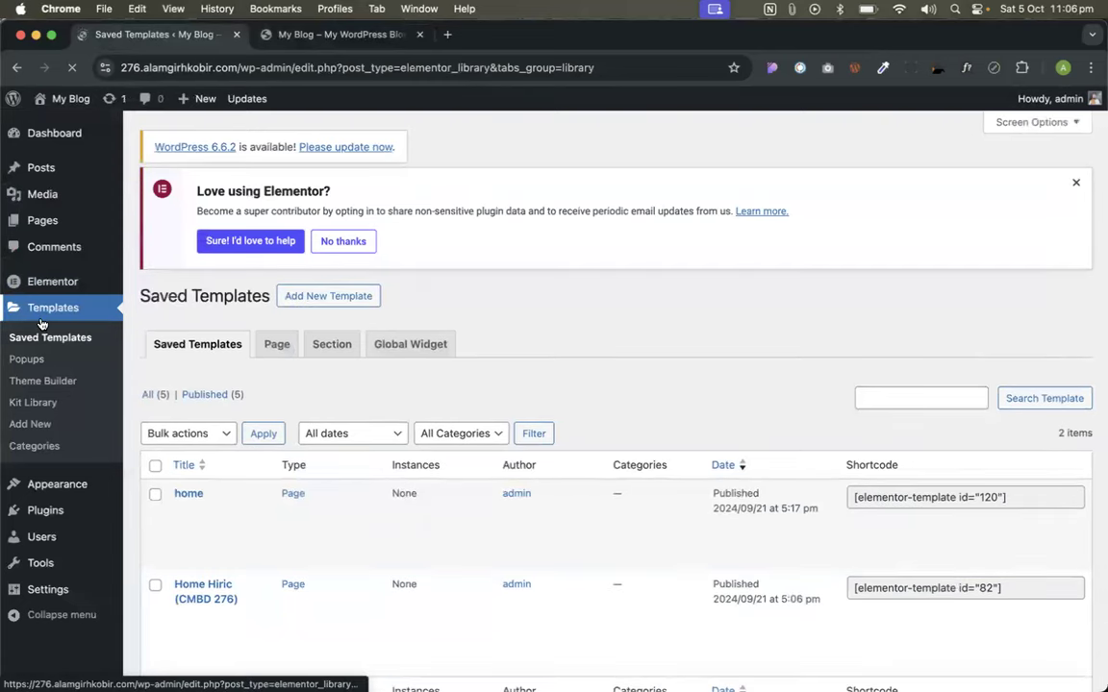
scroll(747, 279, down, 2)
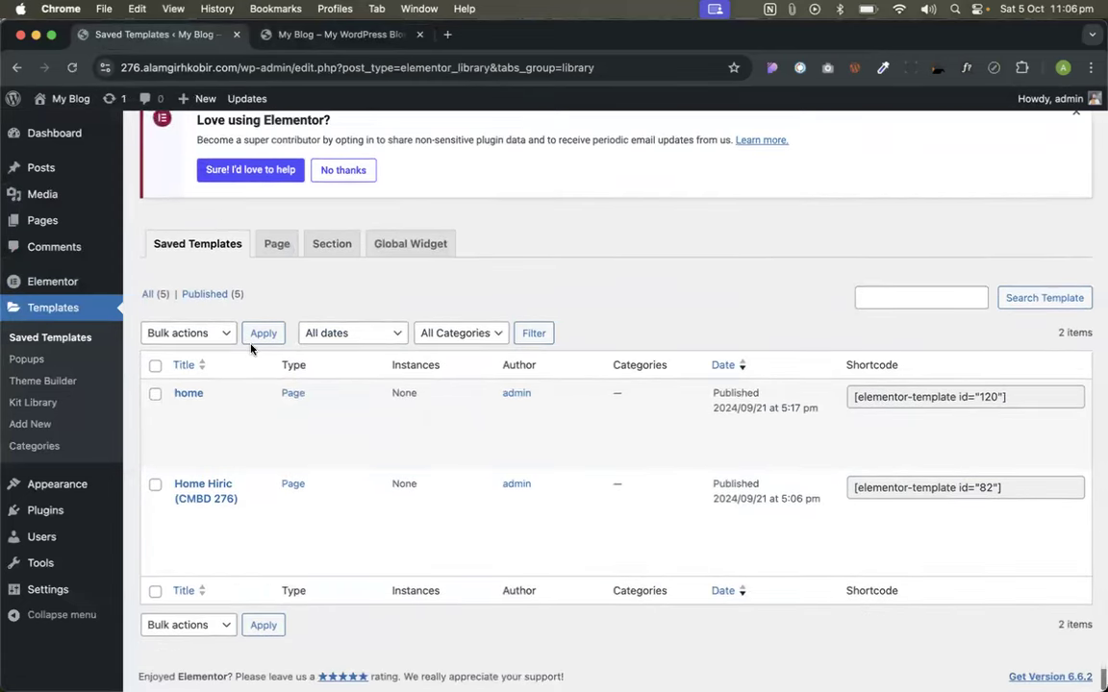
scroll(272, 472, down, 1)
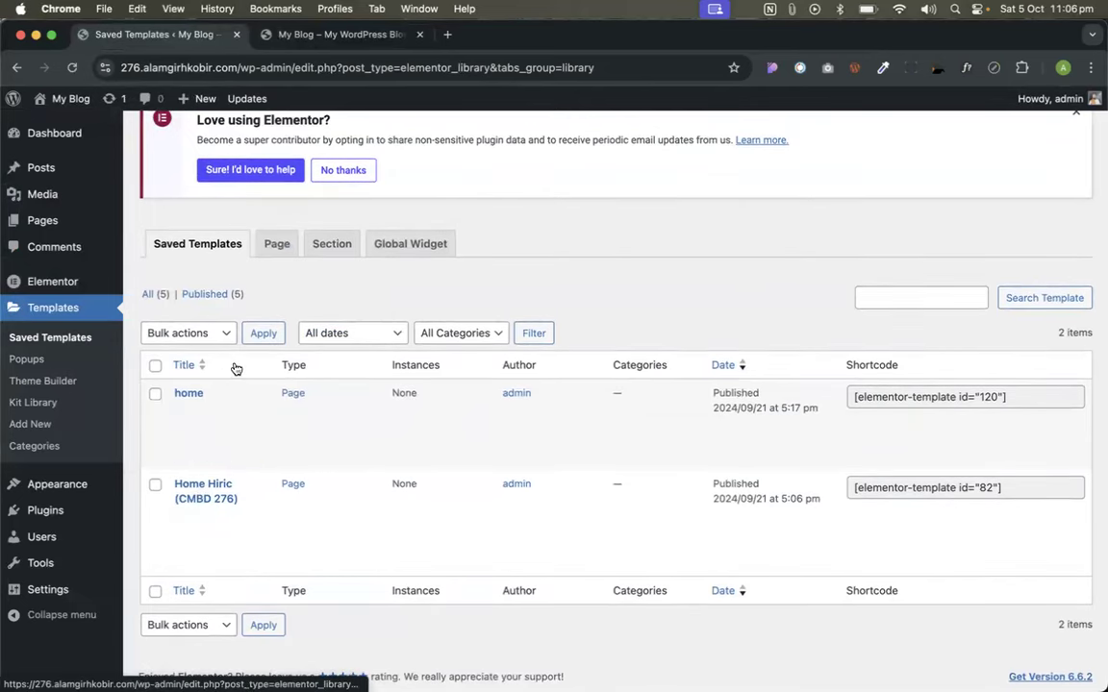
mouse_move(205, 446)
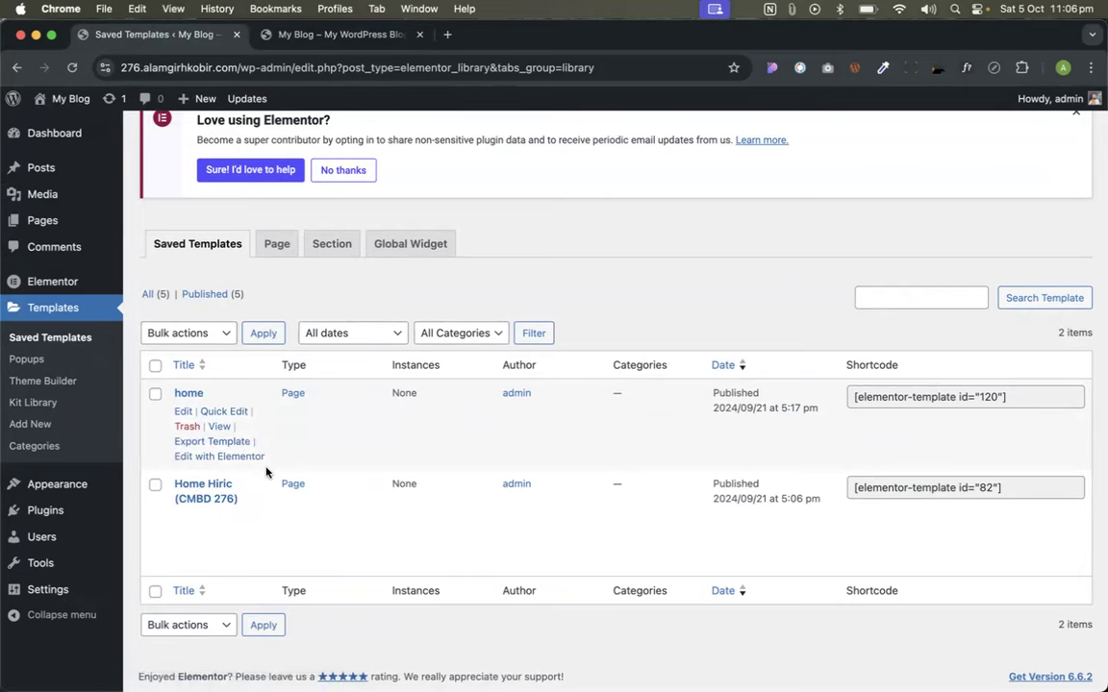
scroll(615, 294, up, 3)
scroll(616, 295, down, 3)
scroll(615, 294, up, 3)
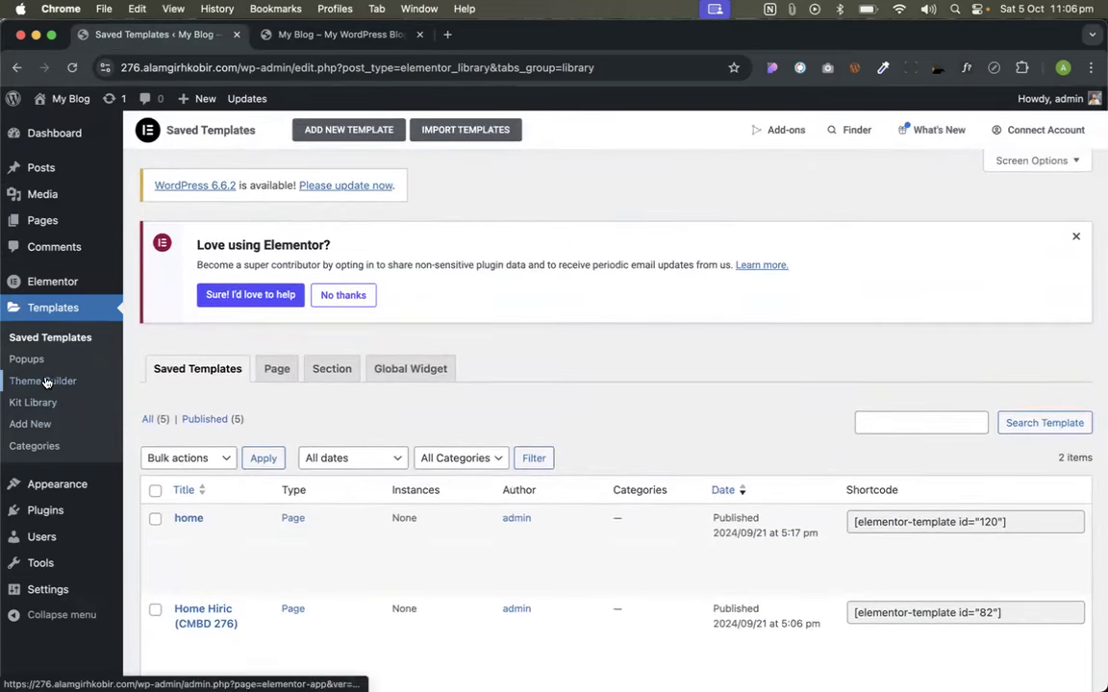
scroll(570, 283, down, 3)
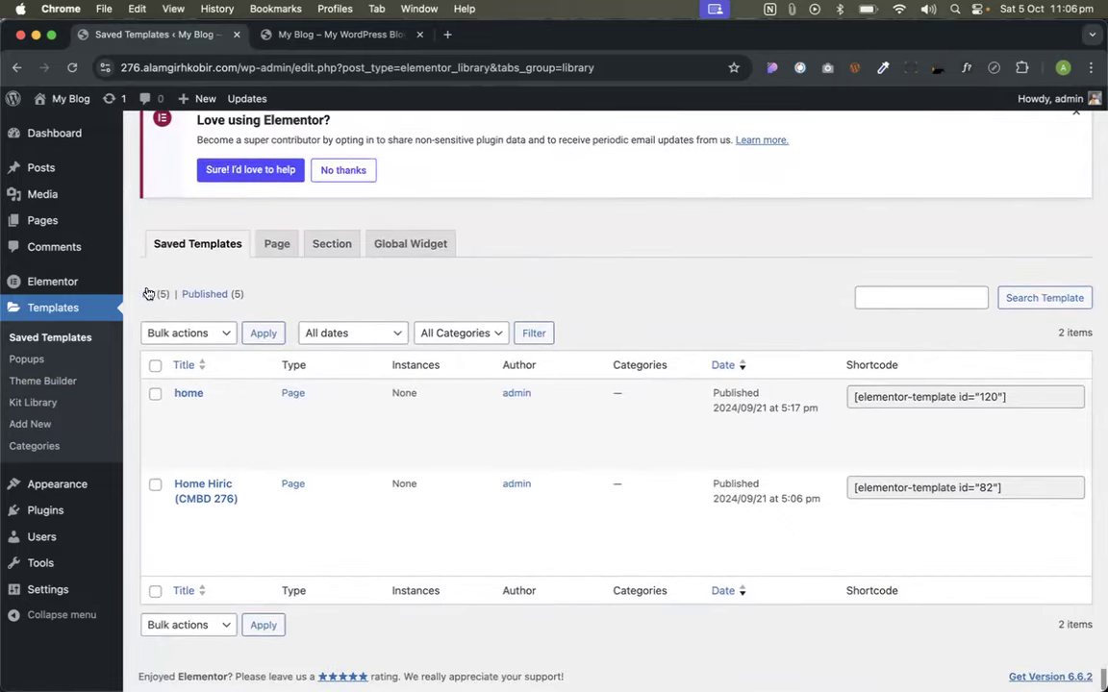
scroll(161, 299, up, 5)
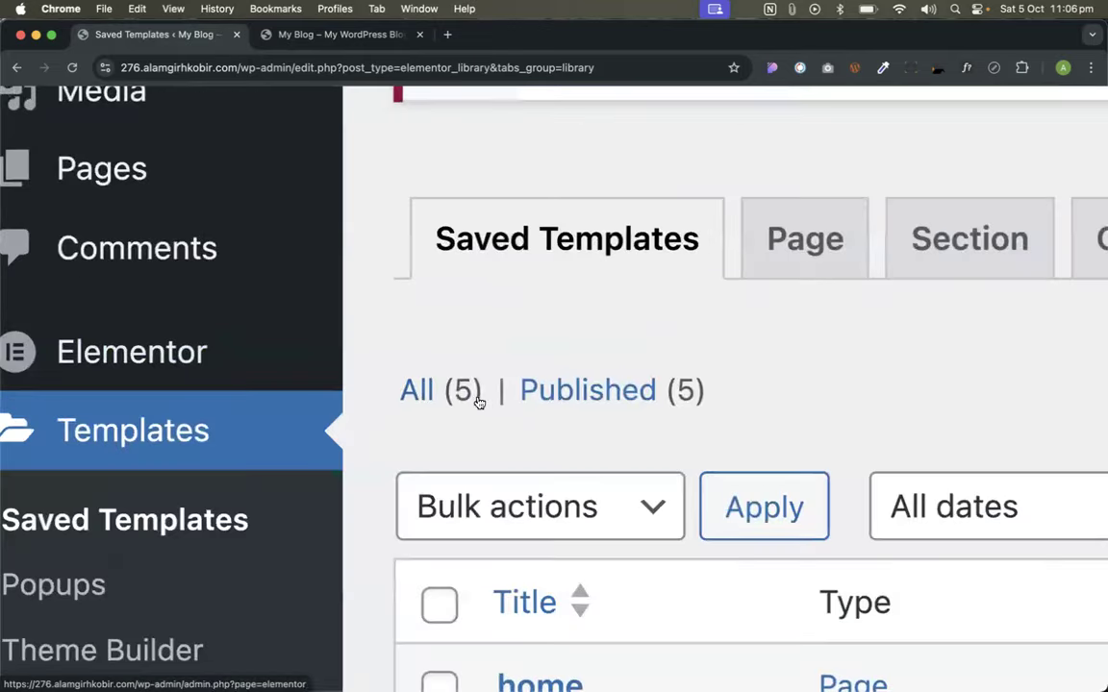
scroll(463, 392, down, 5)
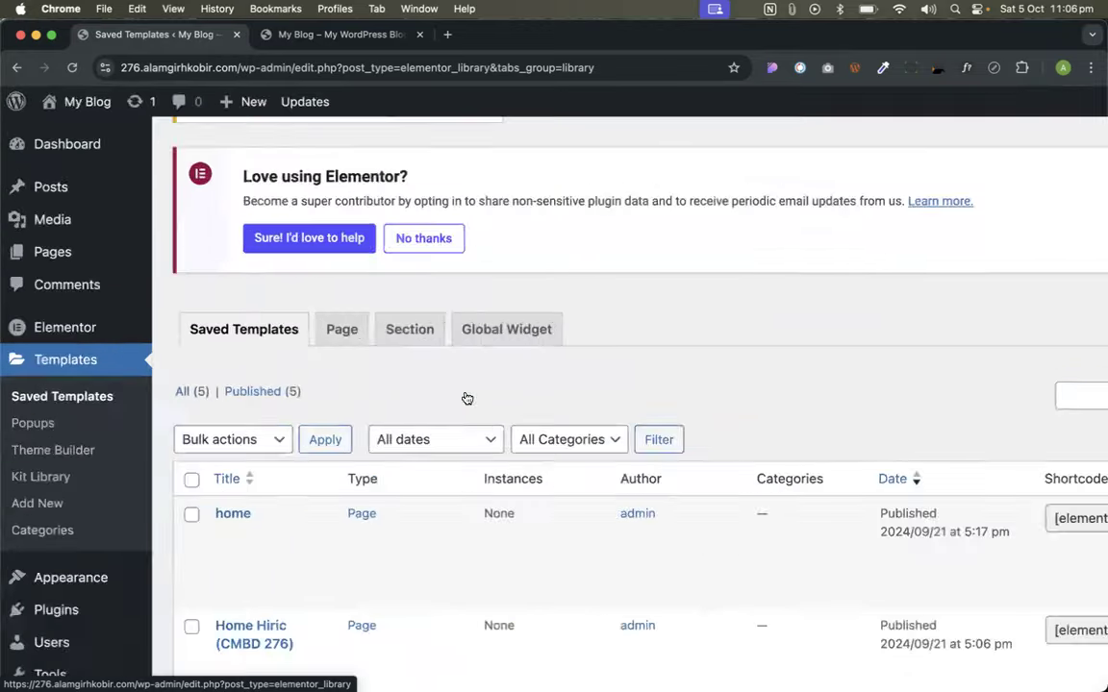
- List all templates and open Main Header for editing with Elementor
click(149, 392)
scroll(529, 279, down, 2)
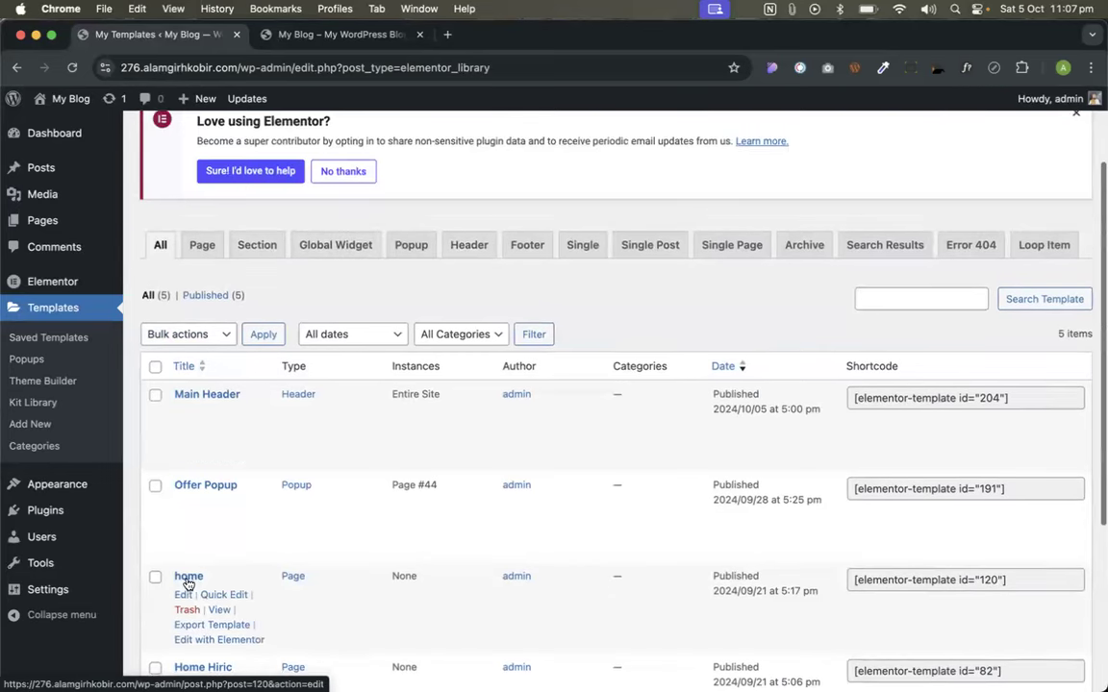
scroll(188, 433, down, 2)
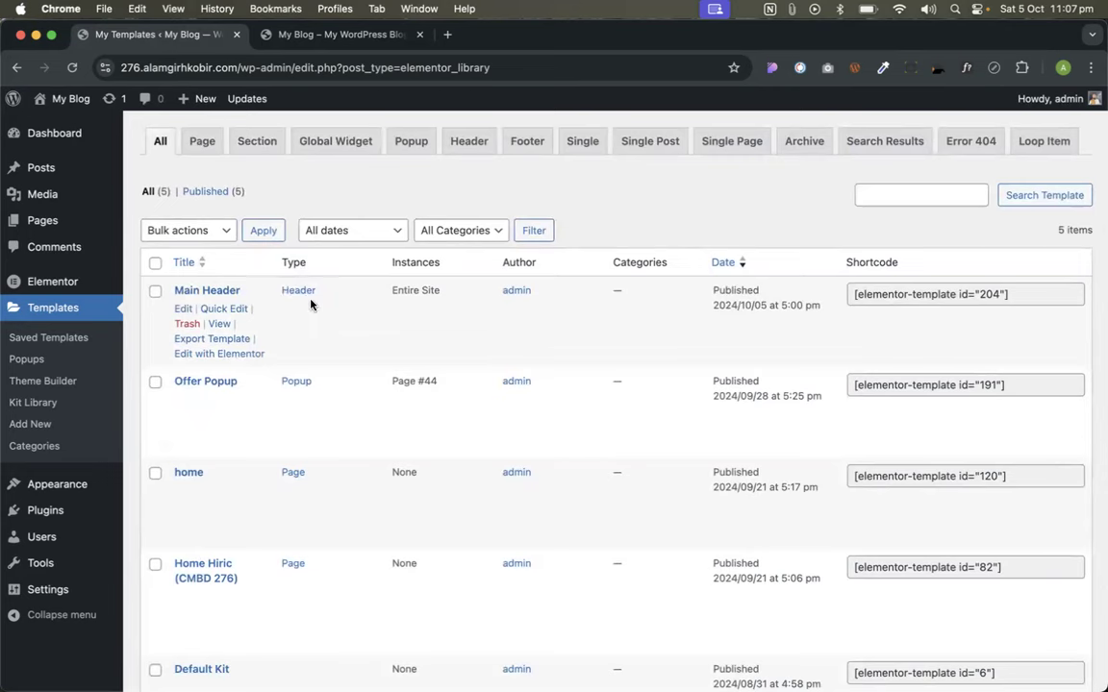
click(226, 354)
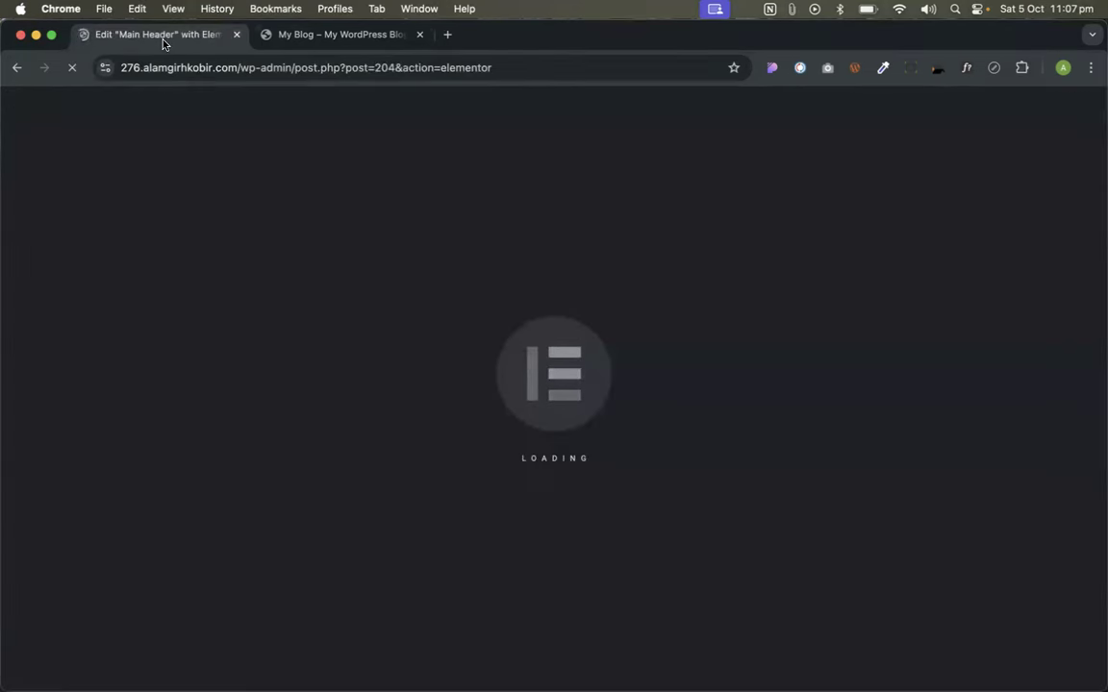
click(297, 34)
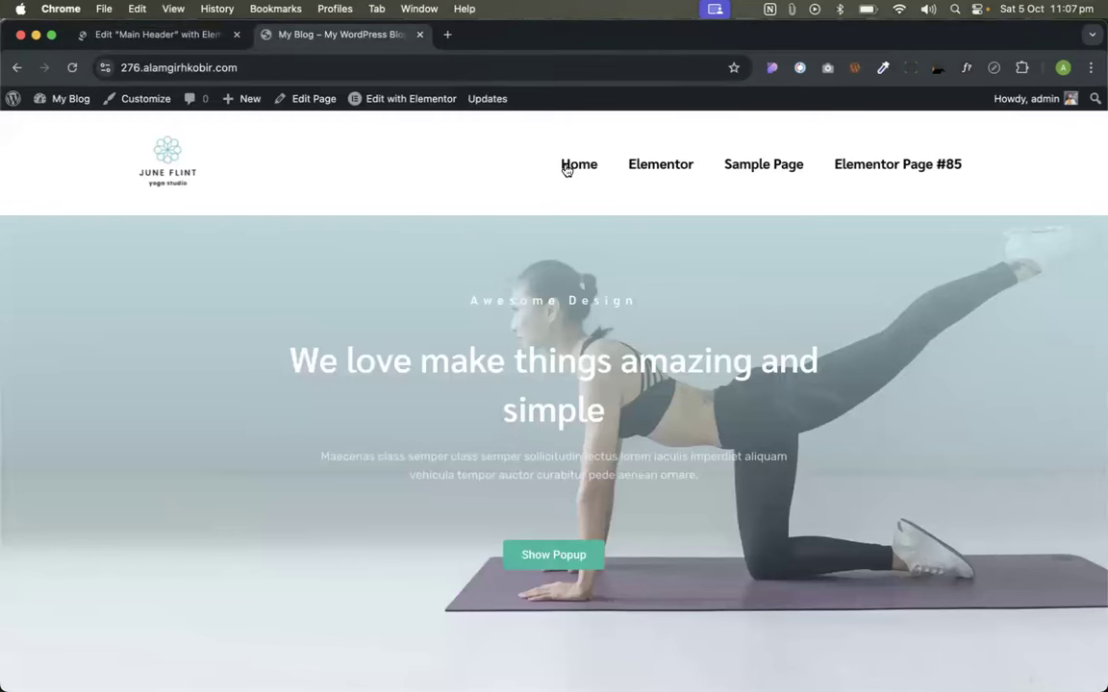
click(120, 34)
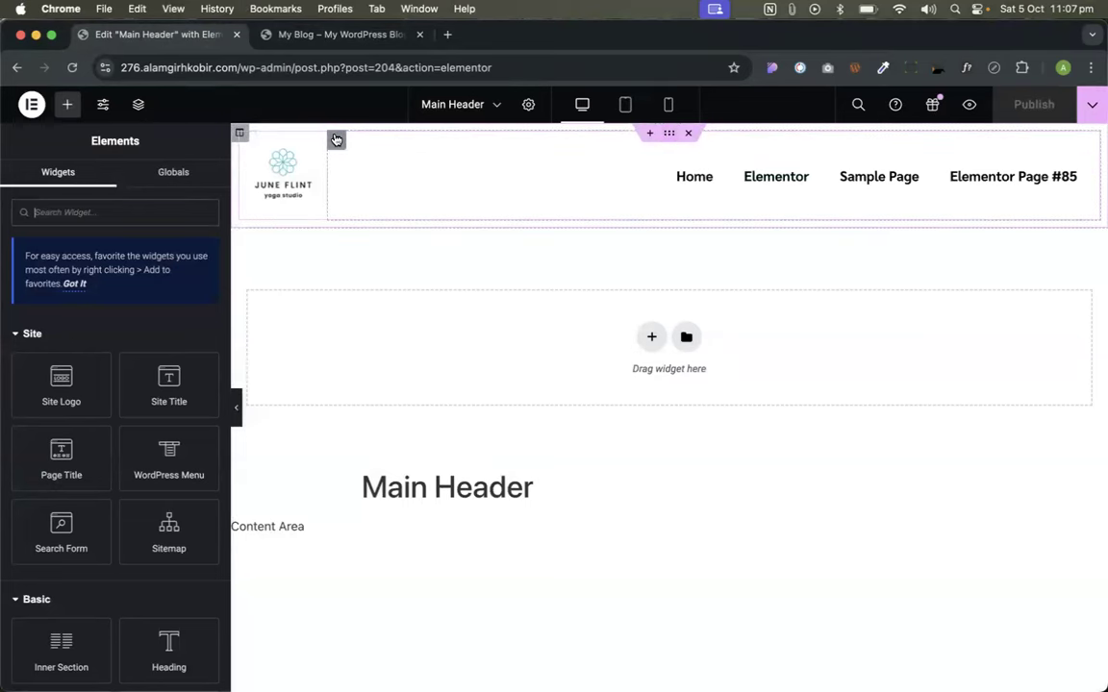
- Set the June Flint logo image's width to 60% in Main Header and publish the template
click(280, 158)
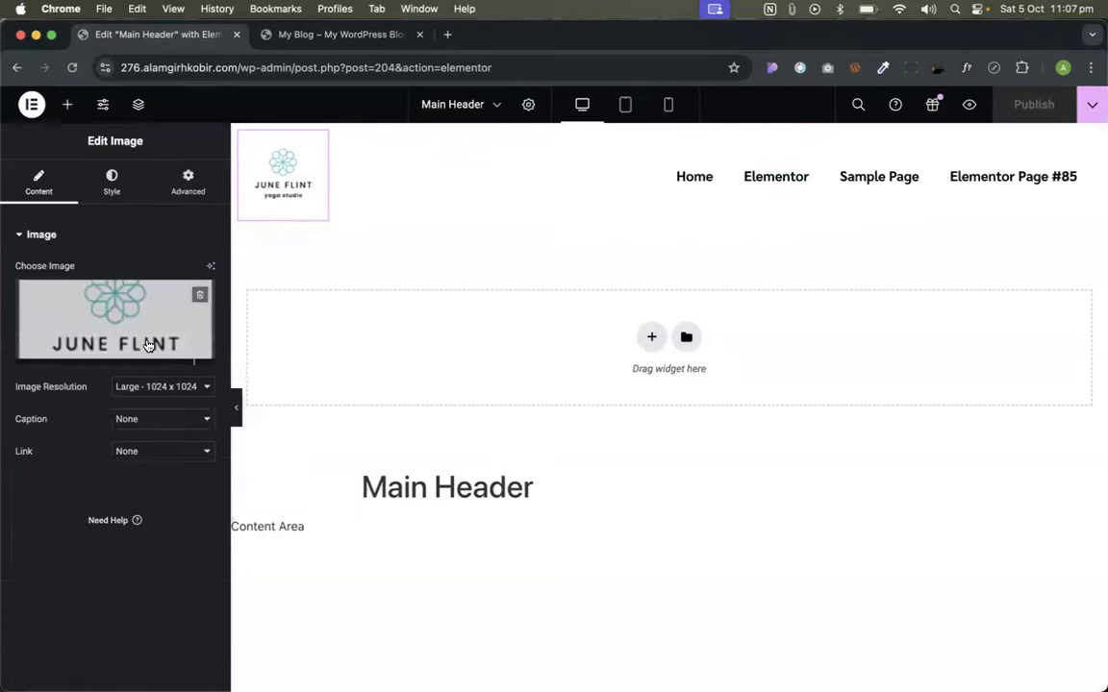
click(120, 185)
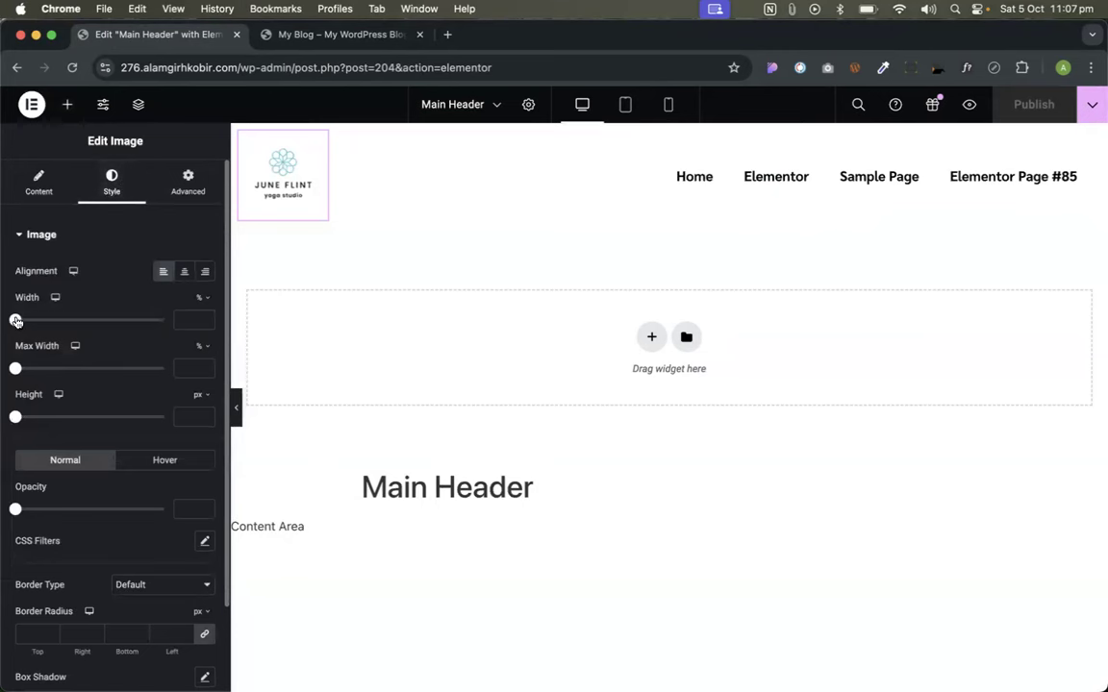
drag(14, 321, 103, 318)
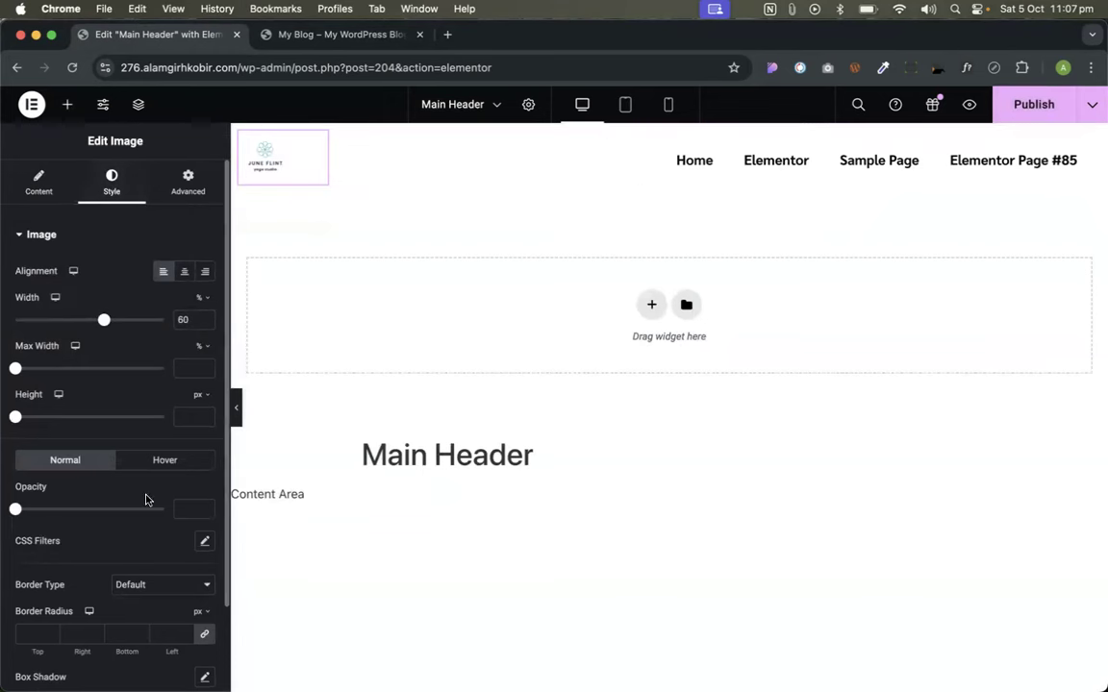
click(1025, 106)
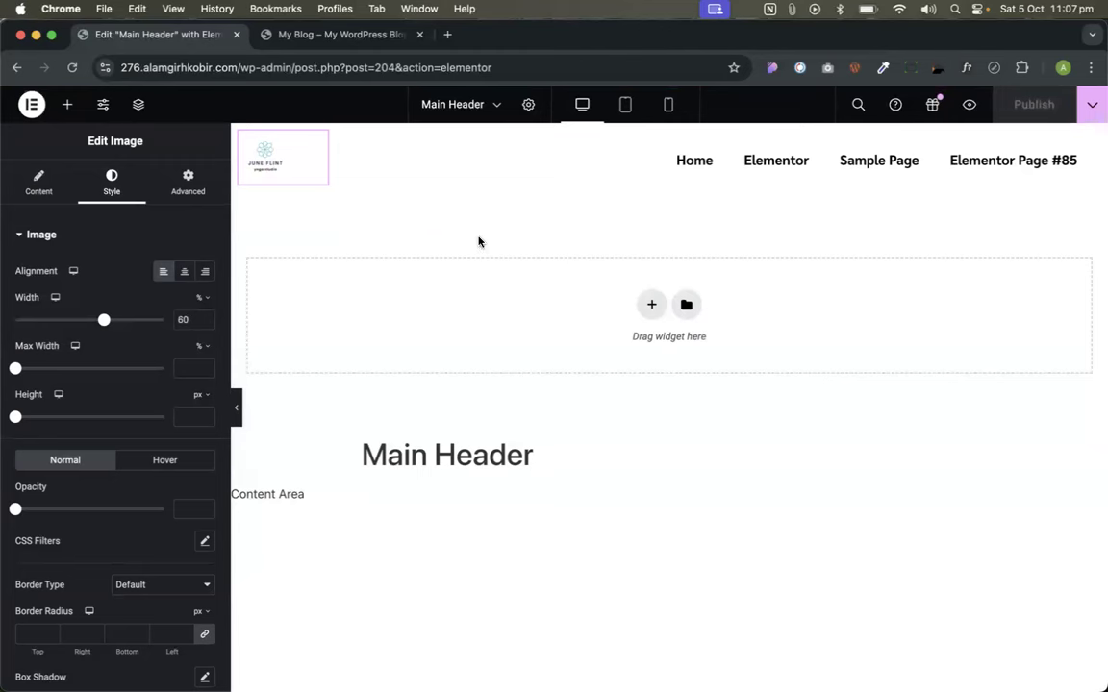
- Check Main Header's display conditions, then reload the site and preview the resized logo on Home, Elementor, Sample Page and Elementor Page #85
click(1092, 109)
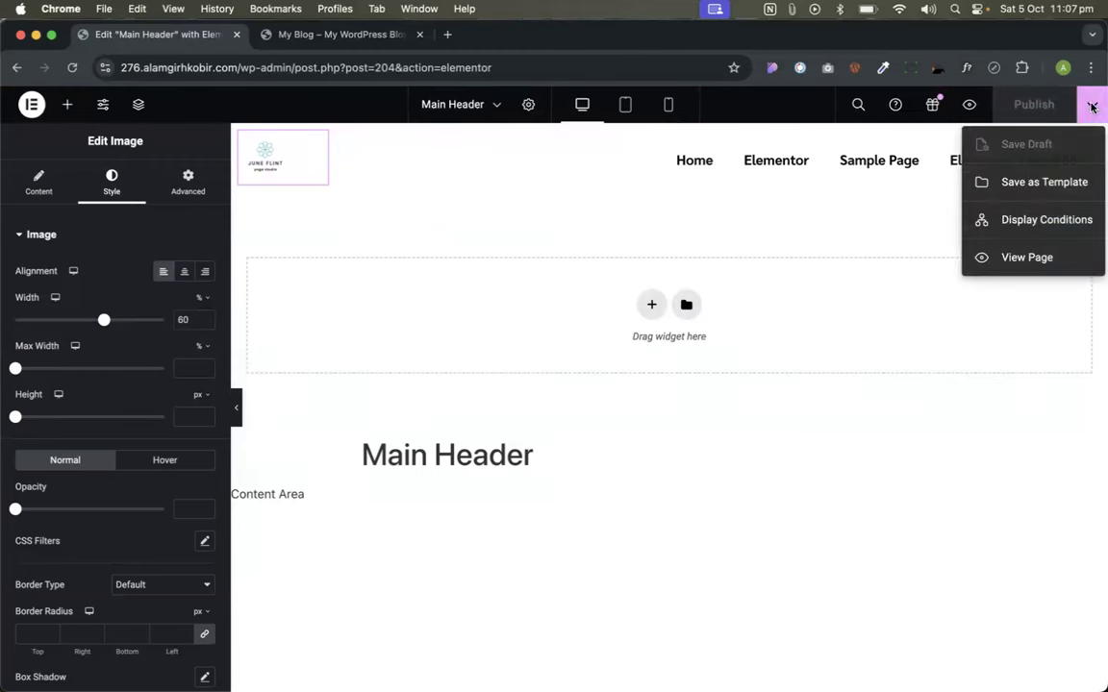
click(1030, 227)
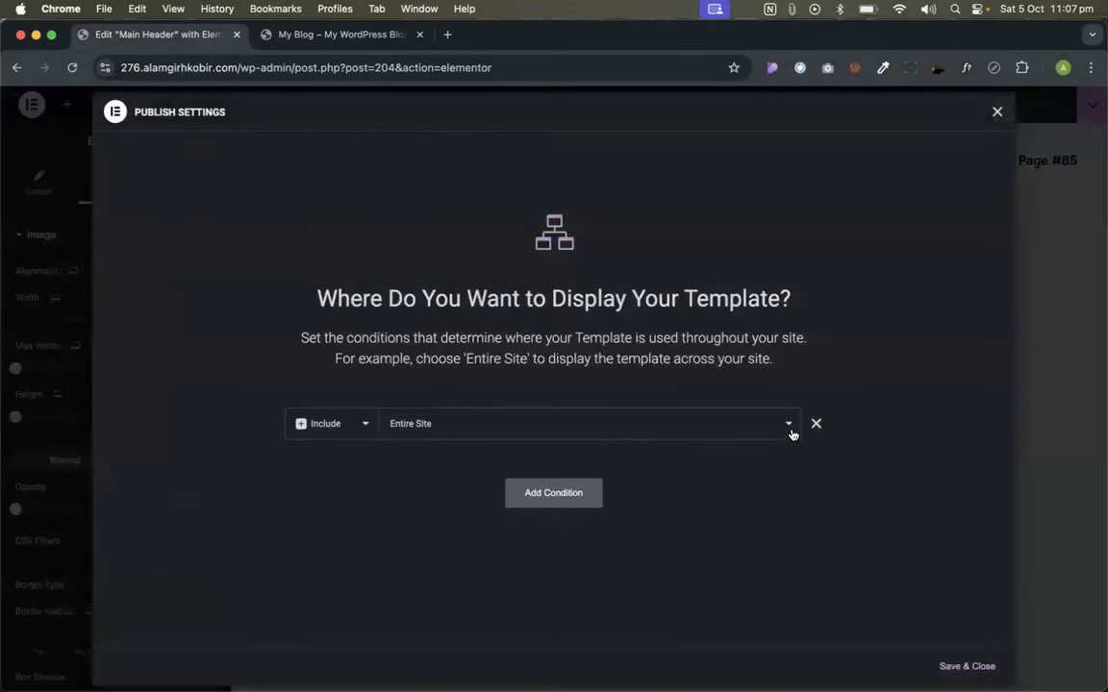
click(281, 38)
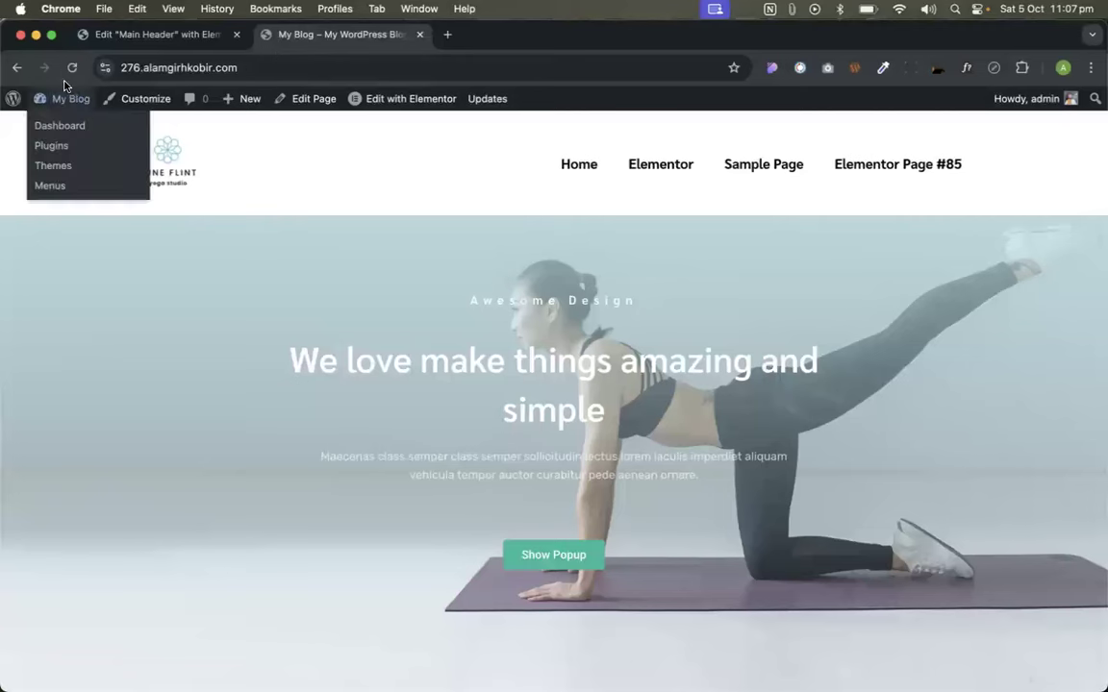
click(71, 67)
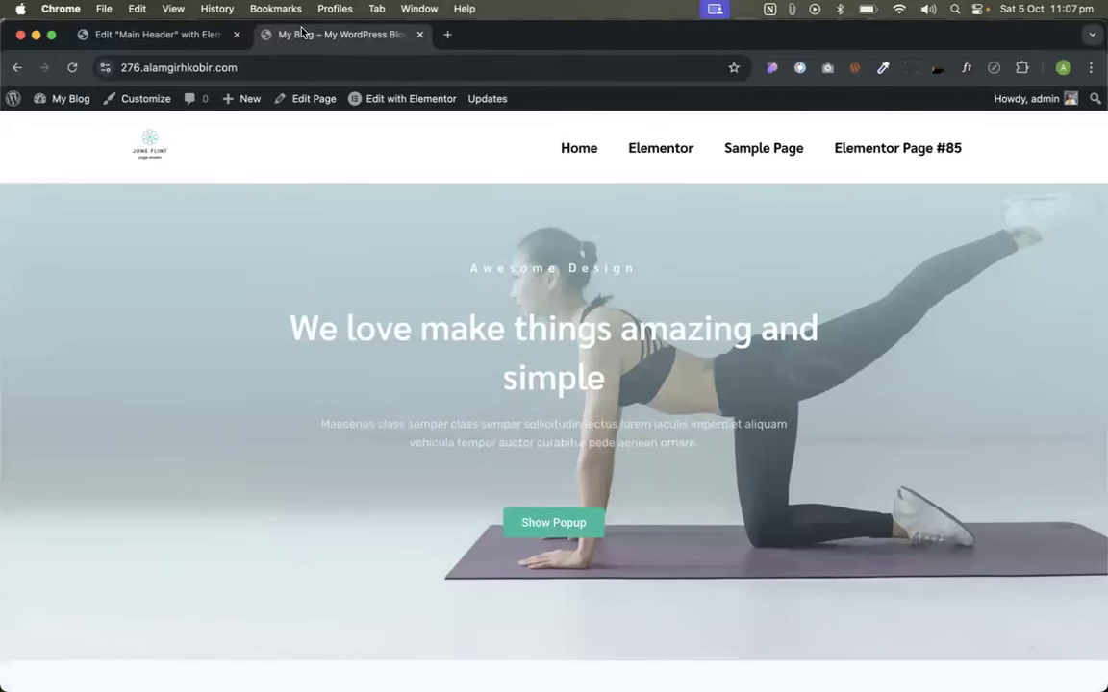
click(642, 152)
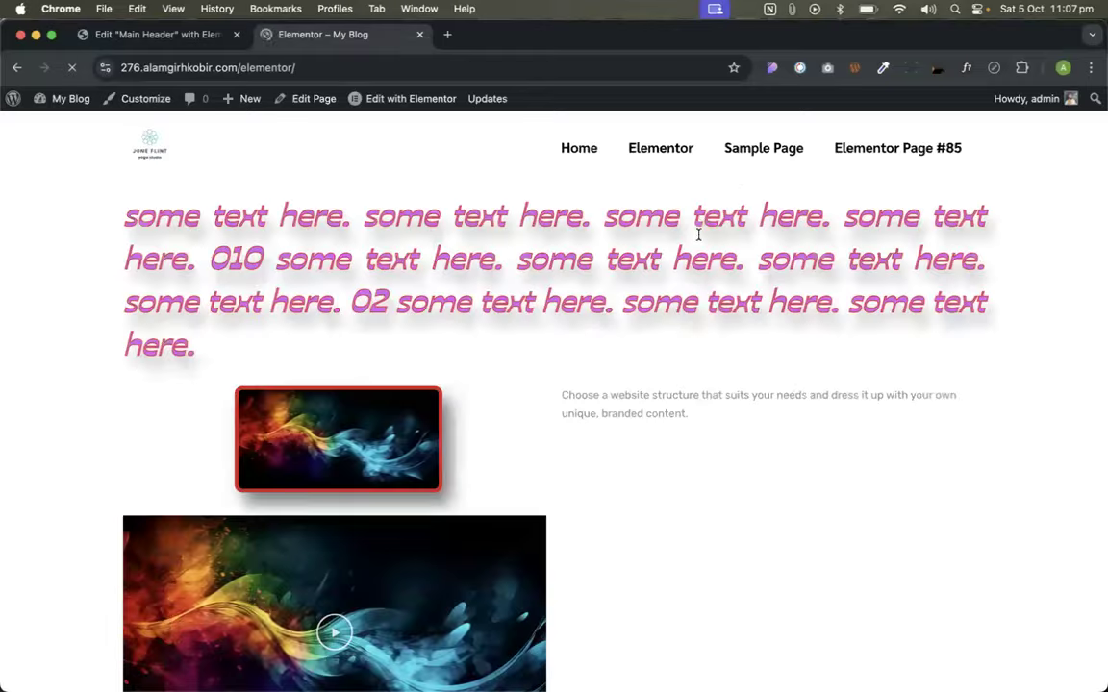
click(764, 148)
click(881, 154)
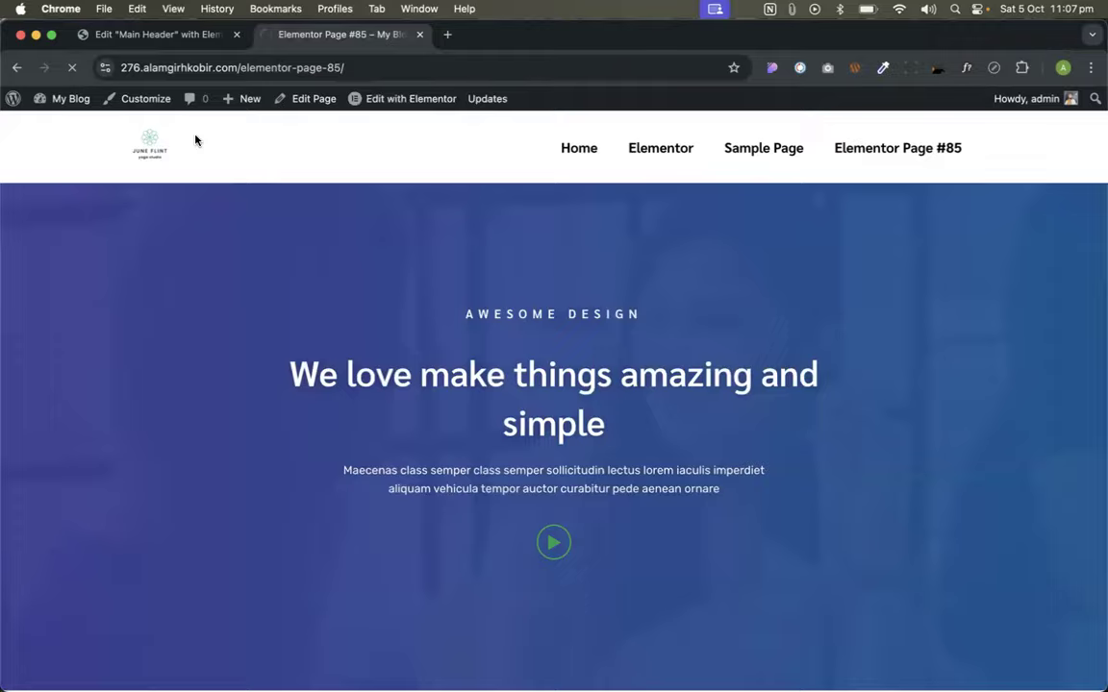
click(150, 142)
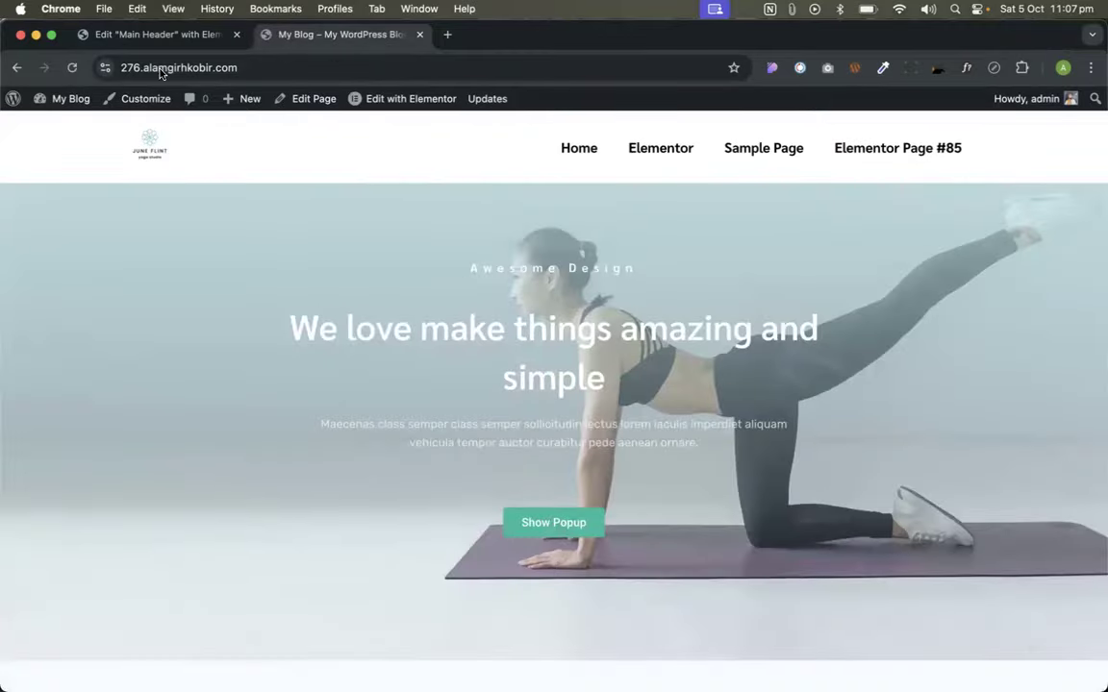
- Give the logo image in Main Header a custom URL link using the Site URL dynamic tag
click(146, 37)
click(996, 115)
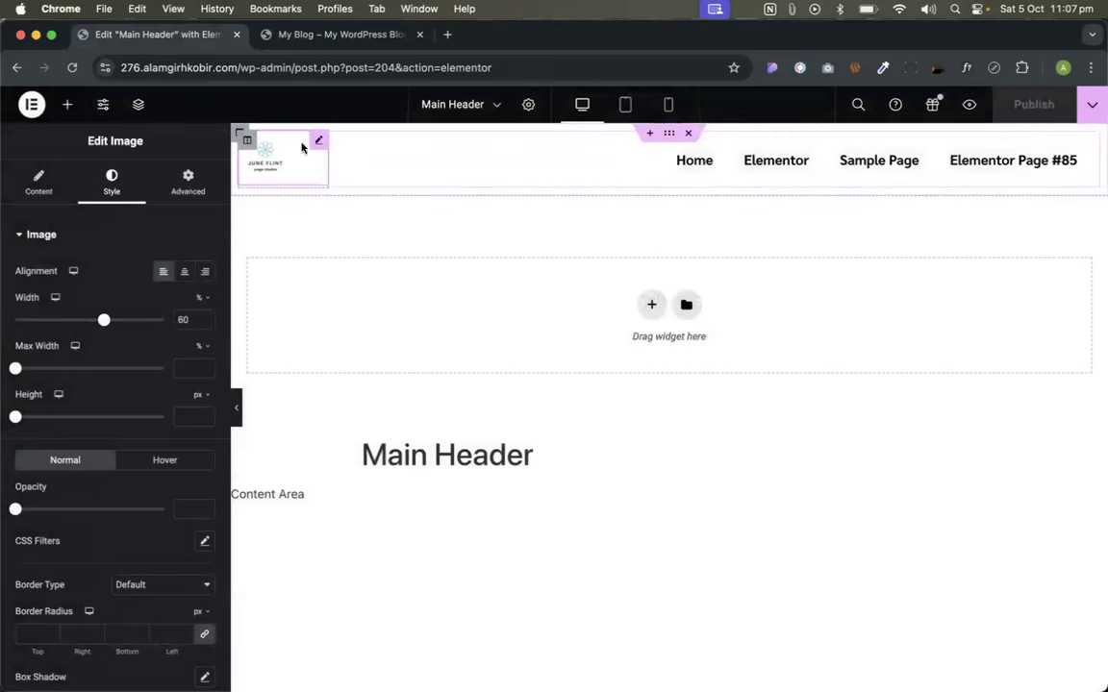
click(39, 181)
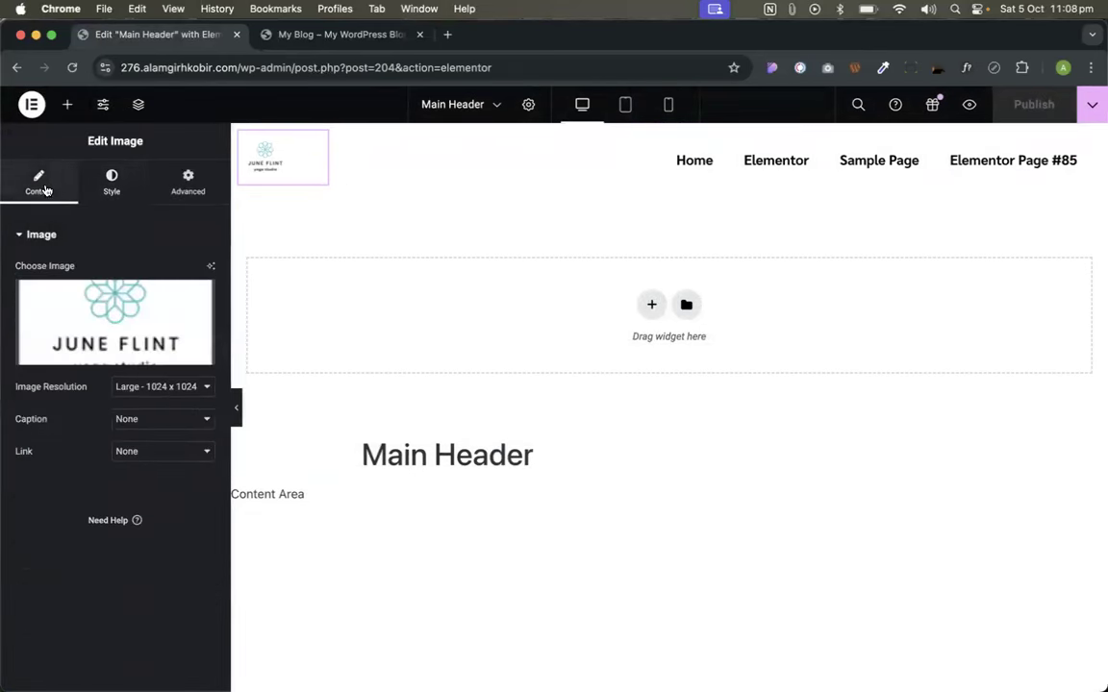
click(200, 460)
click(151, 487)
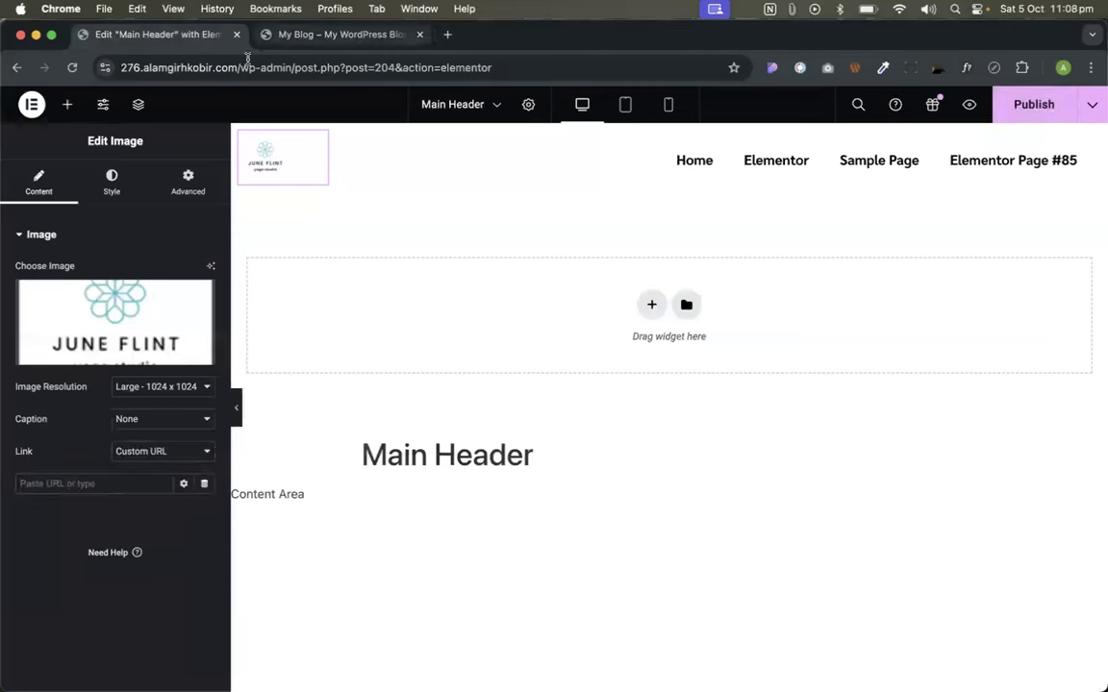
click(104, 477)
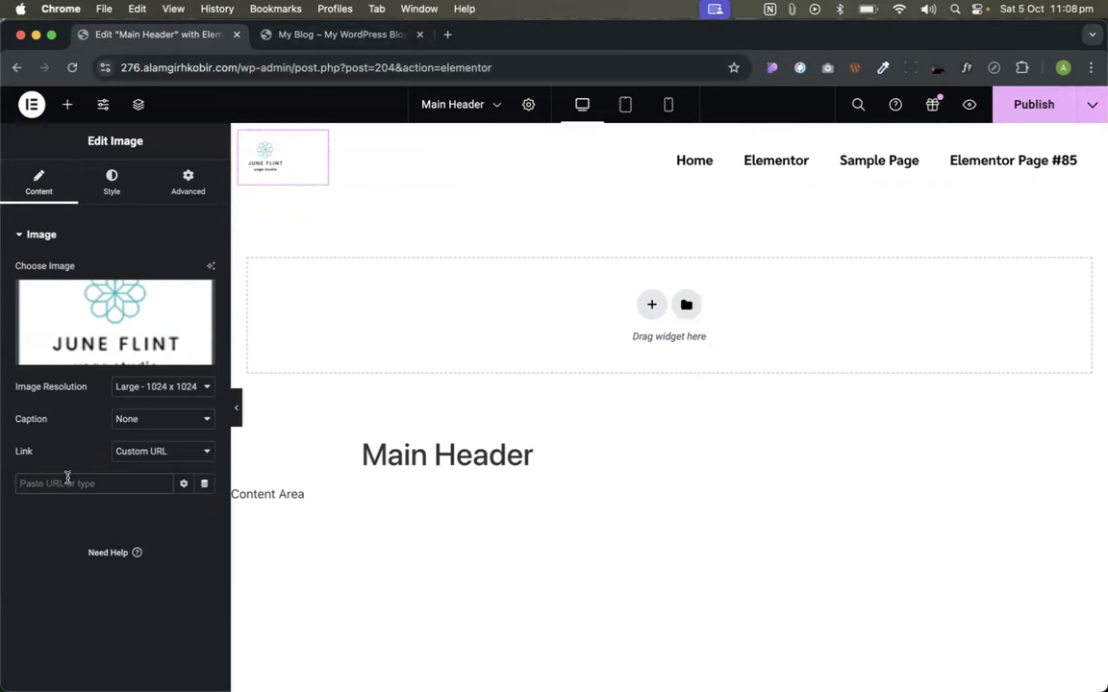
click(205, 484)
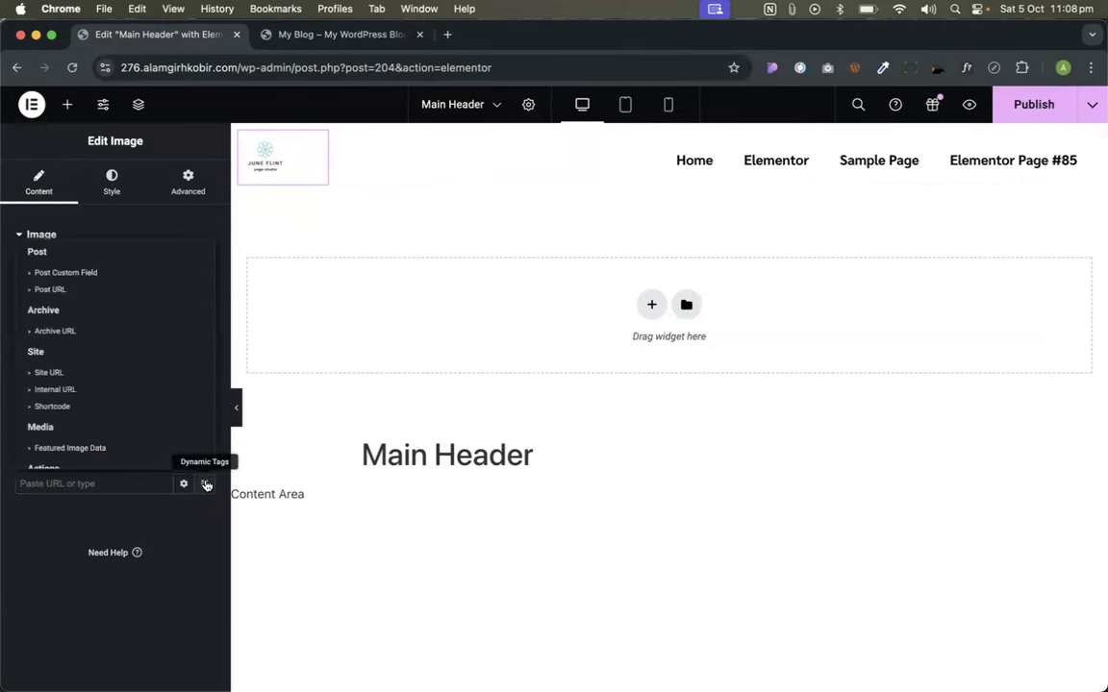
click(48, 373)
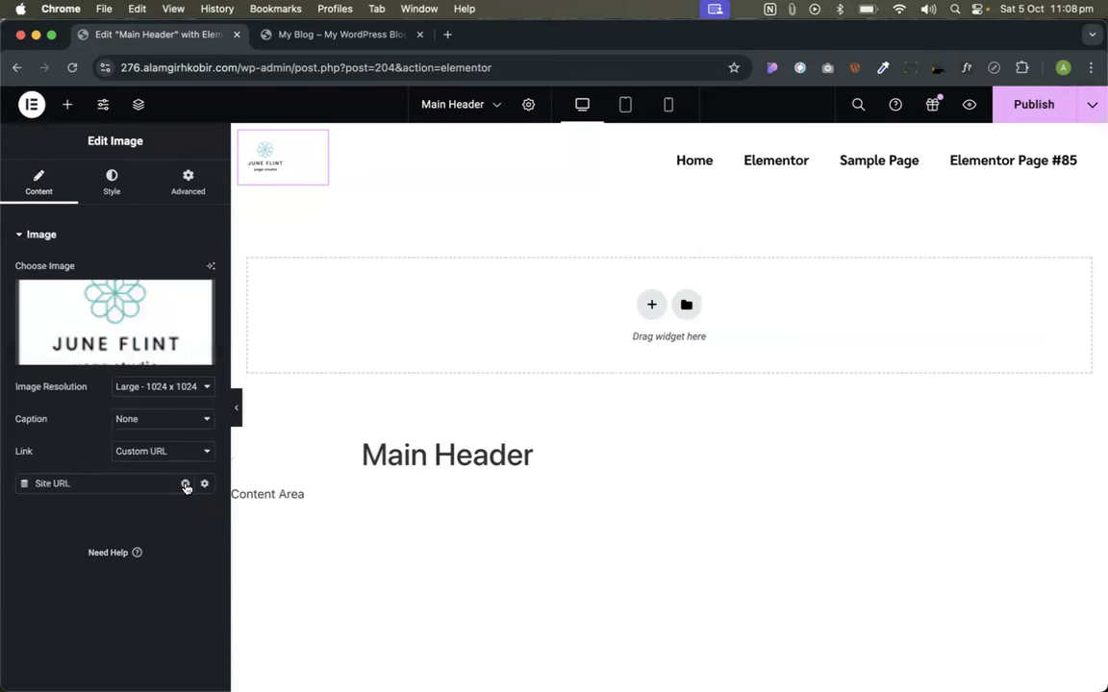
- Try a plain / as the logo's link in place of the Site URL tag, and clear it again
click(186, 485)
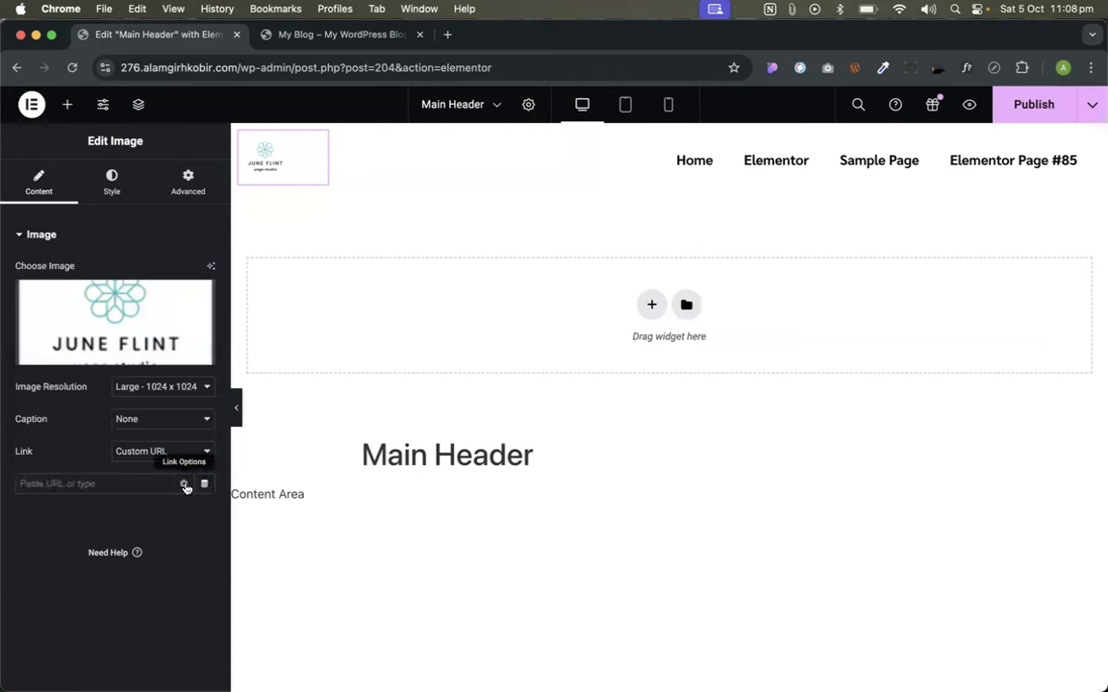
click(68, 483)
text(/)
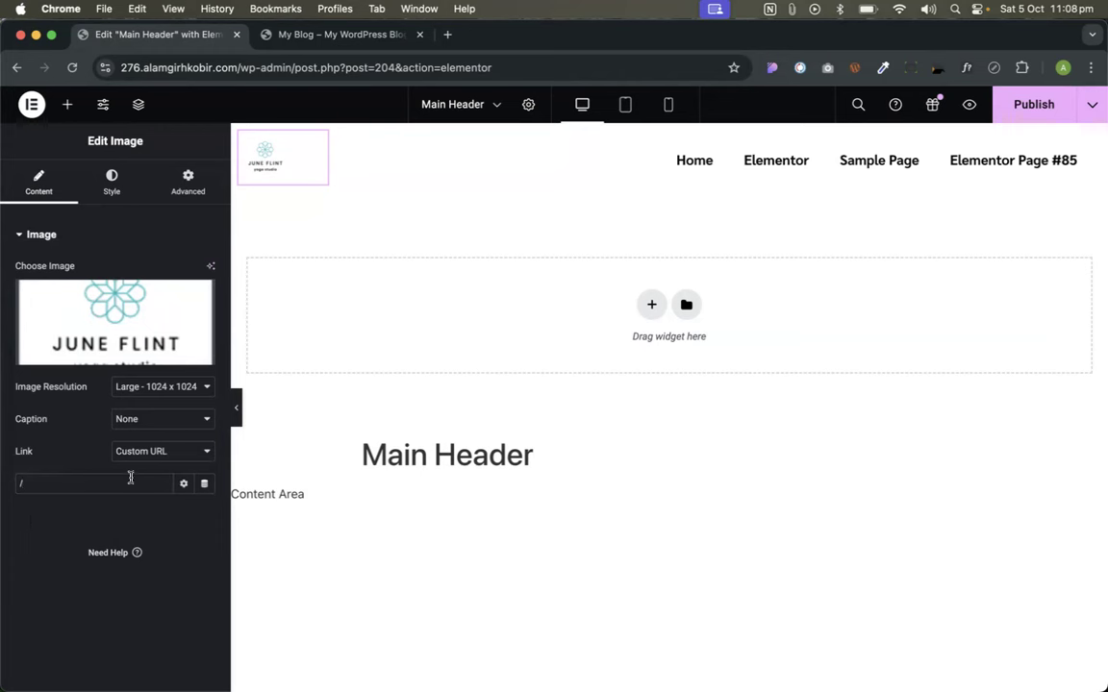
key(BackSpace)
- Assign the Site URL dynamic tag to the logo's link again and publish the template
click(204, 483)
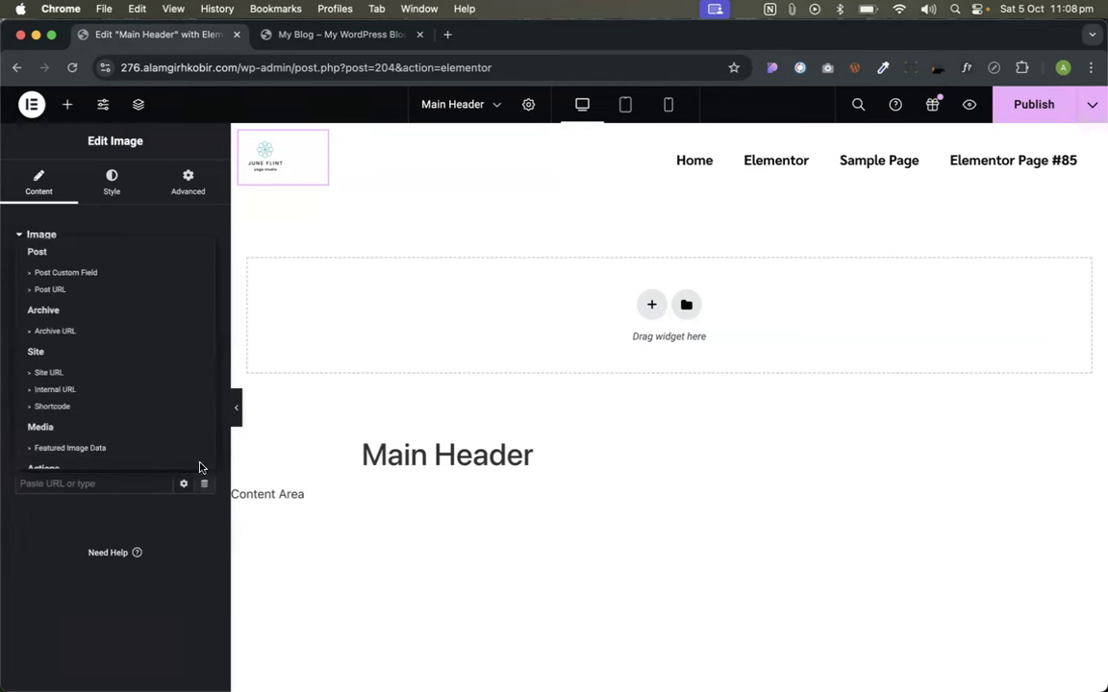
click(49, 372)
click(1016, 104)
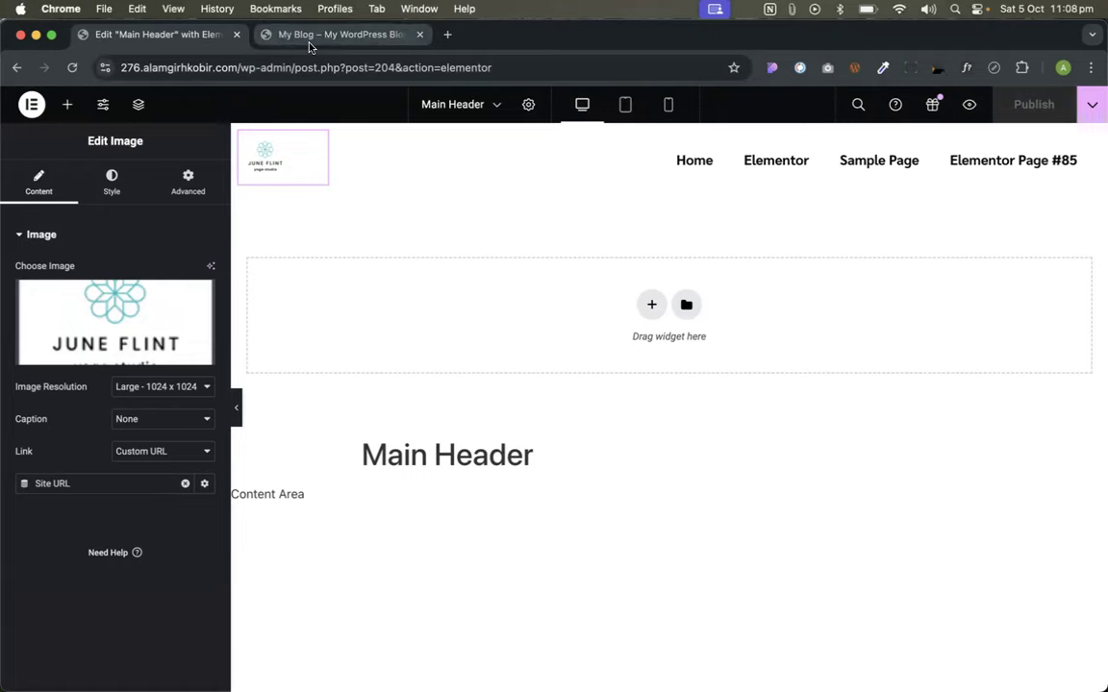
- Reload the site, test the logo's home link from Home and Sample Page, and look over the Home page
click(309, 44)
key(super+r)
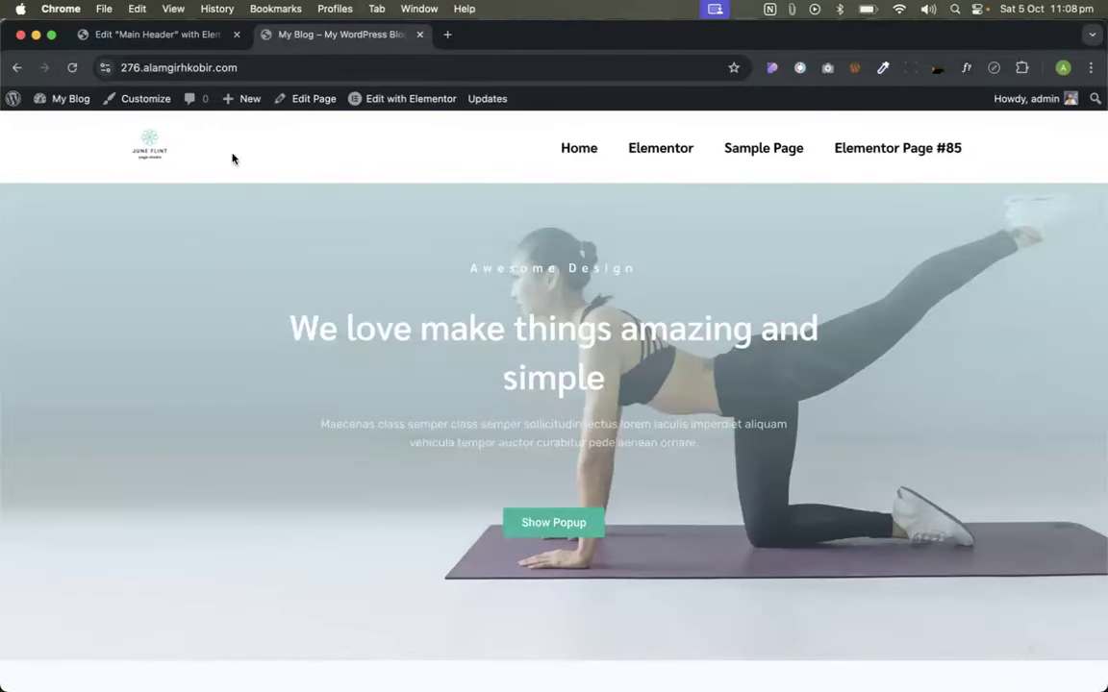
click(154, 148)
click(772, 151)
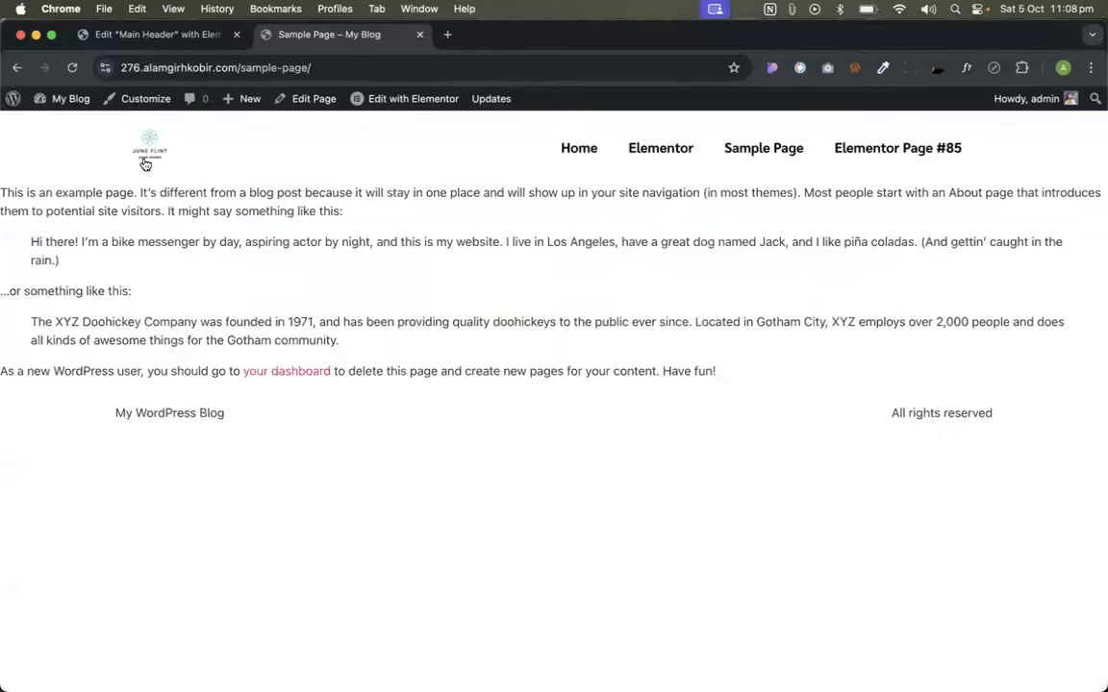
click(148, 156)
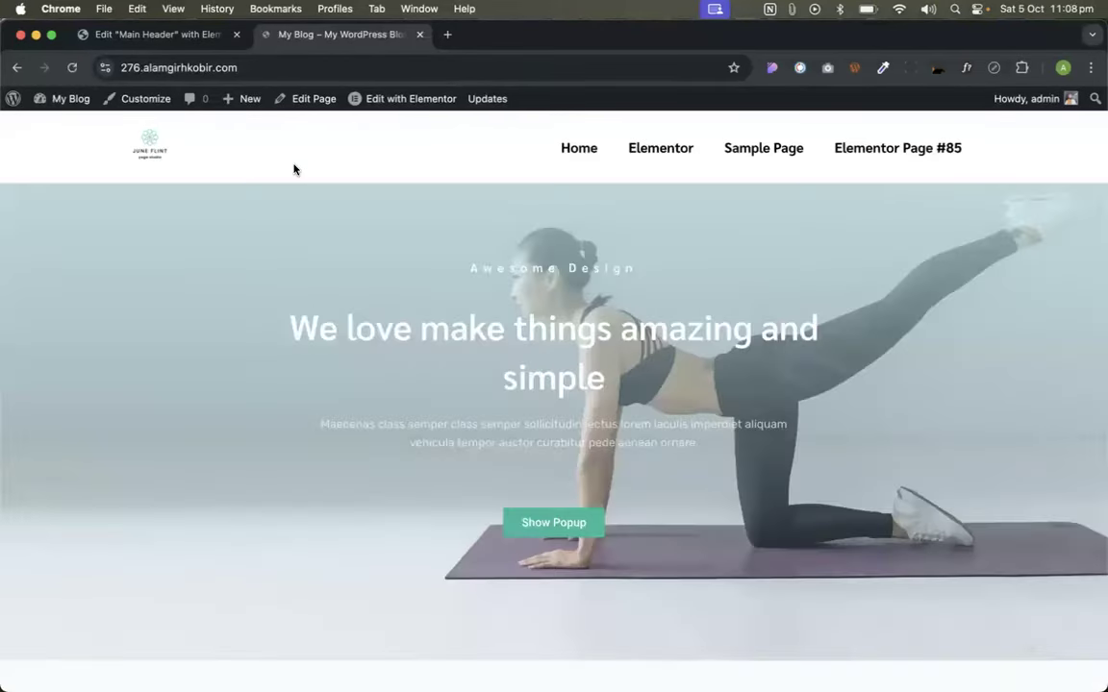
click(186, 39)
click(271, 35)
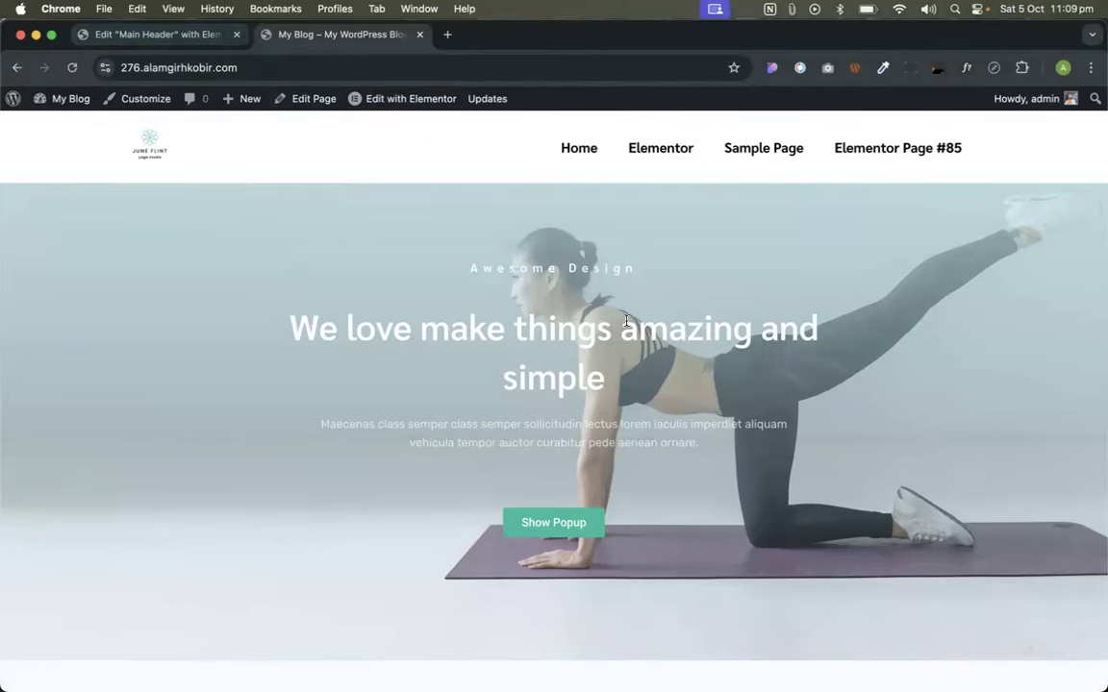
scroll(625, 290, down, 20)
scroll(655, 279, up, 20)
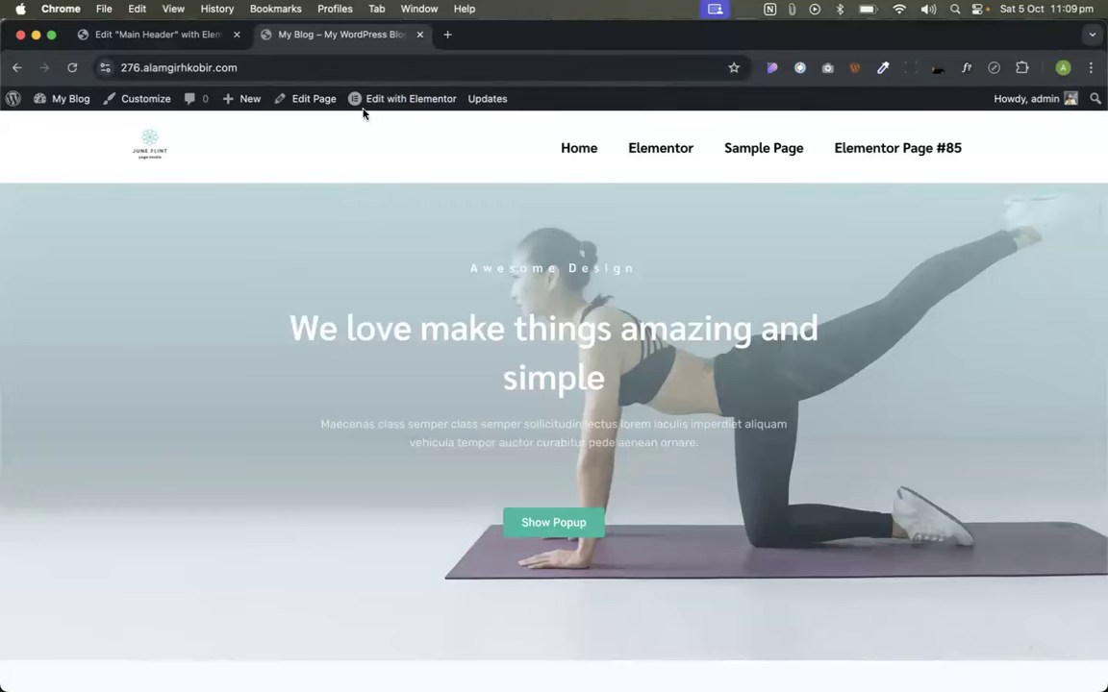
- Open Main Header's display conditions in the editor and remove the Entire Site condition
click(162, 38)
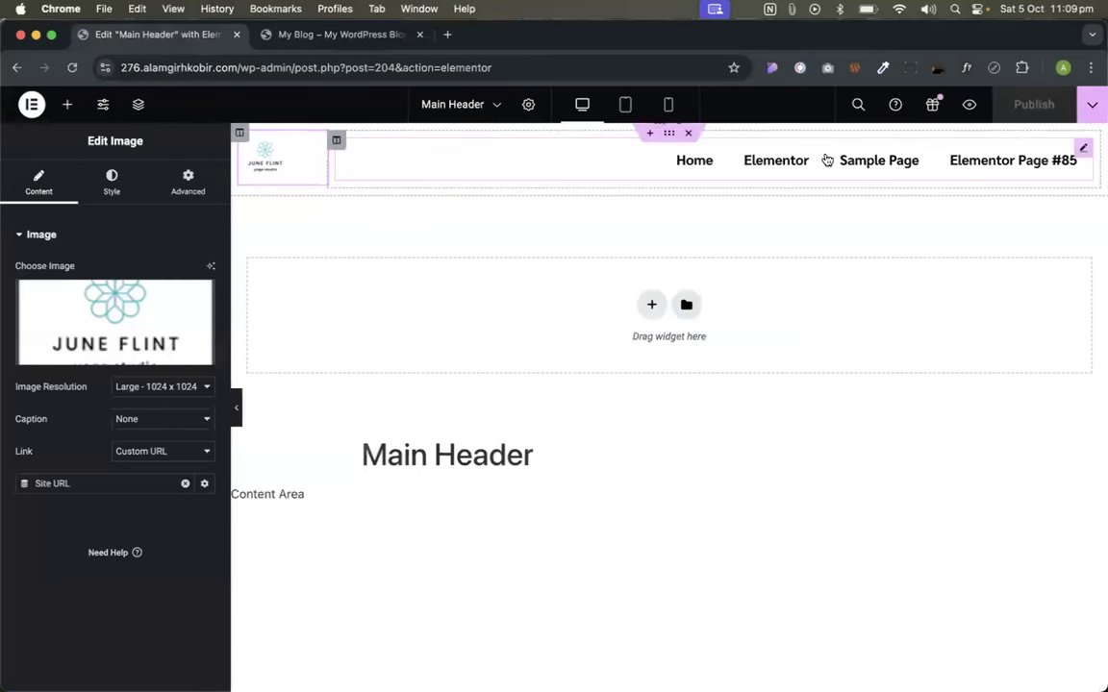
click(1094, 104)
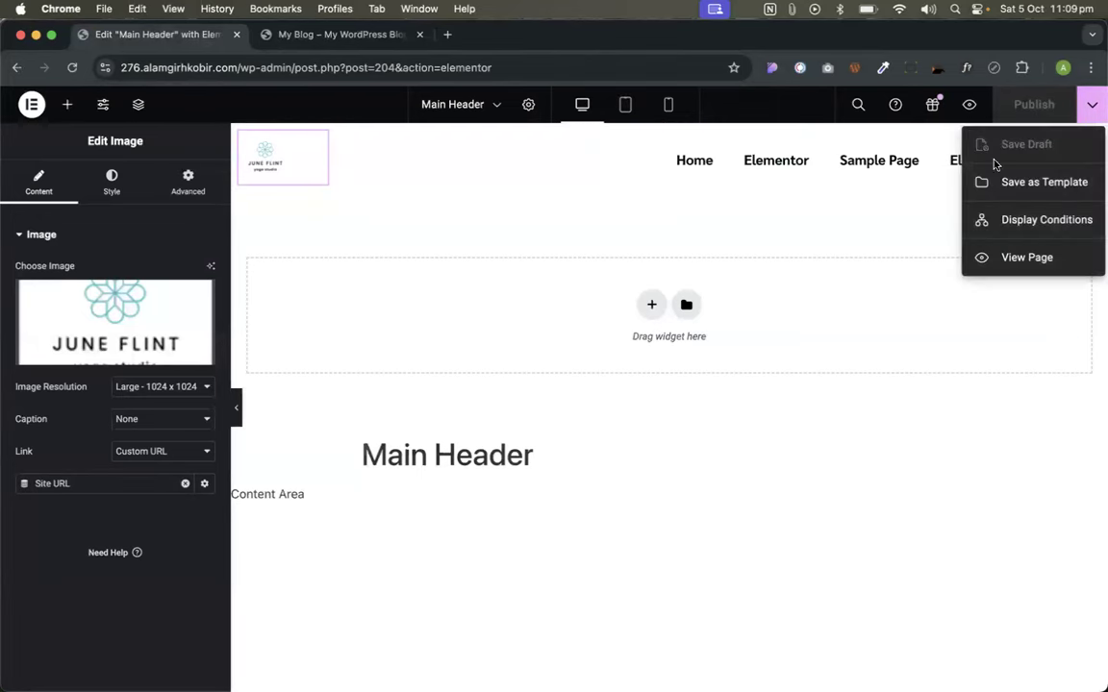
click(993, 223)
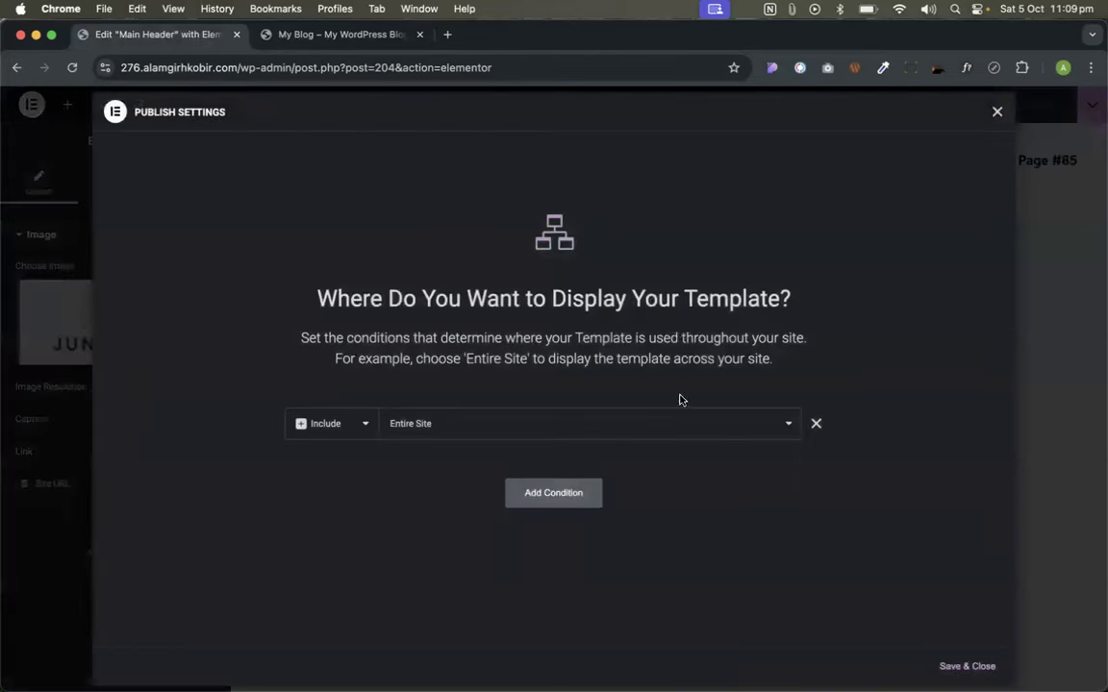
click(816, 424)
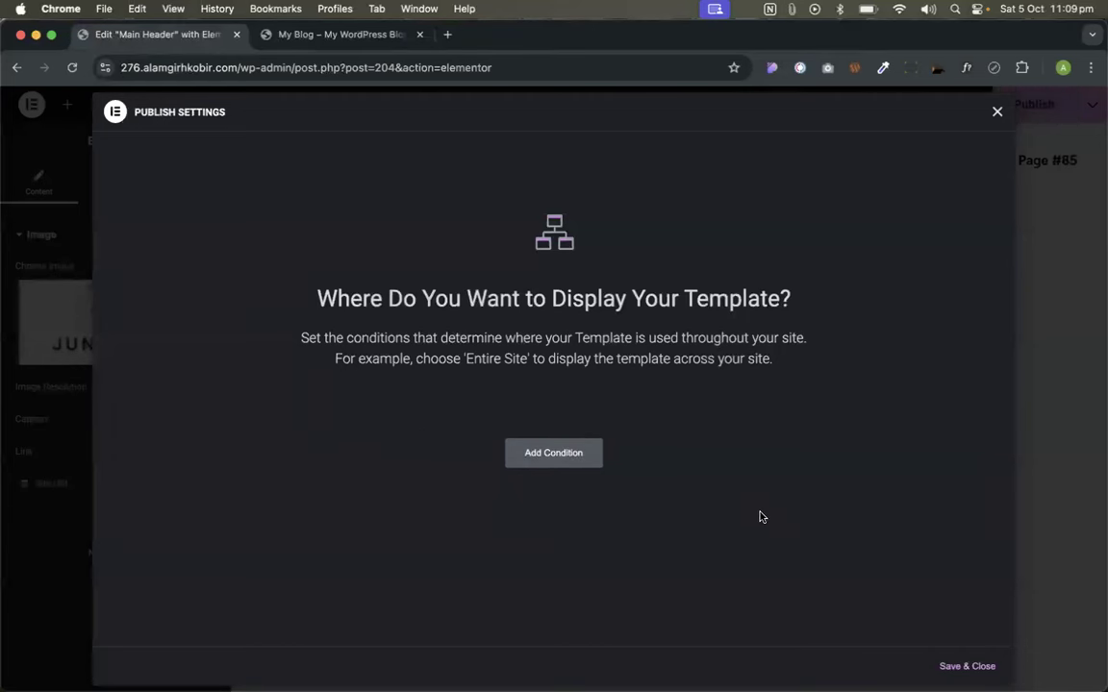
- Add an include condition for Singular, Pages, and select the Home page
click(560, 458)
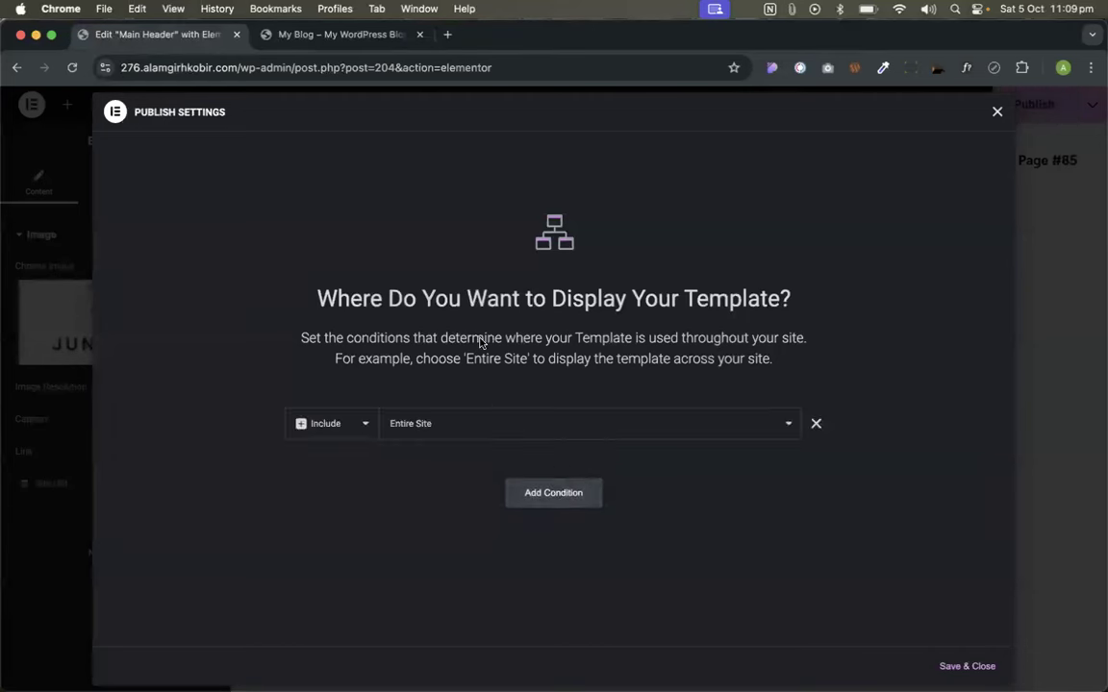
click(406, 431)
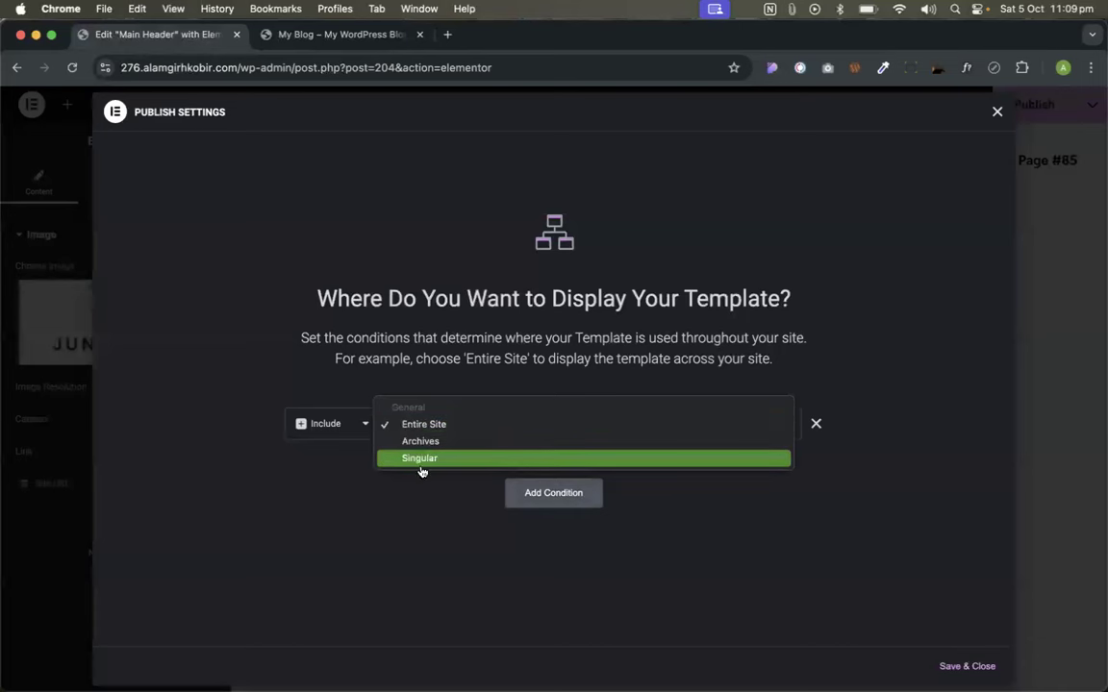
click(417, 461)
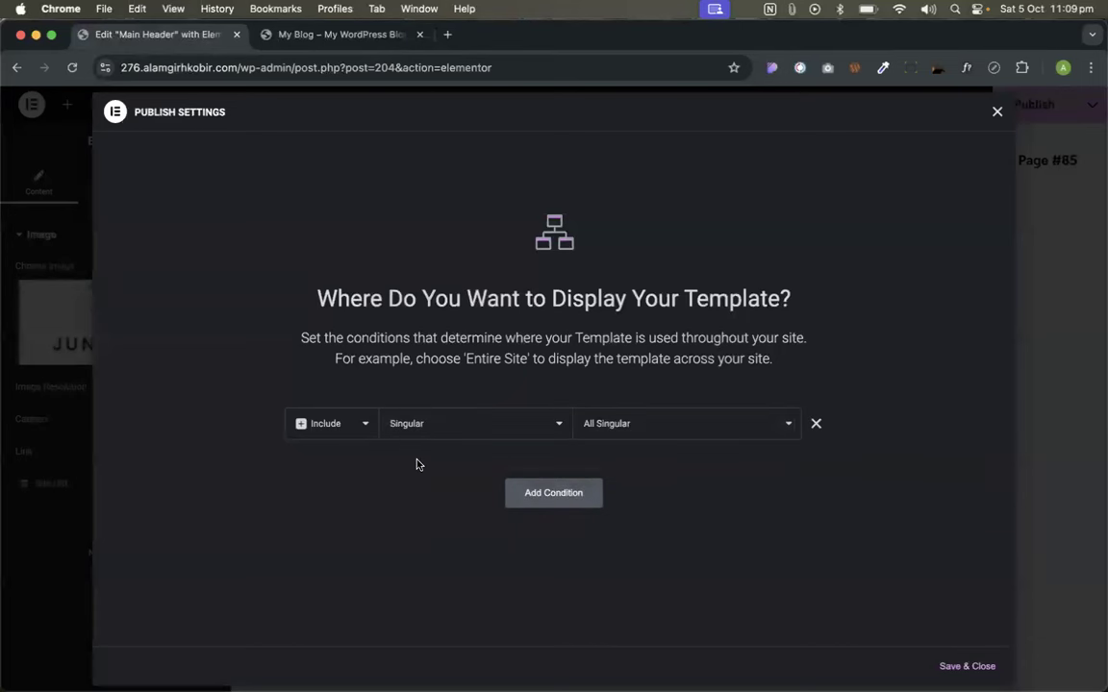
click(626, 428)
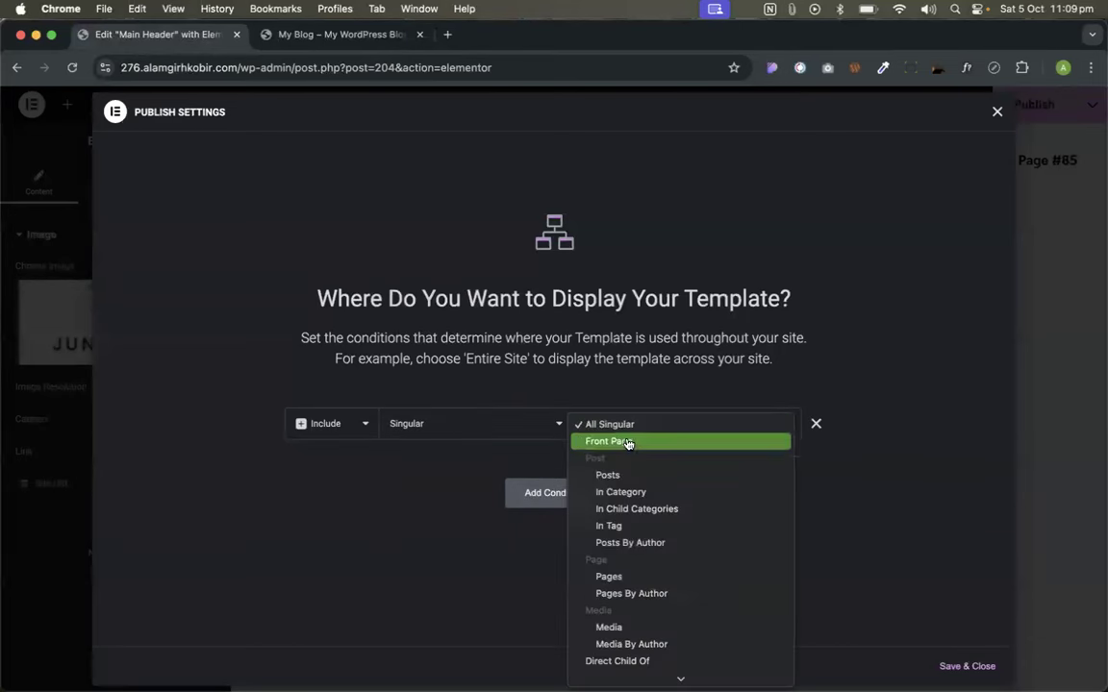
click(606, 579)
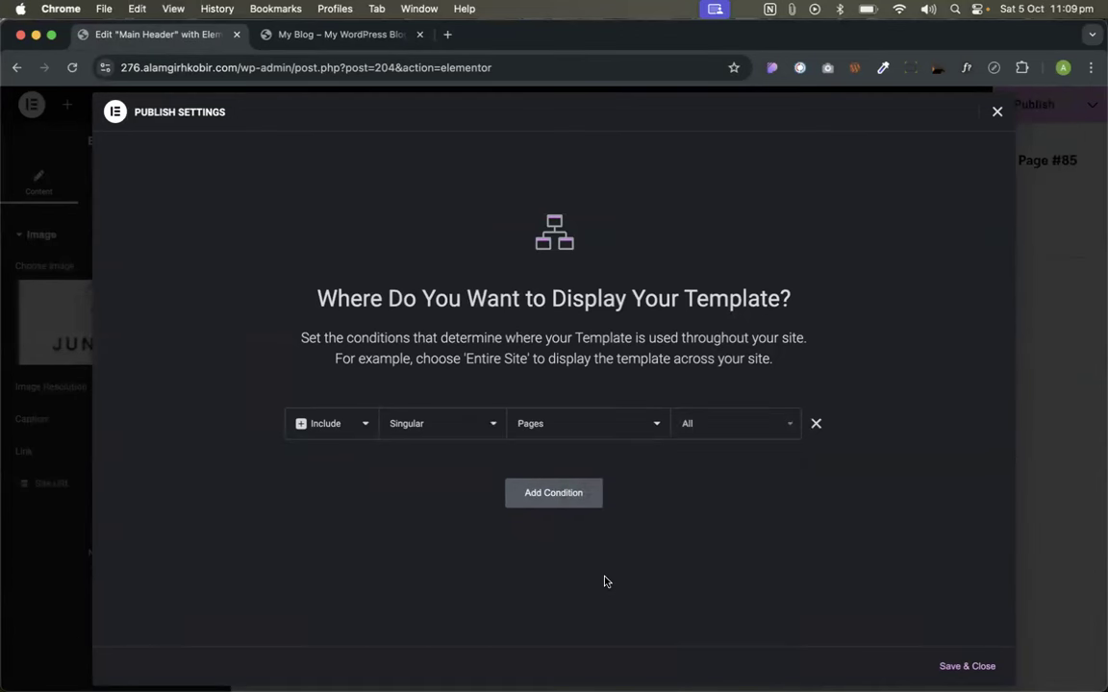
click(720, 434)
text(home)
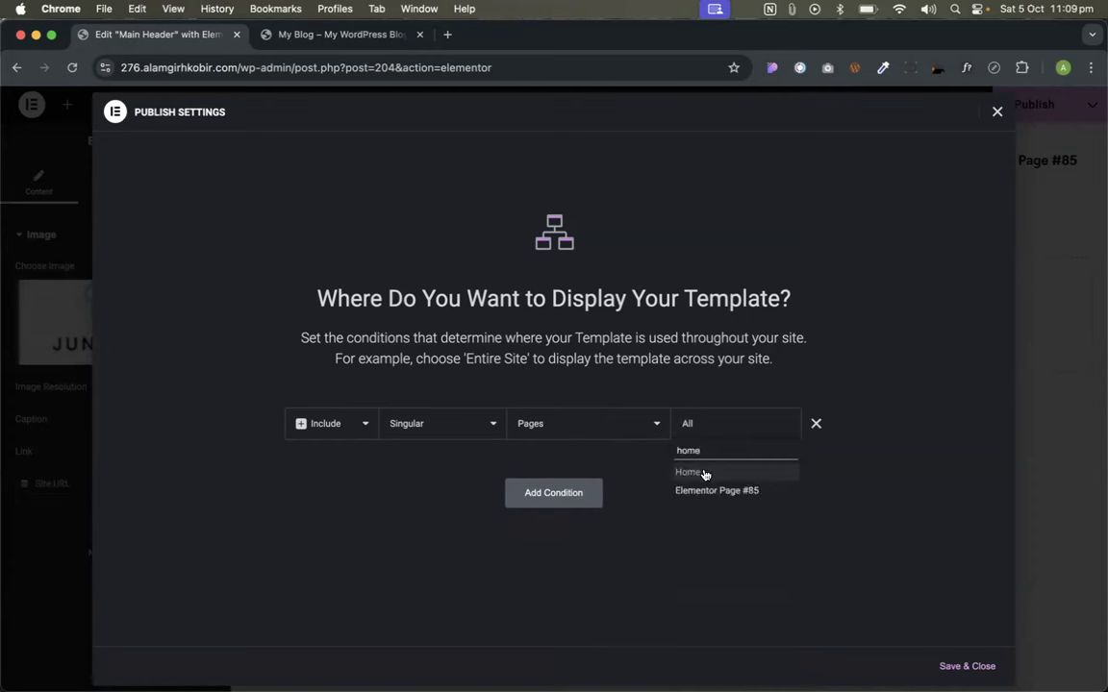
click(693, 473)
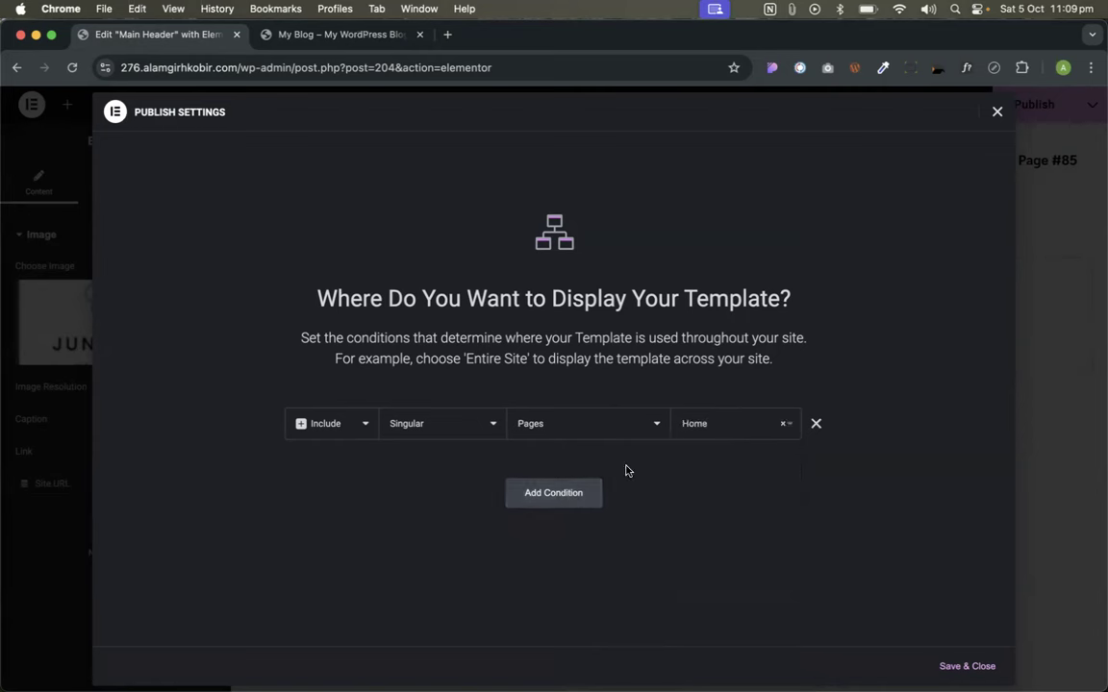
- Add another include condition for Singular, Pages, Sample Page alongside Home, and save the display conditions
click(546, 492)
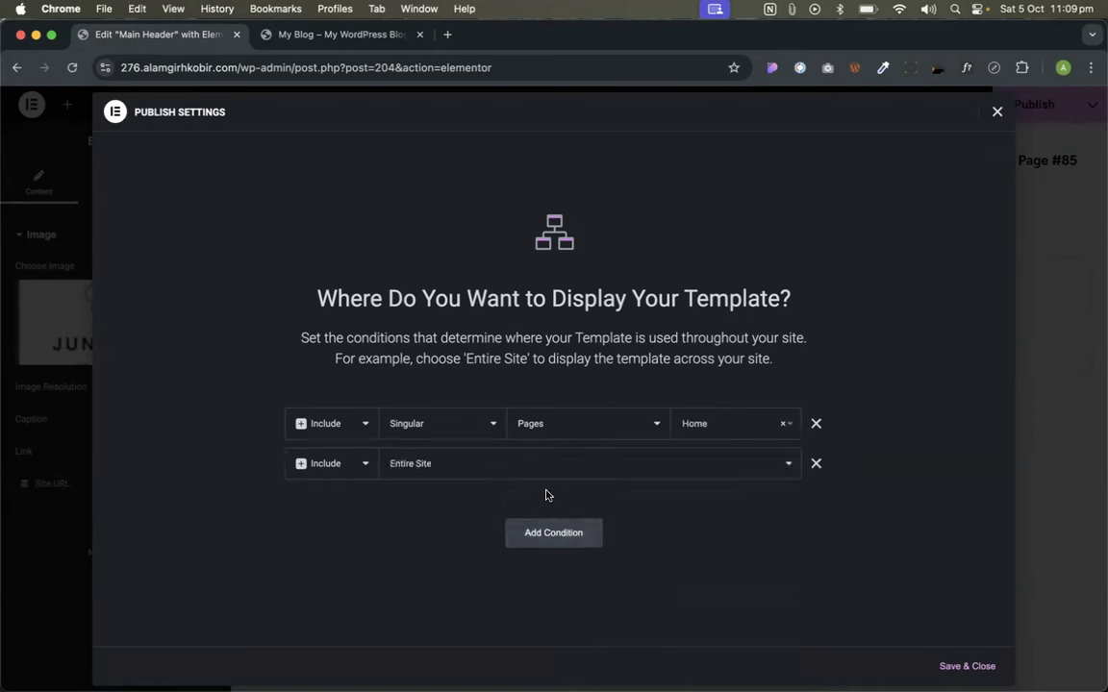
click(452, 466)
click(420, 499)
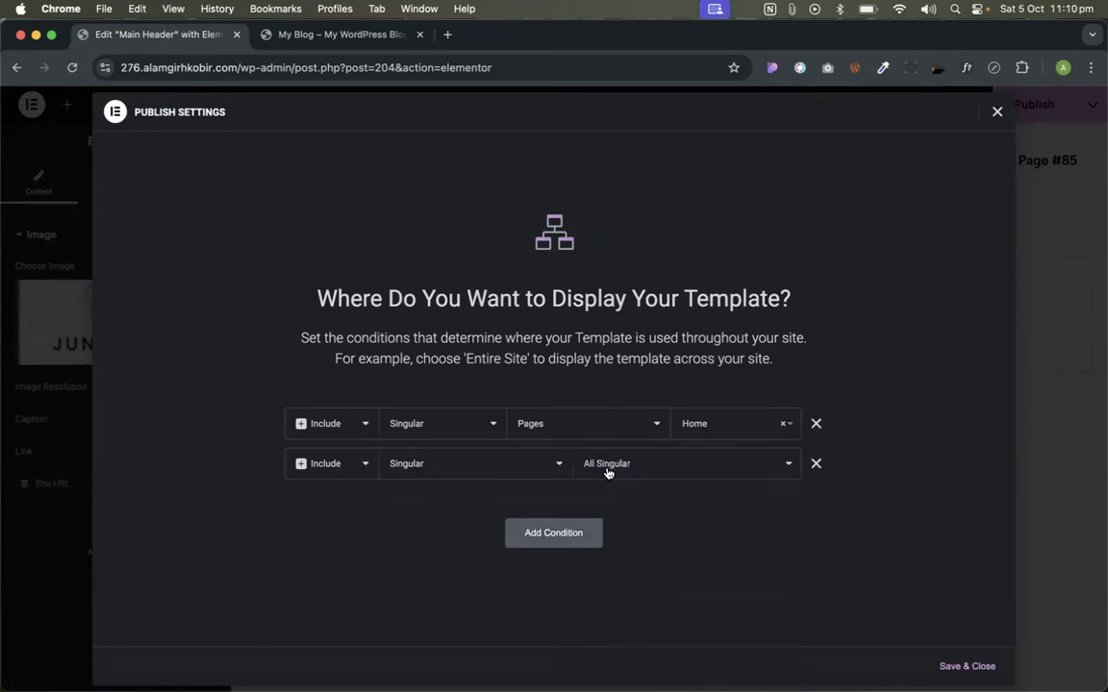
click(609, 471)
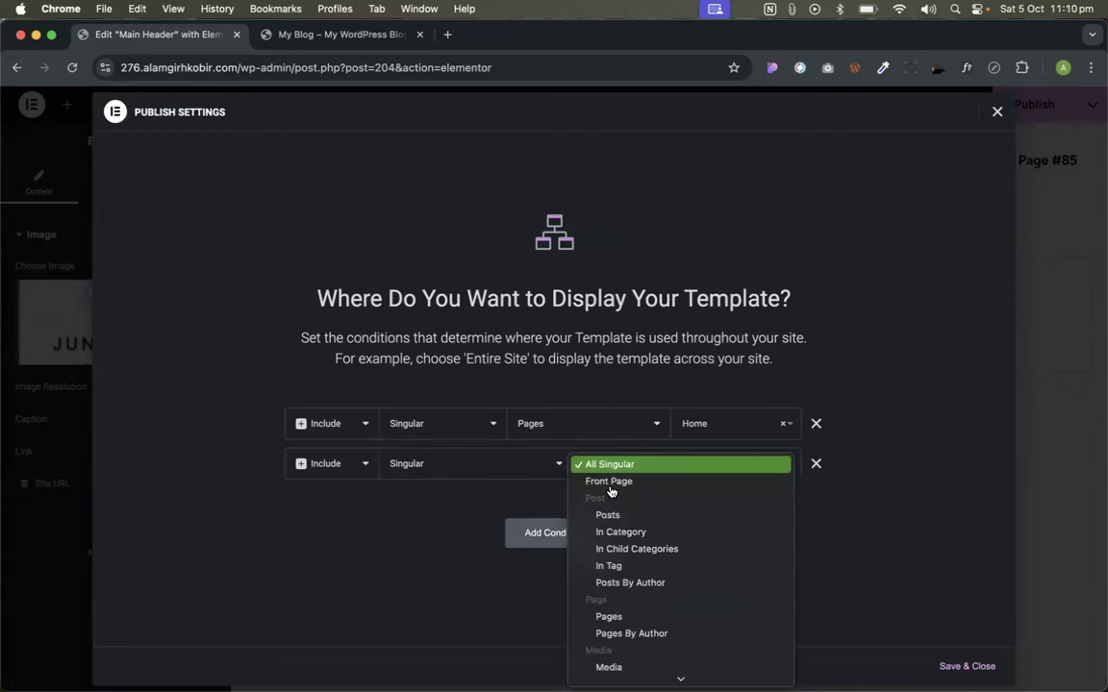
click(617, 620)
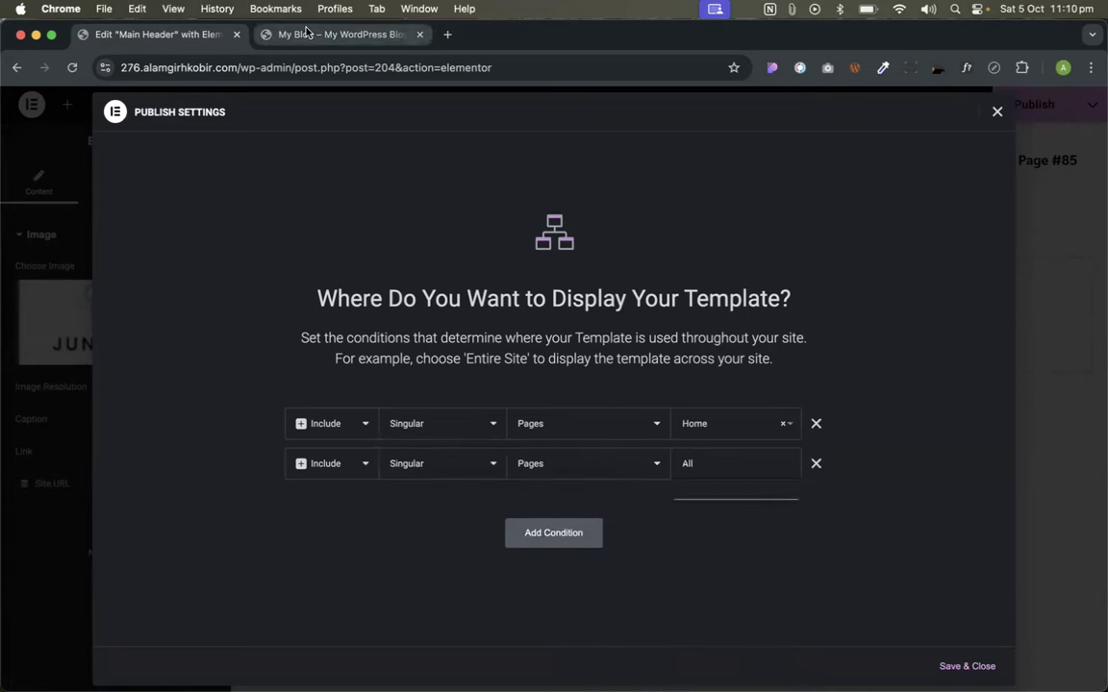
click(306, 33)
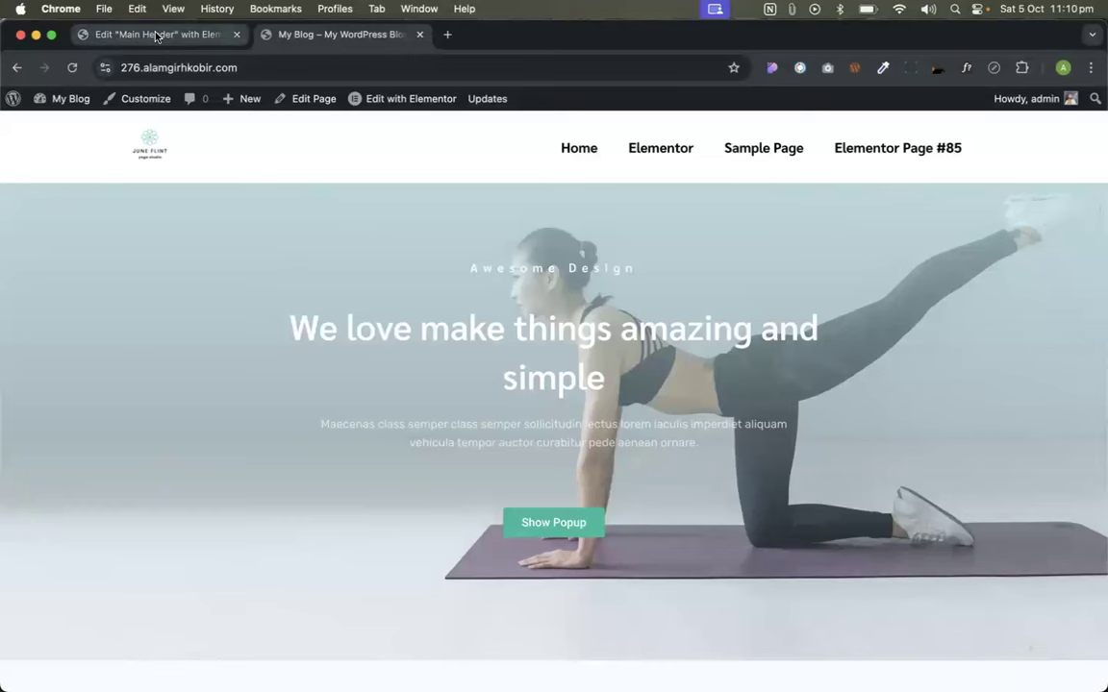
click(162, 35)
text(sa)
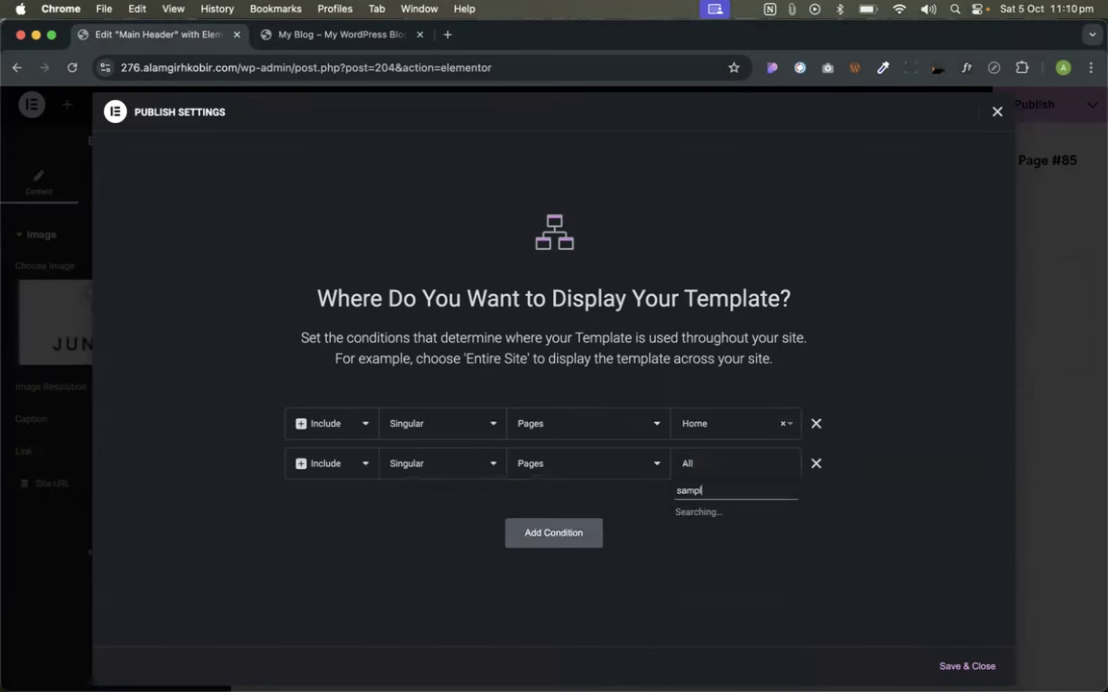
text(mpl)
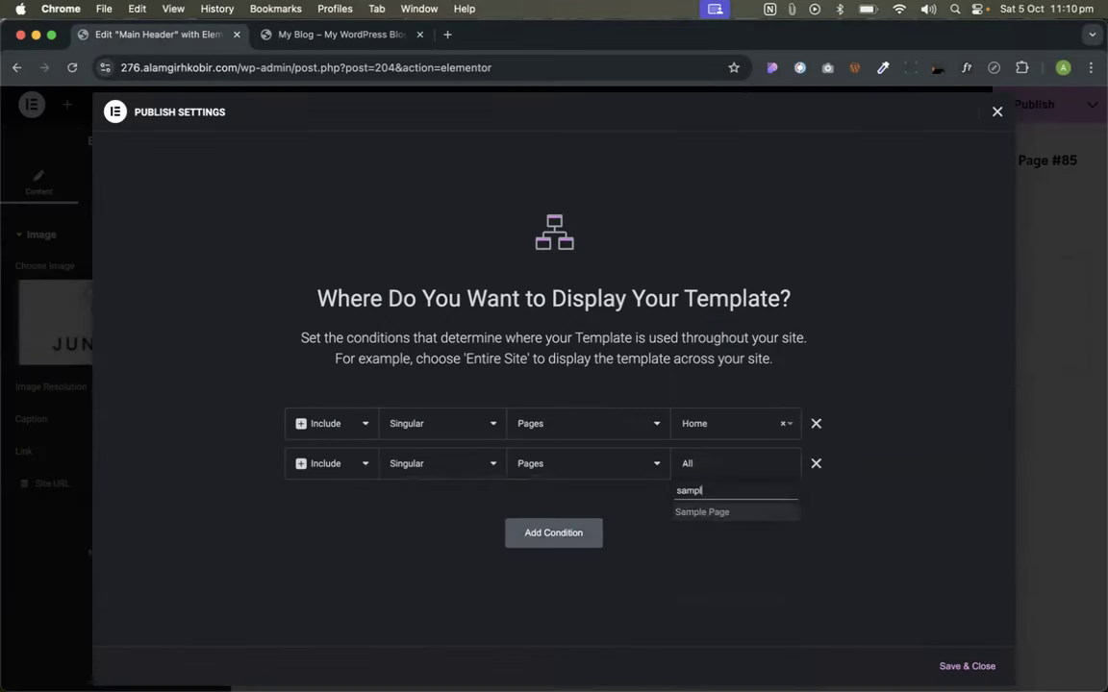
click(749, 513)
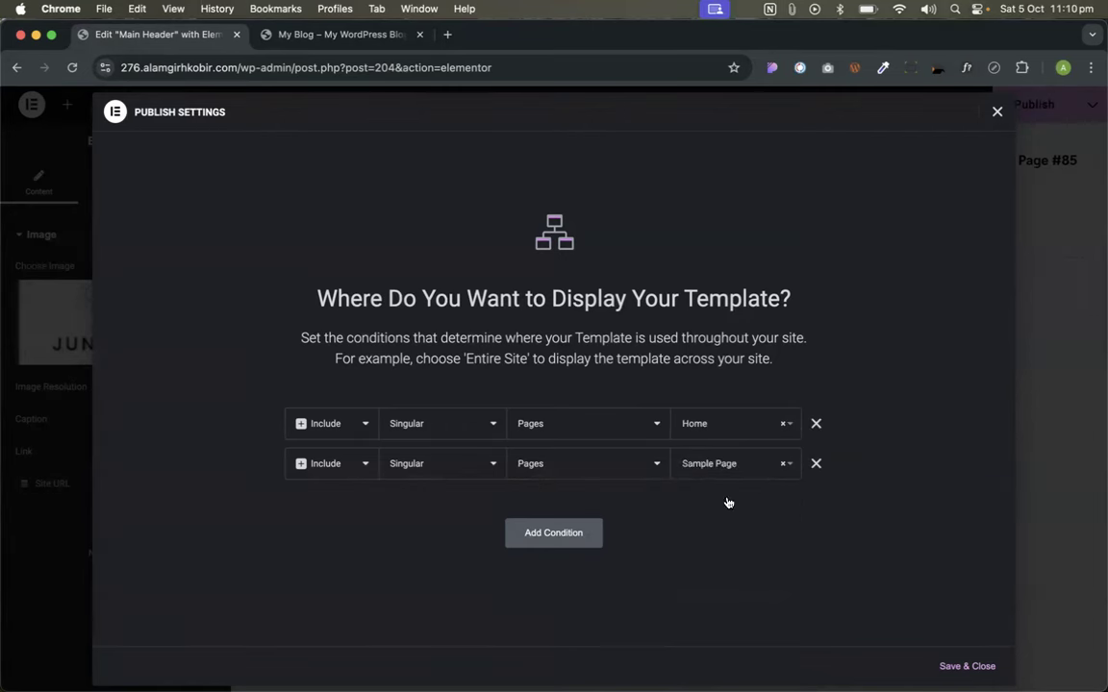
click(941, 660)
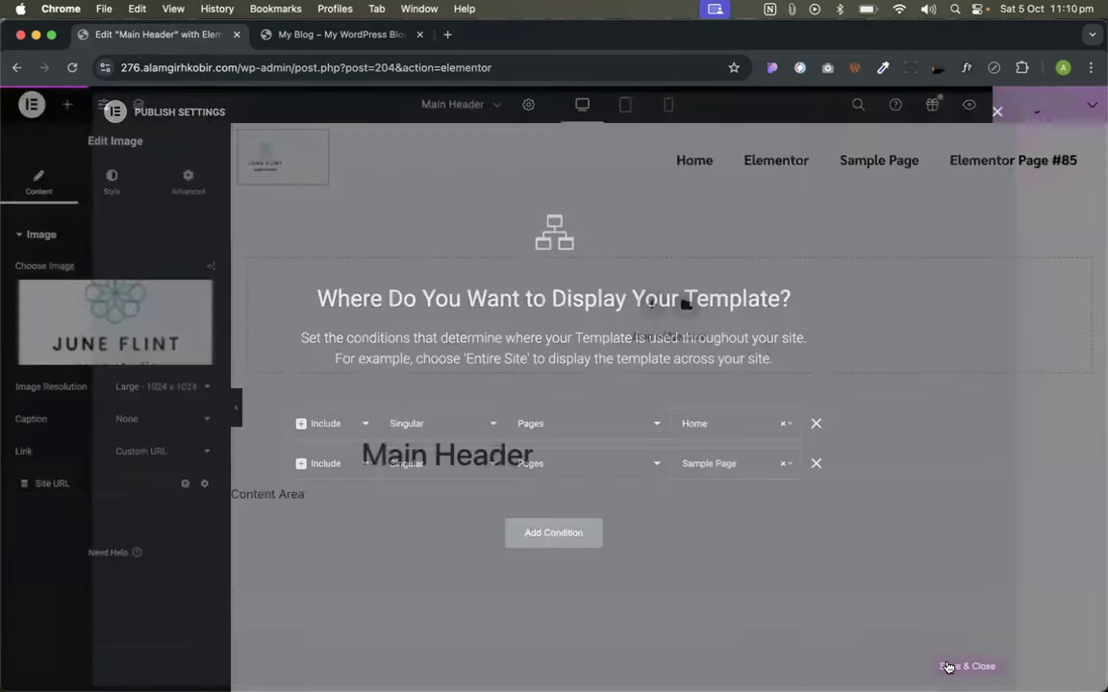
- Check whether the header appears on the live site's Home and Elementor pages, and return to Home
click(313, 39)
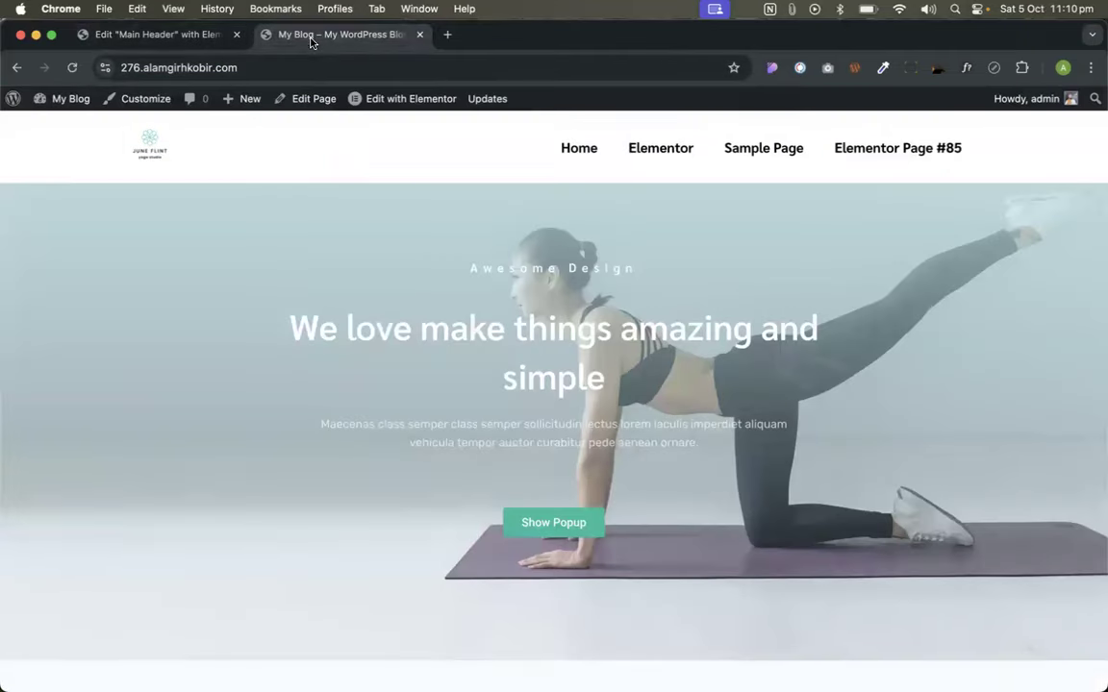
click(133, 139)
click(658, 148)
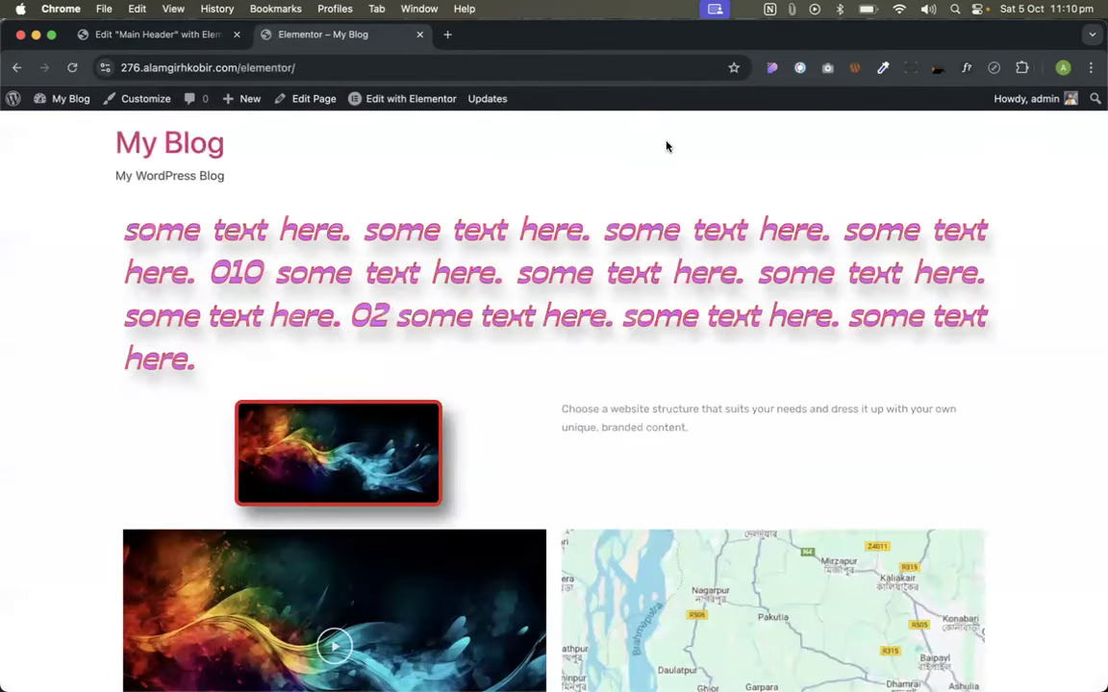
scroll(491, 144, down, 15)
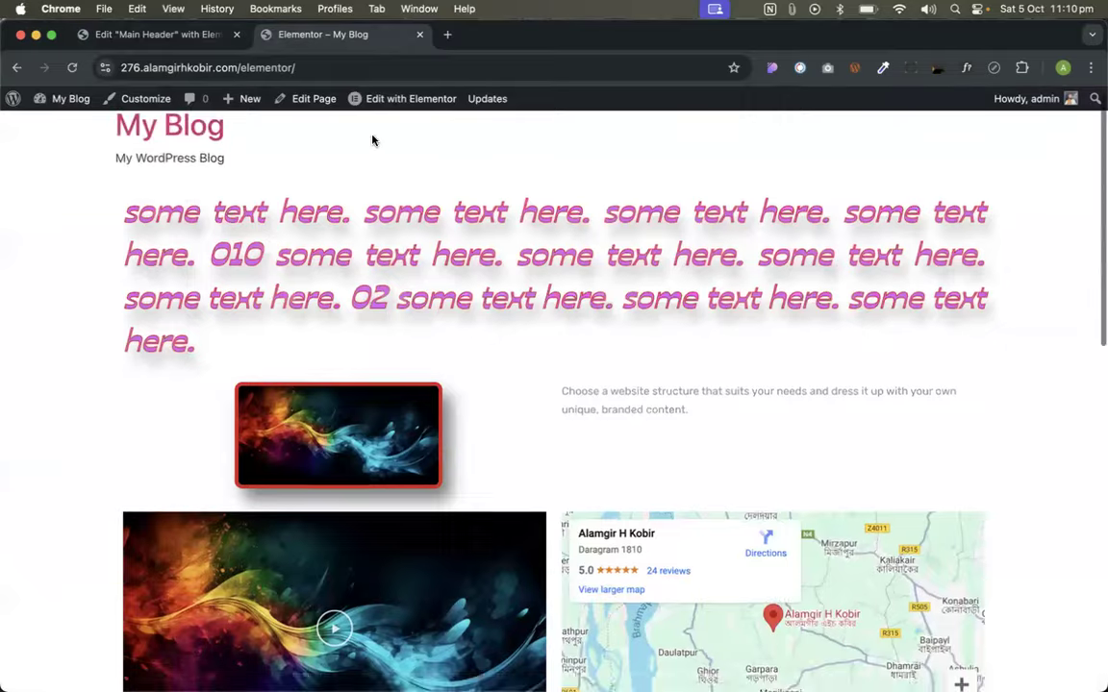
scroll(476, 145, up, 15)
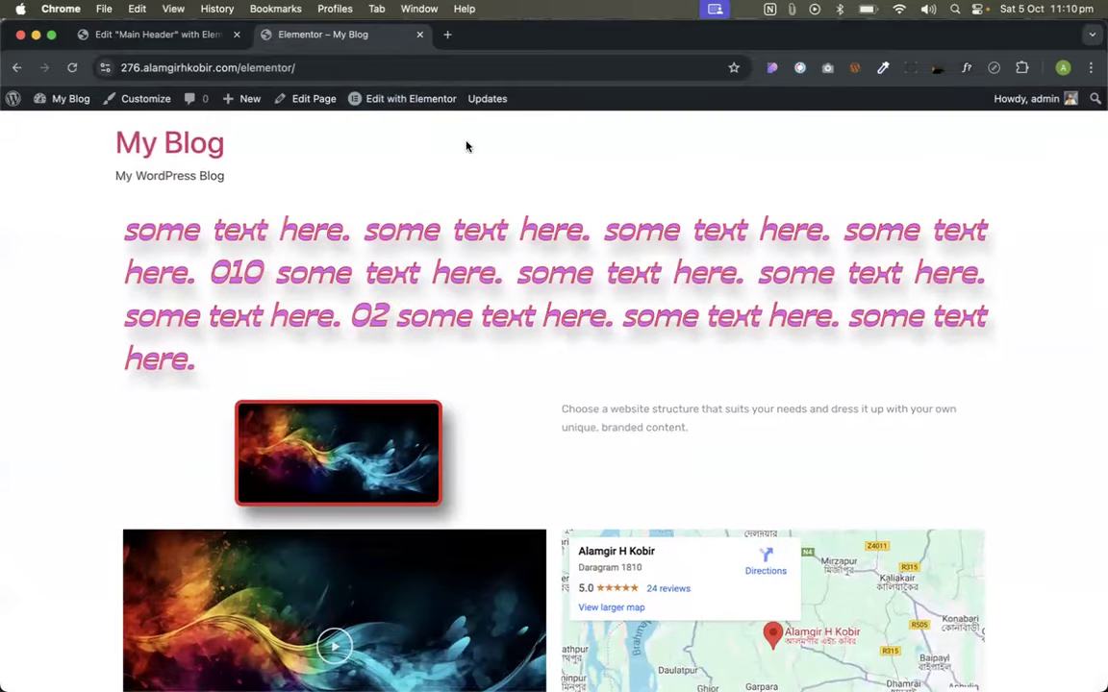
click(15, 68)
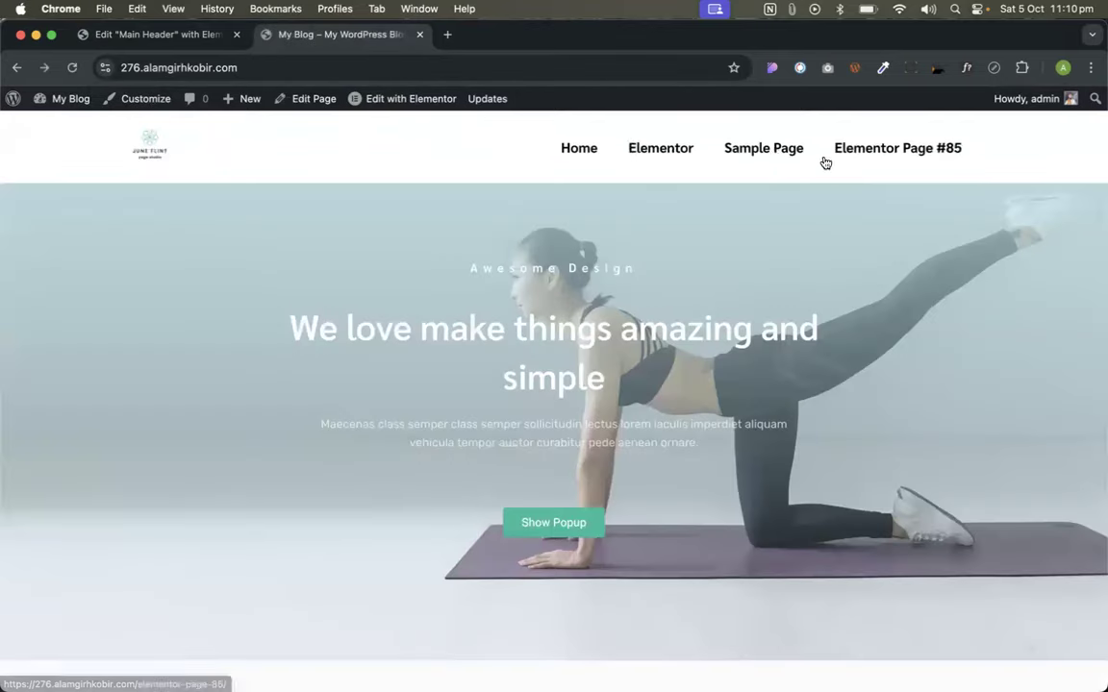
- Check the header on Sample Page and Elementor Page #85, and go back to Home through the logo
click(770, 148)
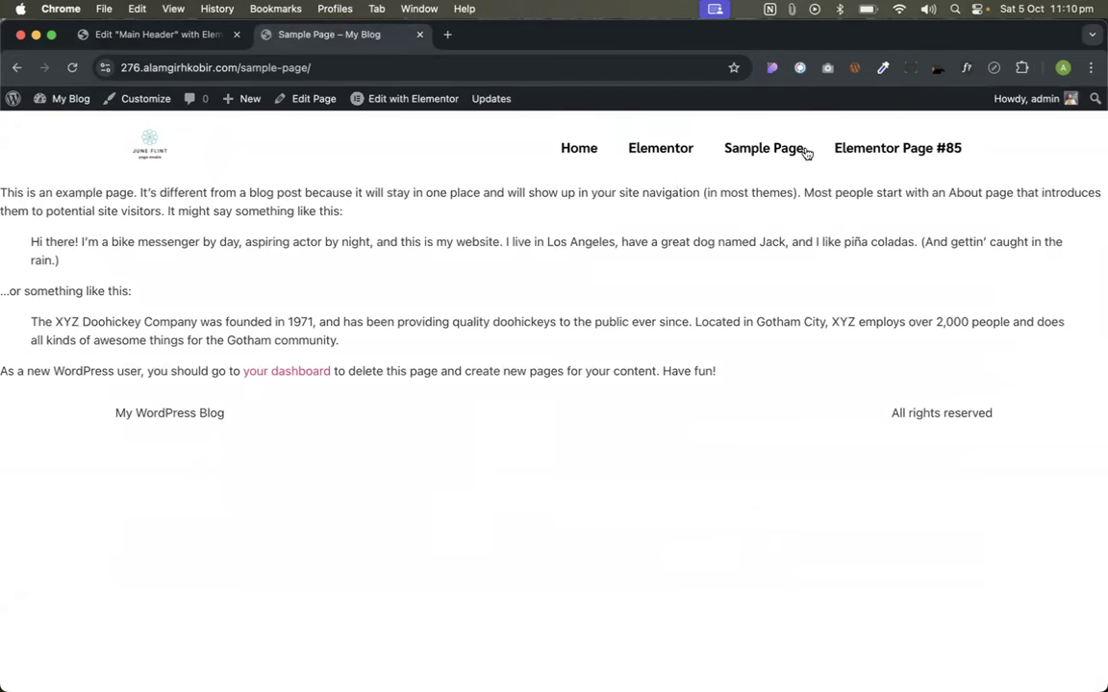
click(874, 156)
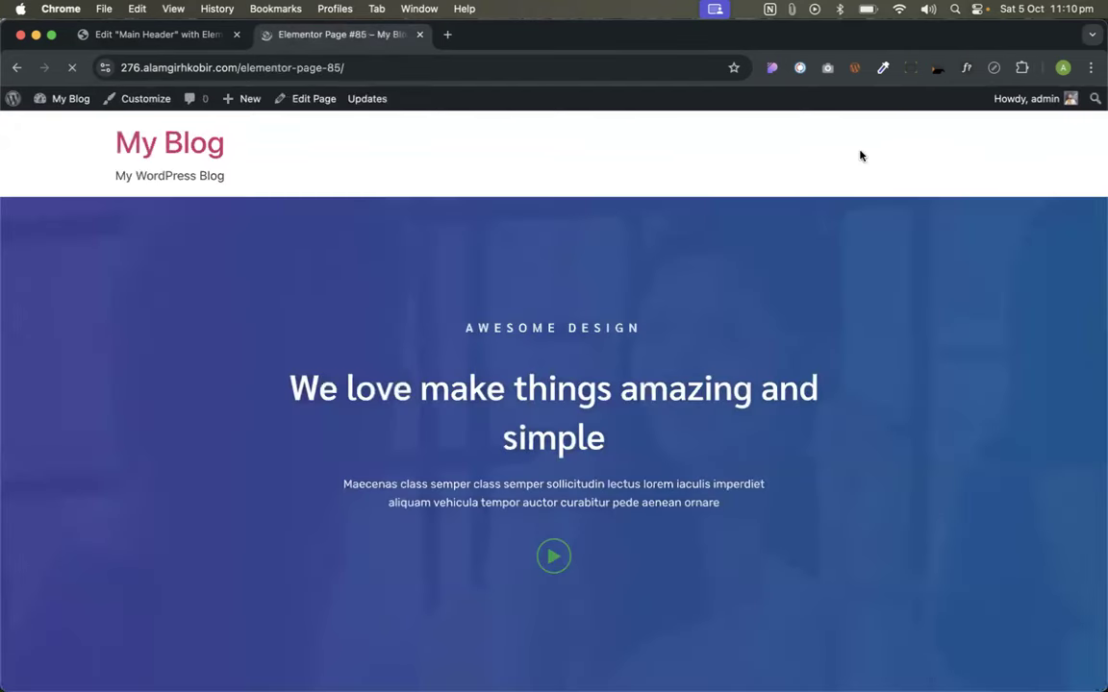
scroll(610, 296, down, 10)
scroll(606, 269, up, 10)
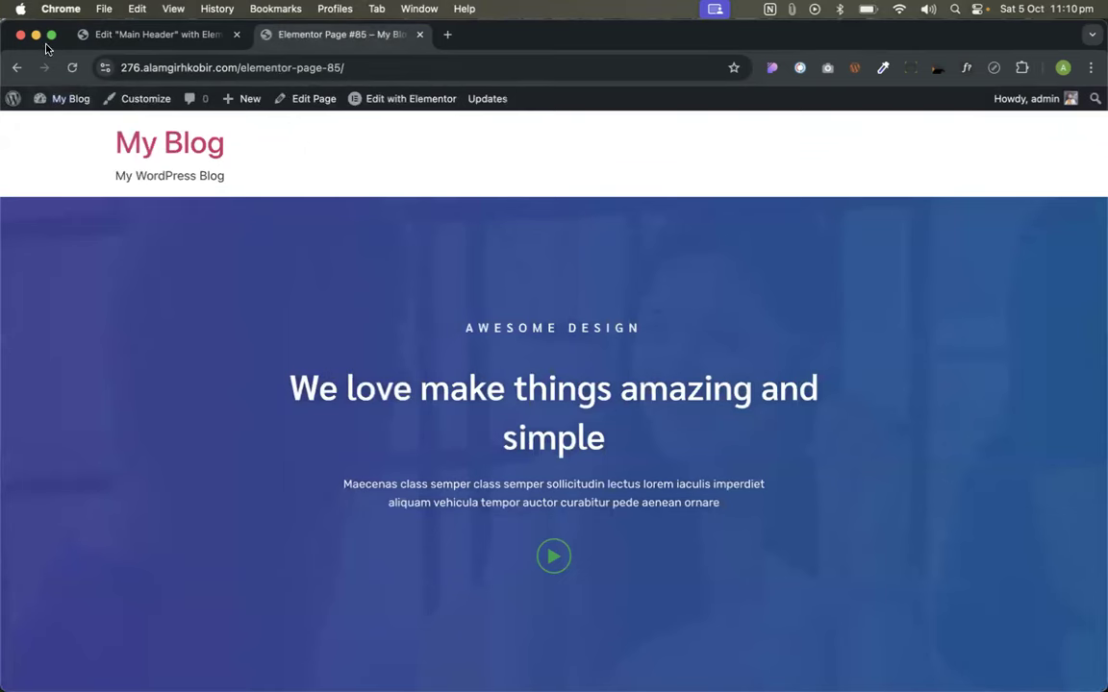
click(17, 65)
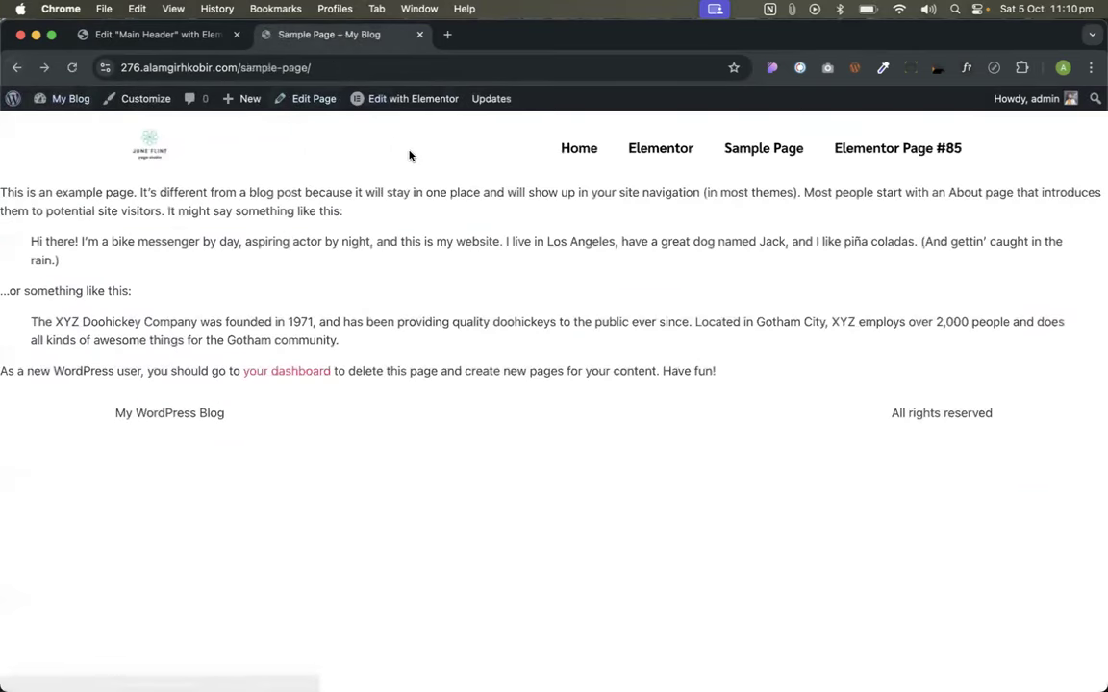
click(148, 143)
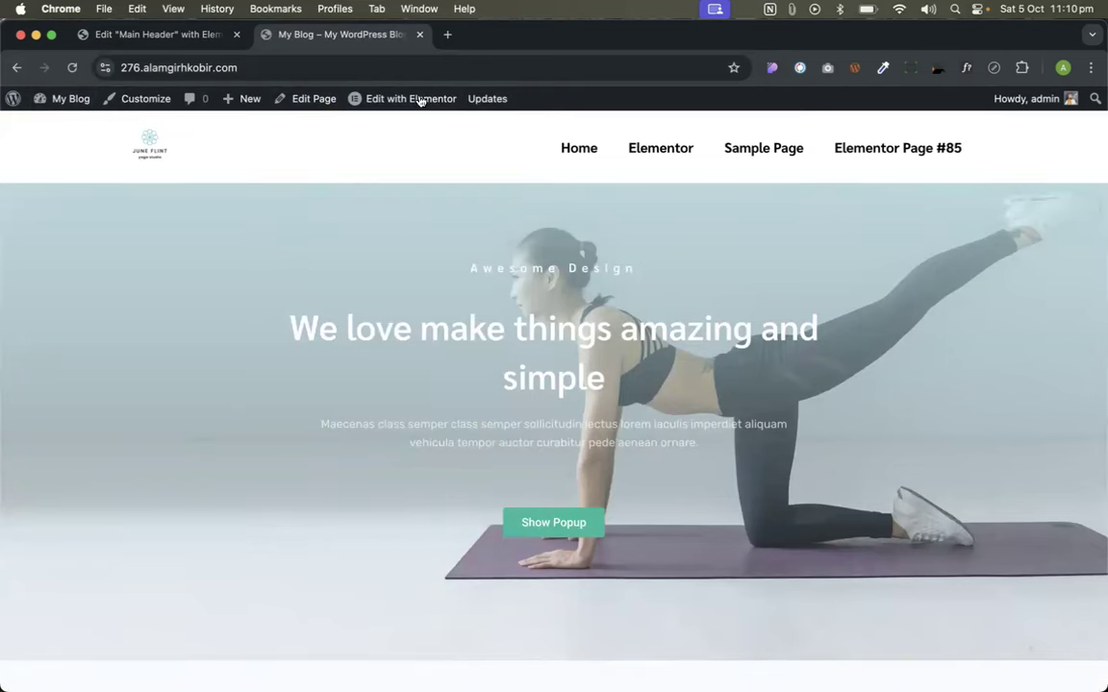
- Reopen Main Header's display conditions and replace the Home and Sample Page conditions with Include Entire Site
click(143, 36)
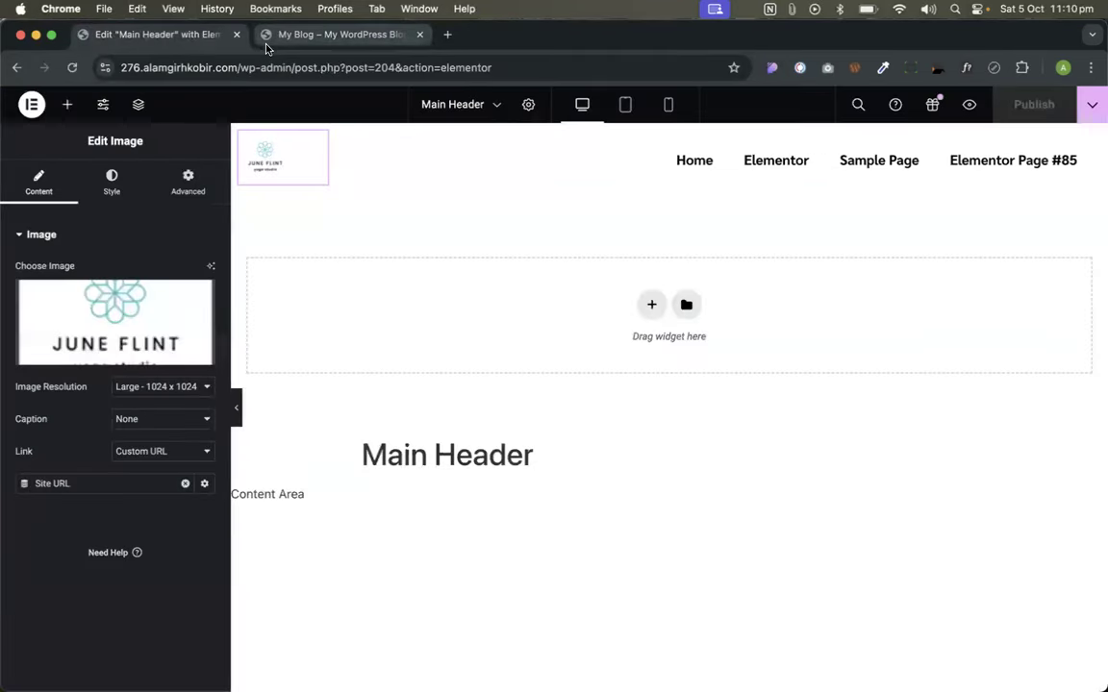
click(269, 39)
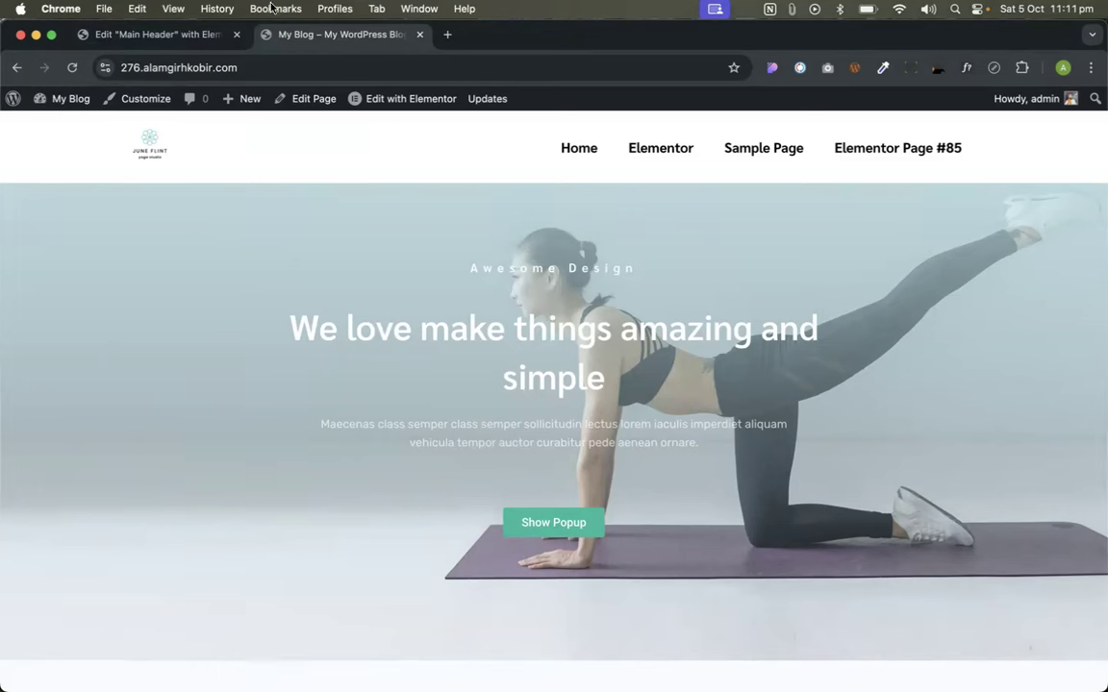
click(182, 38)
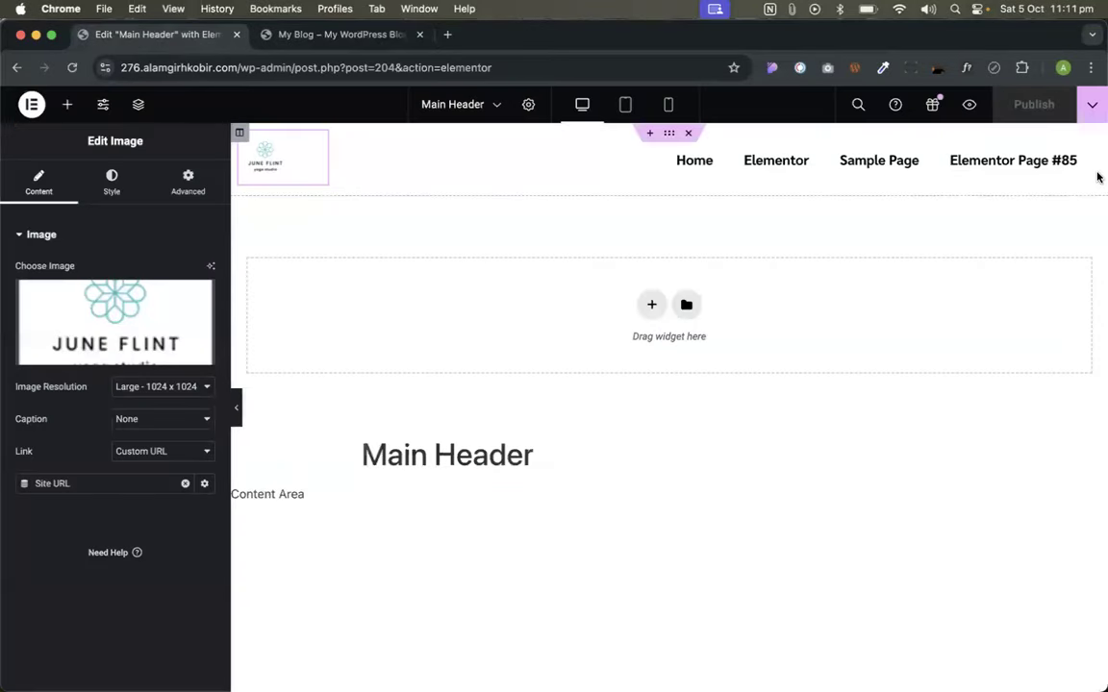
click(1095, 106)
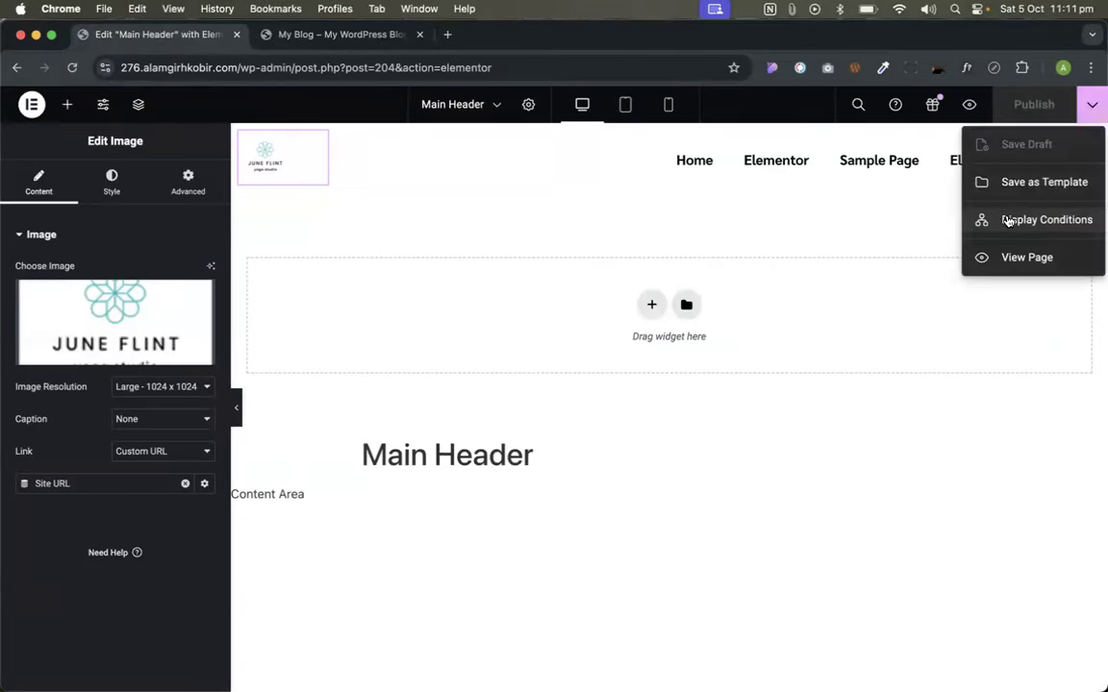
click(1009, 218)
click(816, 424)
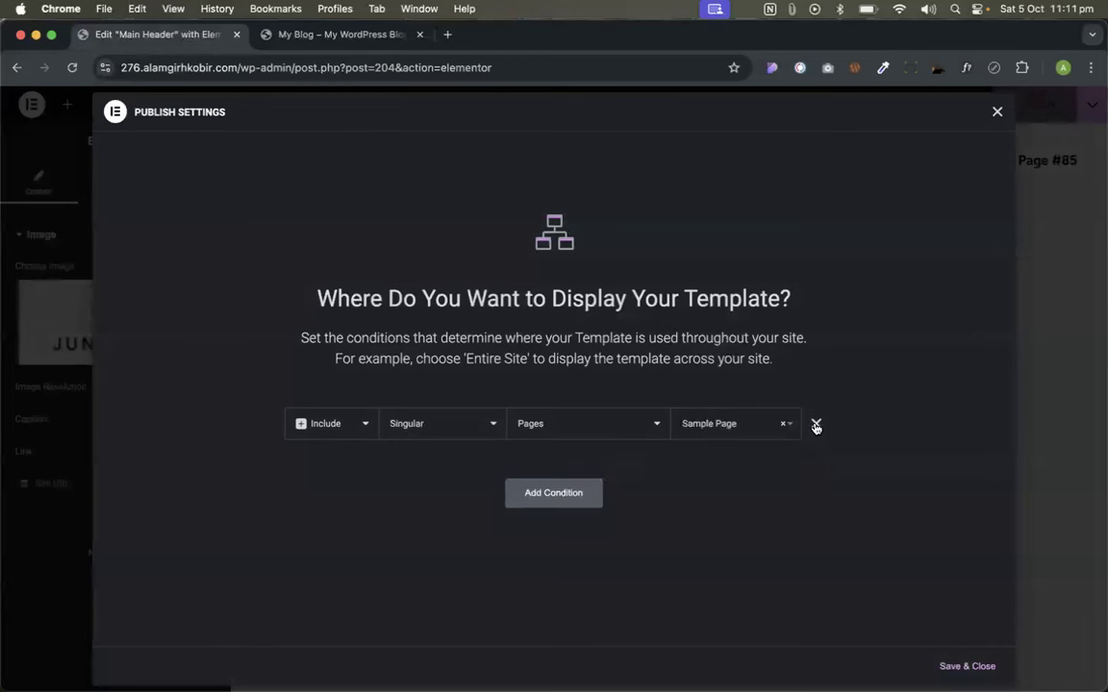
click(816, 424)
click(576, 454)
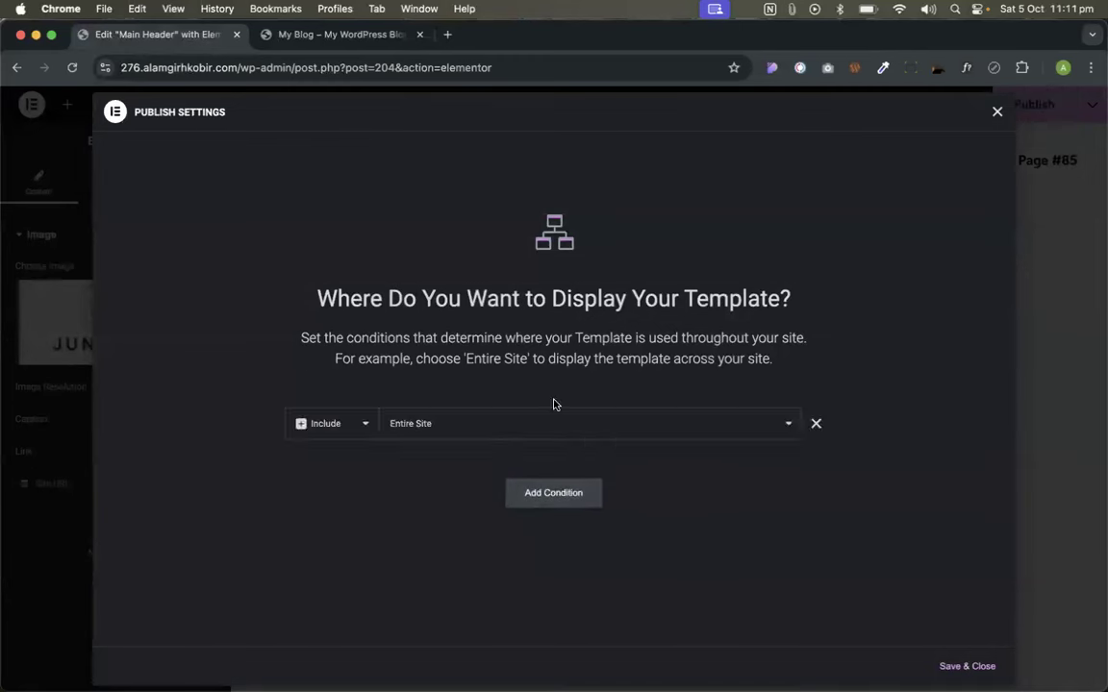
- Add a second condition below Entire Site for Singular, Pages, and select Sample Page
click(566, 508)
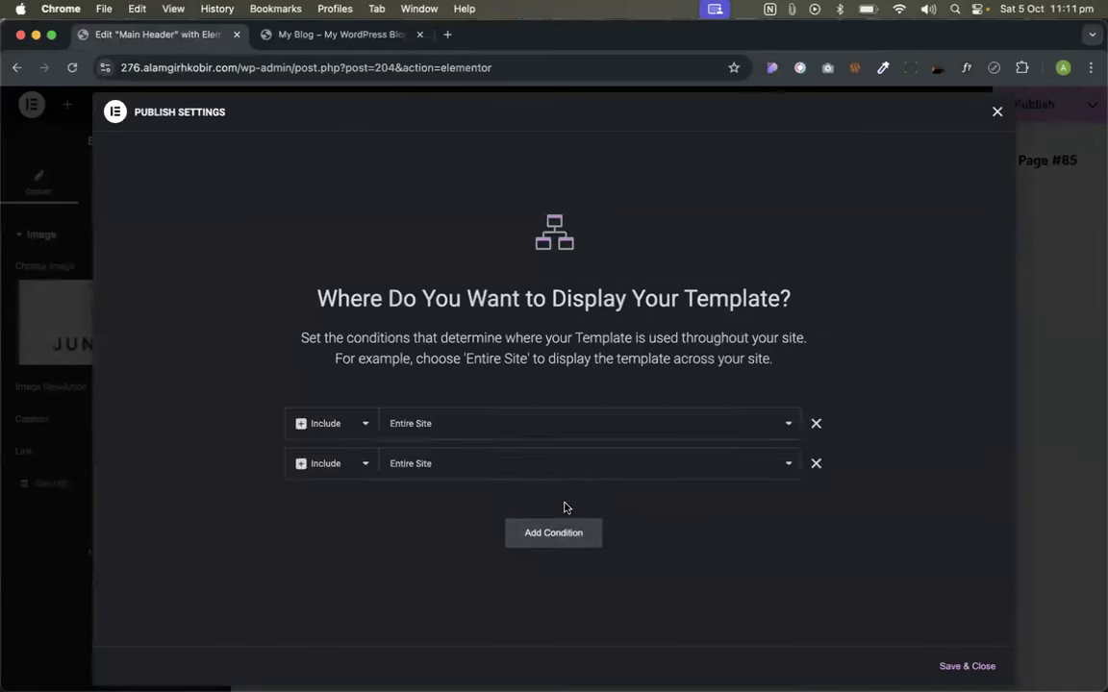
click(451, 469)
click(438, 499)
click(611, 464)
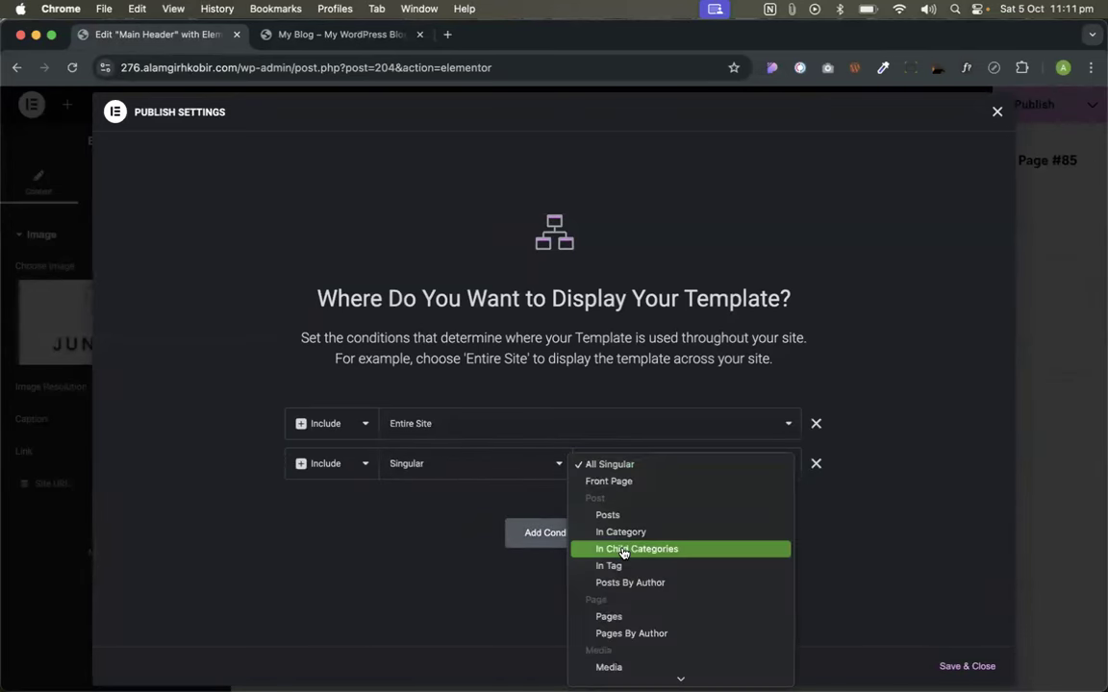
click(610, 619)
click(757, 468)
text(sample)
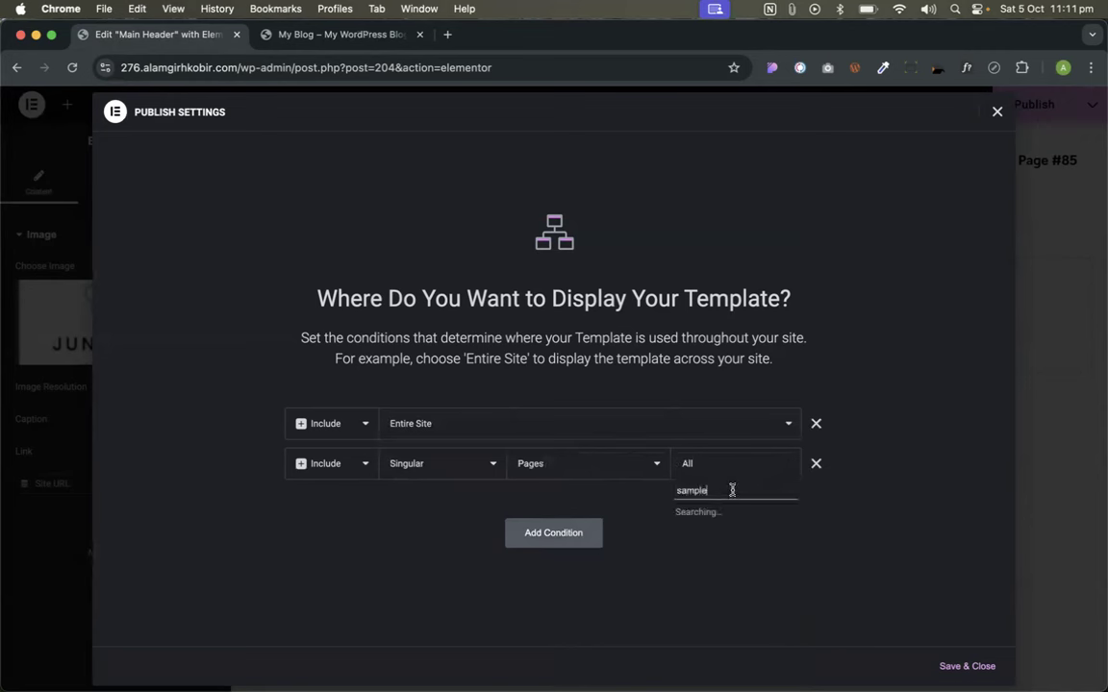
click(708, 513)
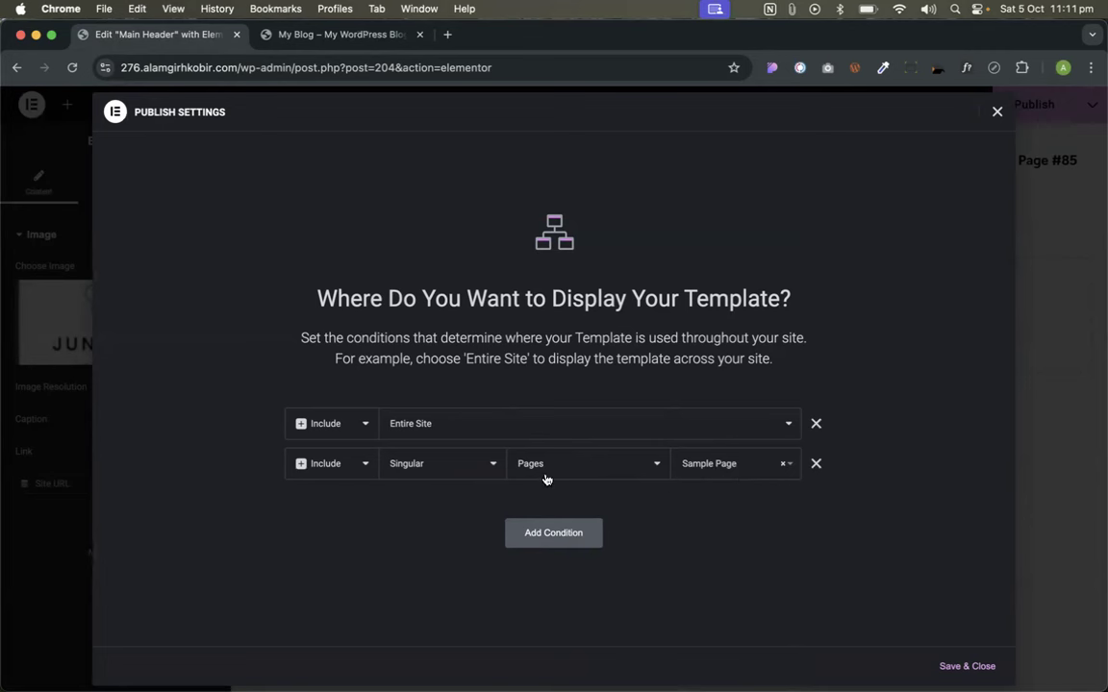
- Switch the Sample Page condition to Exclude and save the display conditions
click(325, 466)
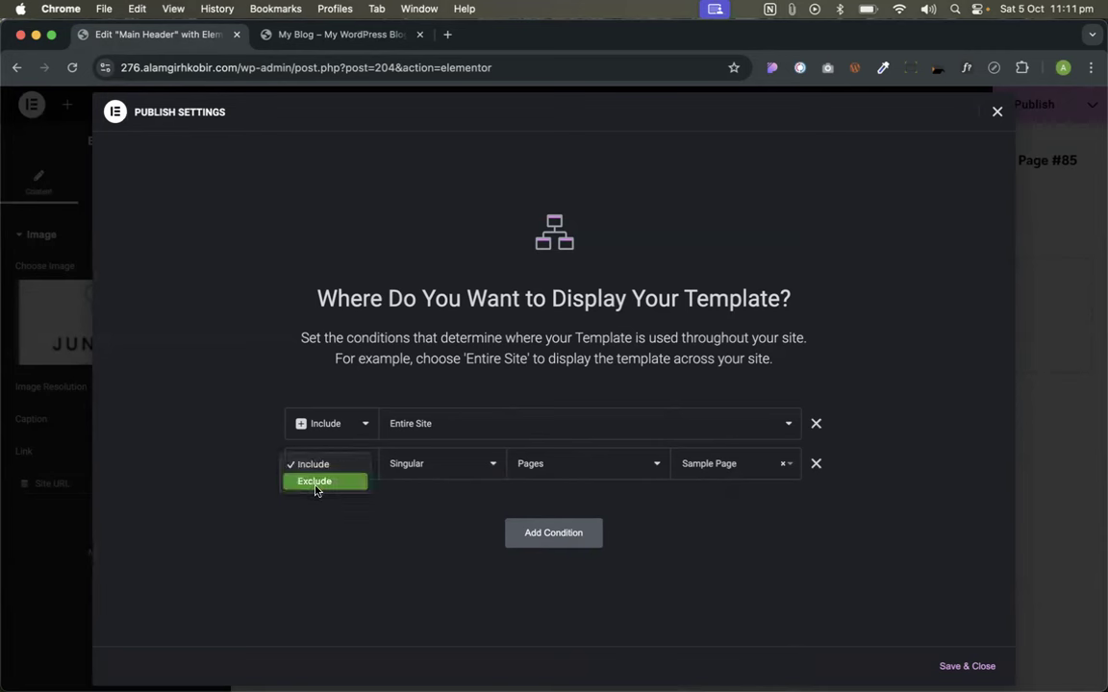
click(315, 486)
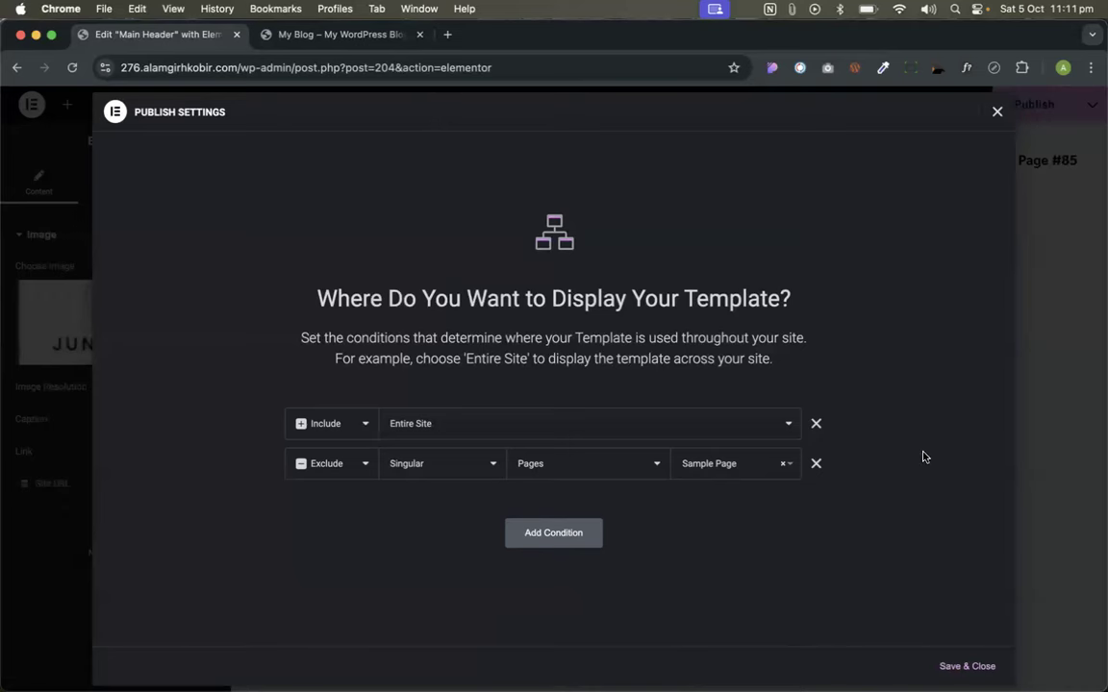
click(969, 665)
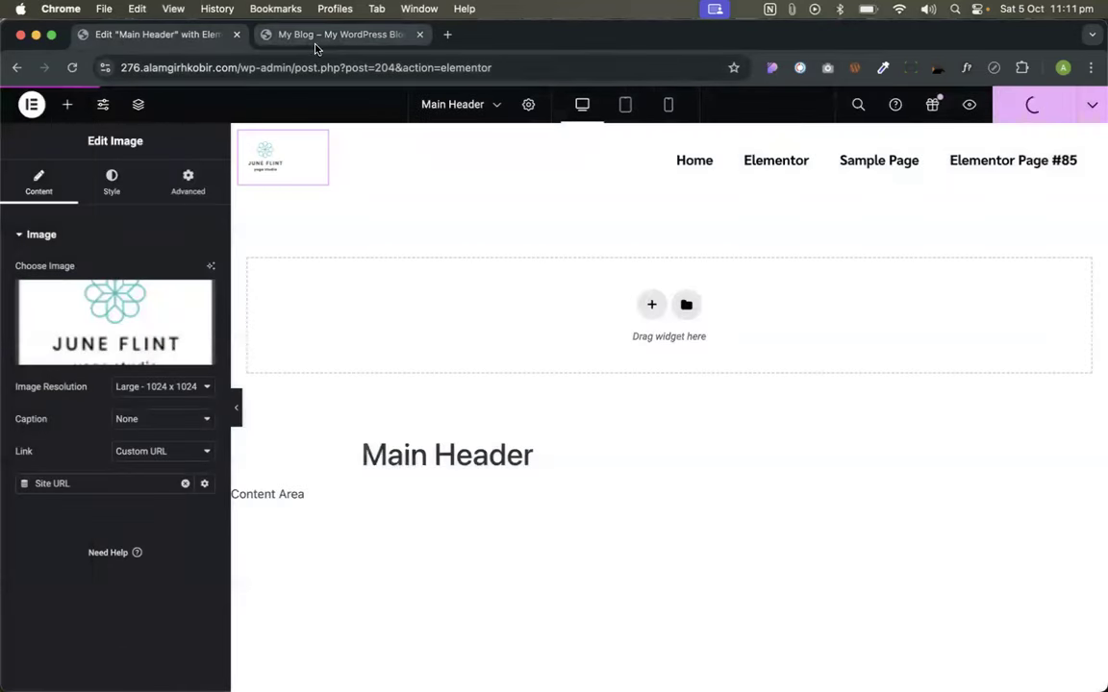
- Check the header on the live site's Home, Elementor, Elementor Page #85 and Sample Page
click(308, 39)
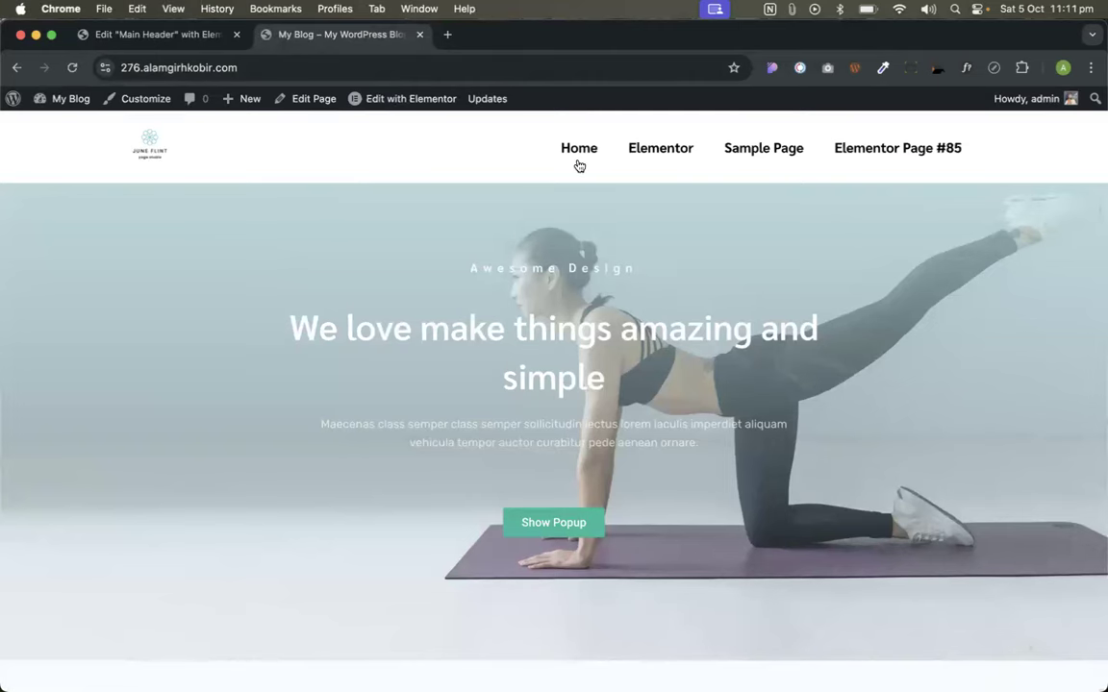
click(661, 154)
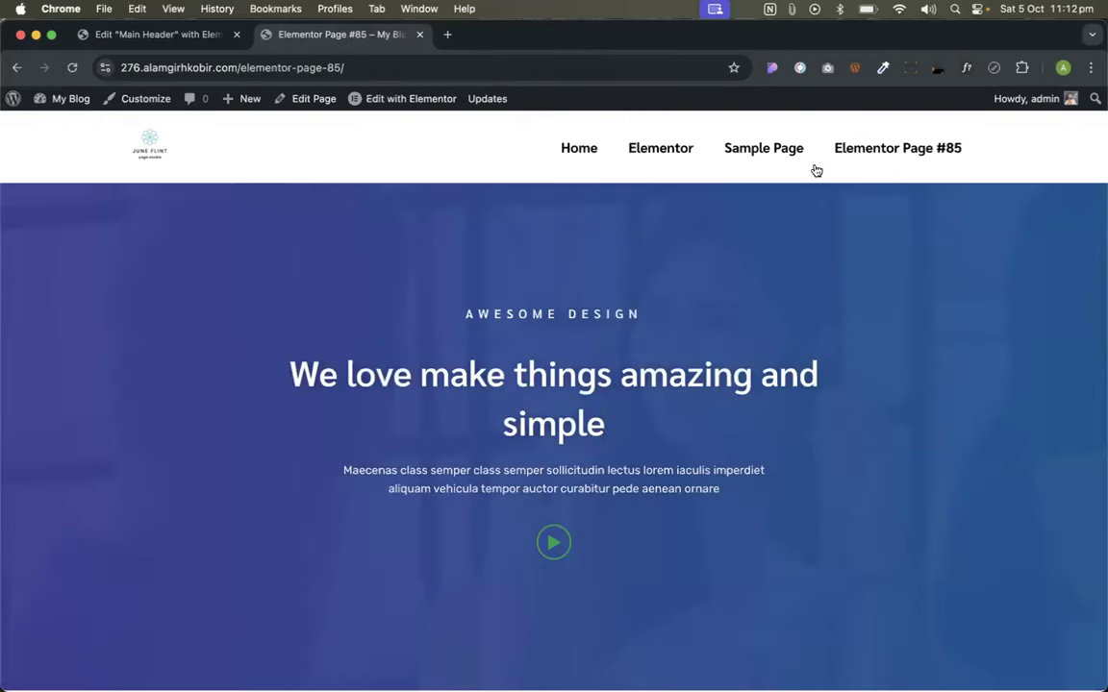
click(759, 151)
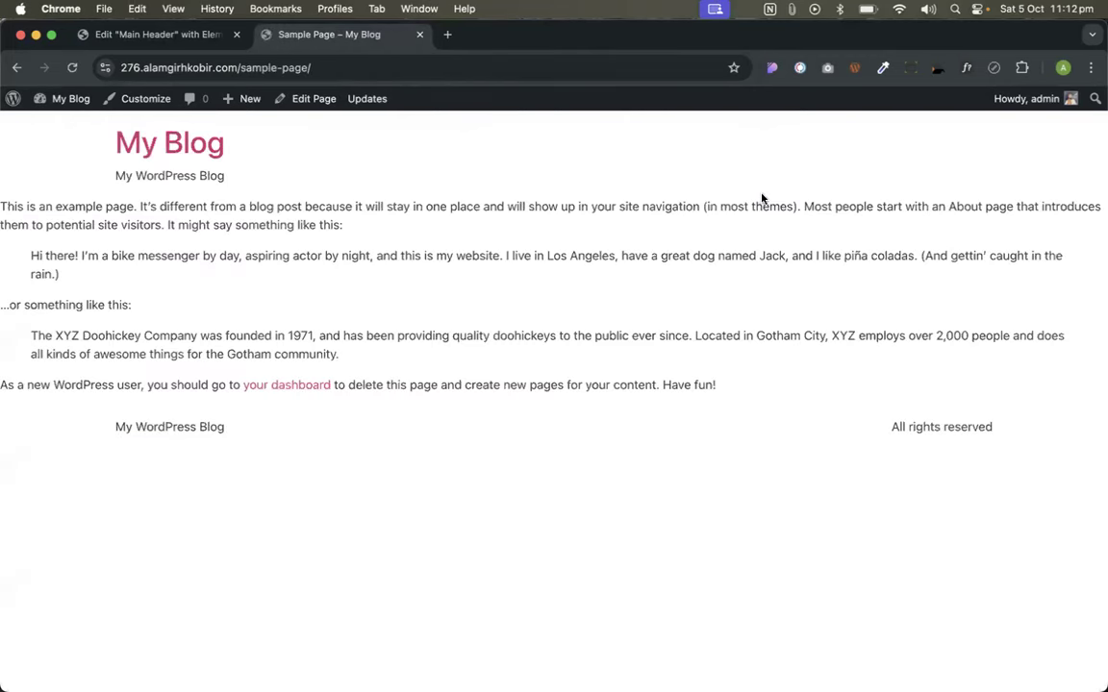
- Return to the live site's home page and close the separate Main Header editor
click(132, 145)
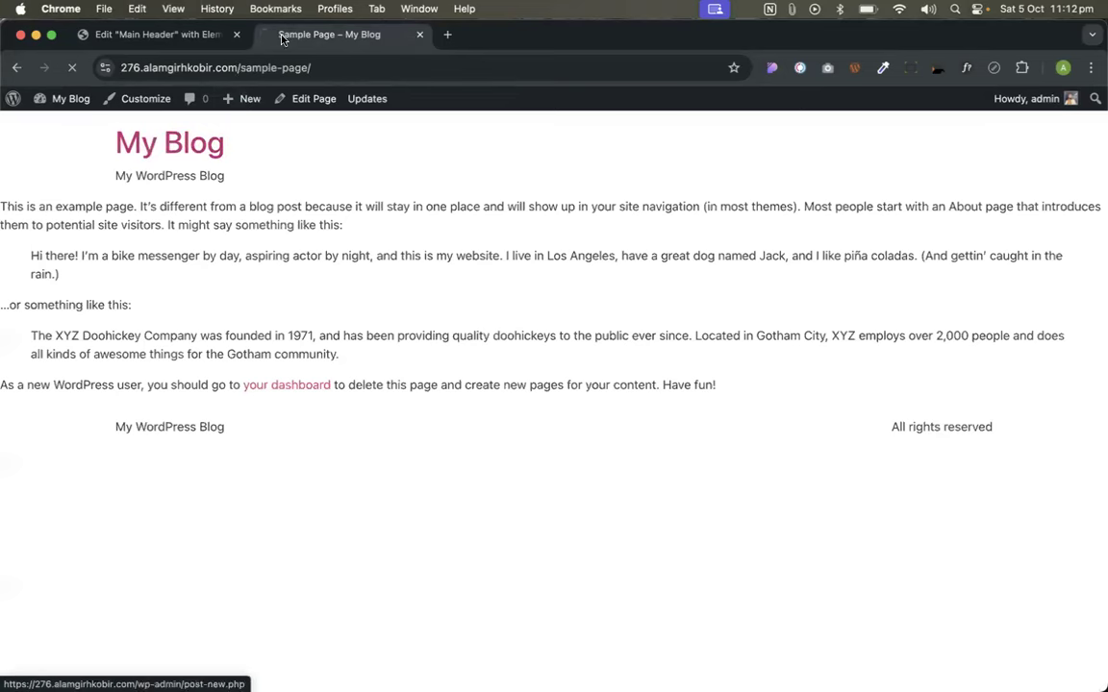
click(171, 29)
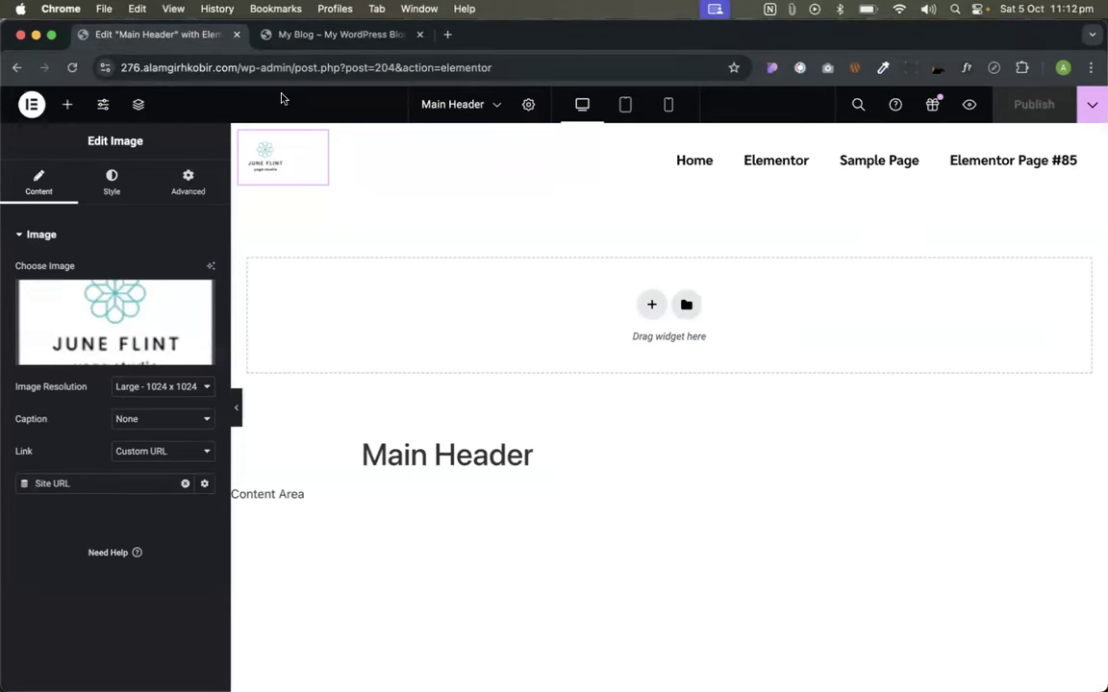
click(260, 38)
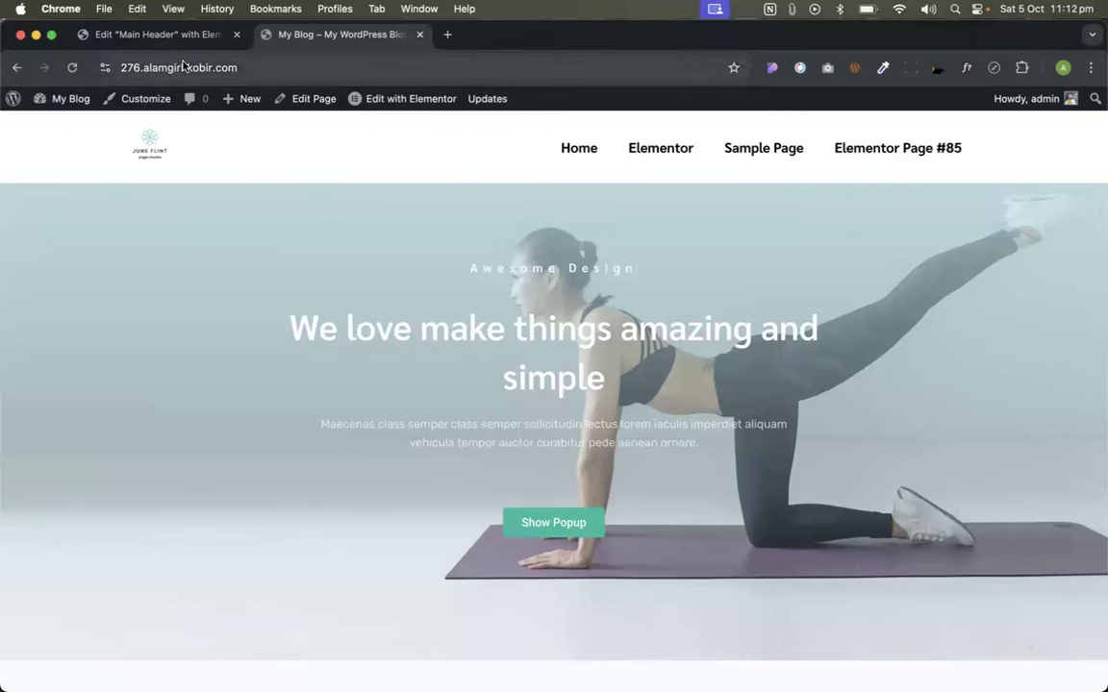
click(238, 31)
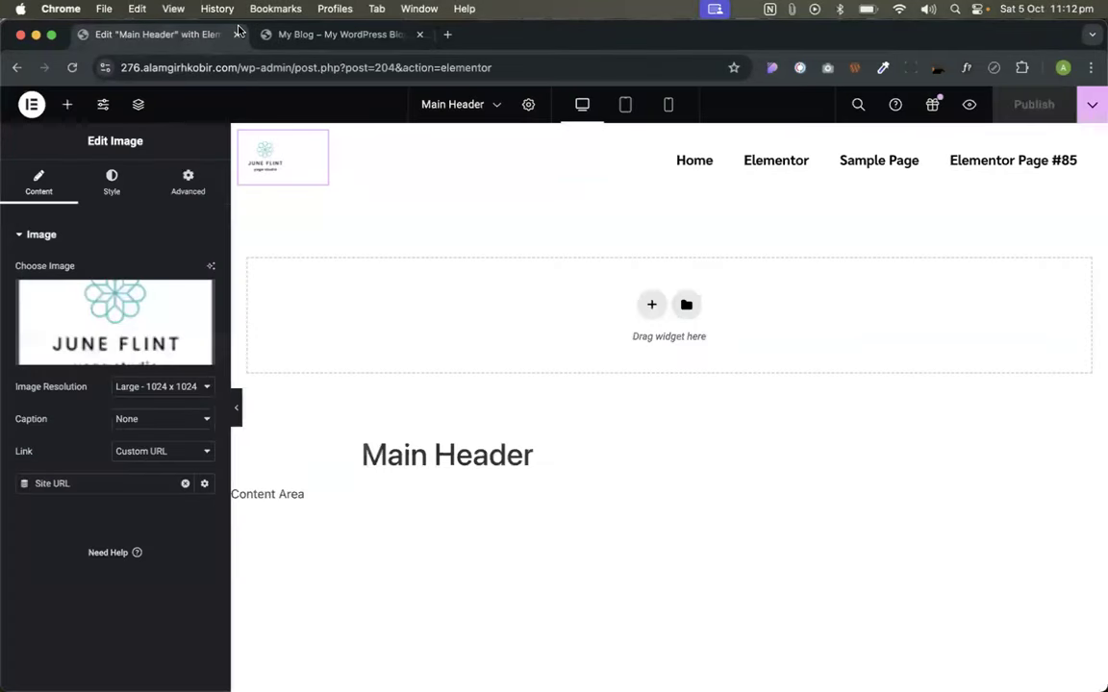
click(236, 34)
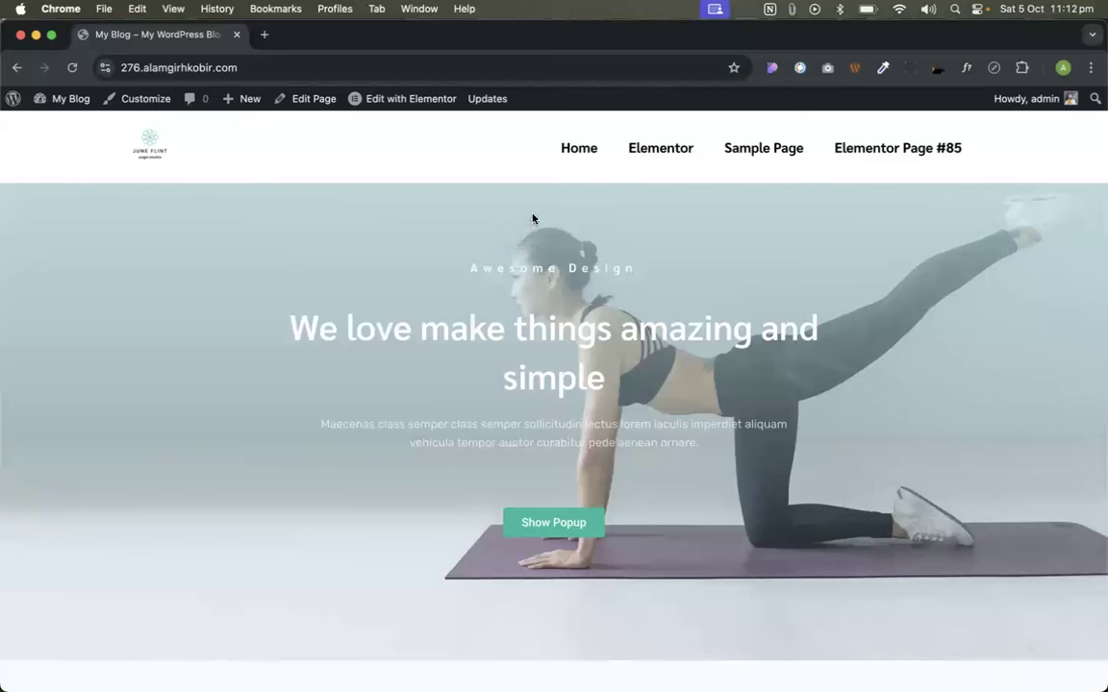
- Open Main Header in Elementor directly from the live home page, and go back to the home page
mouse_move(395, 104)
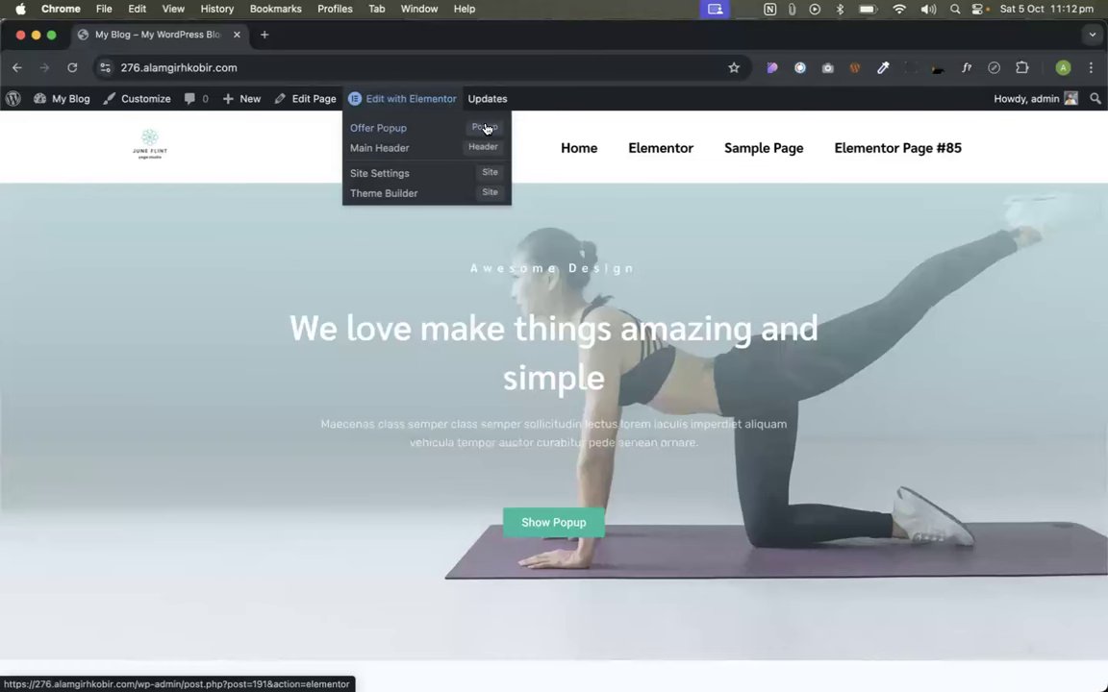
click(376, 151)
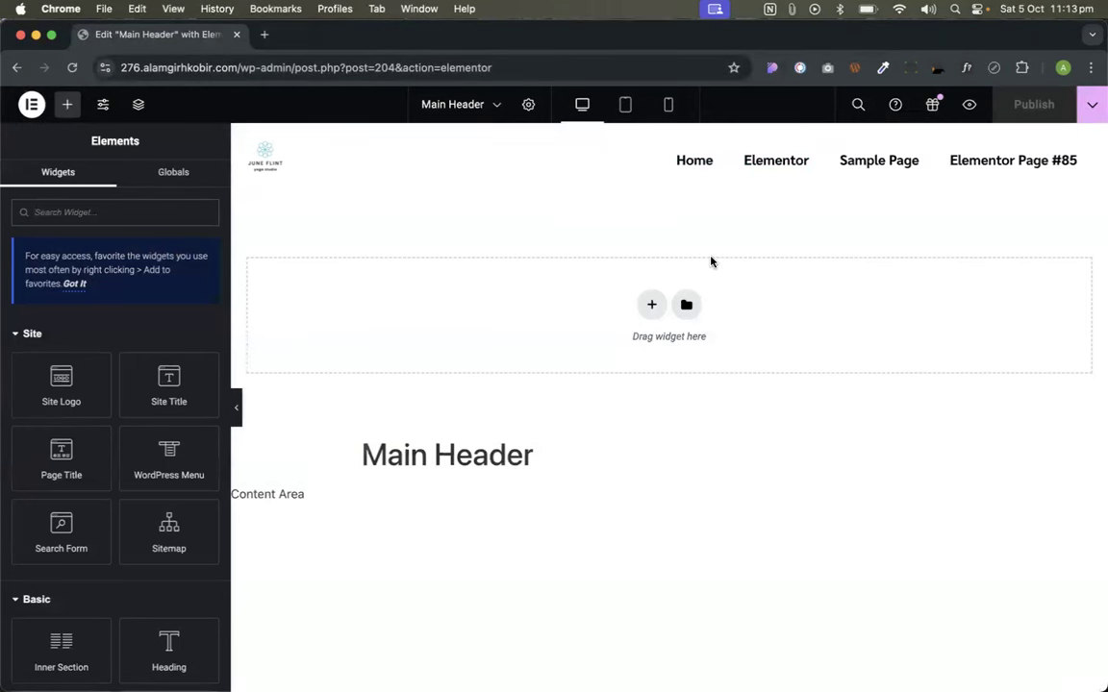
click(19, 67)
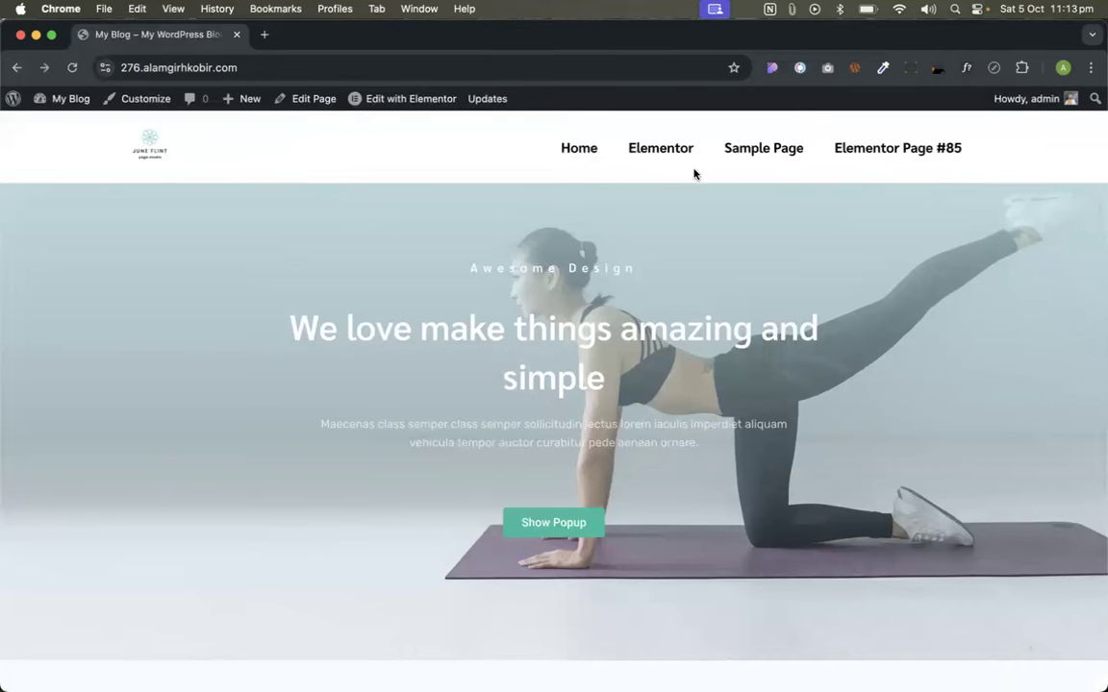
- Open the Home page in Elementor and look through its sections beneath the header
click(410, 99)
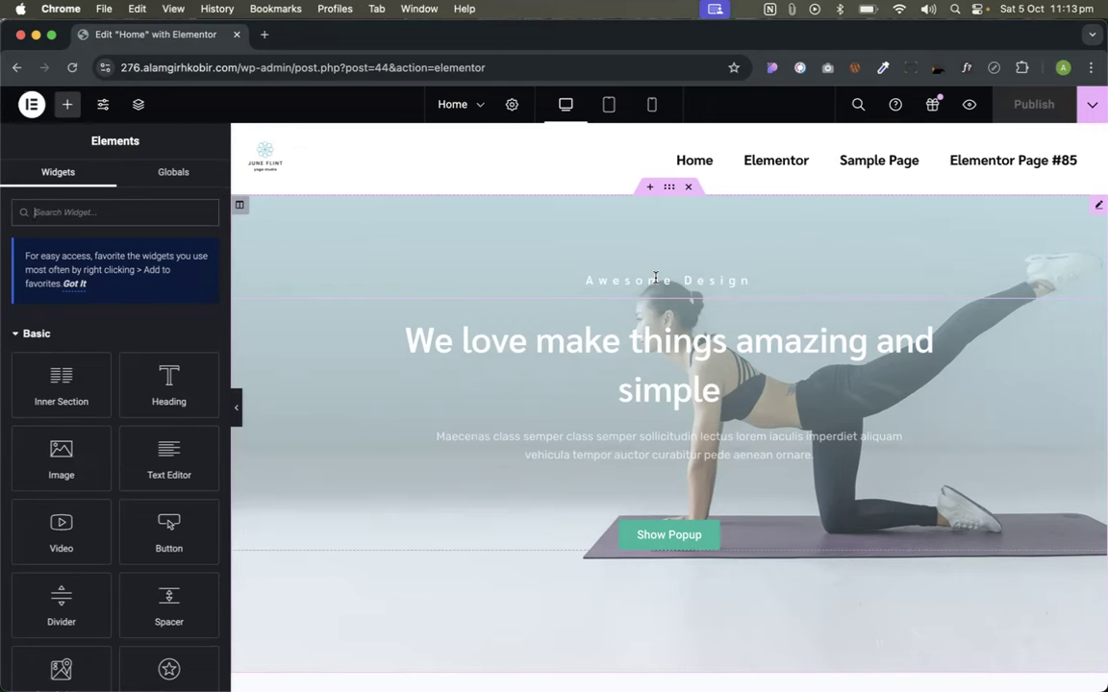
scroll(663, 318, down, 5)
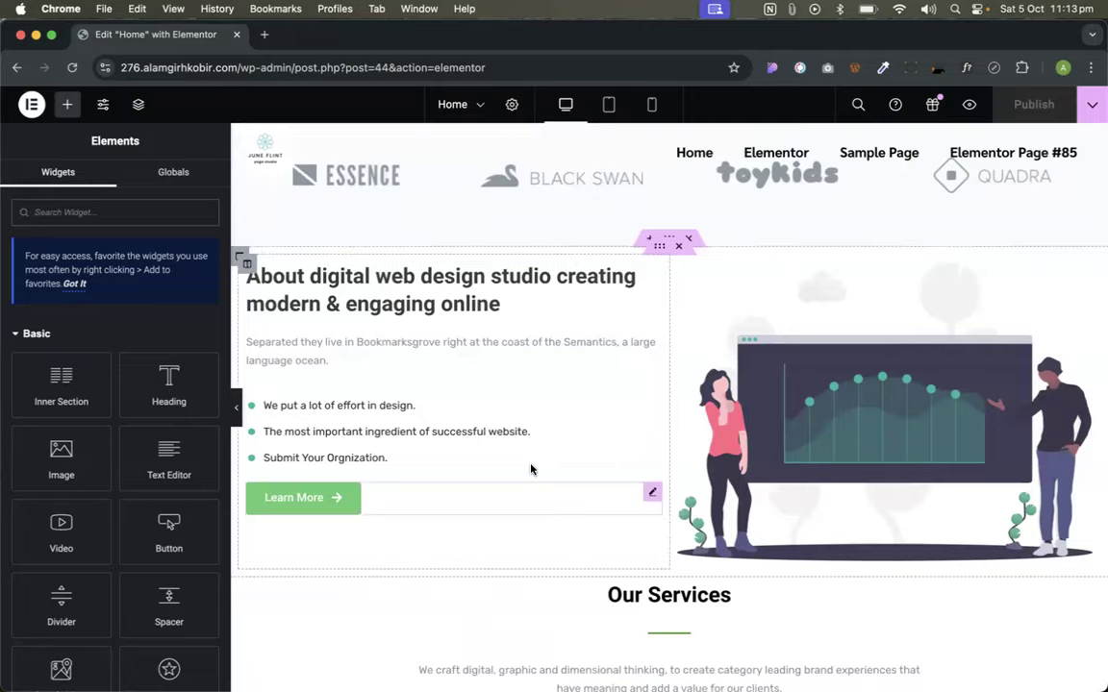
scroll(533, 466, up, 6)
scroll(551, 439, down, 5)
scroll(551, 440, down, 5)
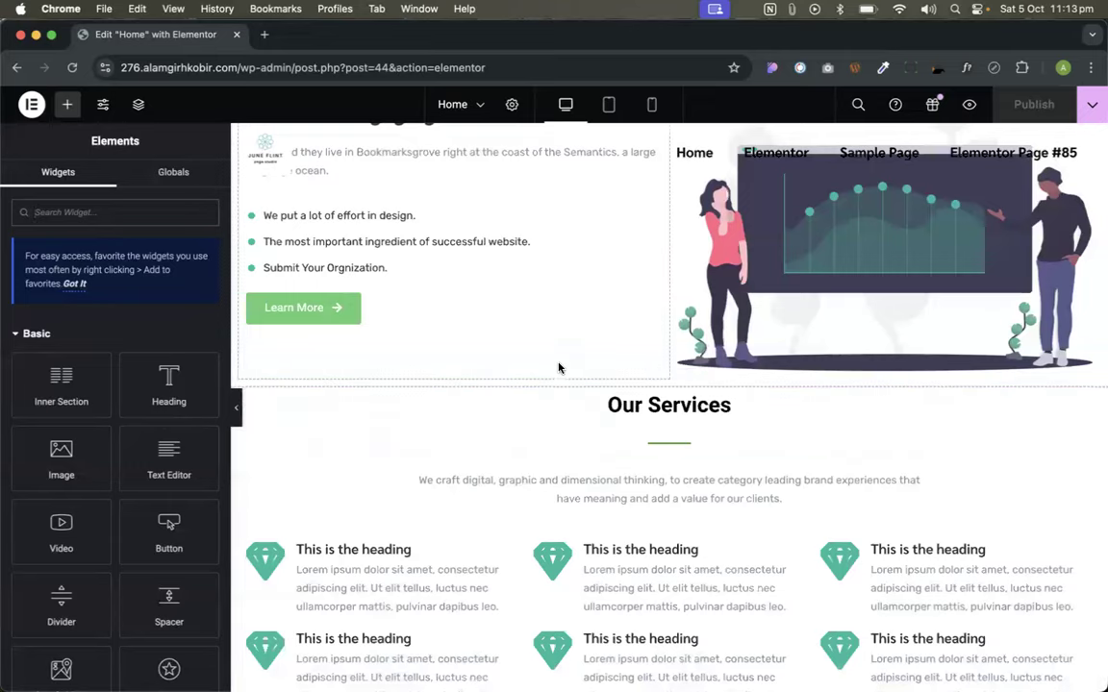
scroll(559, 367, up, 10)
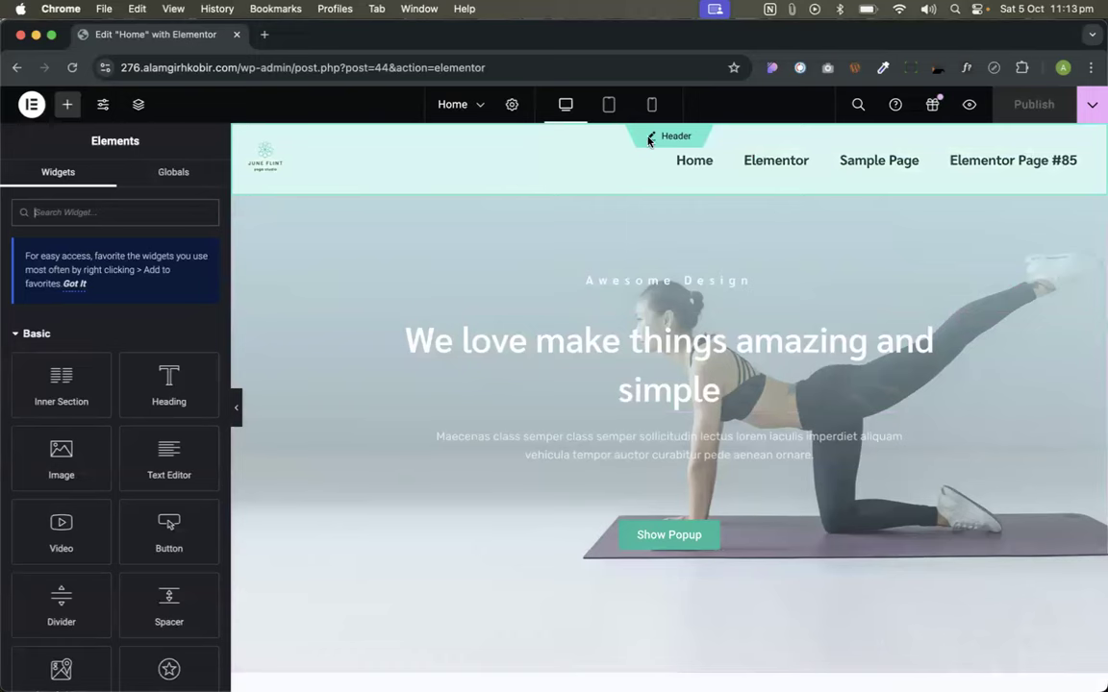
- Switch from the Home page to editing its header, return to the page and view its footer area
click(669, 136)
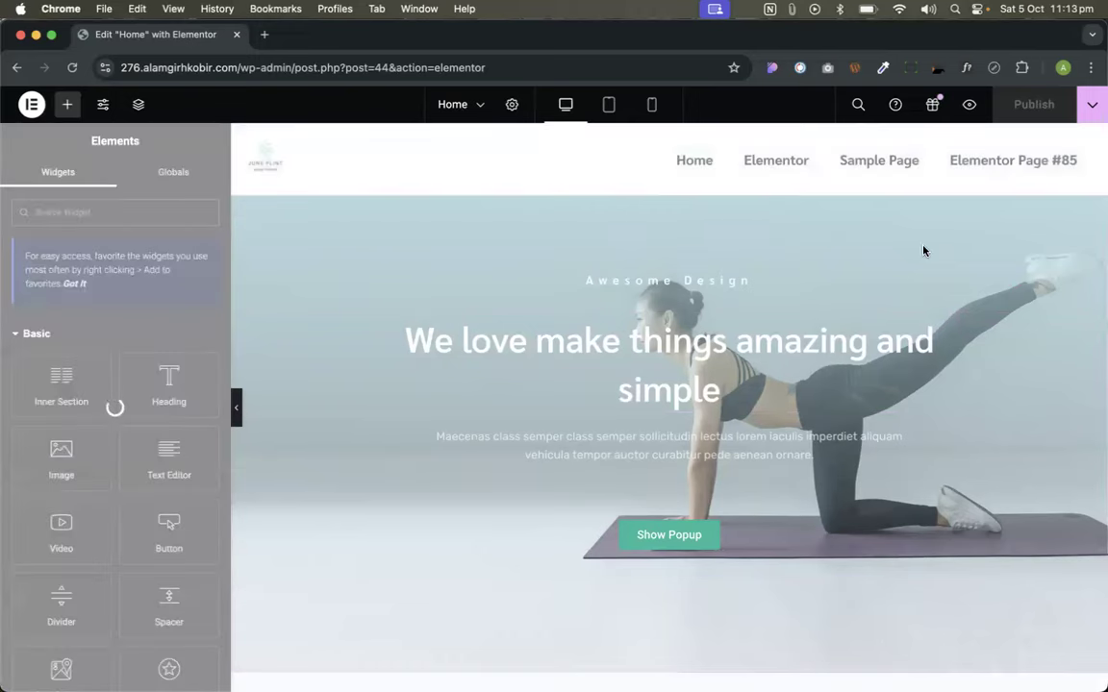
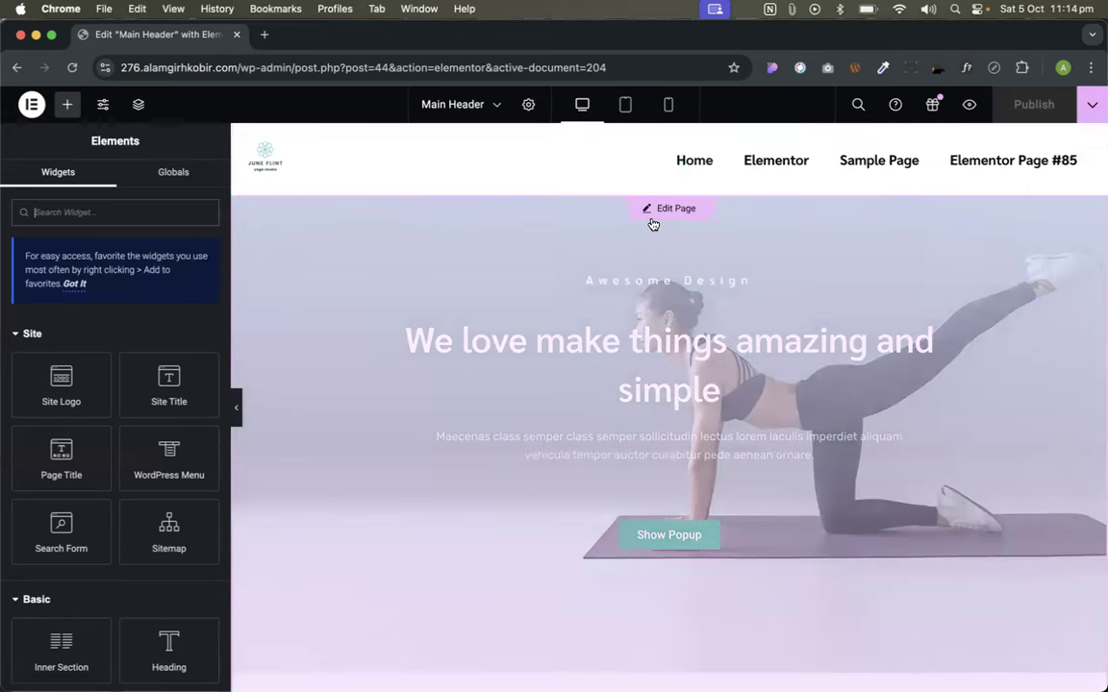
click(662, 212)
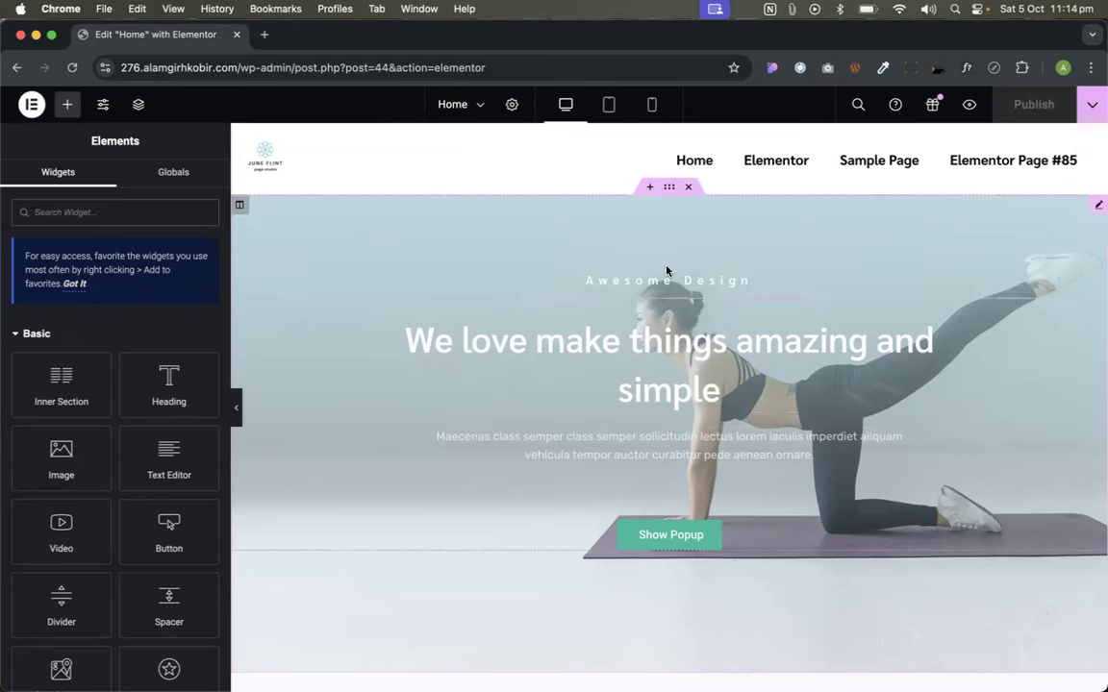
scroll(689, 329, down, 10)
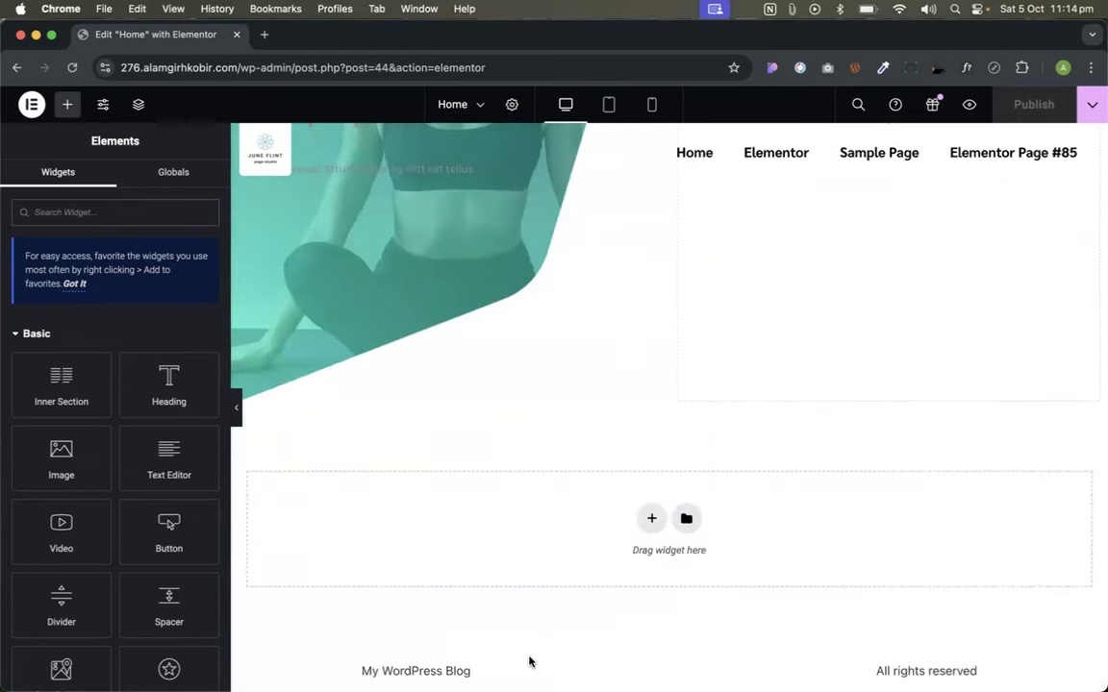
- Exit Elementor's Home page editor to WordPress and go to the list of all pages
click(33, 106)
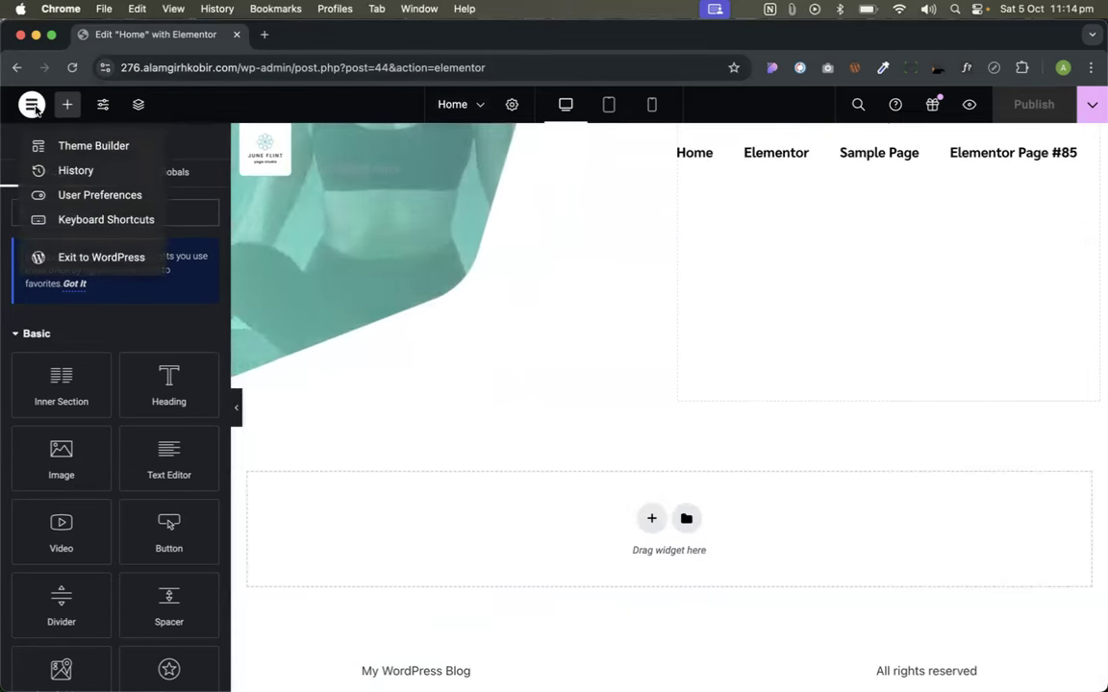
click(90, 257)
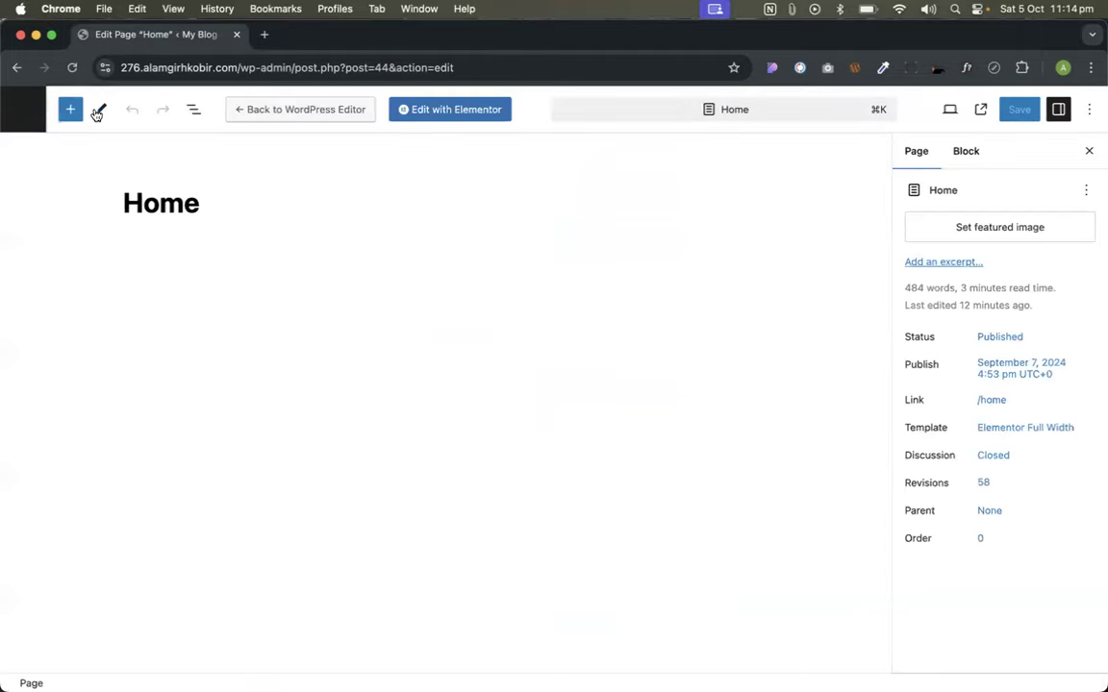
click(23, 108)
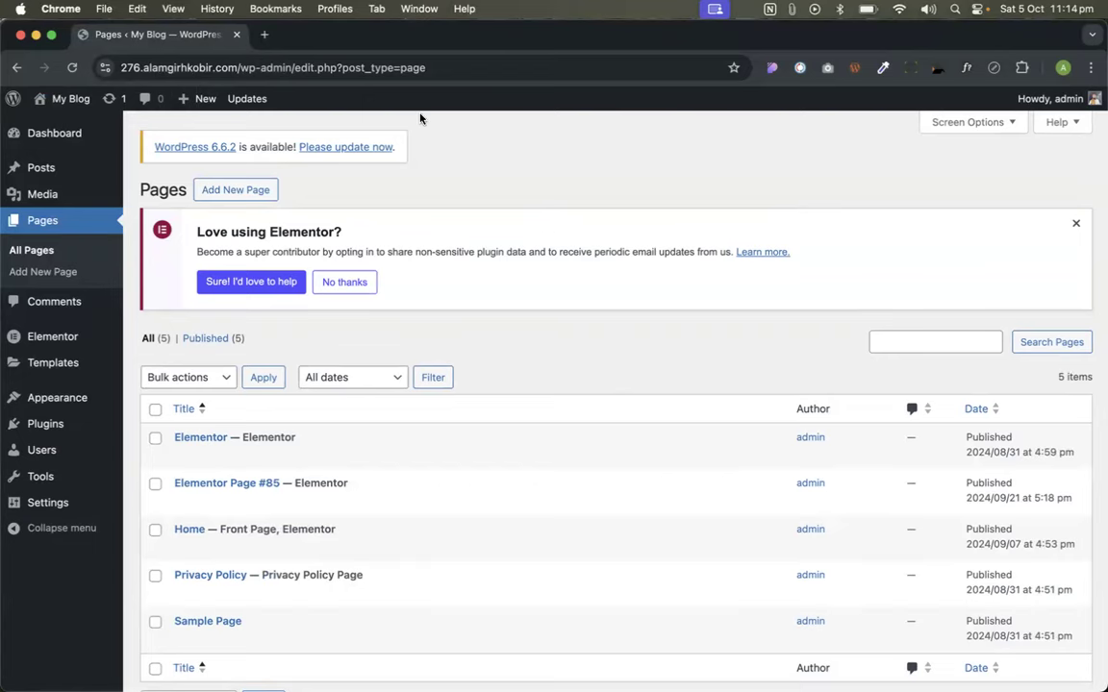
- Create a new saved template of type Footer named Main Footer
click(46, 362)
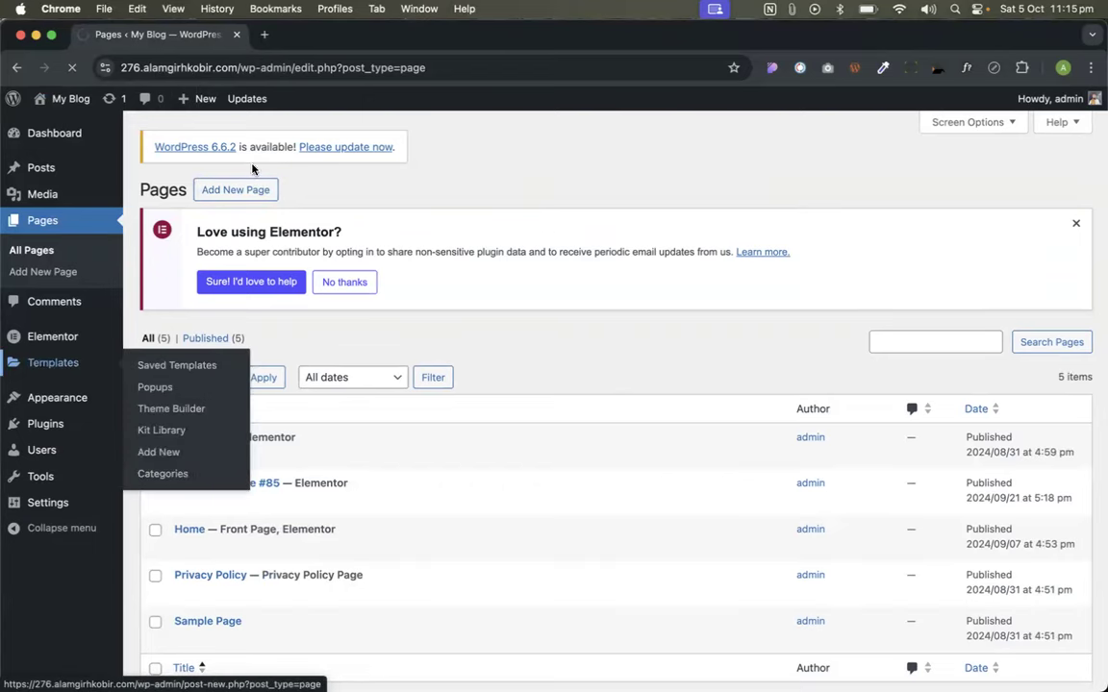
click(314, 130)
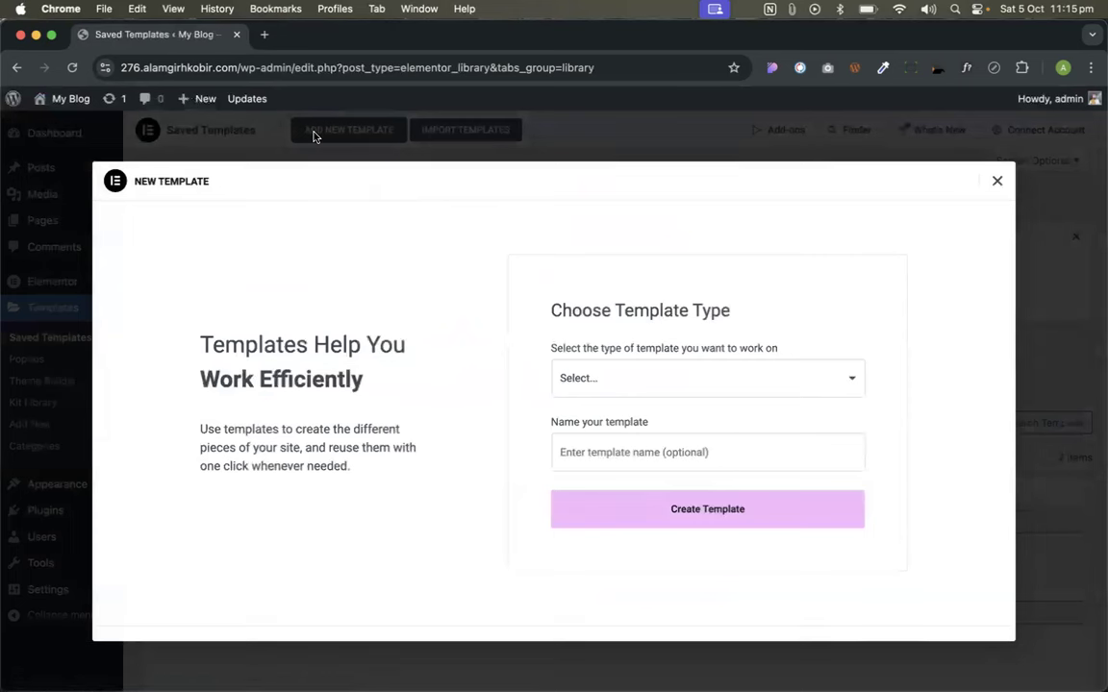
click(694, 385)
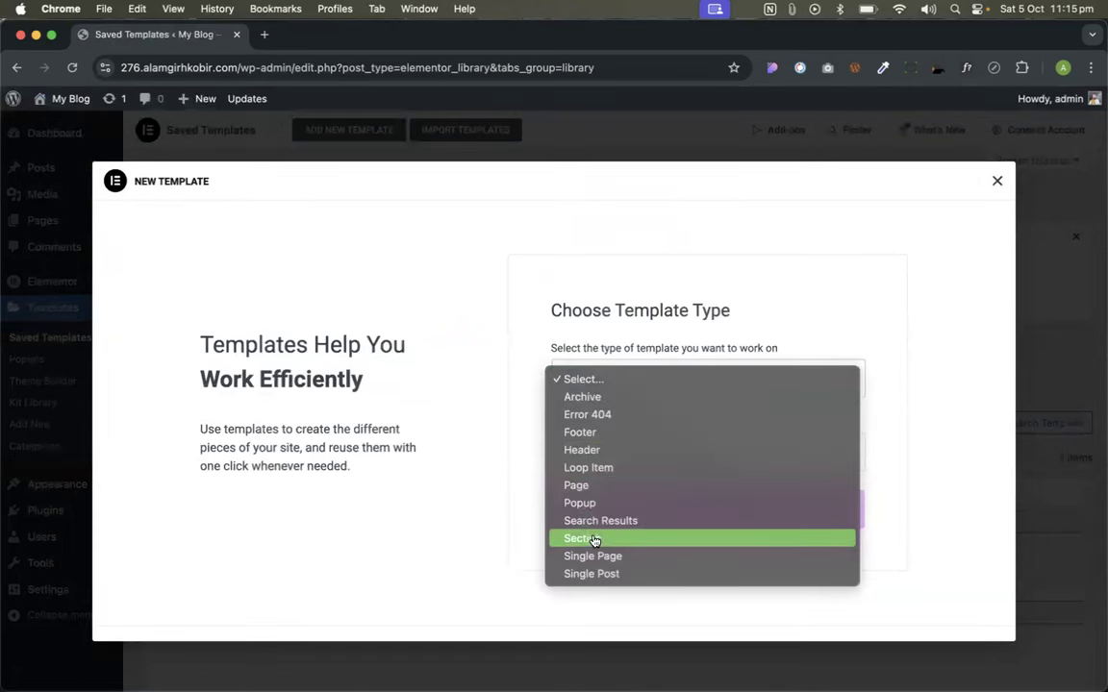
click(579, 432)
click(590, 446)
text(Main )
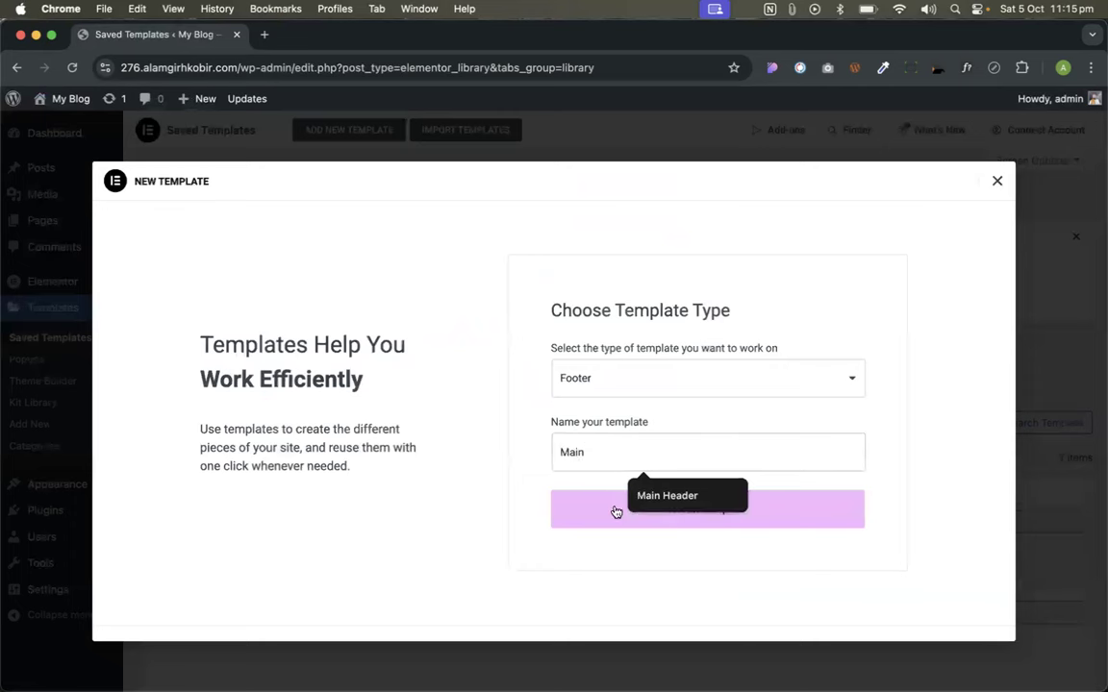
text(Footer)
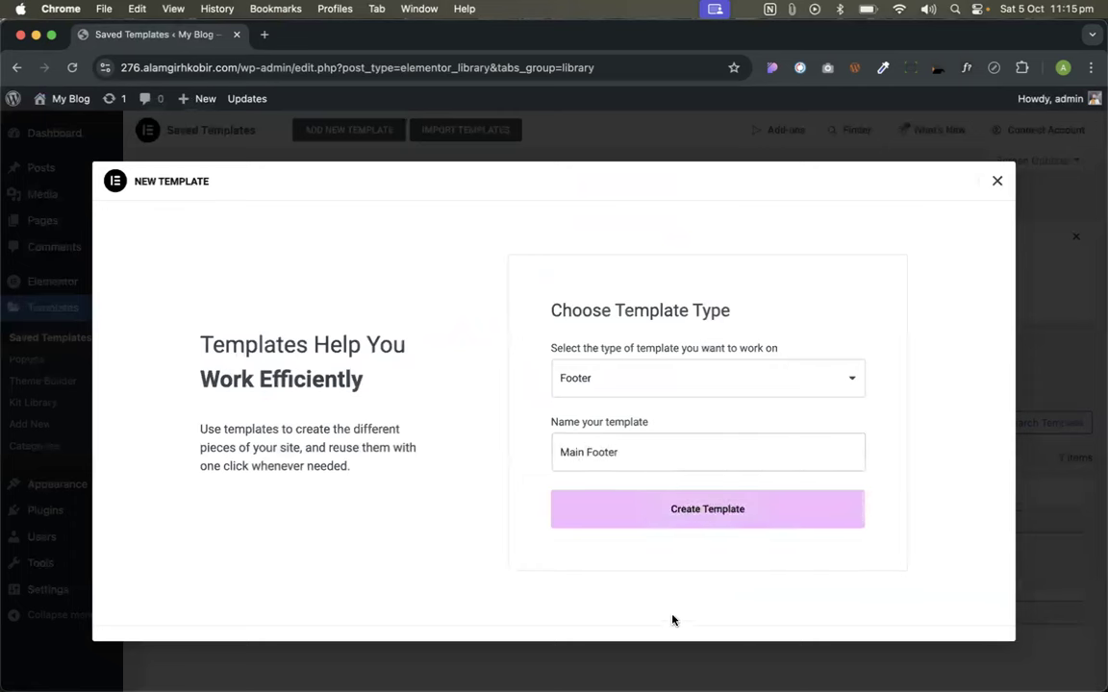
click(730, 512)
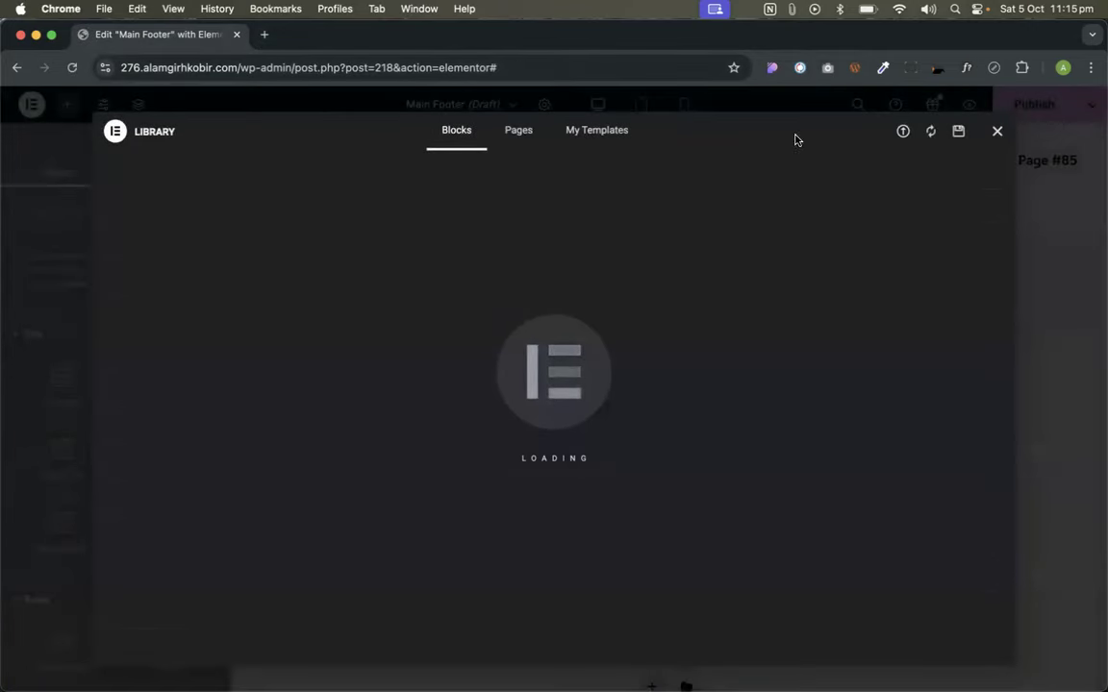
- Reopen the template library in Main Footer and choose the black "Grow with confidence" footer block for insertion
click(998, 133)
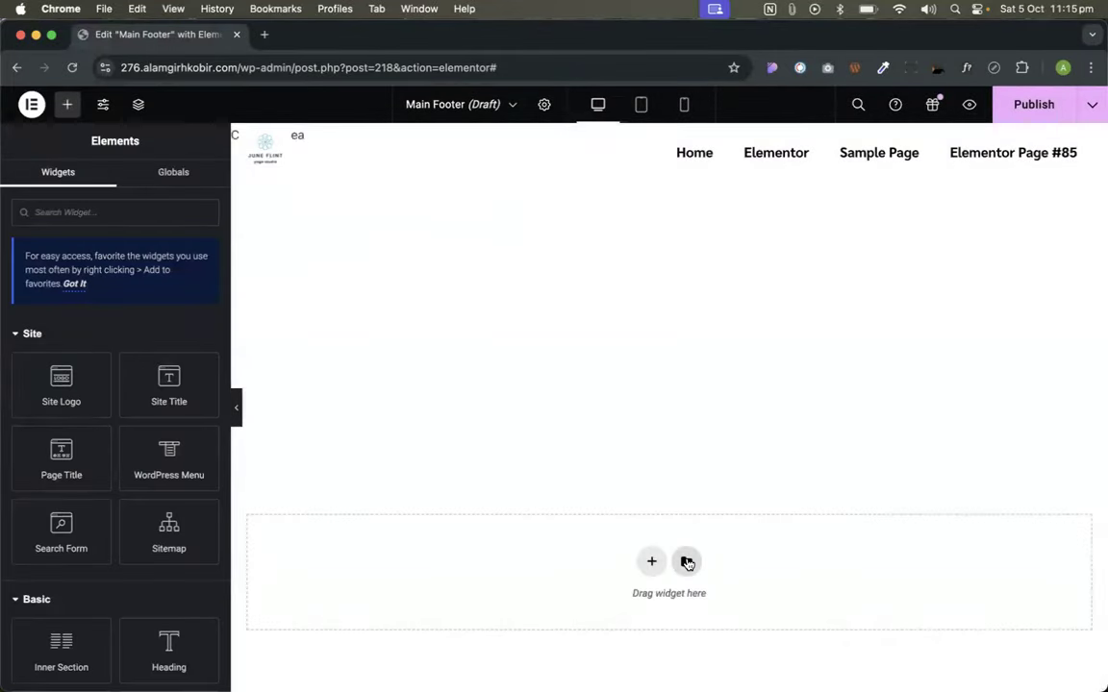
click(687, 563)
scroll(707, 423, down, 5)
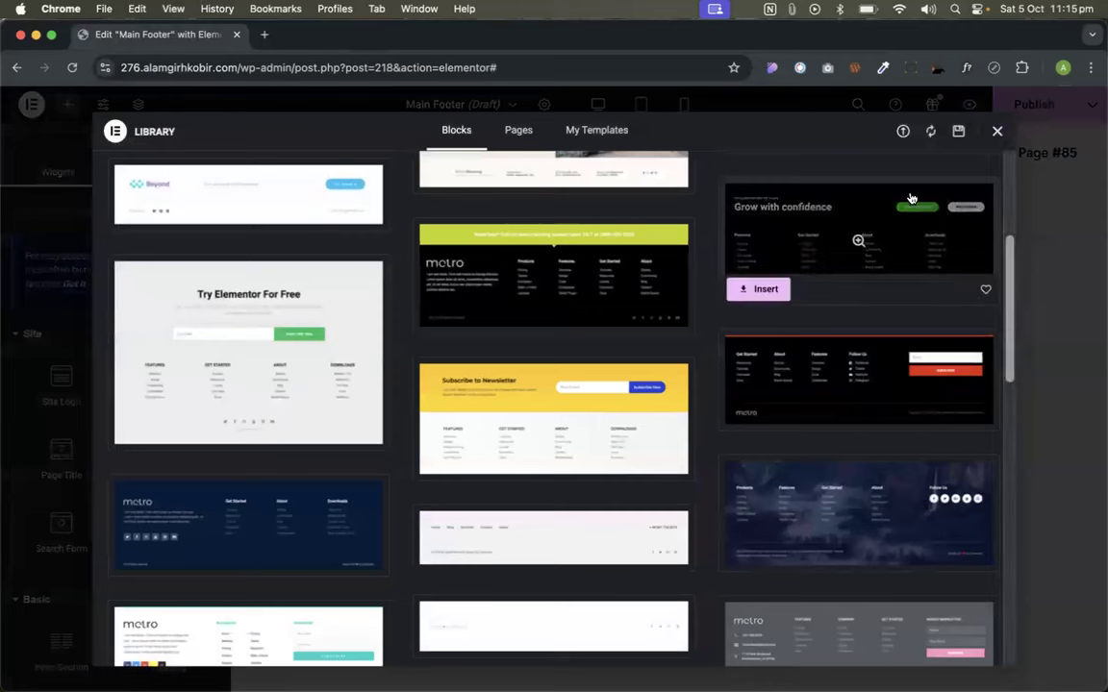
click(758, 291)
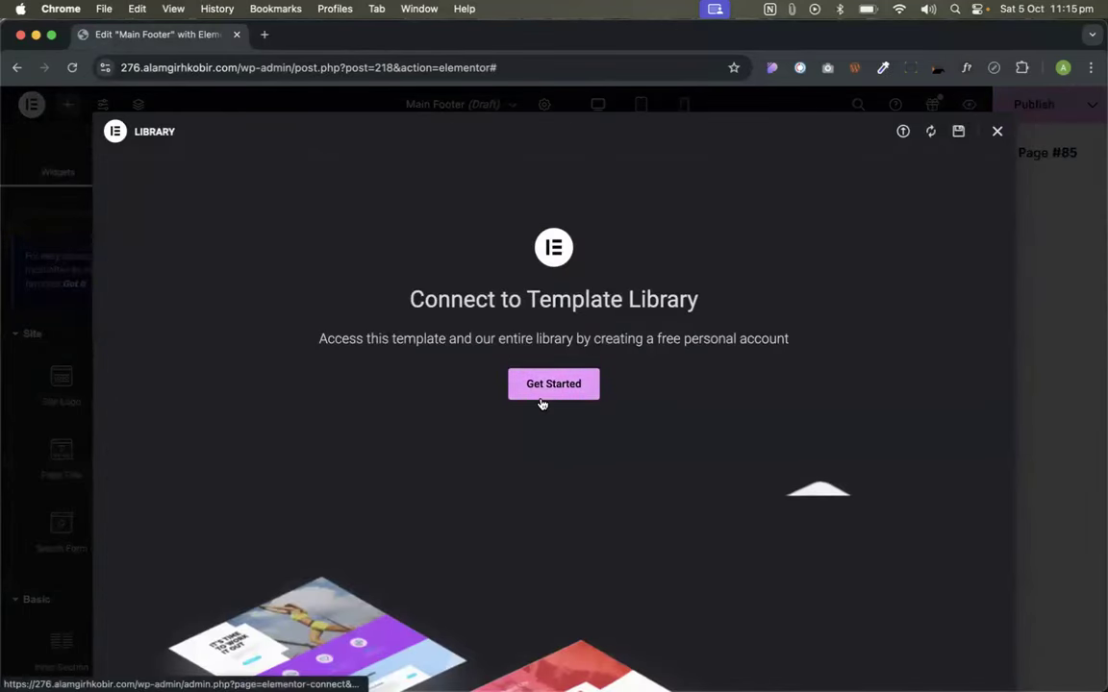
- Connect the template library by creating an Elementor account through Google, and select the inserted footer's "Grow with confidence" section
click(544, 389)
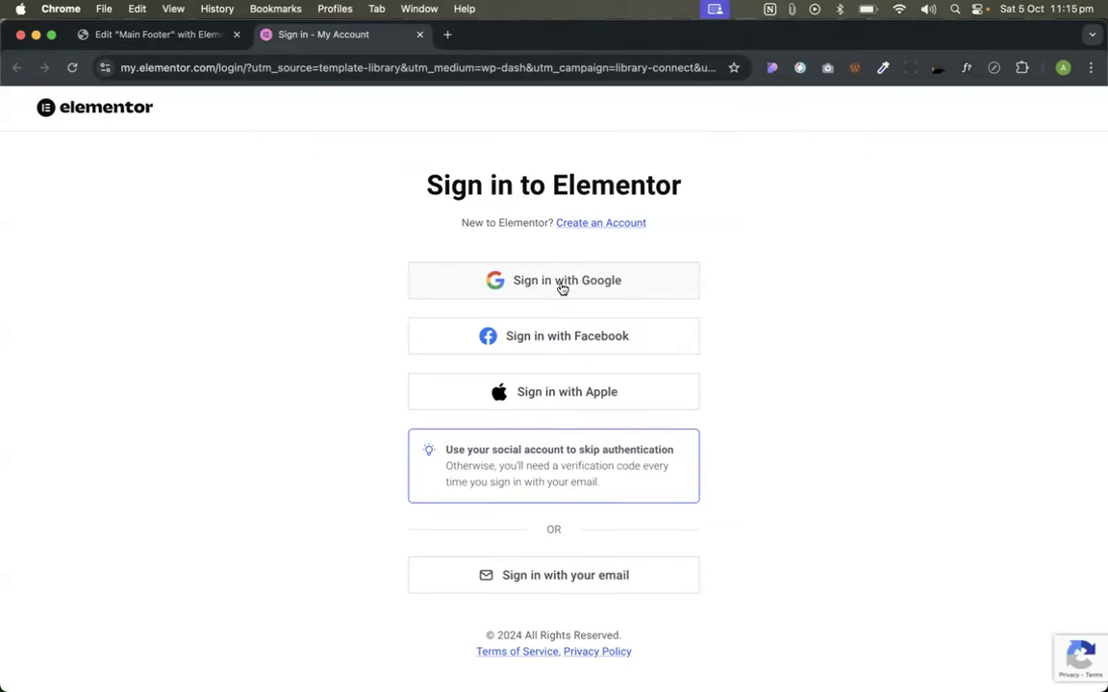
click(608, 224)
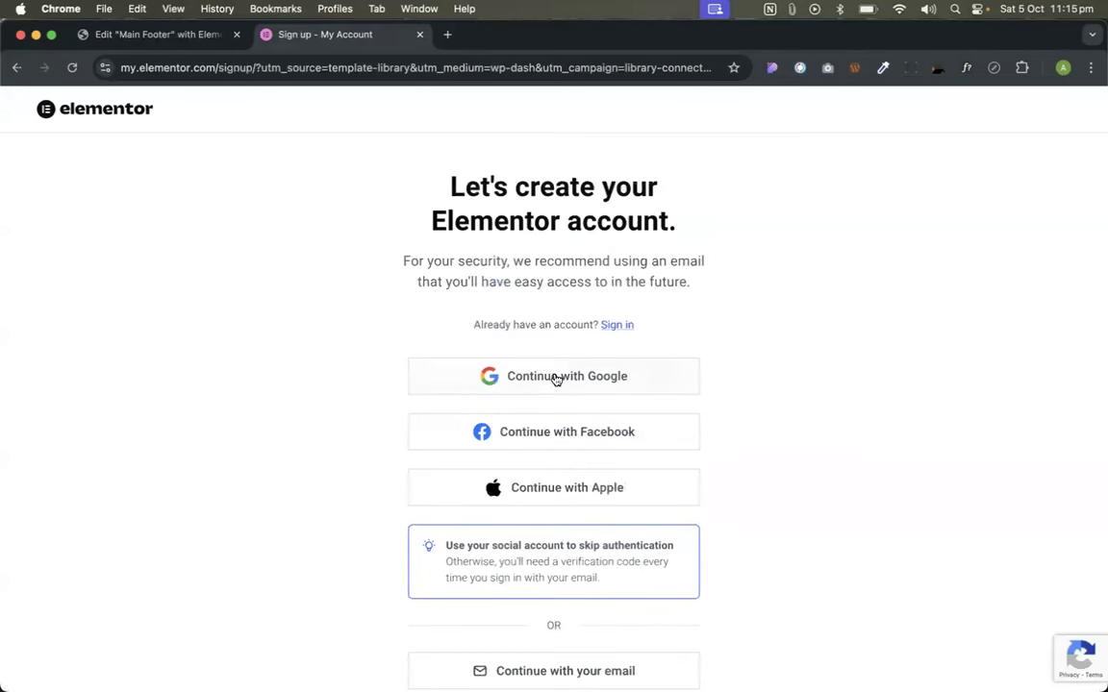
scroll(559, 451, down, 2)
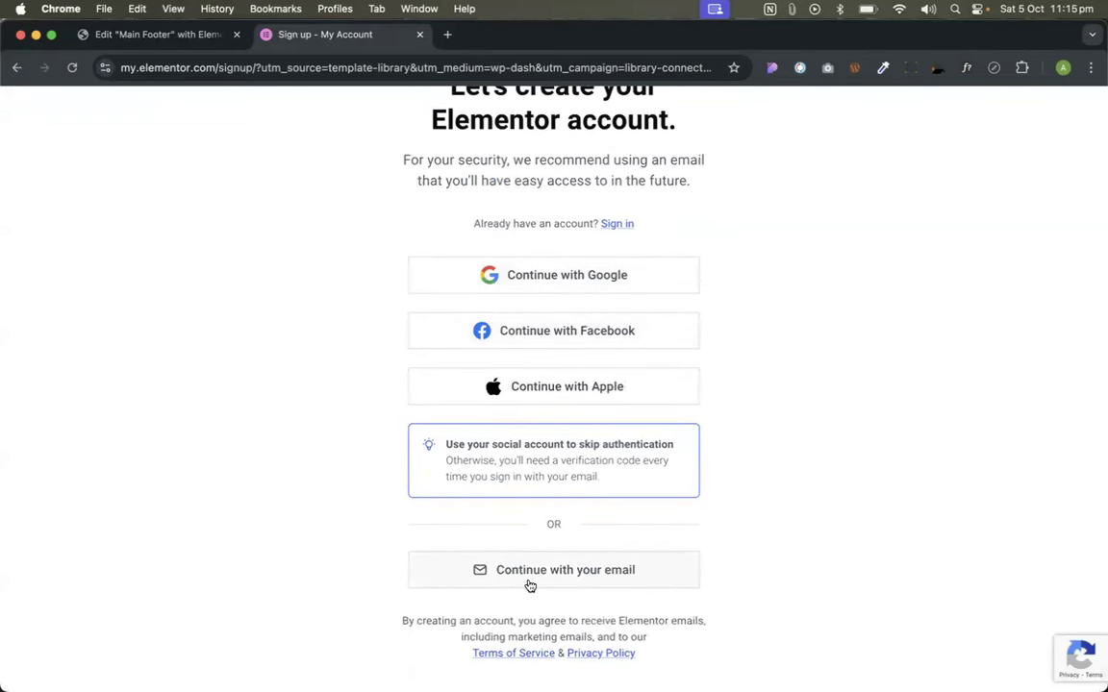
click(574, 275)
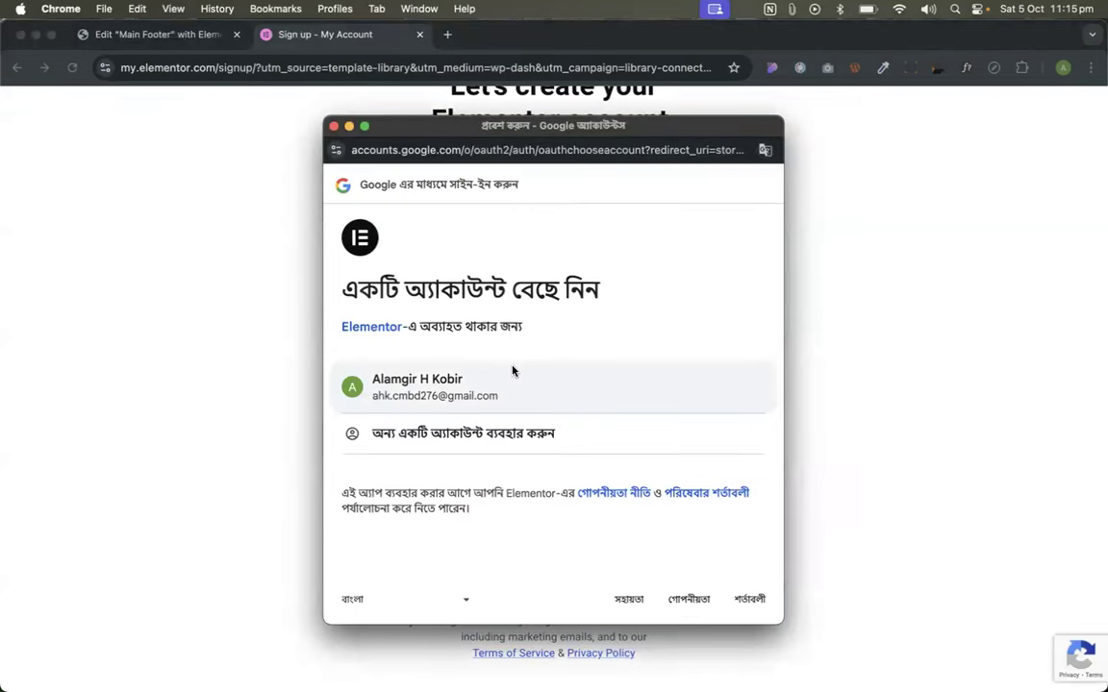
click(513, 373)
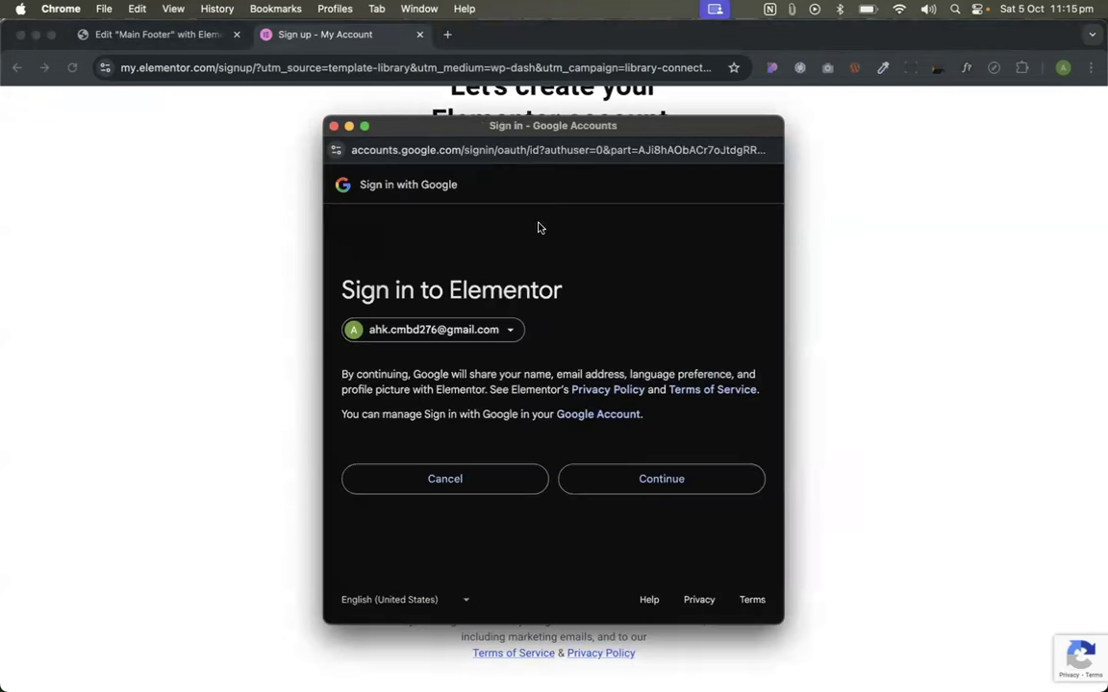
click(642, 481)
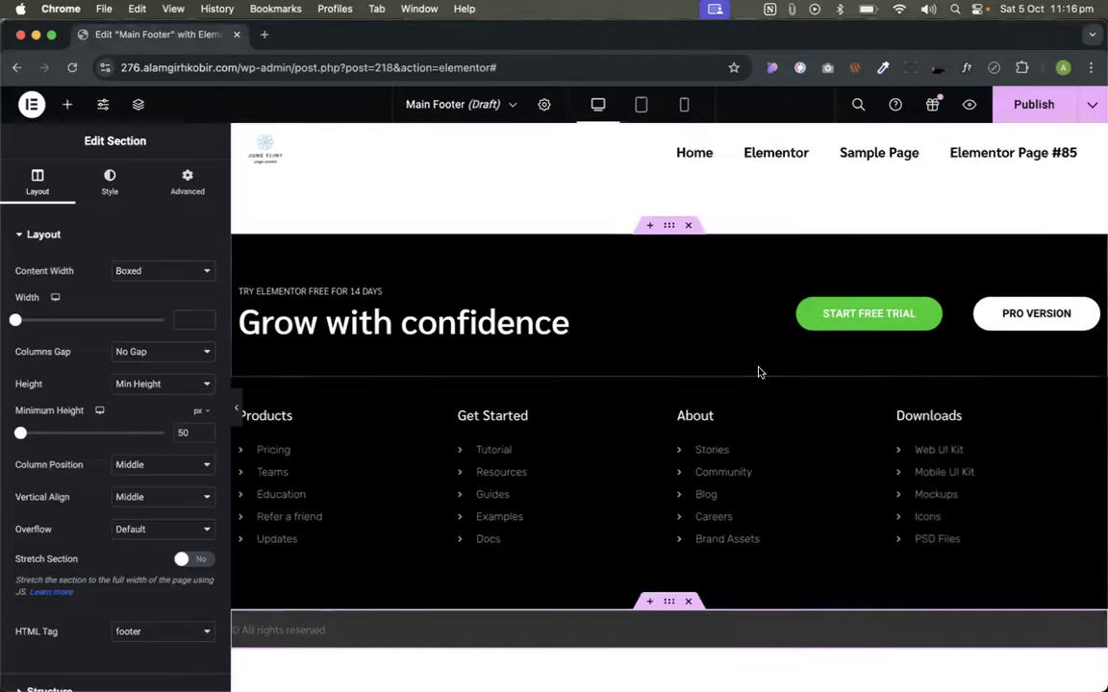
click(668, 228)
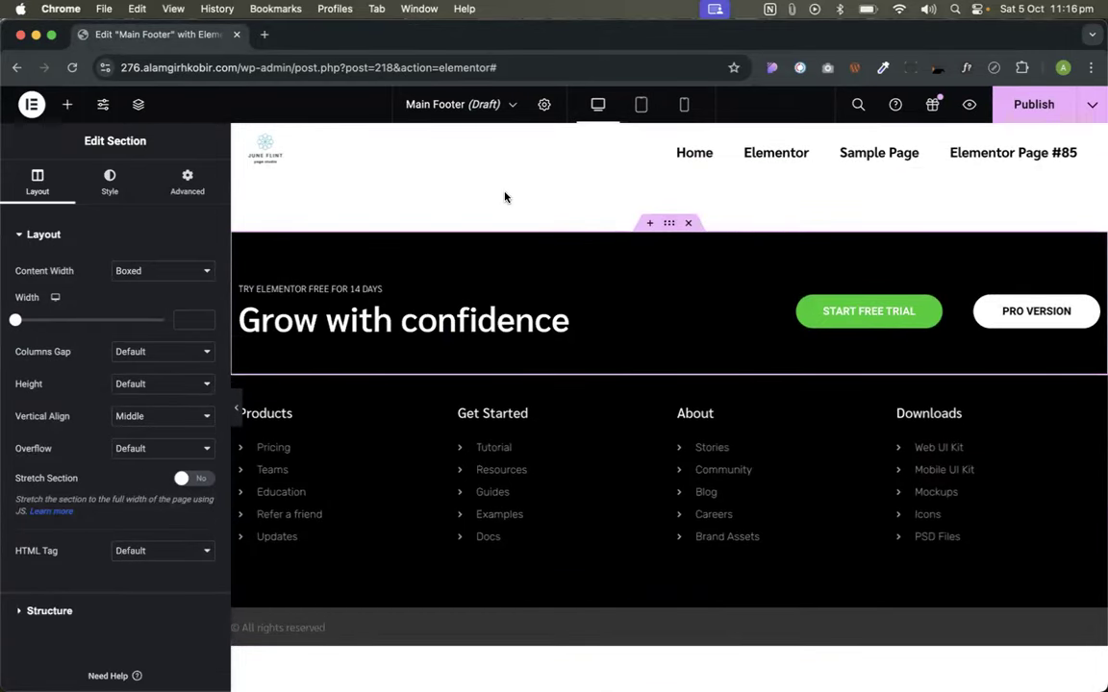
- Remove the arrow icon from the Stories item in the icon list of the footer's About column
scroll(524, 222, up, 2)
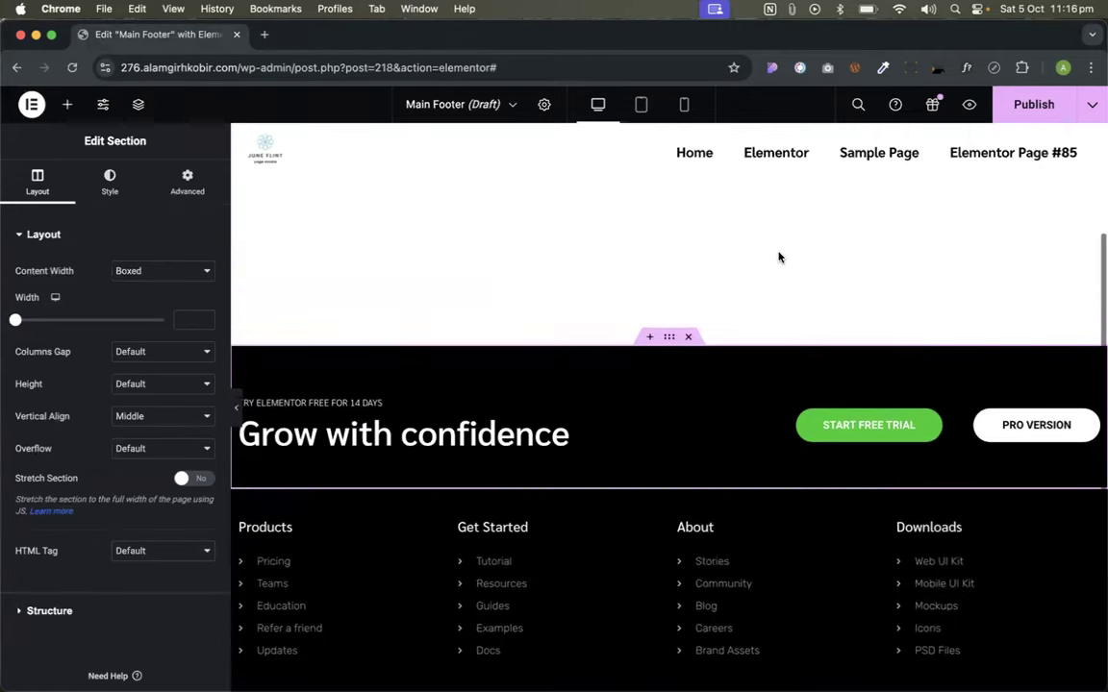
click(738, 305)
scroll(615, 457, down, 4)
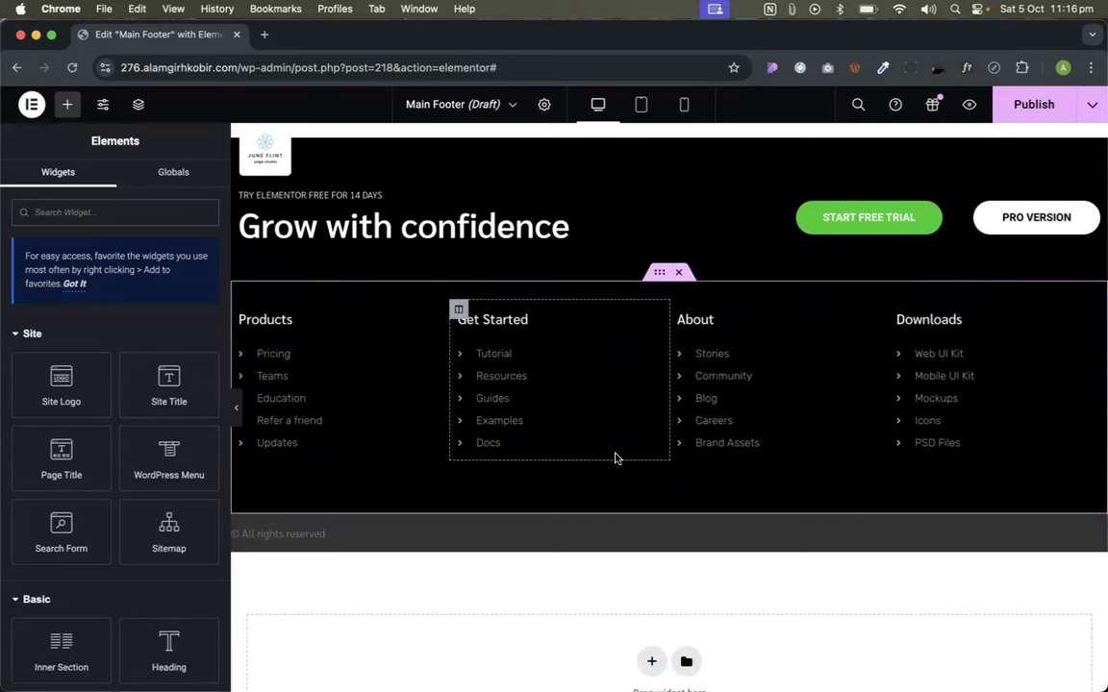
scroll(707, 413, up, 4)
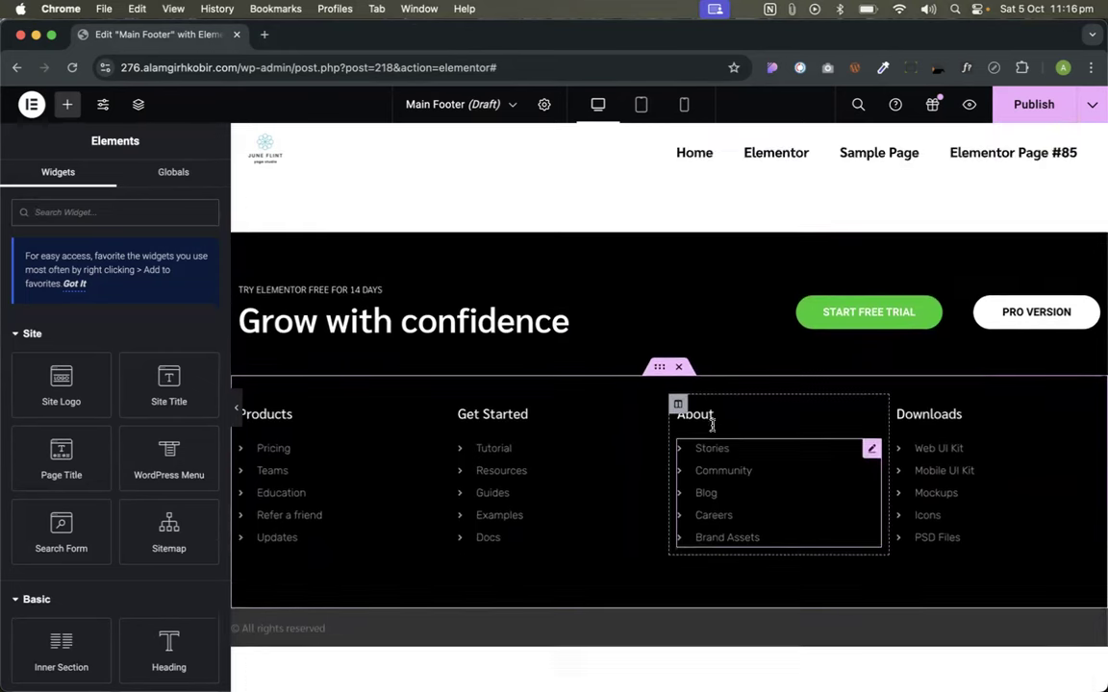
scroll(710, 385, down, 4)
scroll(715, 390, up, 3)
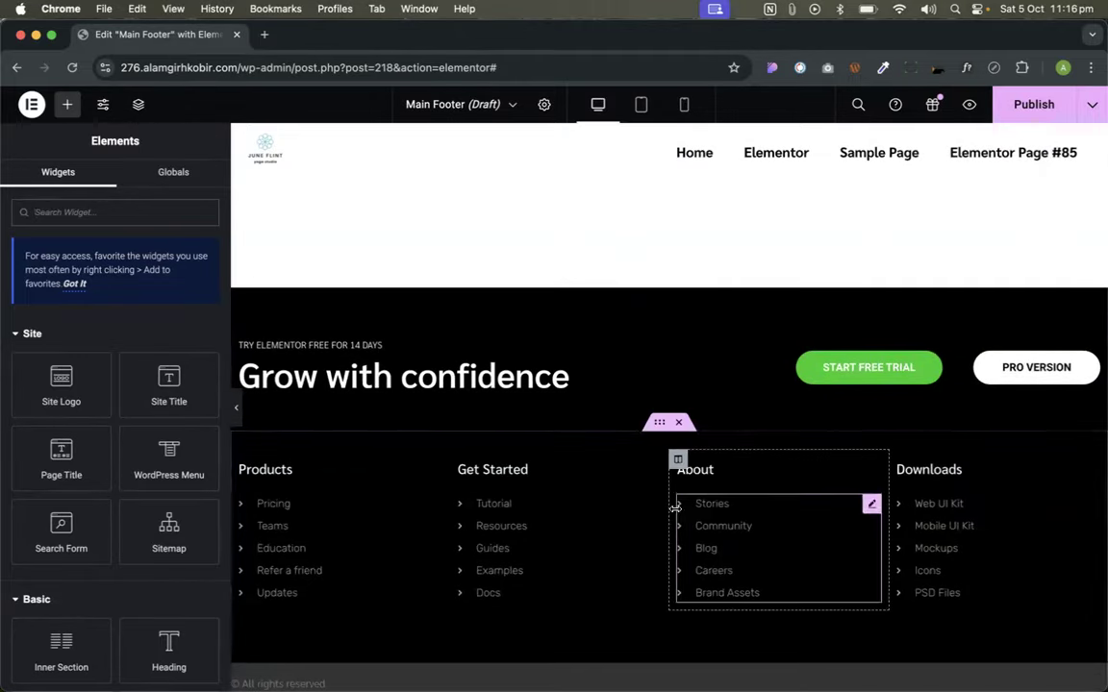
click(870, 506)
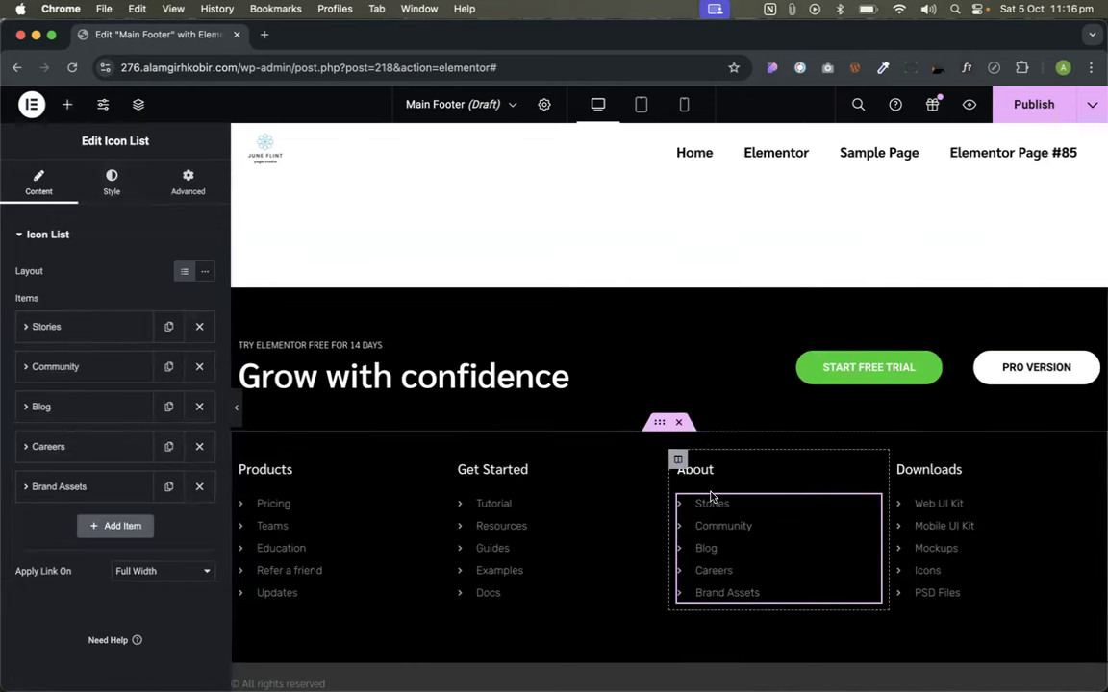
scroll(685, 504, down, 5)
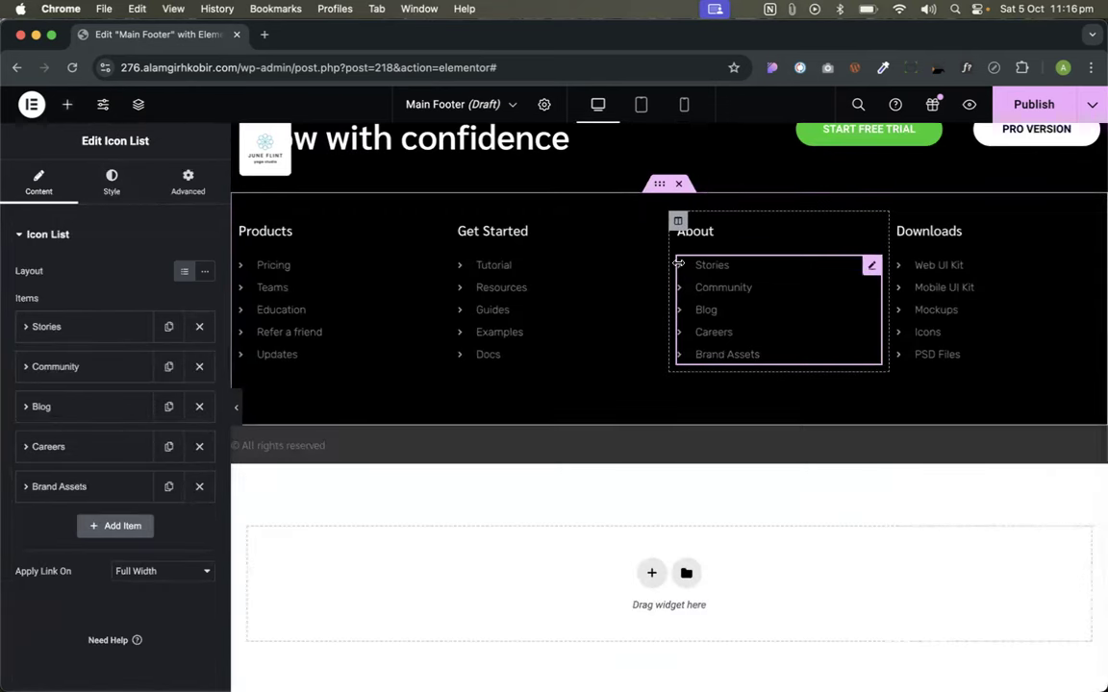
click(72, 328)
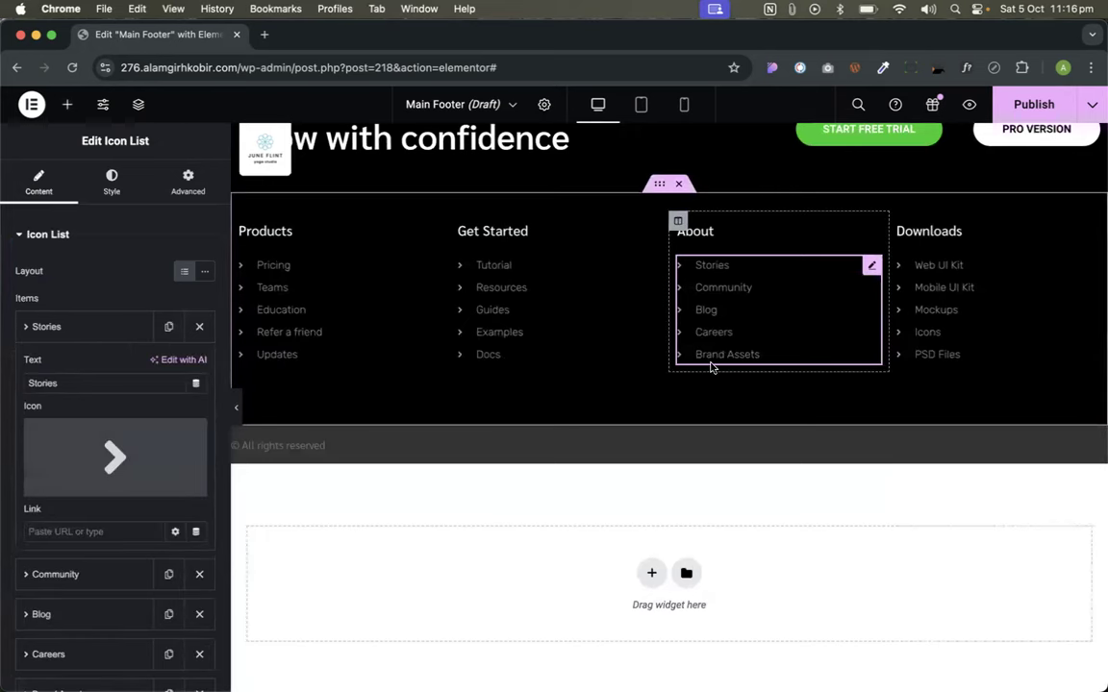
click(192, 434)
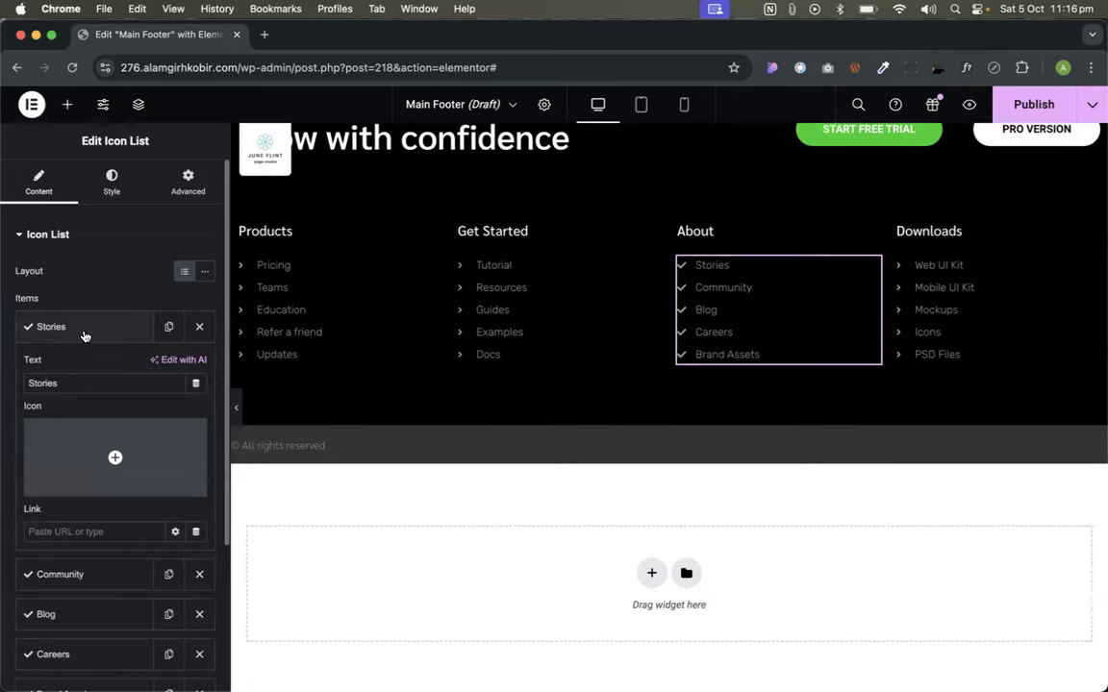
click(83, 334)
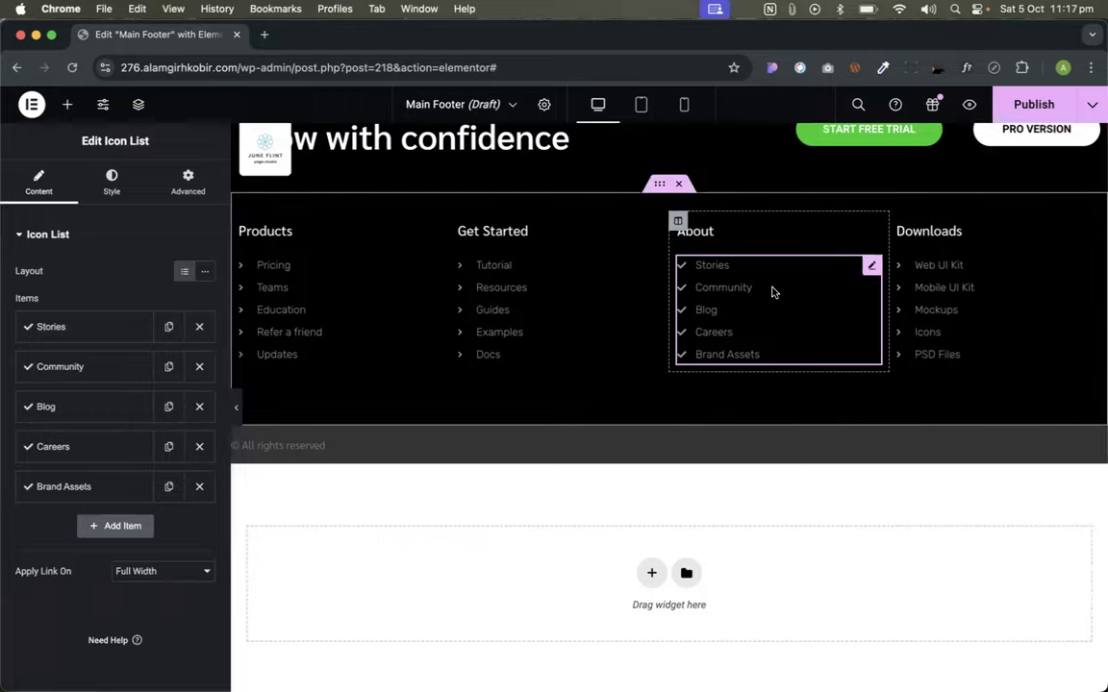
- Publish Main Footer with a display condition that includes the entire site
scroll(772, 296, up, 3)
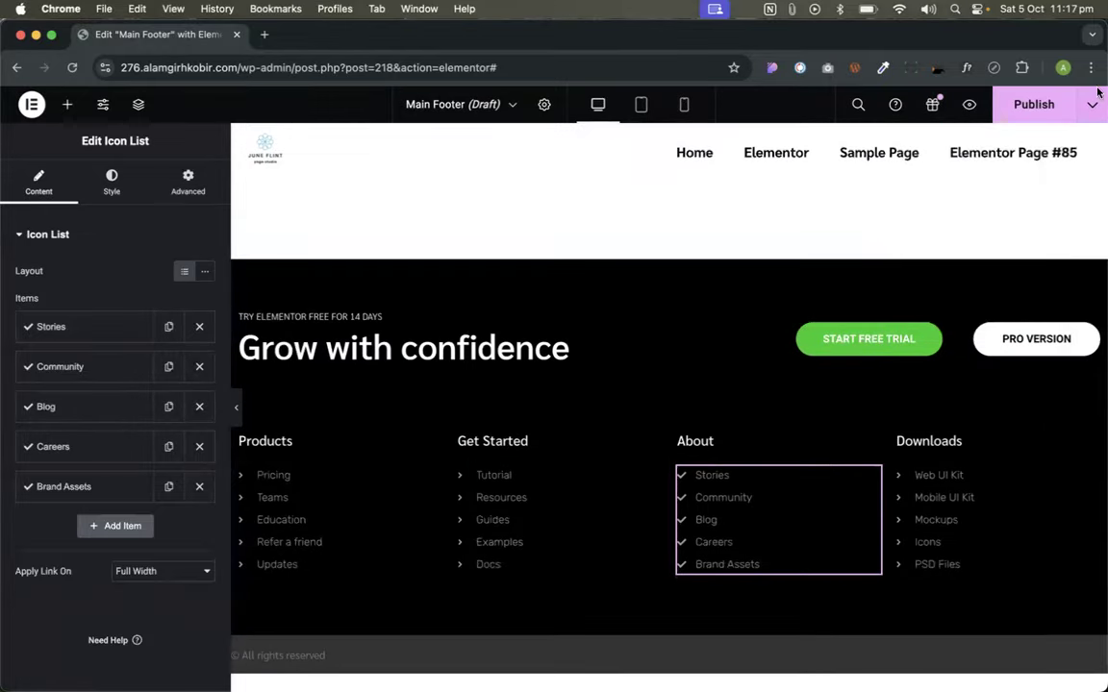
click(1021, 104)
click(577, 453)
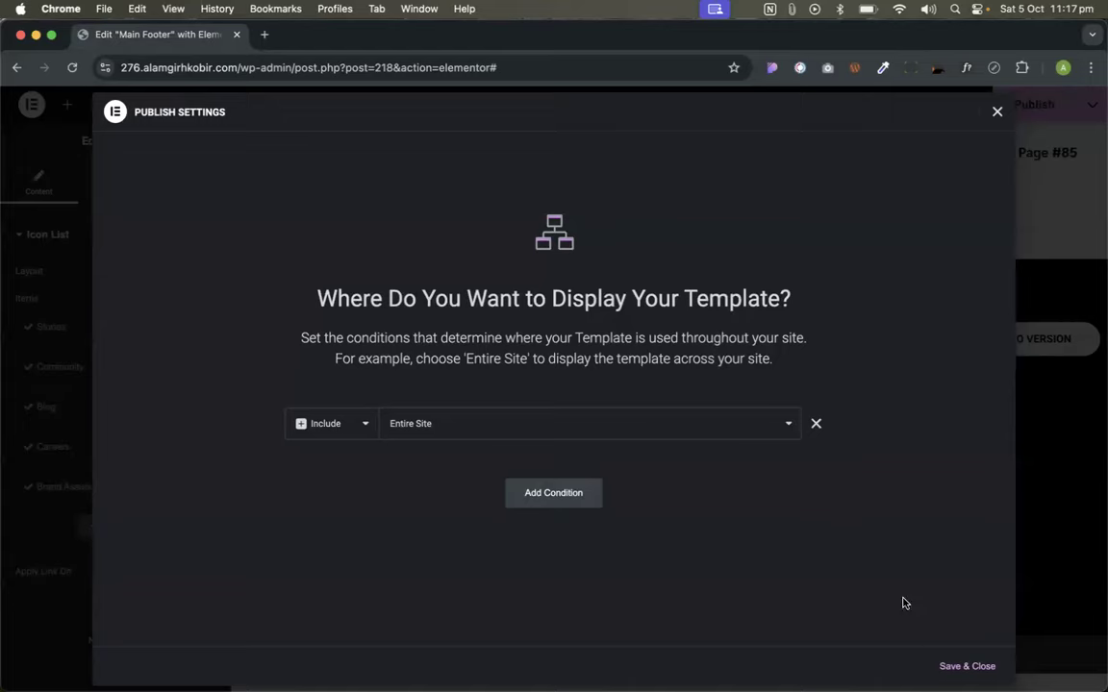
click(957, 672)
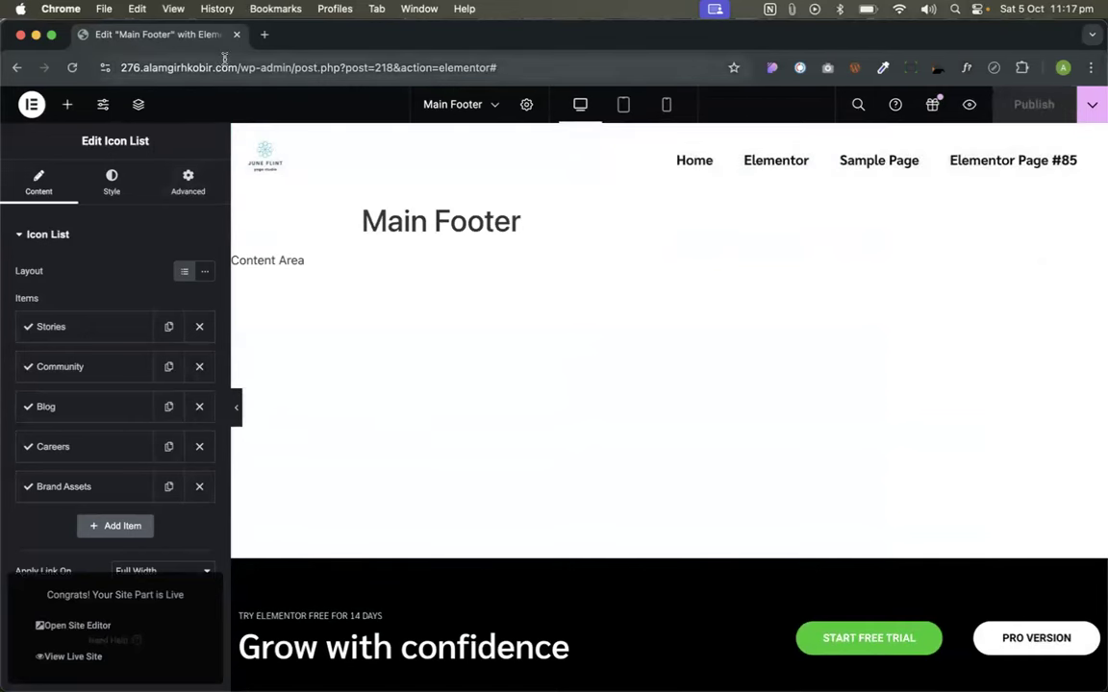
- Open the site's live home page in a new browser tab and look through it down to the footer
drag(239, 68, 8, 61)
key(super+c)
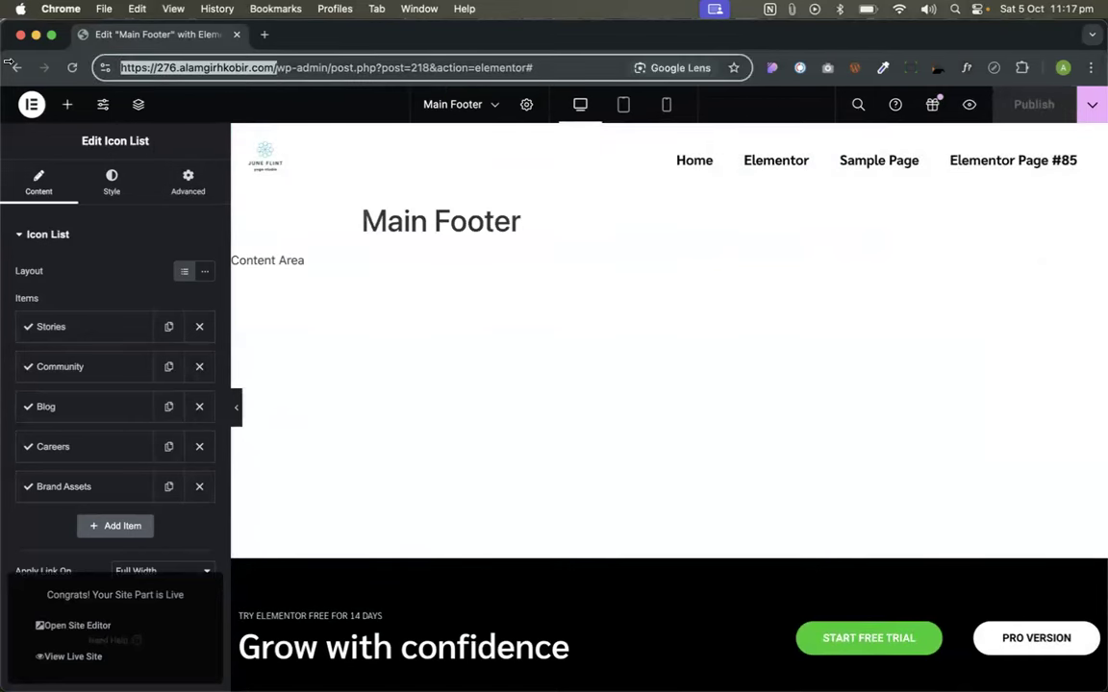
key(super+y)
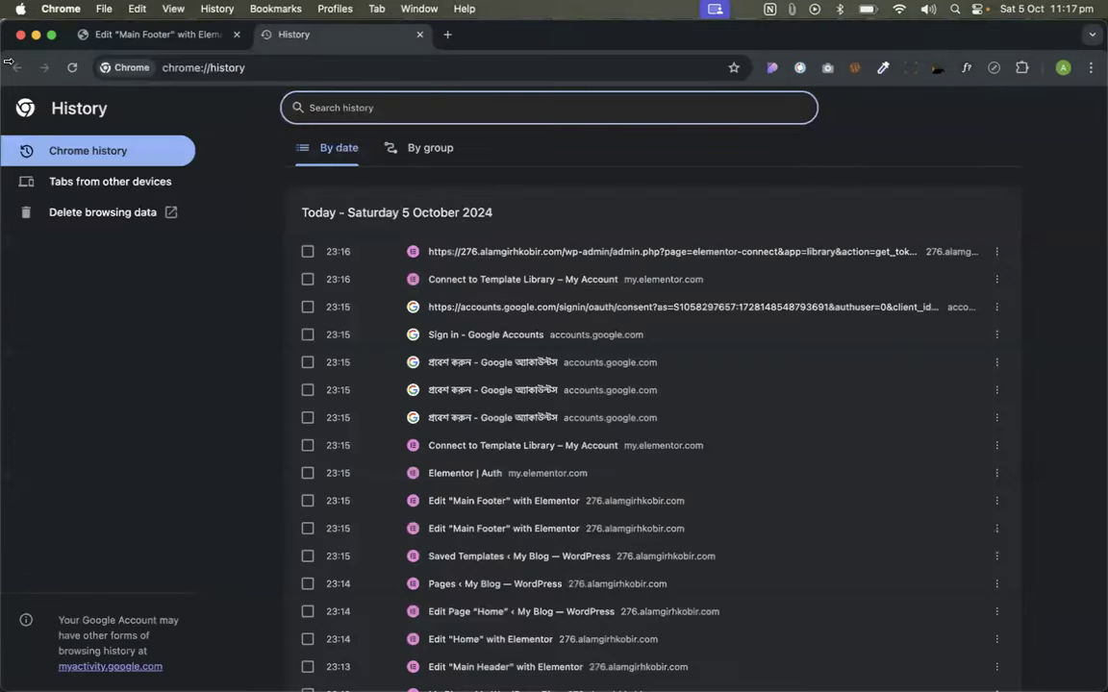
key(super+t)
key(super+v)
key(Return)
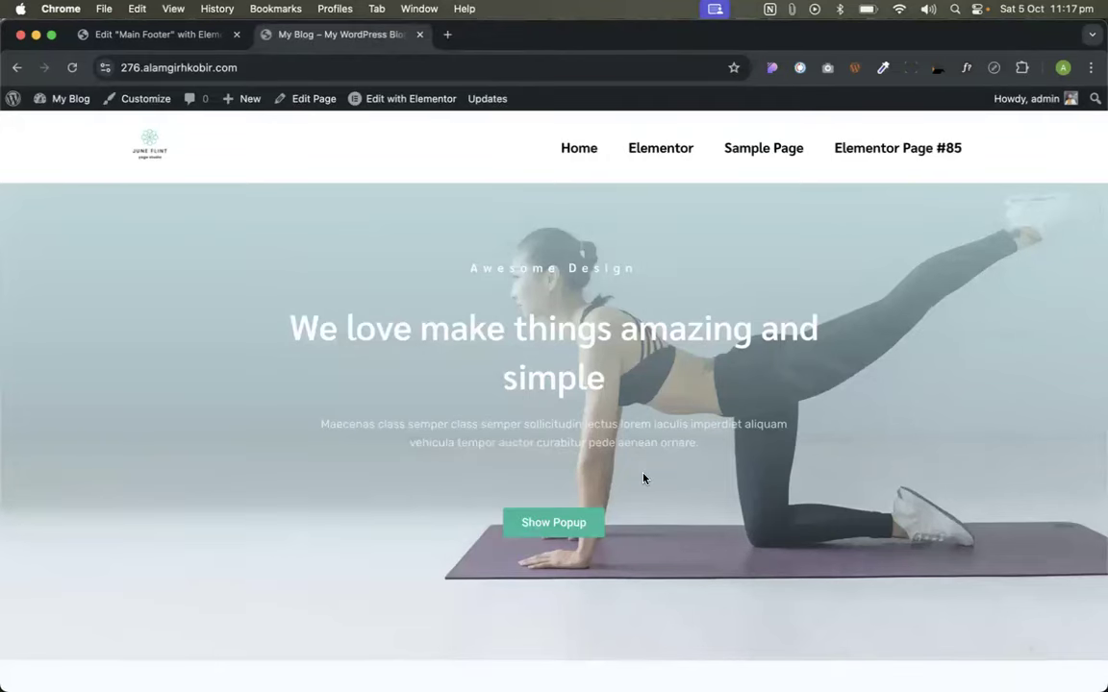
scroll(578, 425, down, 10)
scroll(576, 364, up, 10)
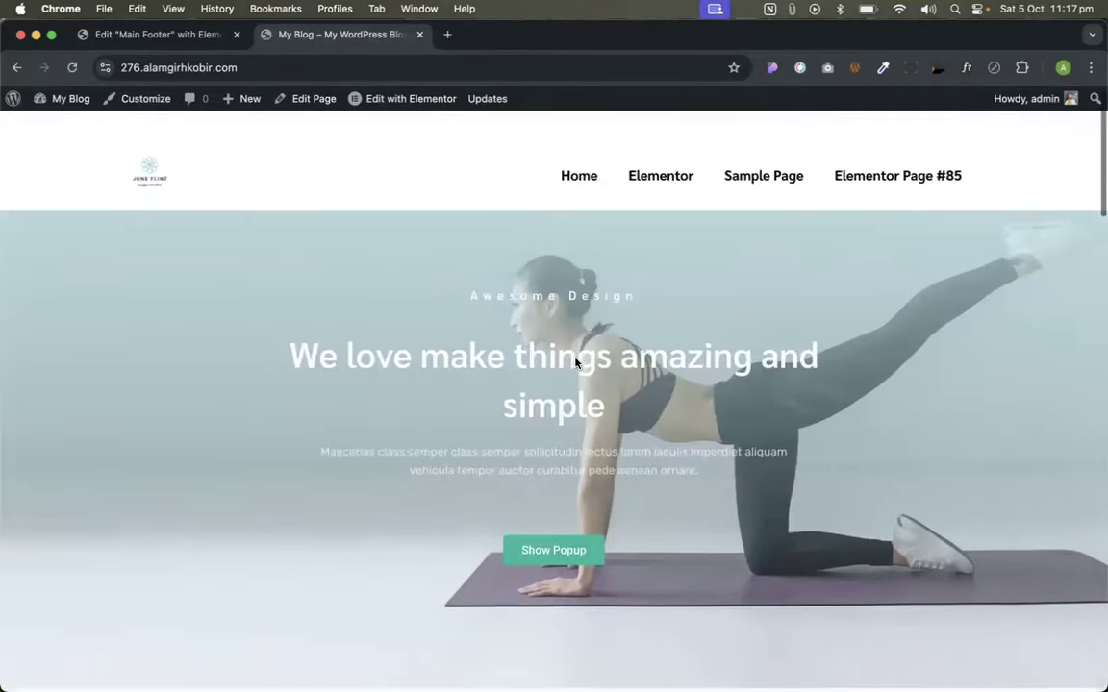
- Visit the live Elementor page from the site's navigation and check its header and footer
click(654, 144)
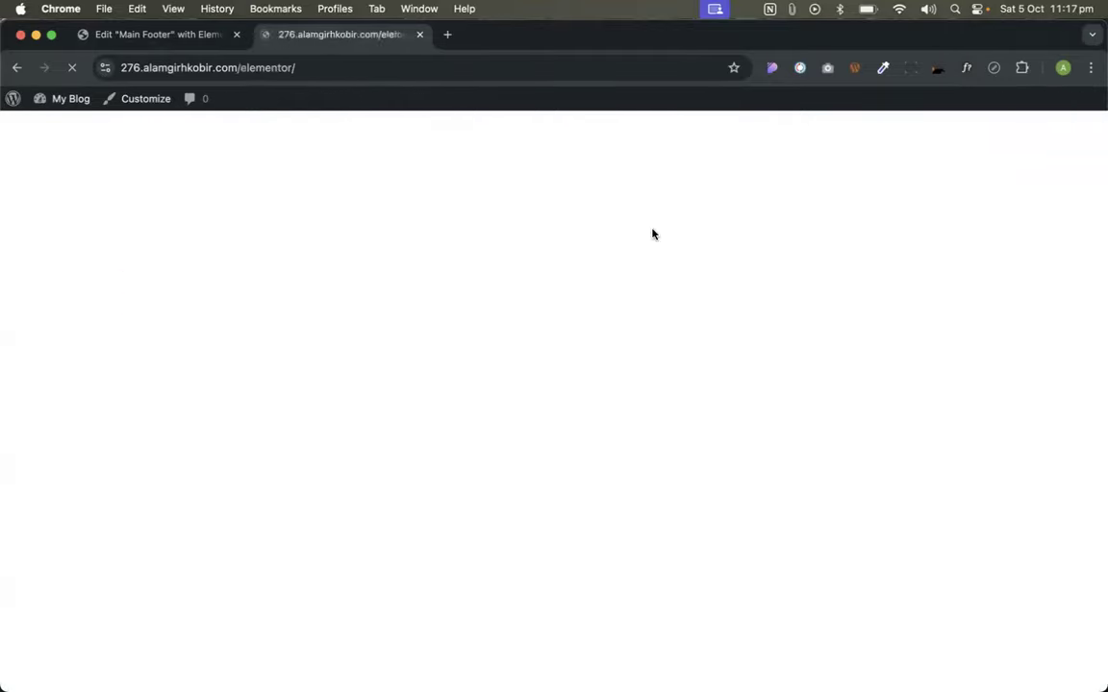
scroll(625, 308, down, 10)
scroll(625, 308, down, 5)
scroll(627, 308, up, 15)
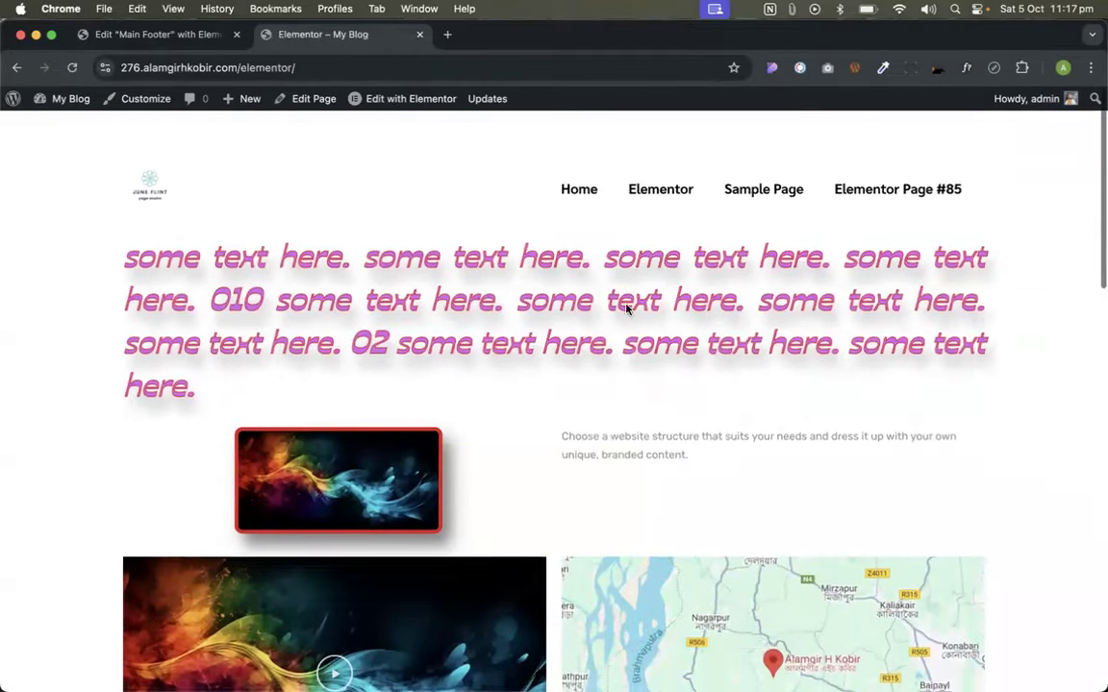
- Check the header and footer on the live Sample Page, then return to the site's home page
click(751, 152)
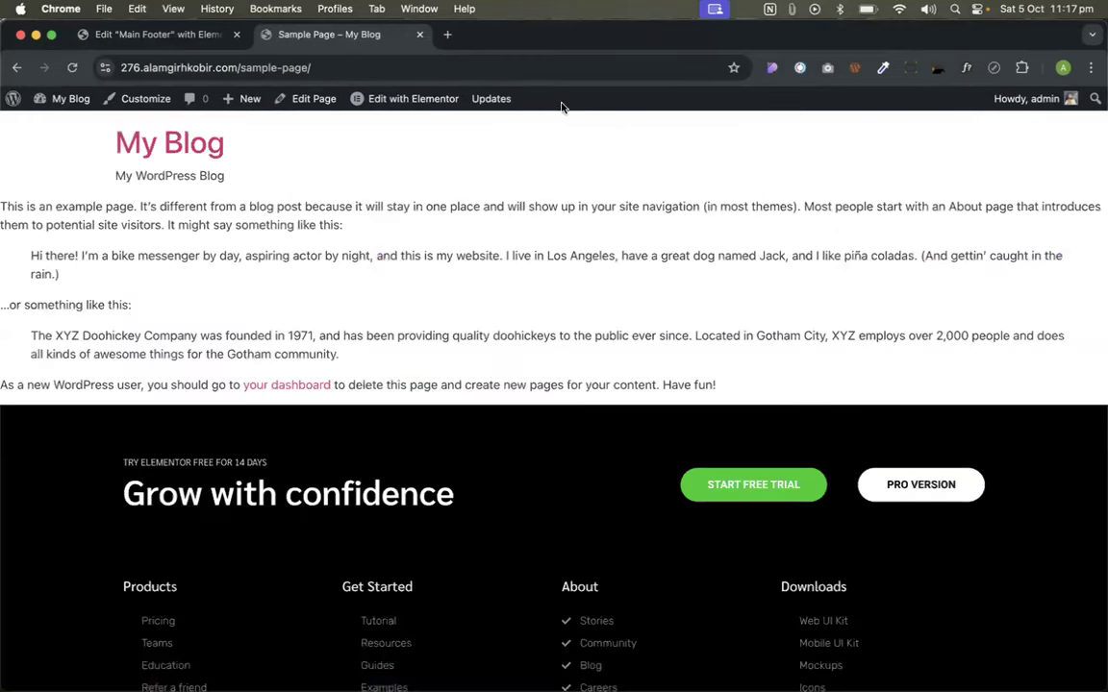
scroll(647, 385, down, 1)
scroll(647, 385, down, 3)
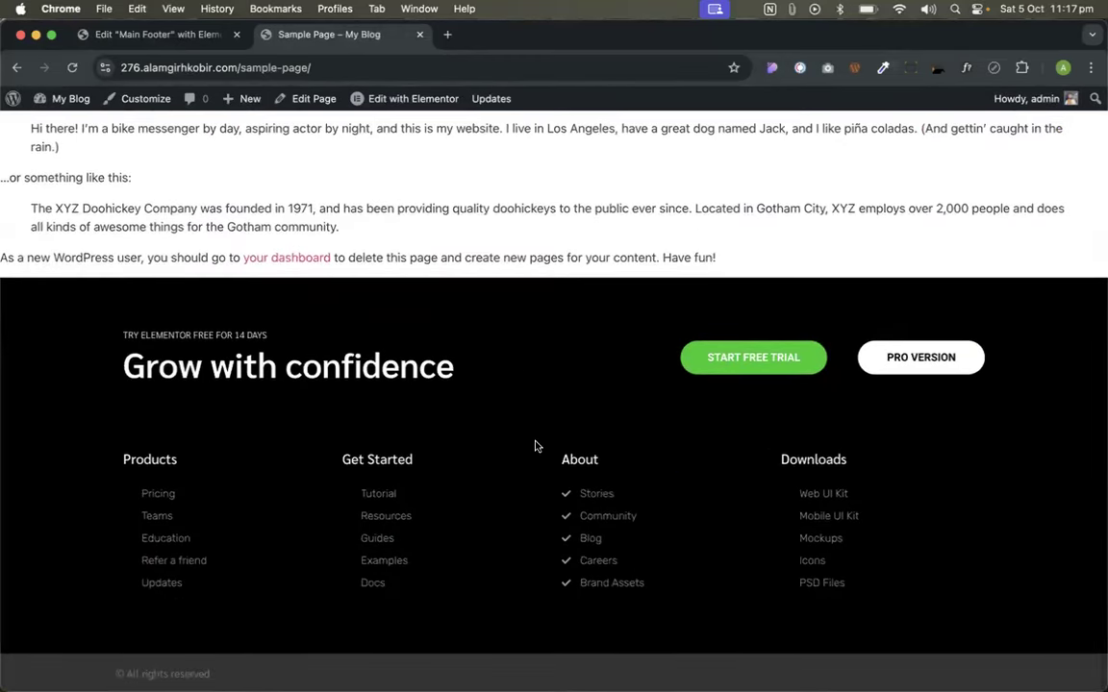
scroll(537, 447, up, 5)
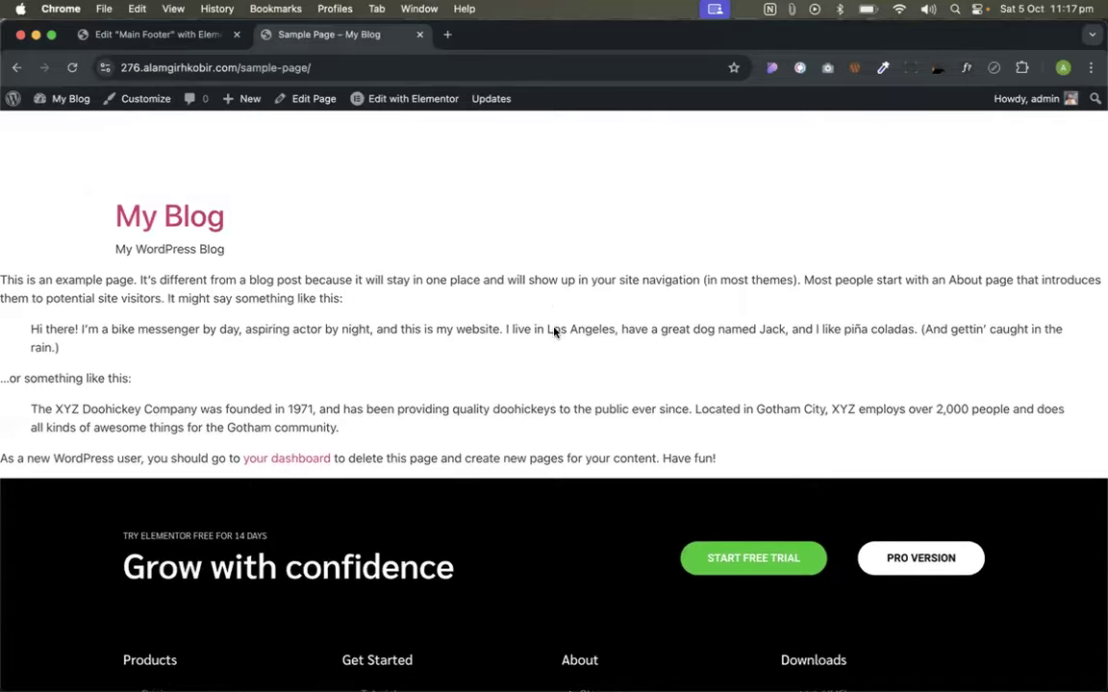
scroll(554, 332, down, 4)
scroll(554, 328, up, 4)
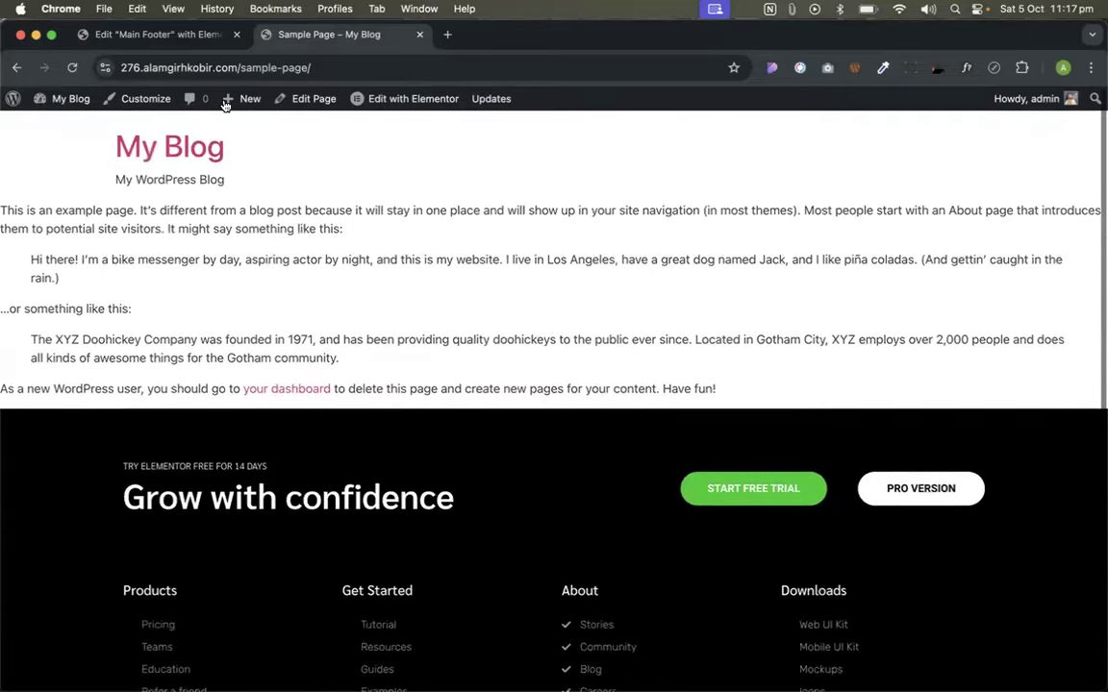
click(165, 141)
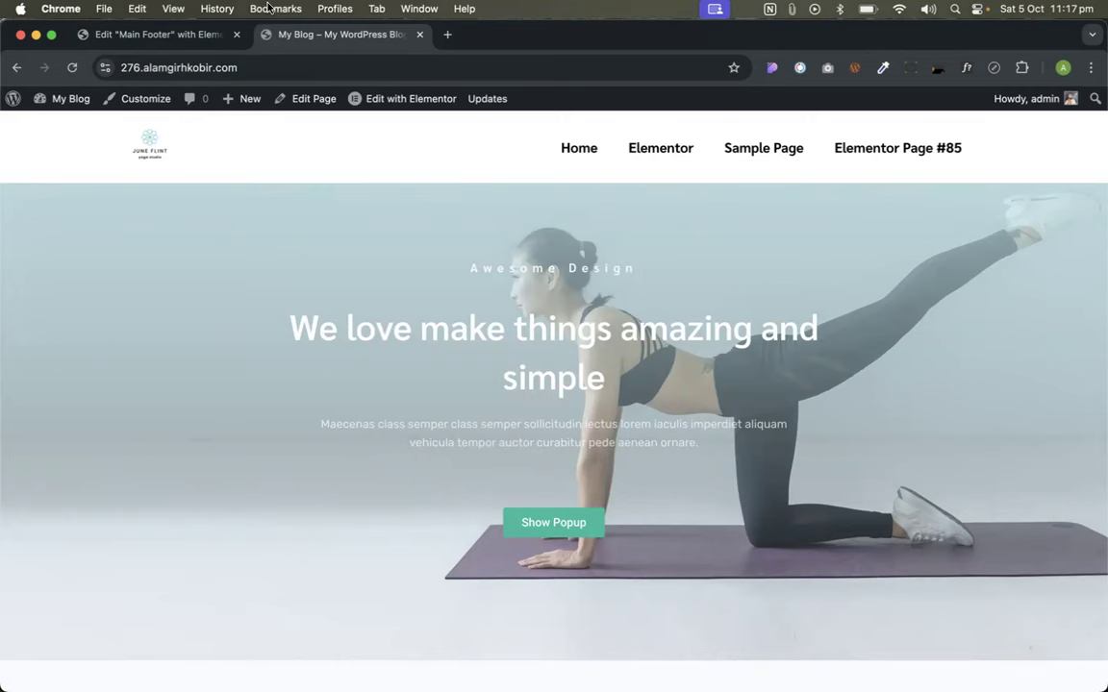
- Compare the Main Footer template in the editor with the live home page
click(126, 41)
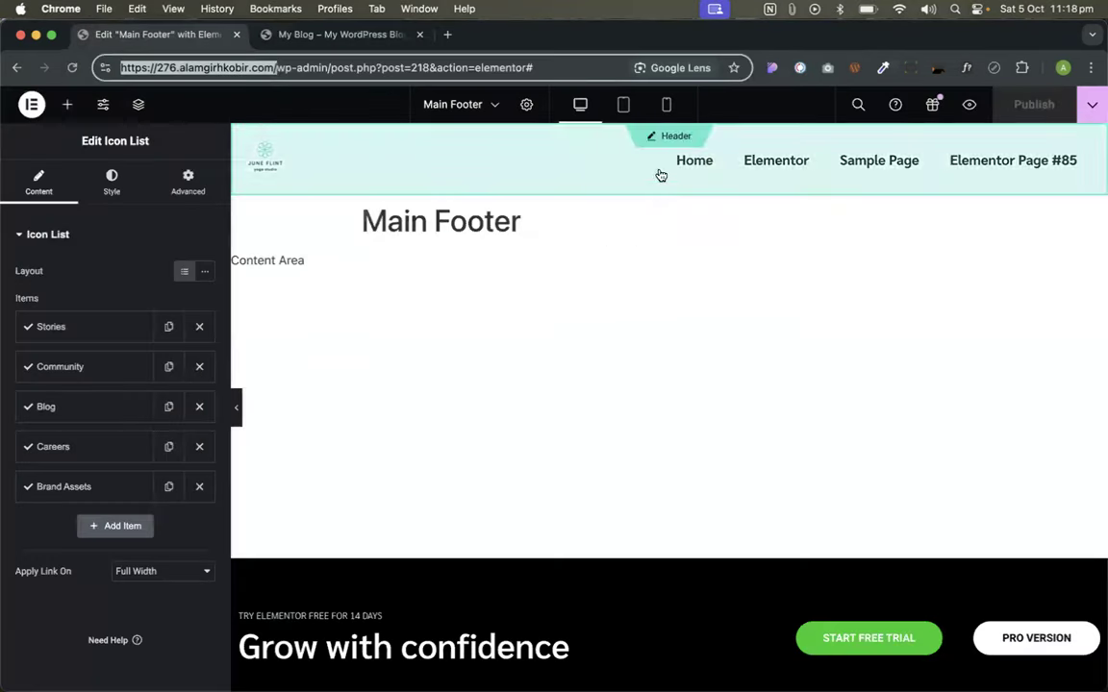
scroll(794, 574, down, 3)
scroll(664, 317, up, 3)
click(297, 35)
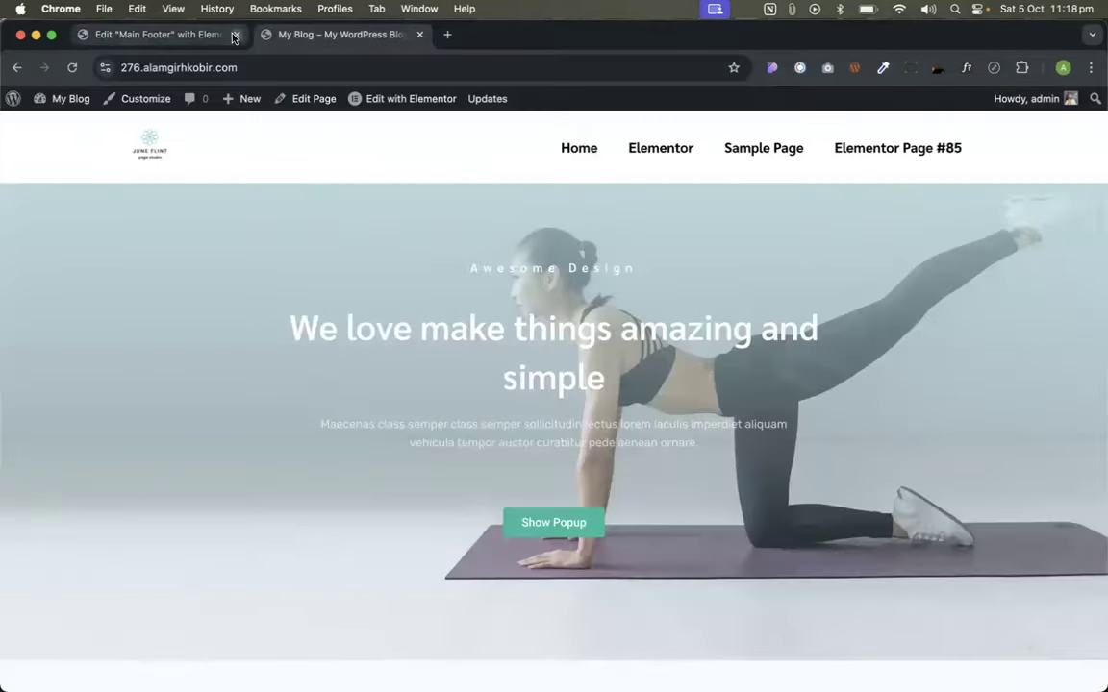
- Review Main Footer in the editor's mobile preview and return to the desktop view
click(163, 36)
scroll(673, 380, down, 5)
scroll(622, 376, up, 3)
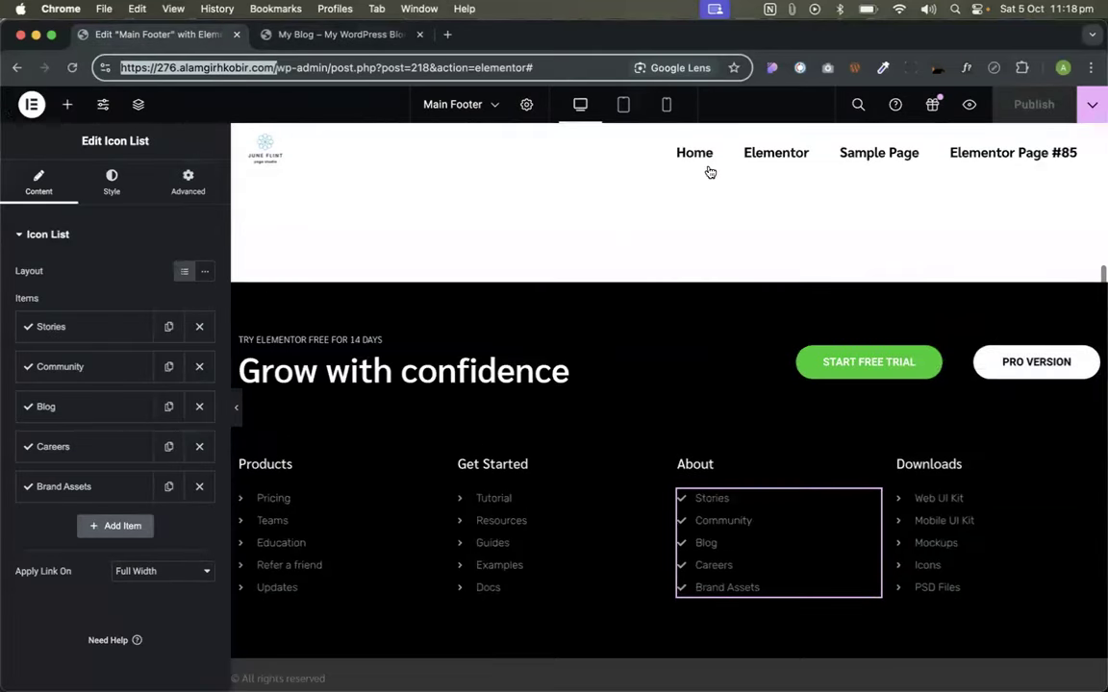
click(665, 105)
scroll(680, 387, down, 3)
scroll(680, 387, down, 4)
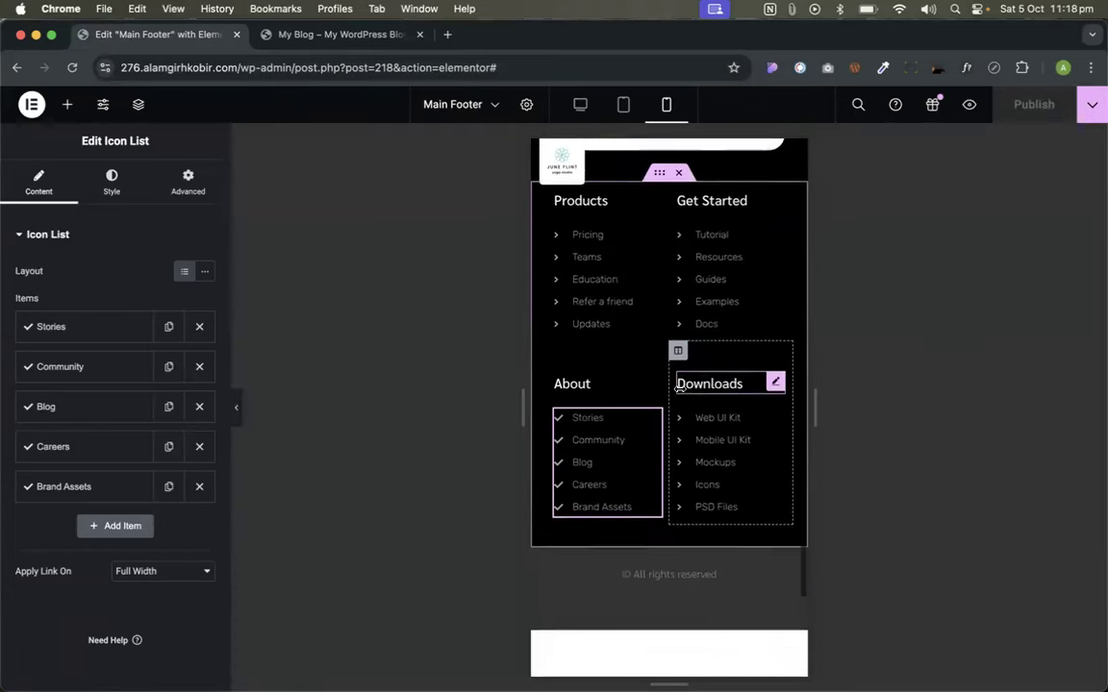
scroll(680, 390, up, 4)
scroll(680, 390, up, 3)
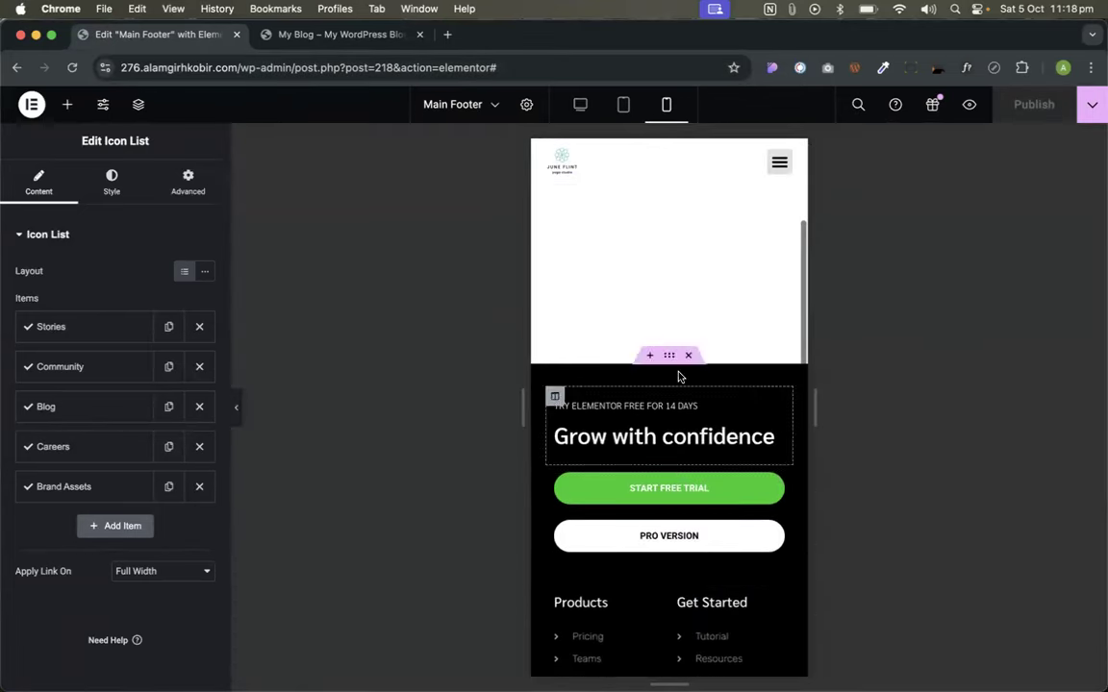
click(583, 109)
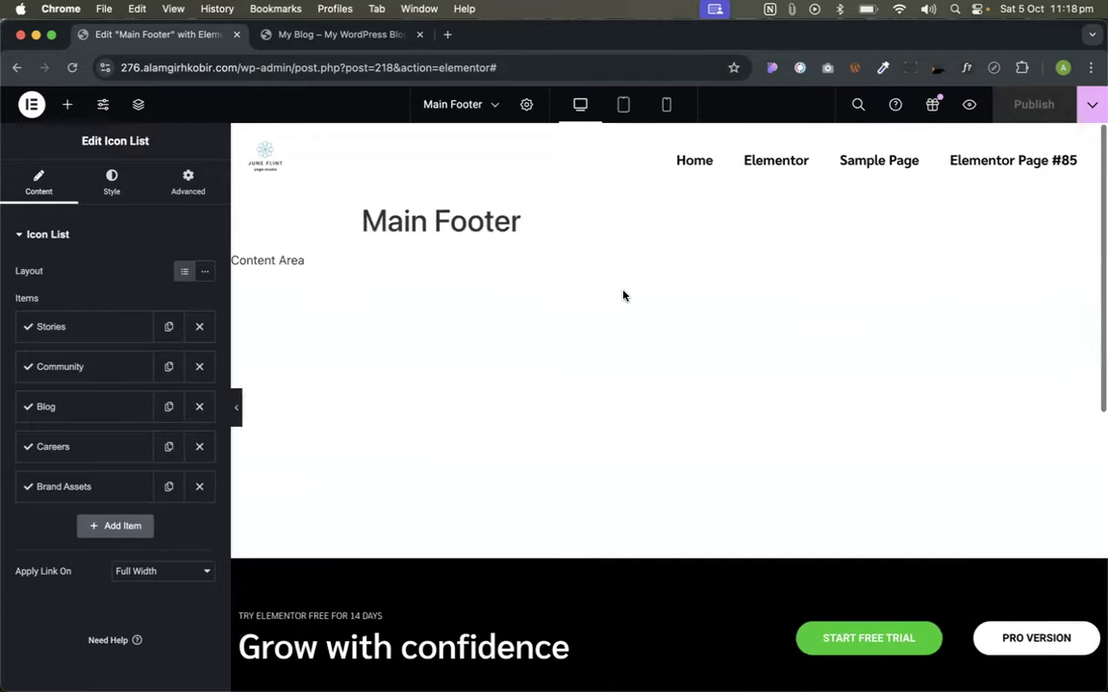
- Examine the live home page from header to footer, watching how the header behaves while scrolling
click(360, 48)
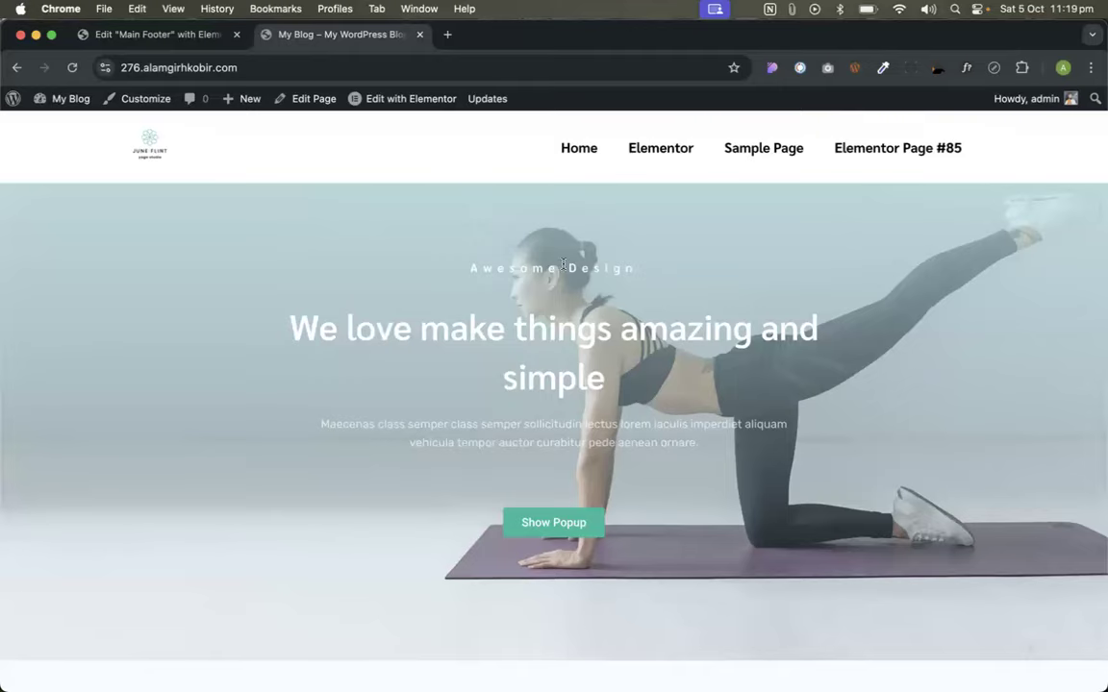
scroll(563, 263, down, 15)
scroll(569, 272, up, 15)
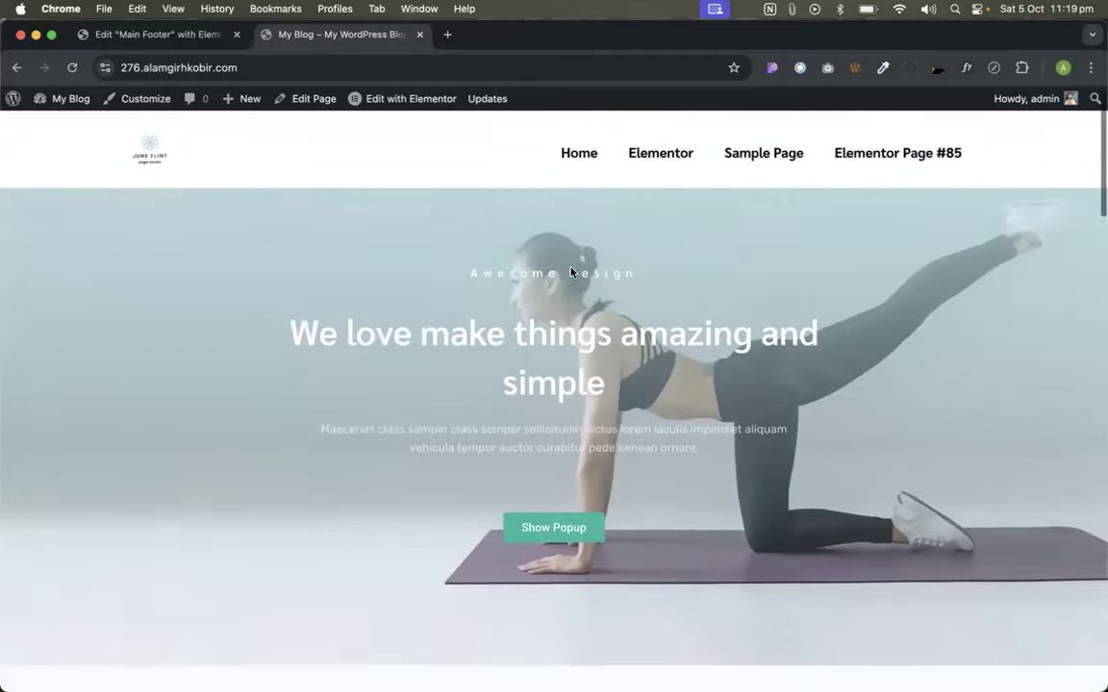
scroll(570, 272, down, 5)
scroll(570, 272, up, 5)
scroll(570, 272, down, 6)
scroll(571, 272, up, 6)
scroll(571, 272, down, 15)
scroll(570, 272, up, 15)
- Open the home page in Elementor, switch to editing its Main Header, and select the header's section
mouse_move(391, 111)
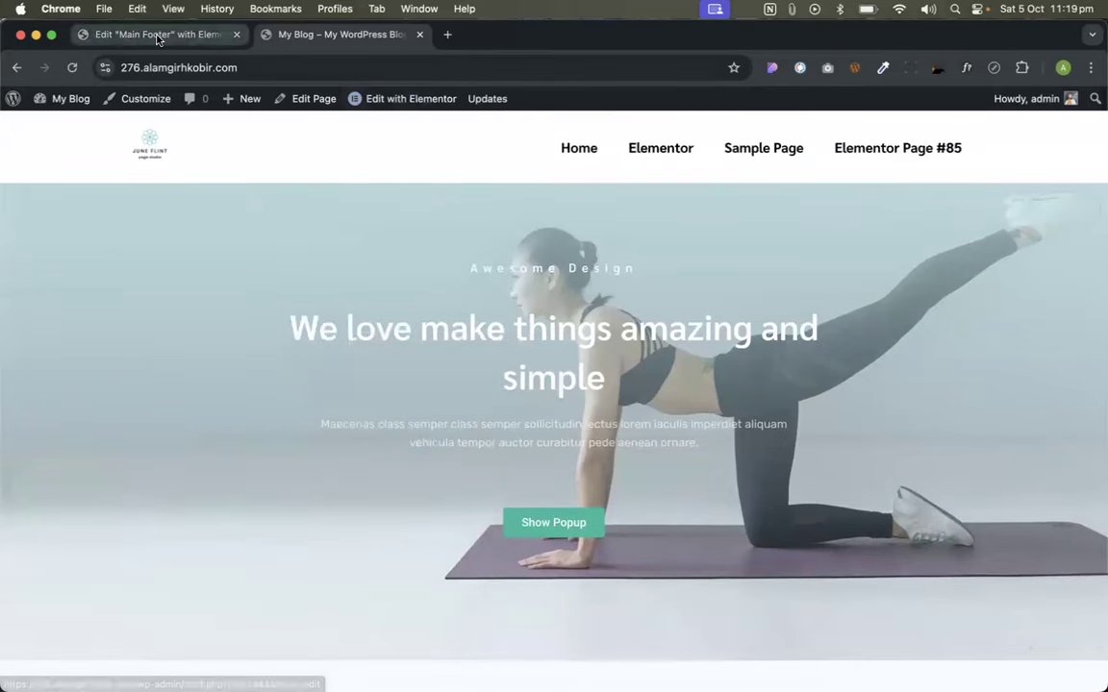
click(387, 100)
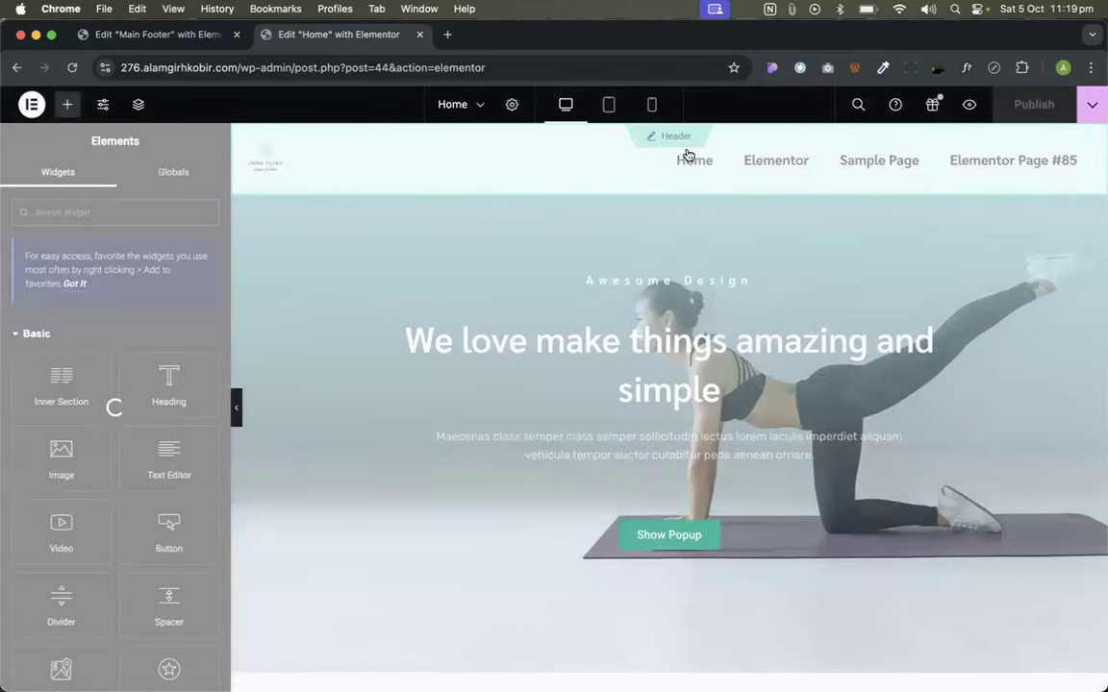
click(681, 140)
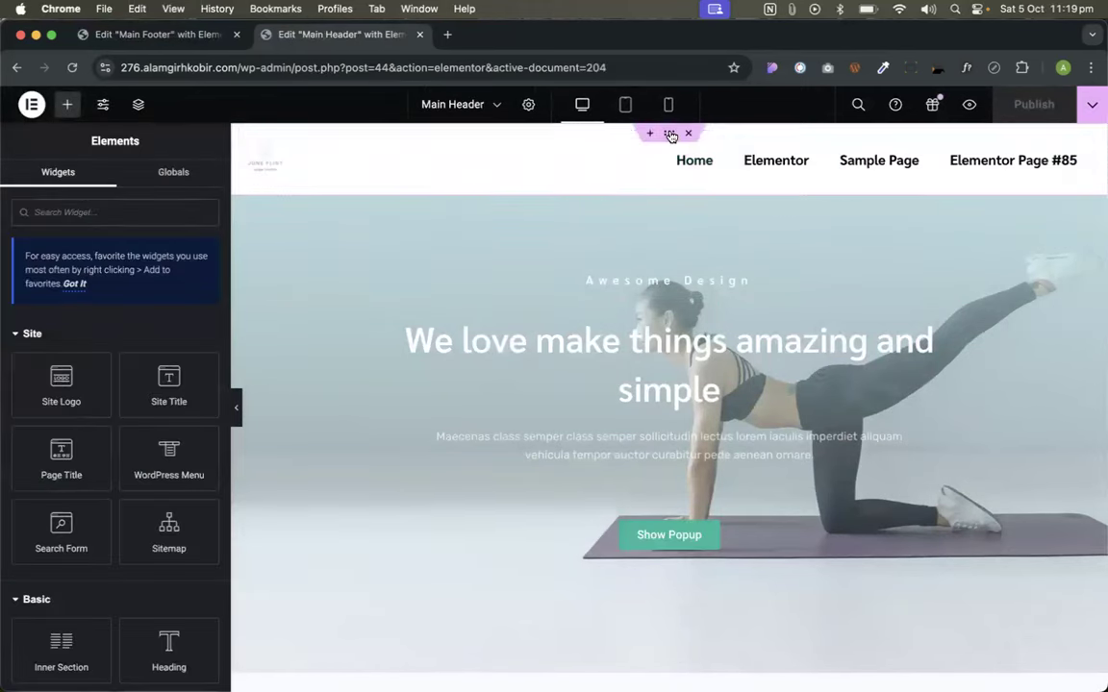
click(671, 134)
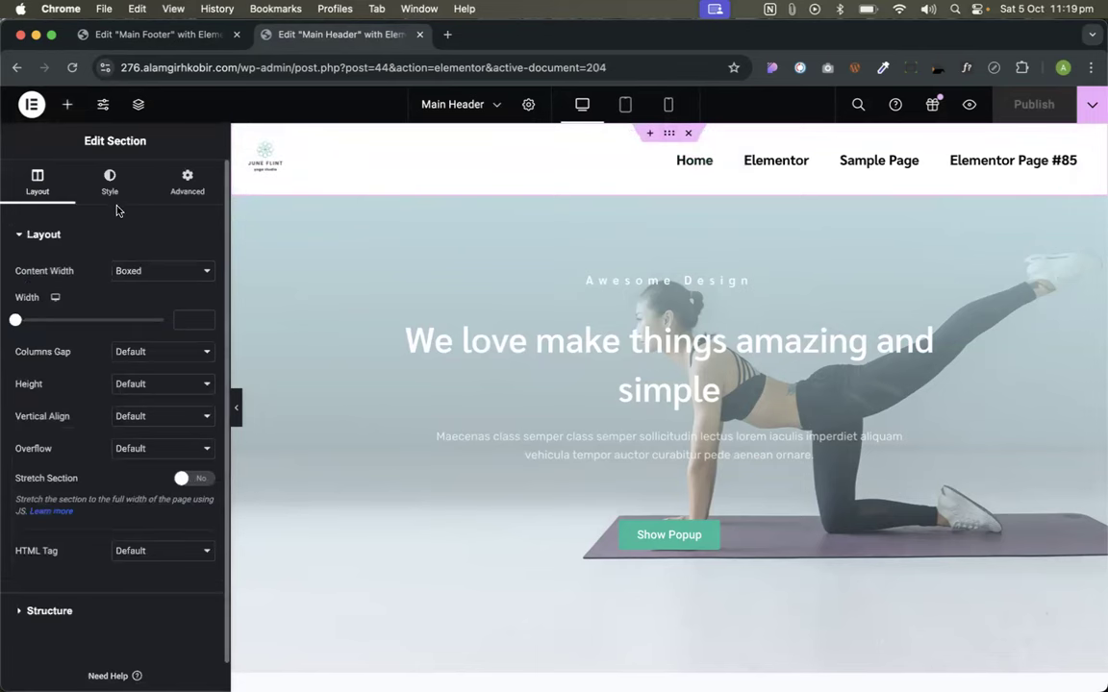
- Set the header section's Sticky motion effect to Top and publish Main Header
click(191, 181)
scroll(192, 275, down, 2)
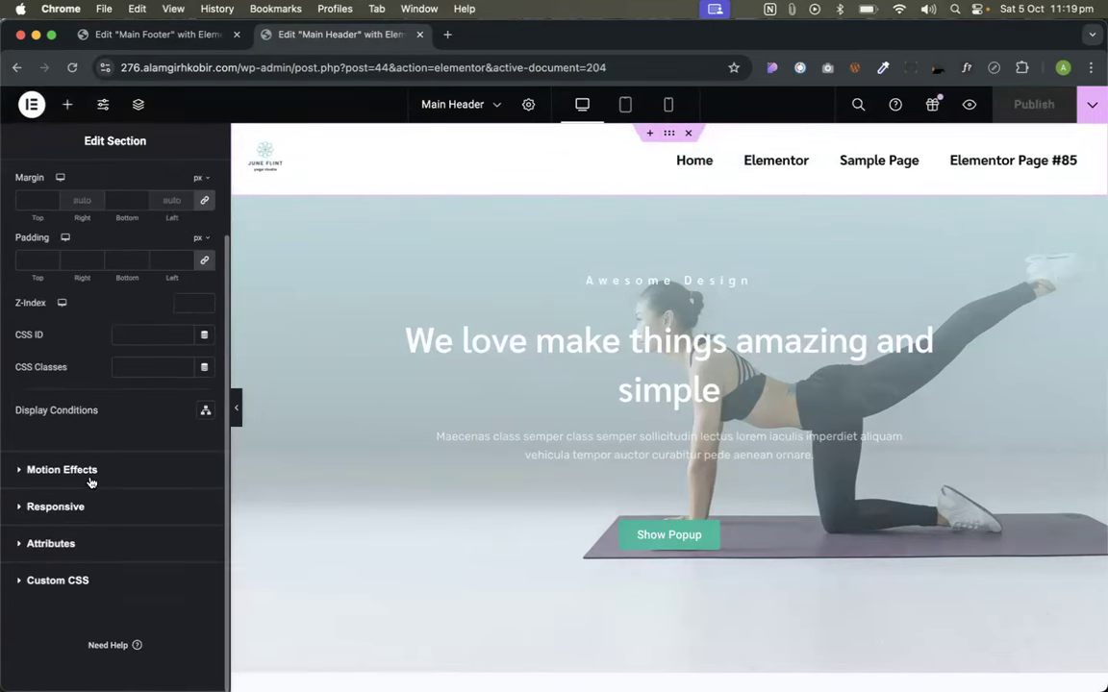
click(59, 470)
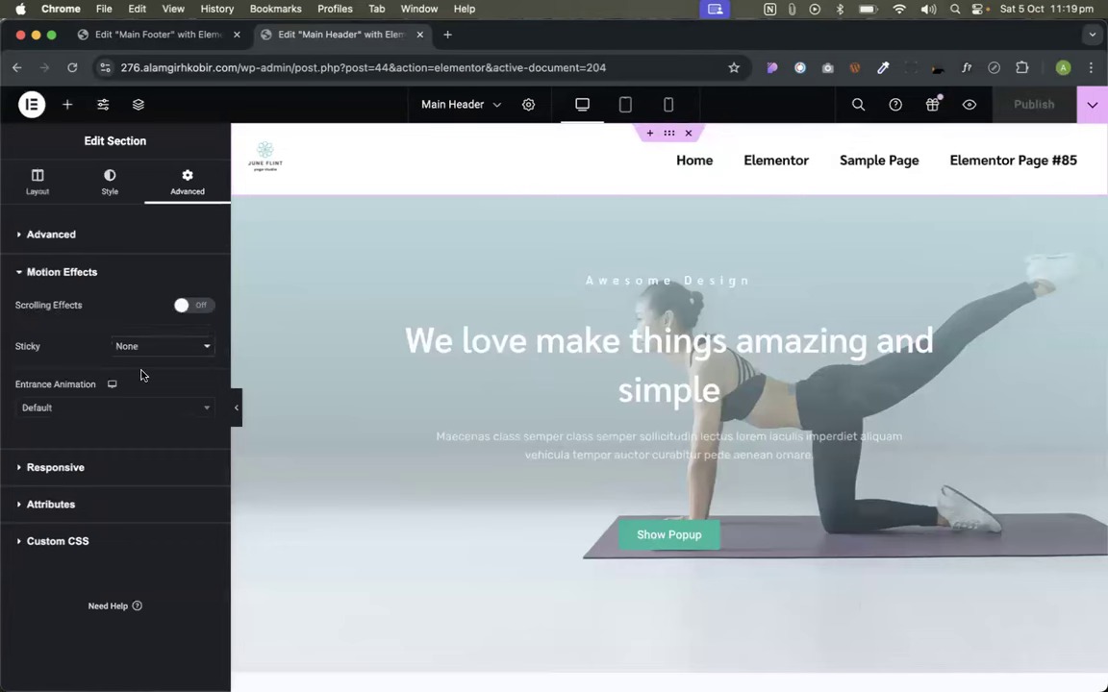
click(188, 344)
click(126, 362)
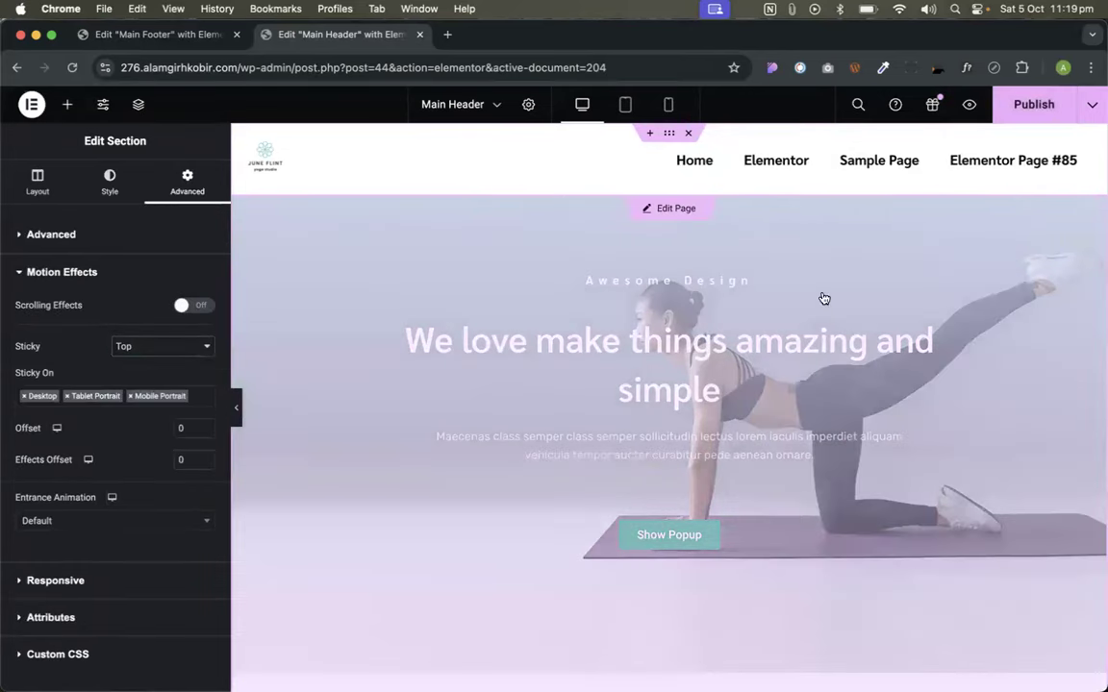
scroll(777, 321, down, 2)
scroll(777, 322, down, 10)
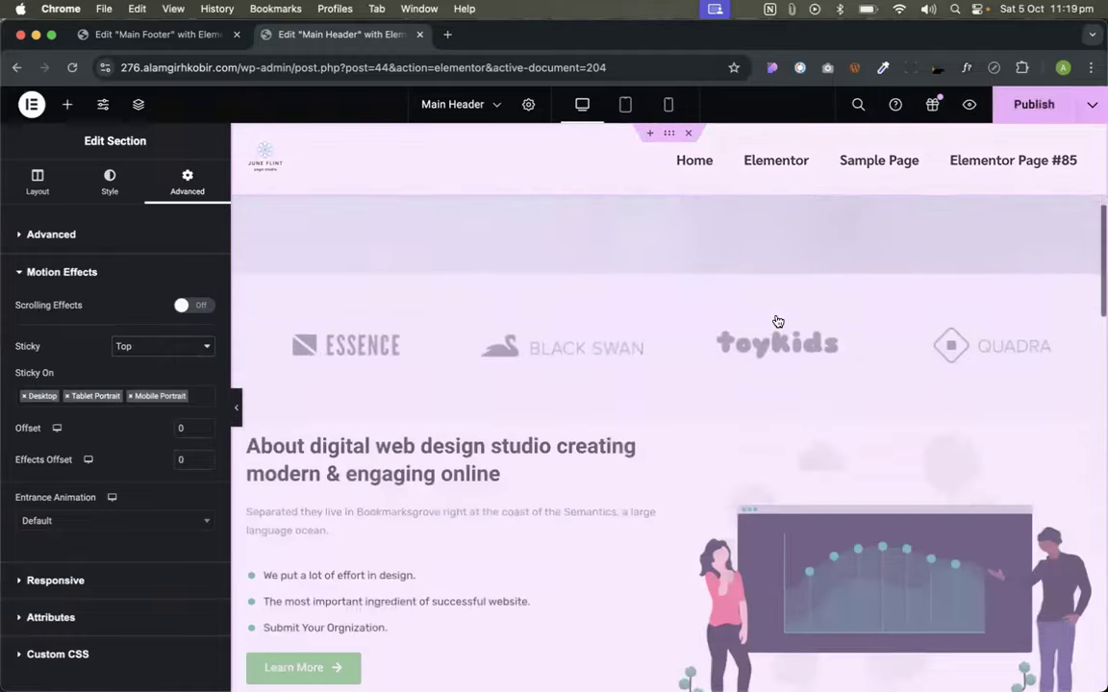
scroll(778, 321, down, 10)
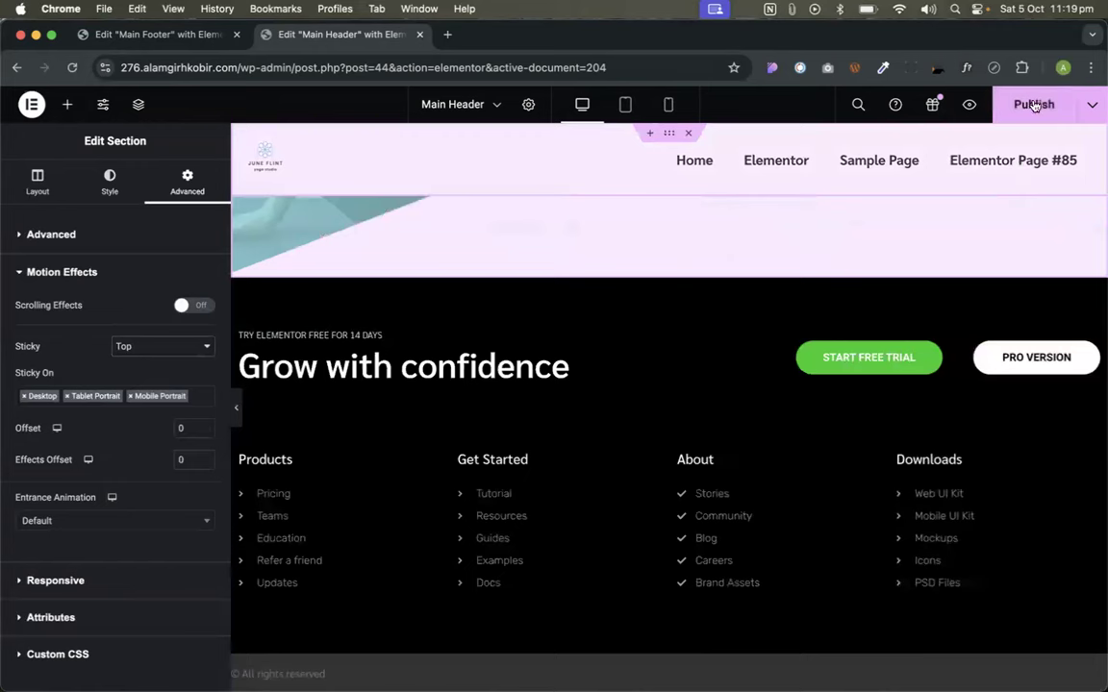
click(1034, 104)
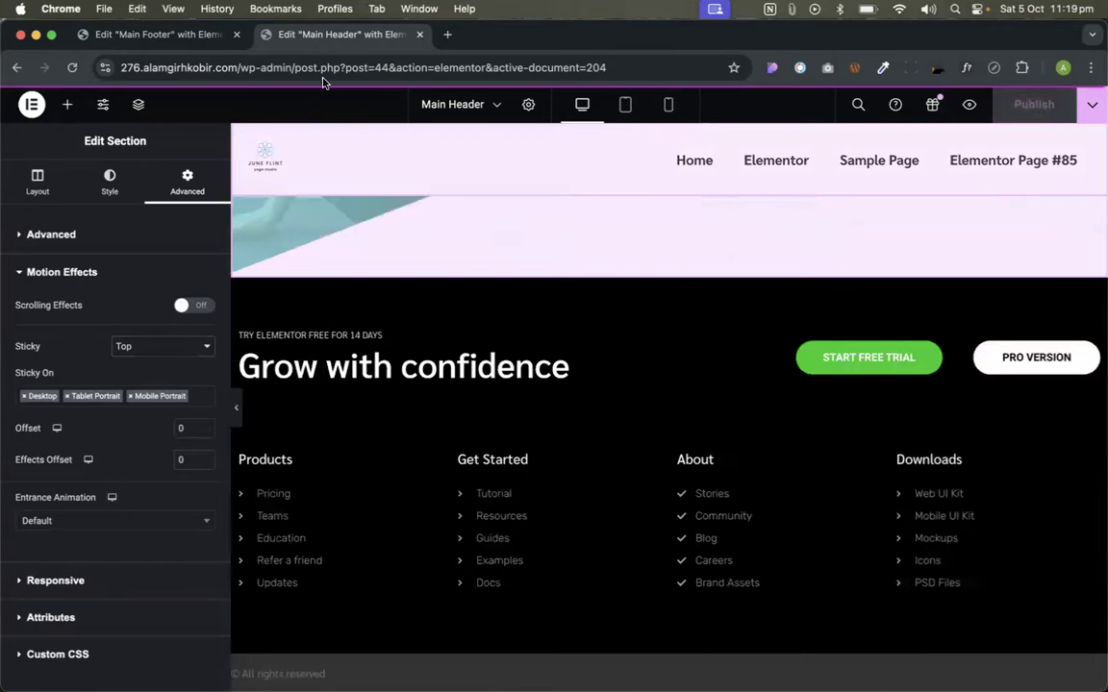
- Preview the site and scroll the Elementor and home pages to check whether the header stays fixed
click(969, 104)
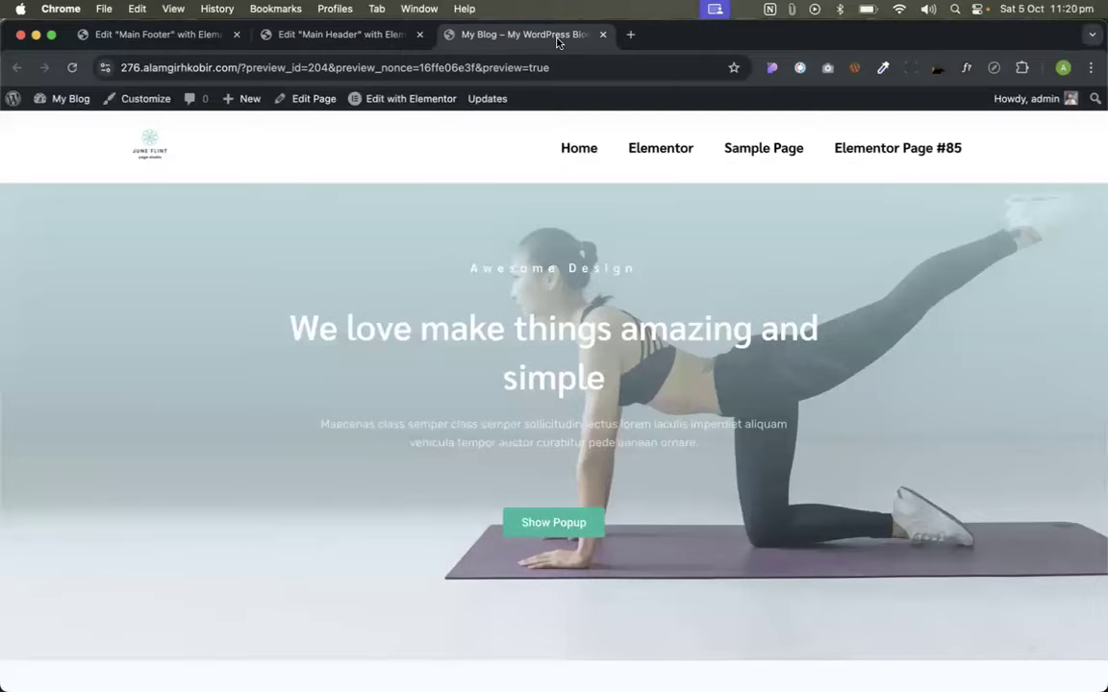
click(577, 148)
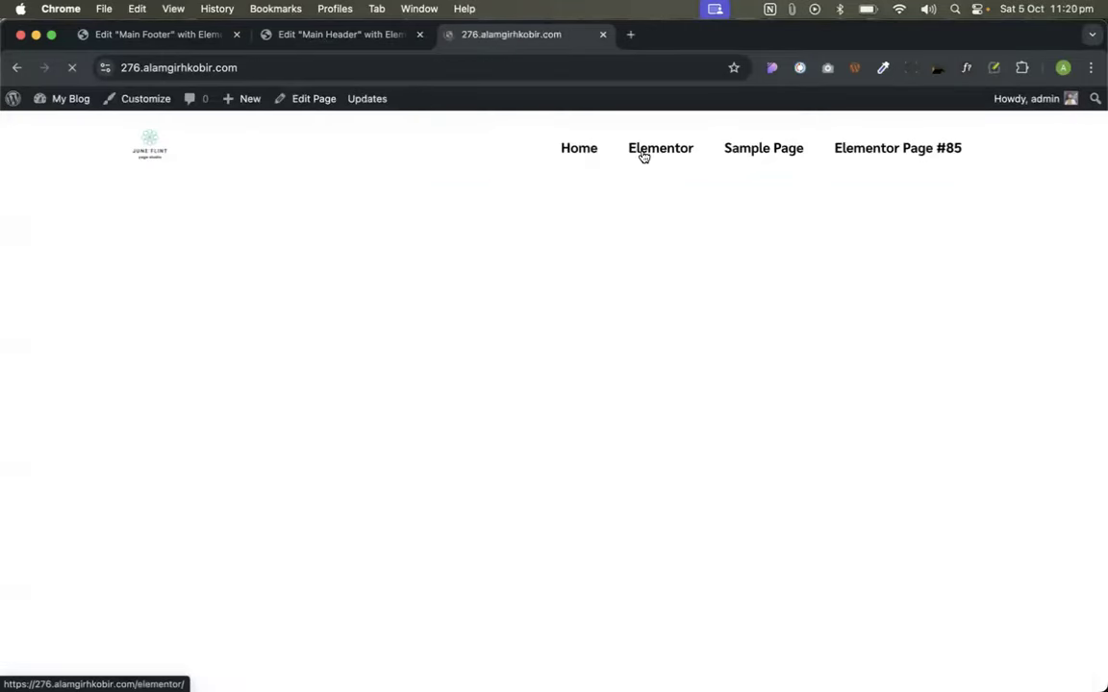
click(703, 177)
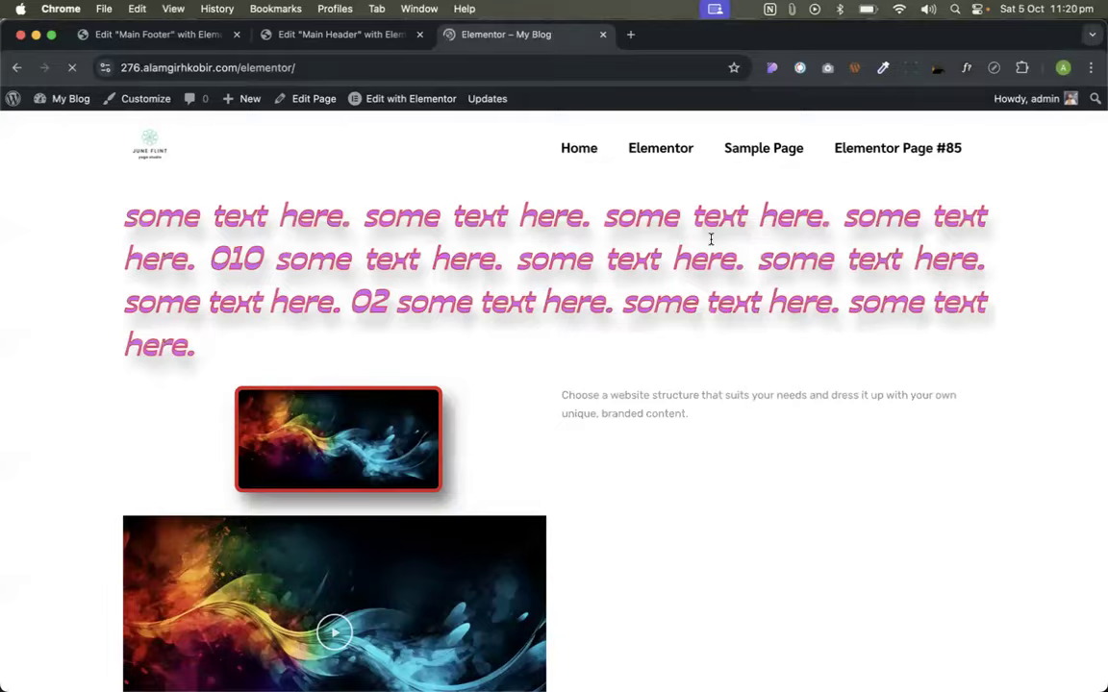
scroll(711, 244, down, 5)
scroll(711, 245, up, 5)
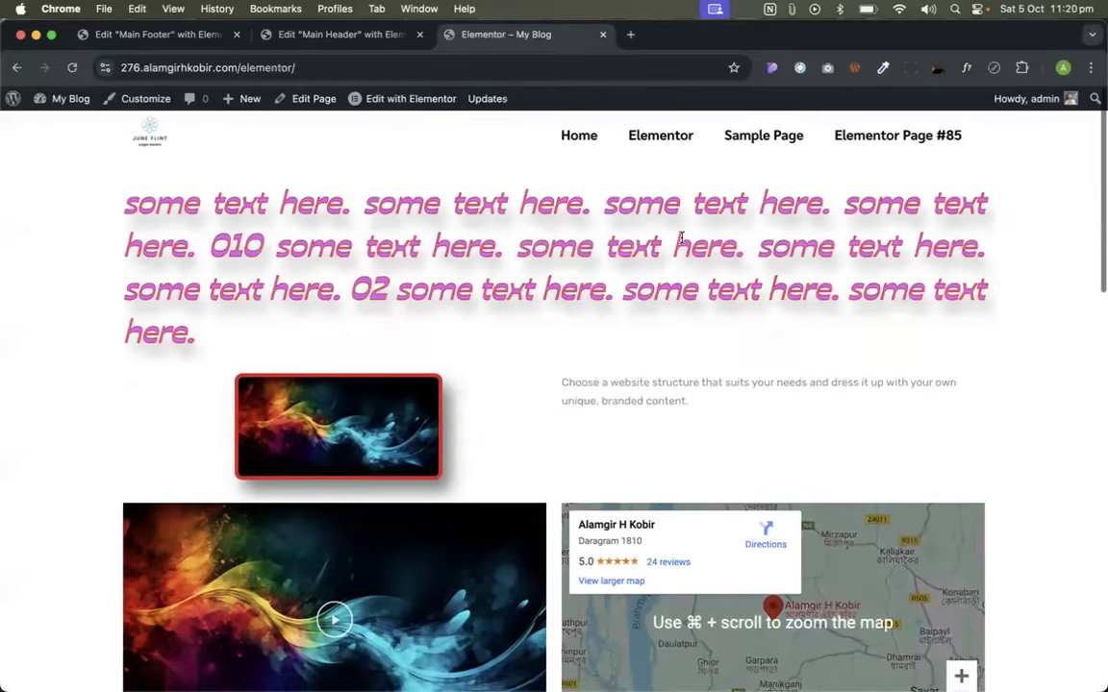
click(577, 142)
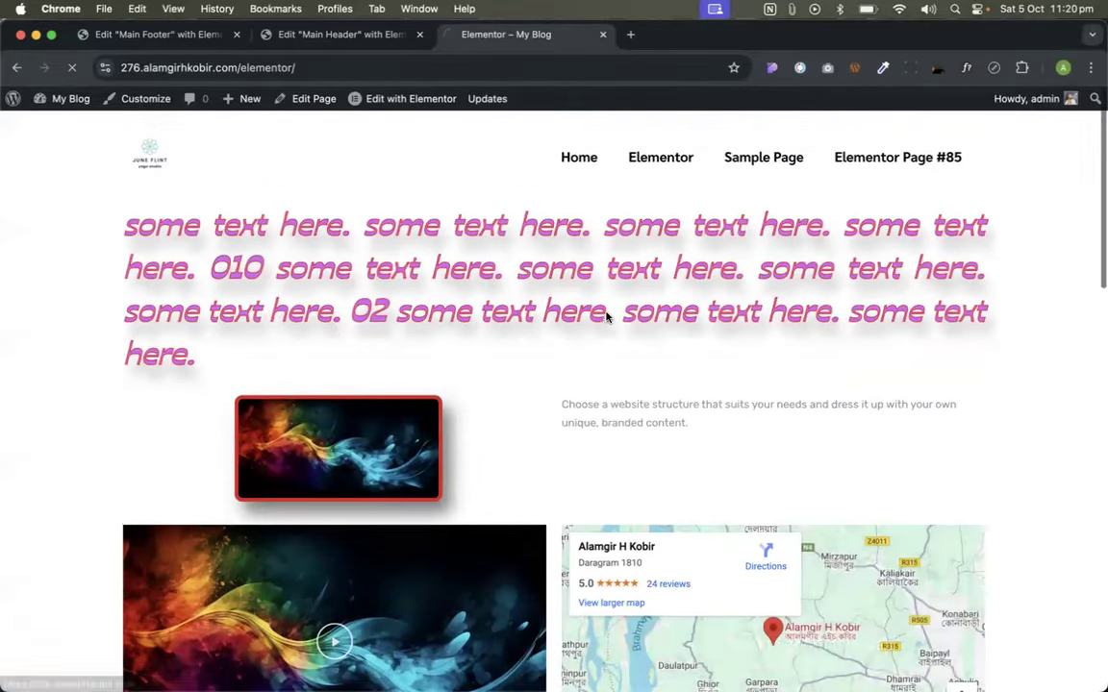
scroll(606, 315, down, 3)
scroll(538, 240, up, 4)
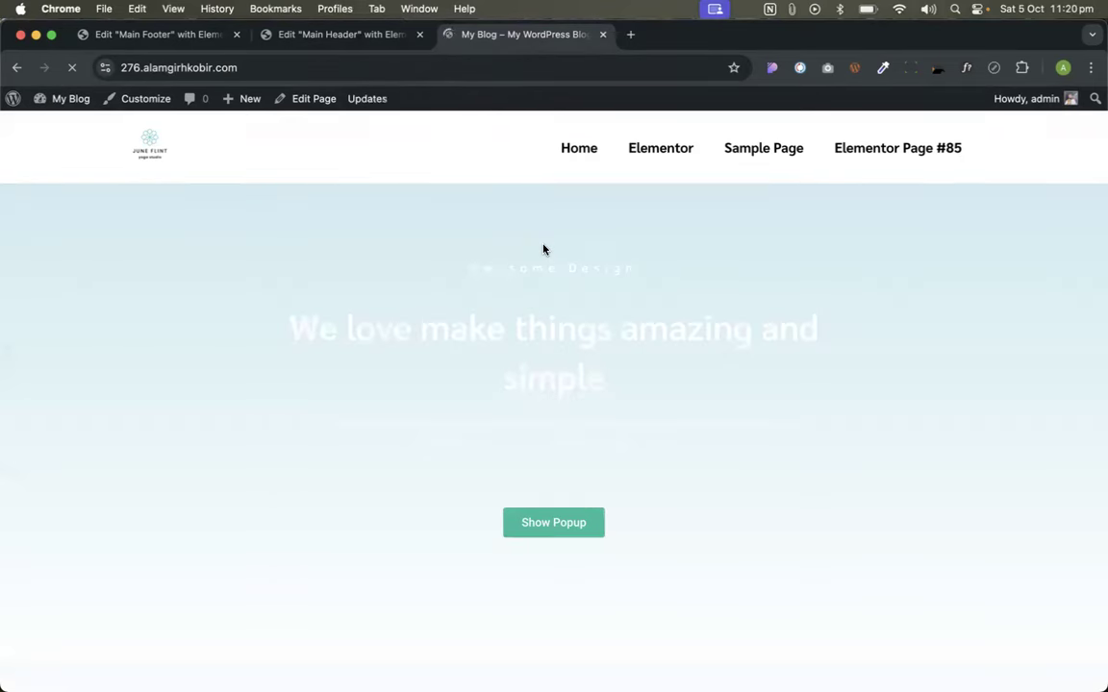
scroll(544, 249, down, 1)
scroll(544, 249, up, 1)
scroll(544, 249, down, 1)
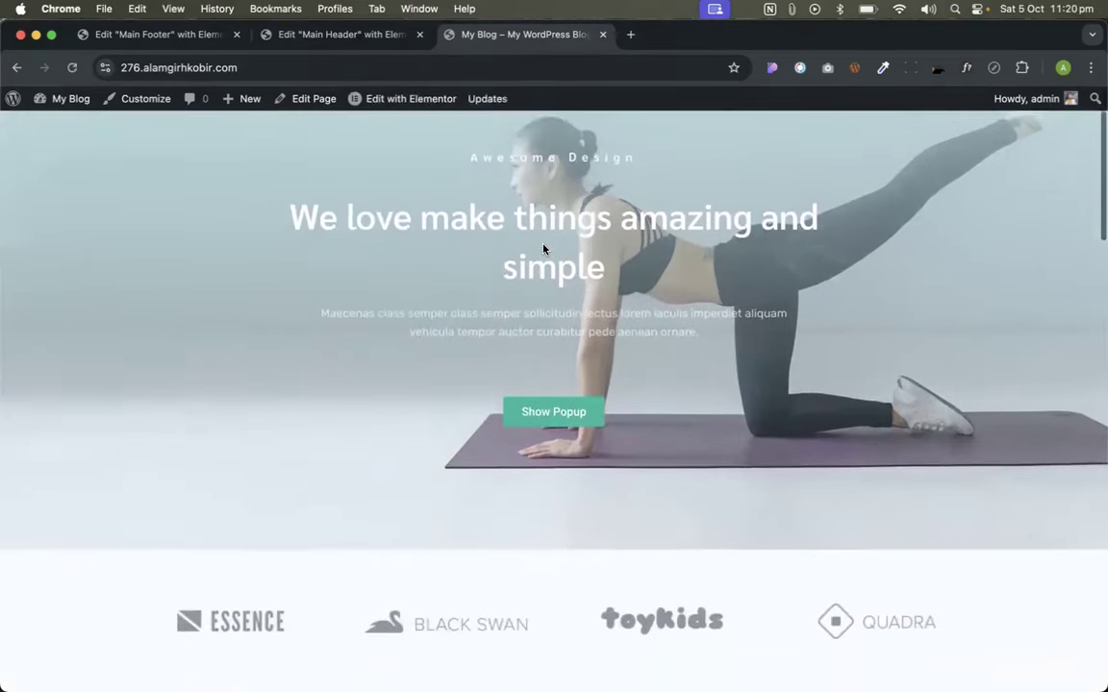
scroll(544, 249, up, 1)
- Scroll through the page in the Main Header editor with the settings panel collapsed to check the sticky header
click(311, 35)
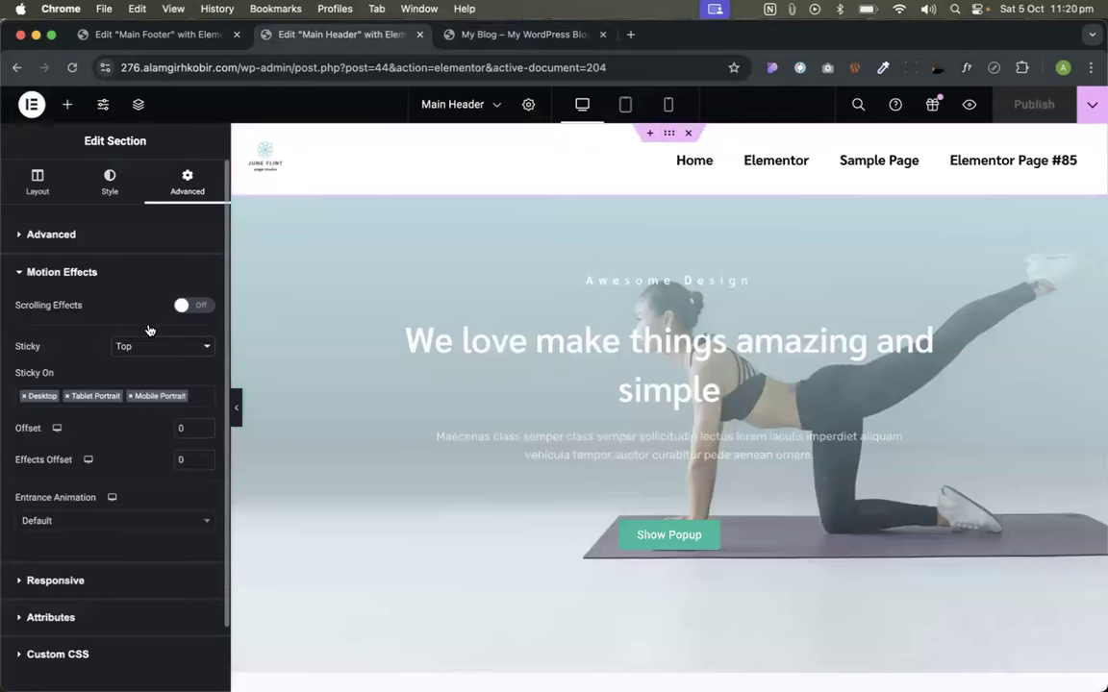
scroll(809, 260, down, 10)
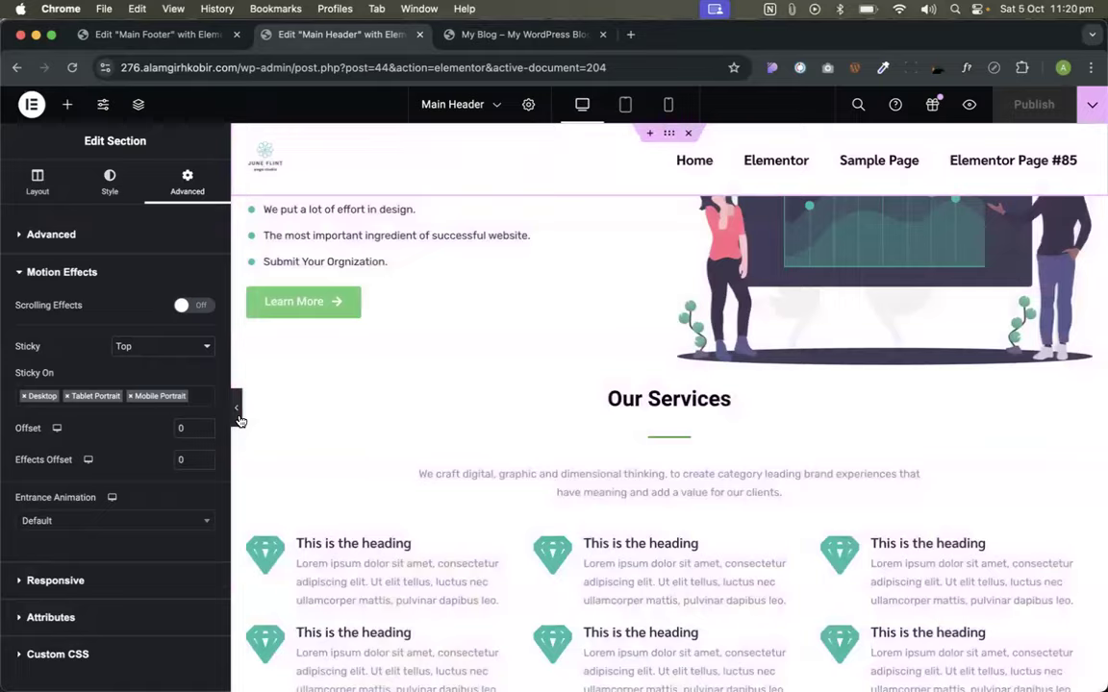
click(237, 414)
scroll(551, 375, down, 15)
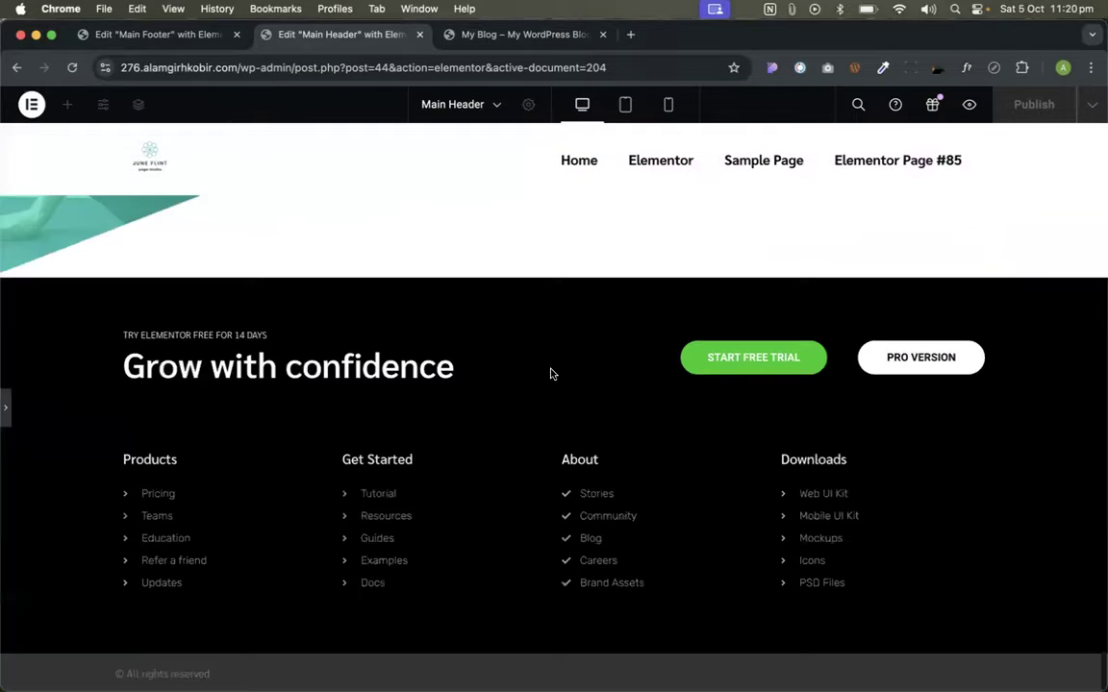
scroll(551, 373, up, 20)
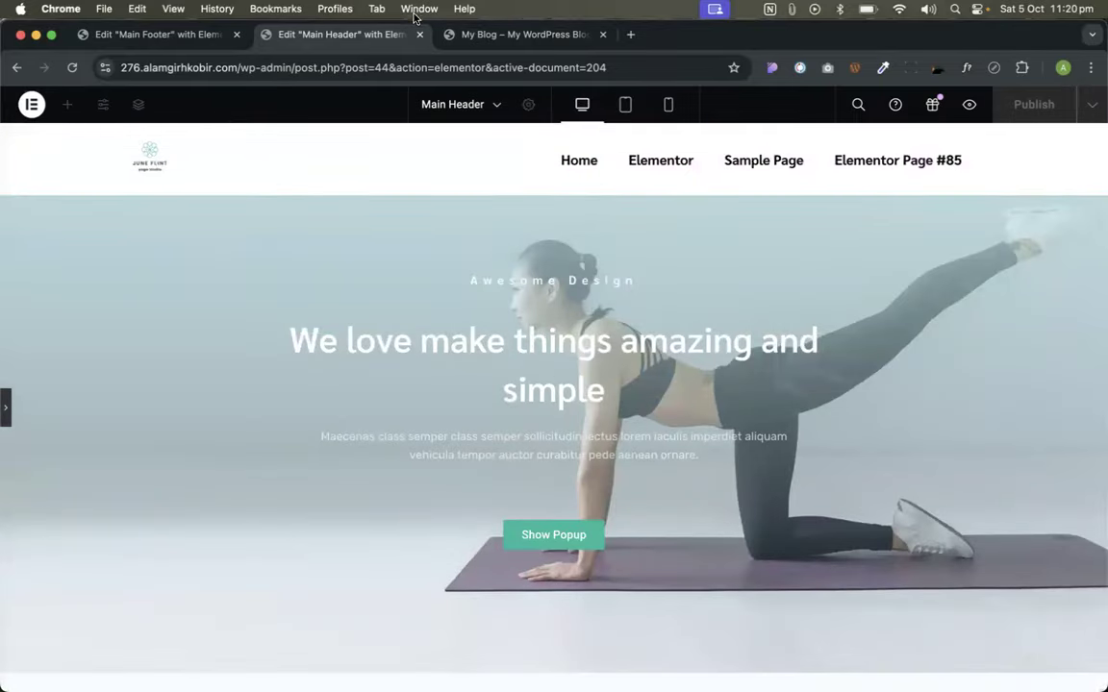
- Check the home page's header behaviour in a guest browser window and close that window
click(452, 35)
click(465, 67)
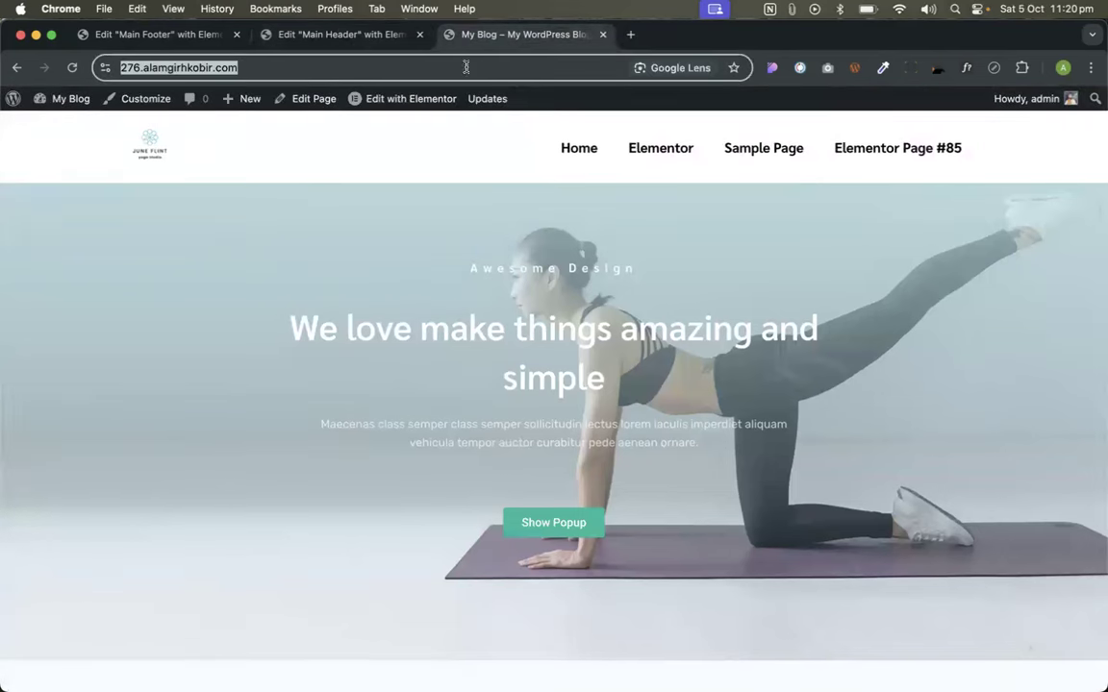
click(1062, 68)
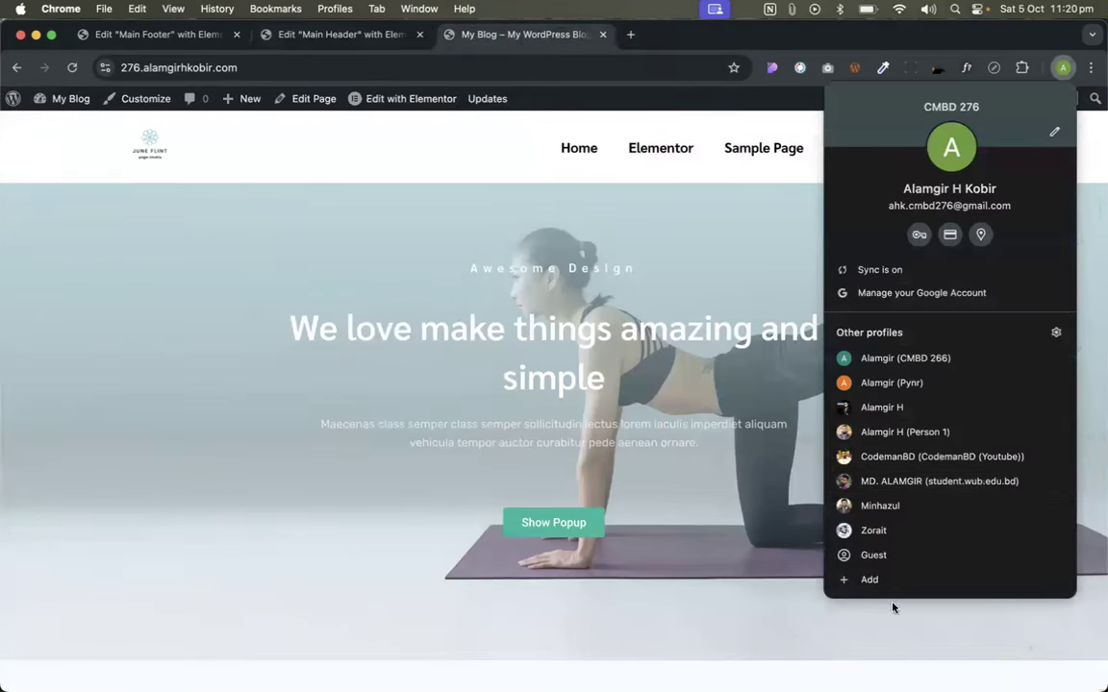
click(870, 555)
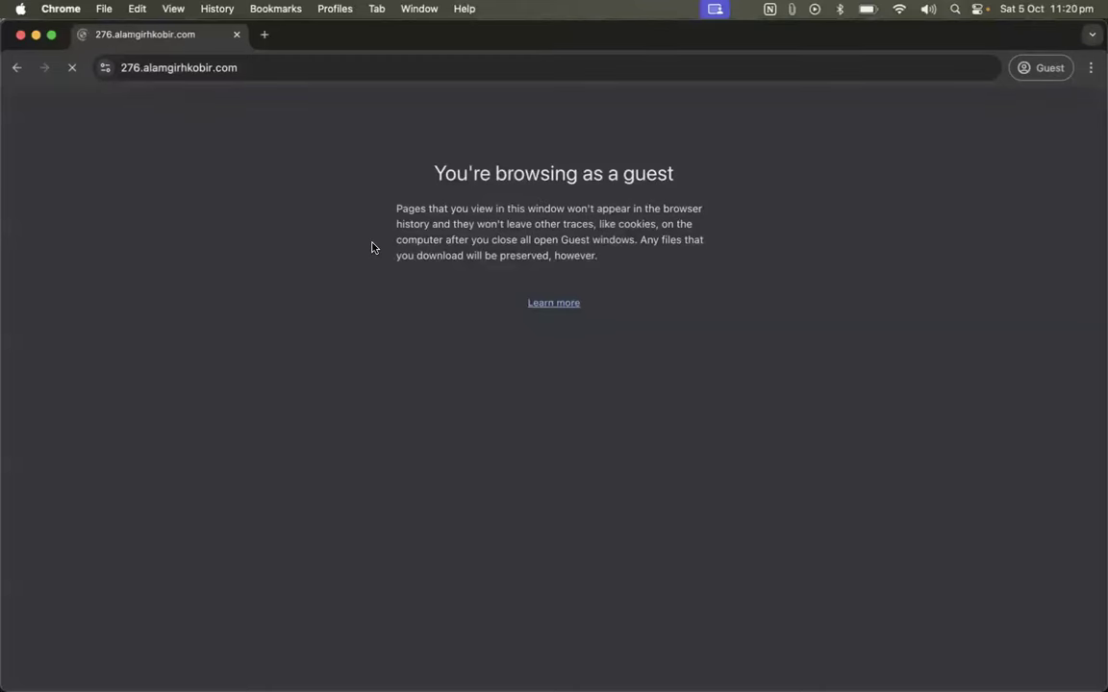
scroll(412, 327, down, 1)
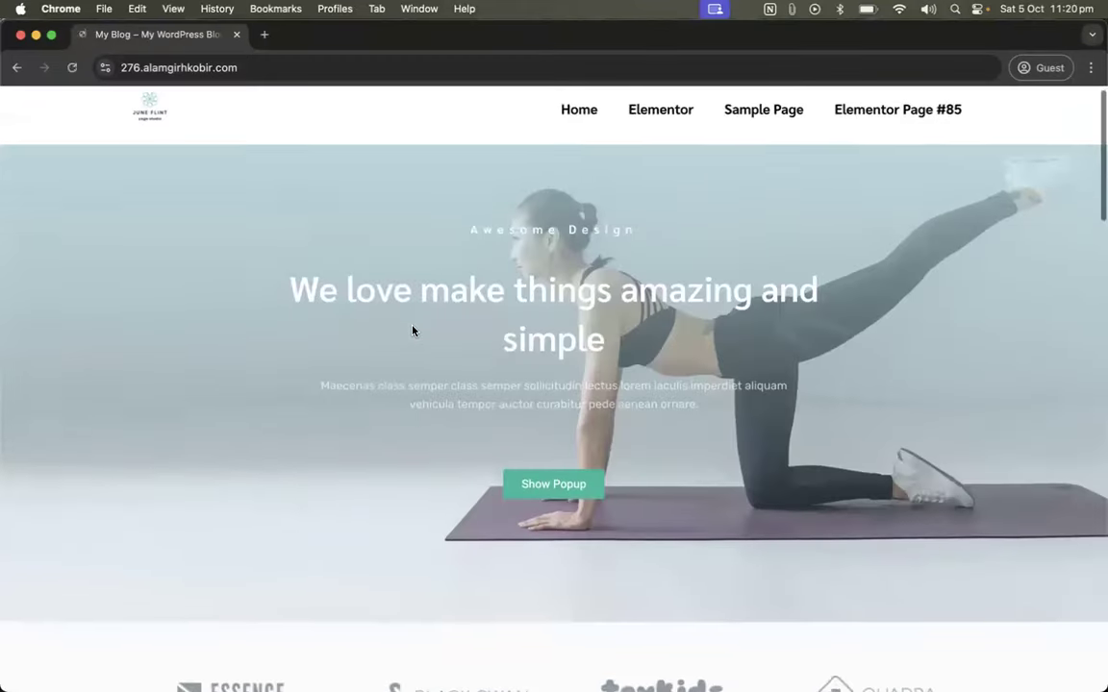
scroll(411, 330, down, 15)
scroll(412, 330, up, 15)
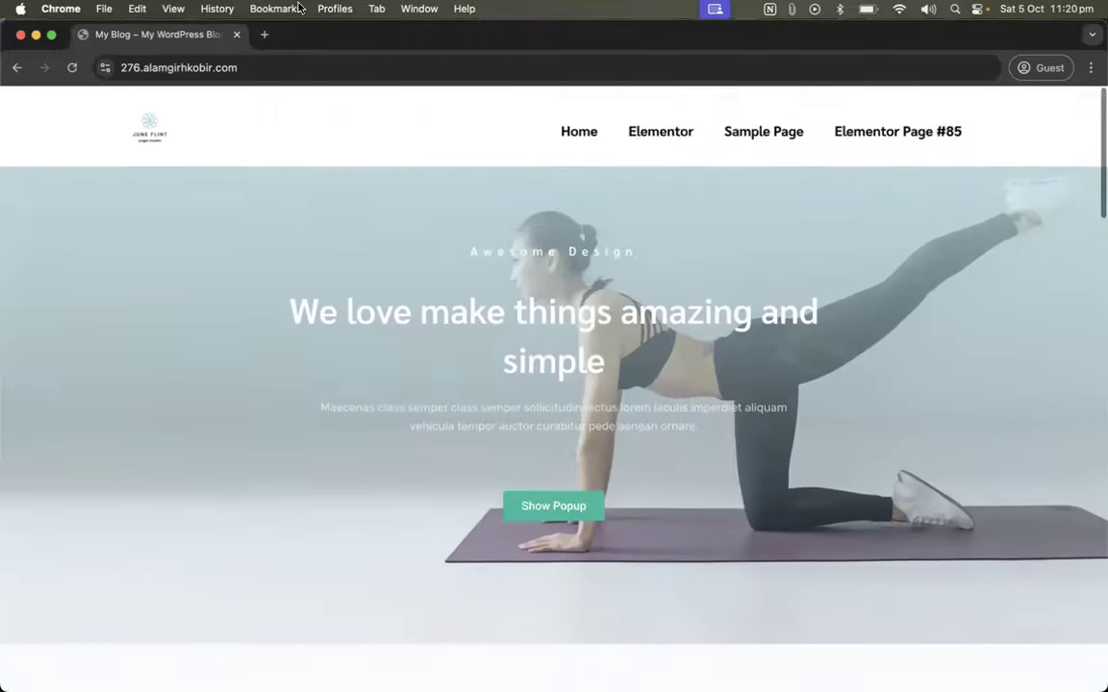
click(237, 35)
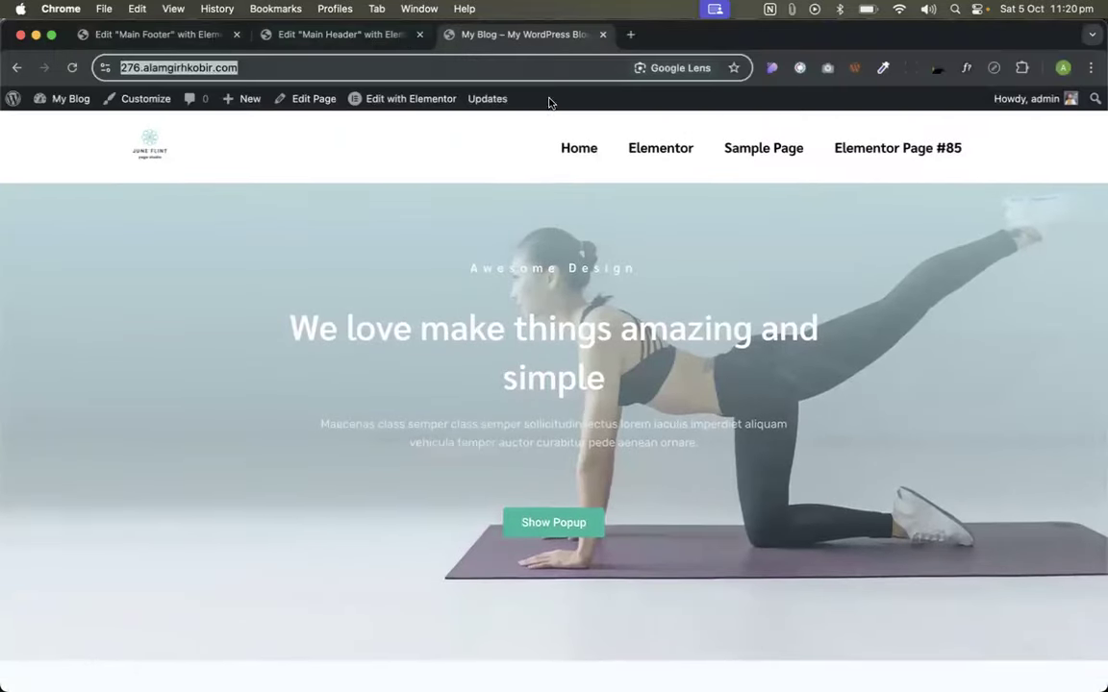
- Close the Main Footer editor and open the Main Header template directly in Elementor from the live home page
click(365, 37)
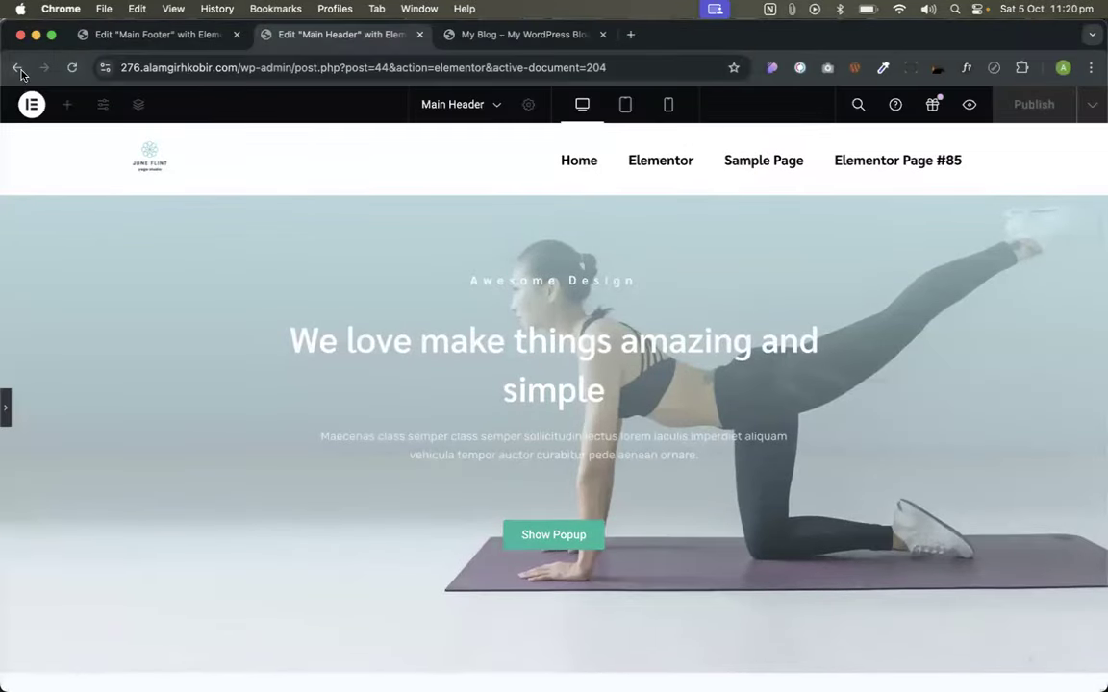
drag(239, 67, 615, 67)
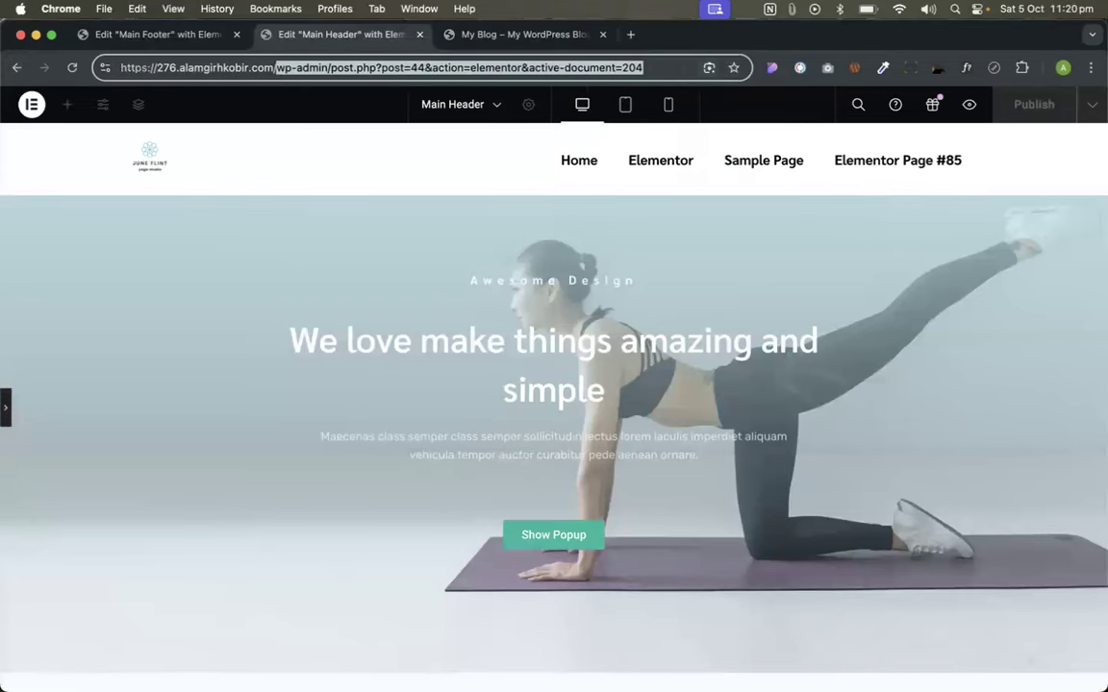
key(BackSpace)
key(Return)
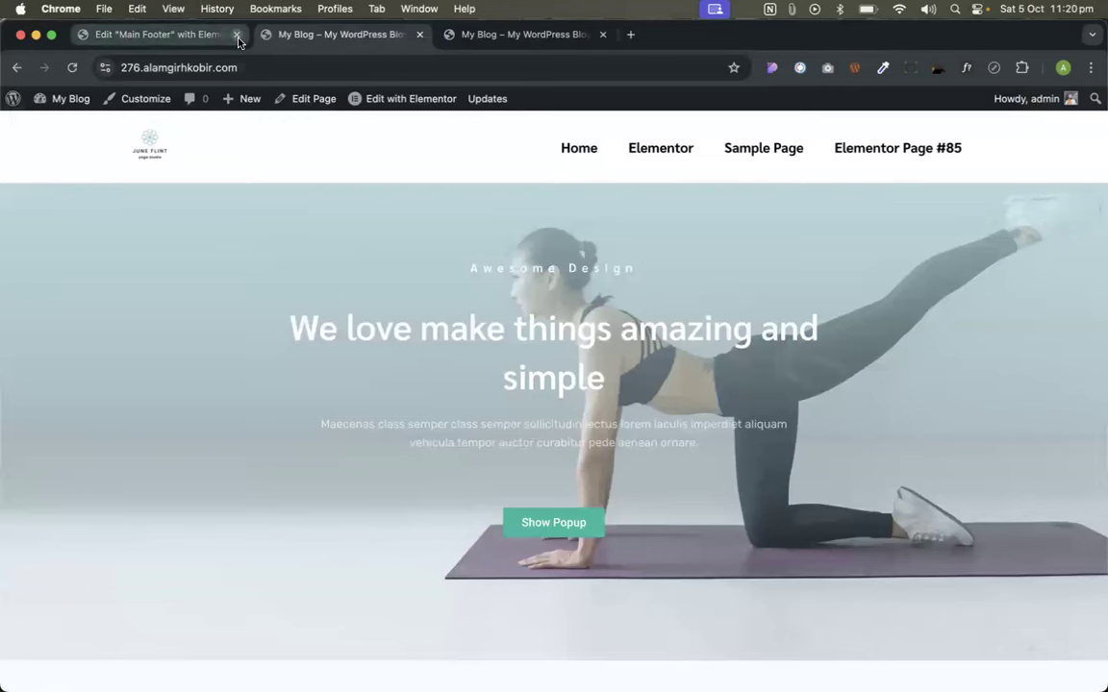
click(237, 35)
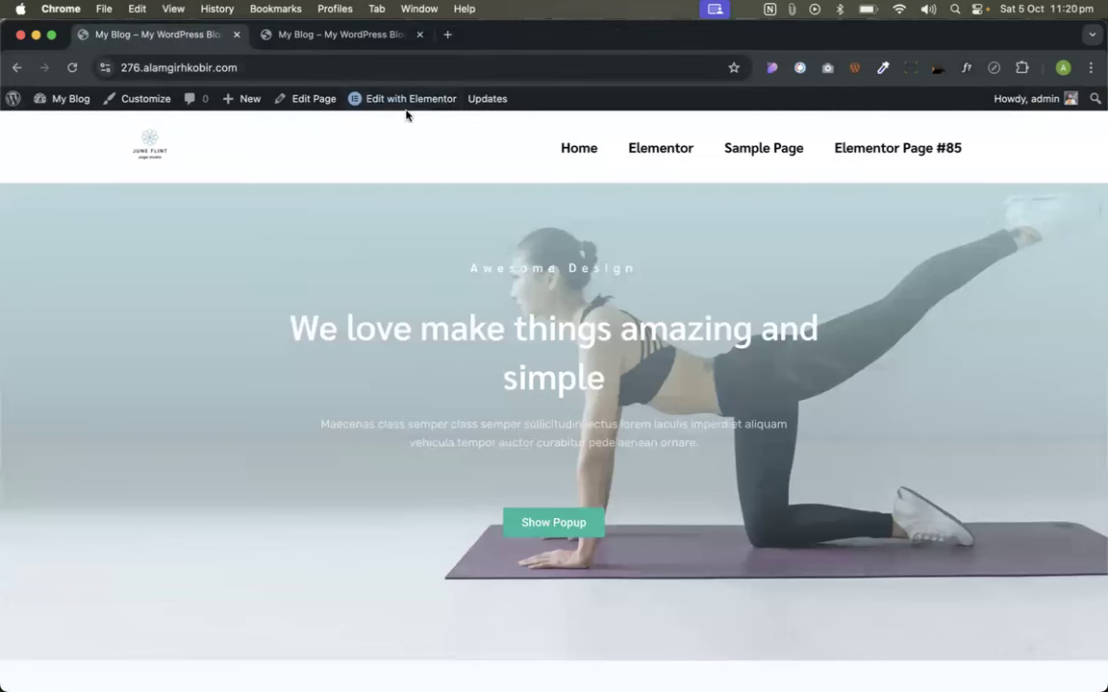
mouse_move(408, 104)
click(374, 150)
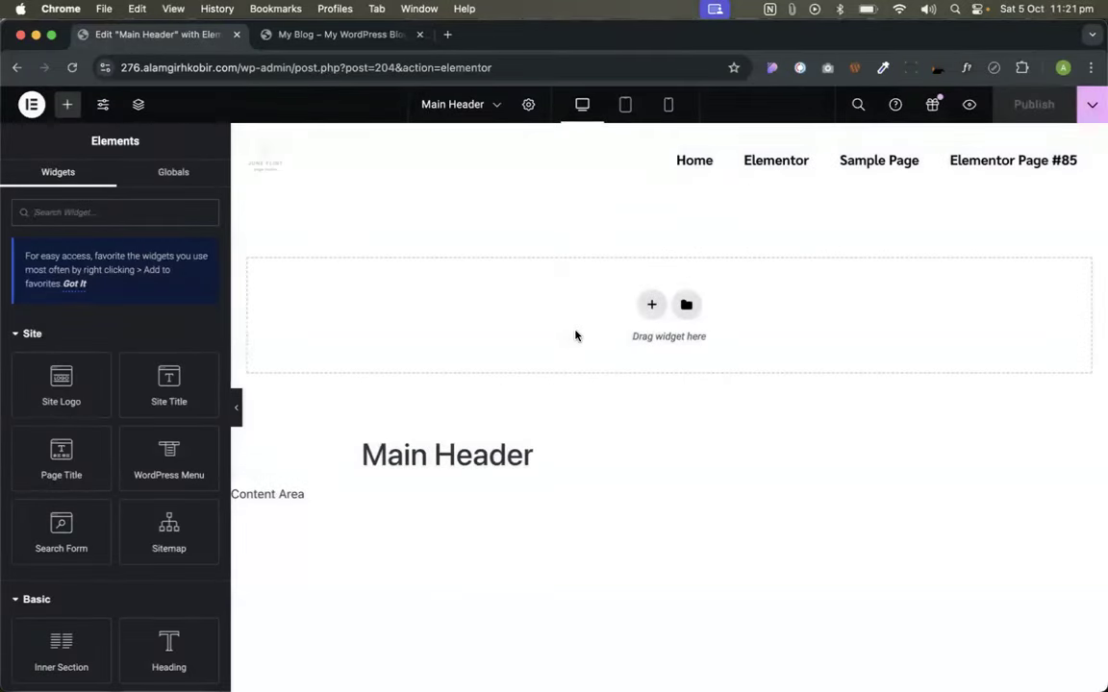
- Set the header section's Sticky motion effect to None and publish the template
click(671, 134)
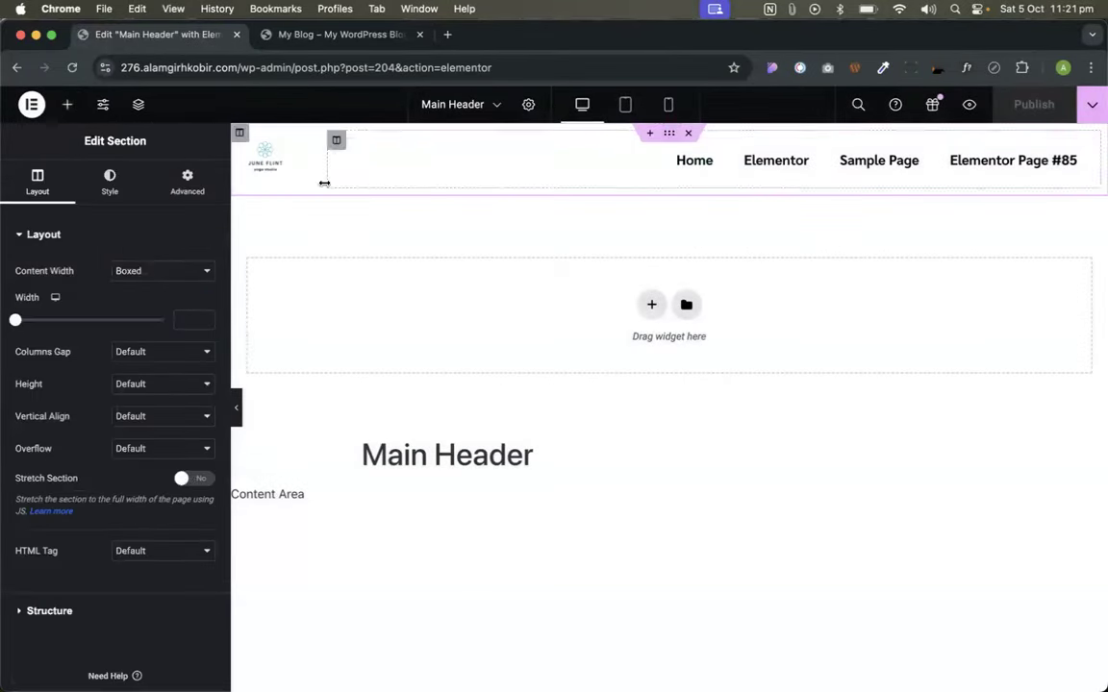
click(186, 193)
scroll(122, 542, down, 3)
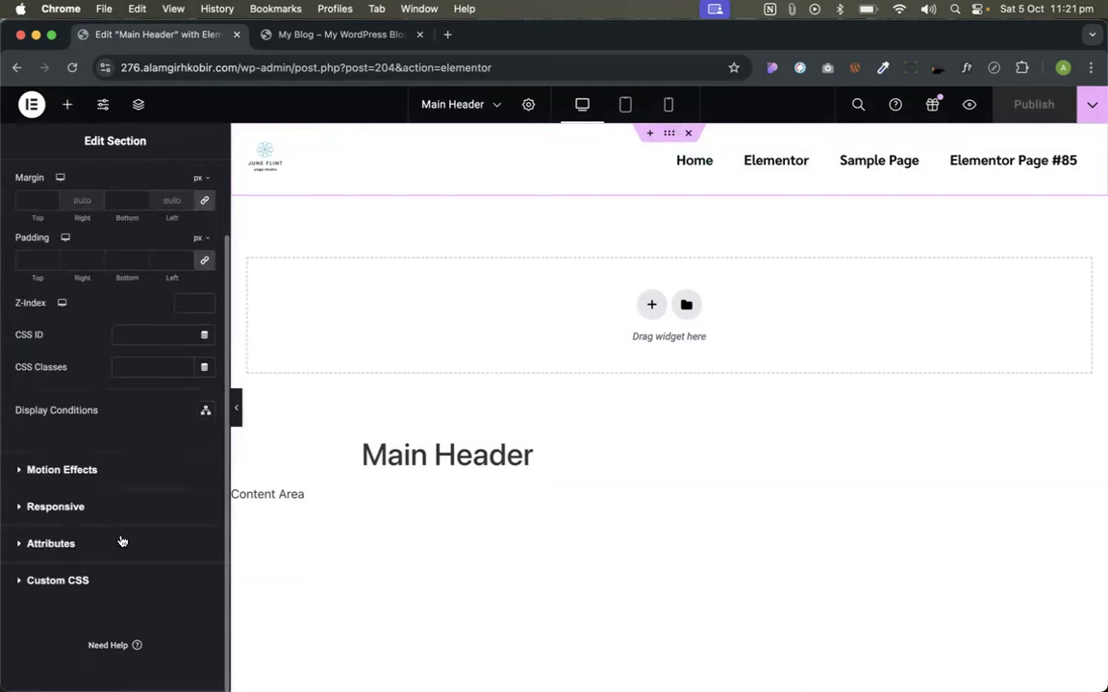
click(62, 470)
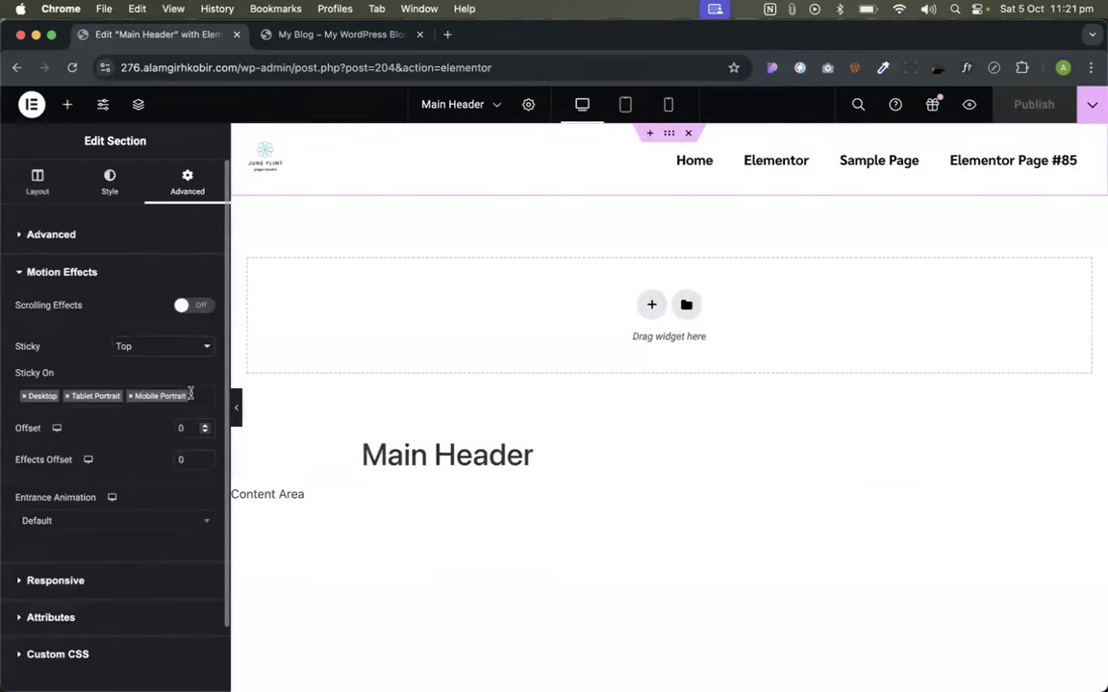
click(137, 344)
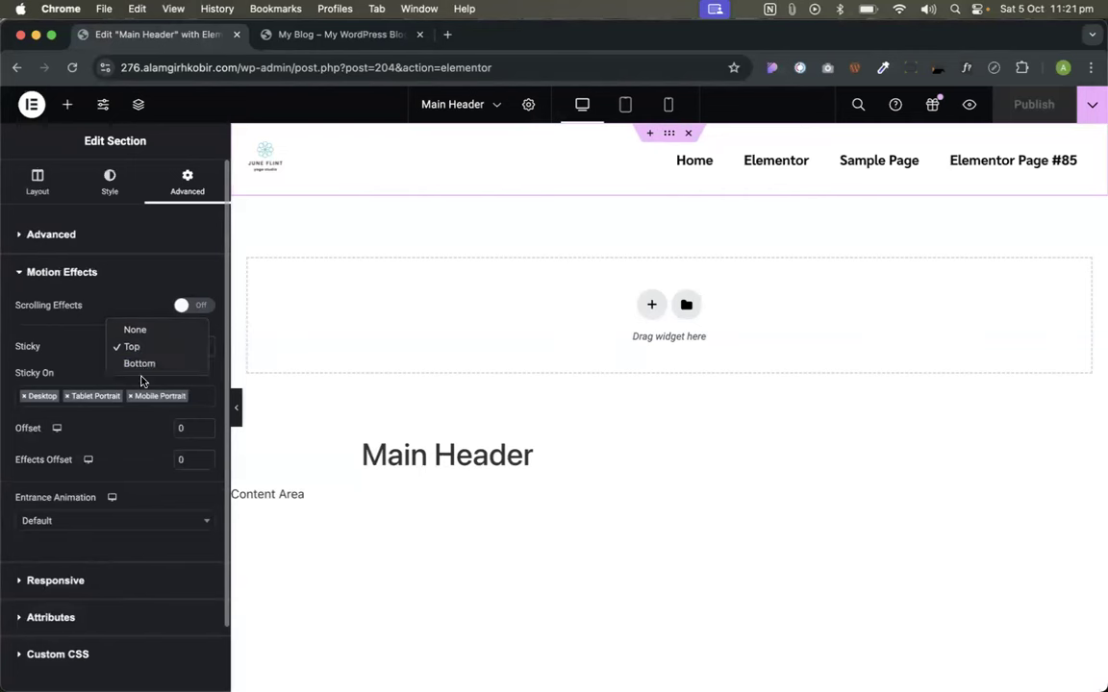
click(136, 327)
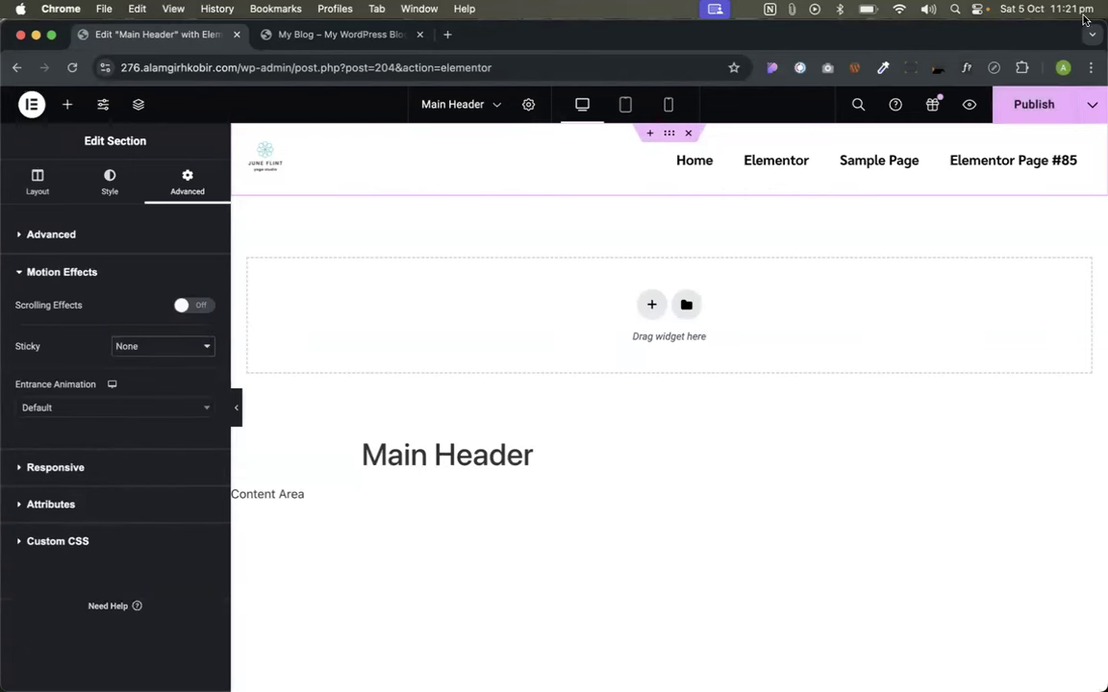
click(1045, 108)
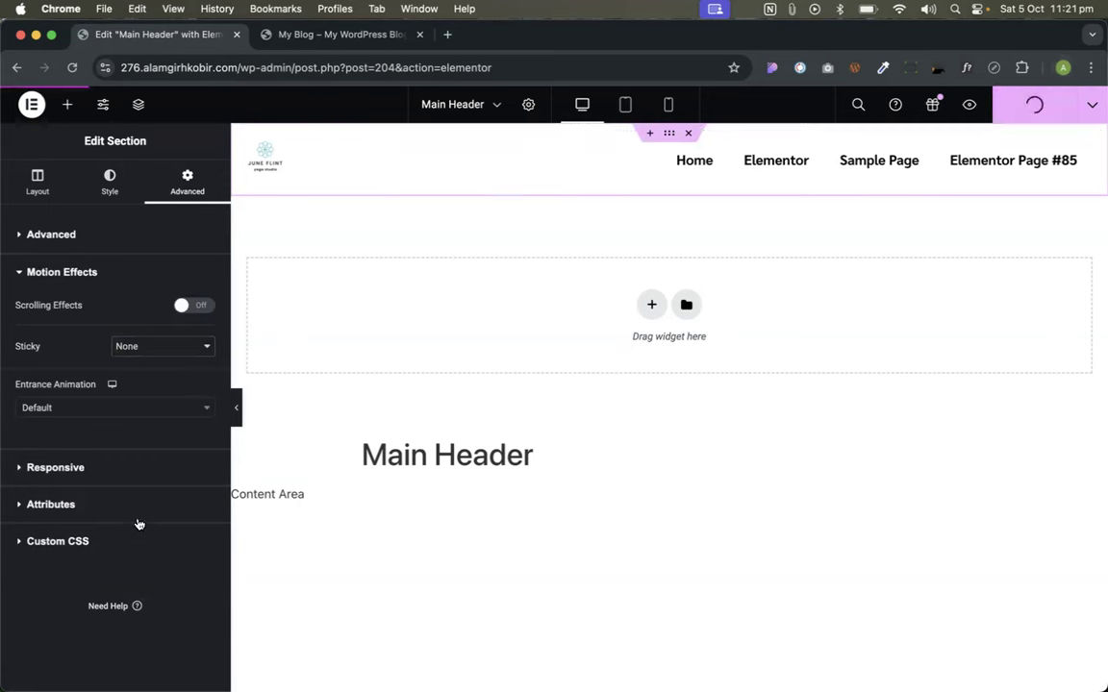
- Set the header section's Sticky option back to Top and publish Main Header again
click(173, 348)
click(145, 368)
click(1040, 108)
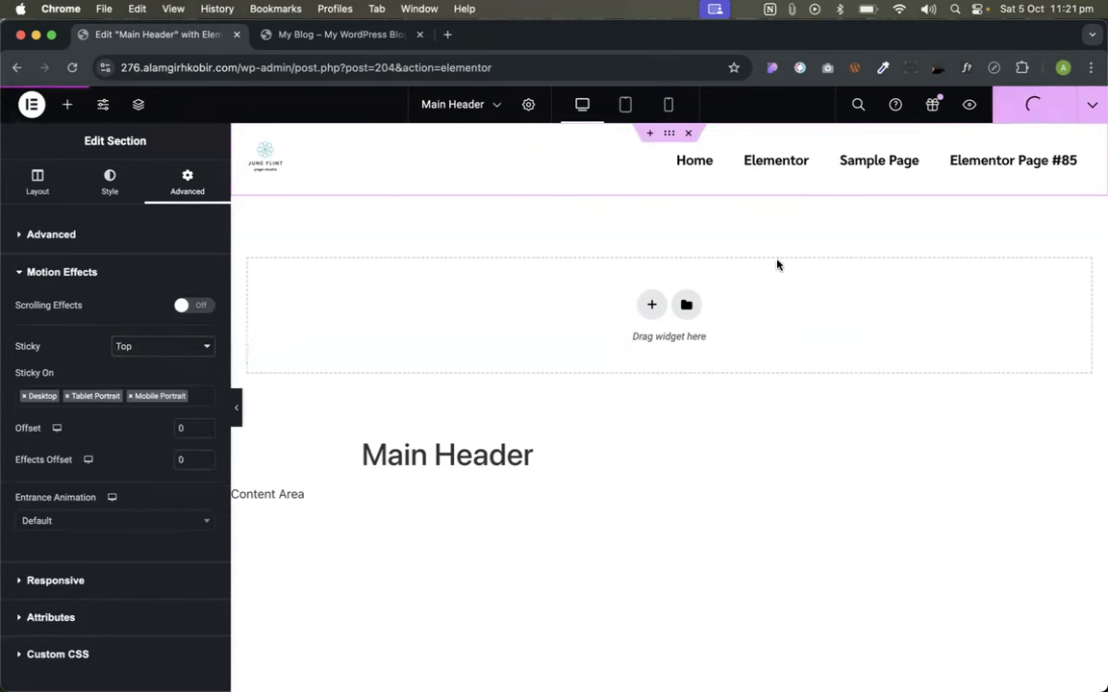
- Reload the live home page and check how the header behaves while moving through the page content
click(345, 33)
key(super+r)
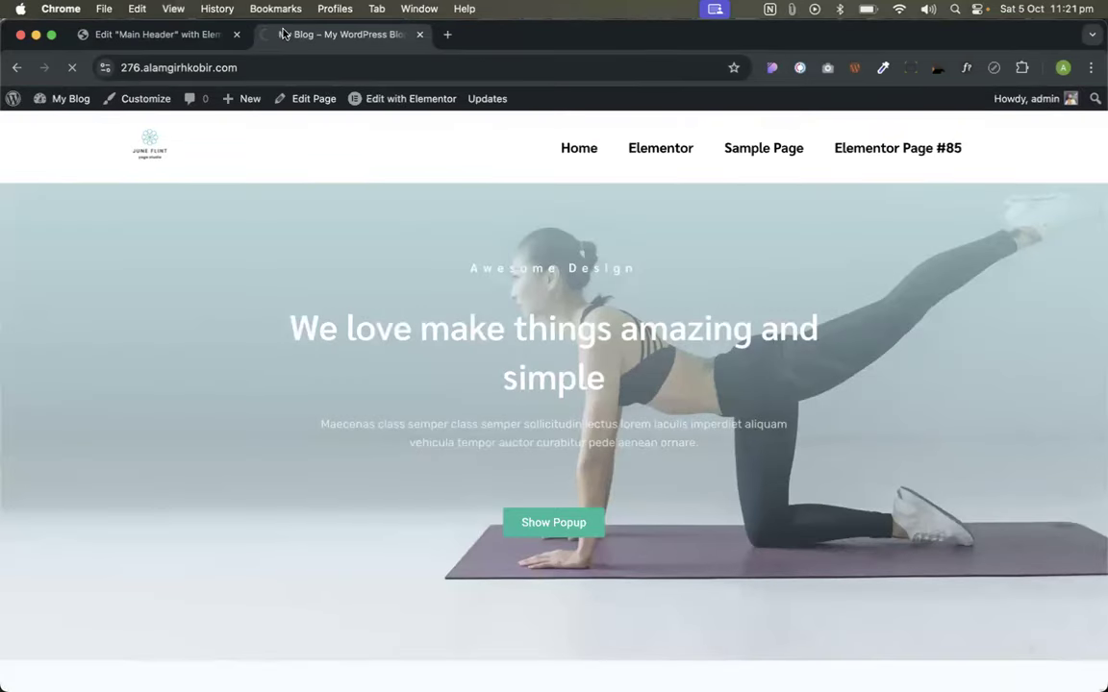
scroll(452, 255, down, 15)
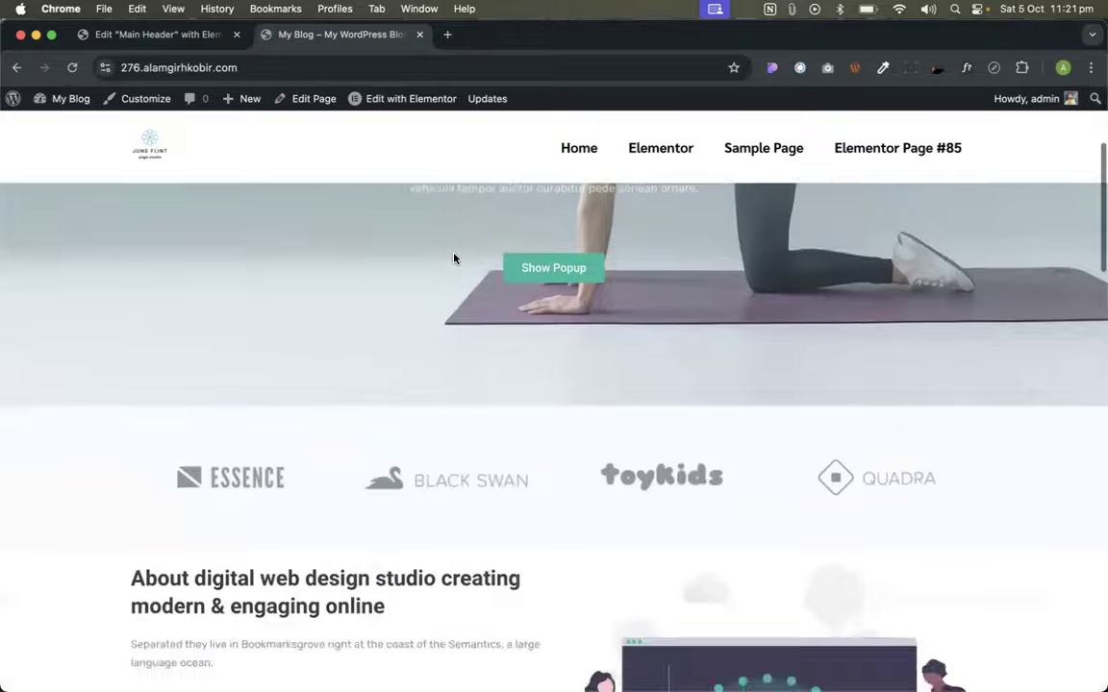
scroll(454, 257, up, 15)
scroll(454, 257, down, 15)
scroll(454, 258, up, 15)
scroll(454, 257, down, 15)
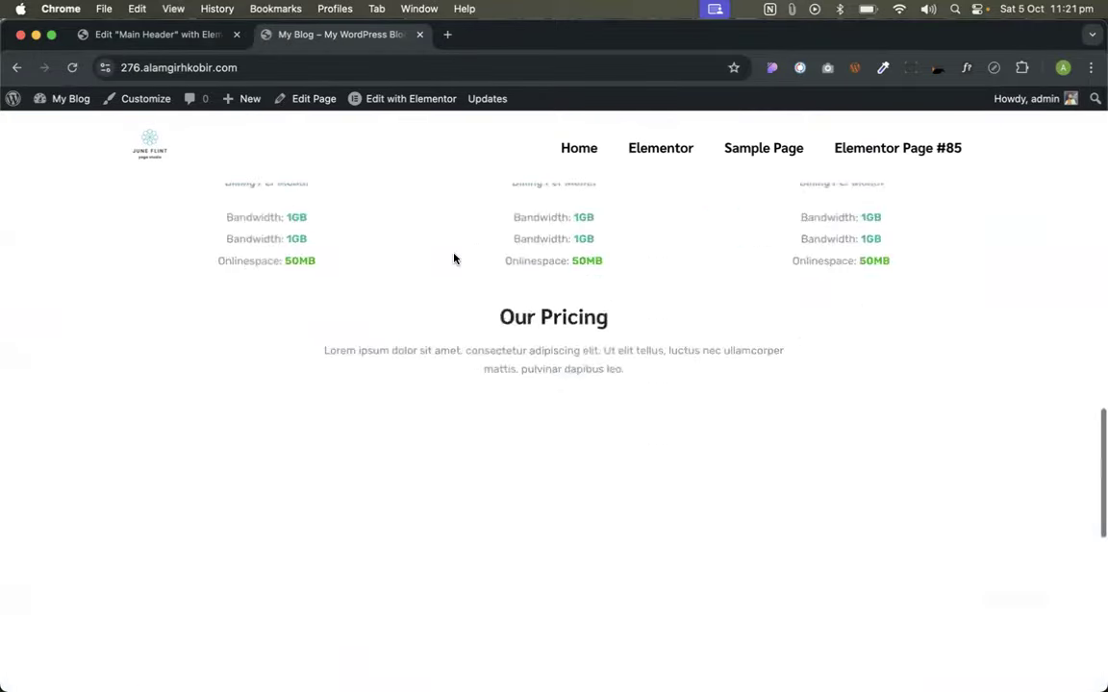
scroll(454, 258, up, 8)
scroll(454, 258, up, 8)
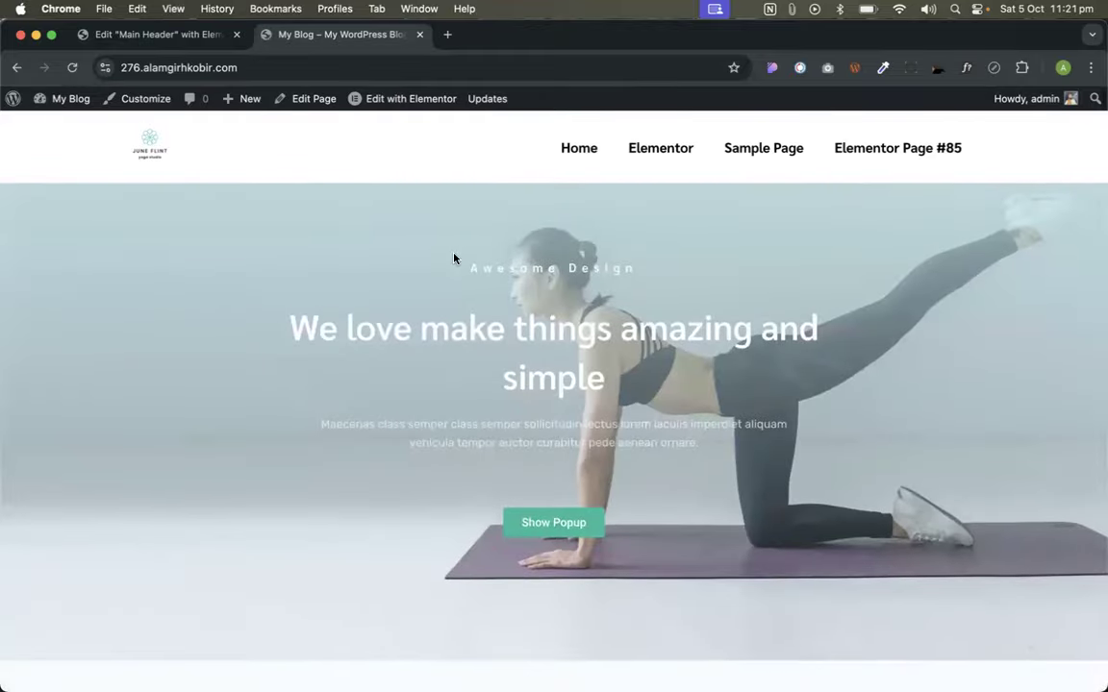
- Review the Main Header template's Sticky settings in the editor and recheck the header on the live home page down to the footer
click(146, 34)
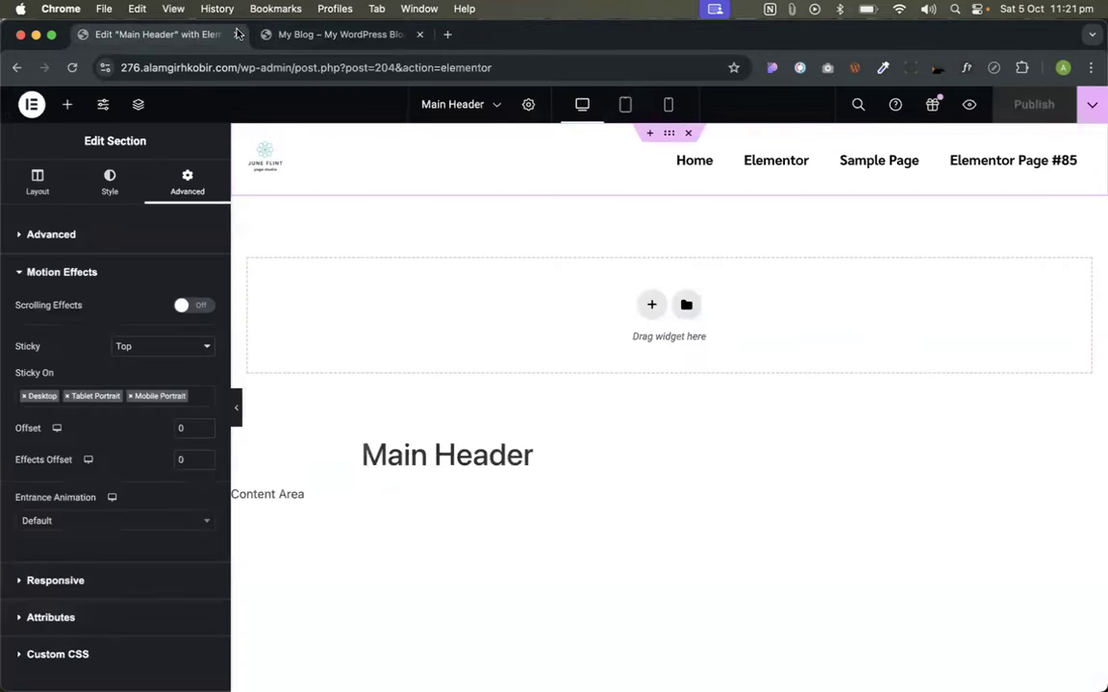
click(317, 34)
scroll(688, 260, down, 15)
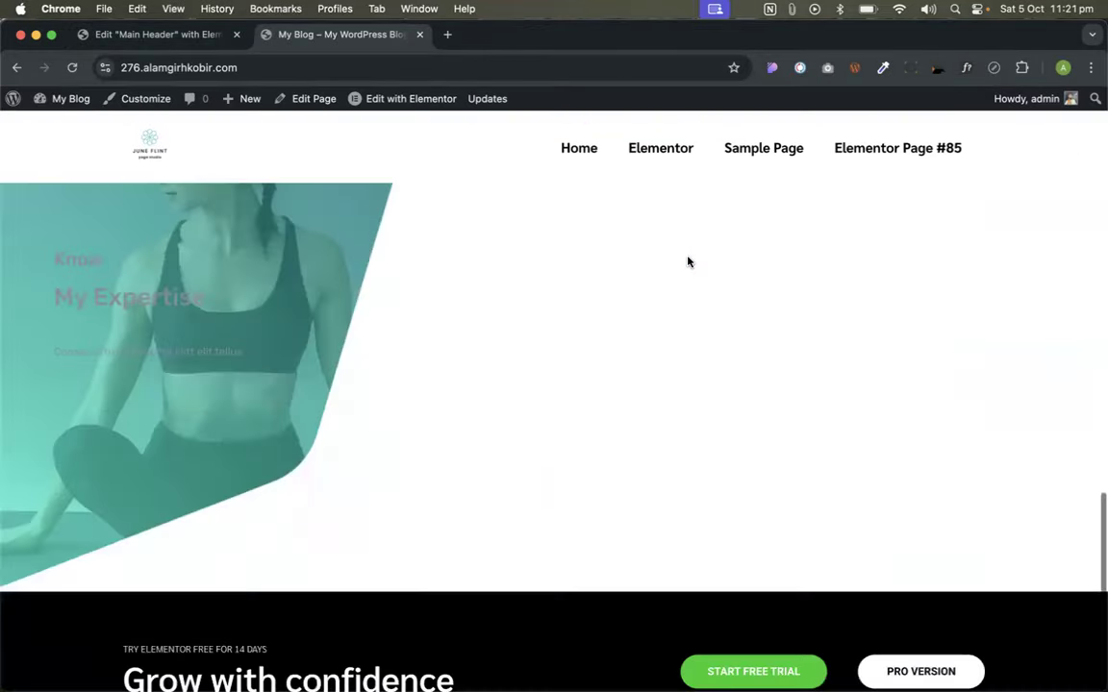
scroll(687, 260, up, 15)
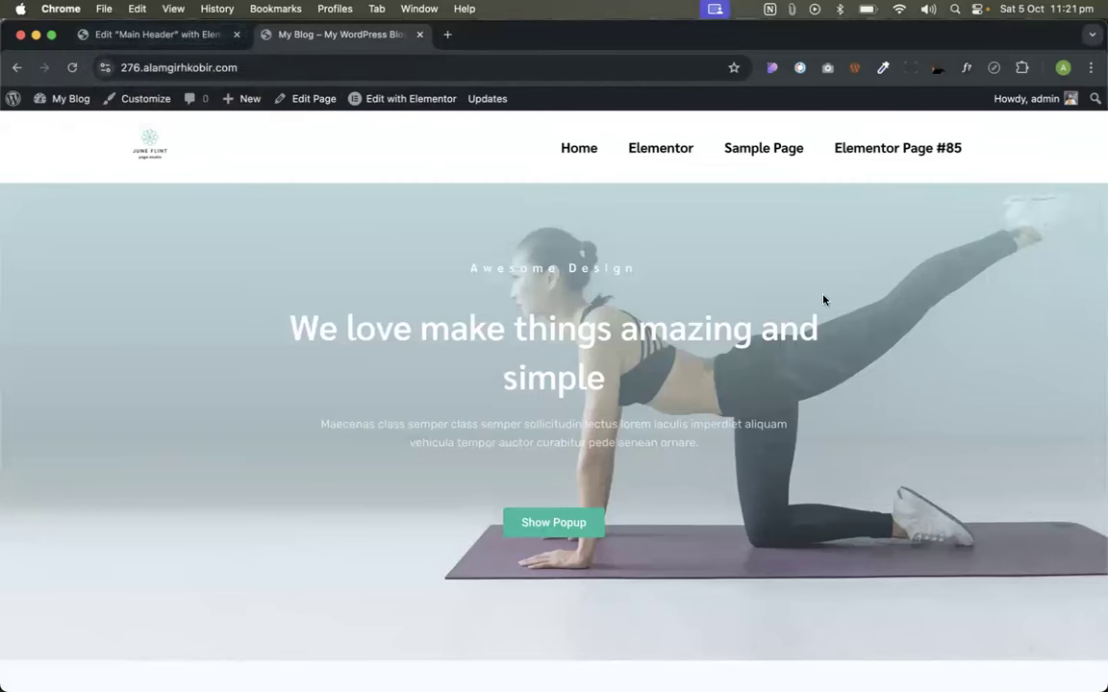
- Check how the sticky header behaves while scrolling the live Elementor page and the Home page
click(672, 151)
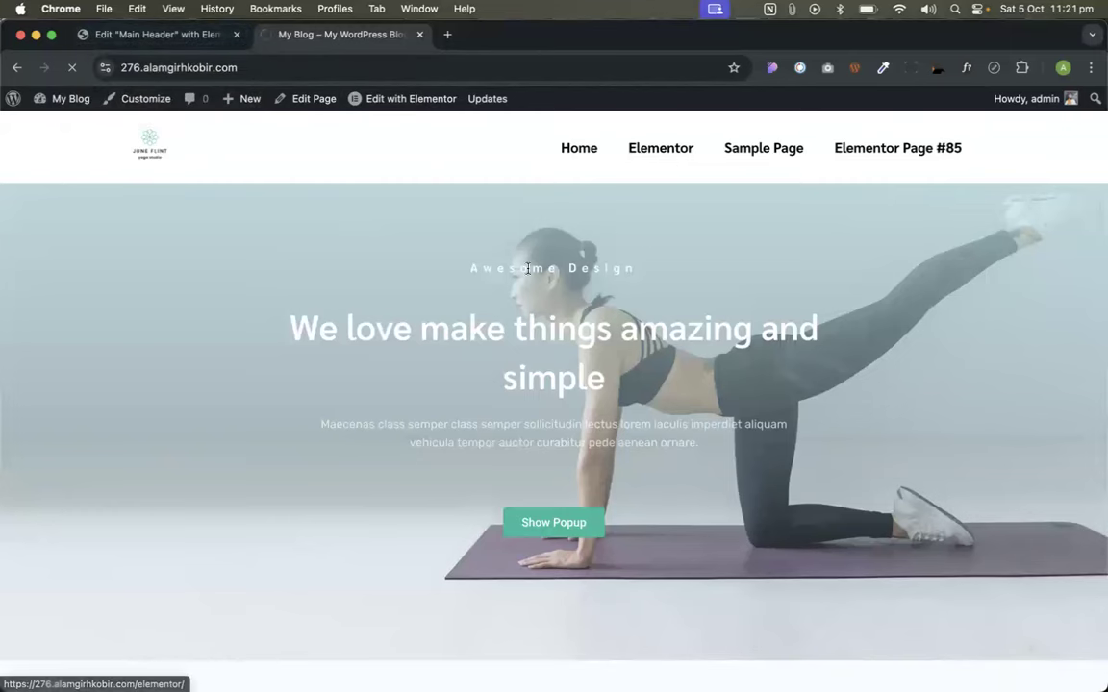
scroll(516, 305, down, 5)
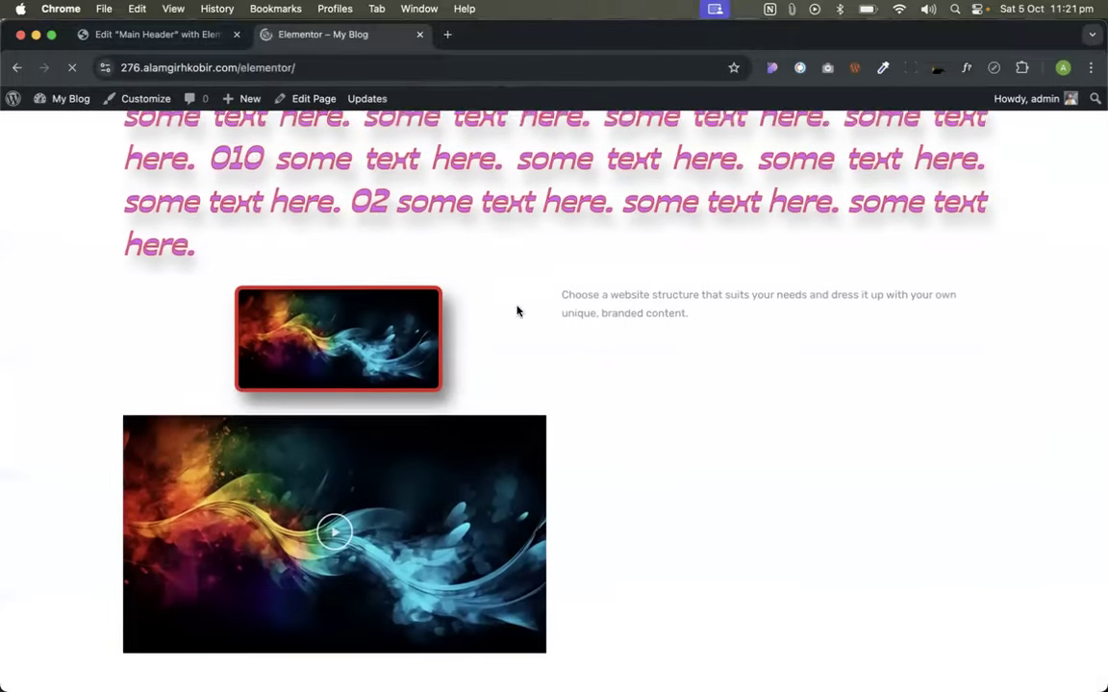
scroll(516, 304, up, 5)
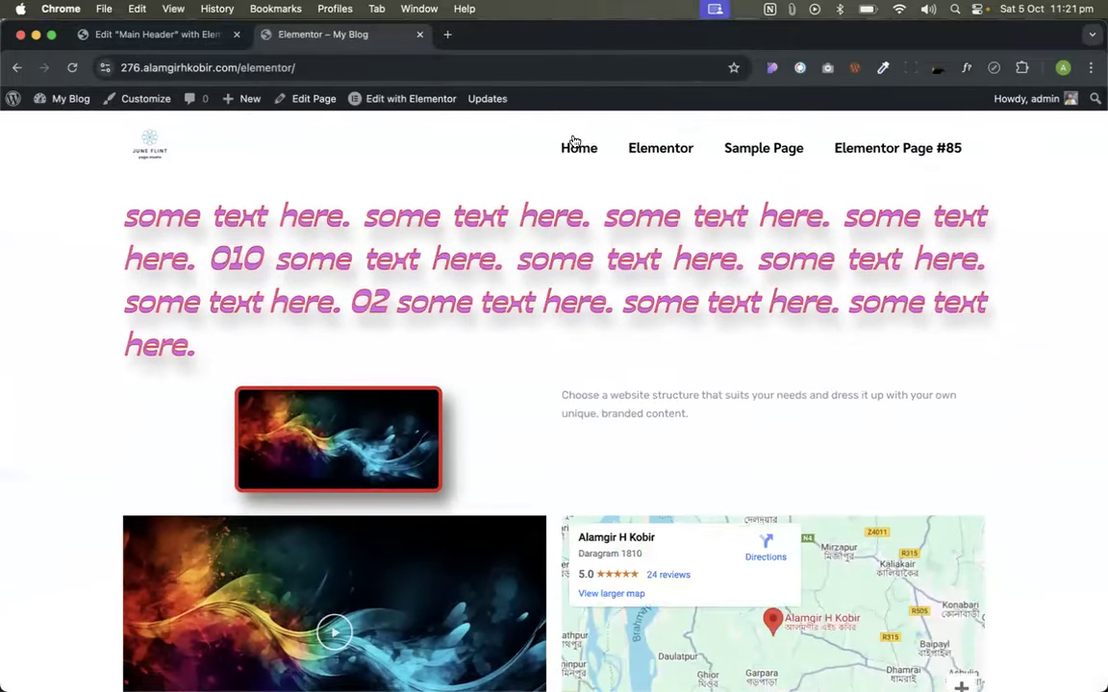
scroll(586, 192, down, 8)
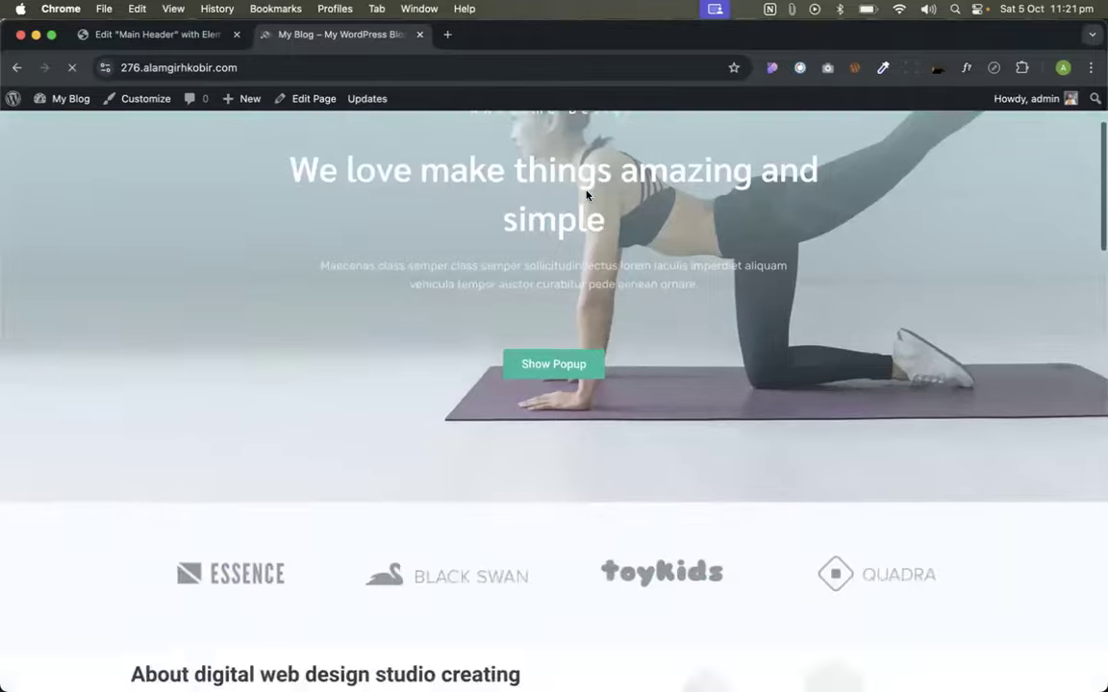
scroll(588, 194, up, 8)
scroll(672, 230, down, 10)
scroll(673, 230, up, 10)
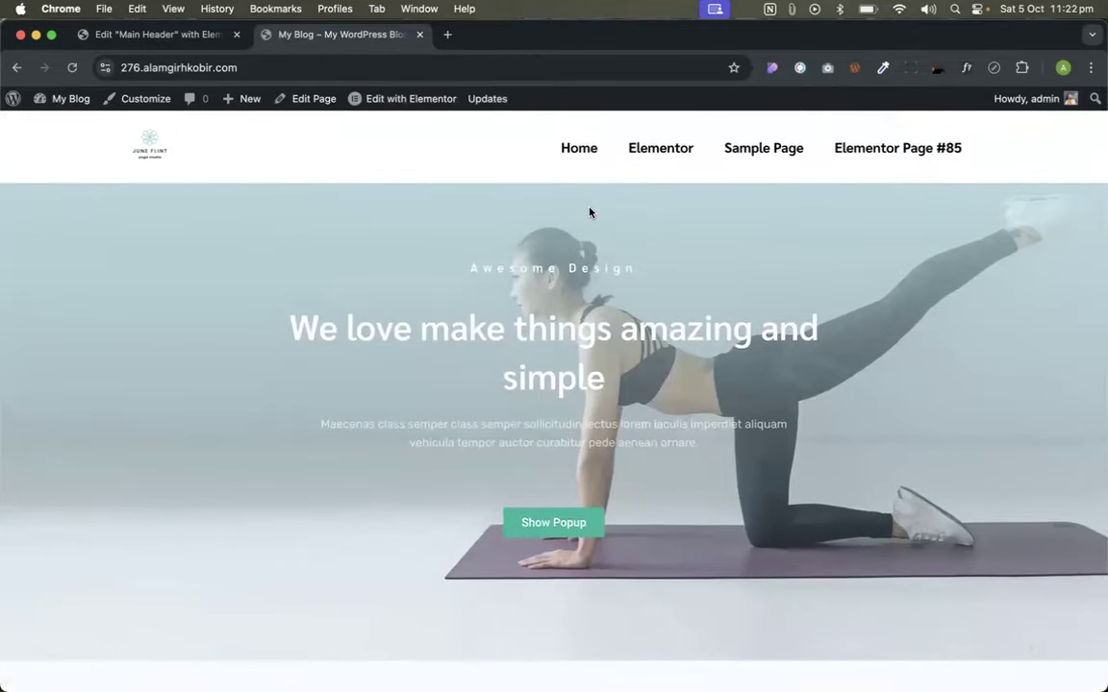
scroll(592, 213, down, 5)
scroll(591, 213, up, 5)
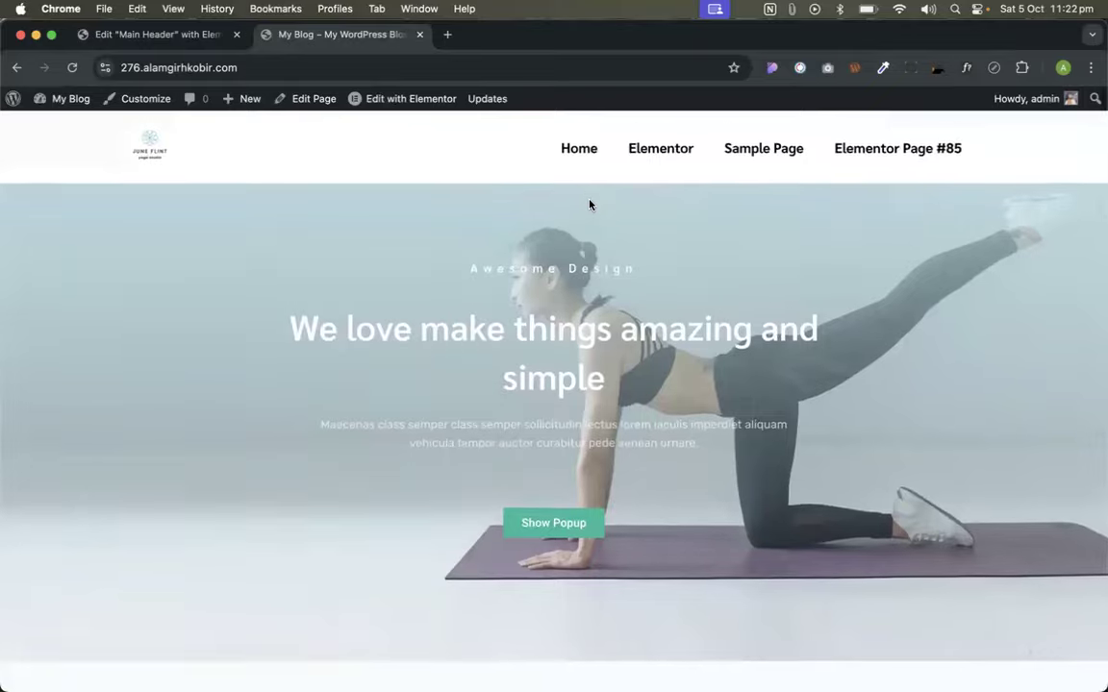
scroll(589, 206, down, 5)
scroll(591, 204, up, 5)
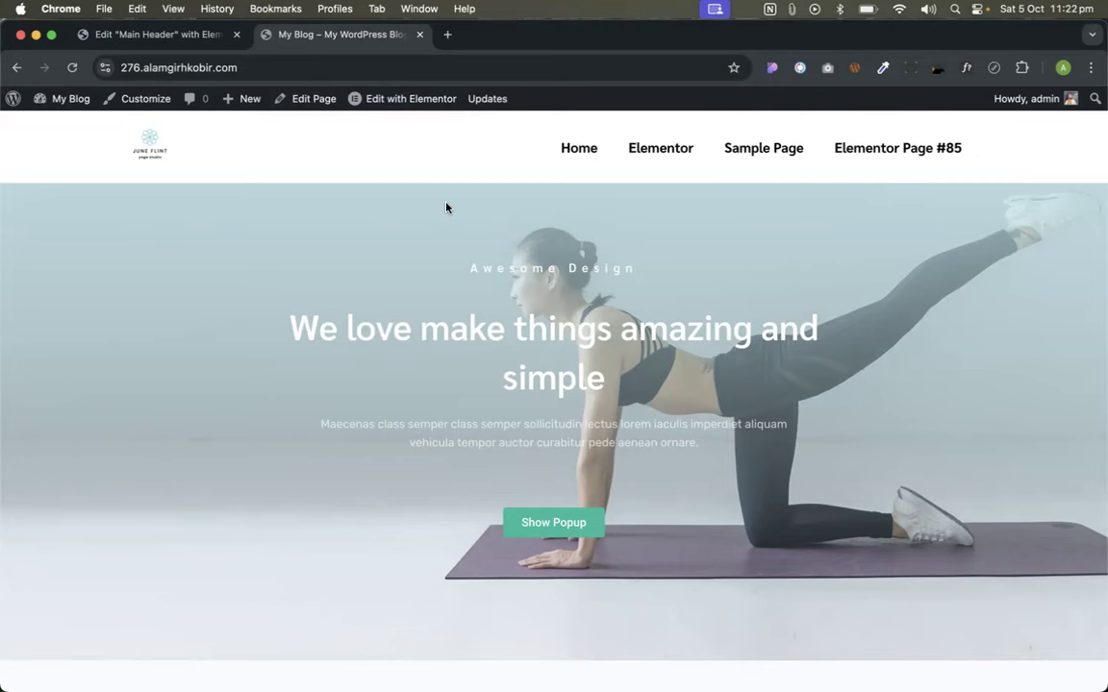
- Open the site's home page in a guest browser window, check the sticky header while scrolling, and close that window
click(159, 34)
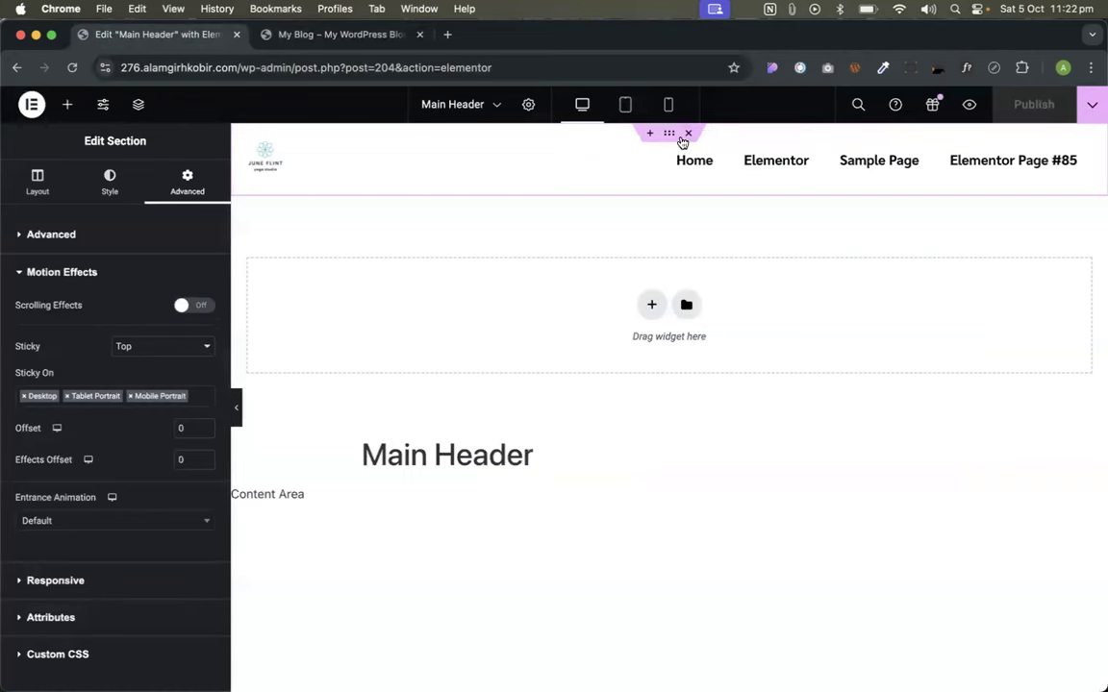
click(375, 34)
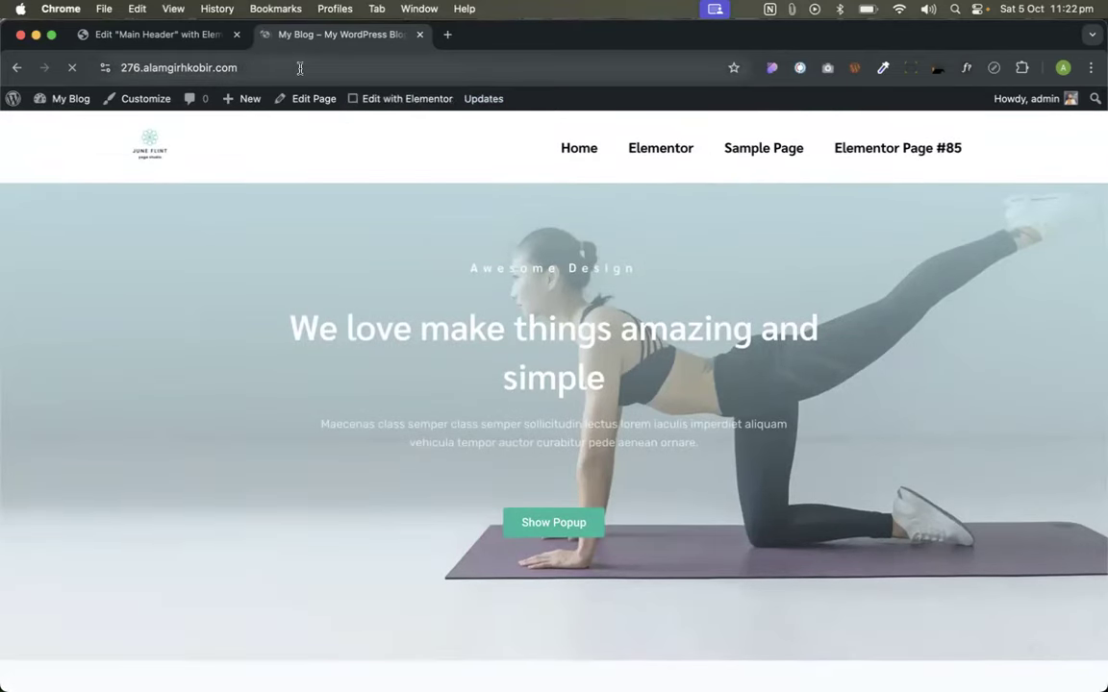
click(300, 68)
key(super+c)
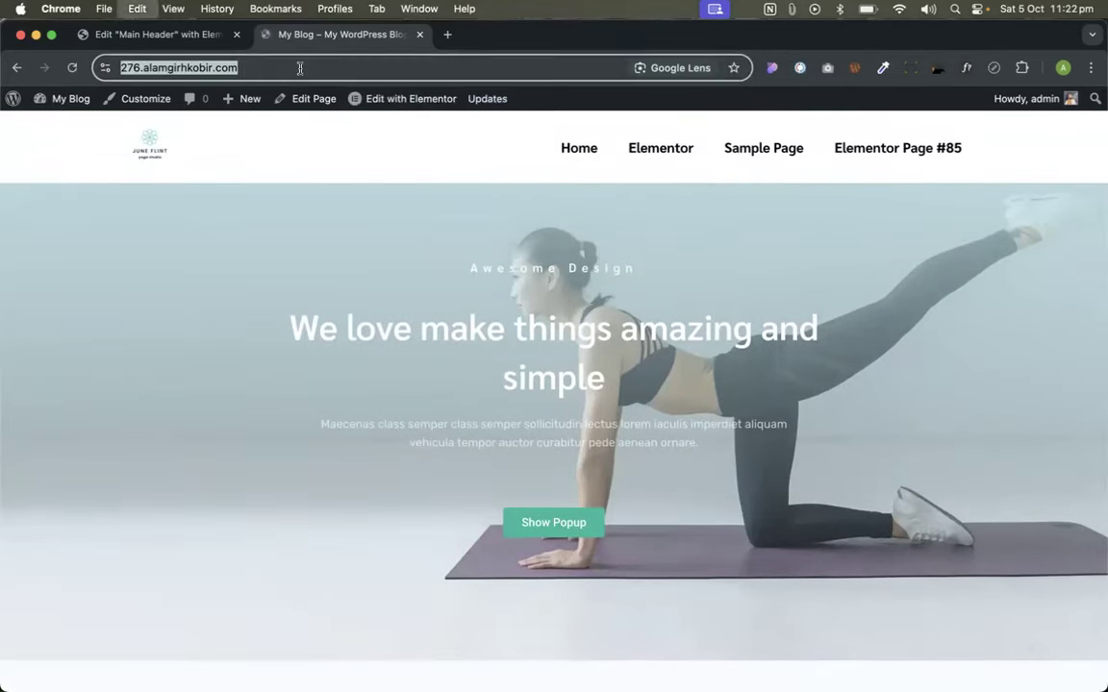
click(1066, 69)
click(874, 555)
key(super+v)
key(Return)
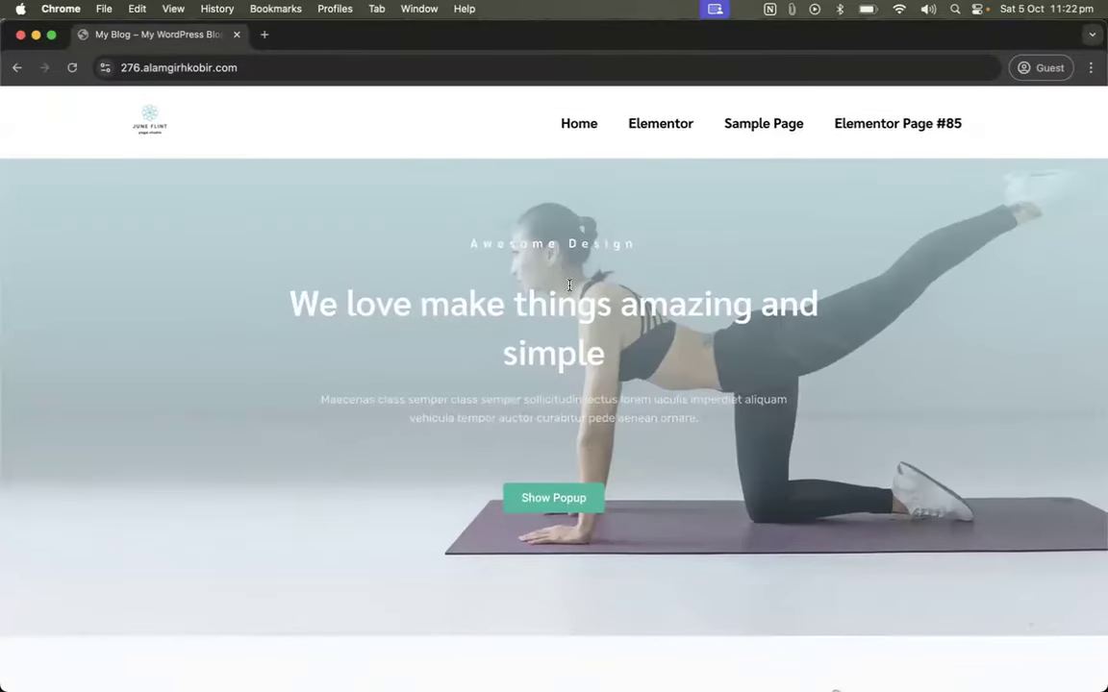
scroll(569, 285, down, 10)
scroll(569, 284, up, 10)
scroll(512, 255, down, 1)
scroll(500, 232, up, 1)
scroll(272, 161, down, 1)
scroll(272, 160, up, 1)
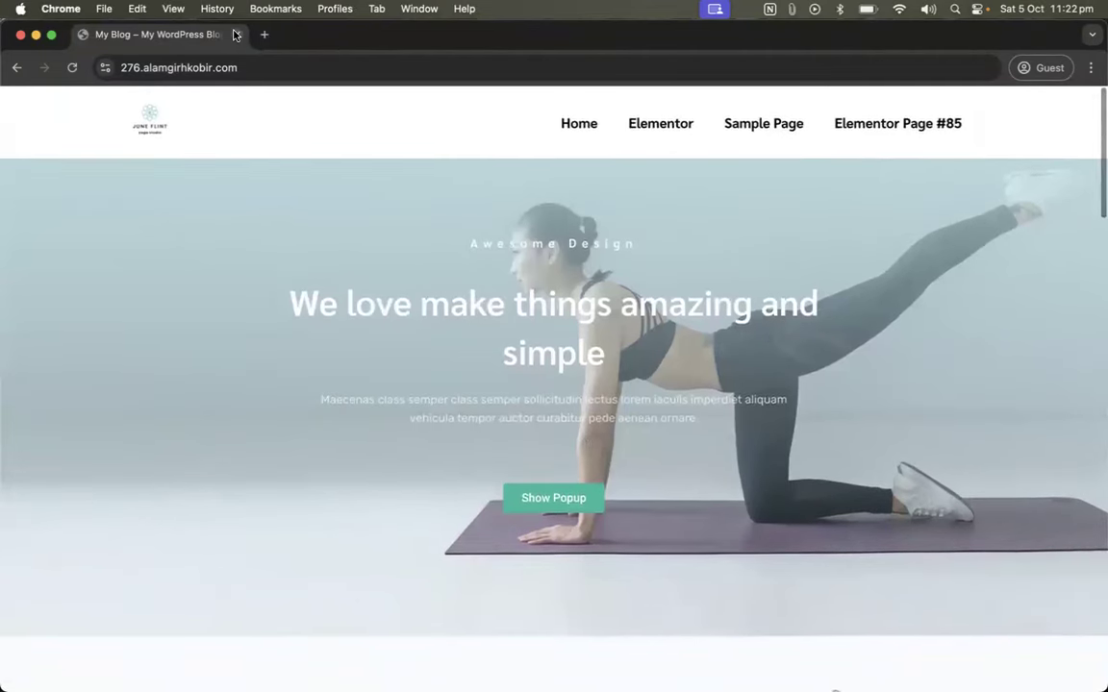
click(235, 34)
- Review the Main Header document settings, the site settings and the header section's Motion Effects in the Elementor editor
click(174, 42)
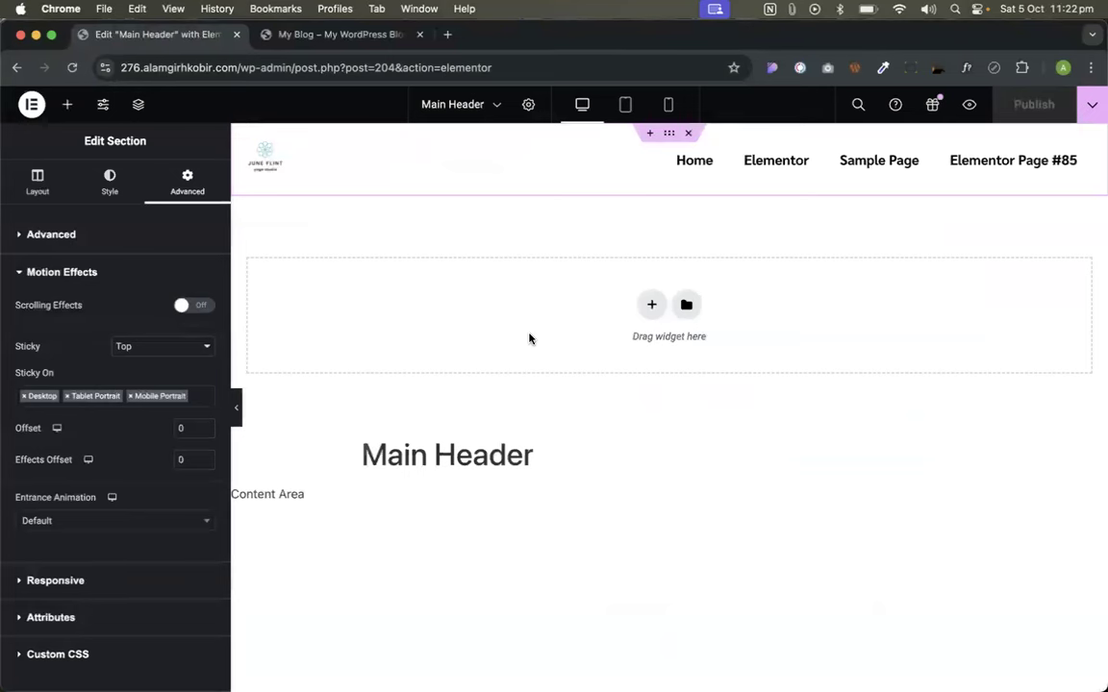
click(528, 104)
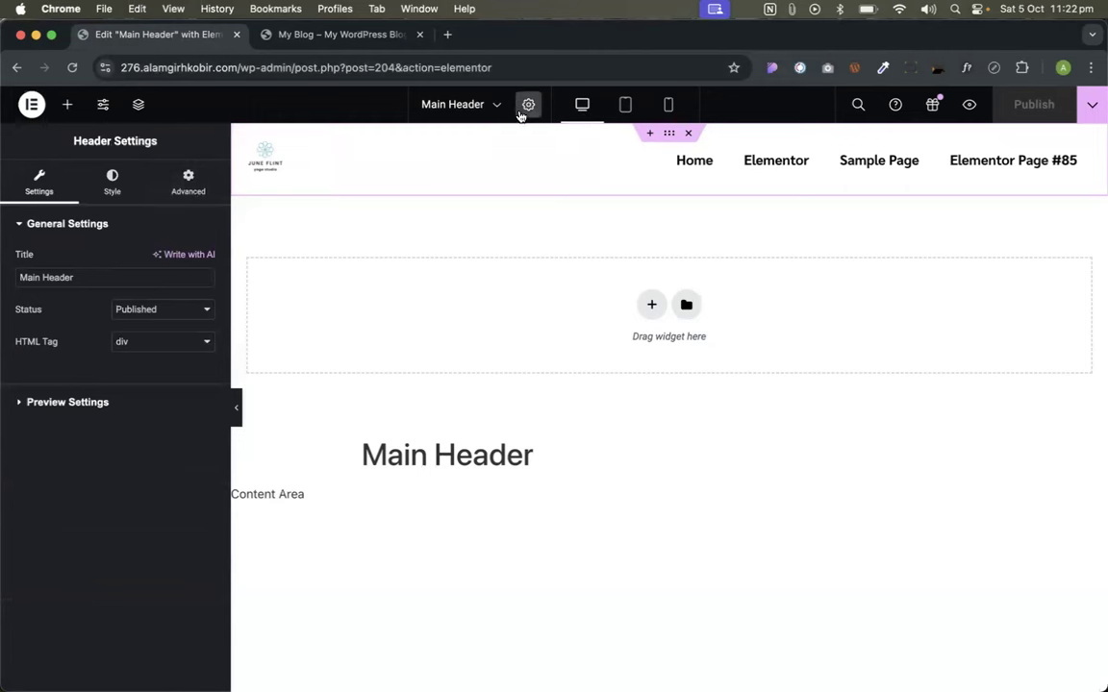
click(189, 188)
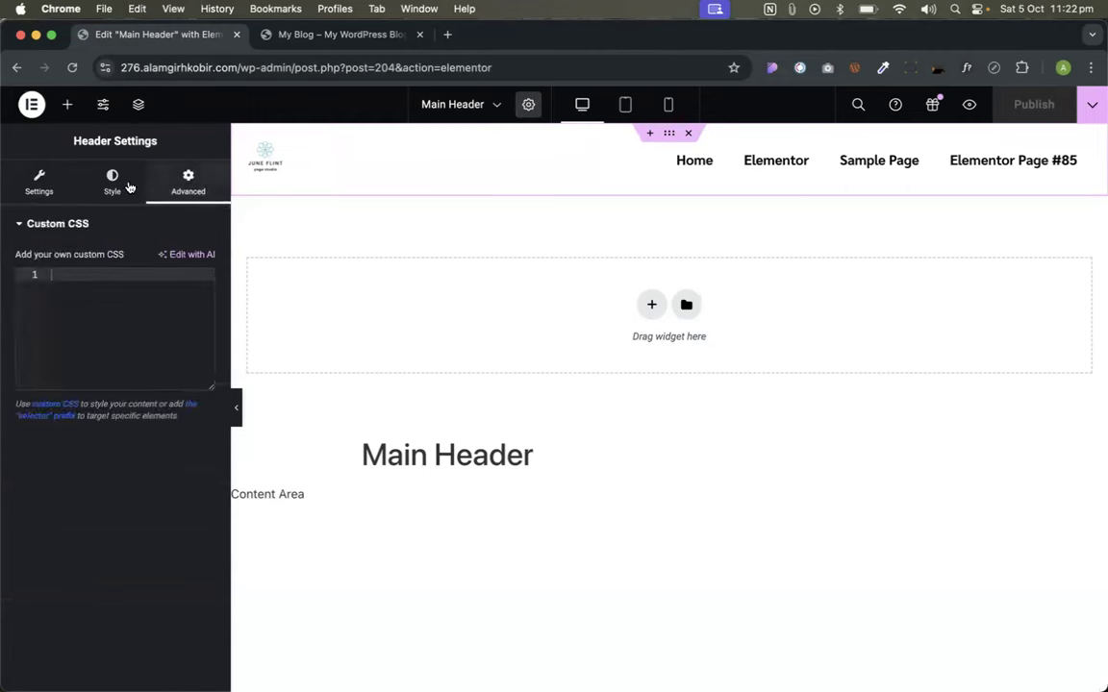
click(38, 183)
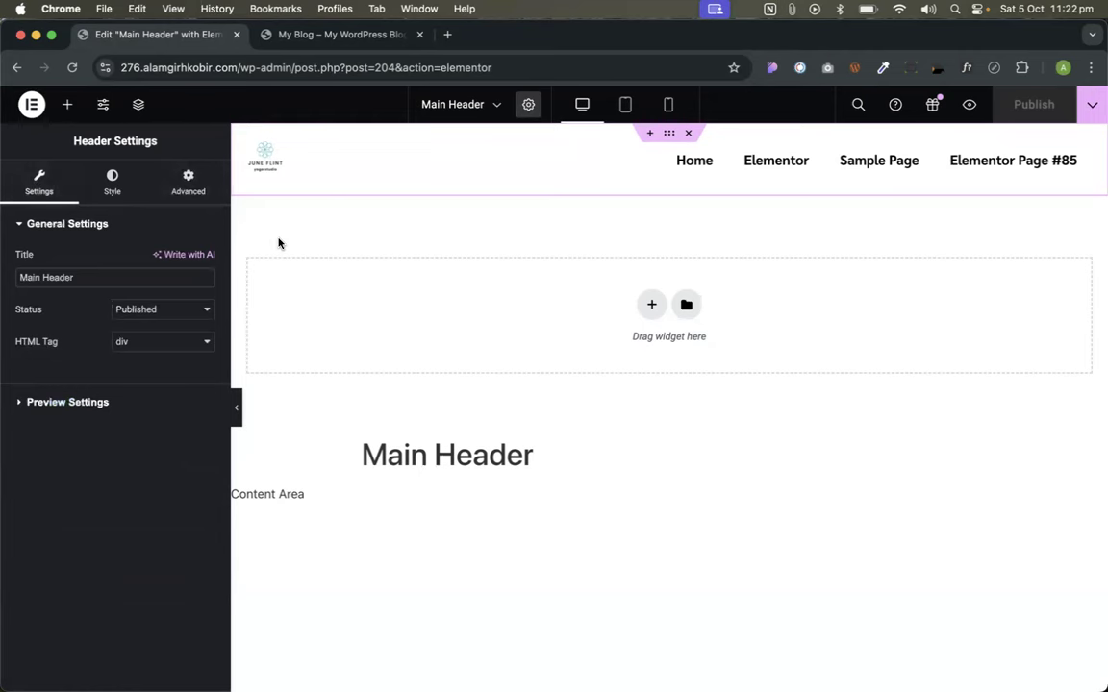
click(103, 111)
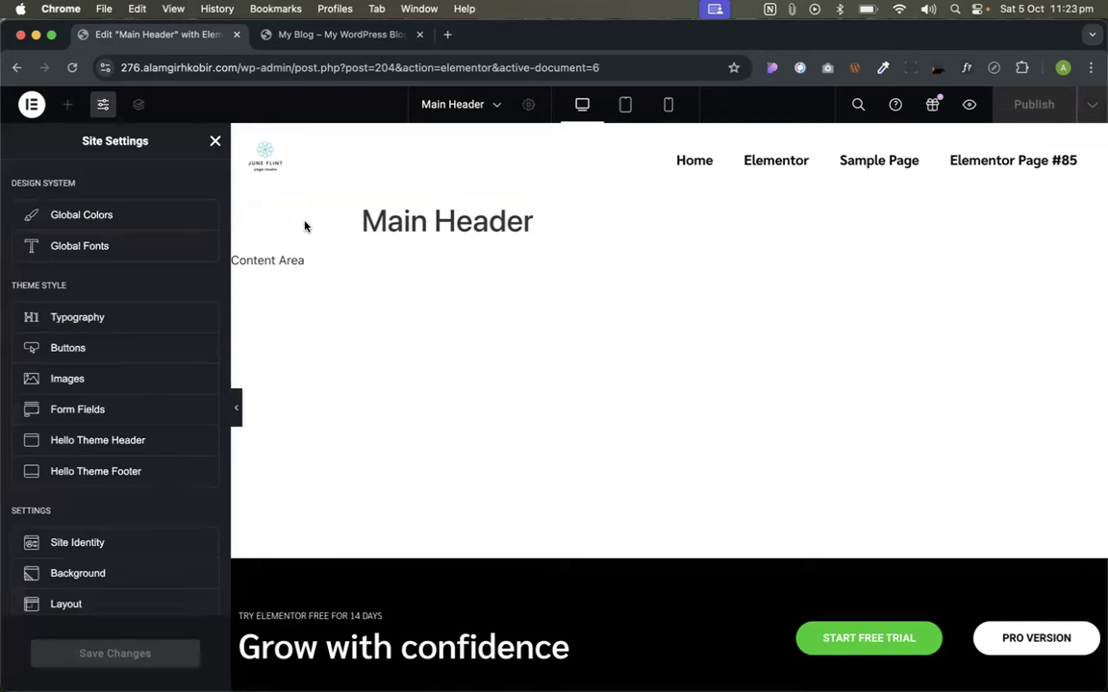
click(214, 140)
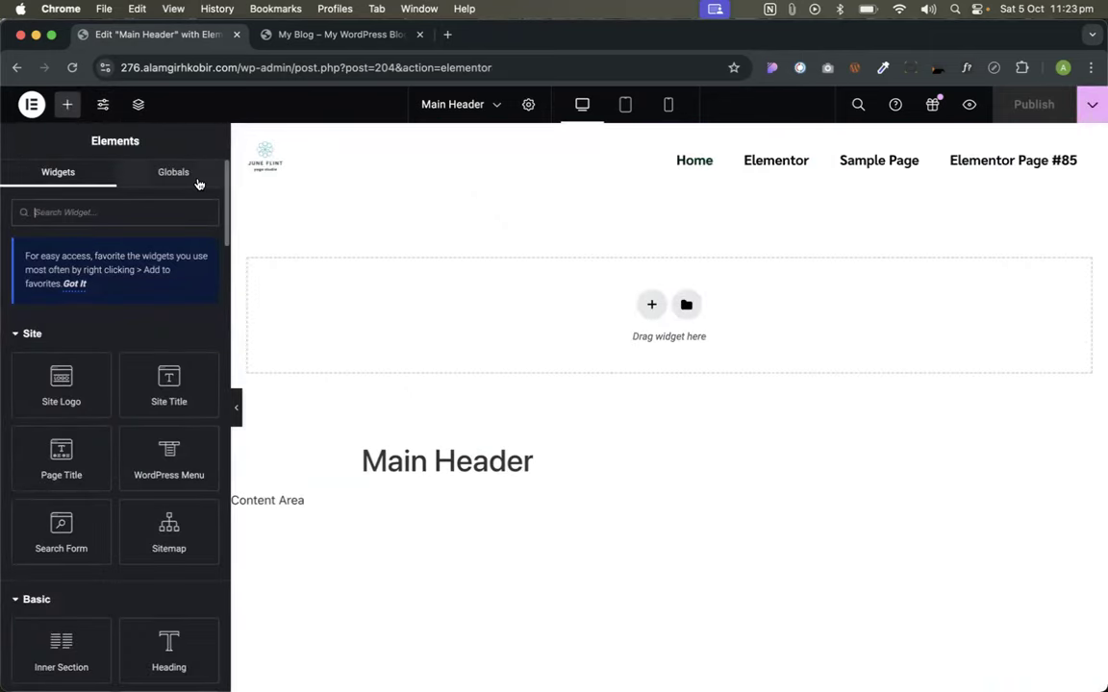
click(660, 139)
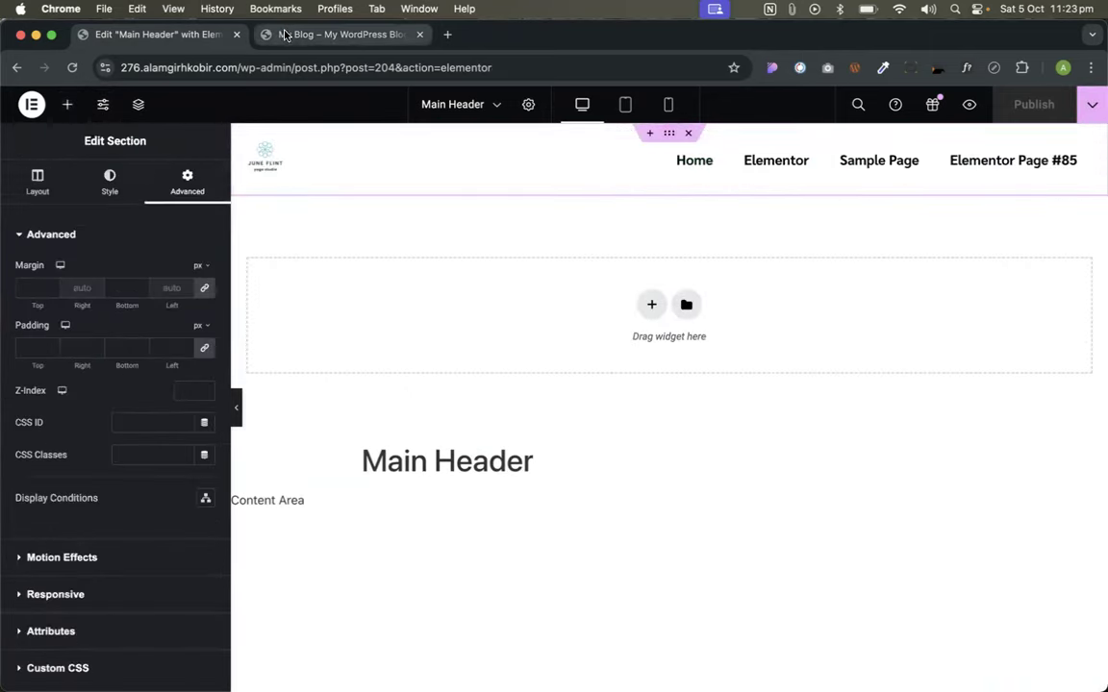
scroll(173, 413, down, 2)
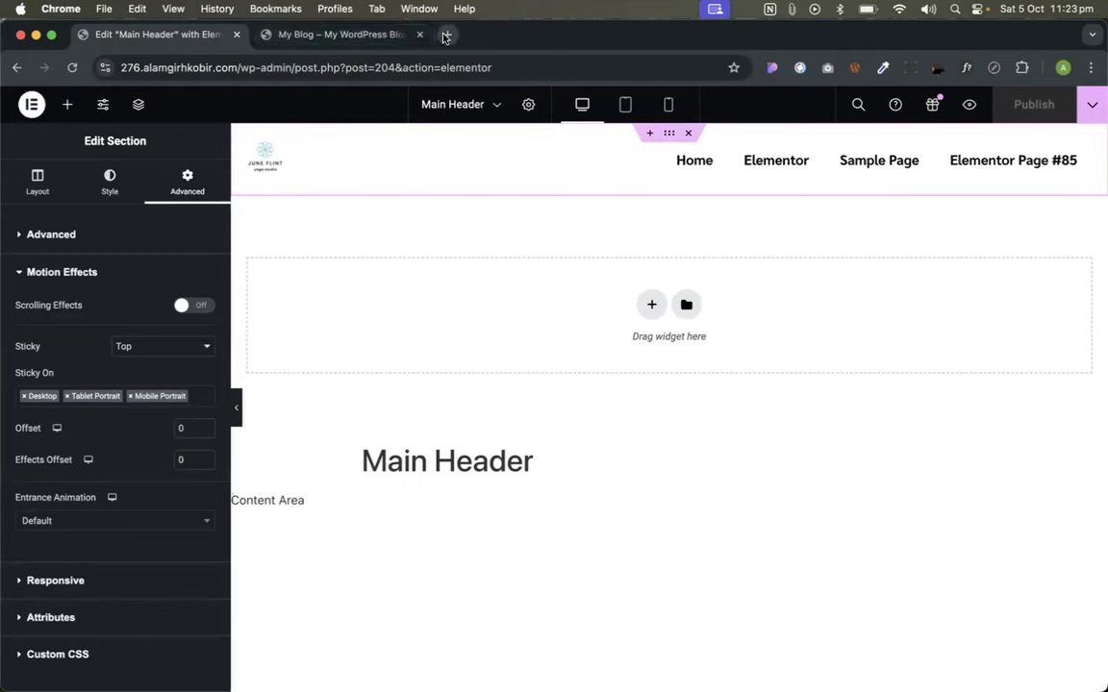
- Examine the header against the services and pricing content on the live home page
click(273, 34)
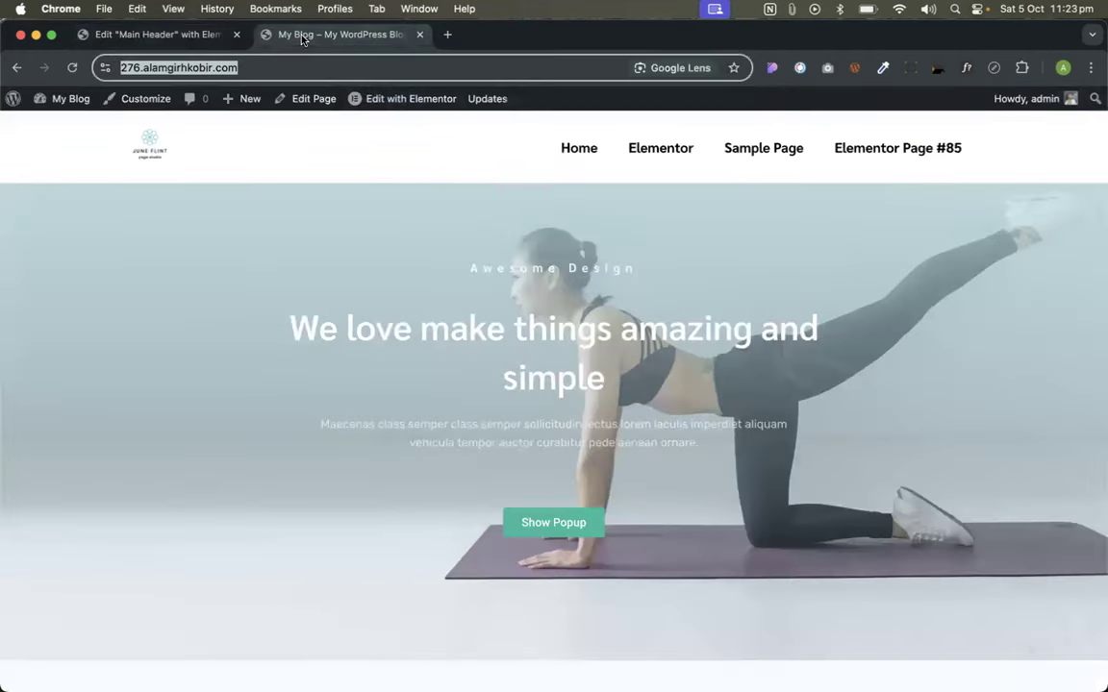
click(391, 225)
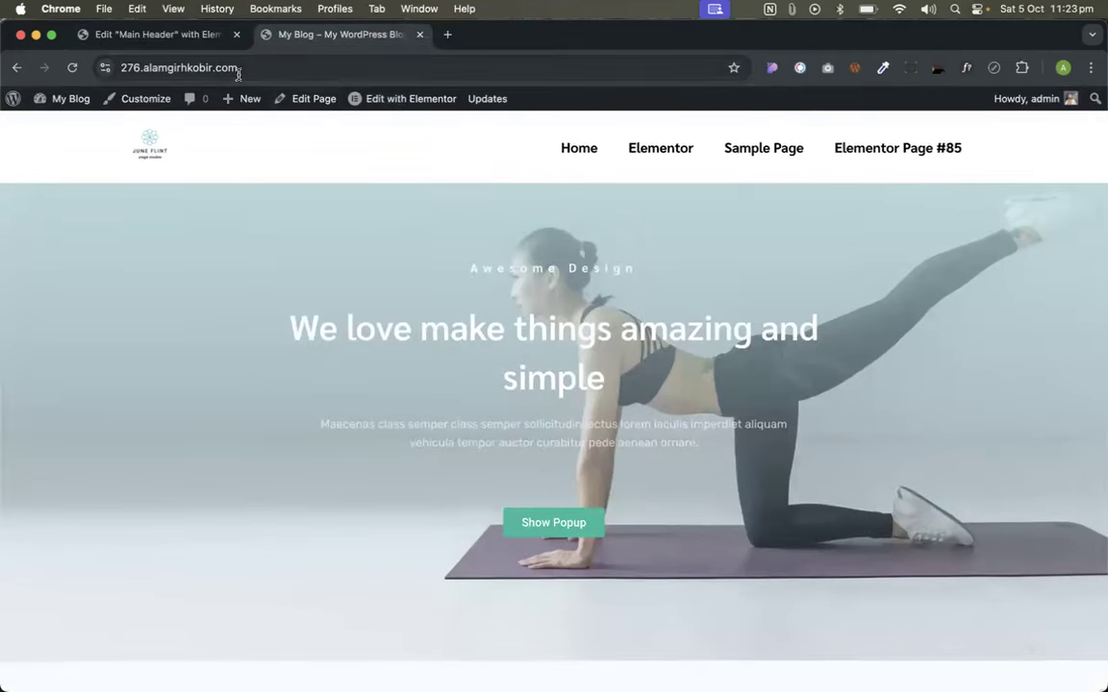
scroll(634, 332, down, 15)
scroll(634, 333, up, 15)
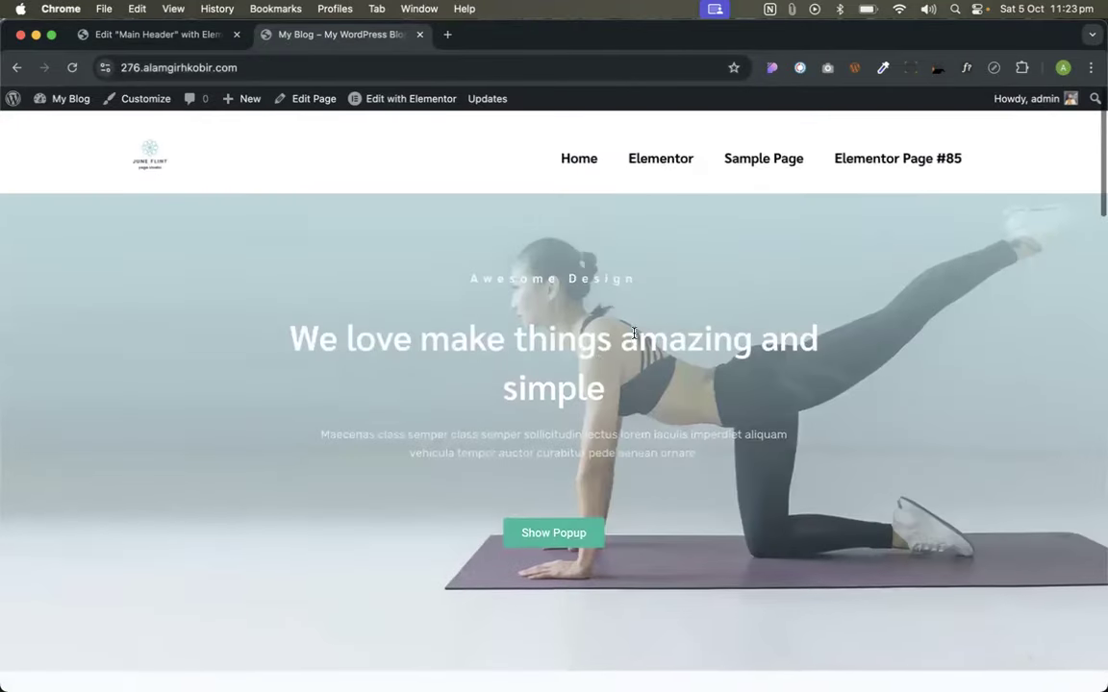
scroll(634, 332, down, 3)
scroll(634, 332, down, 10)
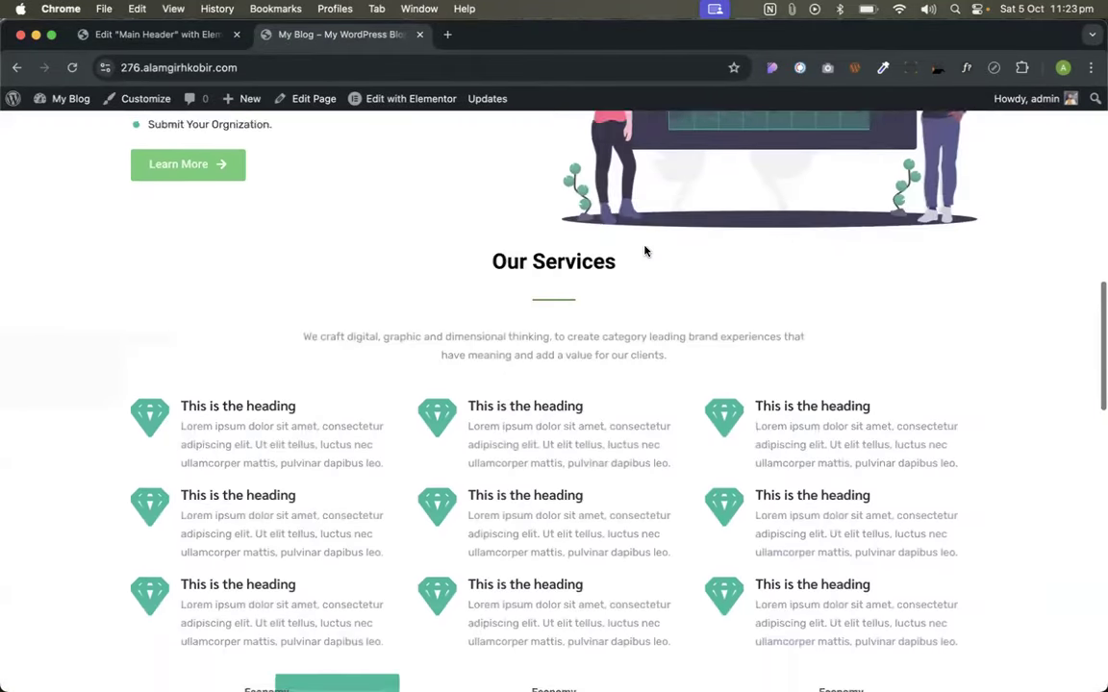
scroll(606, 151, down, 4)
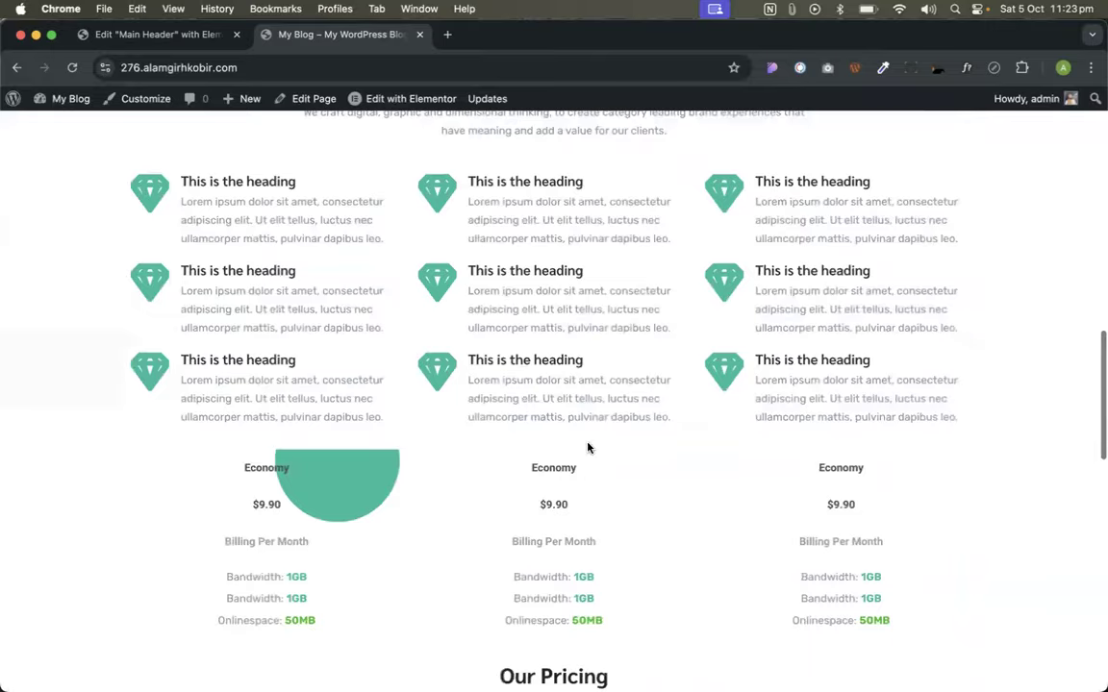
scroll(588, 447, up, 15)
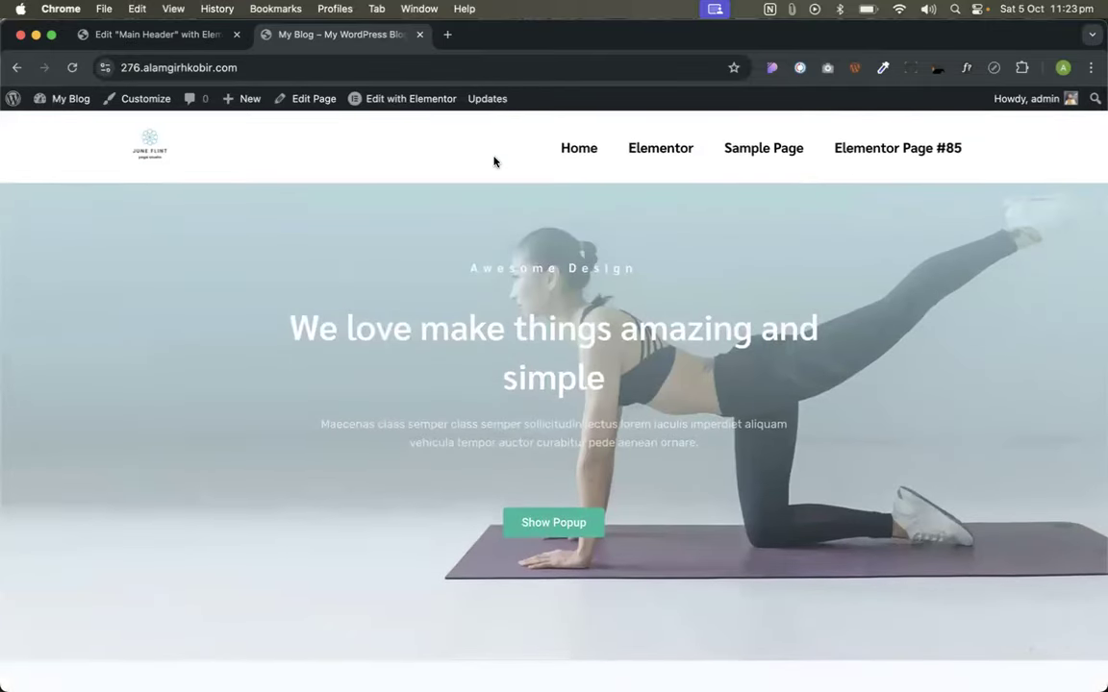
- Set the header section's Z-Index to 99 in the Main Header template and publish the change
click(176, 34)
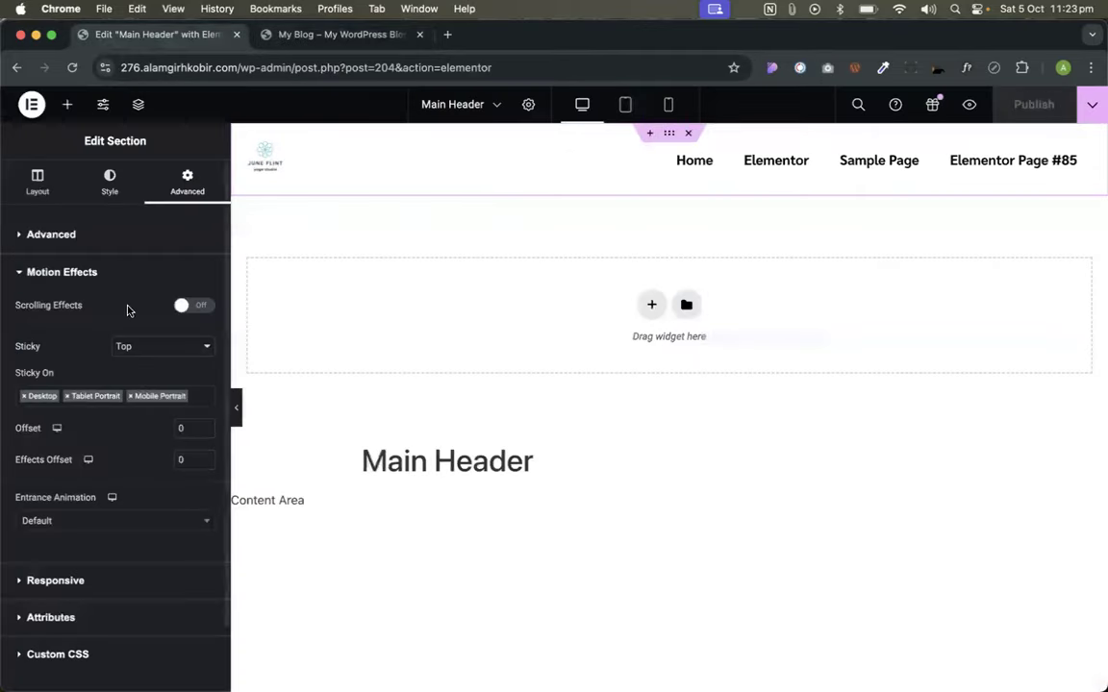
scroll(50, 385, down, 3)
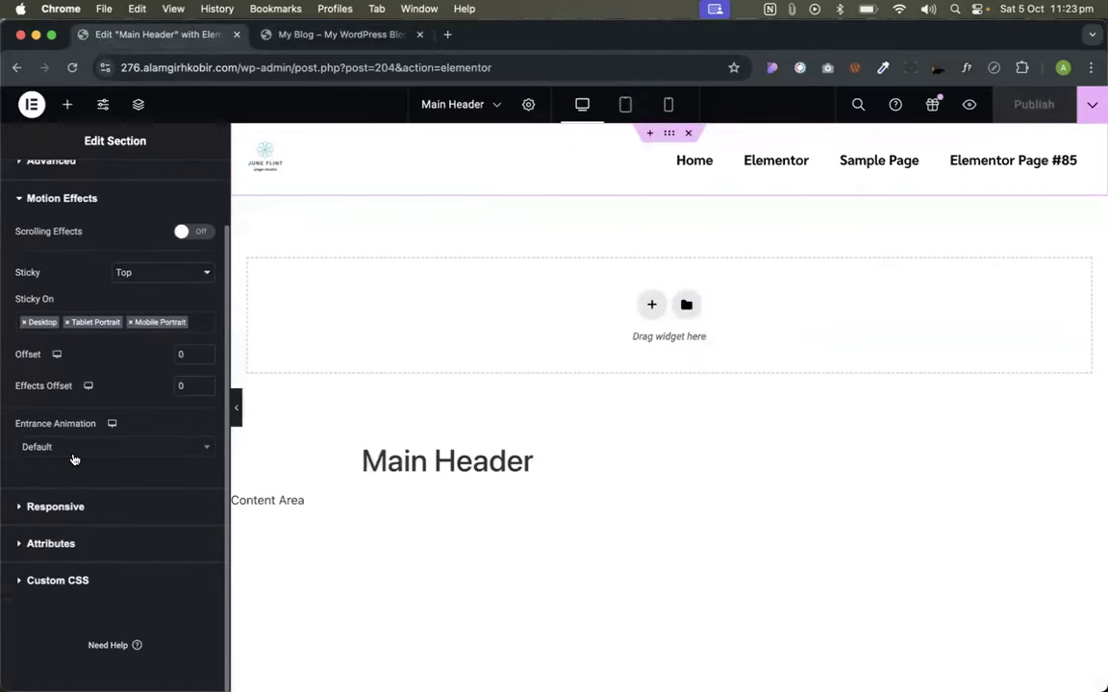
scroll(75, 402, up, 3)
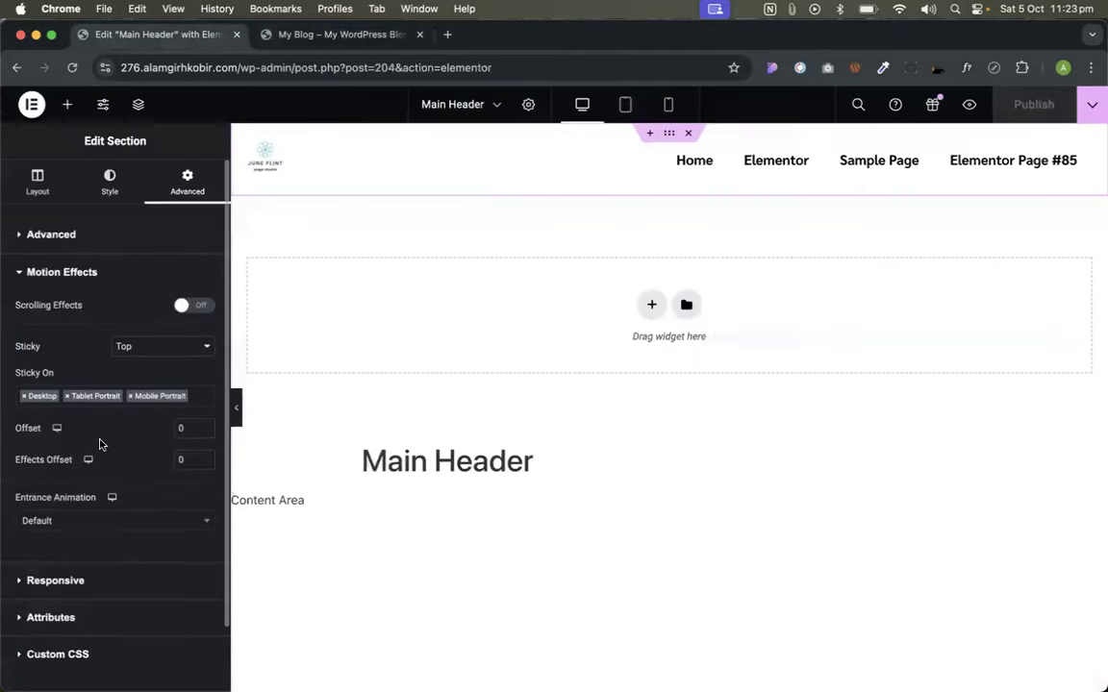
click(60, 238)
click(191, 390)
text(99)
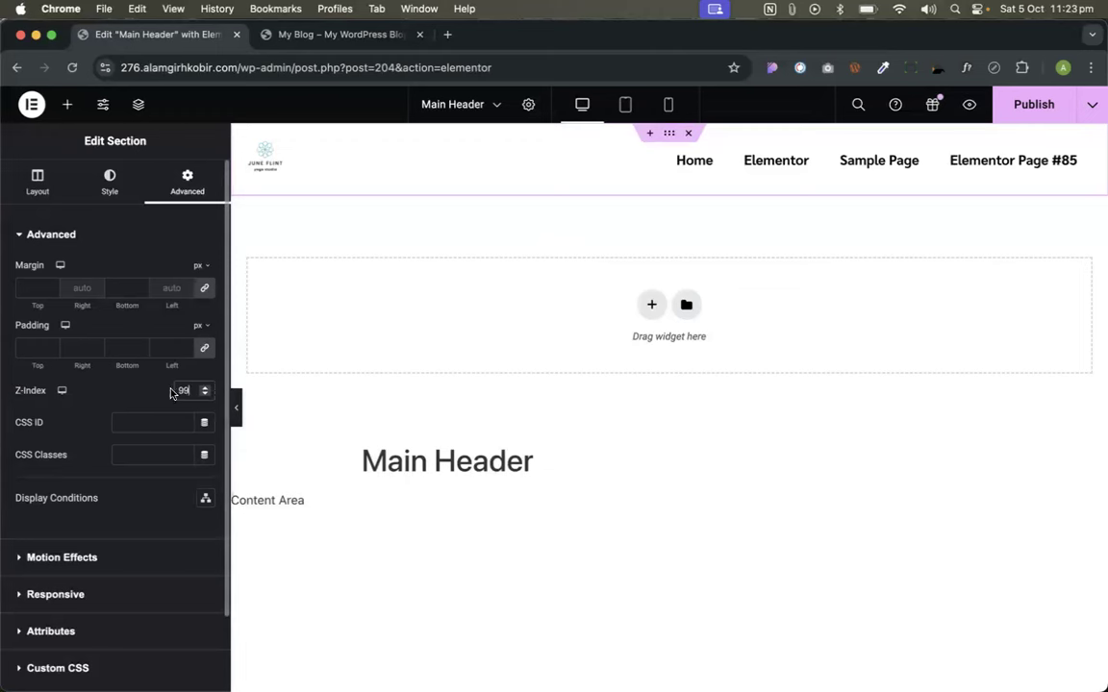
click(1055, 111)
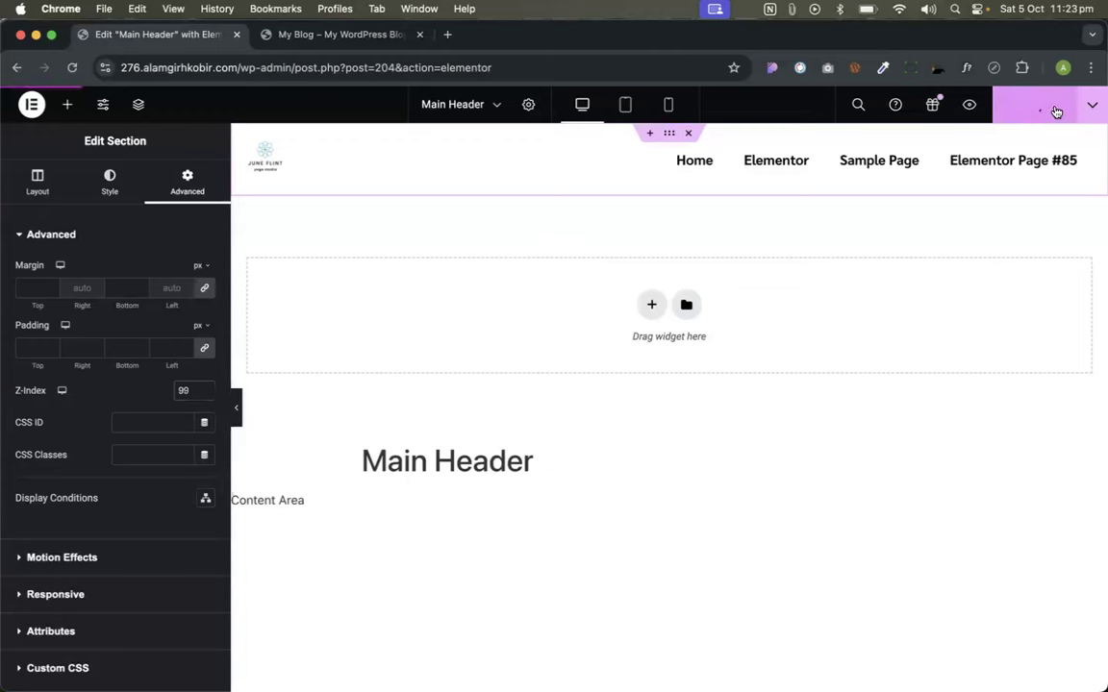
- Reload the live home page, check the sticky header down to the footer and back, and close the page
click(289, 35)
key(super+r)
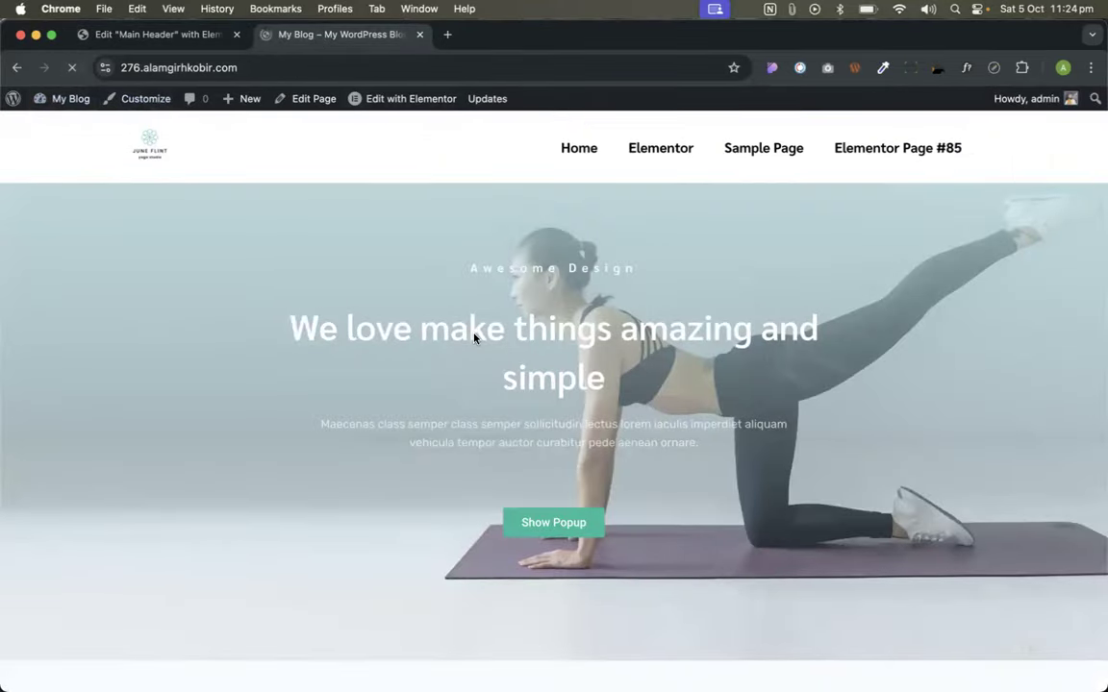
scroll(474, 334, down, 1)
scroll(474, 334, down, 20)
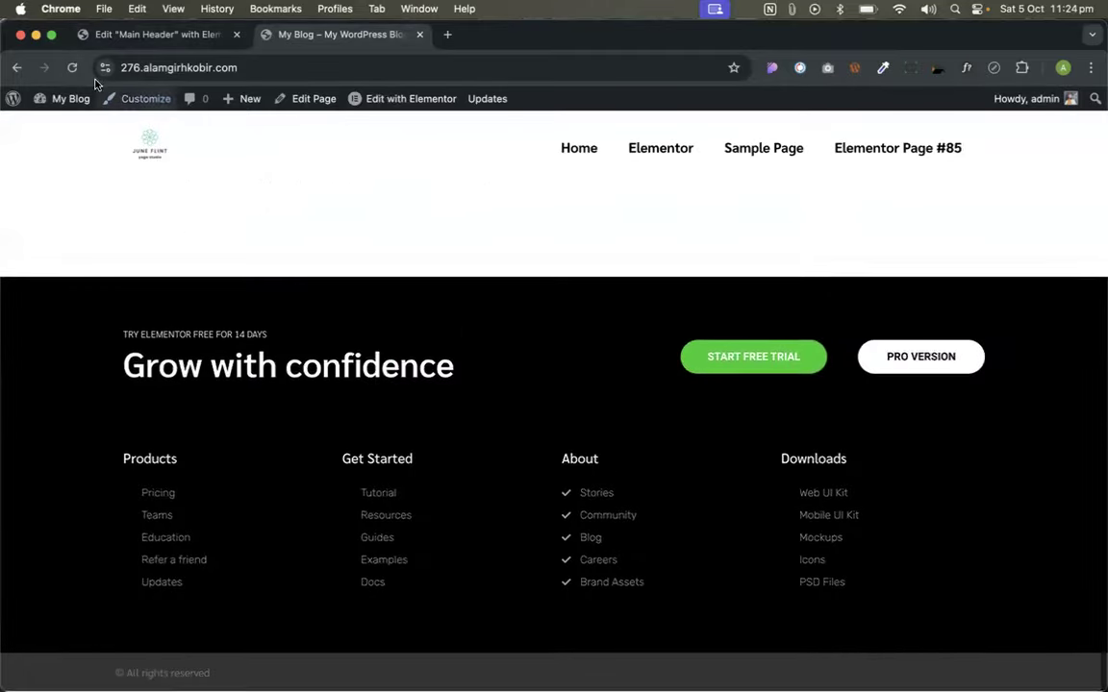
click(72, 68)
scroll(343, 335, up, 20)
scroll(353, 315, down, 5)
scroll(354, 314, up, 5)
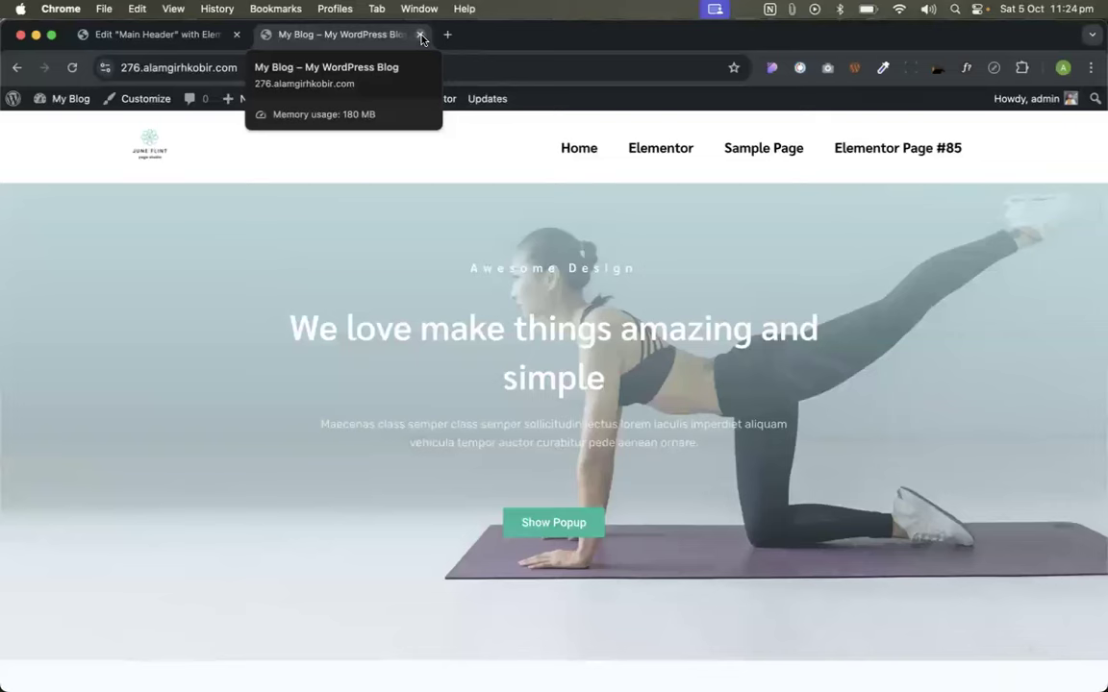
click(419, 35)
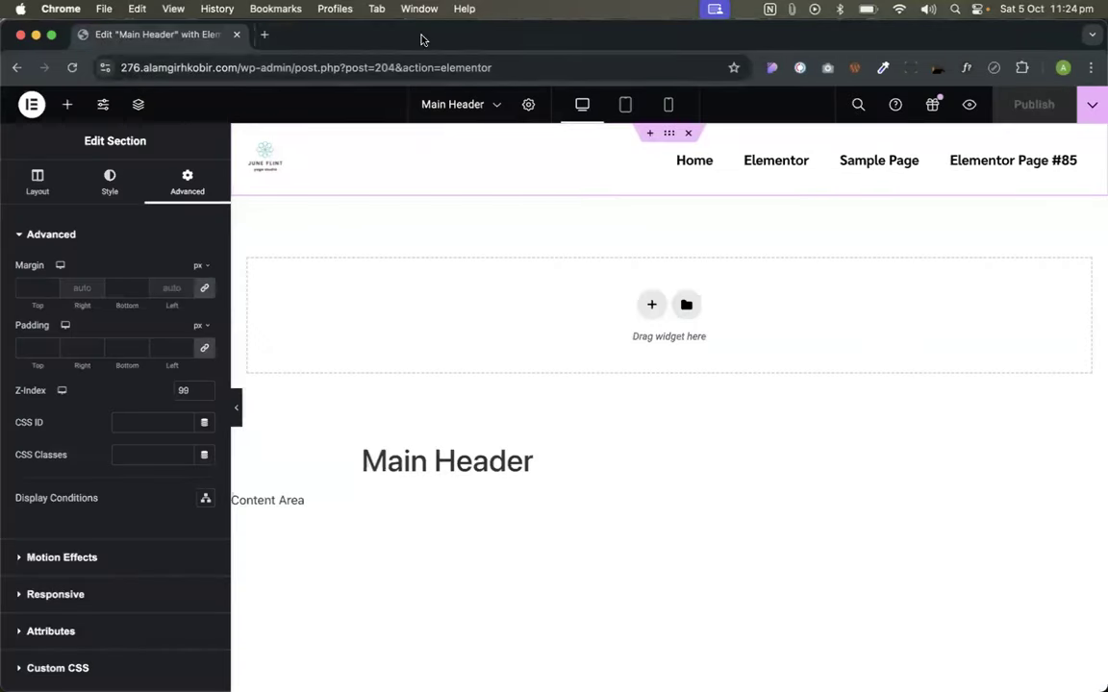
- Exit the Elementor editor to the Main Header template's WordPress edit page and open the site's live home page
click(36, 108)
click(86, 253)
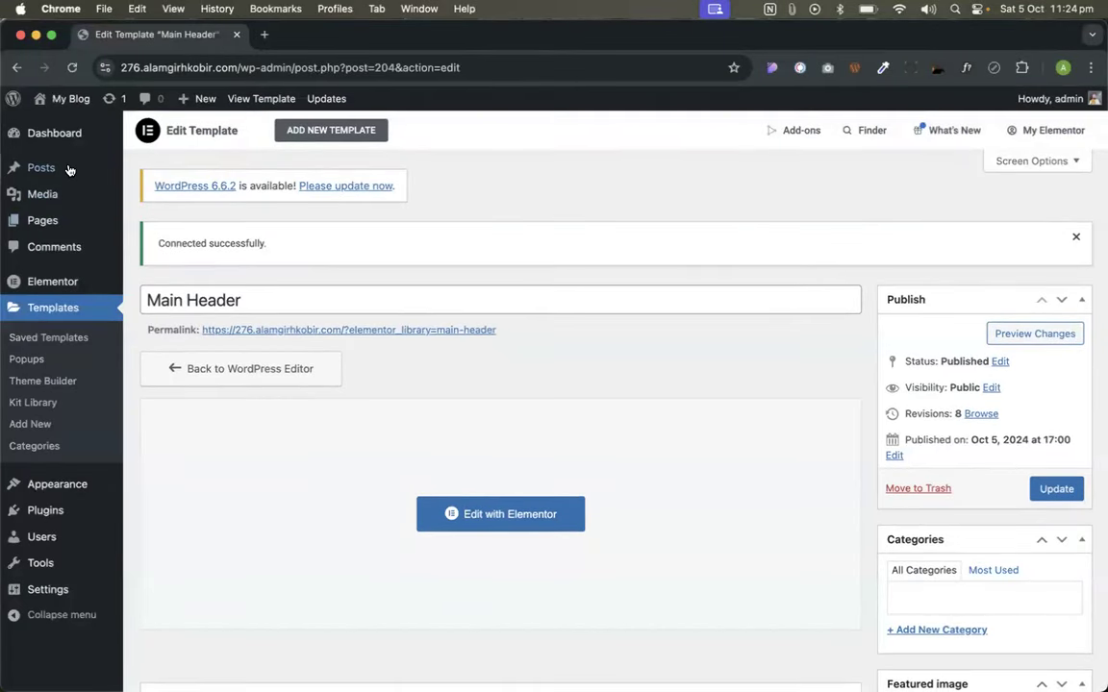
click(67, 102)
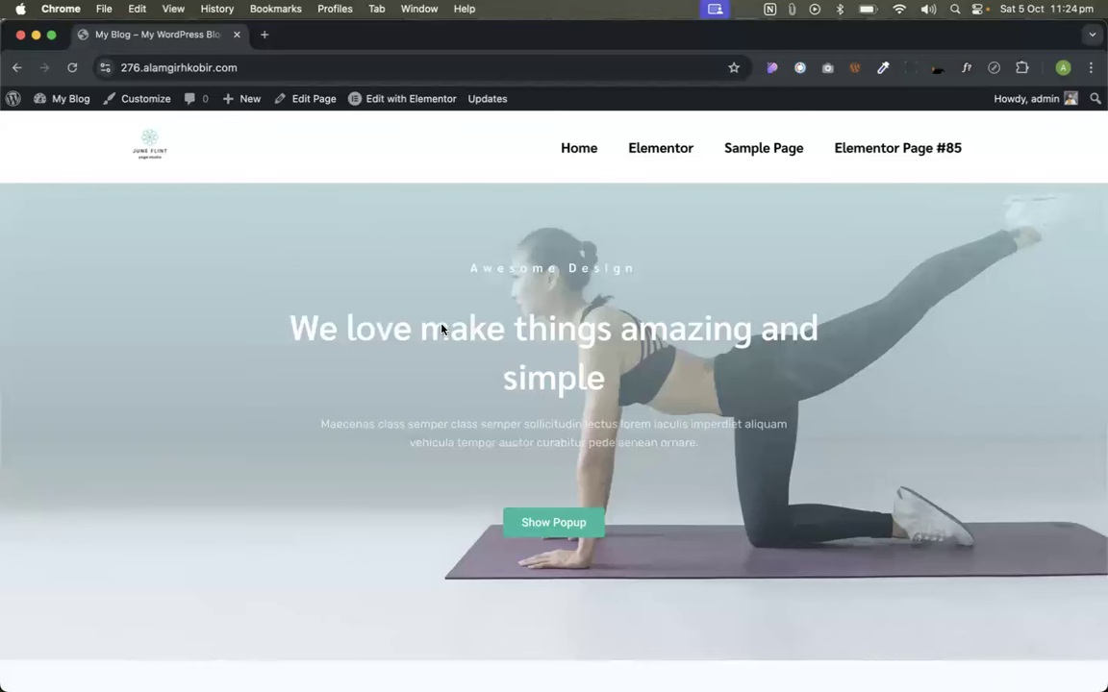
- Search Google Images for "layers" in a new browser tab and narrow the results to Cake
click(266, 36)
text(layer)
key(Return)
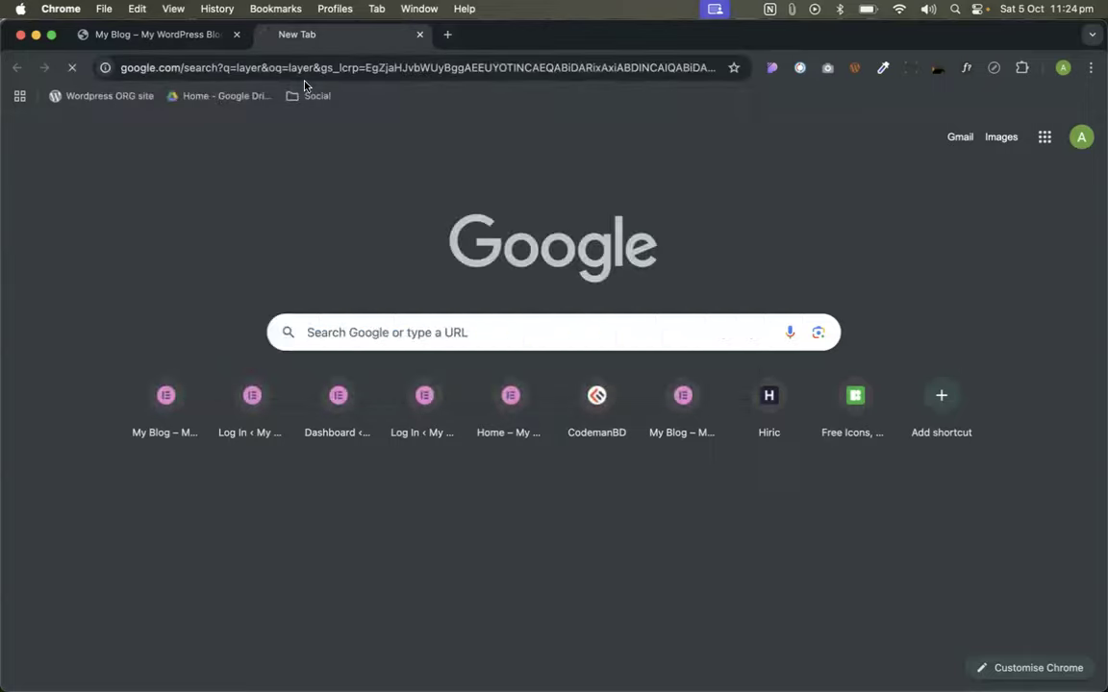
click(184, 176)
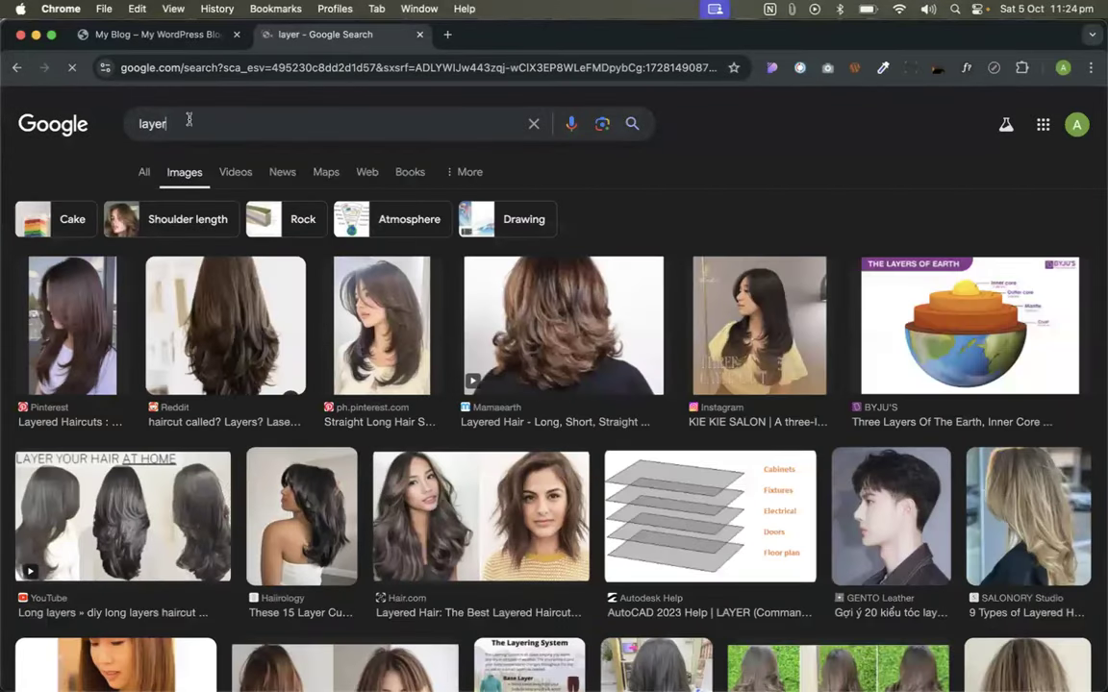
key(Return)
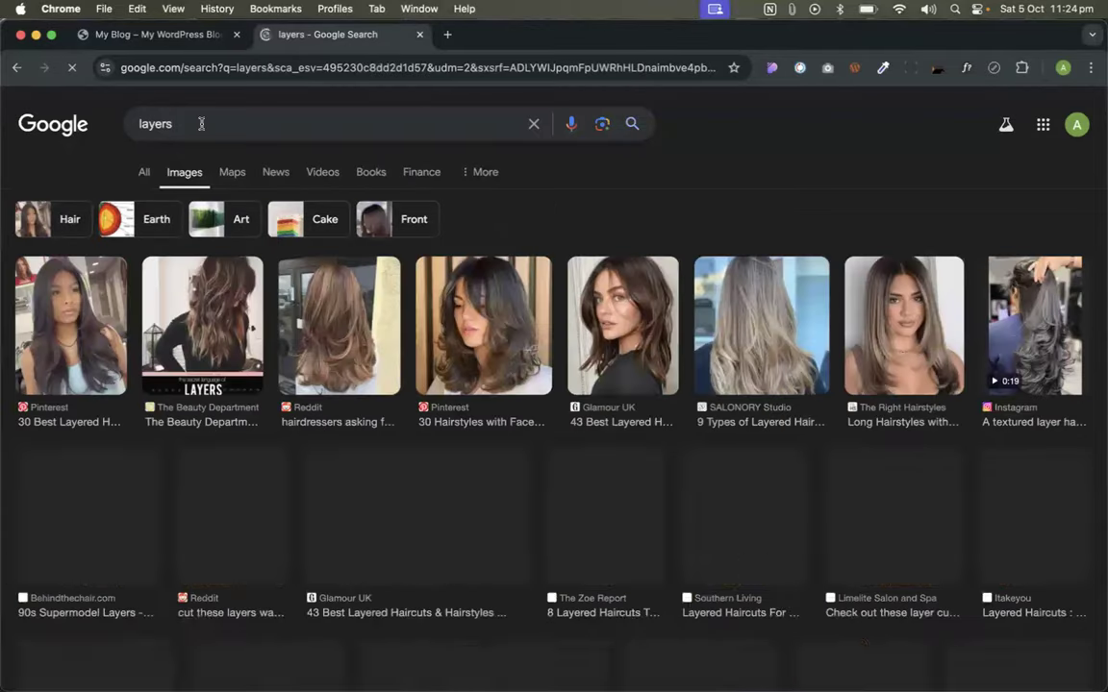
click(281, 214)
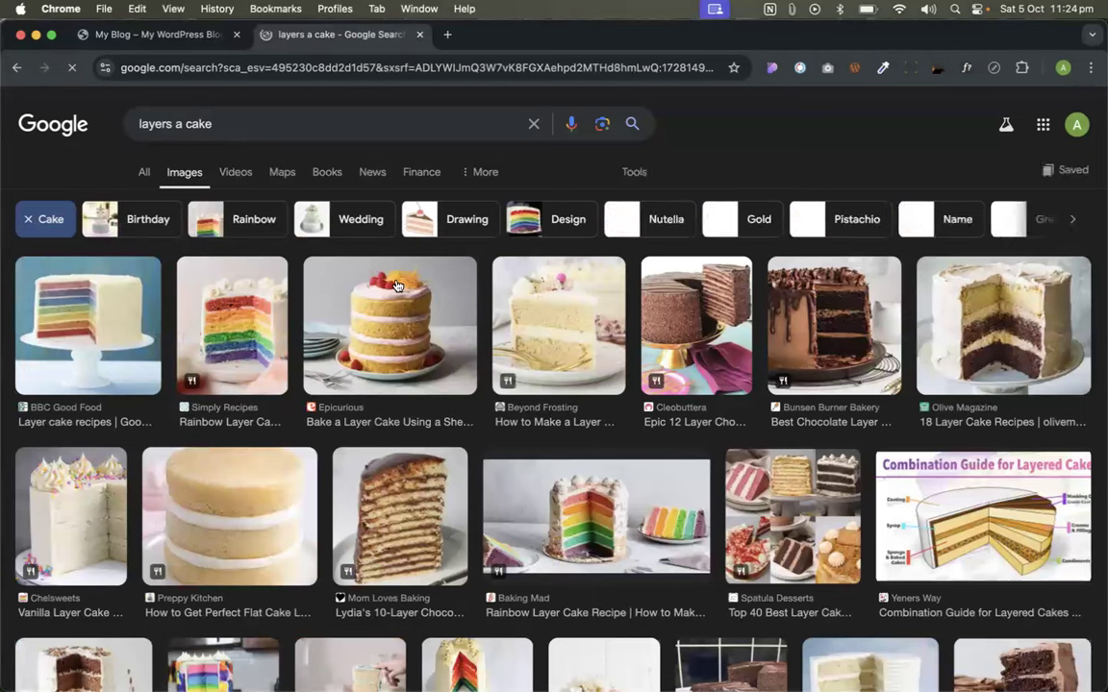
- Examine the layers in the Simply Recipes rainbow cake and the Epicurious sheet-pan cake previews, and close the image search
click(261, 333)
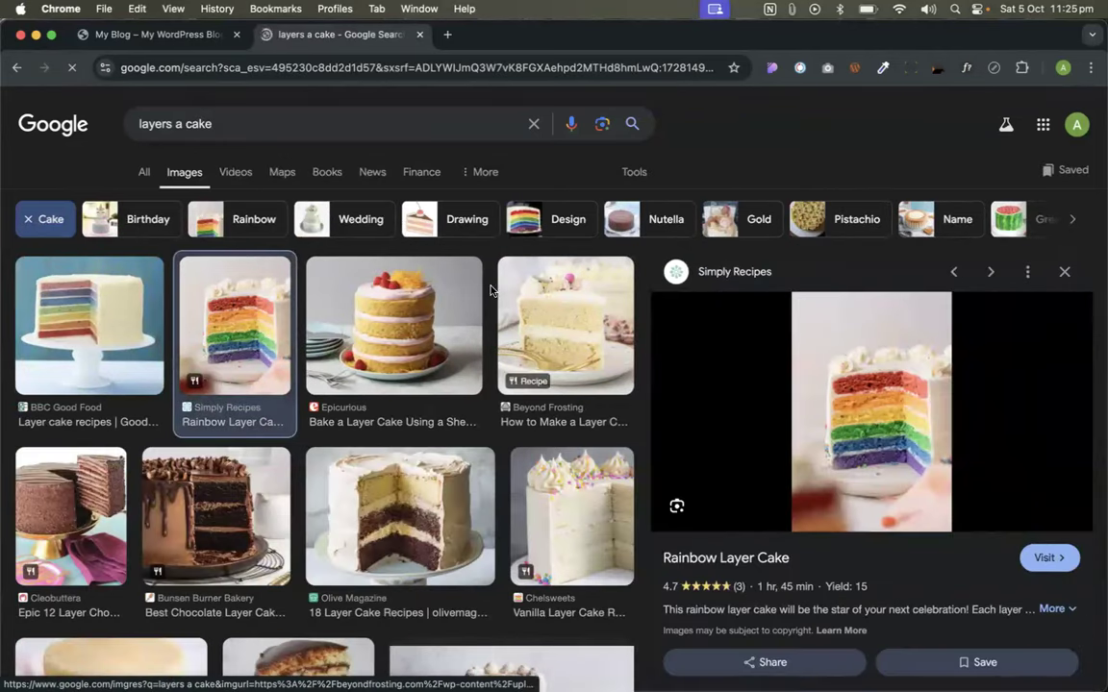
click(388, 341)
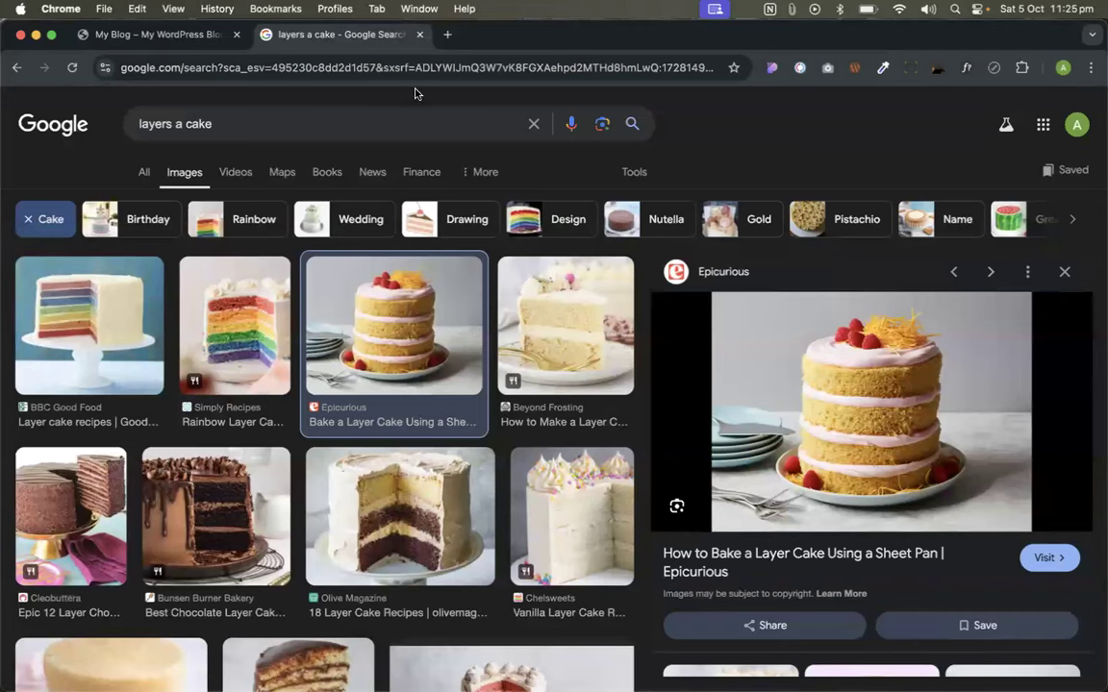
drag(728, 131, 562, 526)
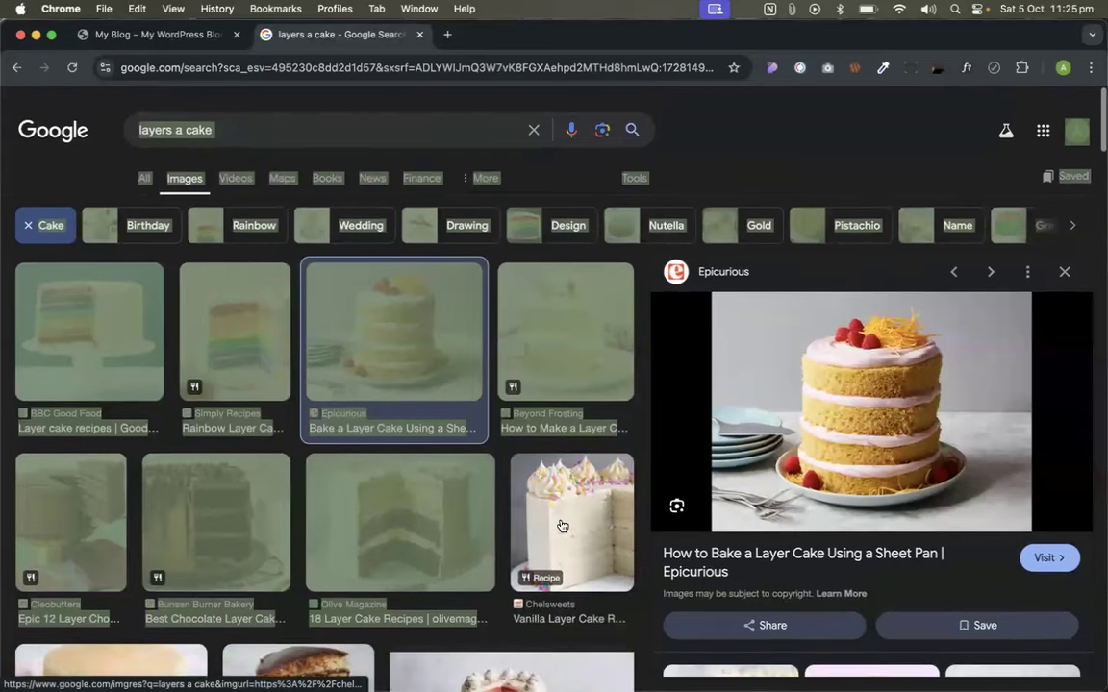
click(715, 144)
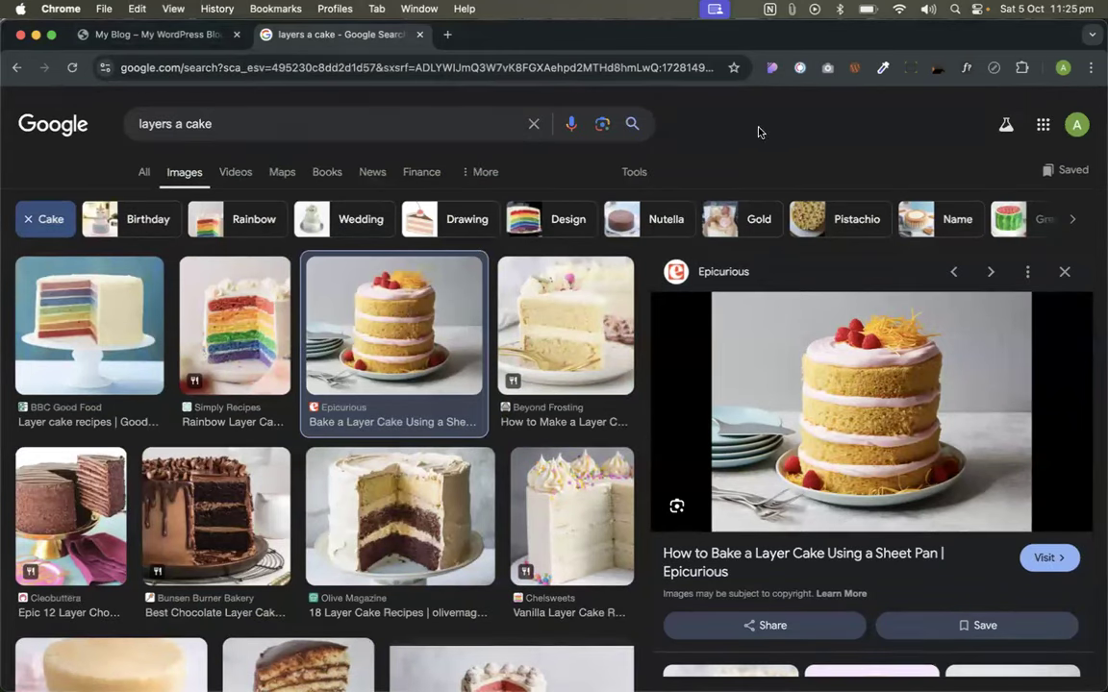
click(420, 33)
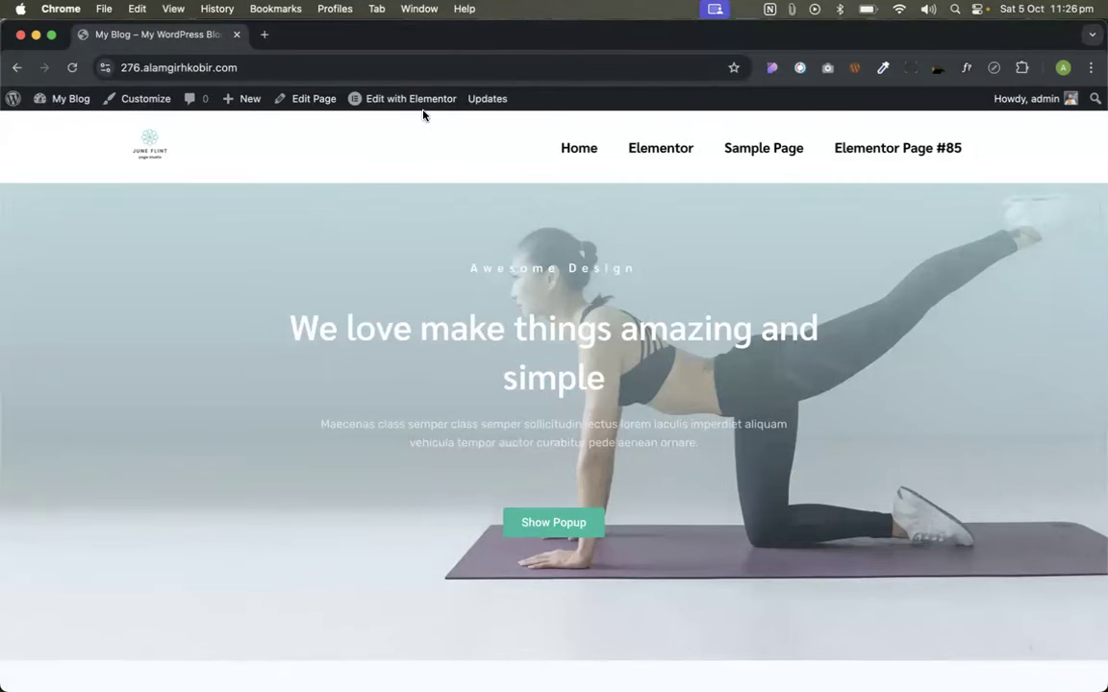
- Return to the WordPress admin area and open the list of all posts
click(68, 98)
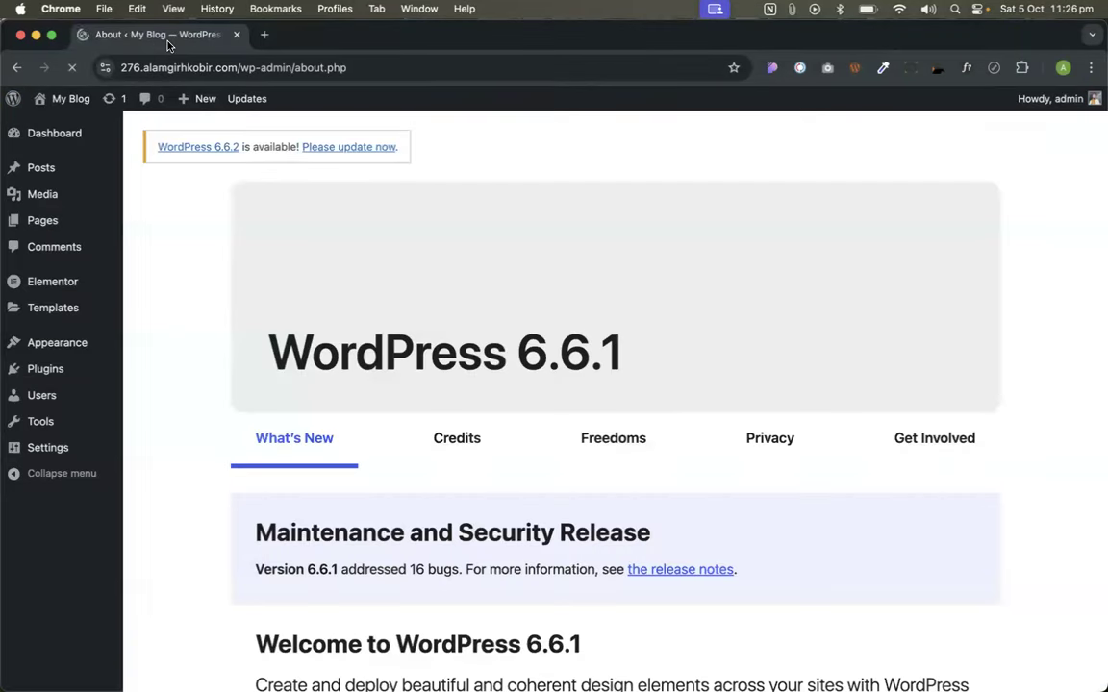
click(33, 174)
drag(130, 39, 227, 82)
double_click(465, 65)
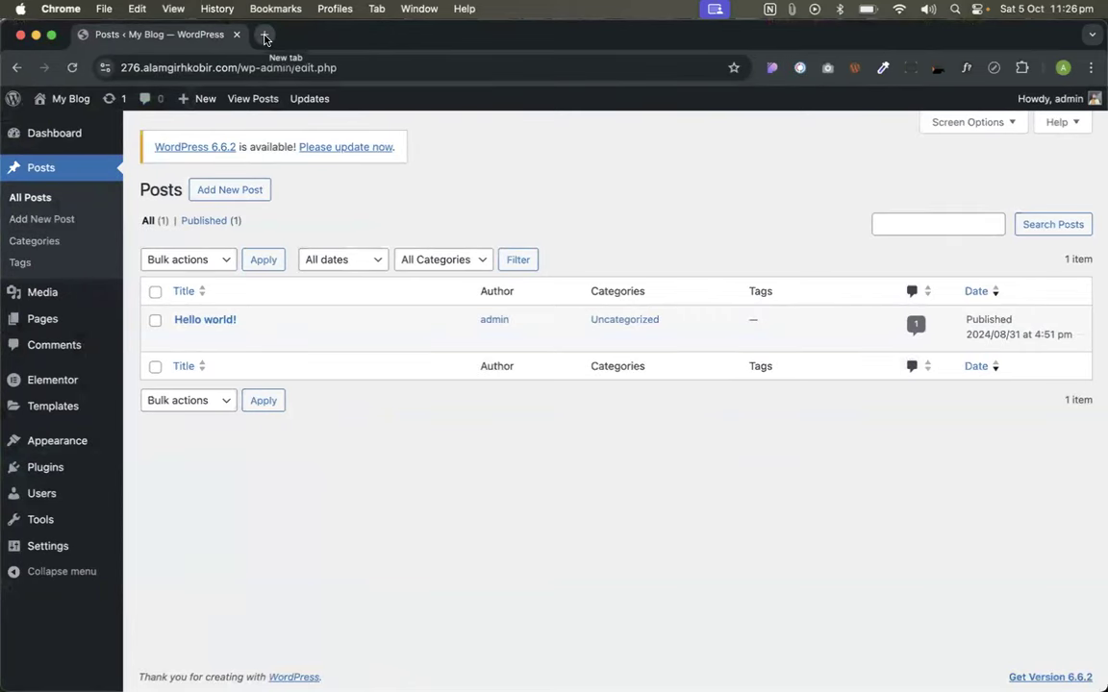
- Search Google for "new24" in a new browser tab and open the News24BD website from the results
click(265, 37)
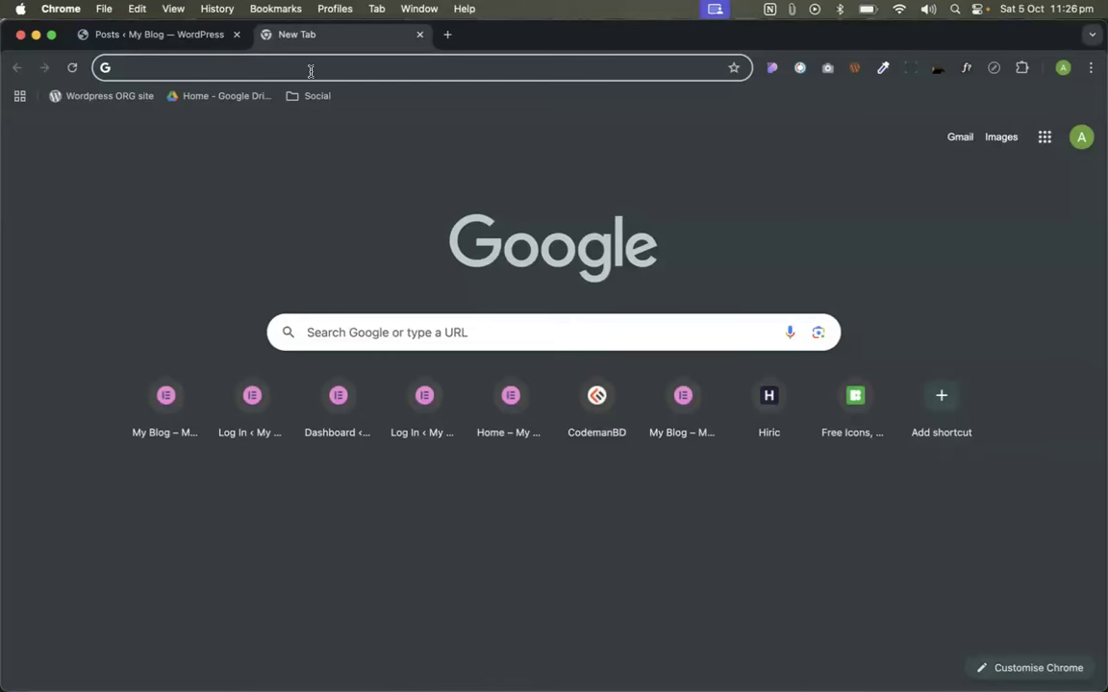
text(new24)
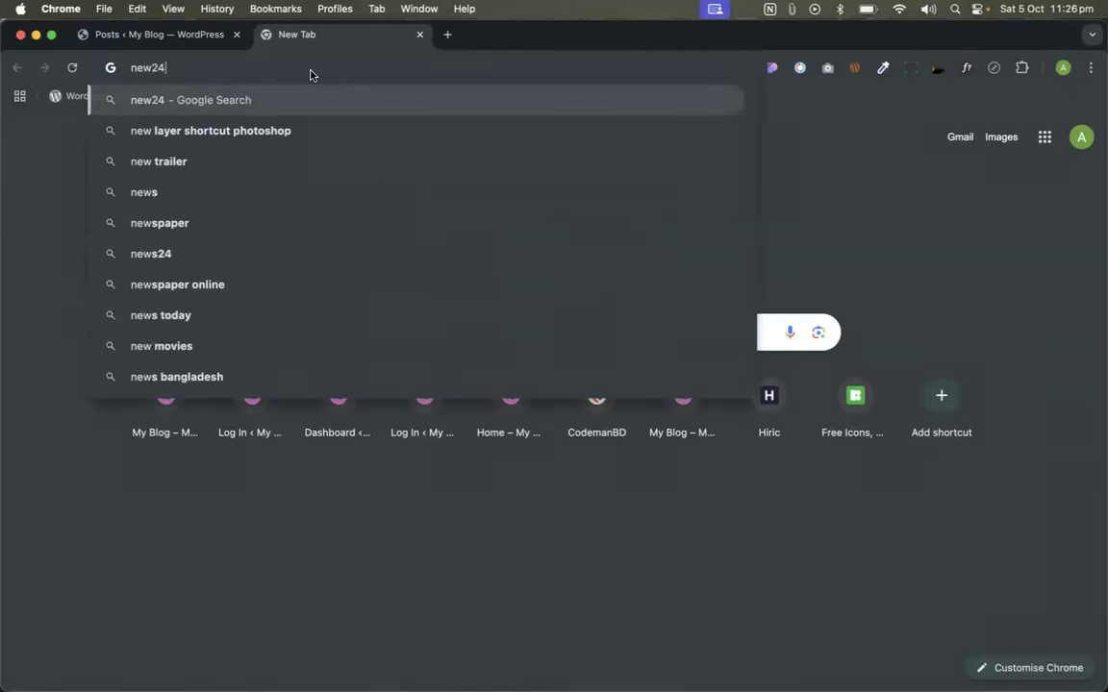
key(Return)
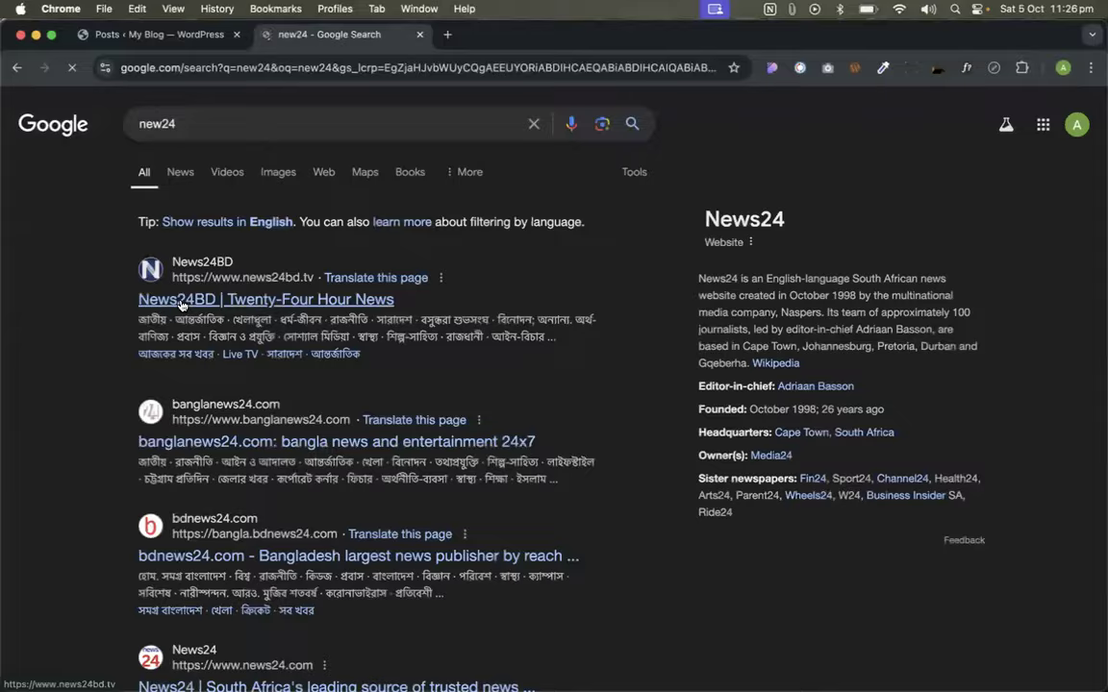
click(166, 275)
- Open four news articles from the News24BD home page in separate tabs, starting with the lead story, and close the home page
scroll(443, 524, down, 5)
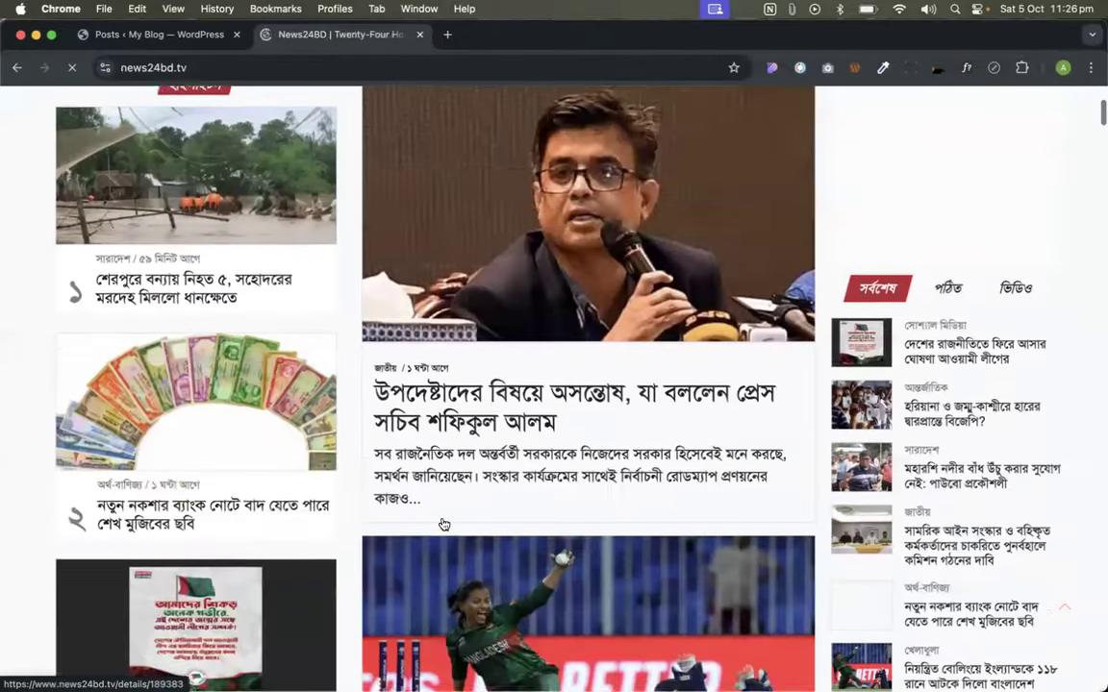
scroll(513, 360, up, 2)
scroll(516, 319, down, 5)
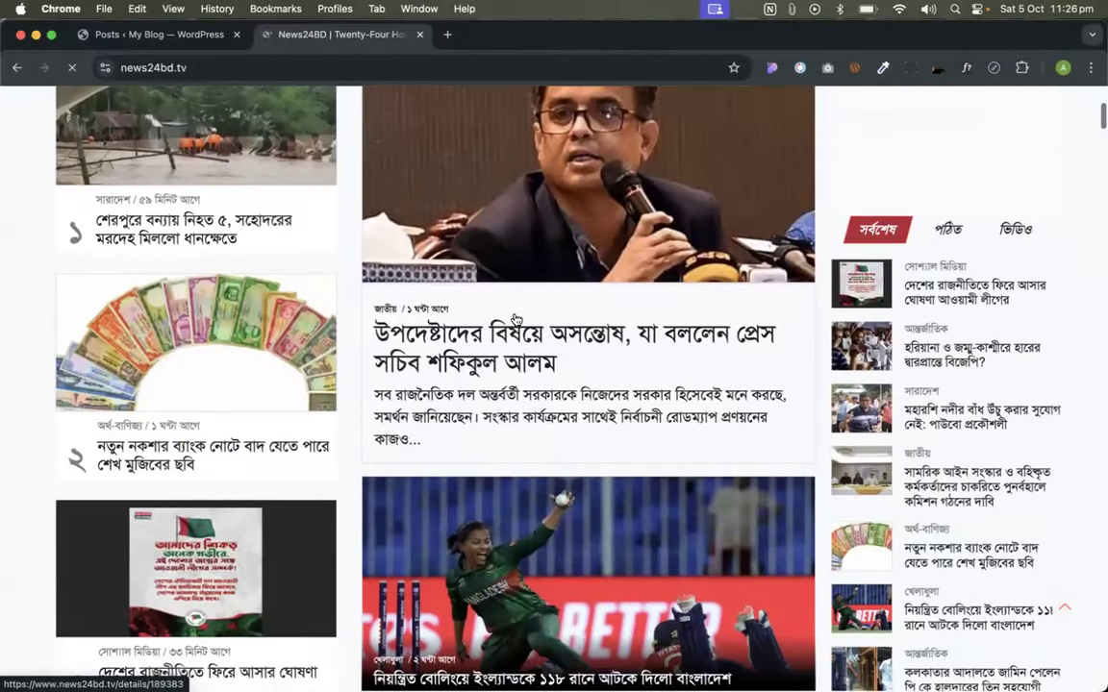
super+click(483, 356)
scroll(484, 356, down, 10)
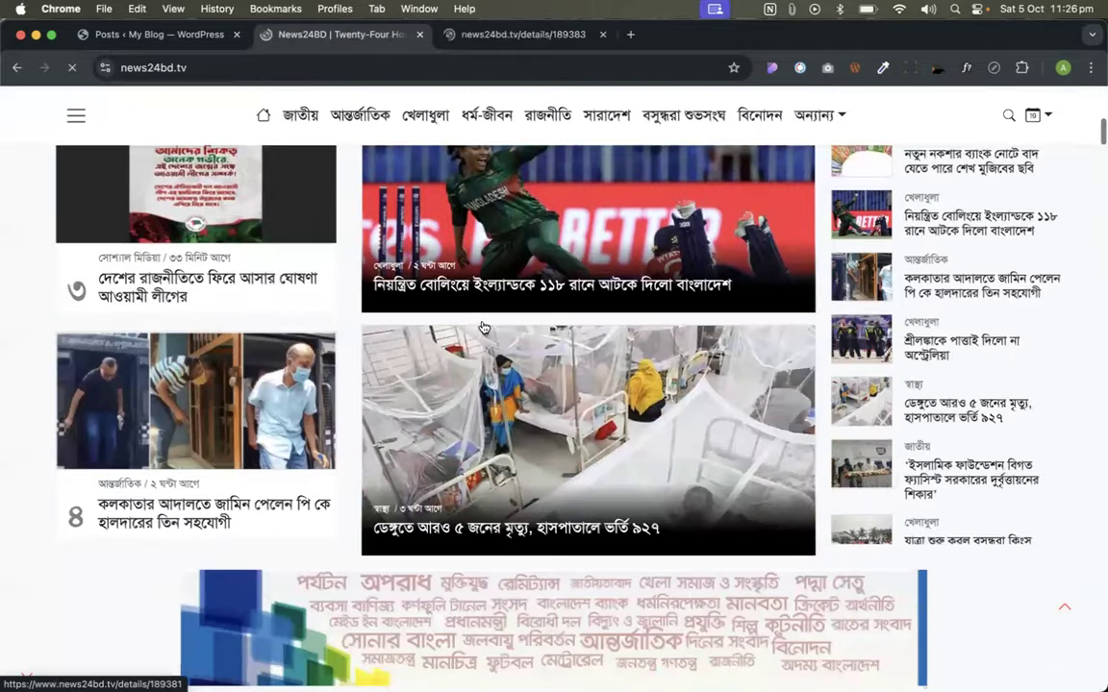
super+click(462, 359)
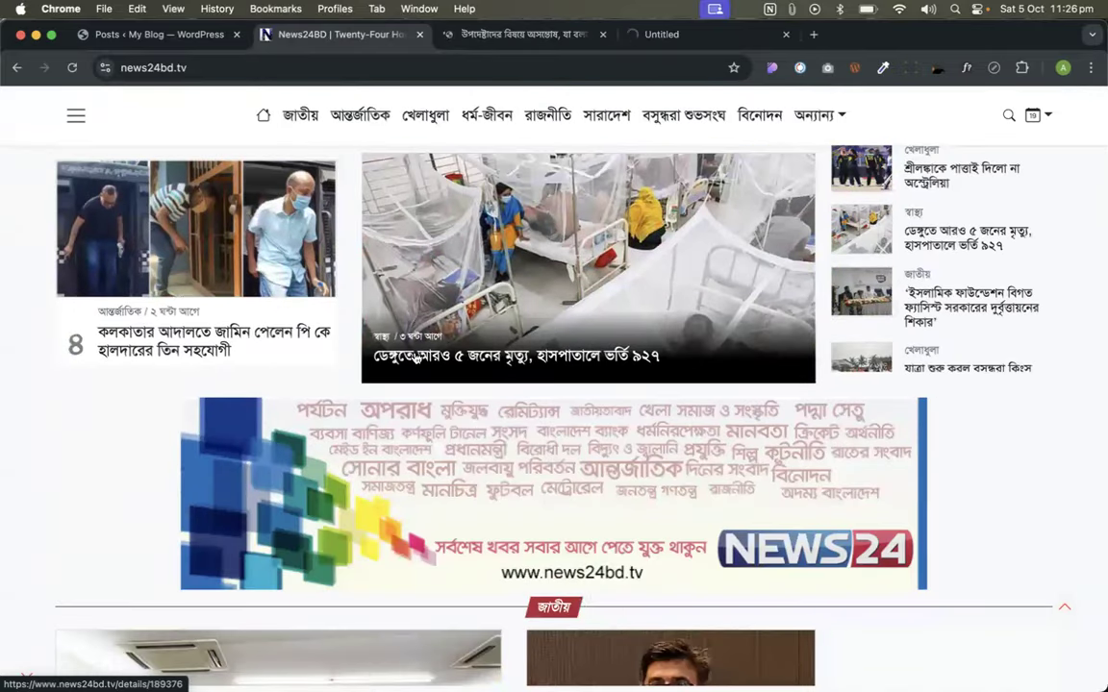
super+click(206, 332)
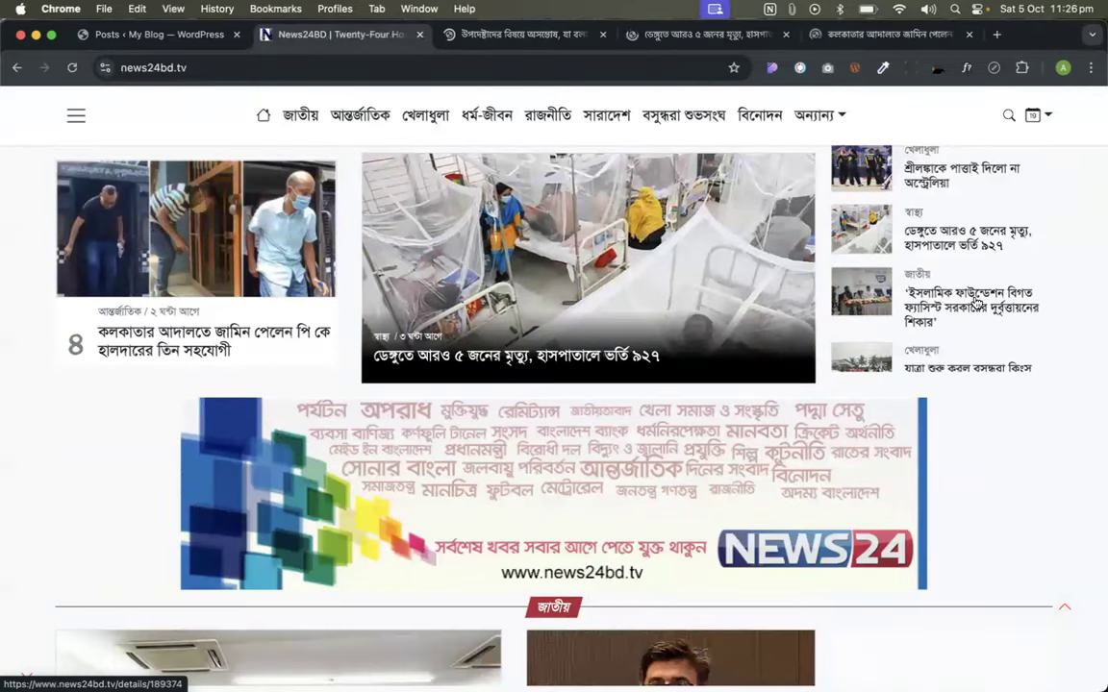
super+click(871, 279)
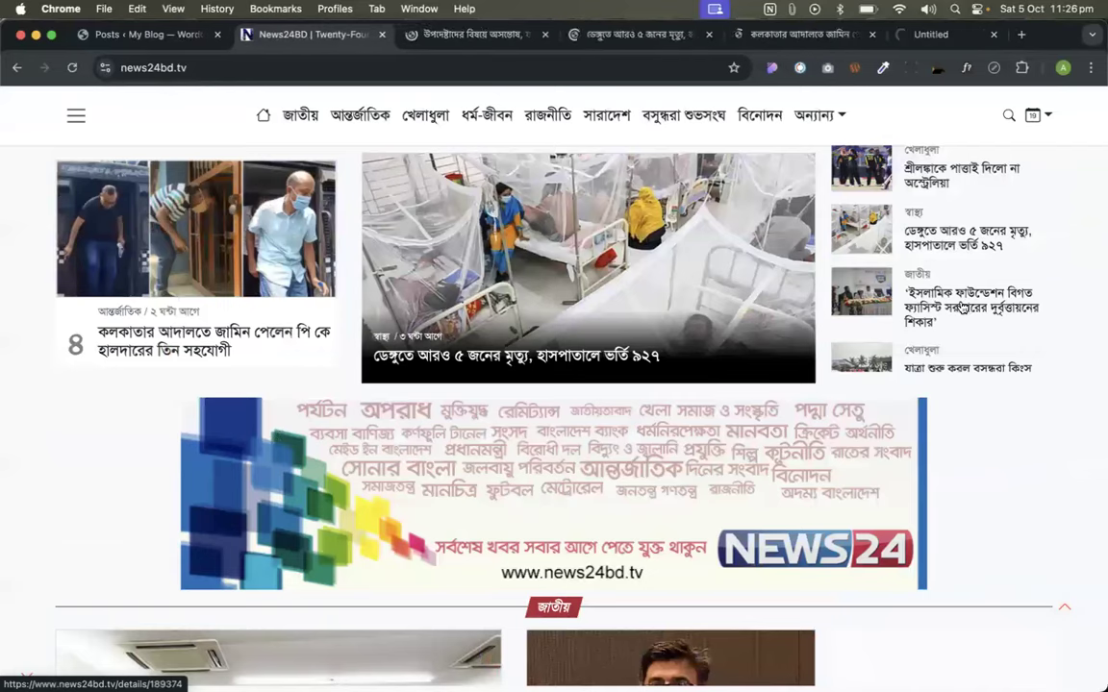
click(371, 35)
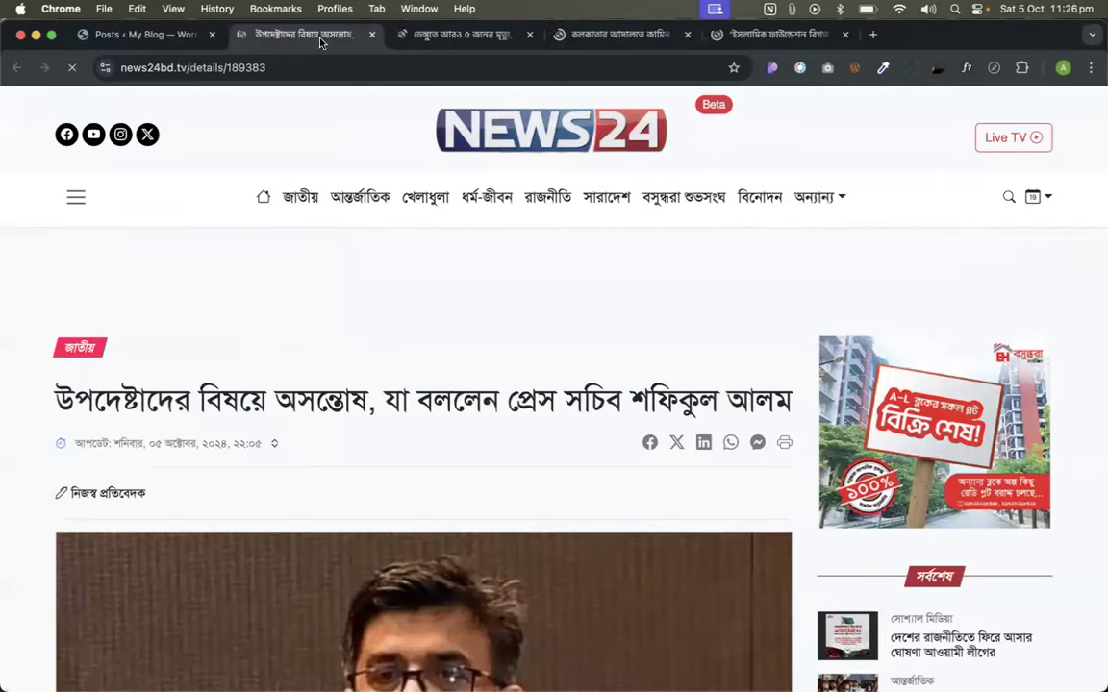
- Copy the lead article's headline from News24BD and use it as the title of a new WordPress post
triple_click(363, 400)
key(cmd+c)
click(139, 36)
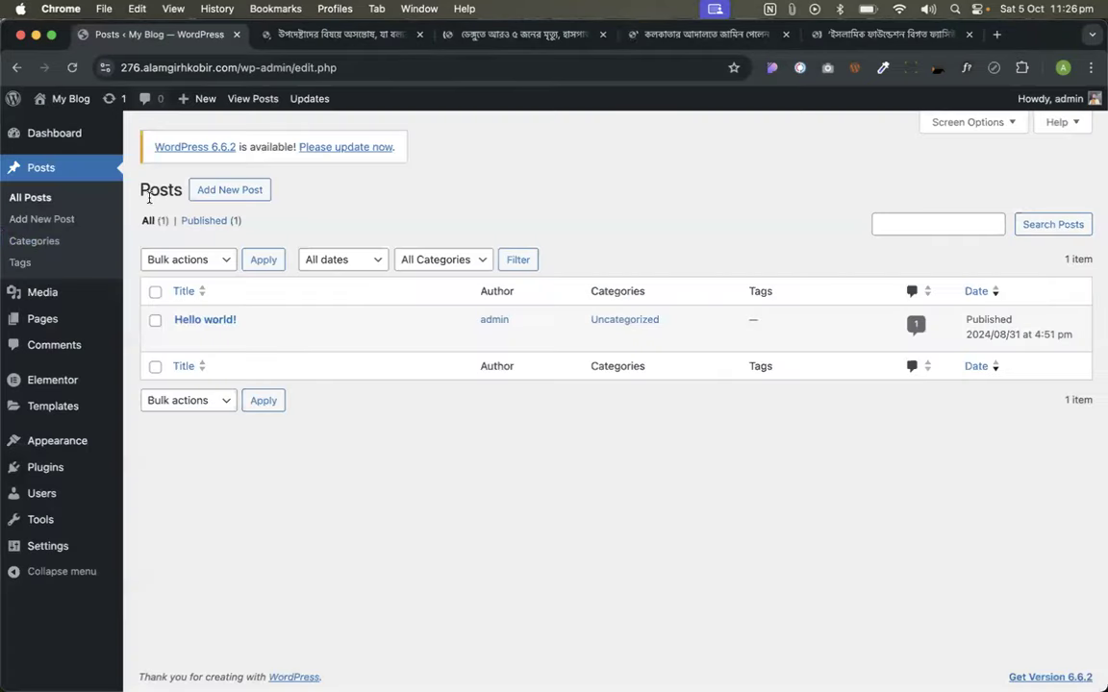
click(223, 192)
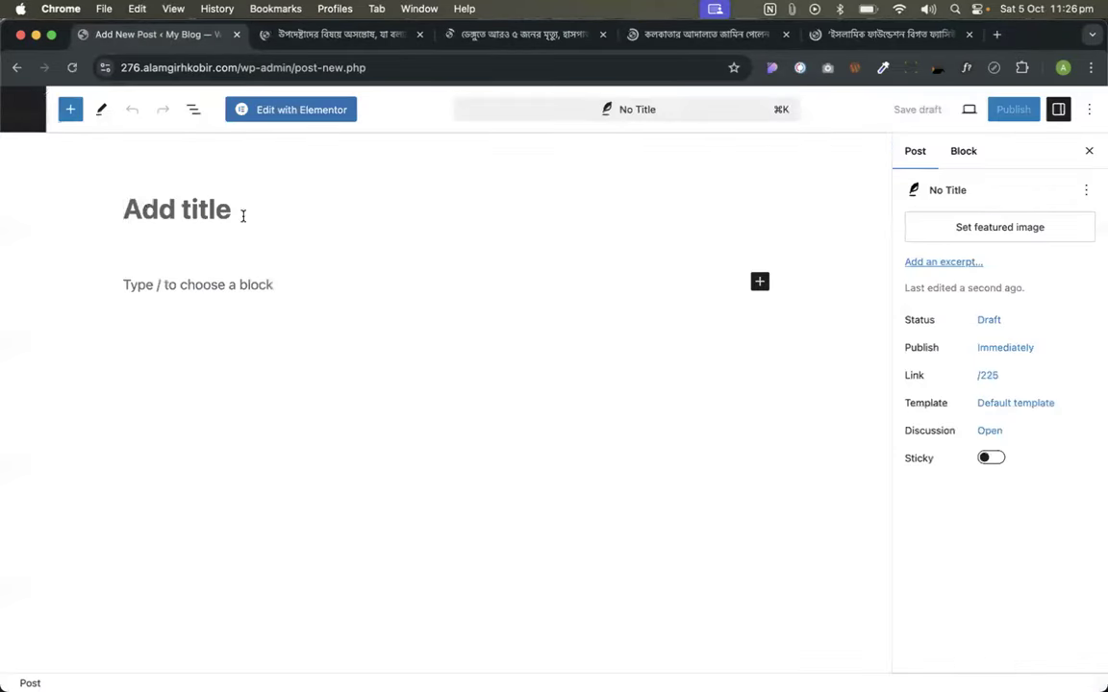
click(243, 215)
key(cmd+v)
- Copy all body paragraphs of the lead News24BD article into the new post's content
click(318, 37)
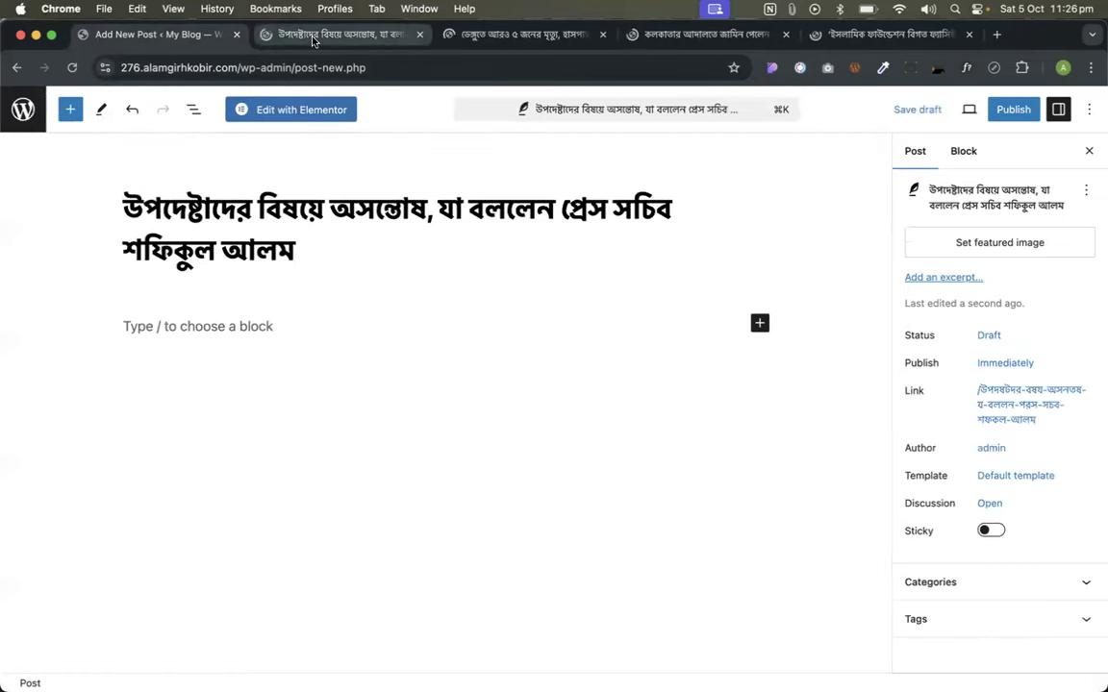
scroll(395, 355, down, 10)
scroll(166, 271, down, 3)
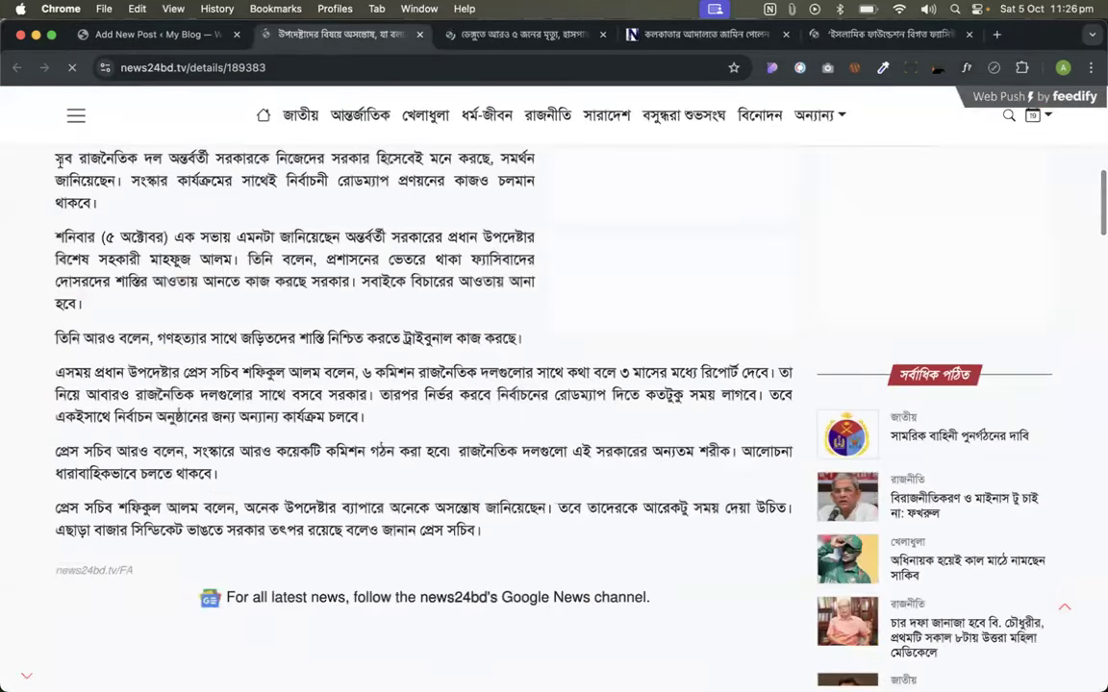
drag(55, 157, 568, 527)
key(super+c)
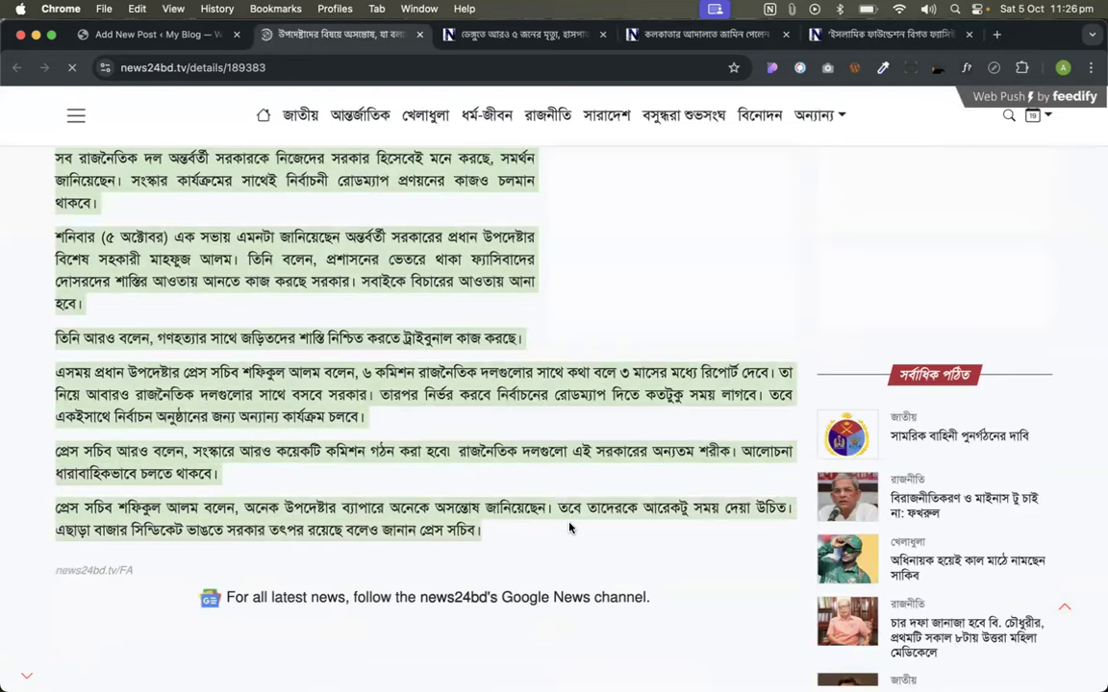
click(165, 34)
click(269, 334)
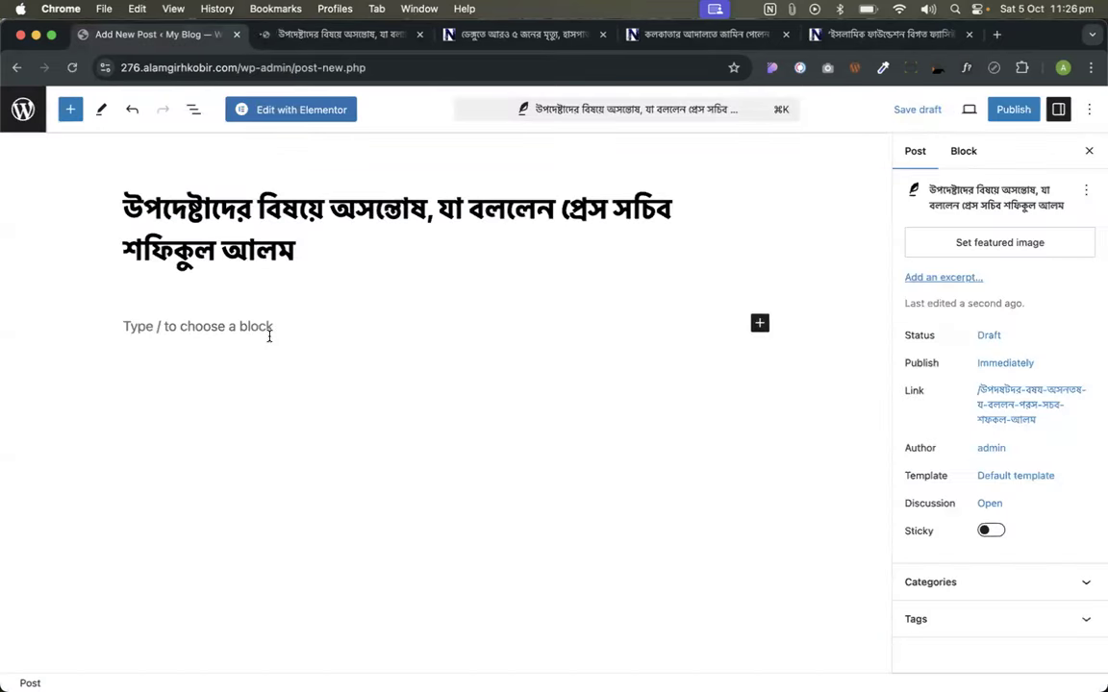
key(super+v)
- Save the lead article's main photo from News24BD to the computer
click(326, 32)
scroll(698, 457, down, 3)
scroll(740, 496, up, 12)
scroll(577, 453, down, 4)
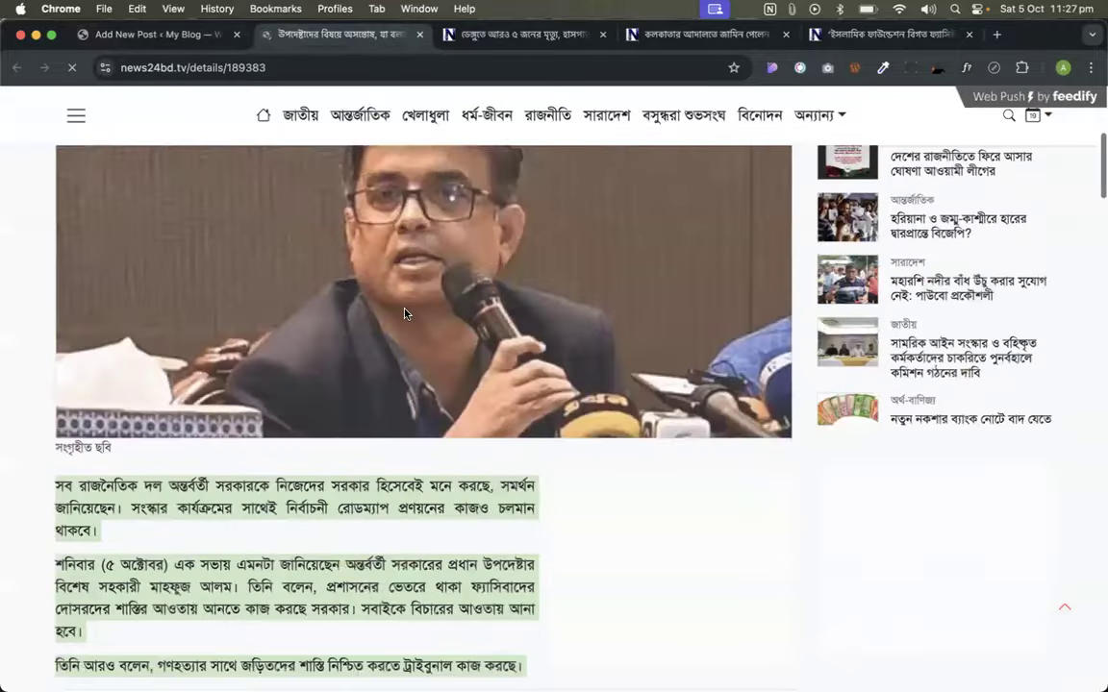
right_click(413, 309)
click(452, 332)
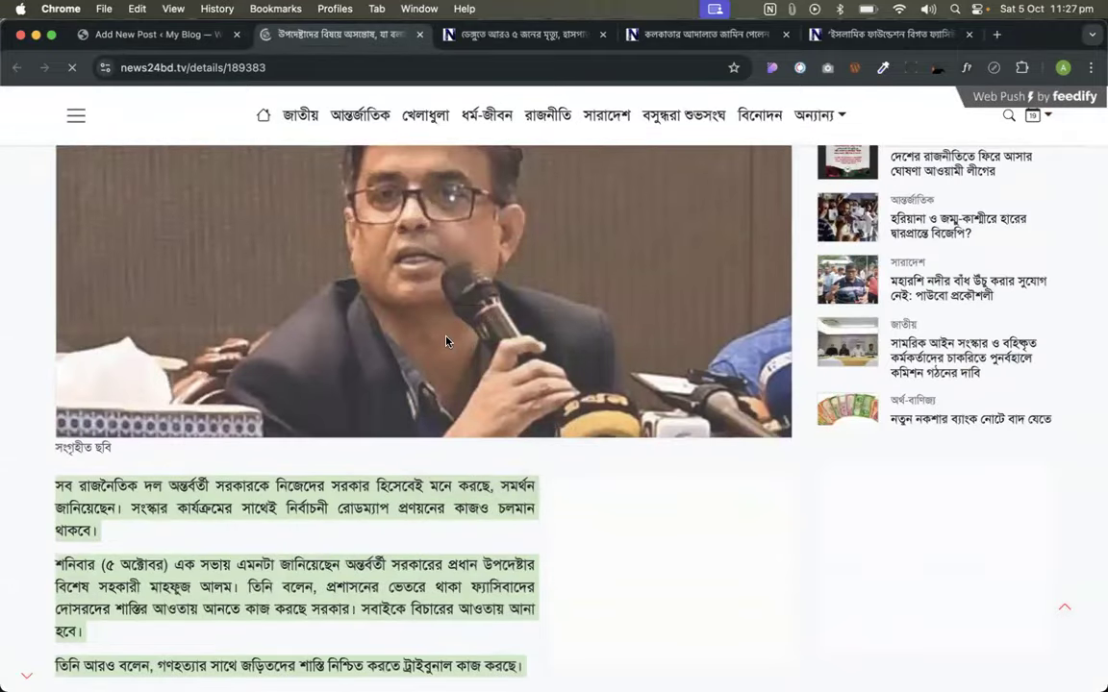
key(Return)
- Upload the saved lead article photo to the media library and set it as the new post's featured image
click(195, 34)
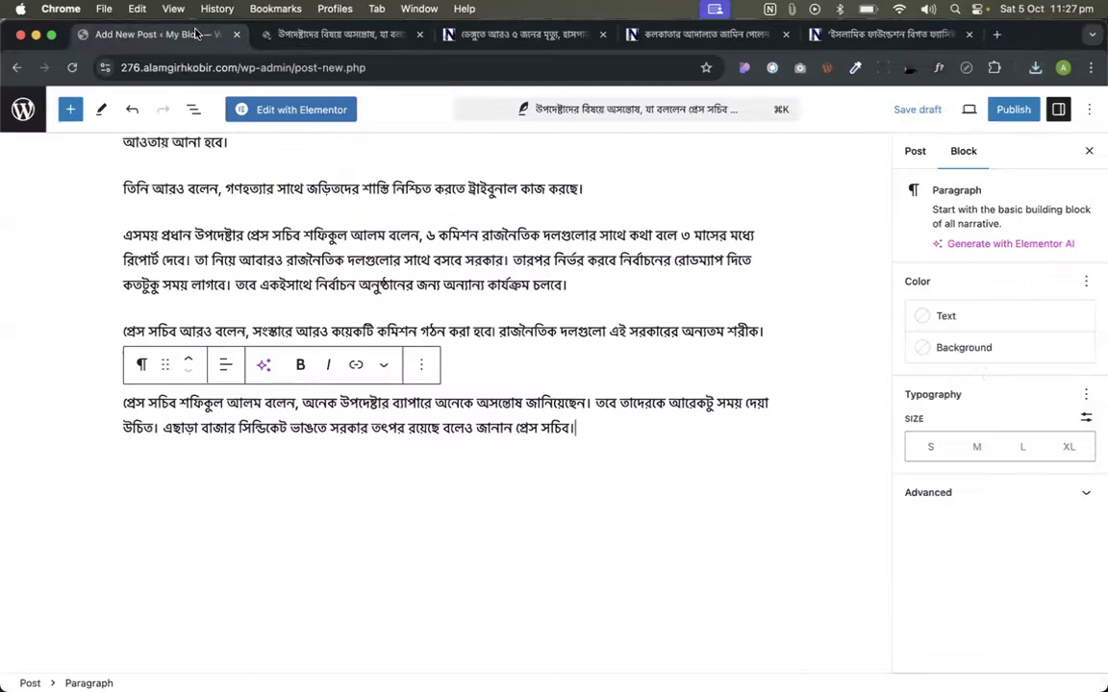
click(917, 154)
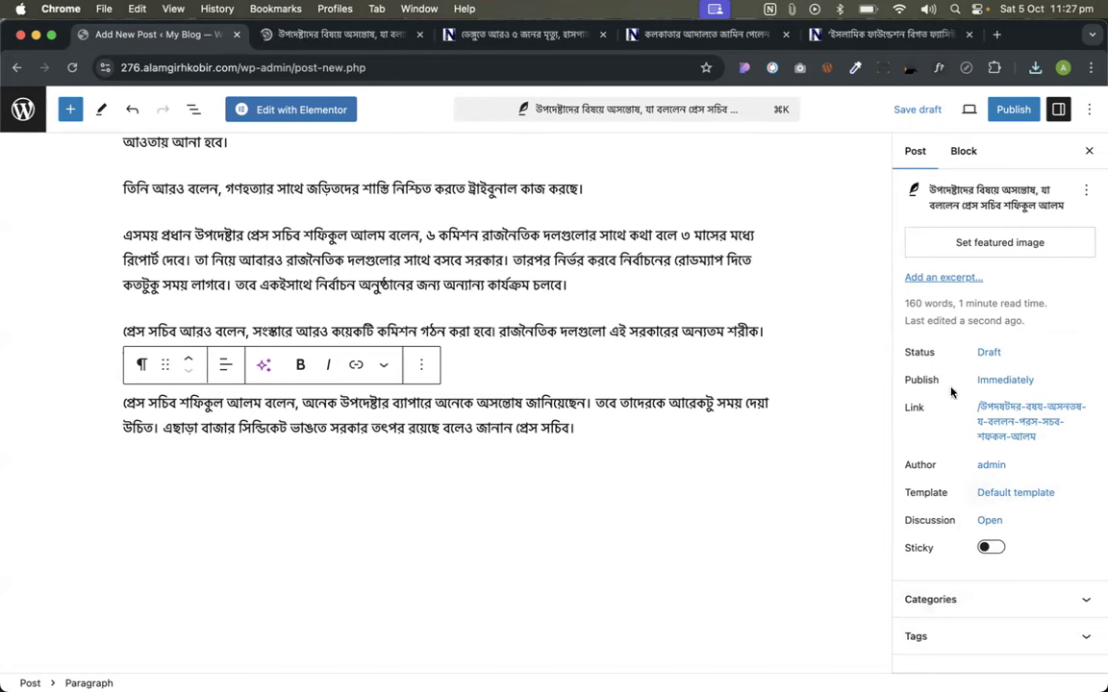
click(960, 243)
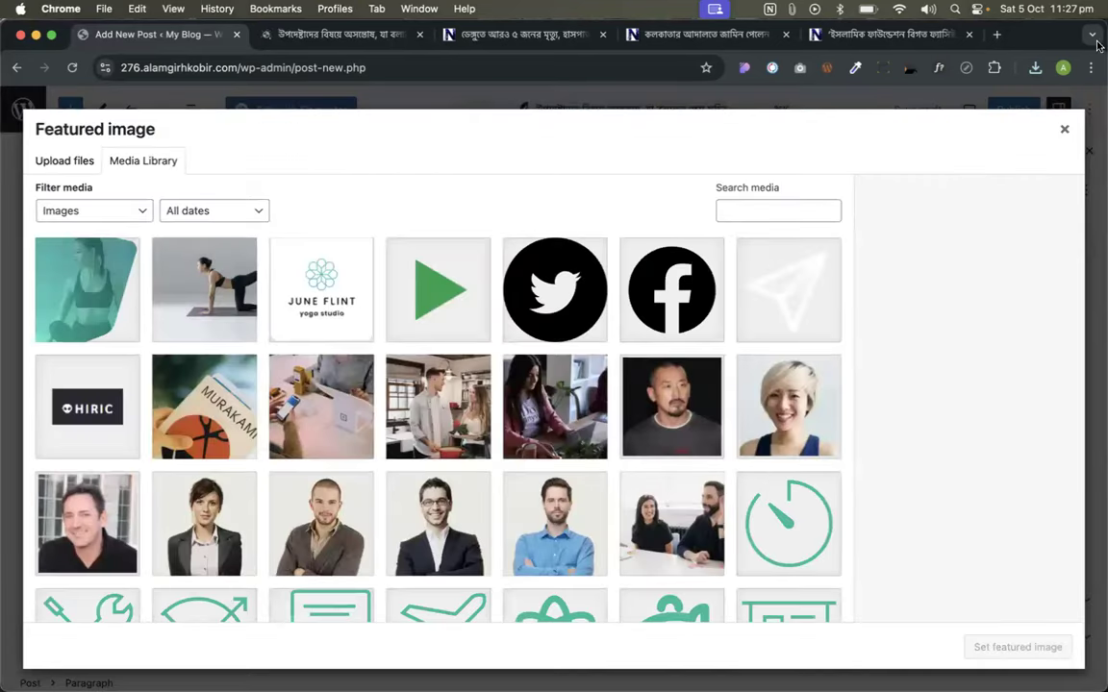
drag(890, 136, 520, 294)
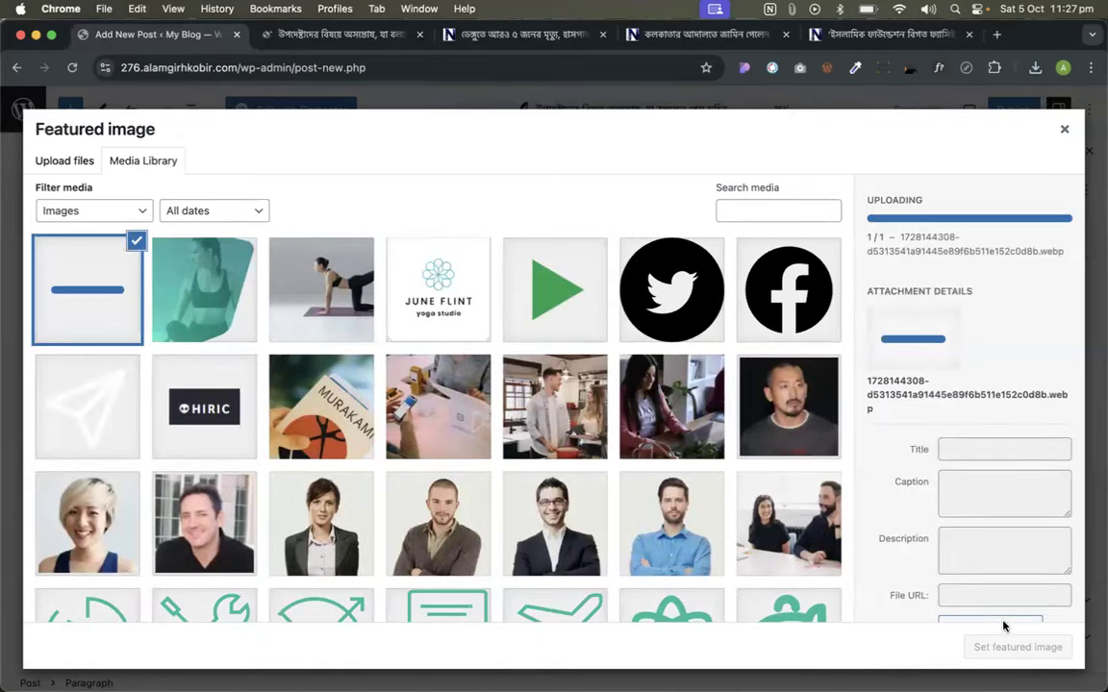
click(1020, 647)
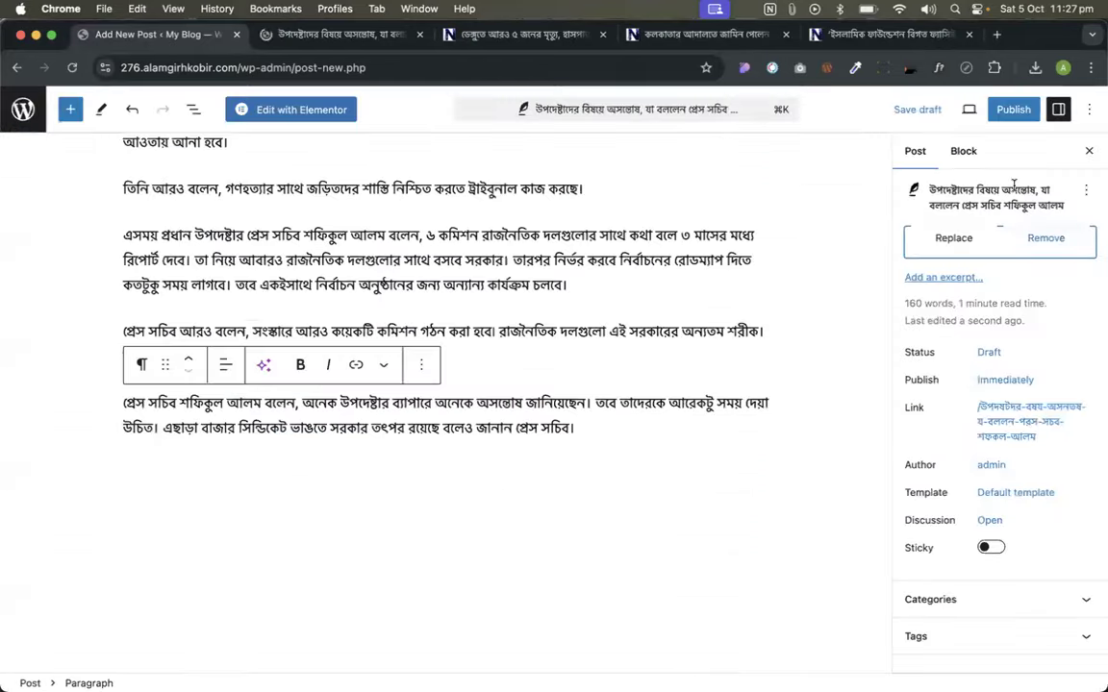
- Publish the lead article post, return to the posts list, and close the lead article's News24BD page
click(1010, 108)
click(926, 112)
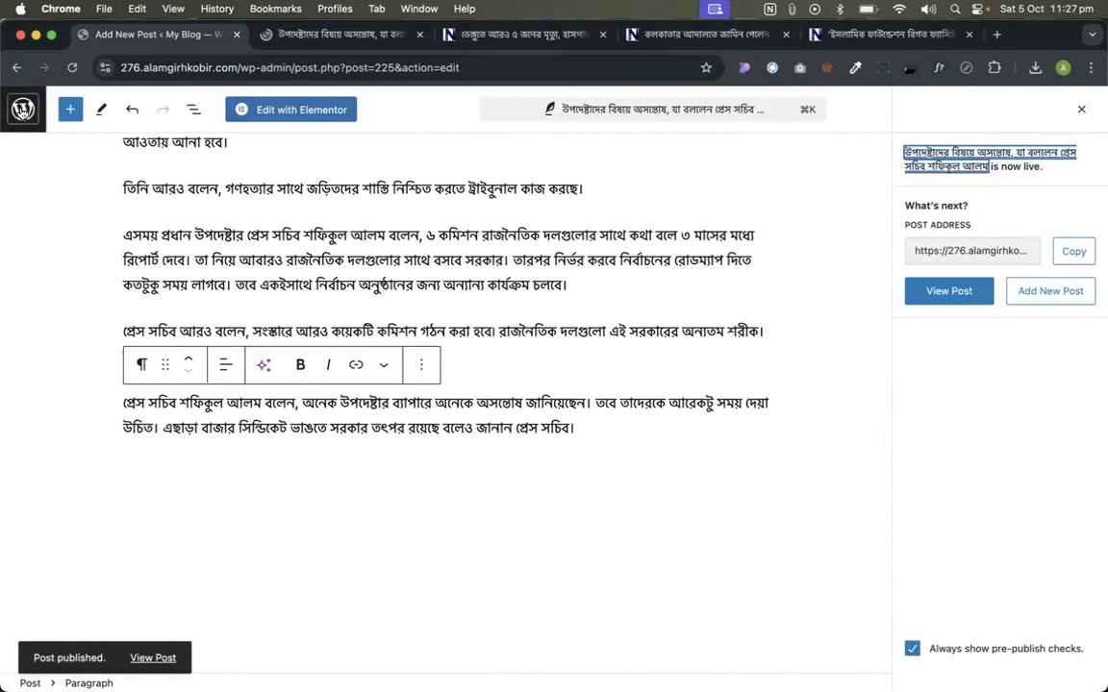
click(23, 108)
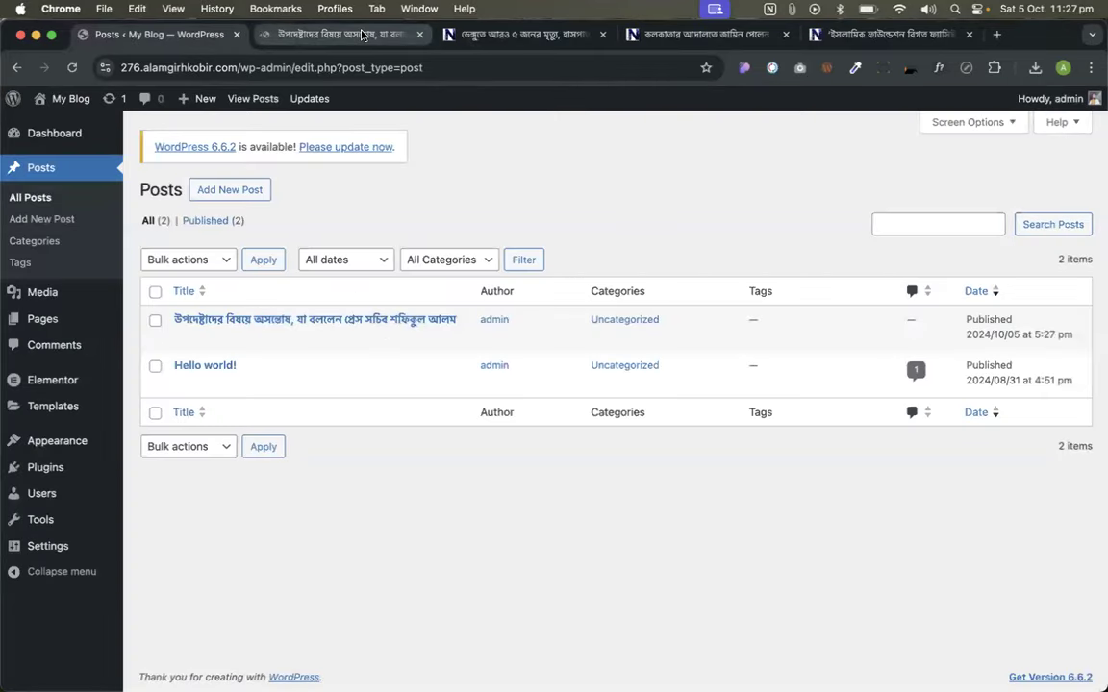
click(411, 36)
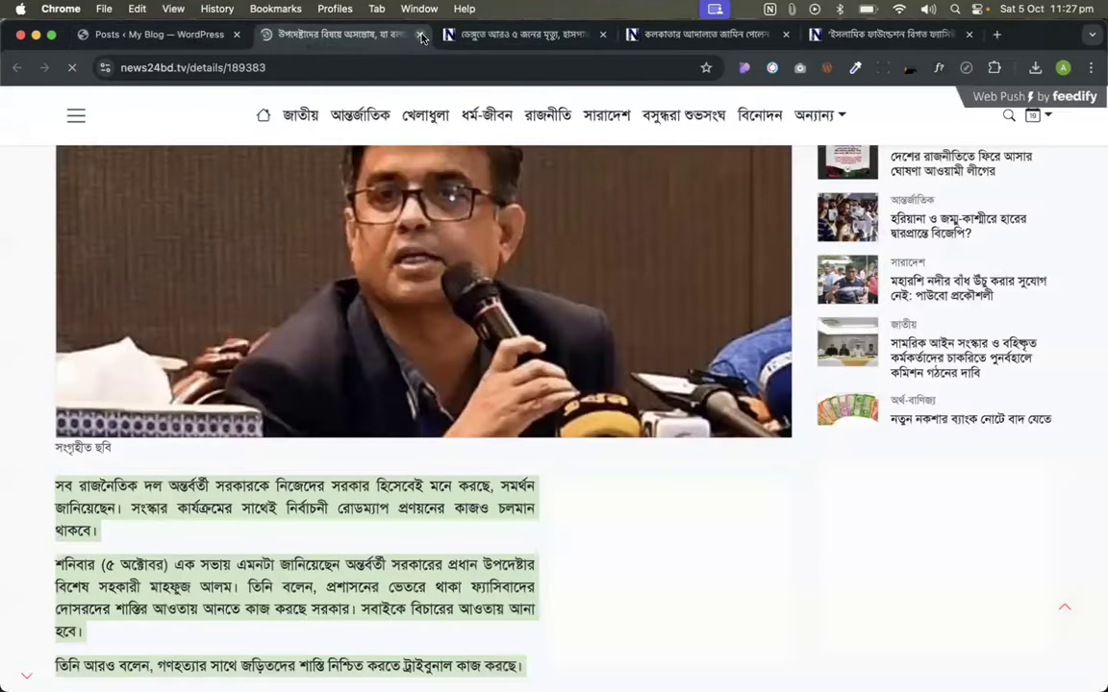
click(421, 35)
- Copy the dengue article's headline from News24BD and use it as the title of a new WordPress post
triple_click(361, 409)
key(super+c)
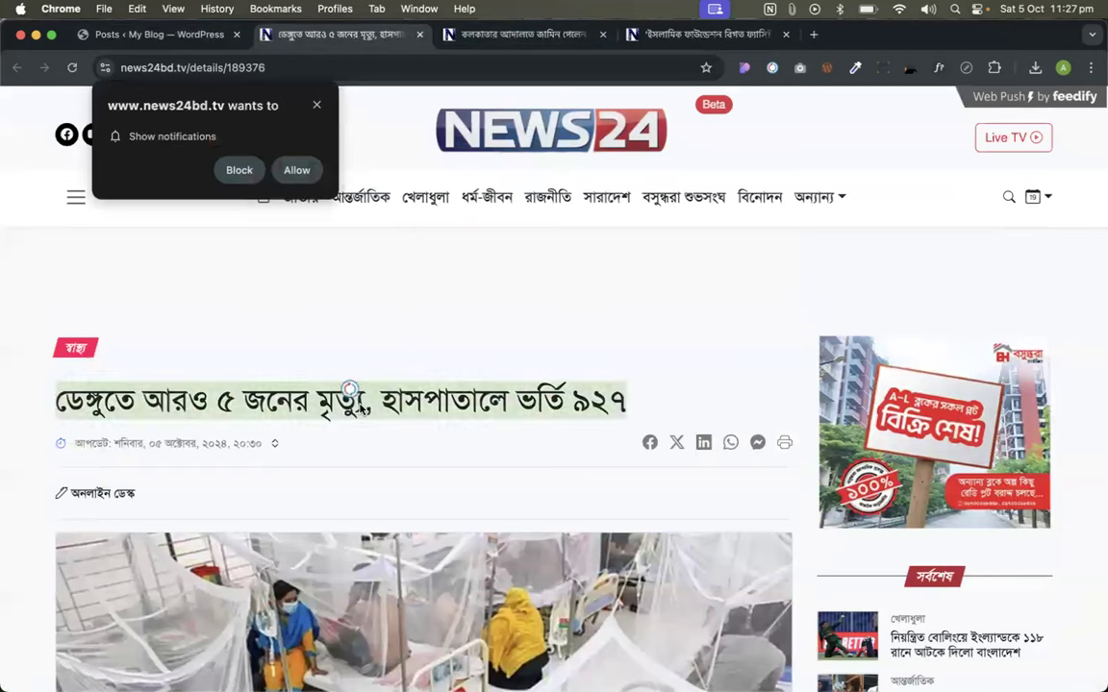
click(153, 40)
click(233, 192)
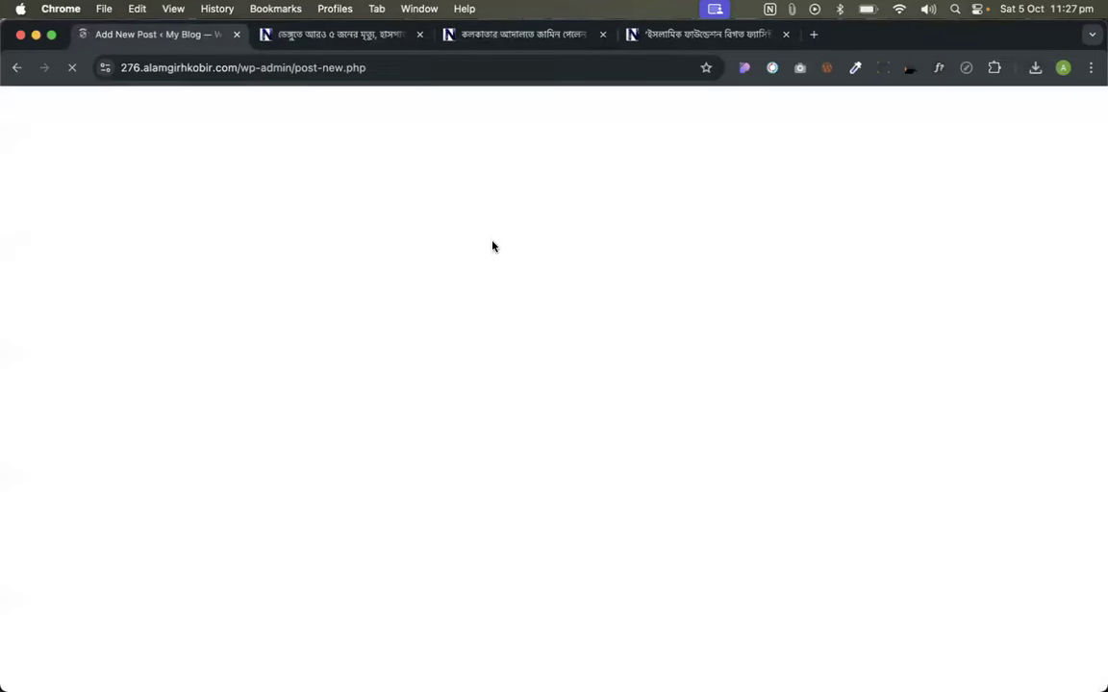
key(super+v)
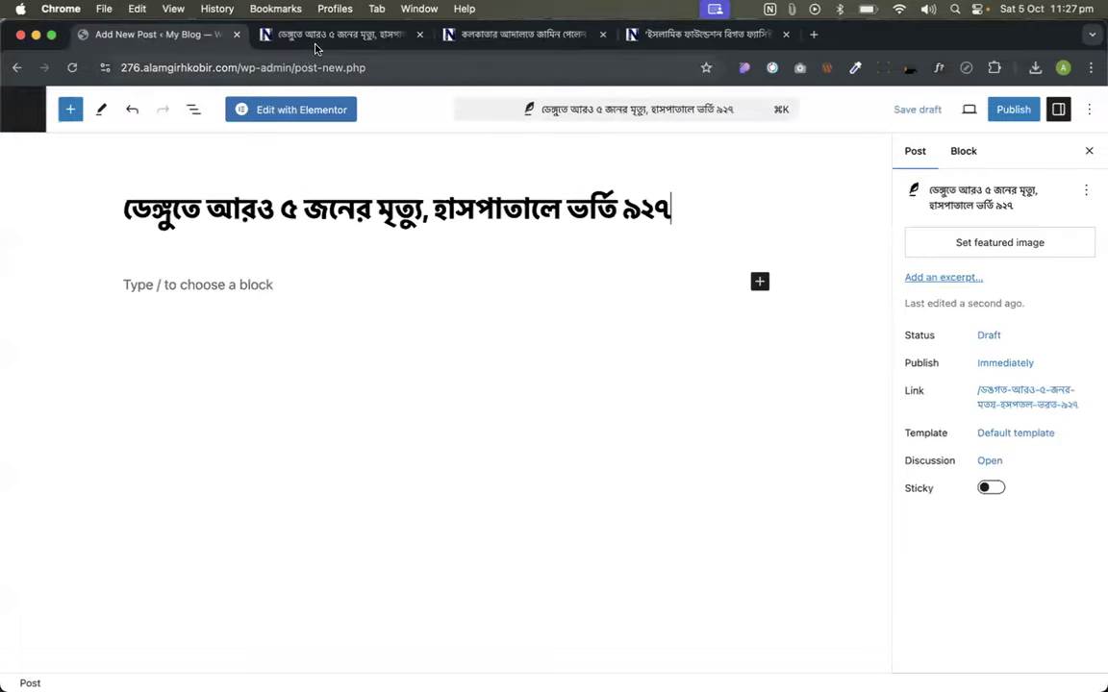
- Copy all body paragraphs of the dengue article, excluding the source line, into the new post's content
click(337, 34)
scroll(365, 384, down, 3)
scroll(365, 385, down, 5)
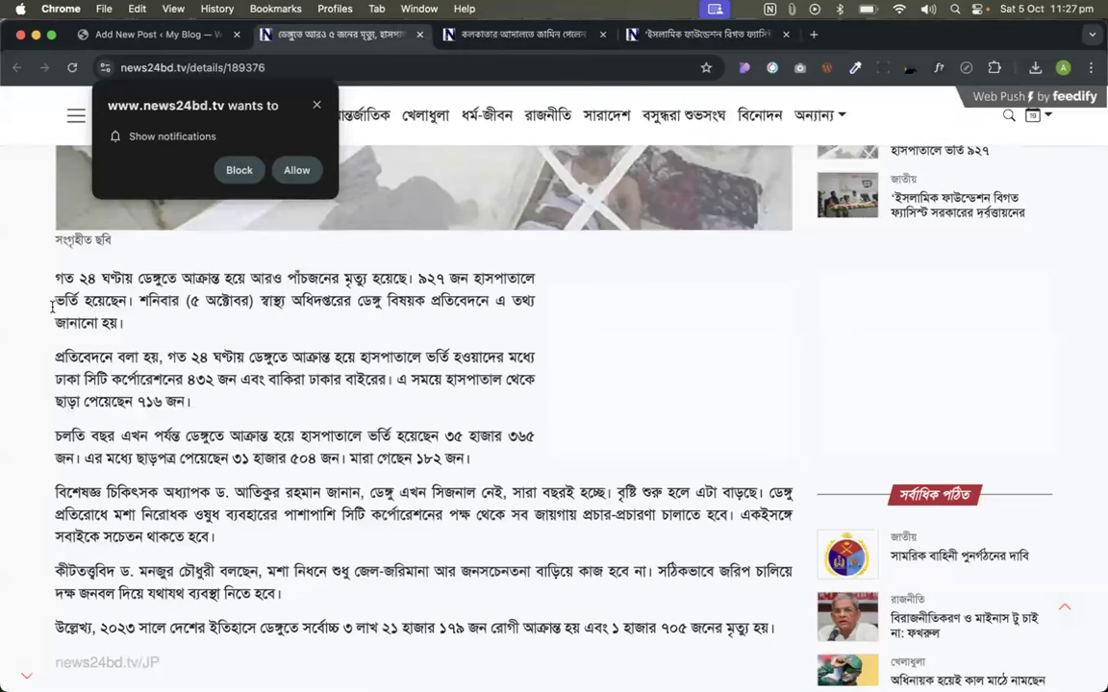
drag(55, 278, 765, 618)
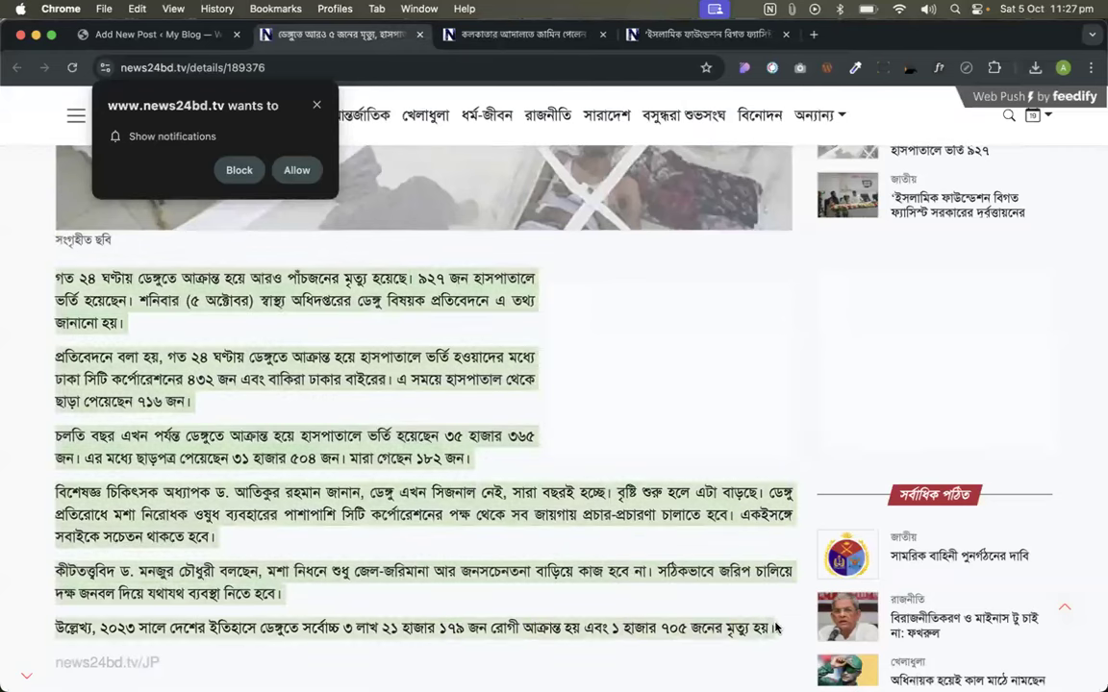
click(181, 37)
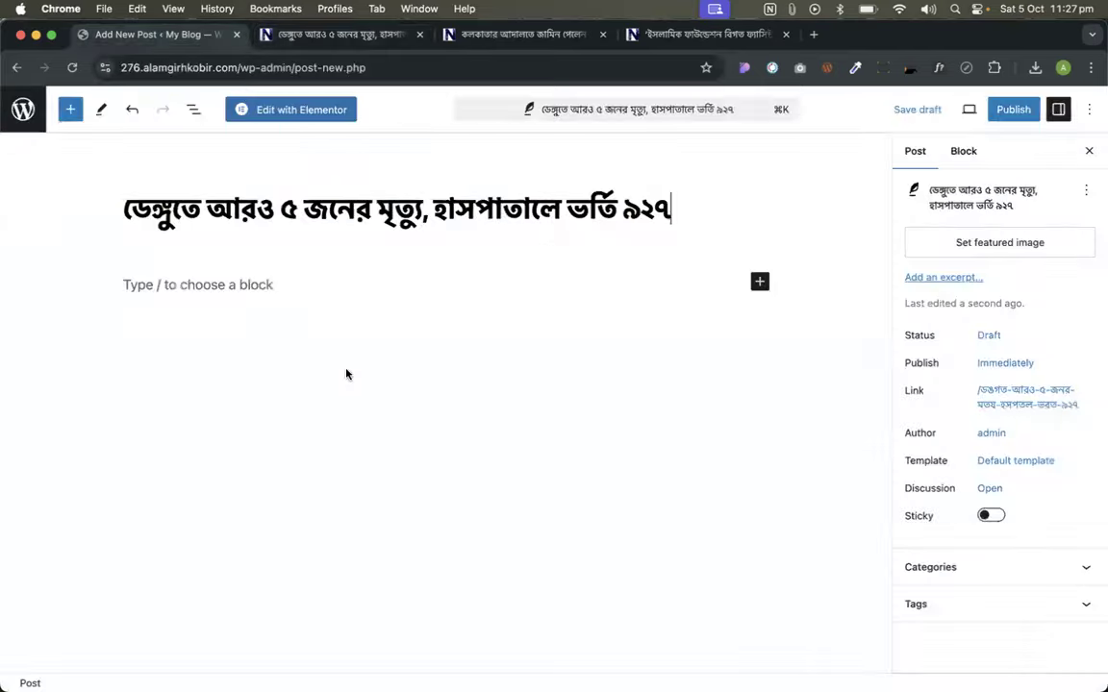
click(231, 284)
key(super+v)
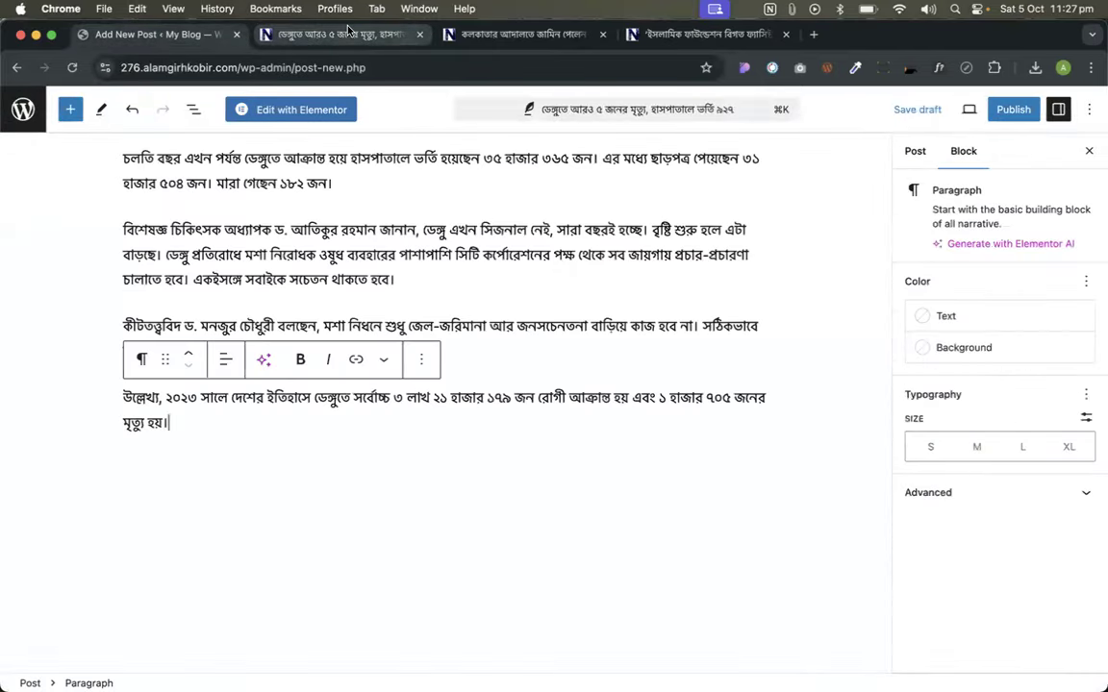
- Save the dengue article's main photo from News24BD to the Downloads folder
click(345, 34)
scroll(584, 344, up, 10)
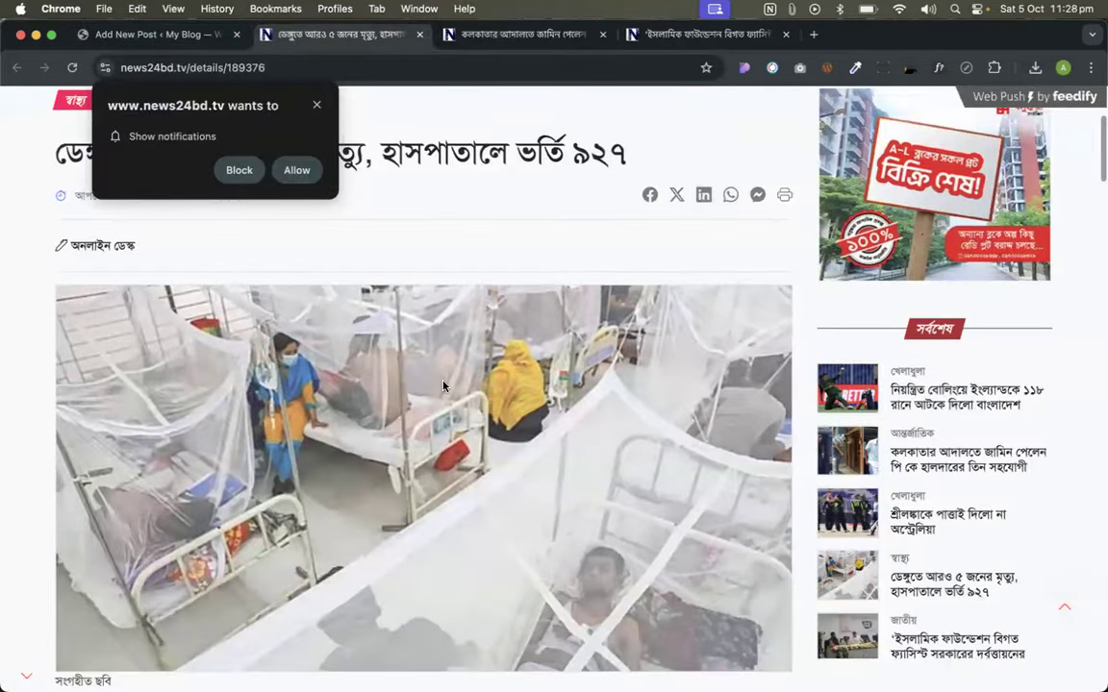
right_click(443, 387)
click(472, 404)
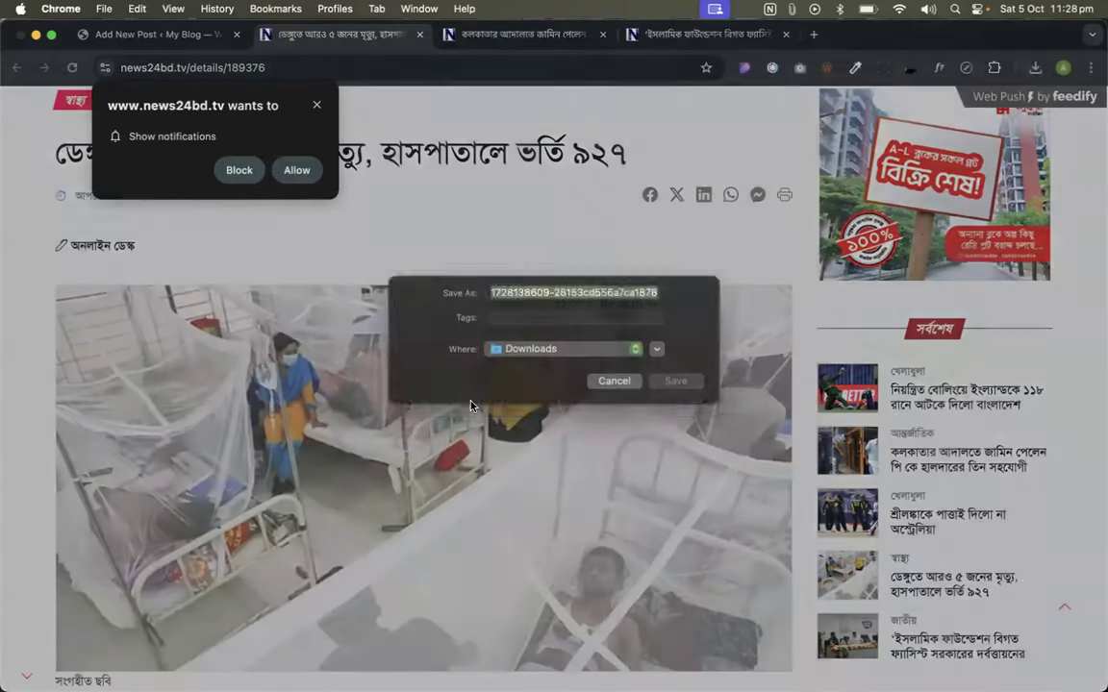
key(Return)
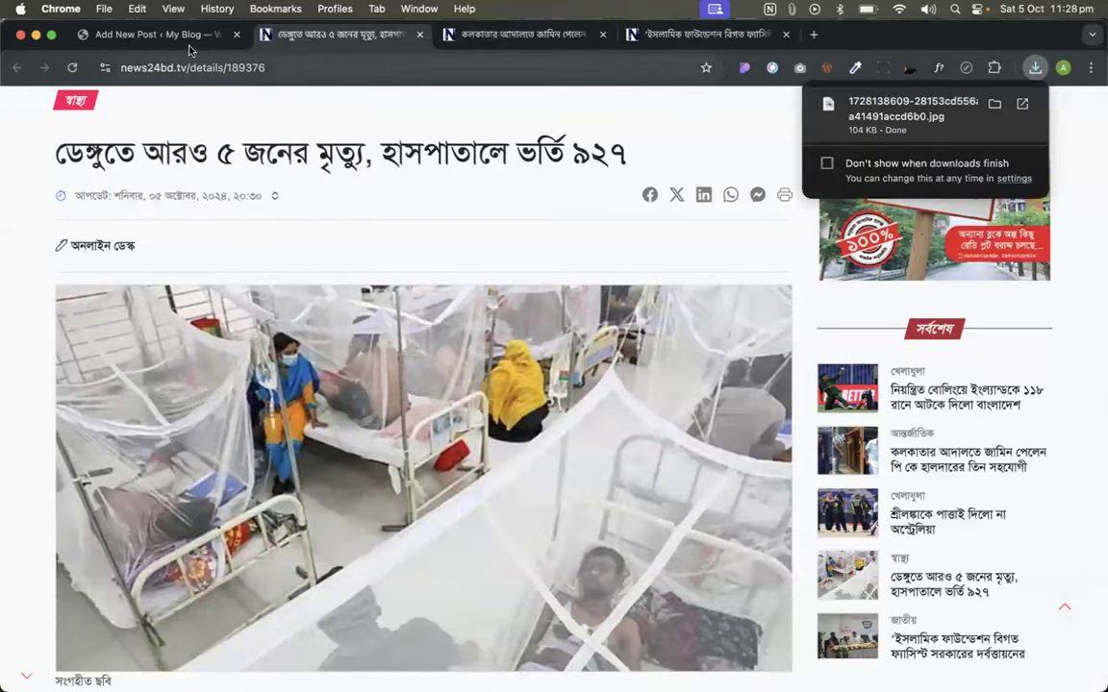
- Upload asset 65.jpeg from the demo images folder and set it as the dengue post's featured image
click(183, 35)
scroll(432, 312, up, 5)
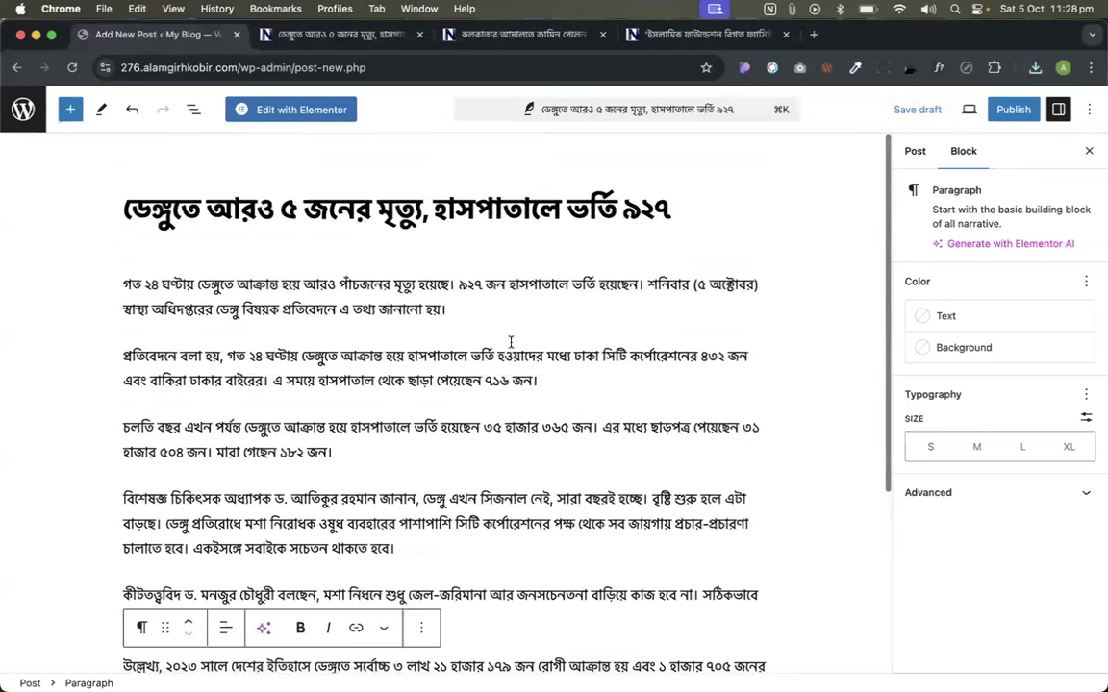
click(915, 152)
click(960, 244)
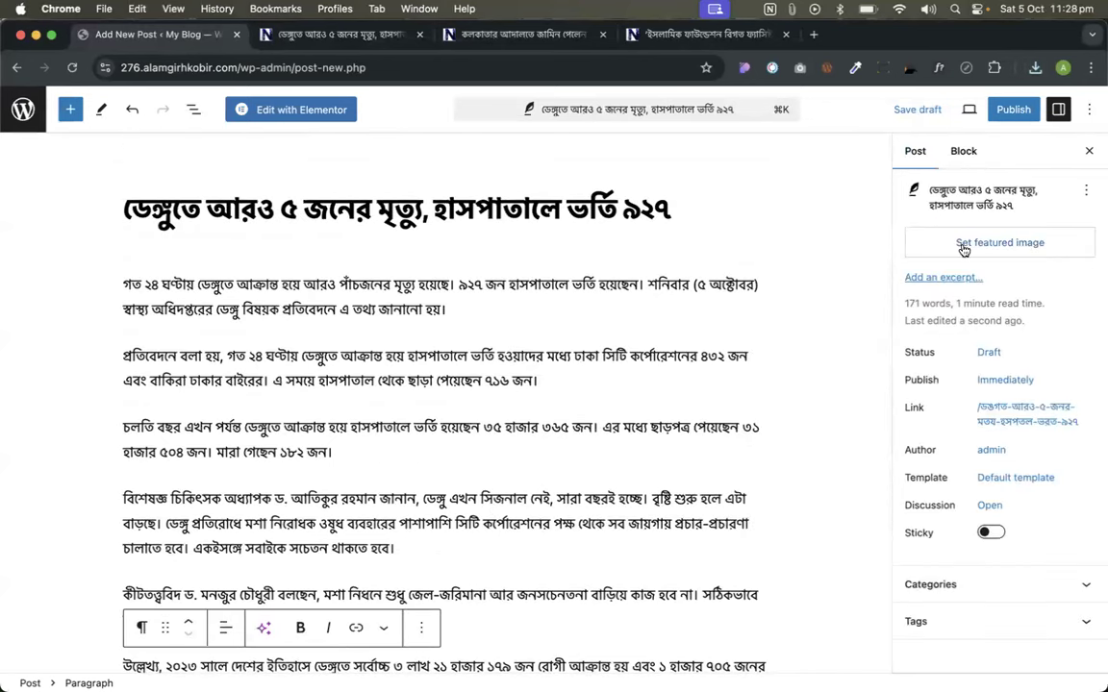
click(1000, 245)
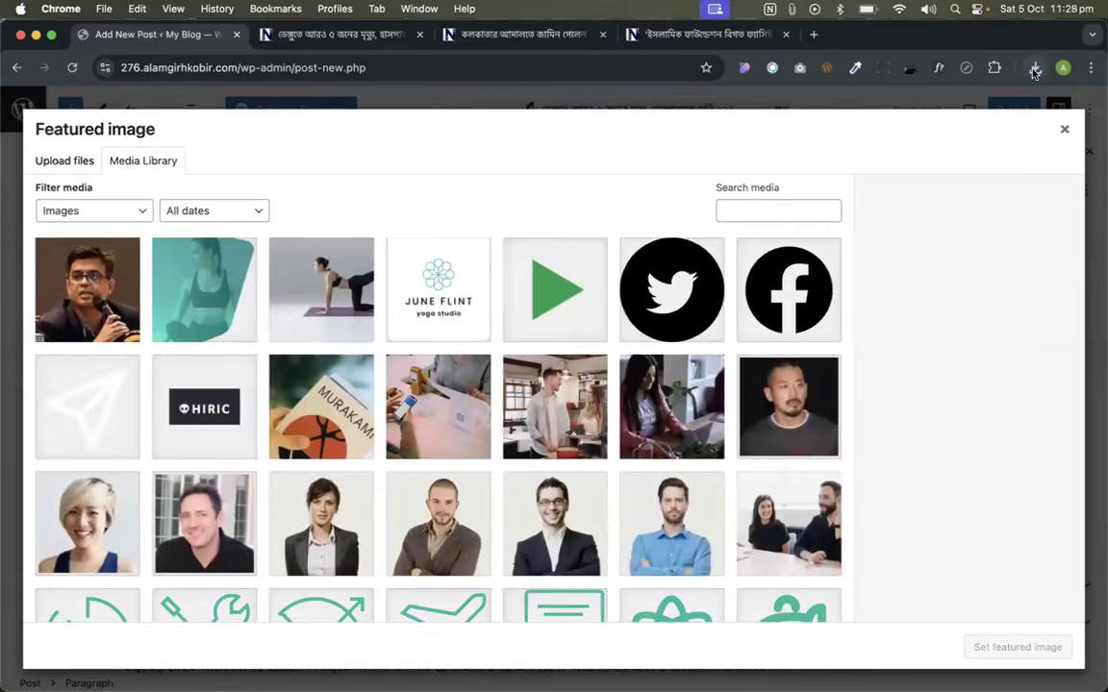
click(1035, 67)
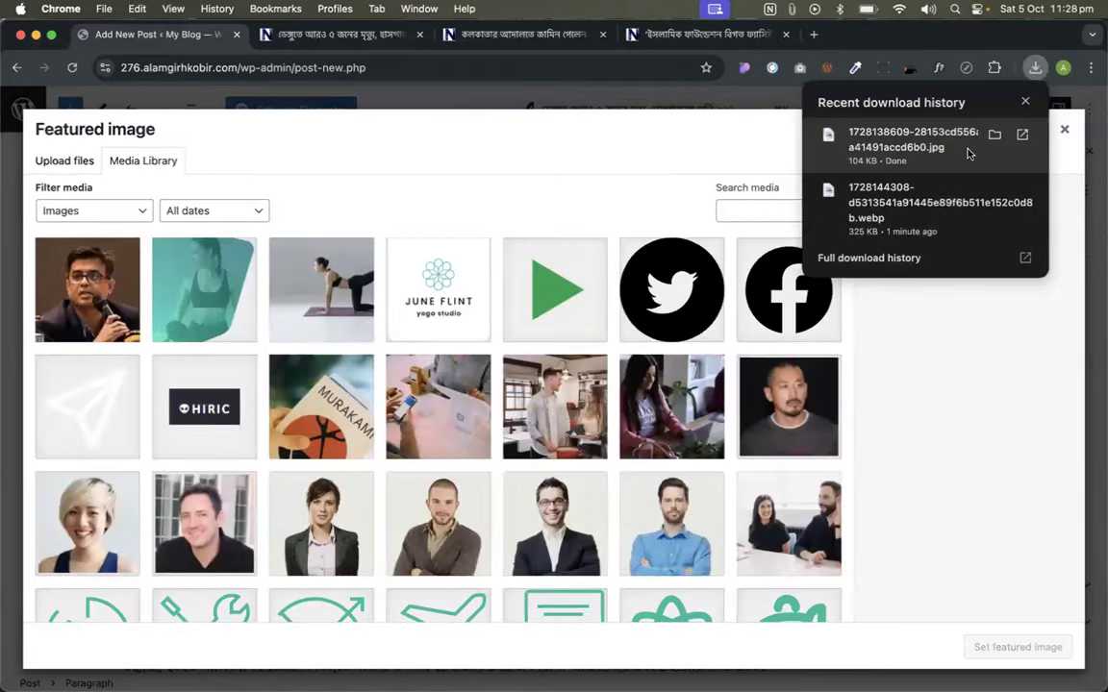
click(995, 135)
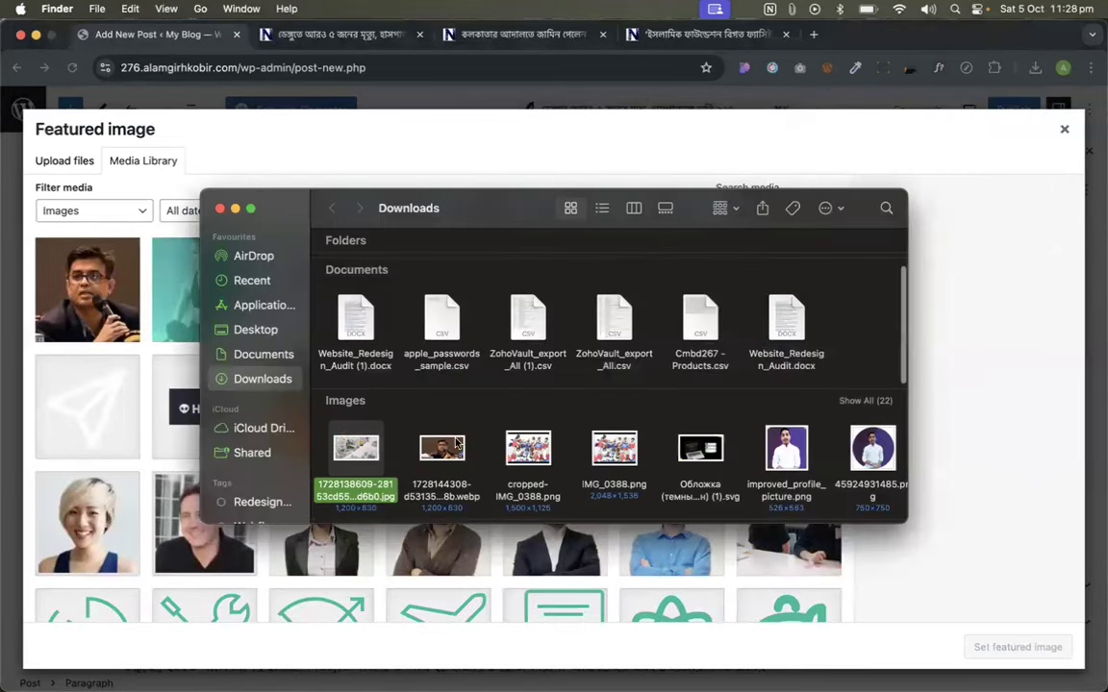
double_click(691, 287)
drag(559, 284, 173, 346)
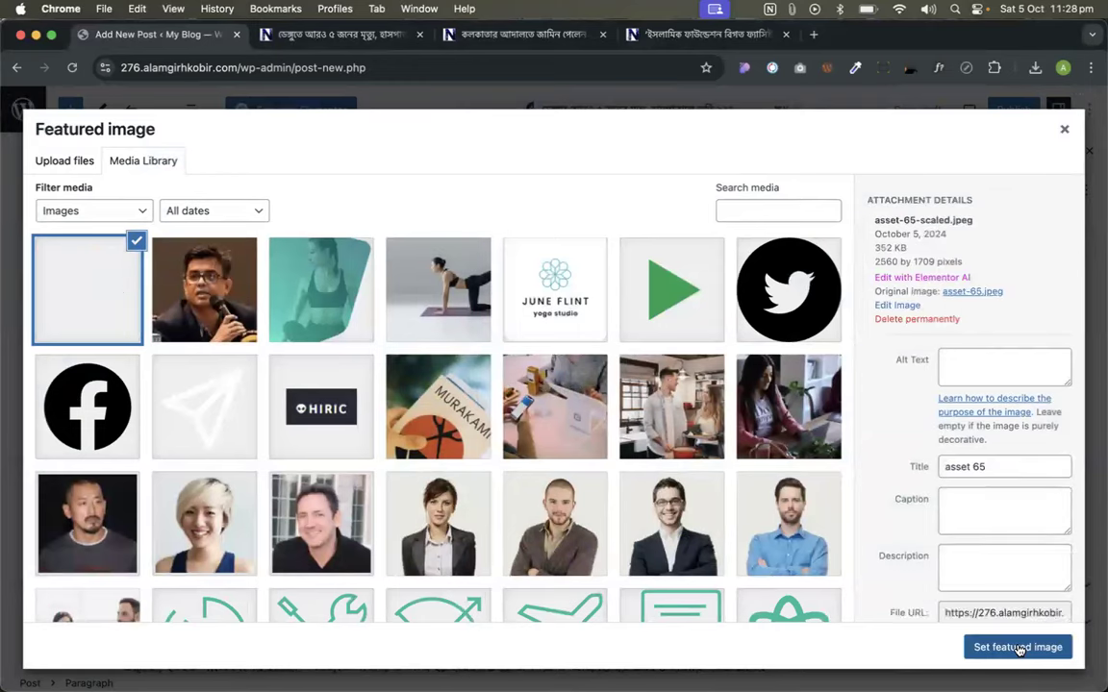
click(1016, 648)
- Publish the dengue post, return to the posts list, and close the dengue article's News24BD page
click(1011, 114)
click(966, 108)
click(19, 111)
click(420, 34)
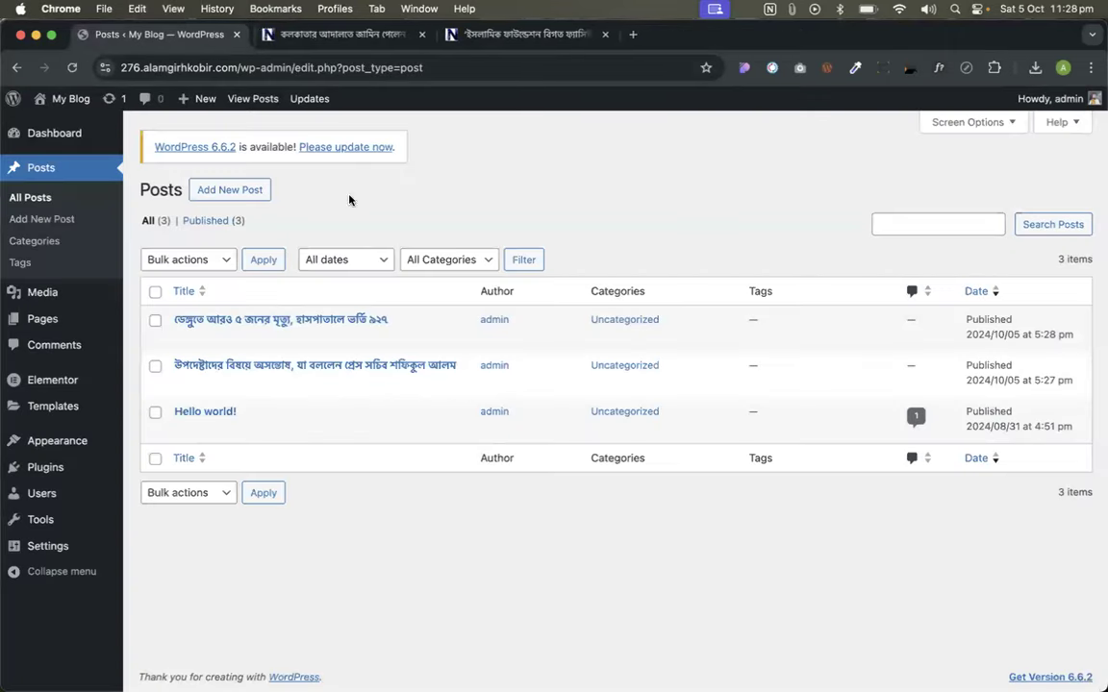
- Start a new WordPress post and title it with the headline of the Kolkata court bail article from News24BD
click(231, 190)
click(331, 31)
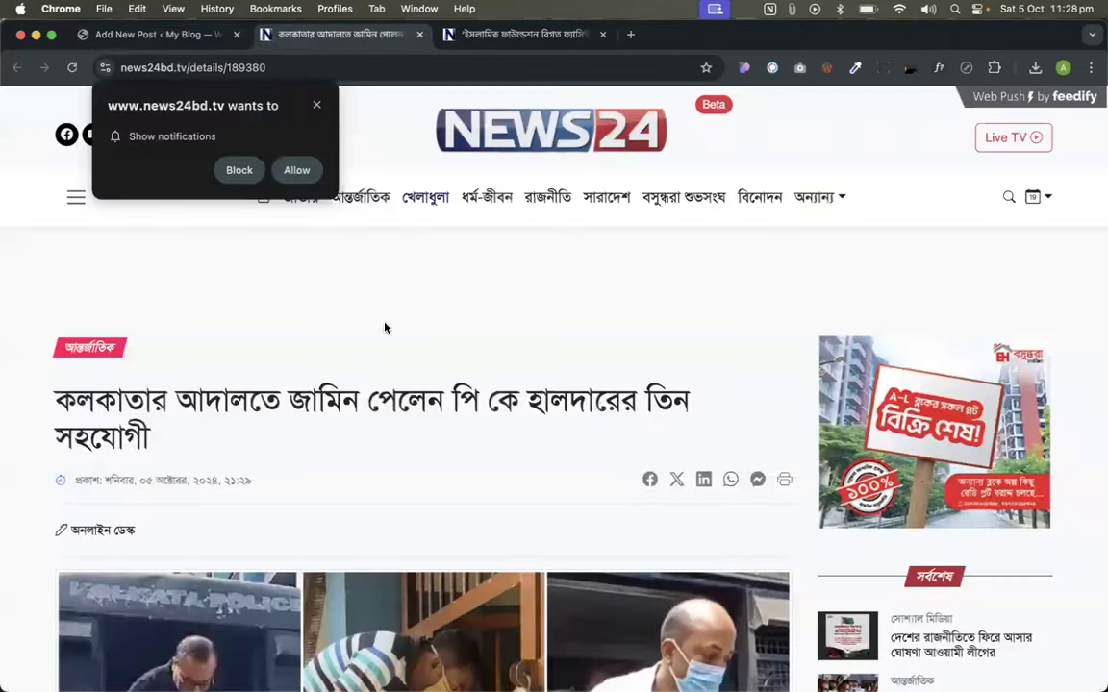
triple_click(341, 413)
key(cmd+c)
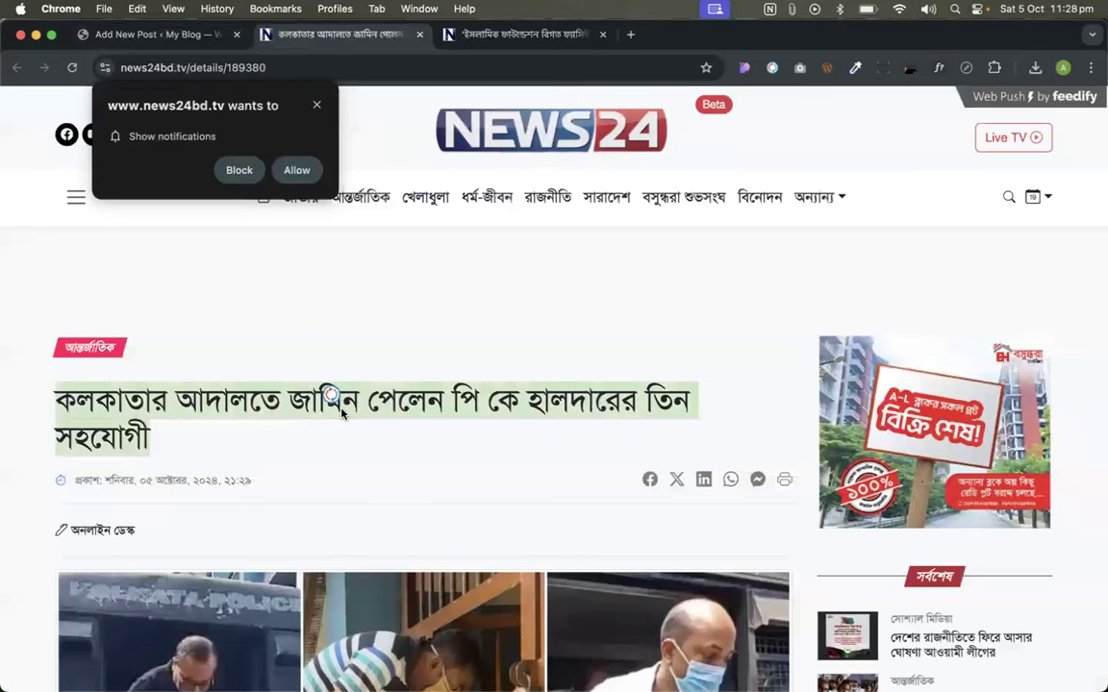
click(144, 37)
click(208, 240)
key(cmd+v)
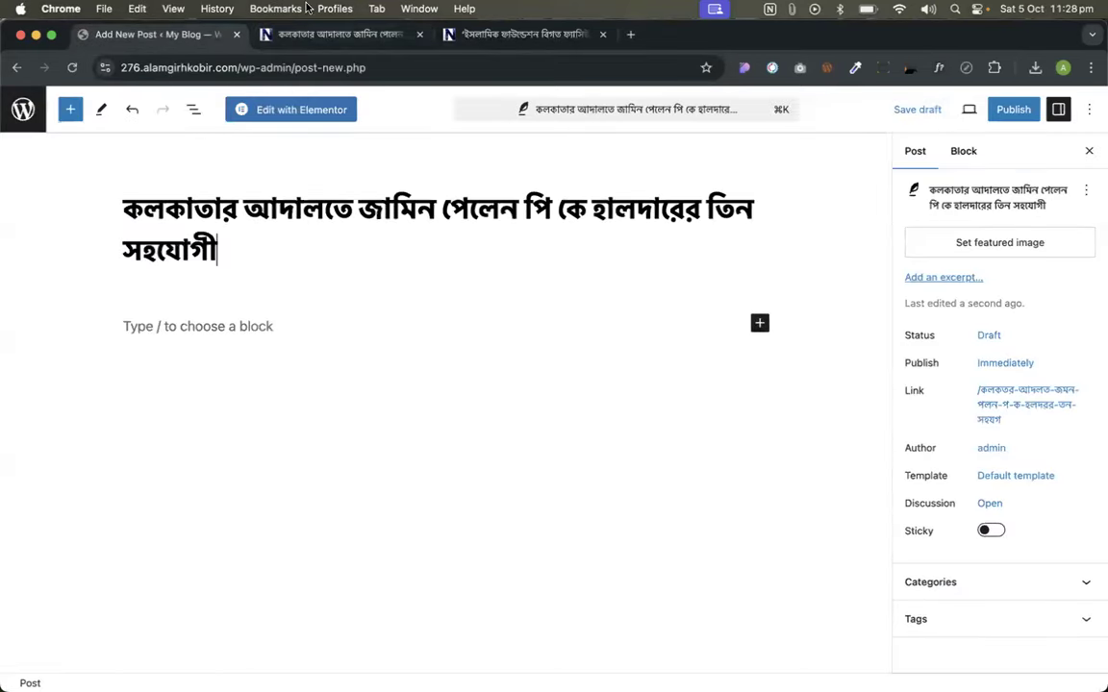
- Copy the first four body paragraphs of the Kolkata court bail article into the new post's content
click(330, 34)
scroll(298, 577, down, 4)
scroll(298, 577, down, 4)
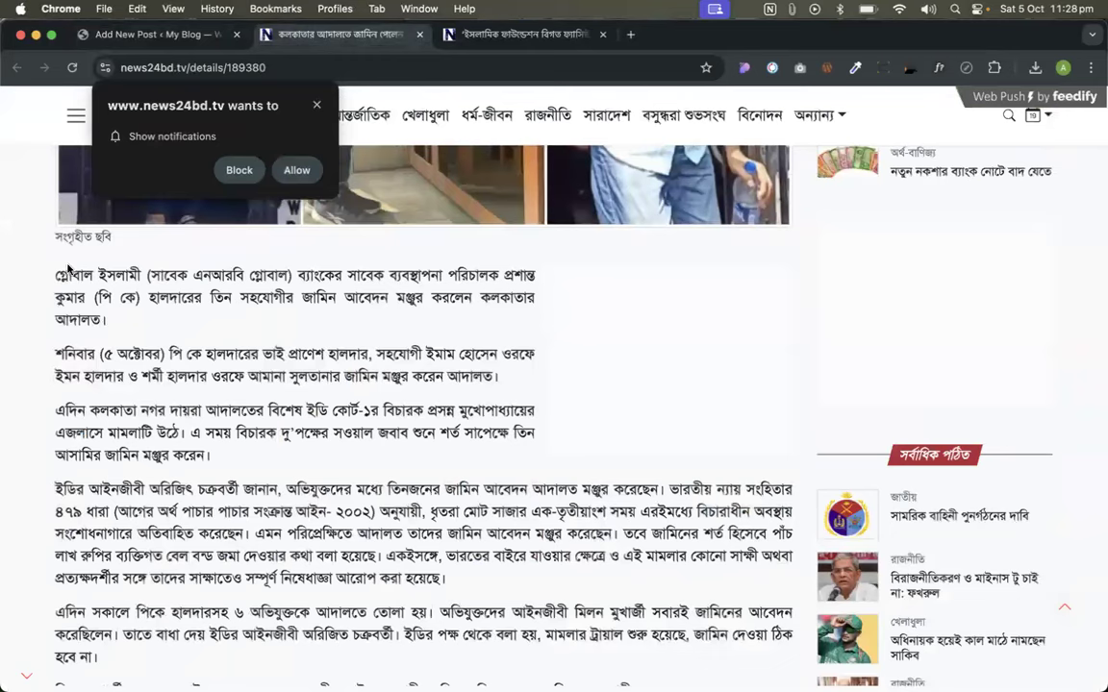
drag(55, 276, 555, 578)
click(144, 36)
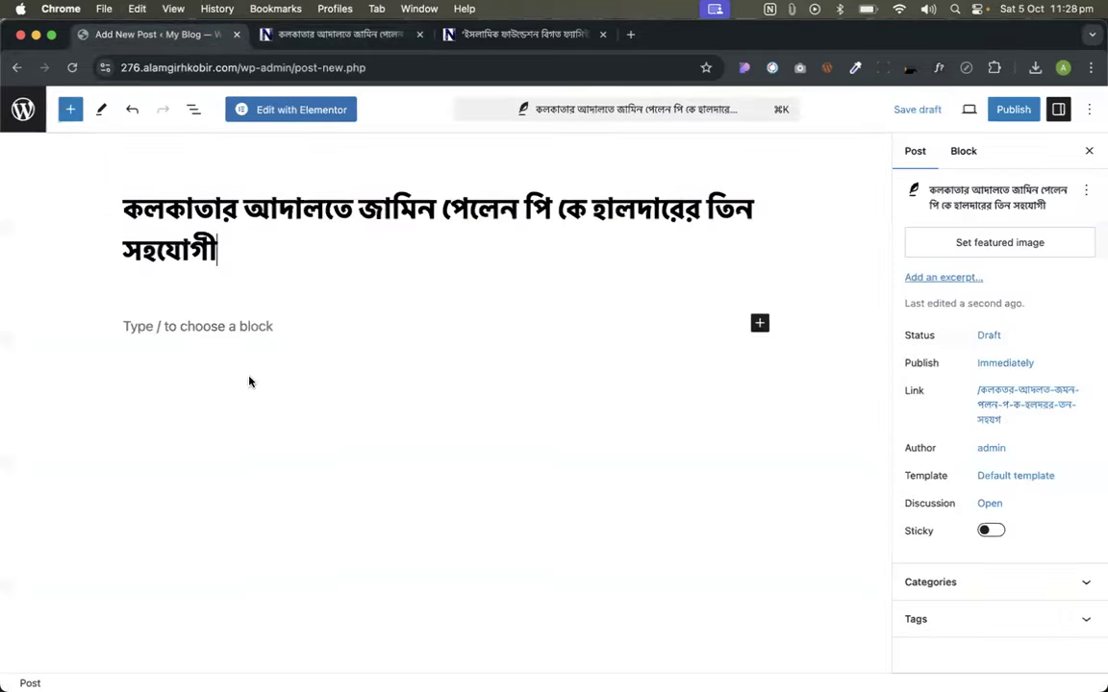
click(198, 326)
key(super+v)
- Close the Kolkata court bail article's News24BD page without saving its photo and return to the post draft
click(337, 35)
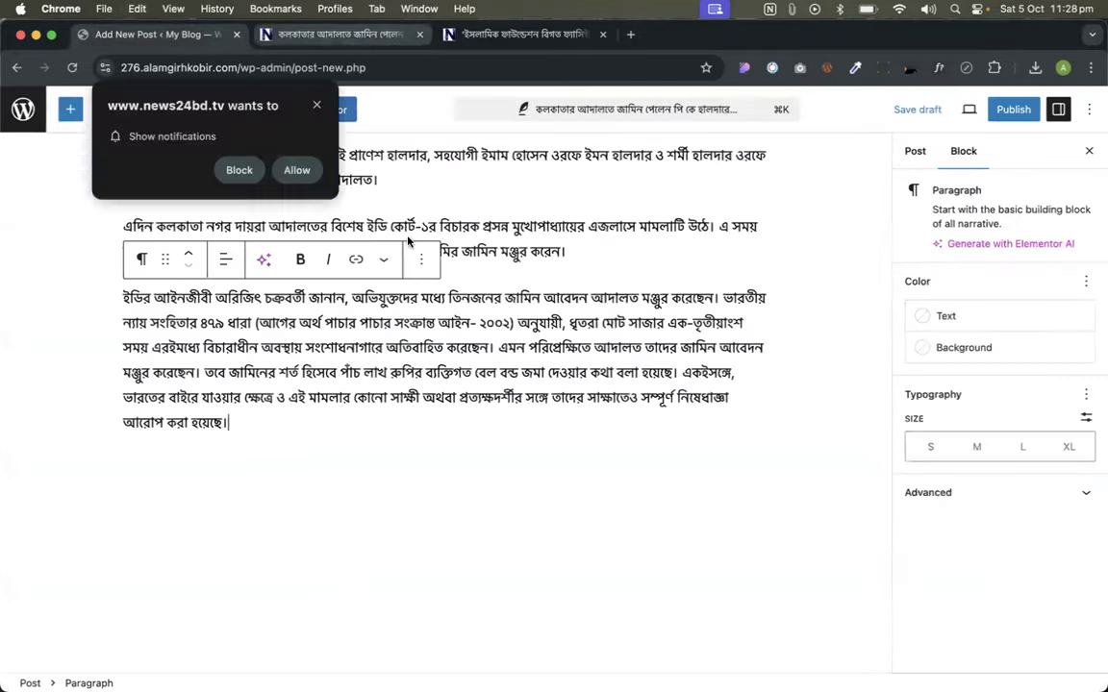
scroll(481, 422, up, 2)
right_click(460, 422)
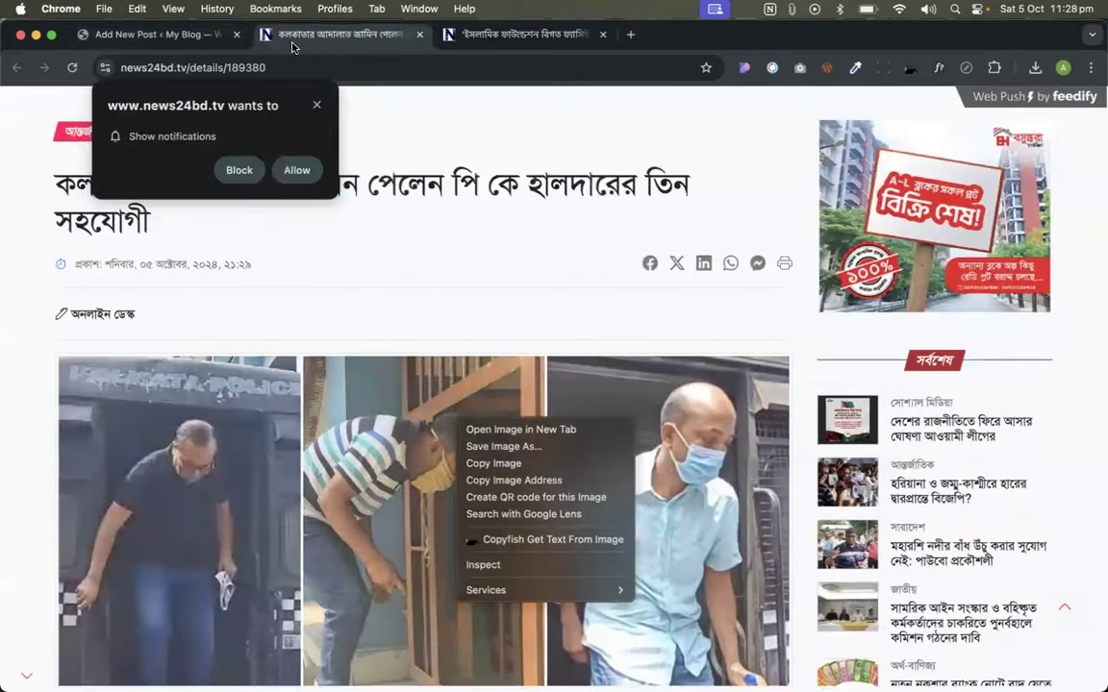
click(292, 46)
key(super+w)
click(169, 36)
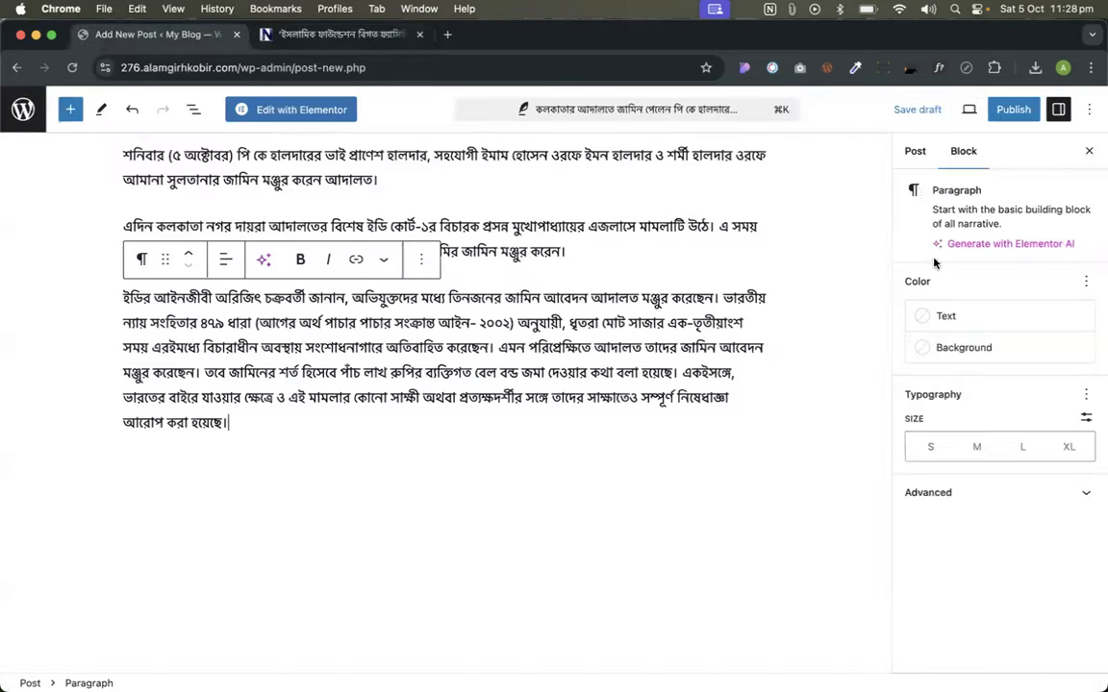
- Upload asset 122.jpeg from the Demo Images to use folder as the Kolkata court bail post's featured image and publish the post
click(914, 152)
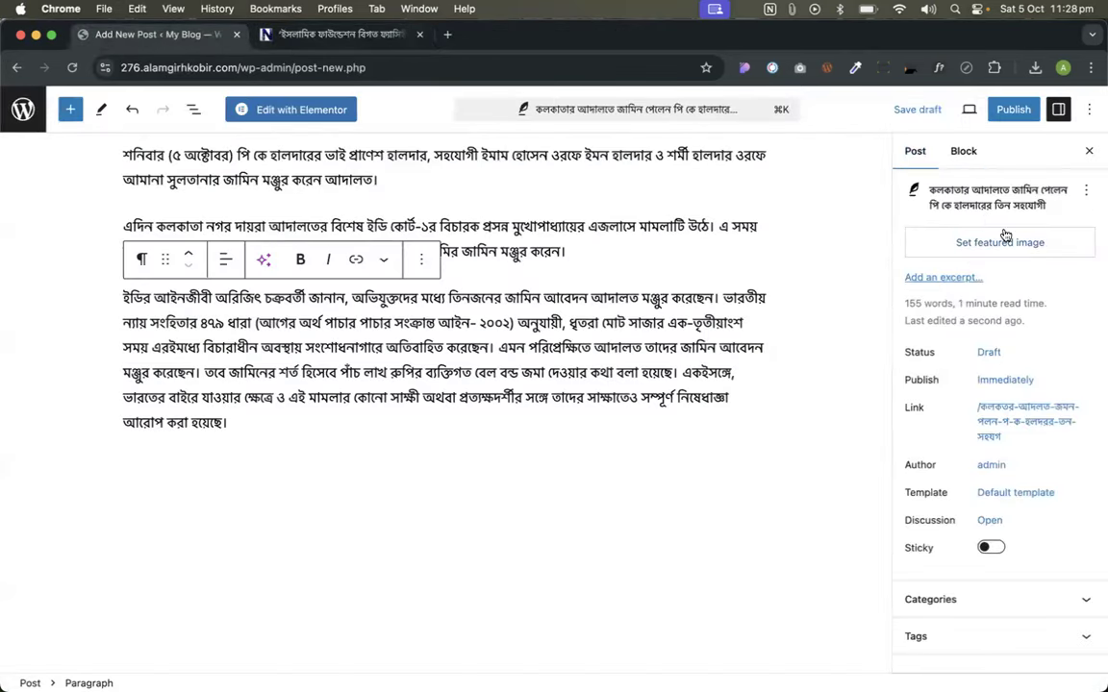
click(937, 236)
key(ctrl+Up)
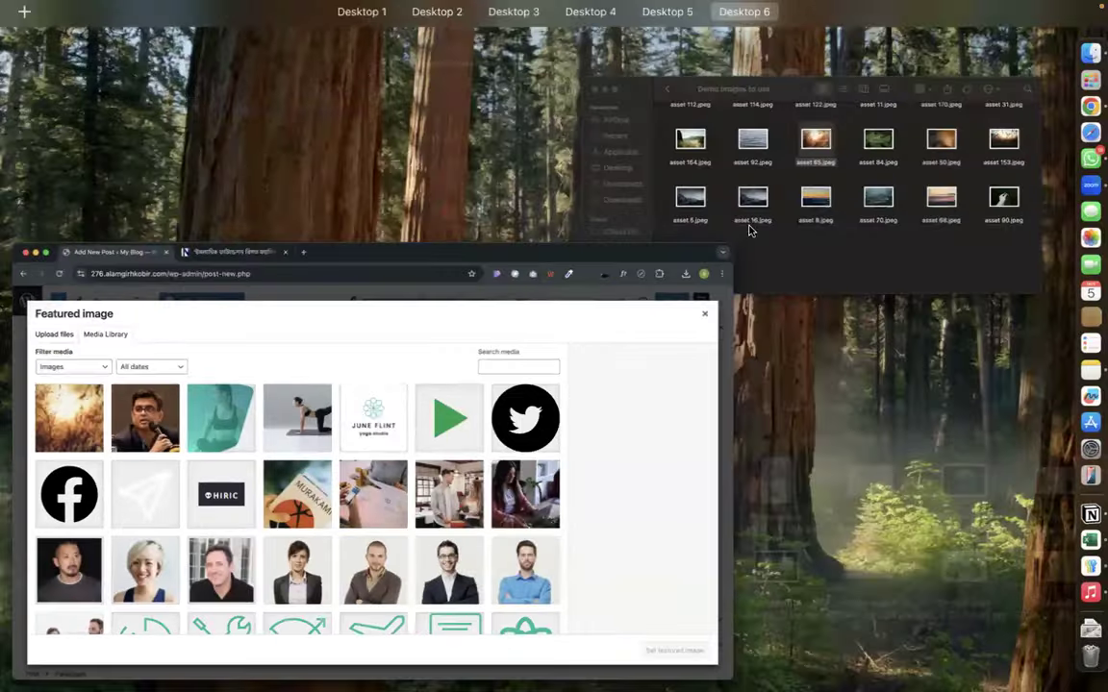
click(770, 139)
scroll(578, 325, up, 2)
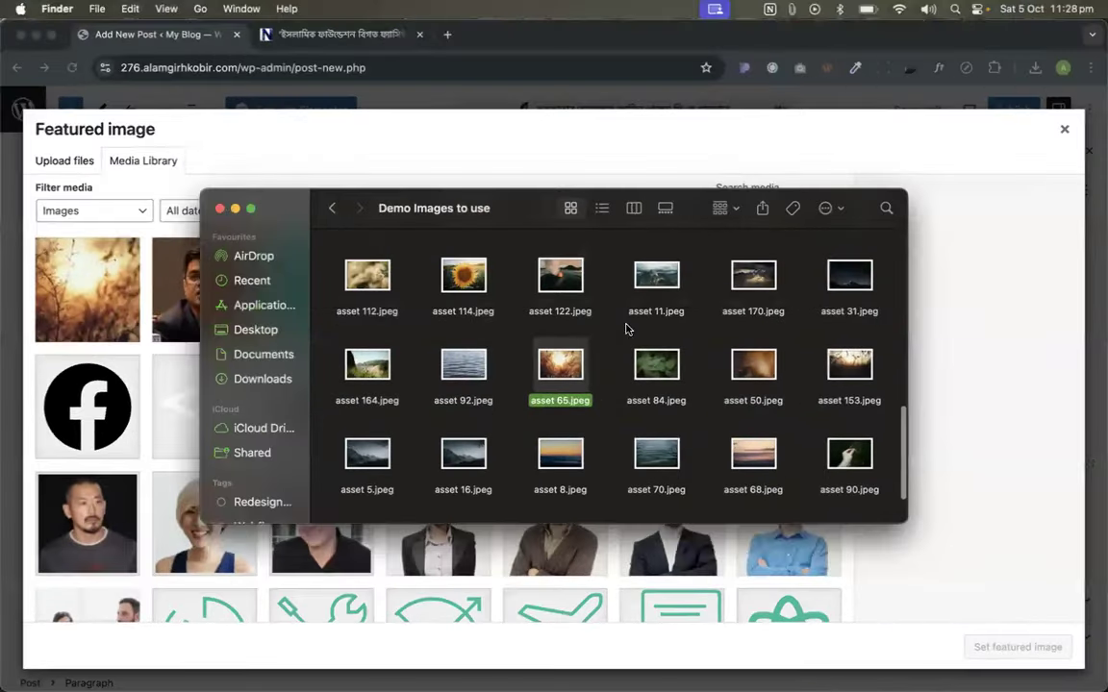
drag(563, 278, 487, 549)
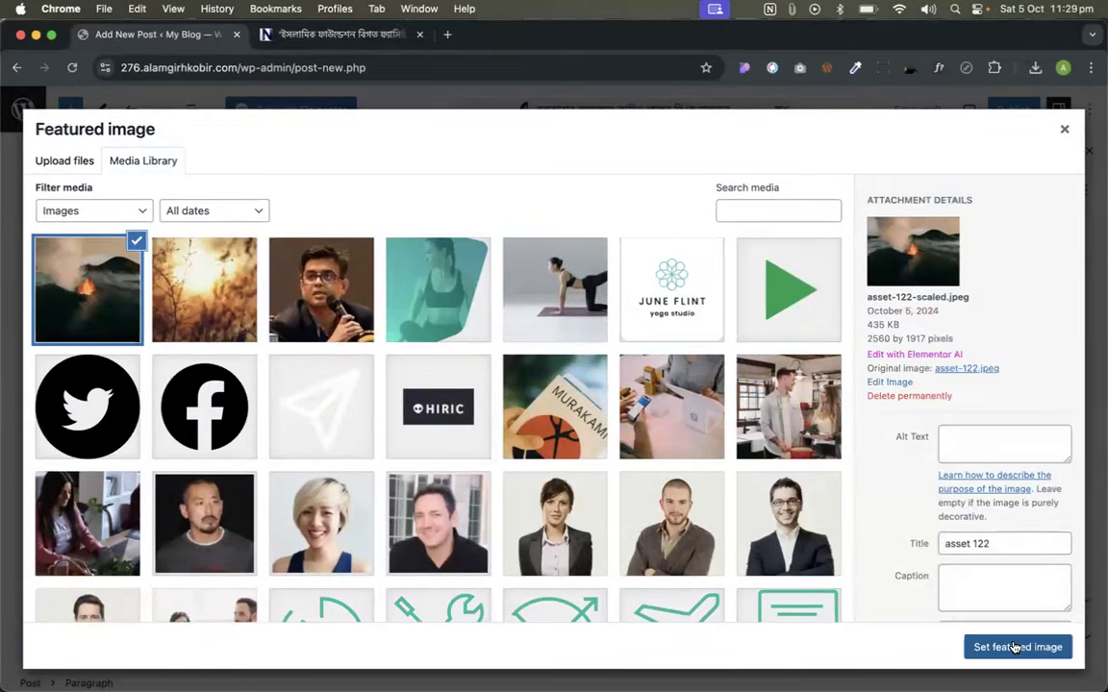
click(1013, 646)
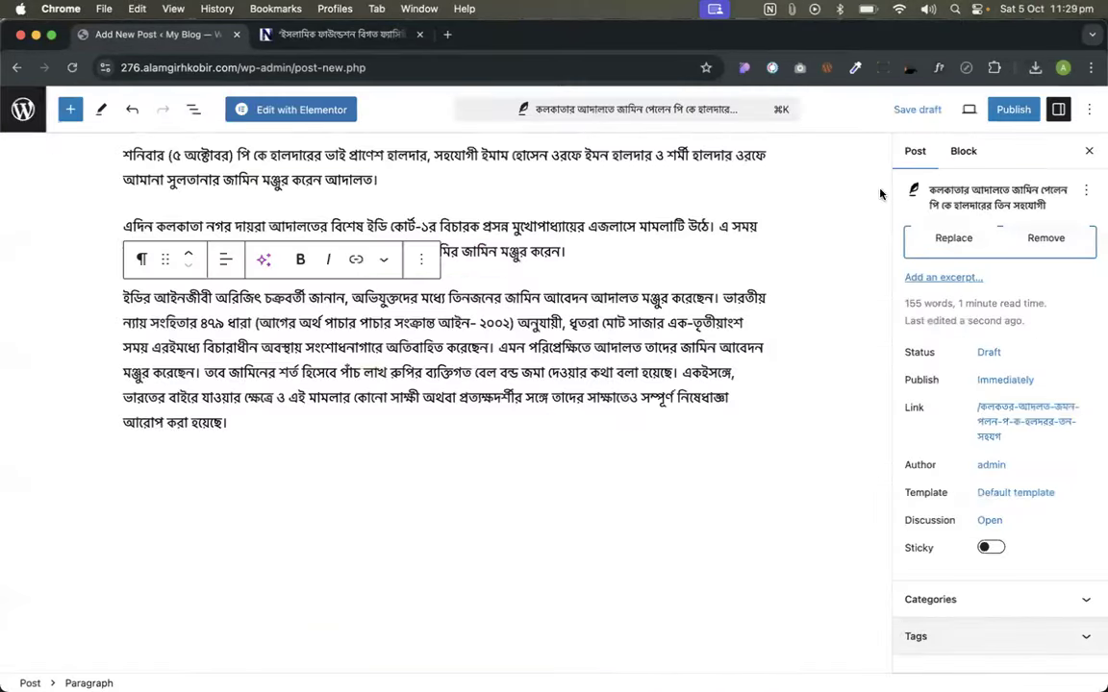
click(1013, 109)
click(950, 109)
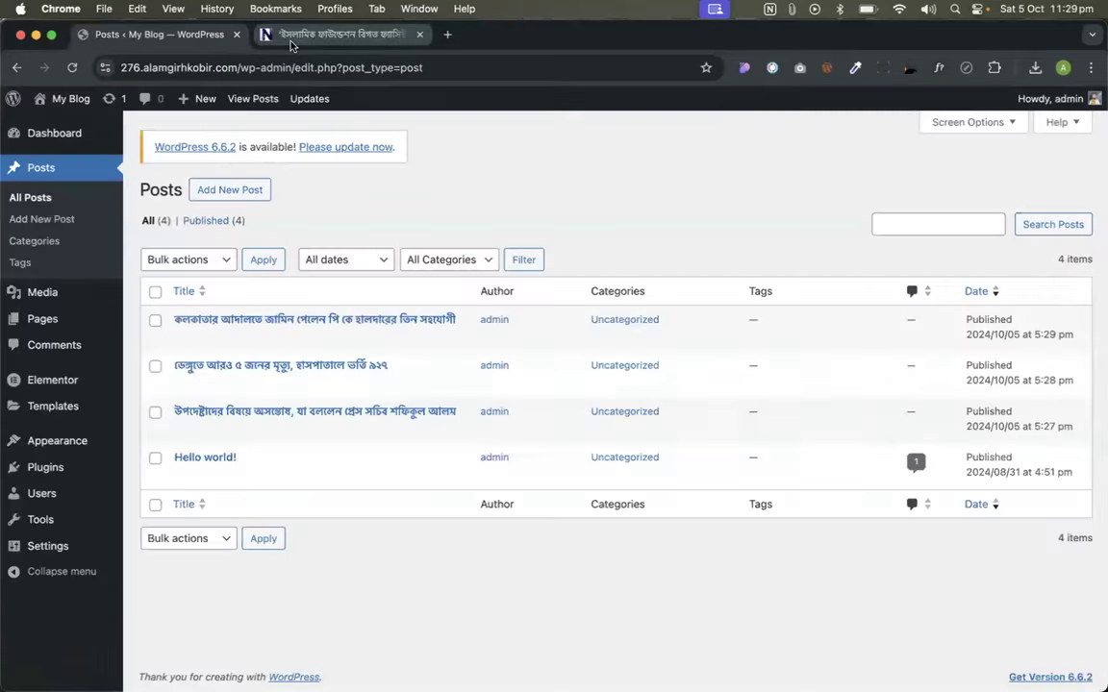
- Start a new post titled with the headline of the Islamic Foundation article open on News24BD
click(261, 36)
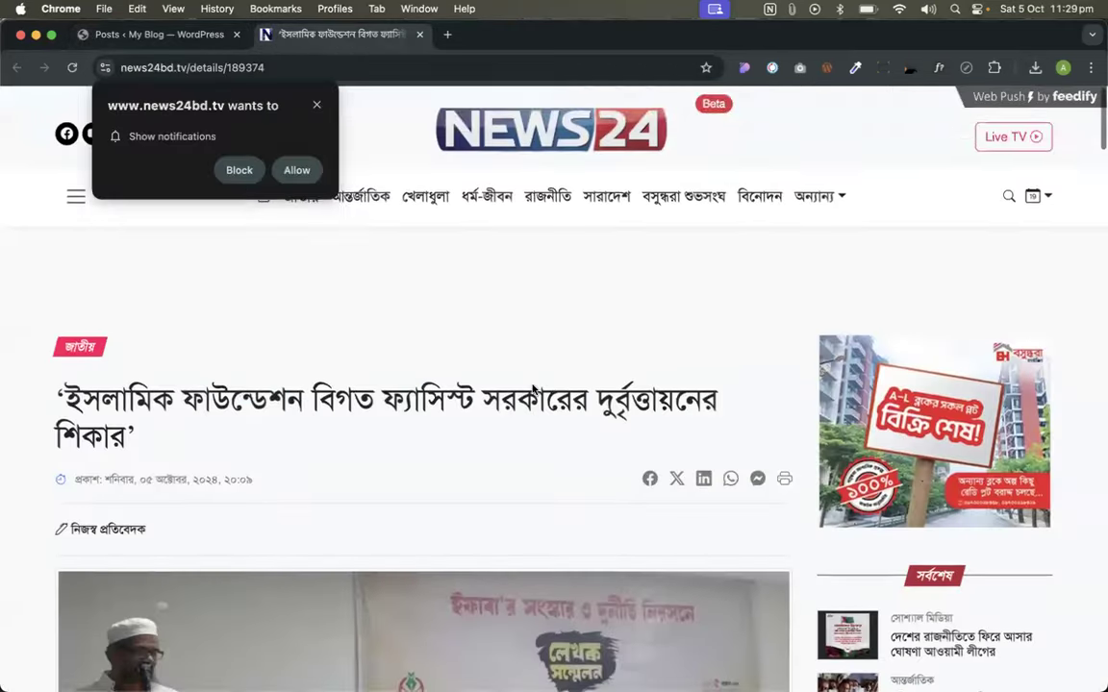
scroll(348, 363, down, 1)
triple_click(349, 362)
key(super+c)
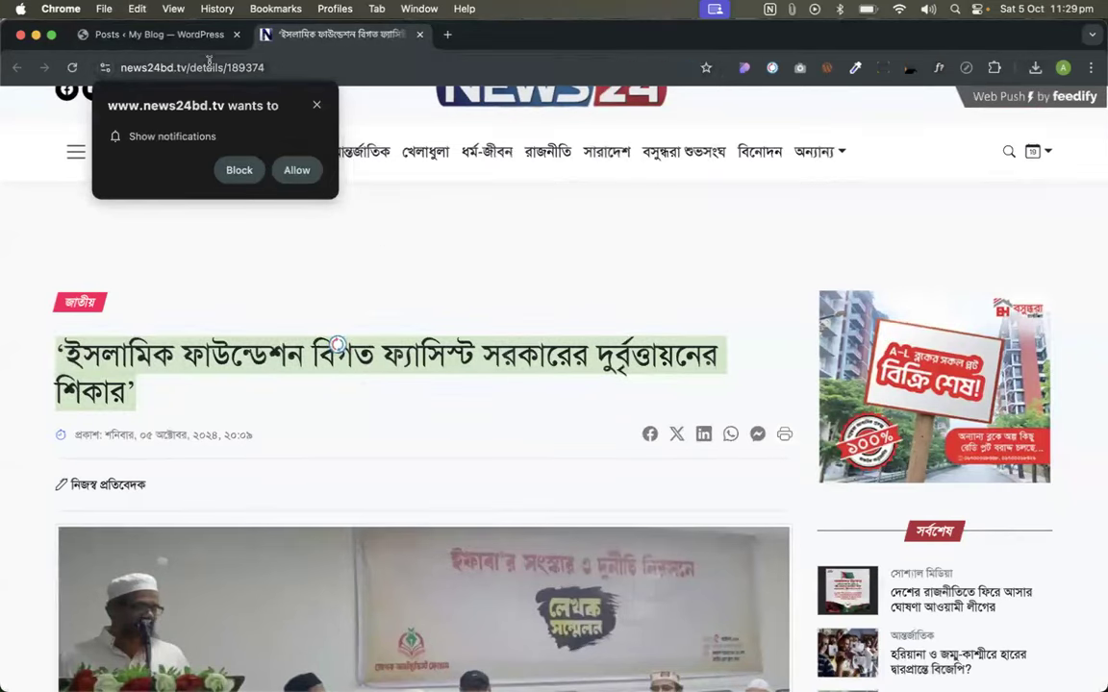
click(154, 35)
click(211, 189)
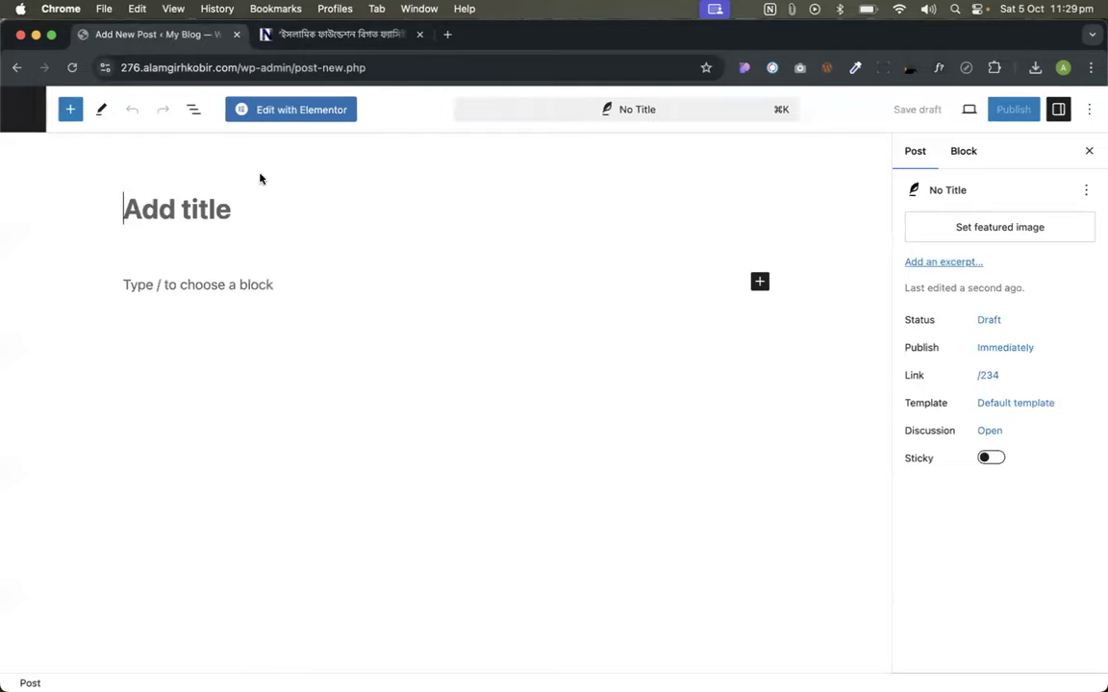
key(super+v)
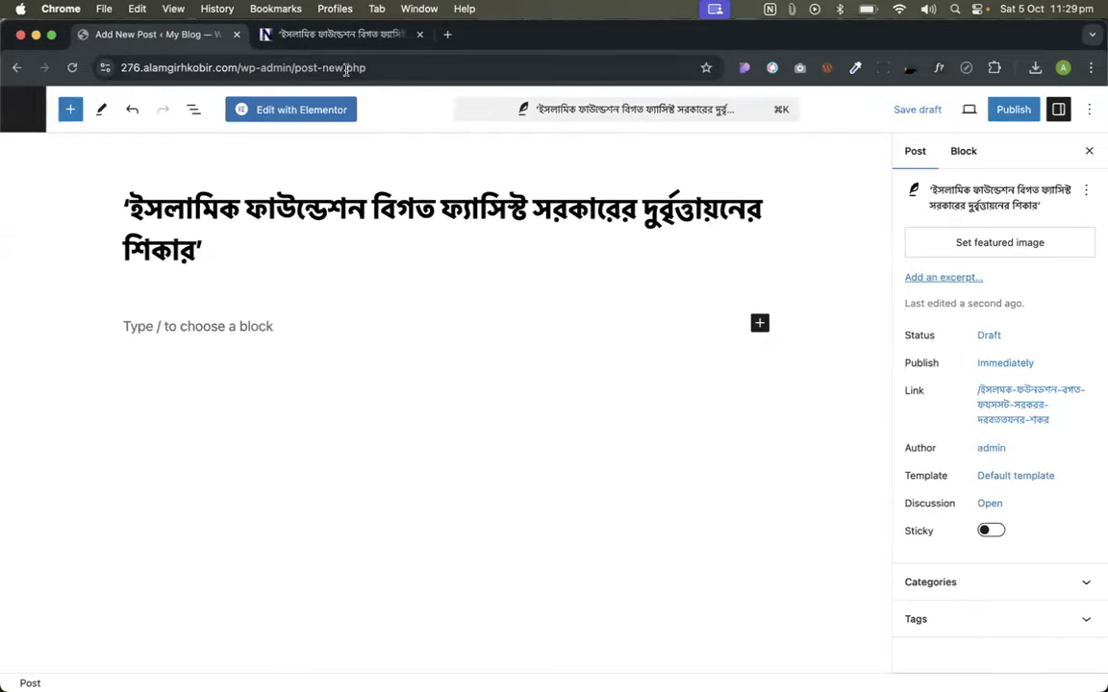
- Copy the first three body paragraphs of the Islamic Foundation article into the new post's content
click(268, 32)
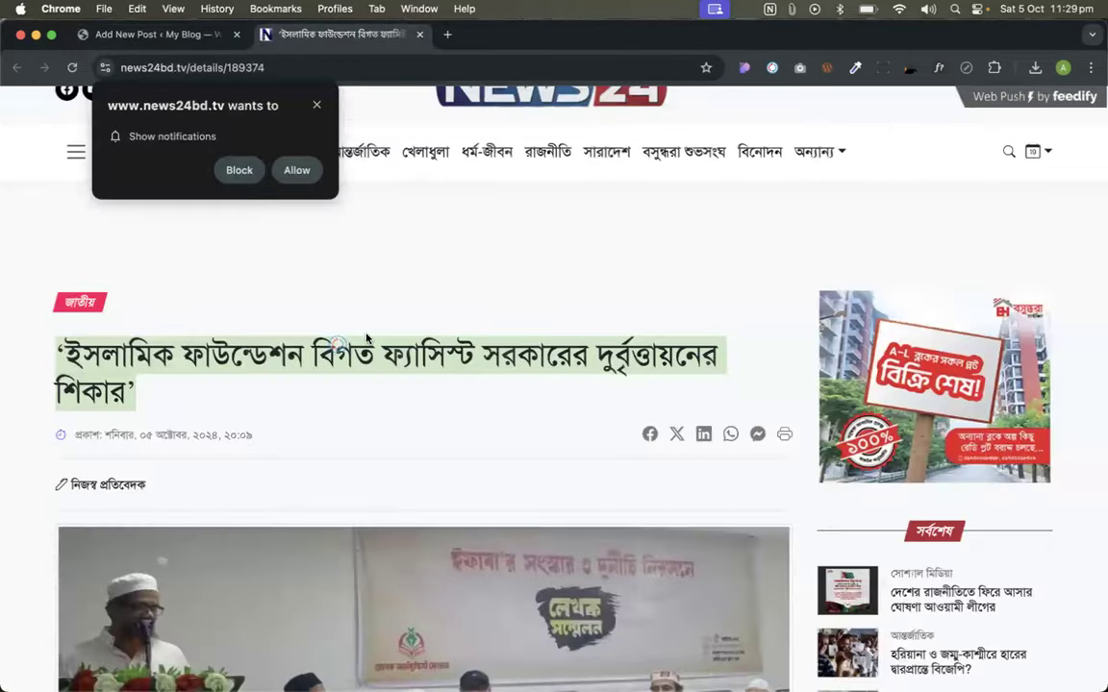
scroll(341, 378, down, 8)
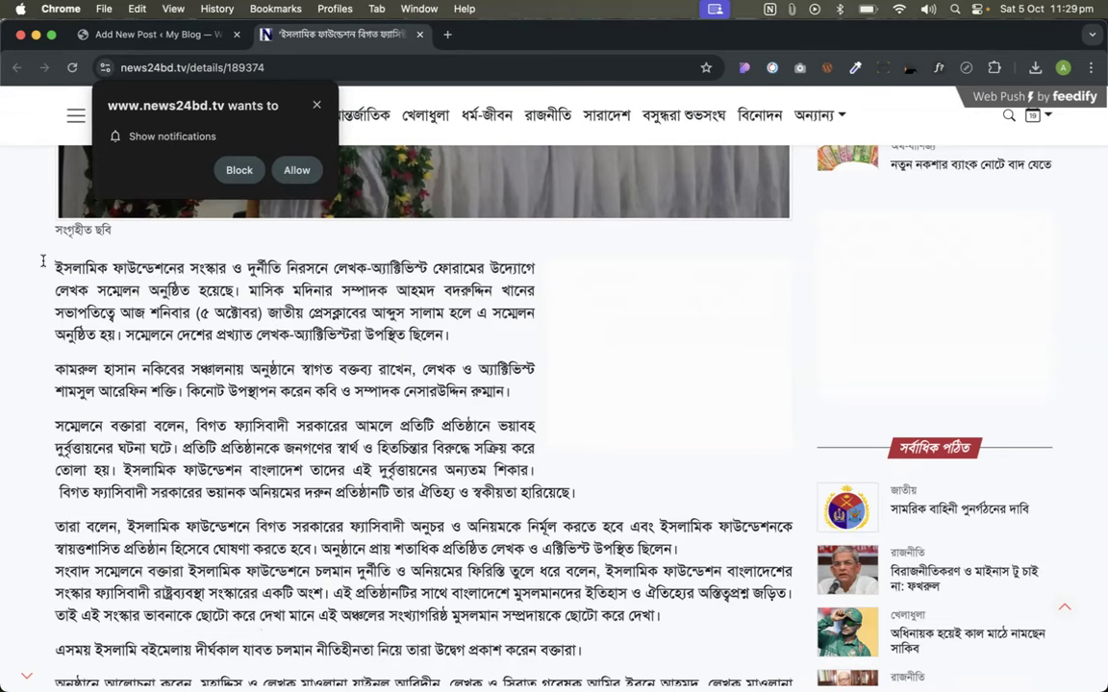
drag(48, 264, 598, 516)
key(super+c)
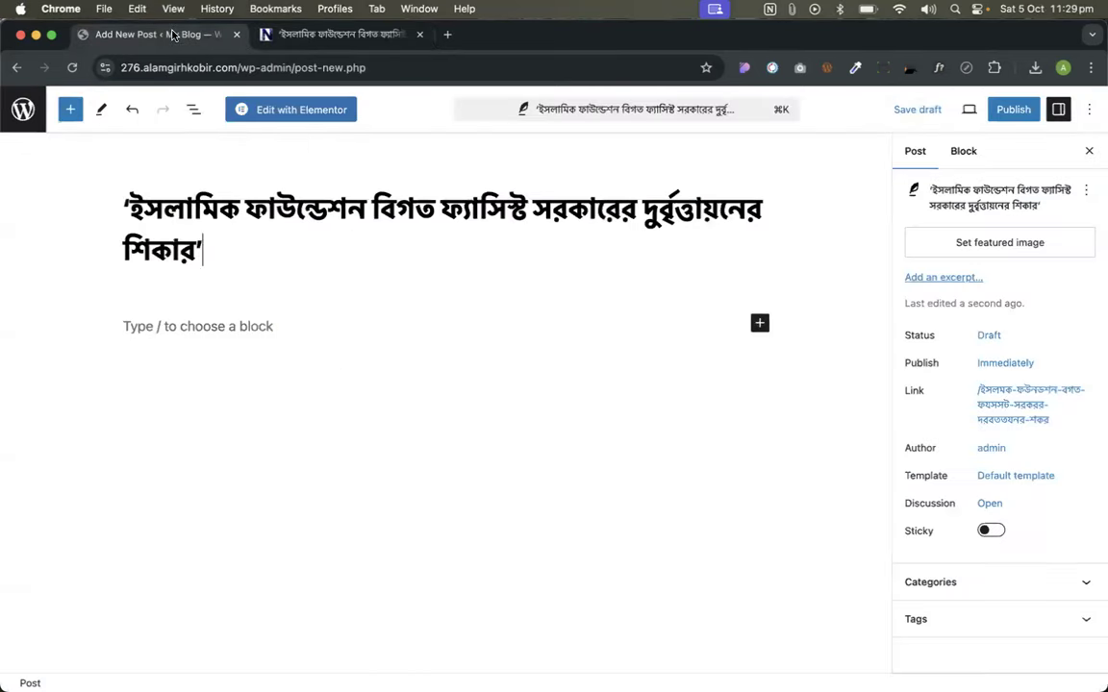
click(156, 34)
click(265, 328)
key(super+v)
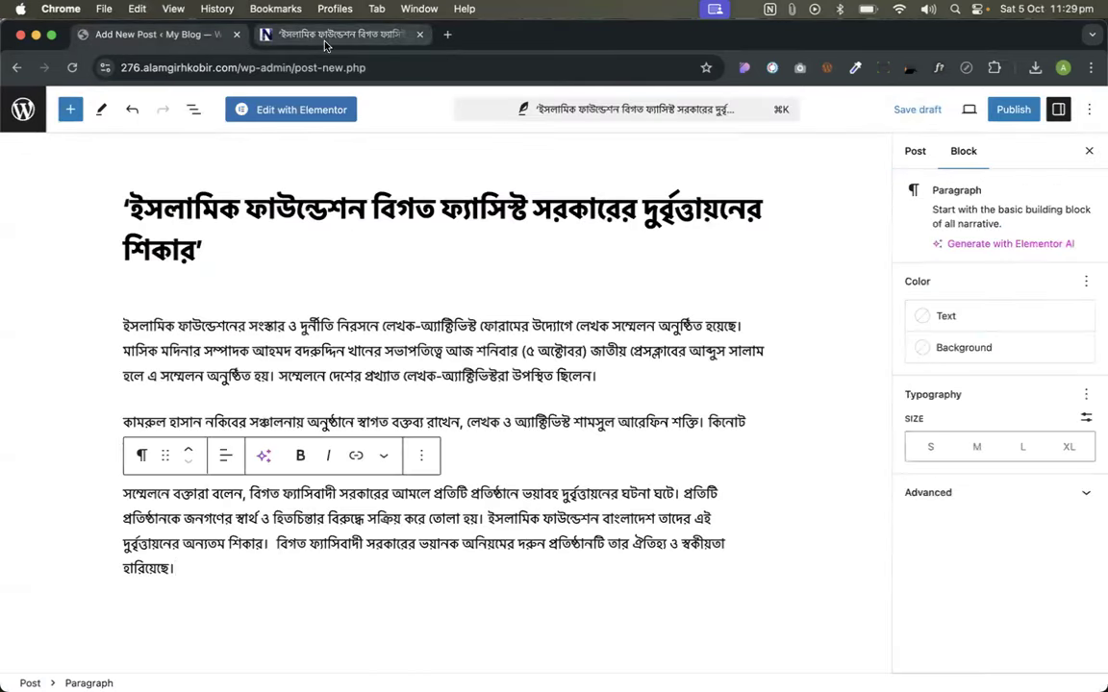
- Close the Islamic Foundation article's News24BD page without saving its photo
click(291, 37)
scroll(394, 378, up, 5)
right_click(395, 270)
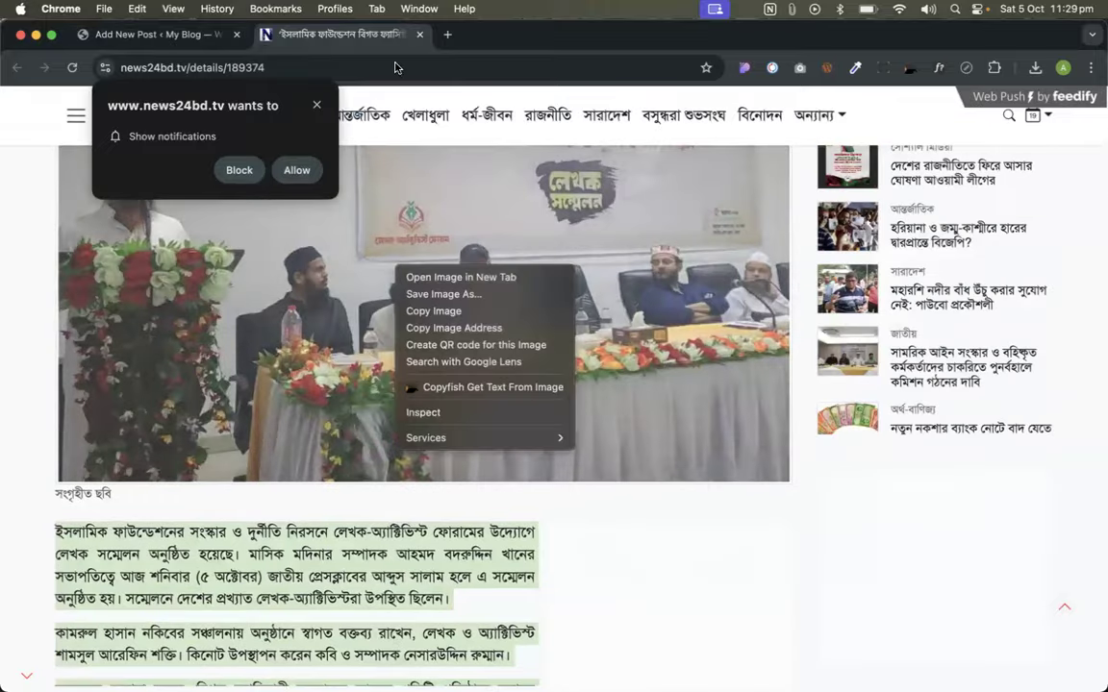
click(418, 42)
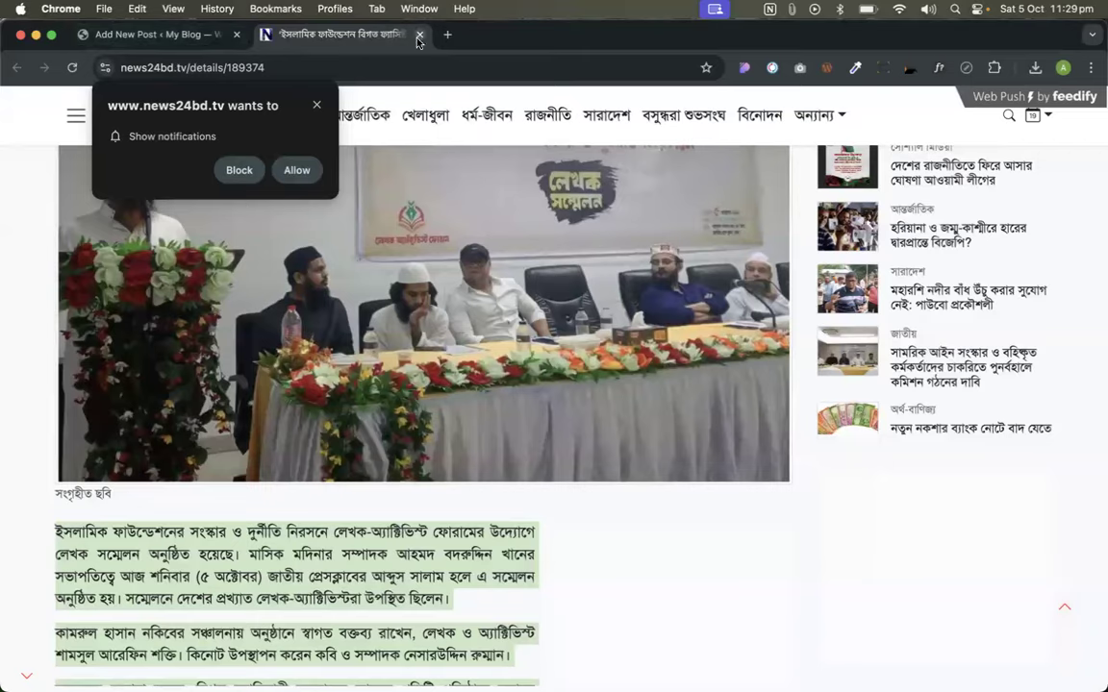
click(409, 39)
- Upload asset 170.jpeg from the Demo Images to use folder and set it as the Islamic Foundation post's featured image
click(916, 155)
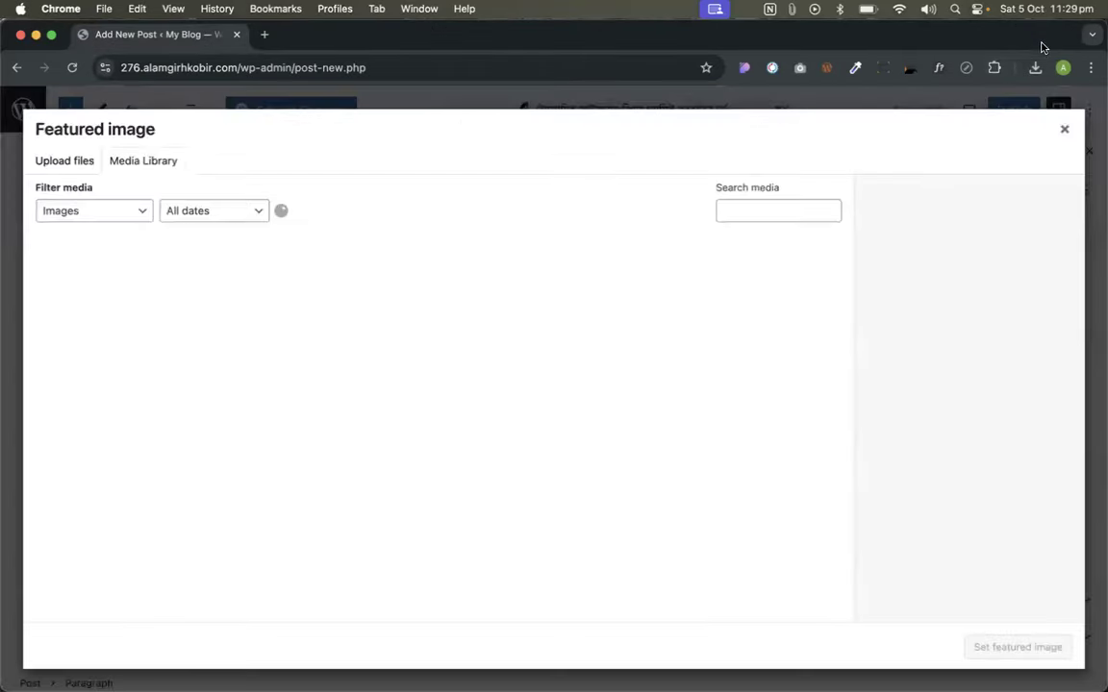
key(ctrl+Up)
click(728, 240)
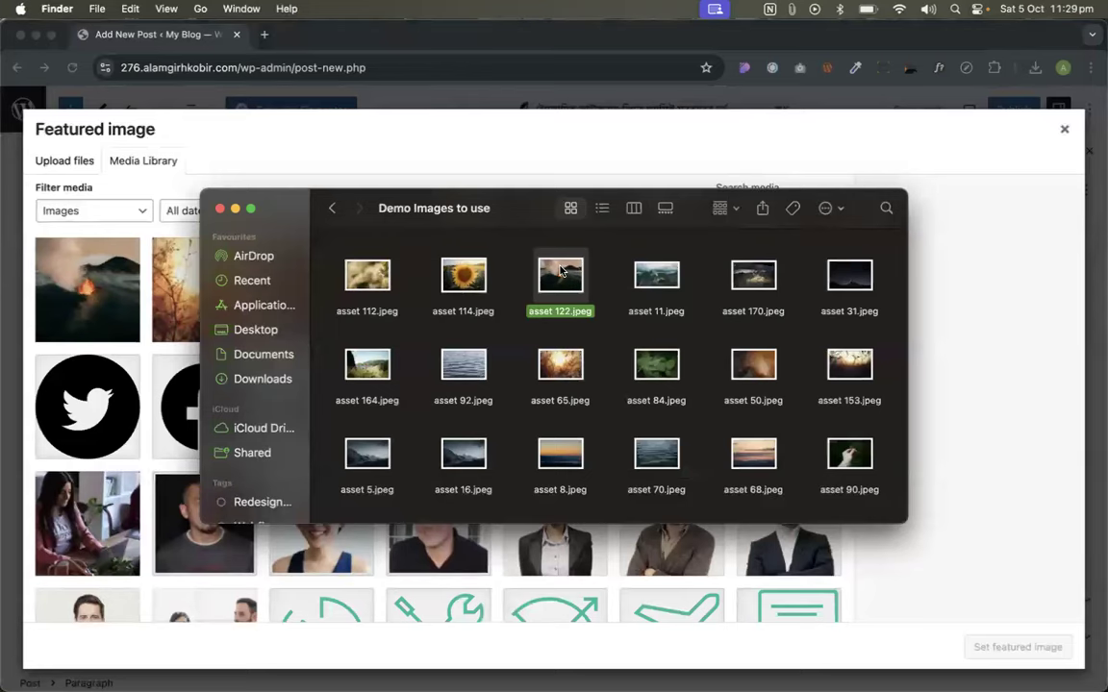
drag(764, 276, 643, 496)
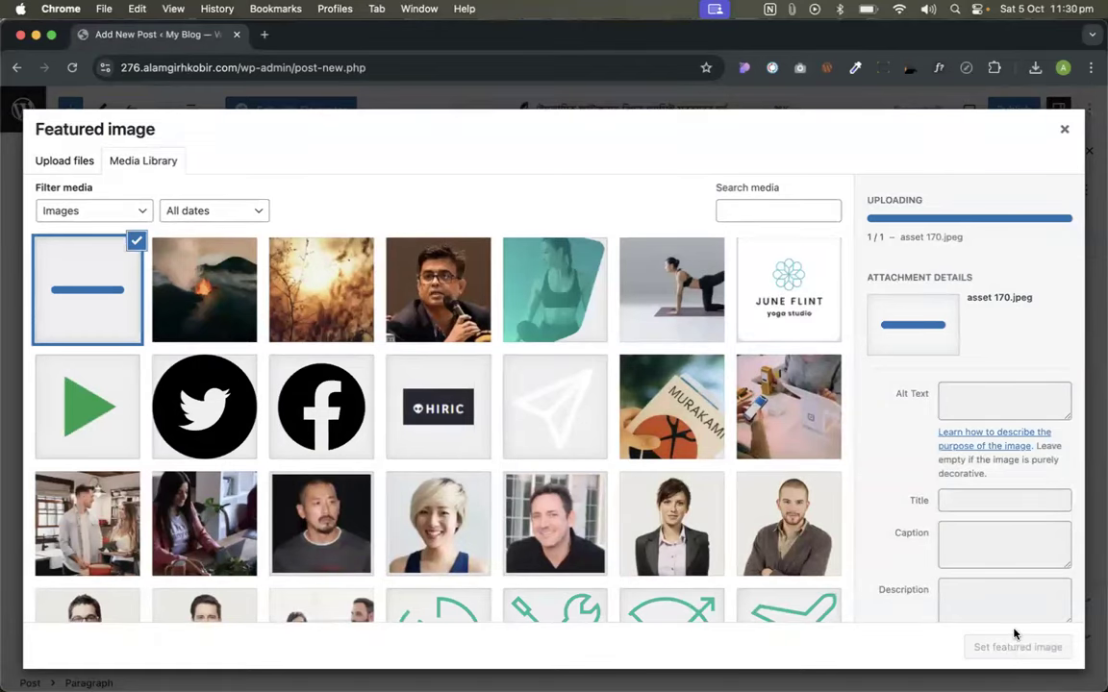
click(1005, 647)
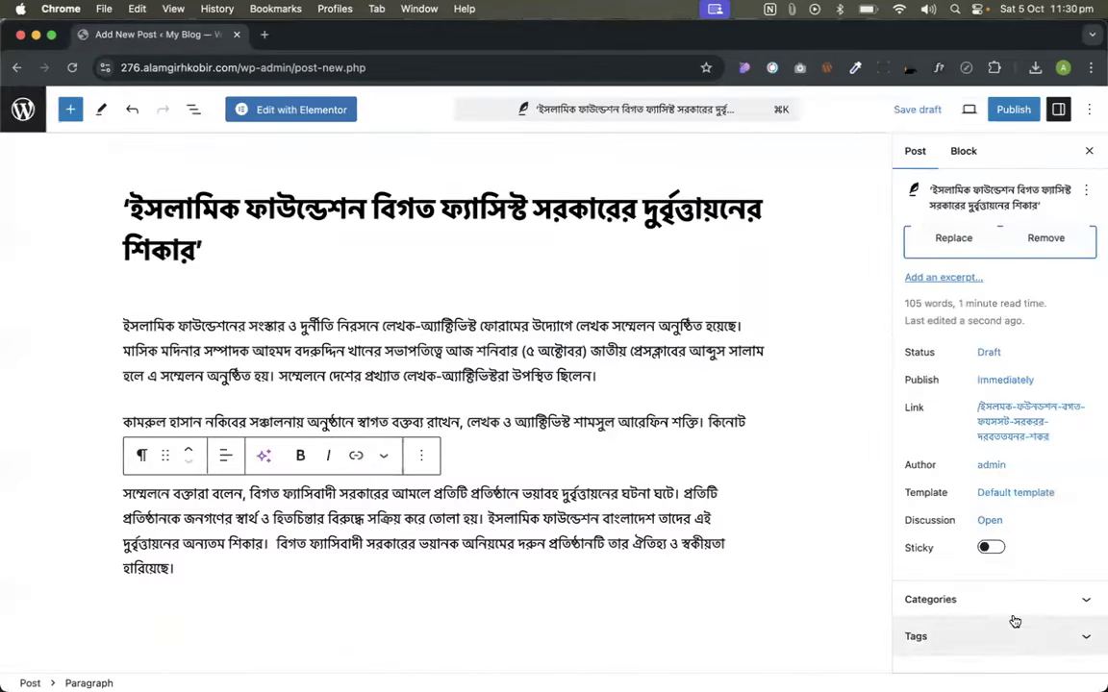
- Back out of the Islamic Foundation post's pre-publish check and expand its category options
click(1013, 109)
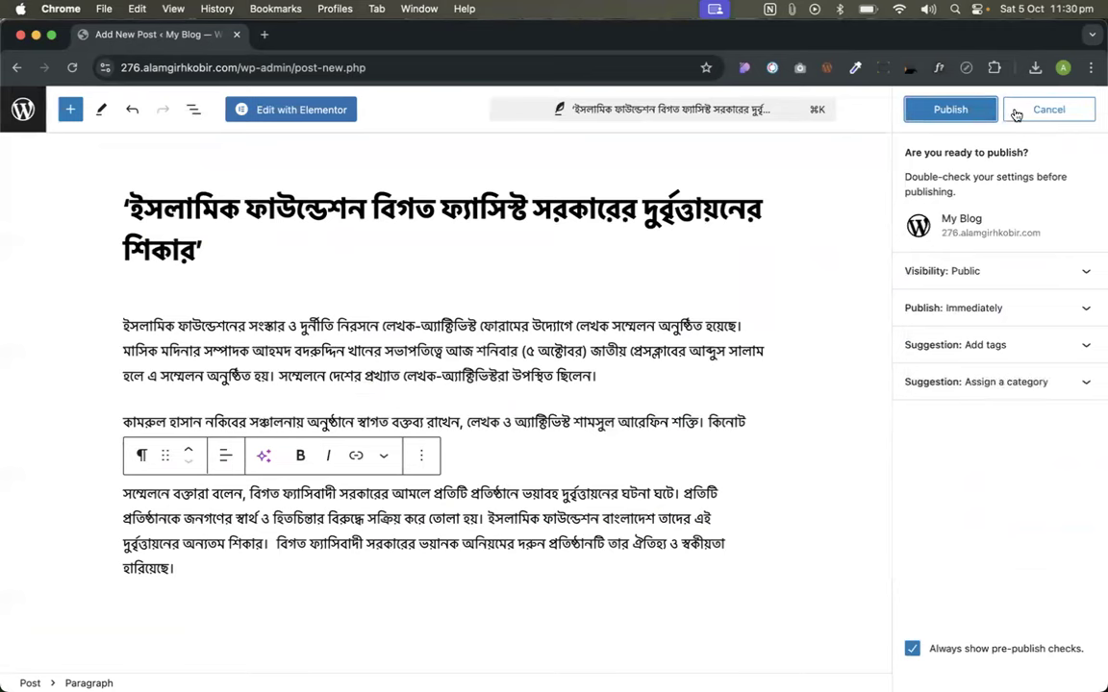
click(1017, 115)
scroll(995, 344, down, 1)
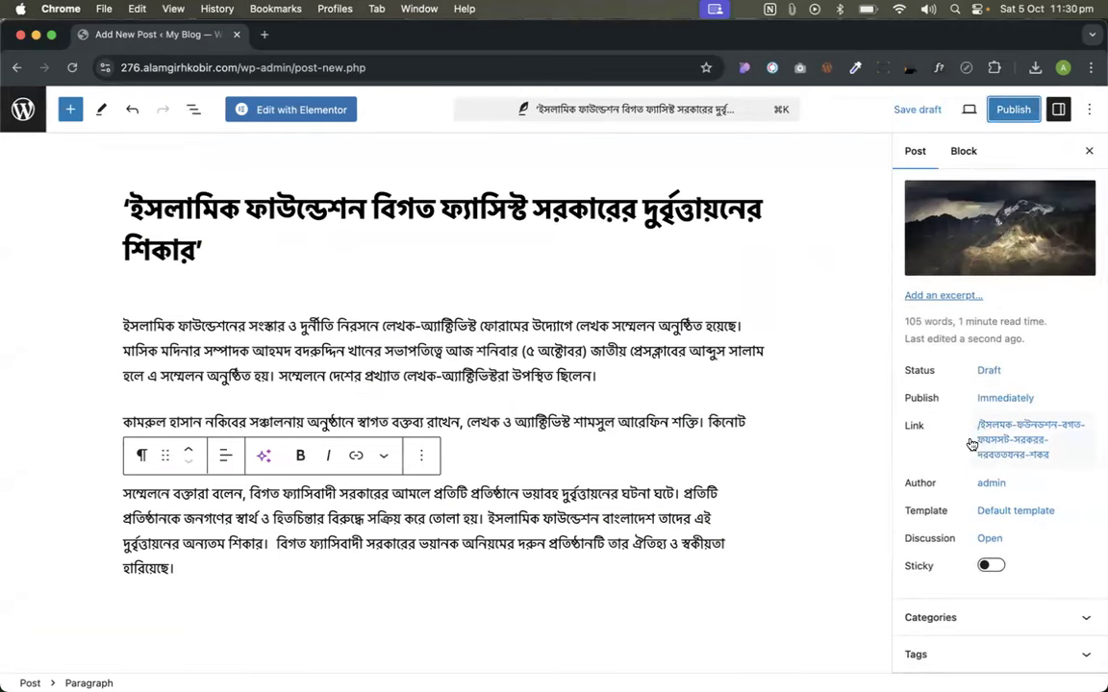
click(918, 617)
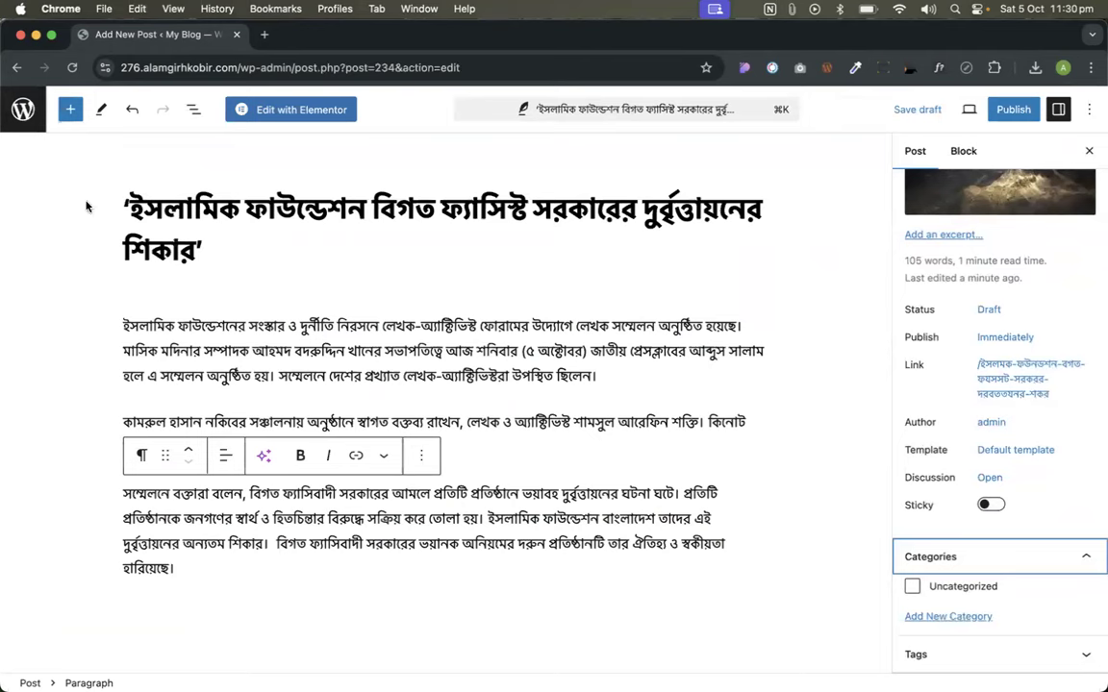
- Open the site's post categories page in a separate browser tab and add the categories Sports, News and BD
super+click(23, 110)
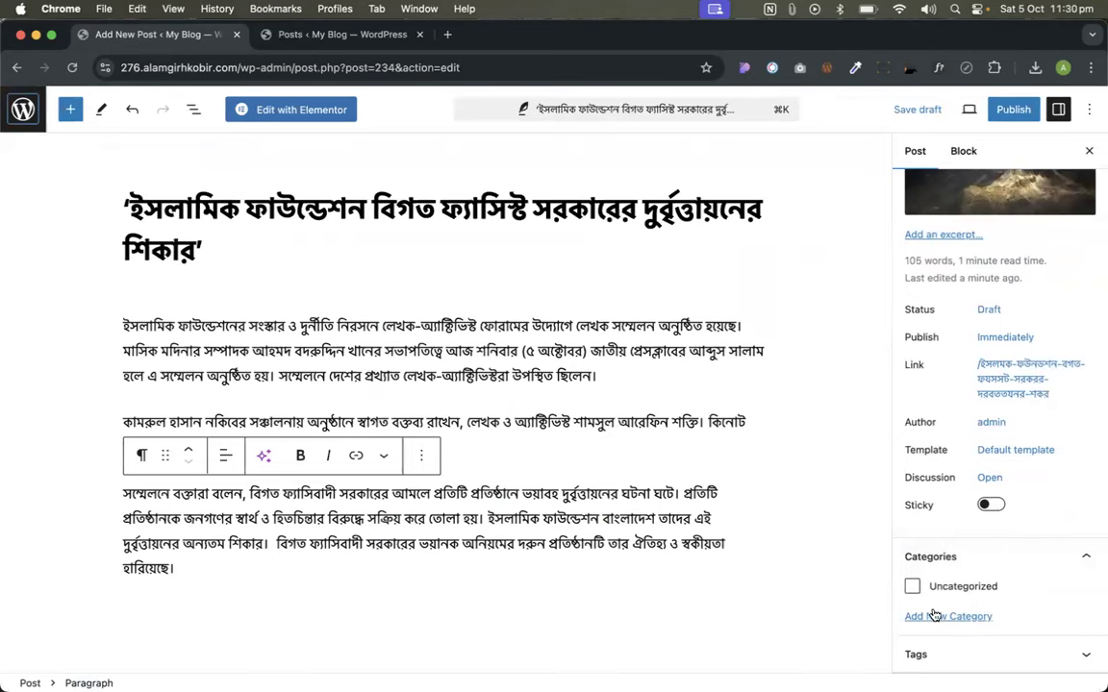
click(354, 34)
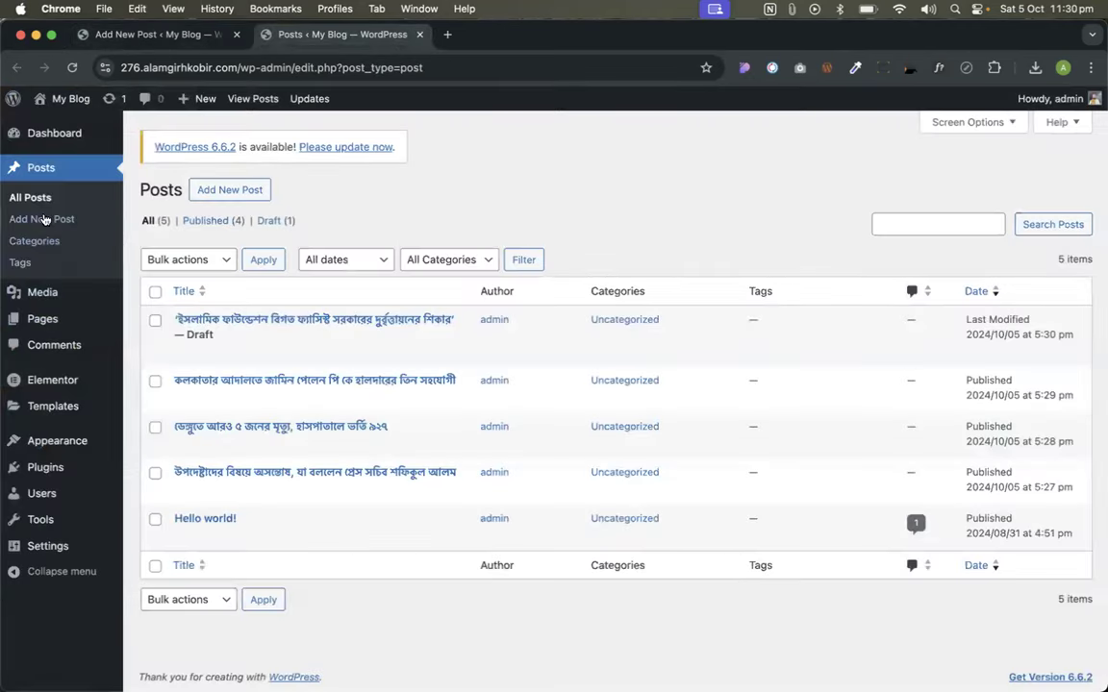
click(34, 242)
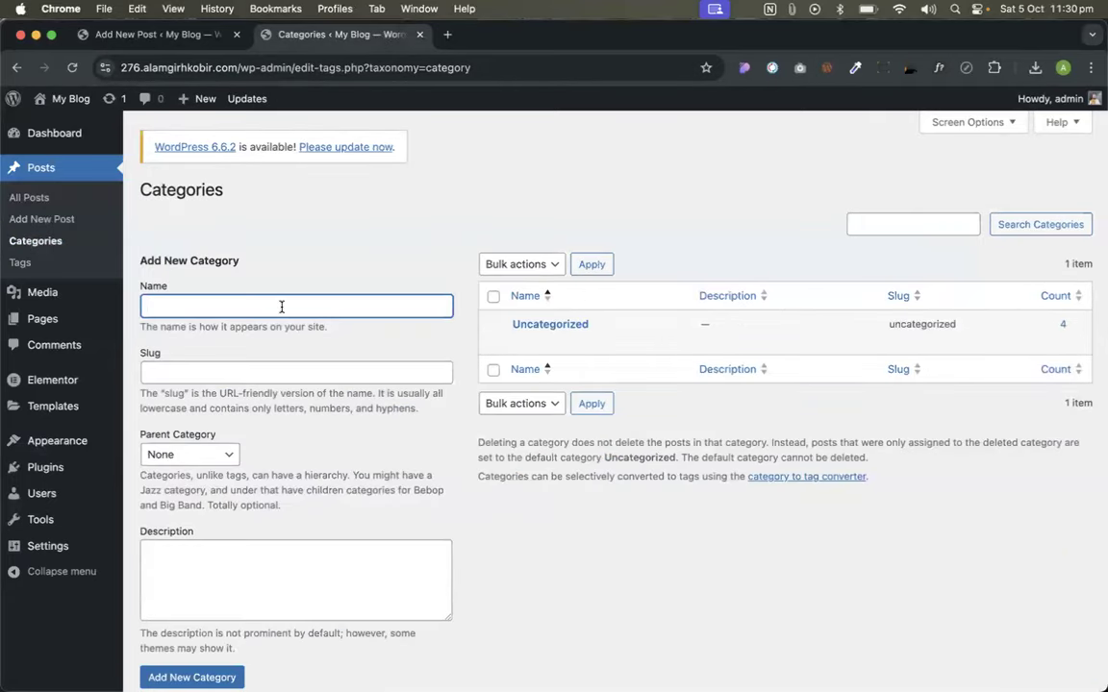
text(S)
key(Return)
text(News)
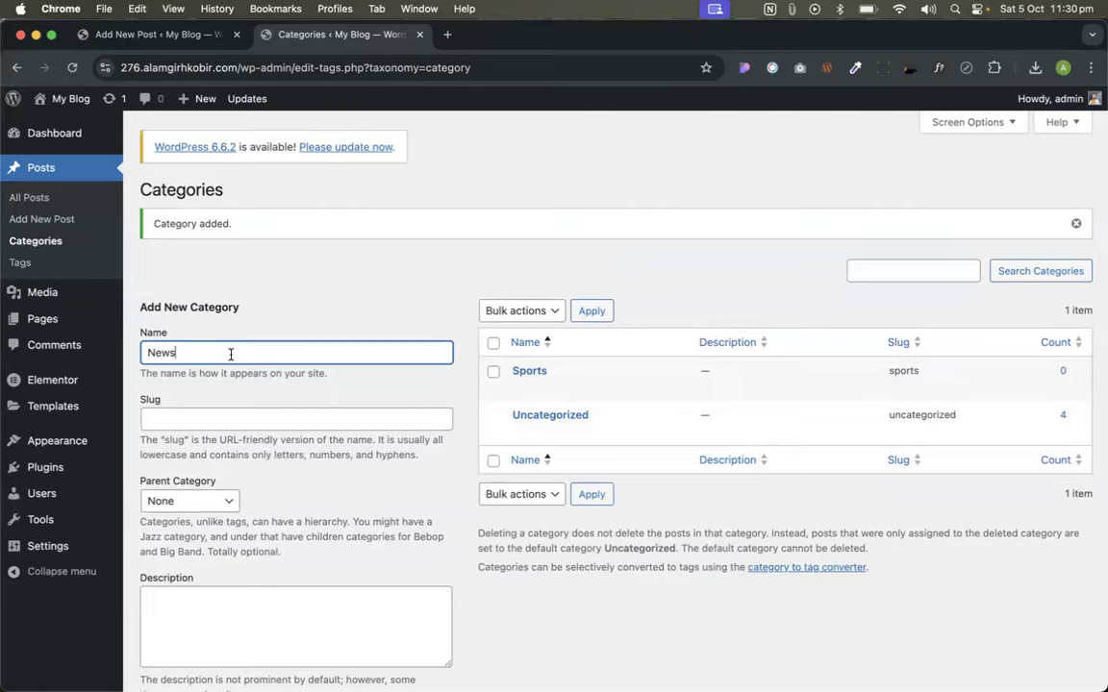
key(Return)
scroll(207, 317, down, 2)
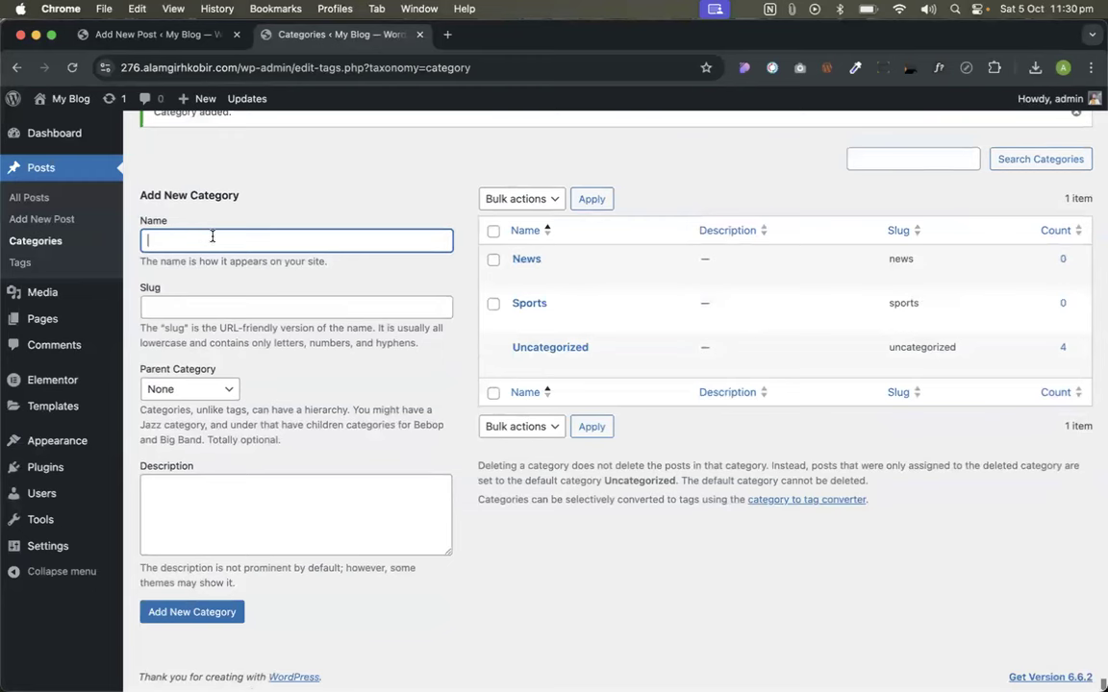
text(BD)
key(Return)
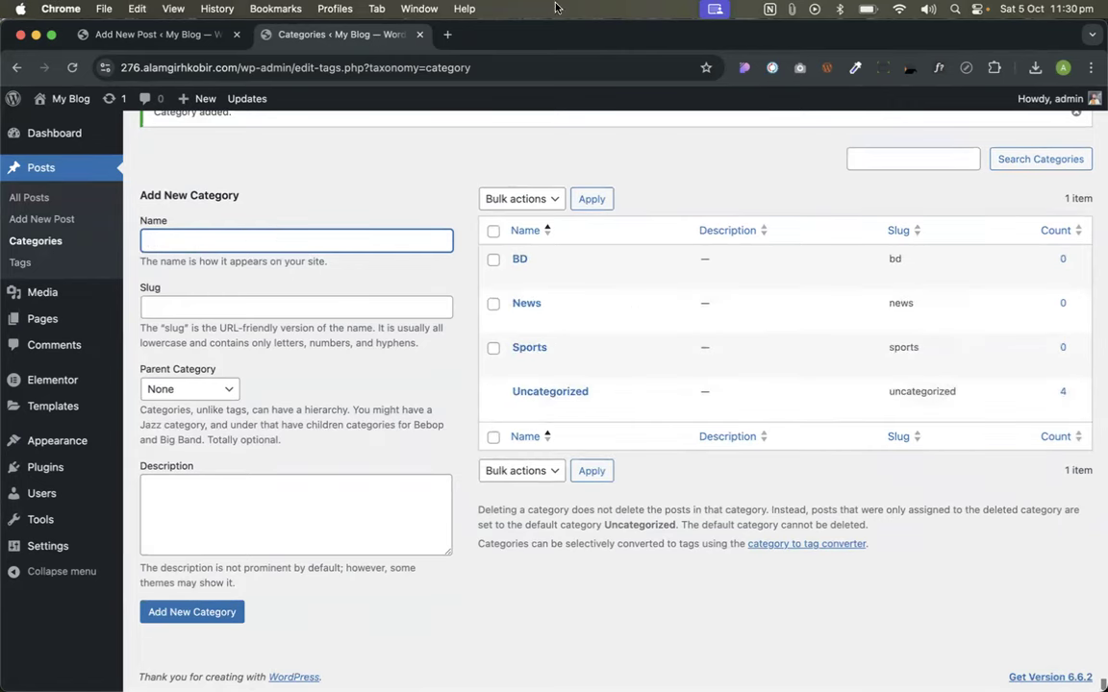
- Return to the Islamic Foundation post draft and add a new category named World to it
click(142, 38)
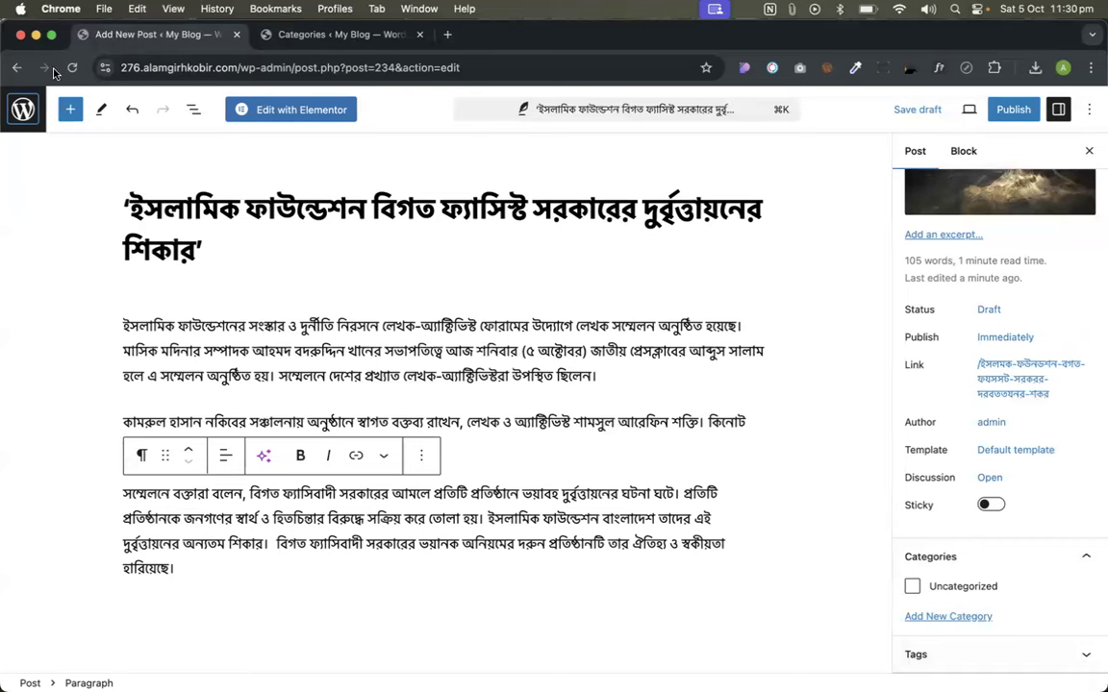
click(935, 618)
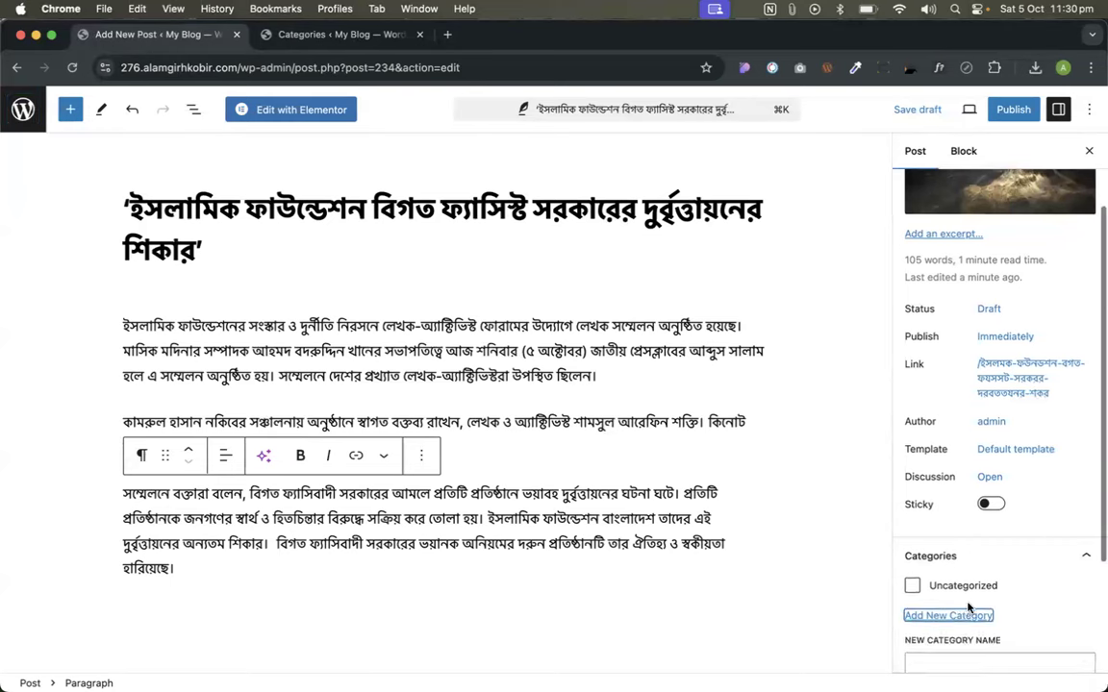
scroll(962, 539, down, 3)
click(952, 496)
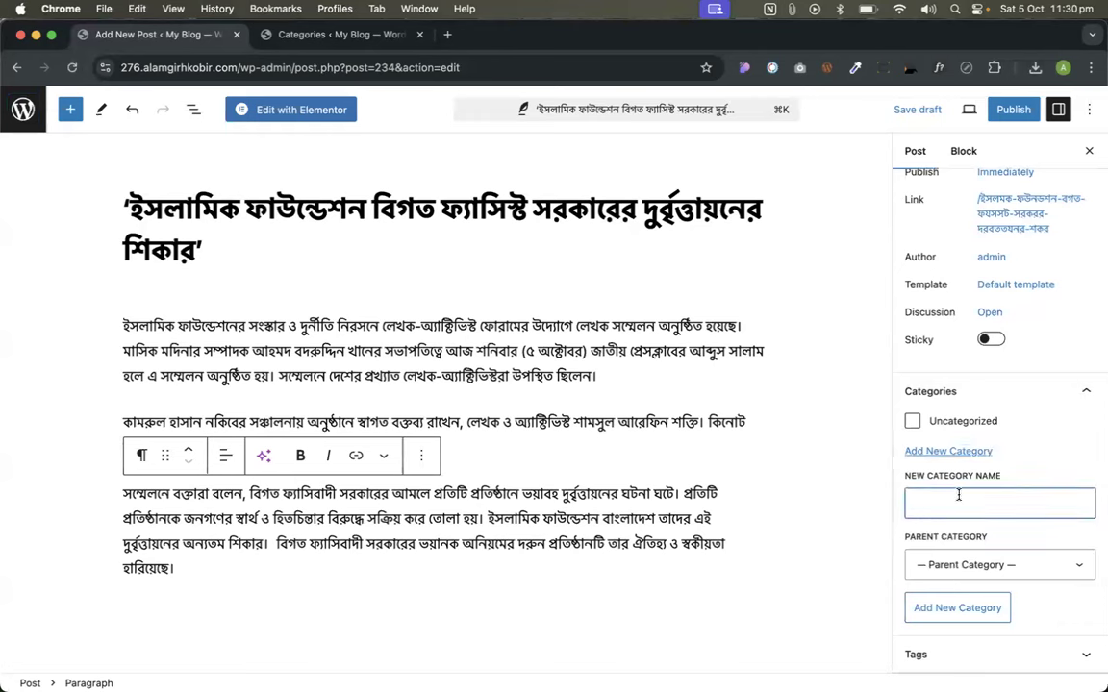
text(Wor)
click(953, 605)
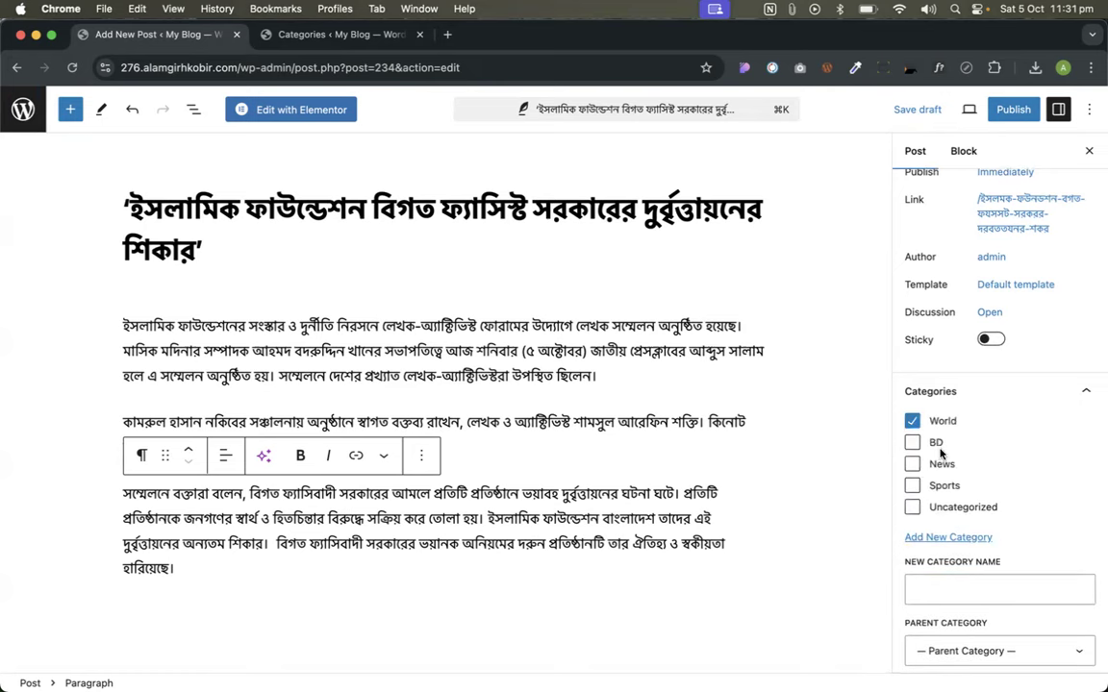
- Publish the Islamic Foundation post and return to the posts list
scroll(940, 452, down, 2)
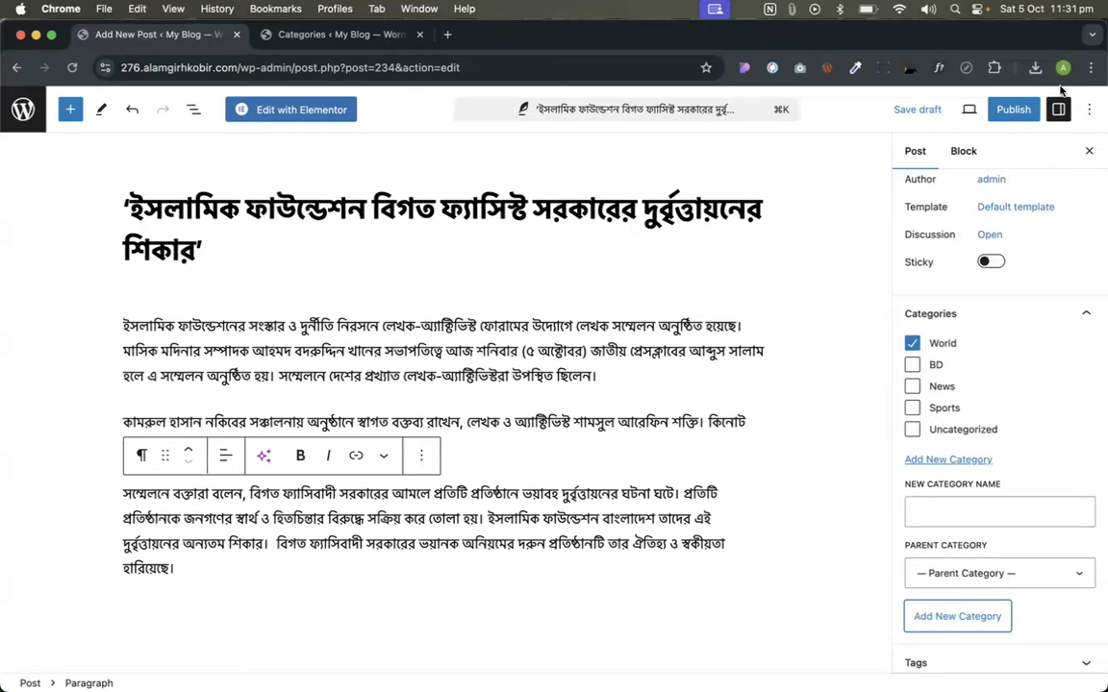
click(1011, 109)
click(1019, 97)
click(23, 110)
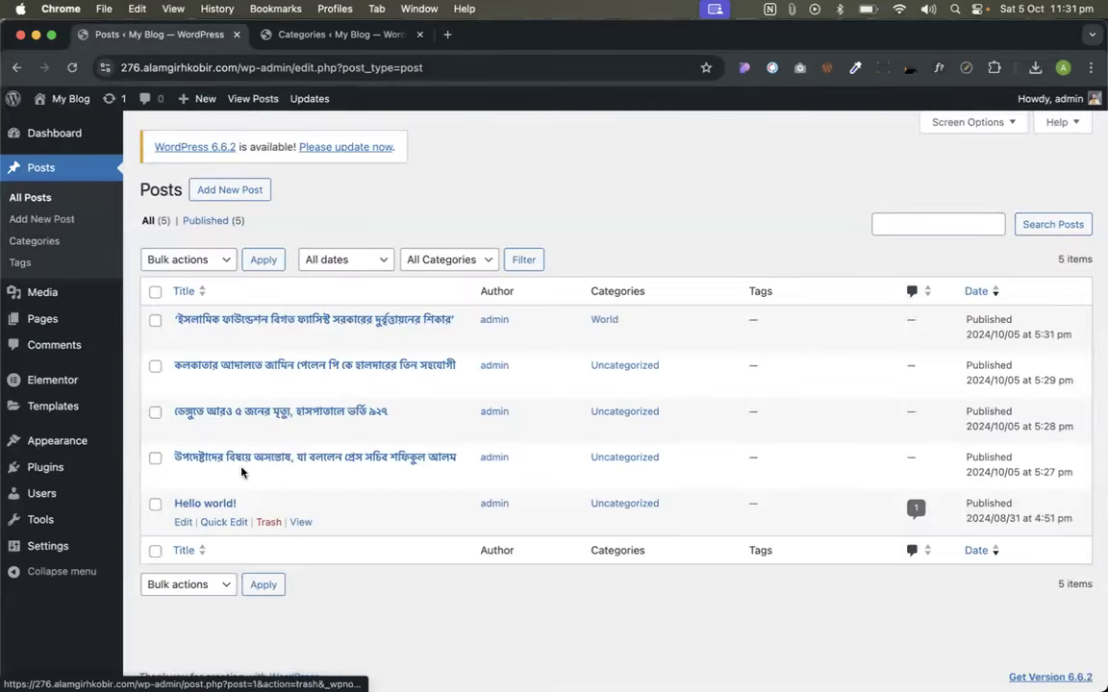
- Quick-edit the post about discontent over the advisers to use the BD category instead of Uncategorized, and update it
click(224, 477)
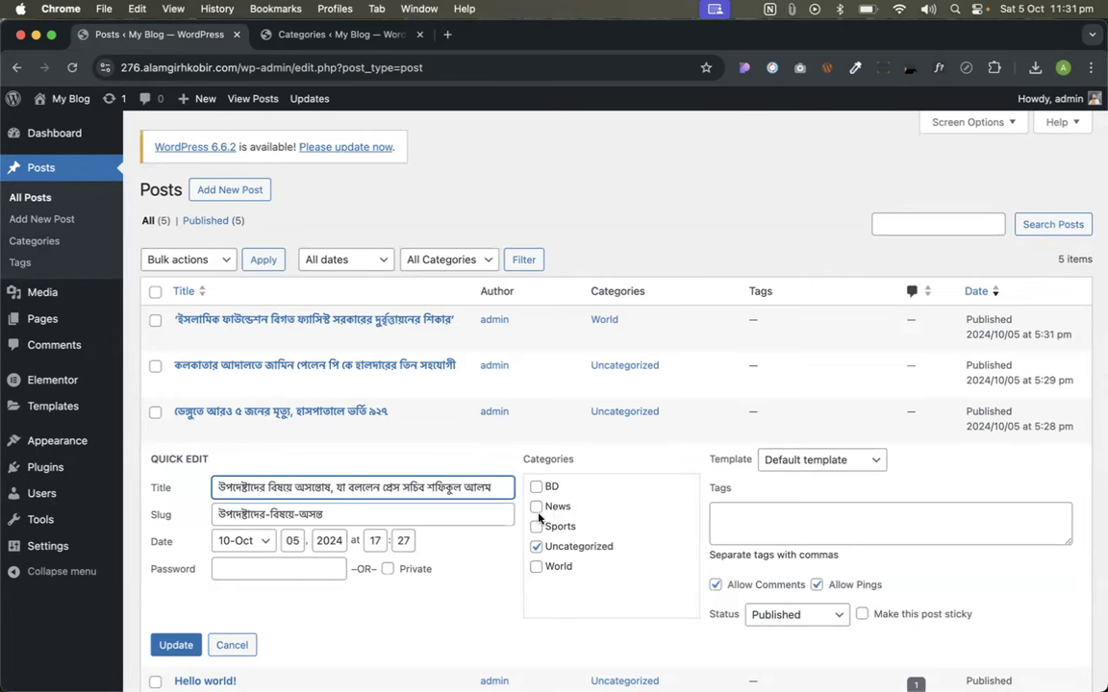
click(536, 487)
click(536, 546)
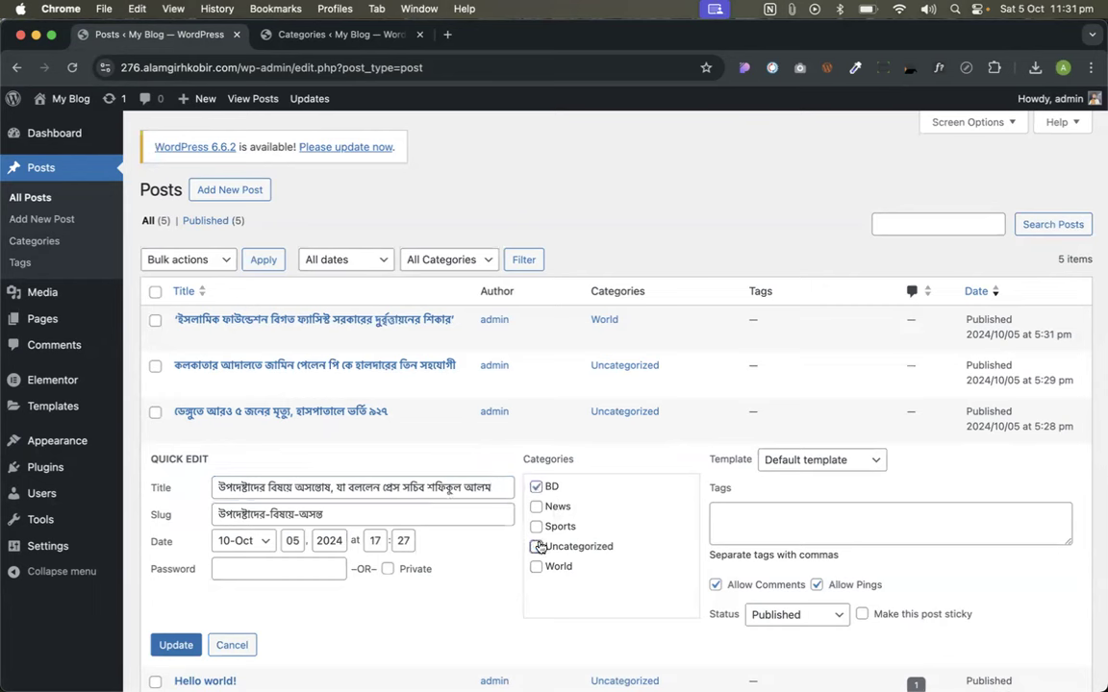
click(176, 645)
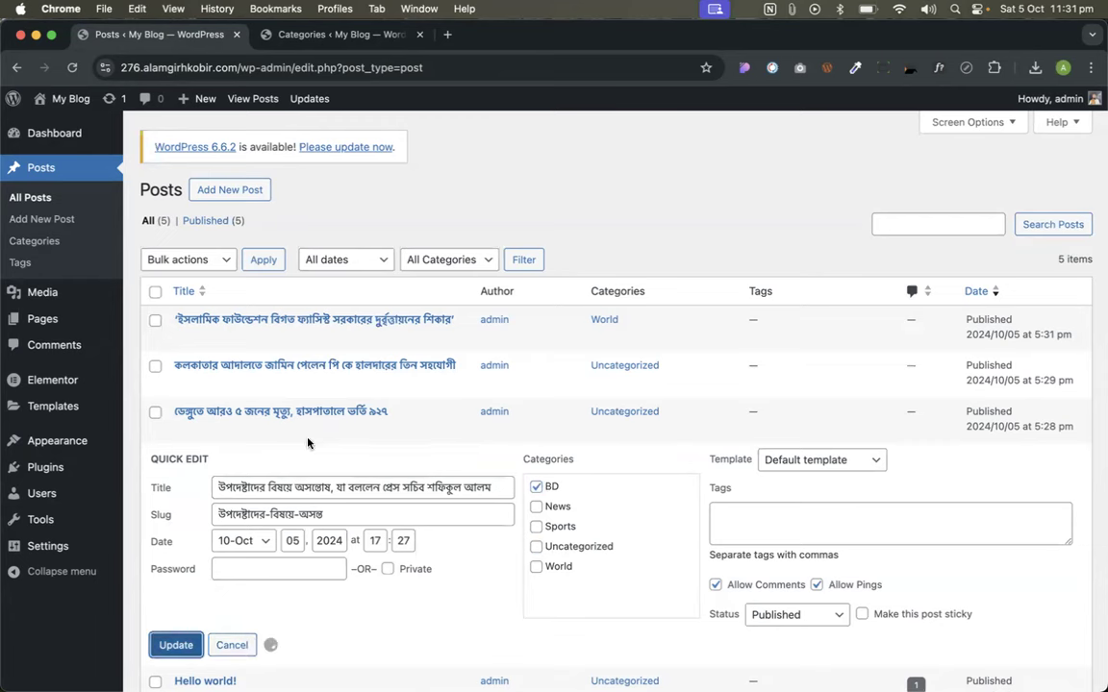
- Quick-edit the dengue deaths post to use the News category instead of Uncategorized, and update it
click(224, 430)
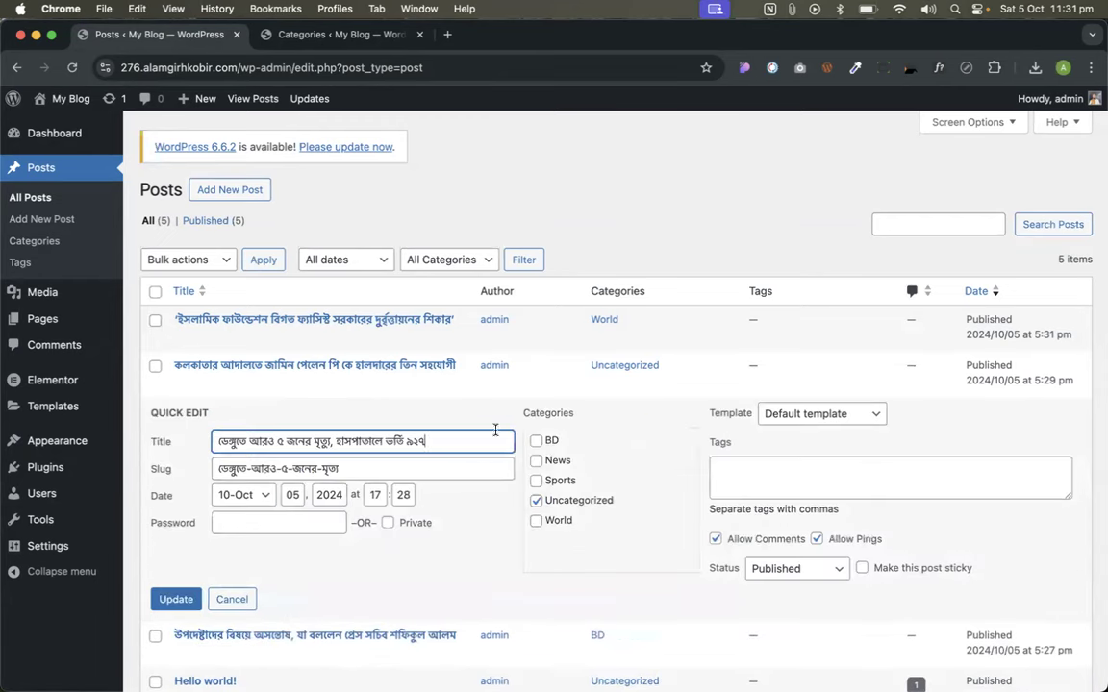
click(536, 461)
click(537, 501)
click(176, 599)
- Quick-edit the Kolkata court bail post to use the News category instead of Uncategorized, and update it
click(225, 383)
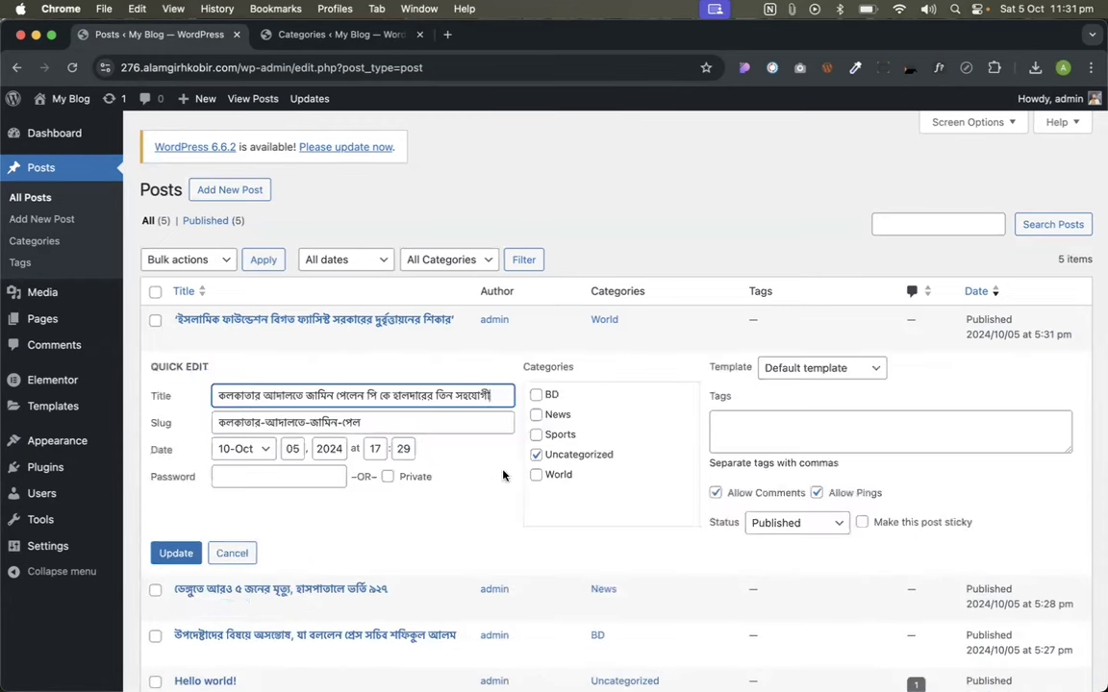
click(536, 414)
click(536, 454)
click(177, 555)
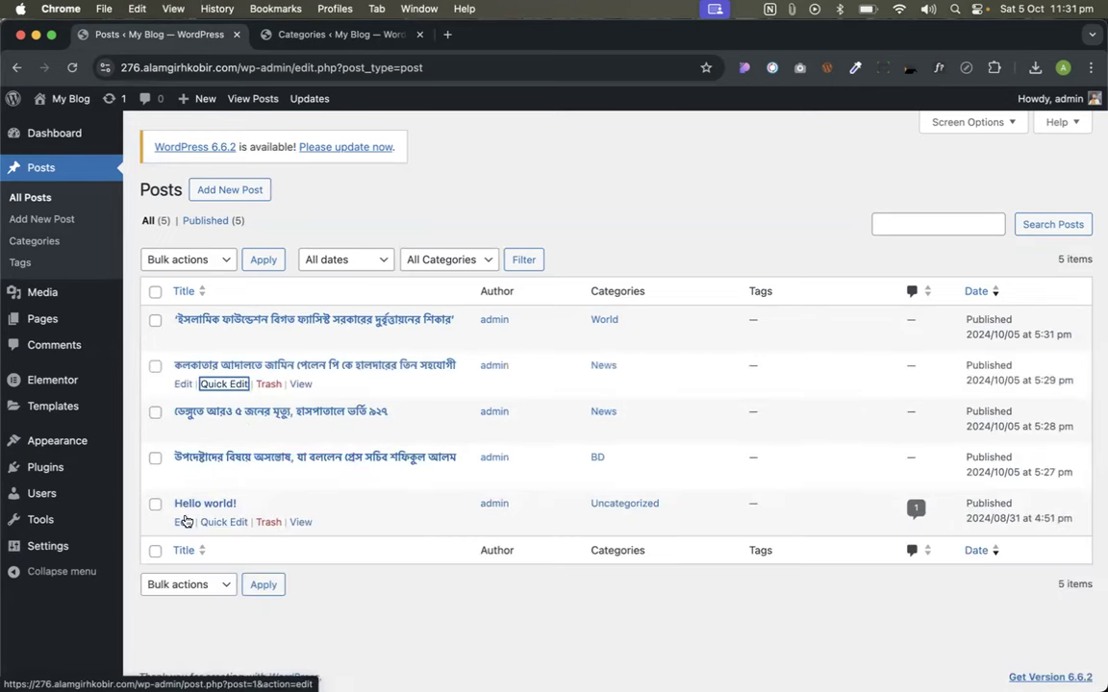
- Move the "Hello world!" post to the trash
click(268, 522)
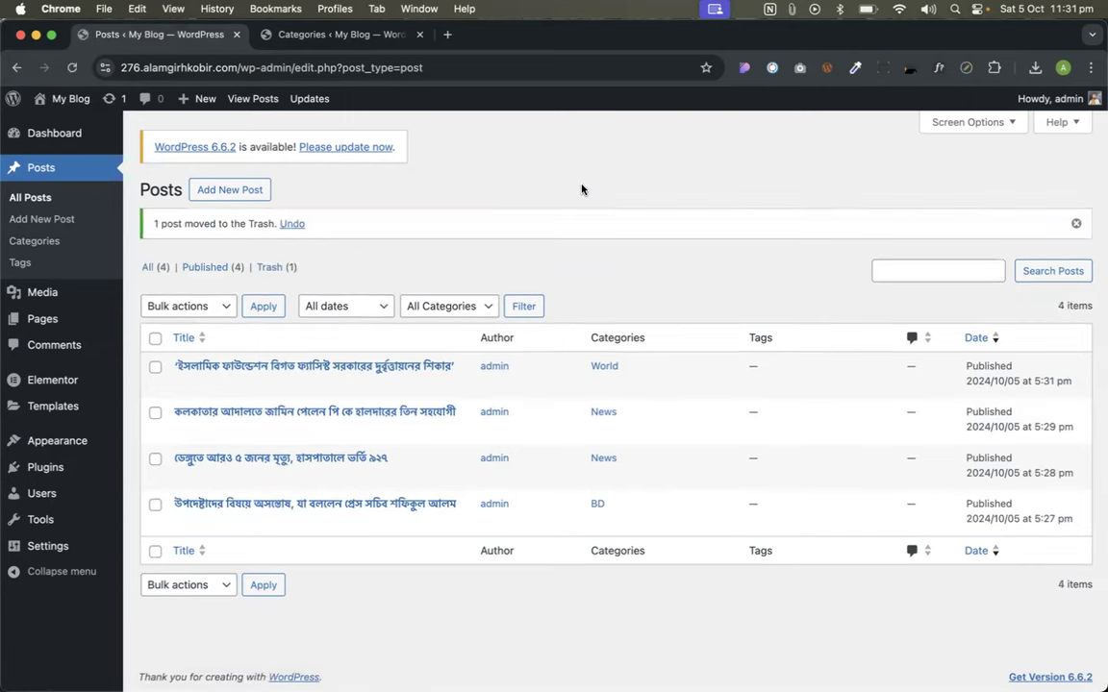
scroll(625, 230, up, 1)
scroll(361, 334, down, 1)
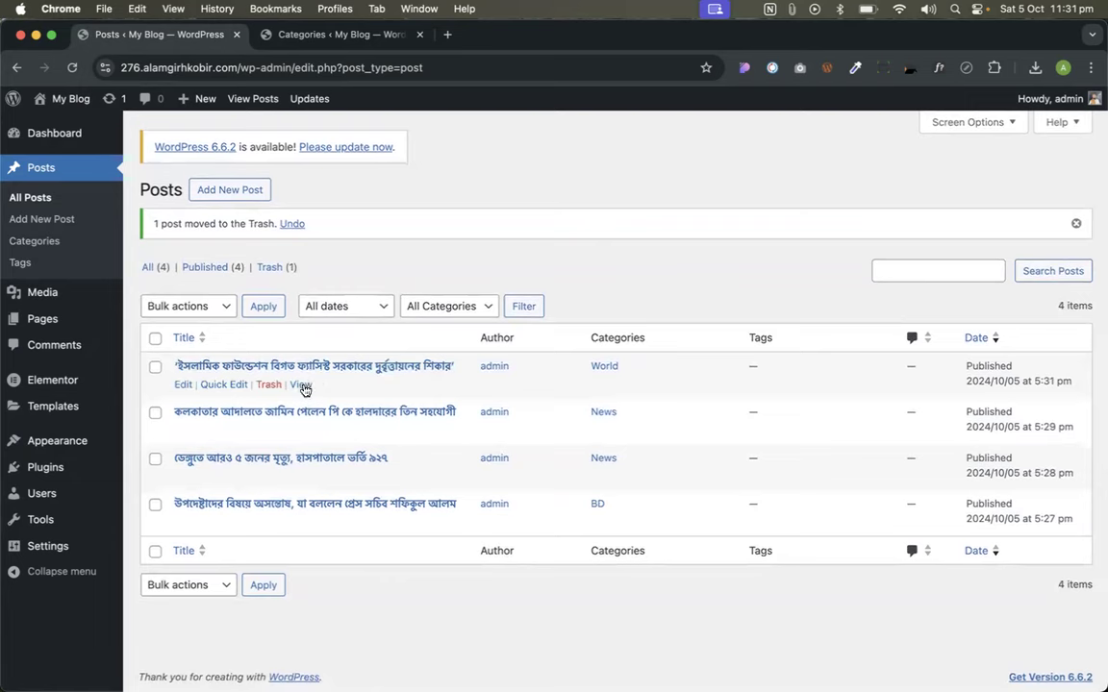
- View the published Islamic Foundation post in a separate browser tab and examine its default title, body and comment layout
super+click(301, 385)
click(524, 36)
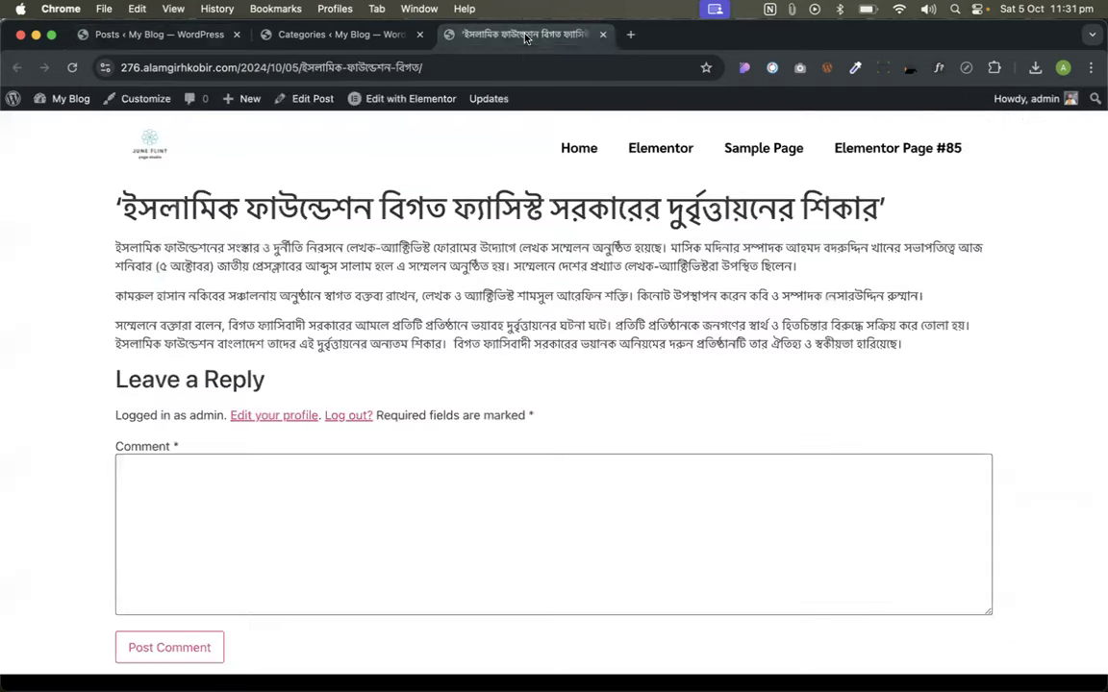
scroll(510, 358, down, 10)
scroll(509, 358, up, 10)
click(781, 489)
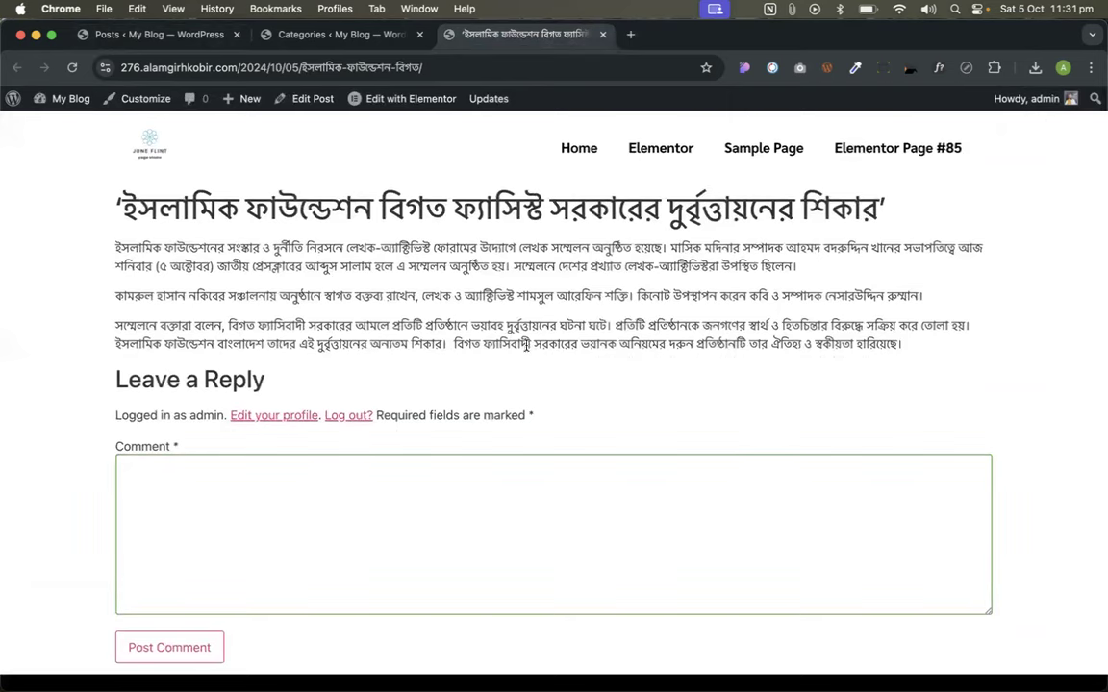
drag(904, 346, 64, 194)
click(64, 194)
scroll(220, 291, down, 10)
scroll(220, 298, up, 10)
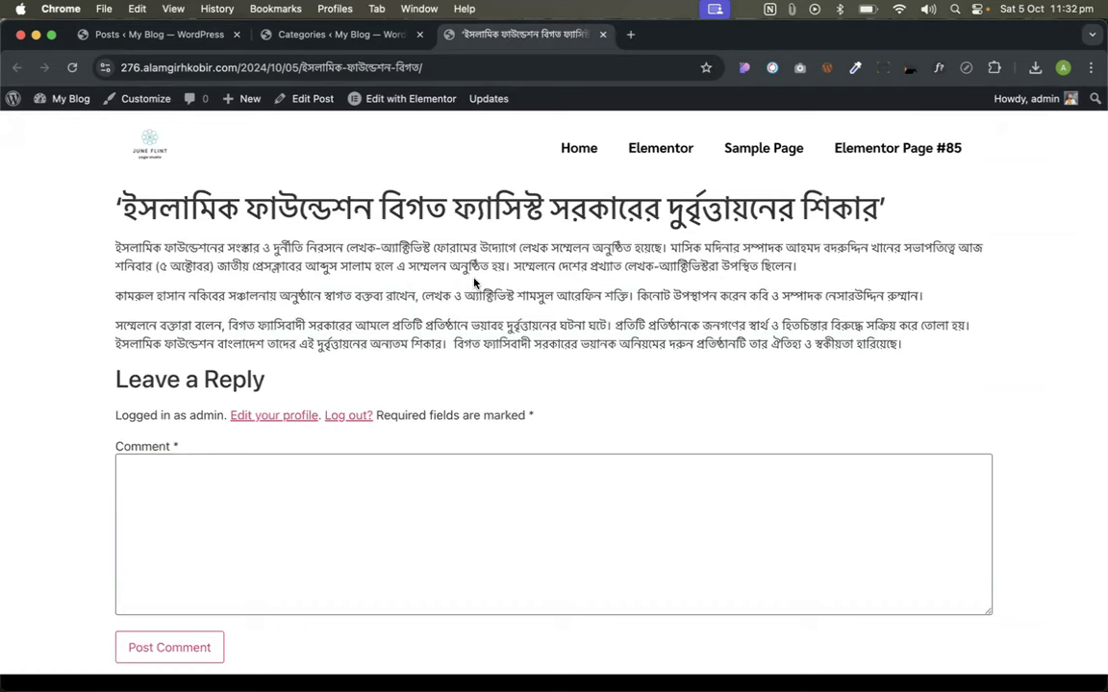
- Close the browser tabs with the post view and the categories page, keeping only the posts list open
key(cmd+w)
click(183, 35)
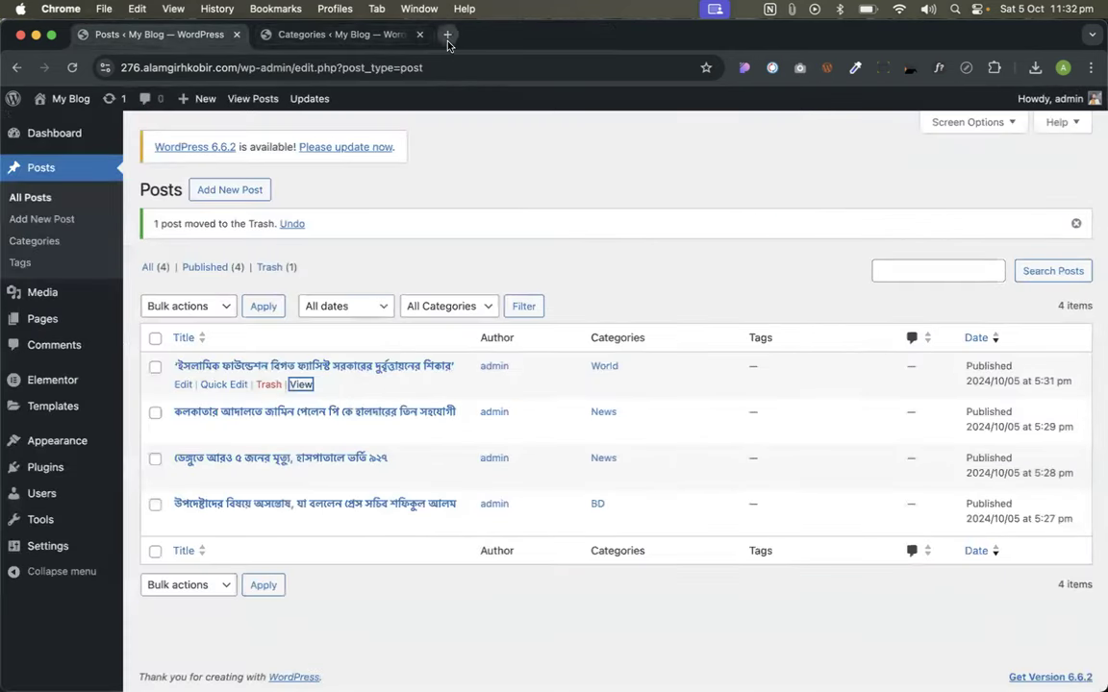
click(408, 35)
key(super+w)
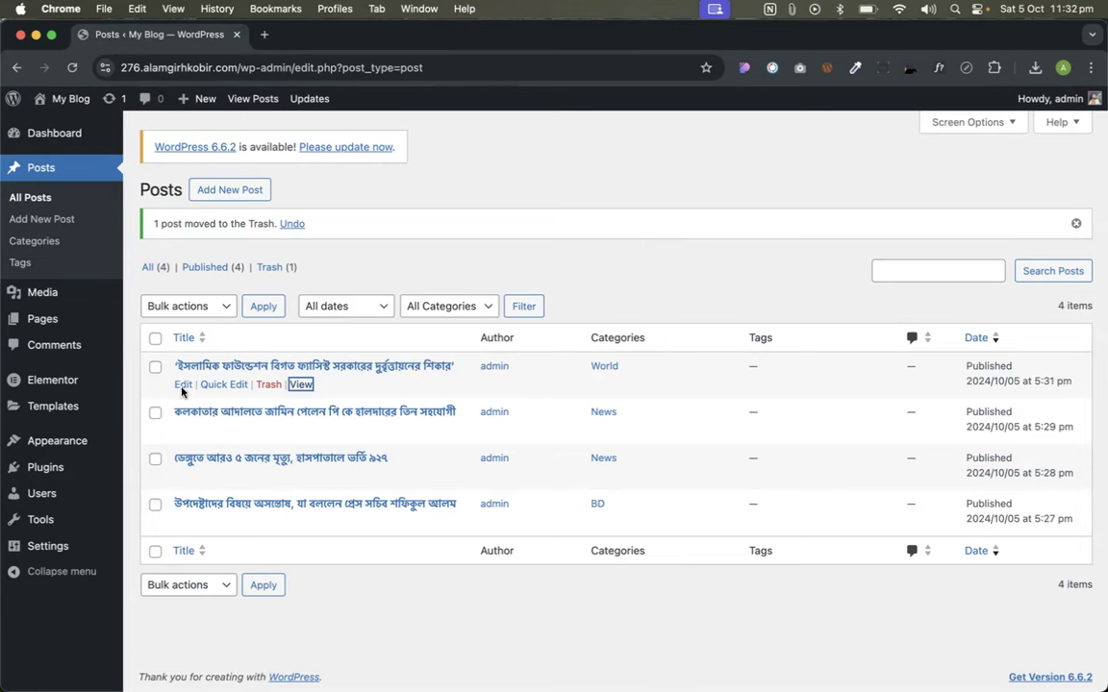
- Create a new Elementor template of type Single Post named "single post"
click(62, 409)
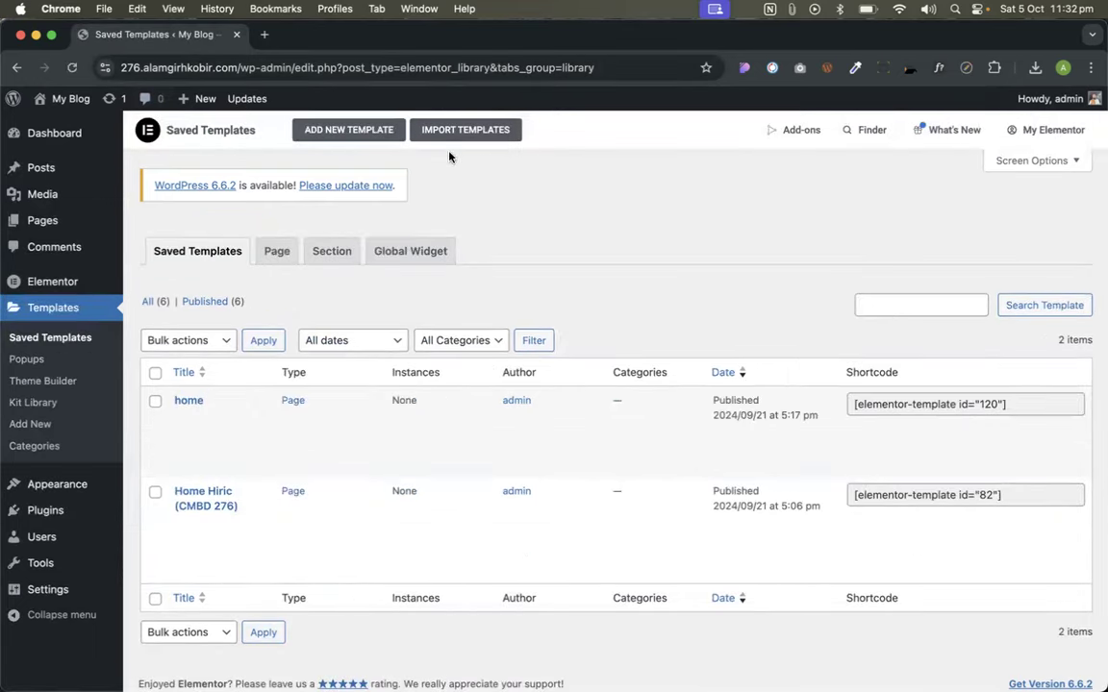
click(359, 128)
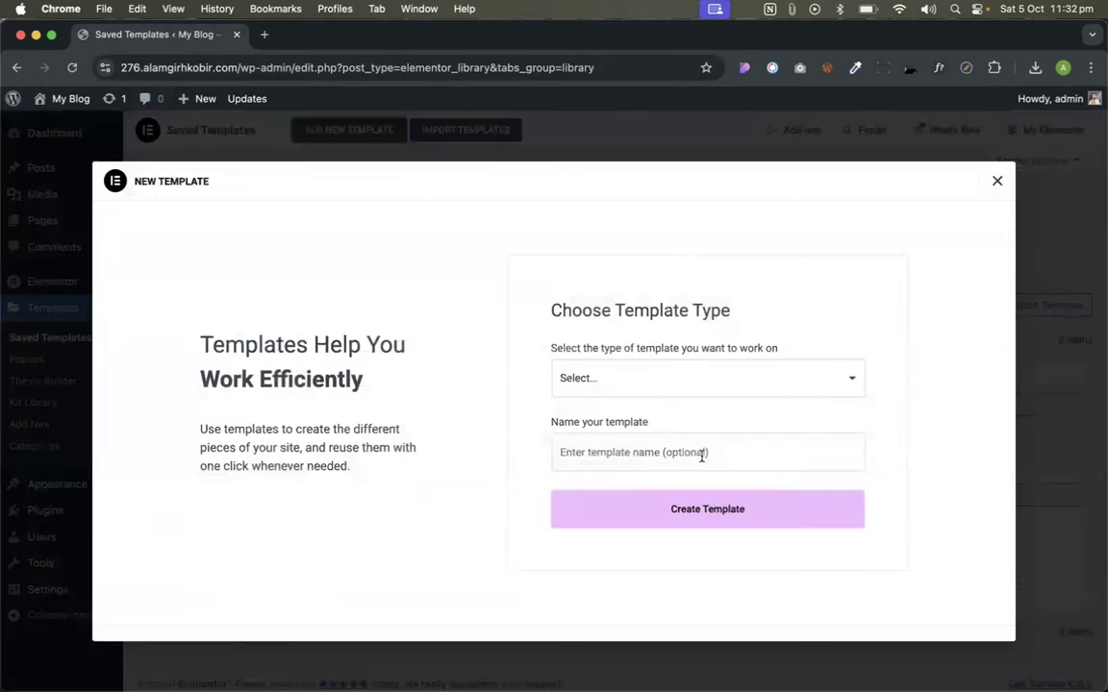
click(630, 386)
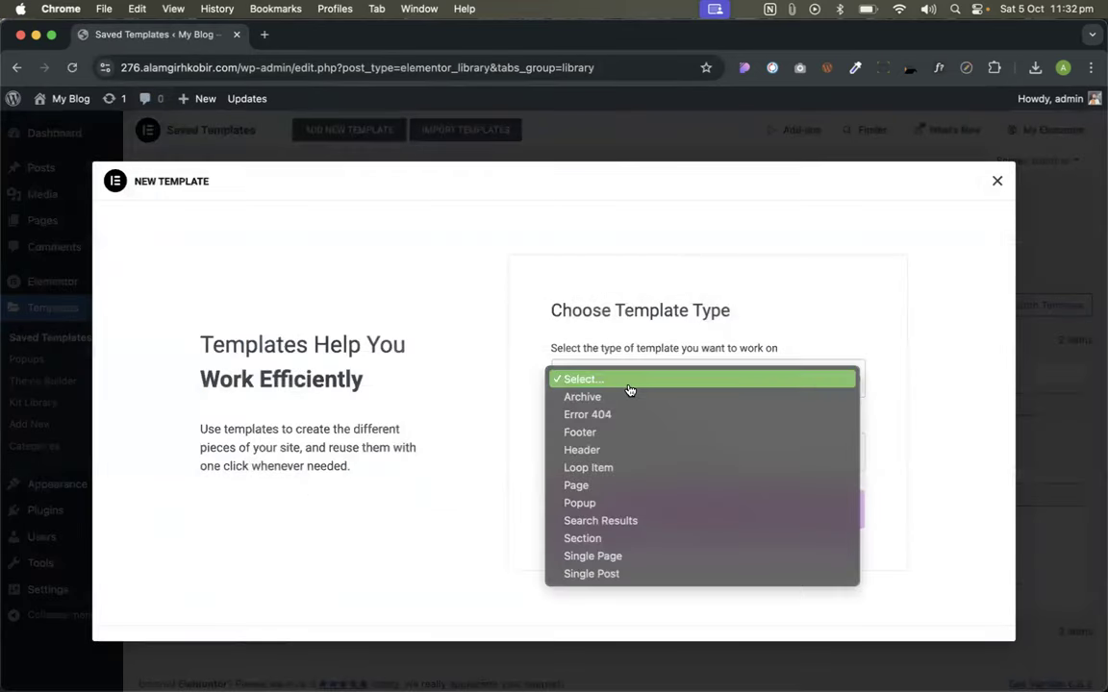
click(597, 574)
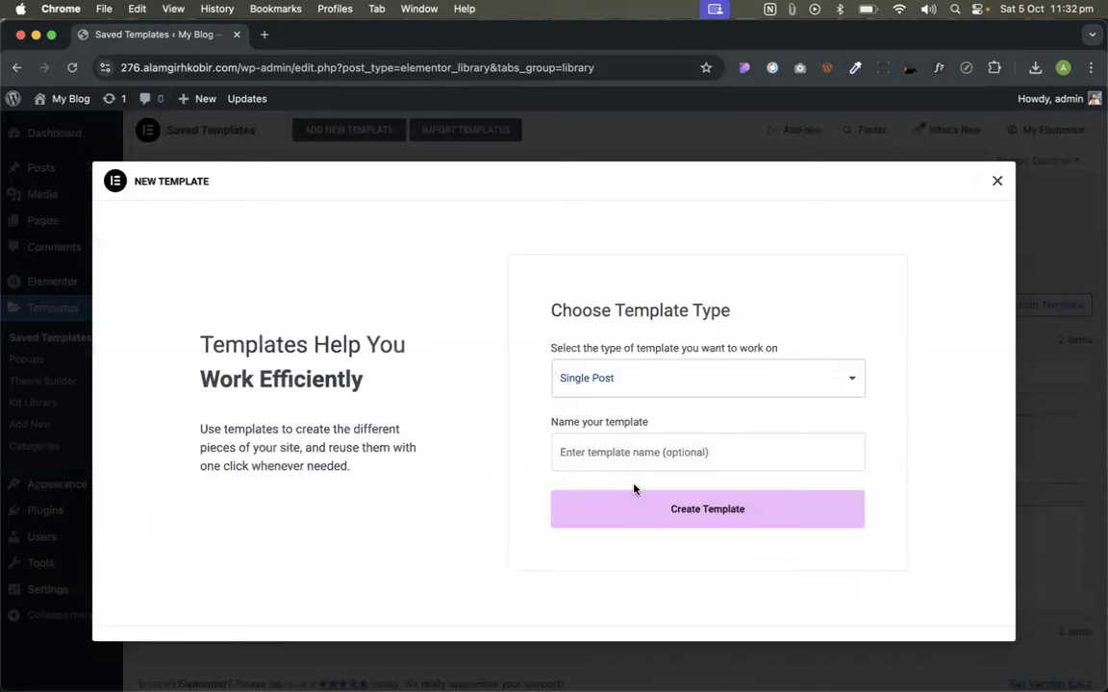
click(643, 455)
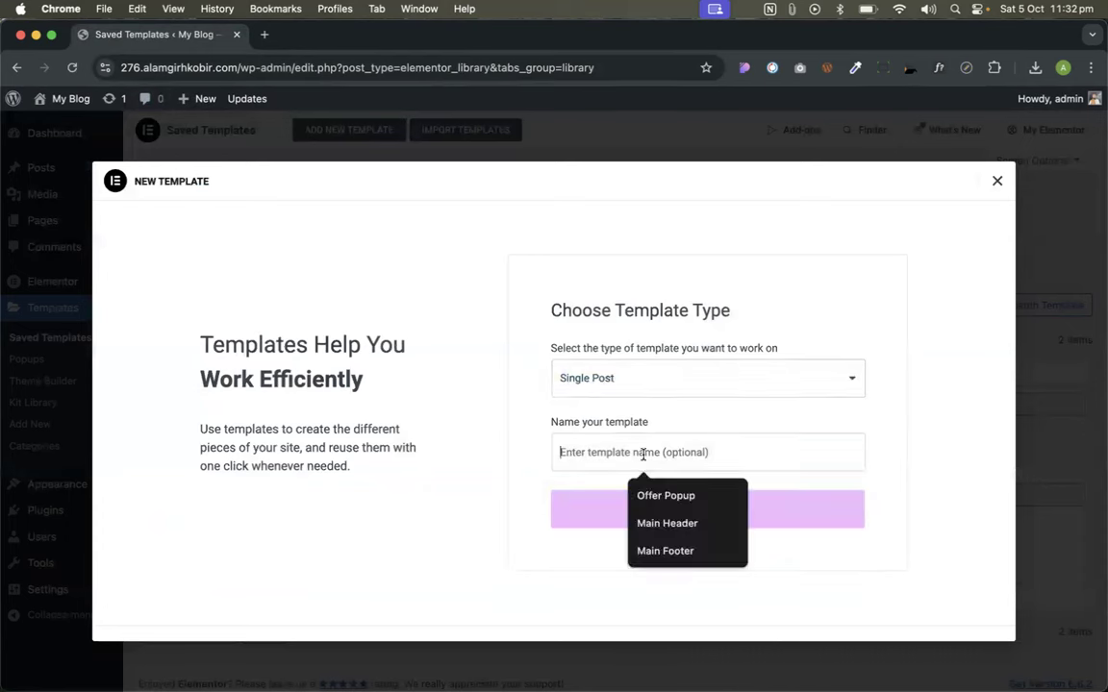
text(single post)
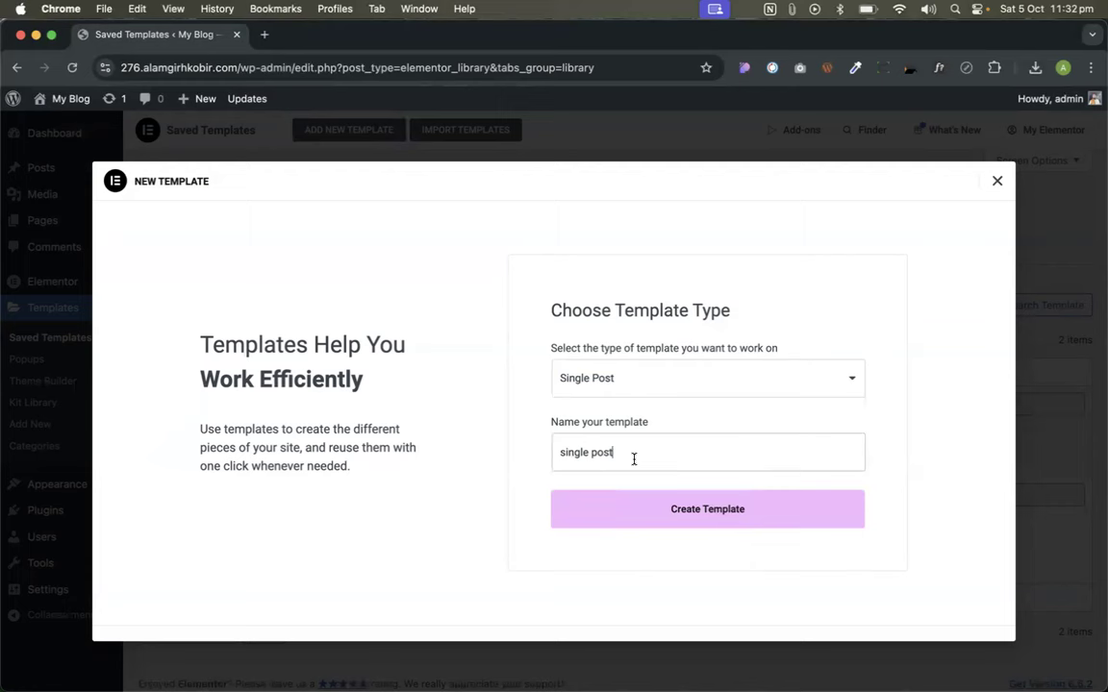
click(690, 520)
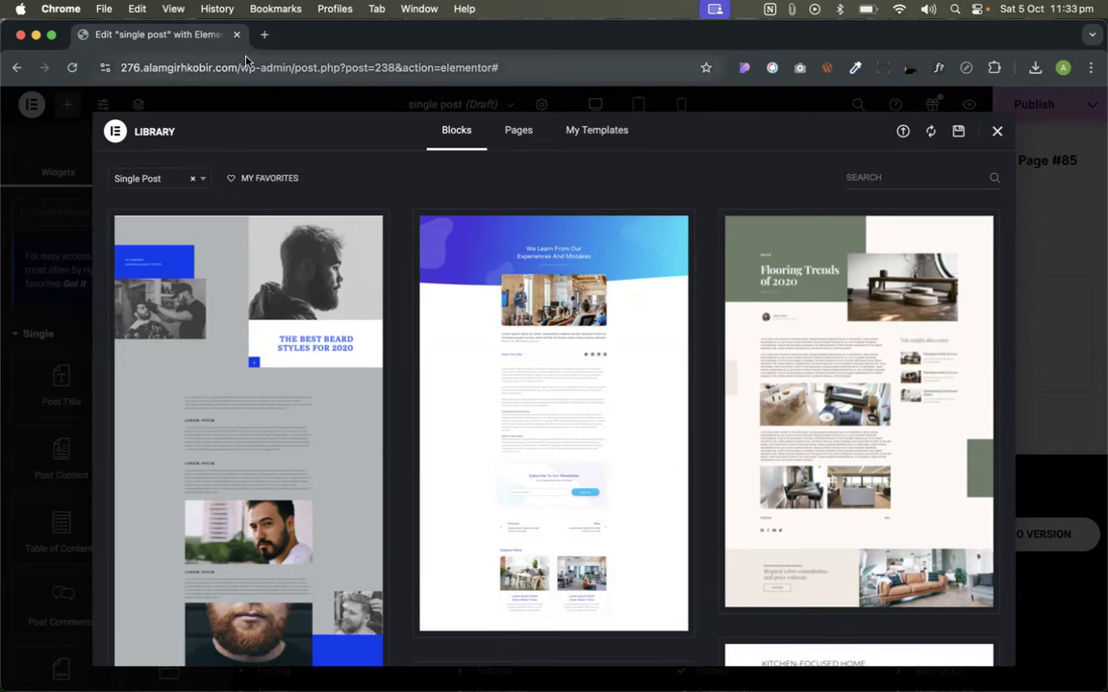
- Dismiss the template library to start from the empty single post canvas
click(998, 130)
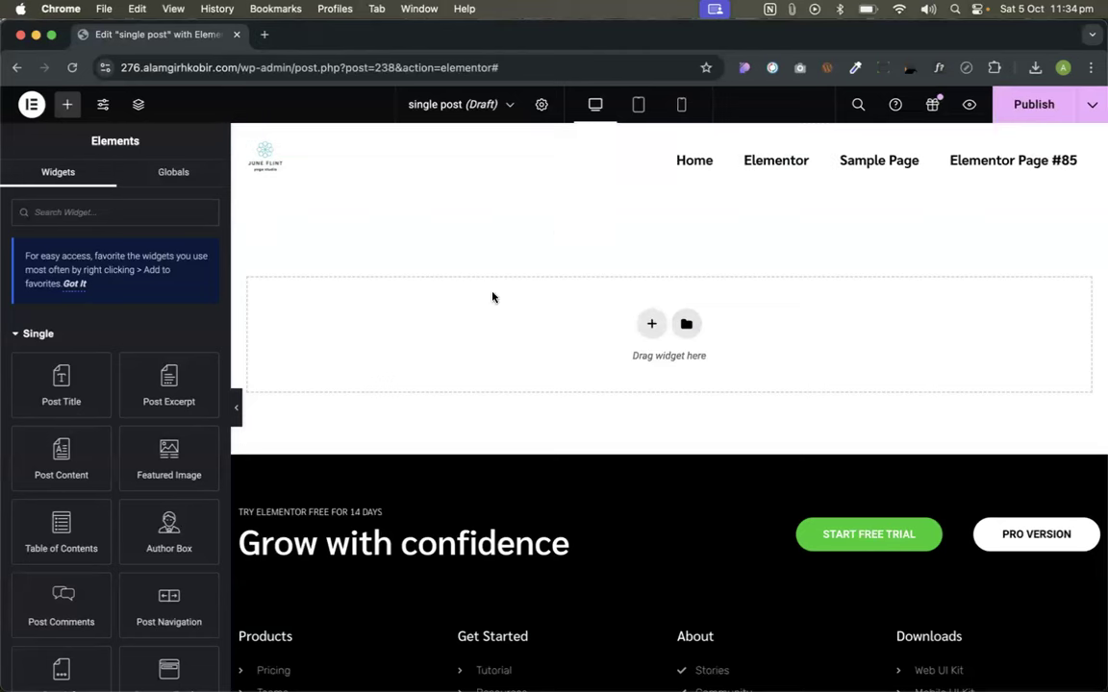
scroll(636, 374, down, 1)
scroll(637, 373, up, 1)
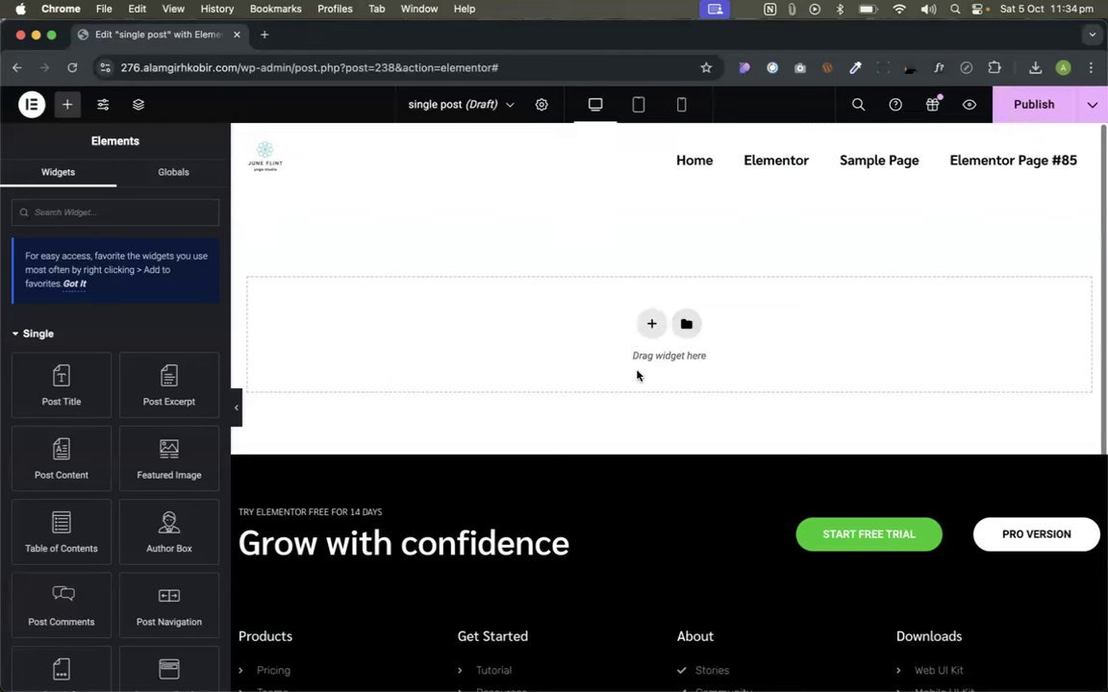
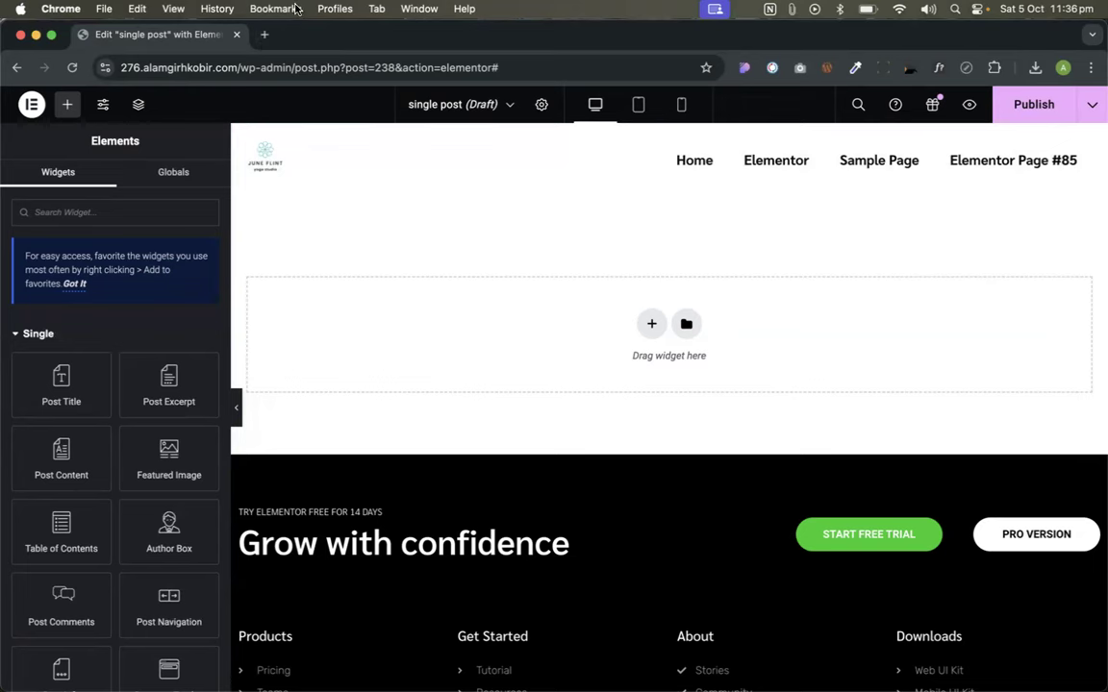
- Open codemanbd.com in a new browser tab and go from its blog to the 2024 YouTube marketing guide article
click(264, 36)
text(codeman)
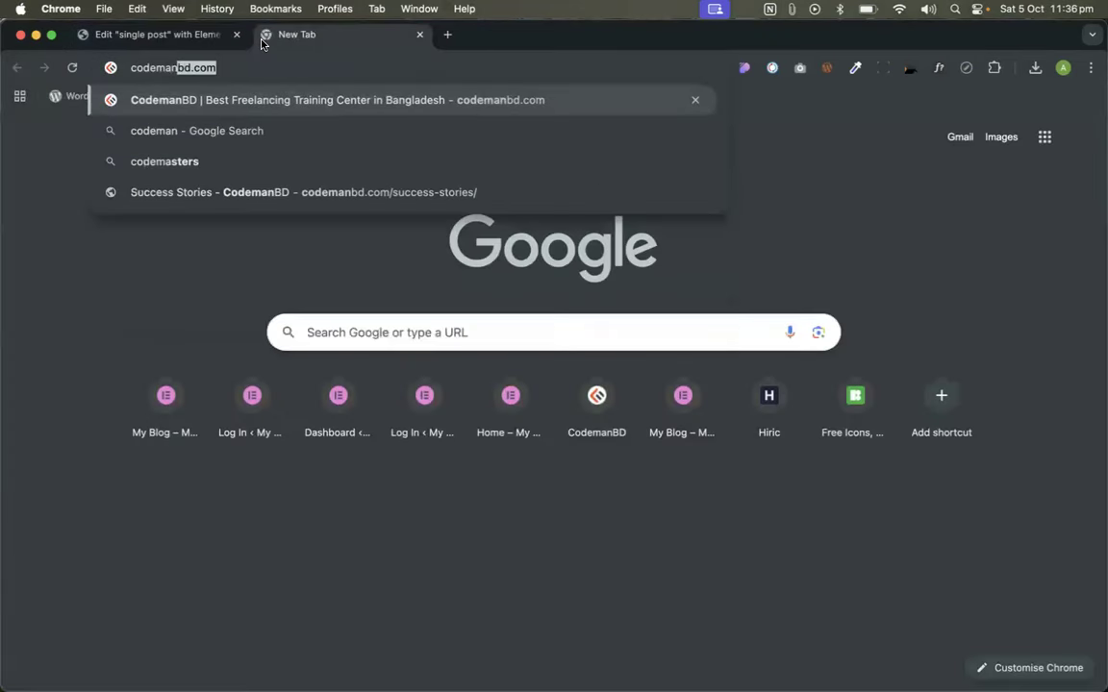
key(Return)
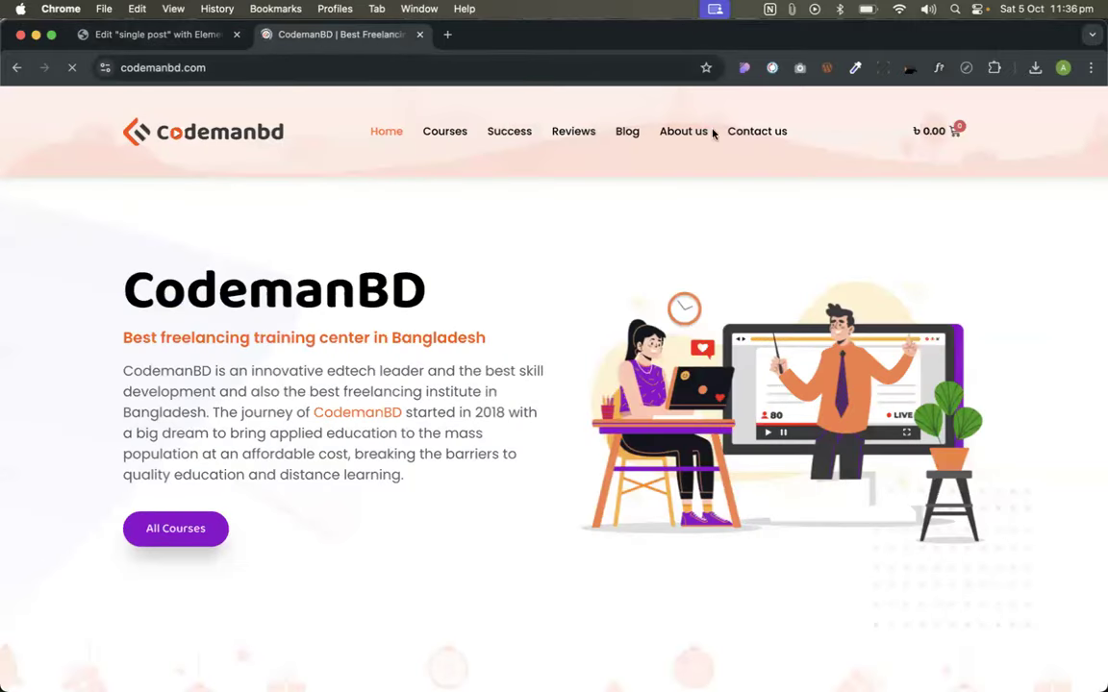
click(629, 134)
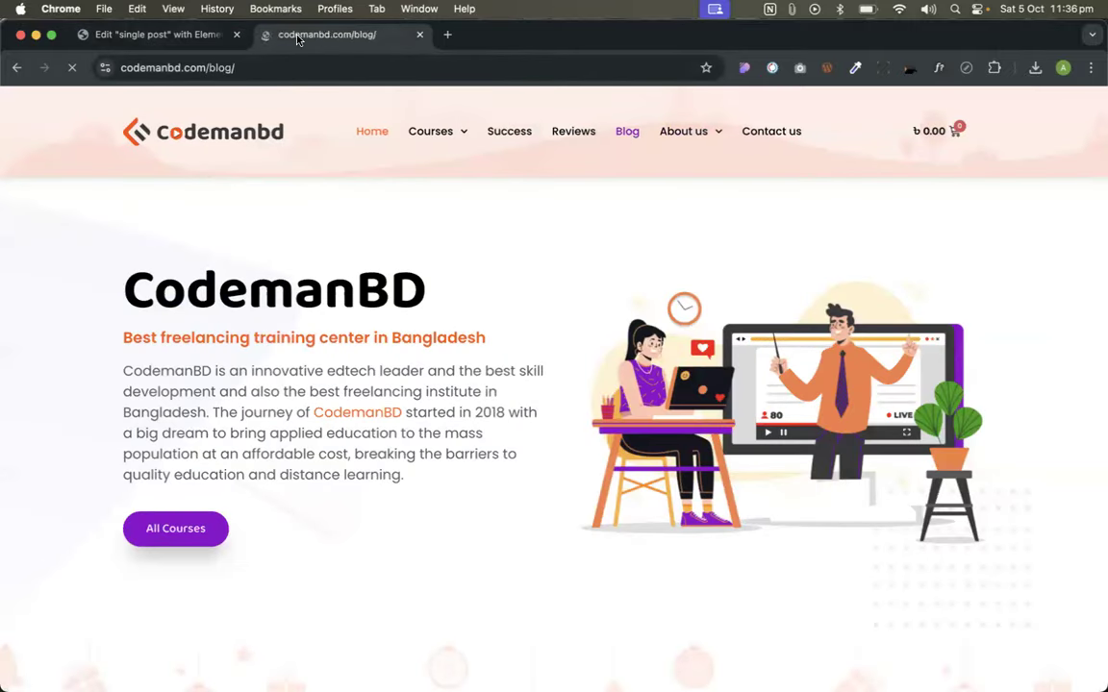
scroll(452, 510, down, 2)
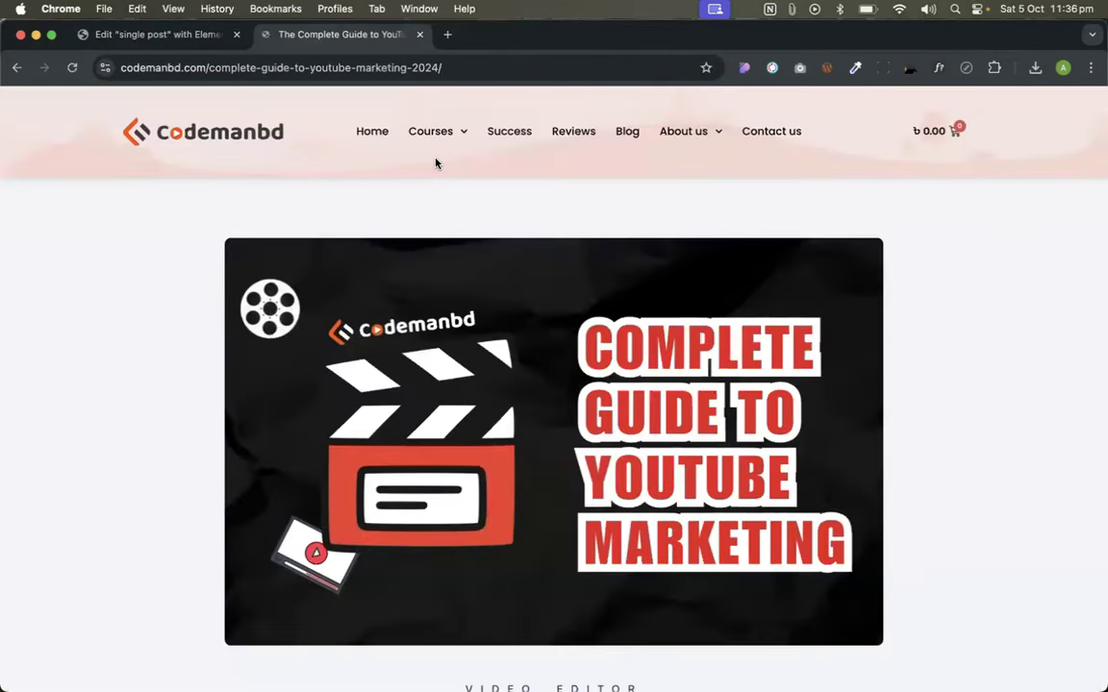
- Examine the article's layout as a reference: featured image, category, title, date and author line, and body content
scroll(464, 262, down, 2)
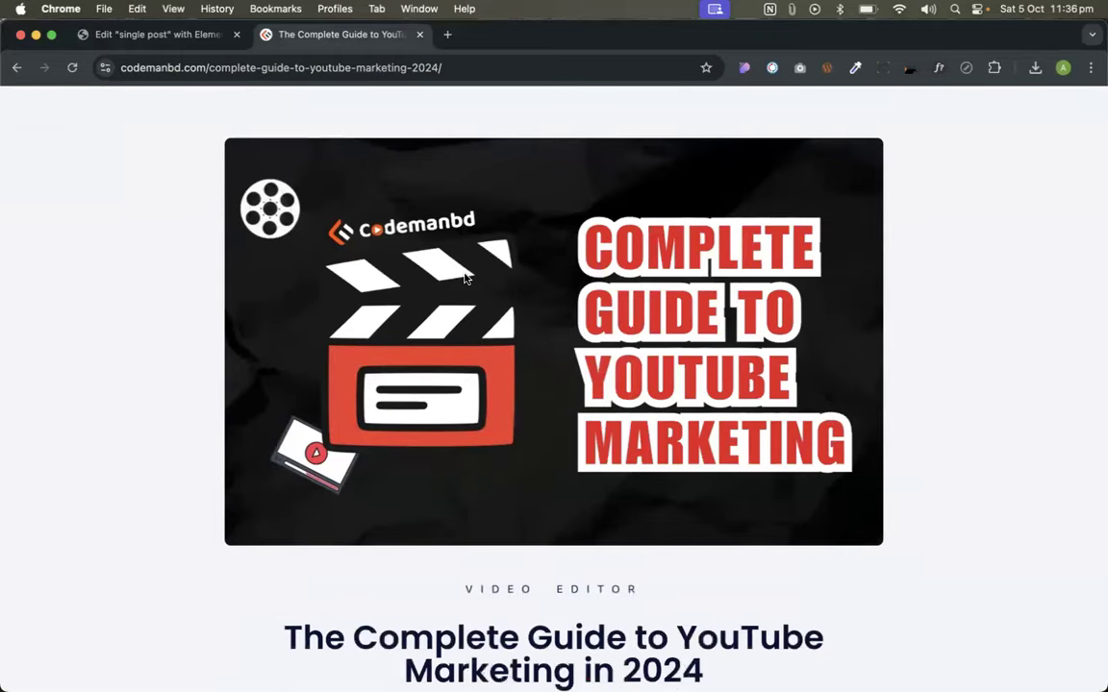
scroll(465, 278, down, 5)
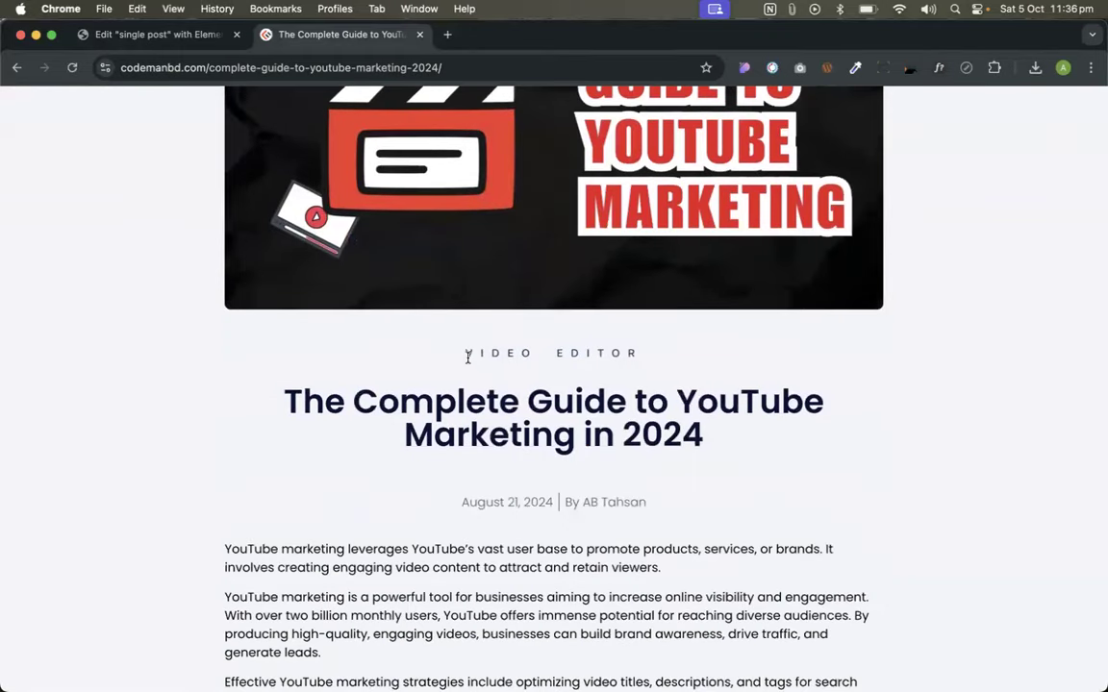
drag(468, 357, 643, 366)
triple_click(558, 400)
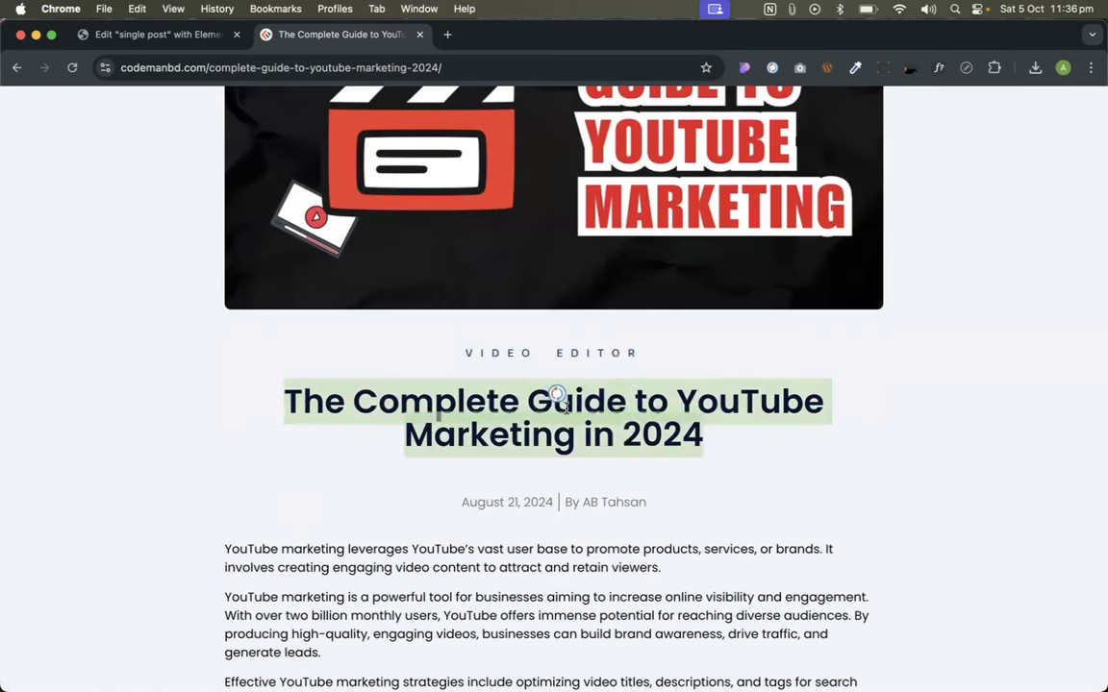
click(668, 430)
scroll(668, 428, down, 4)
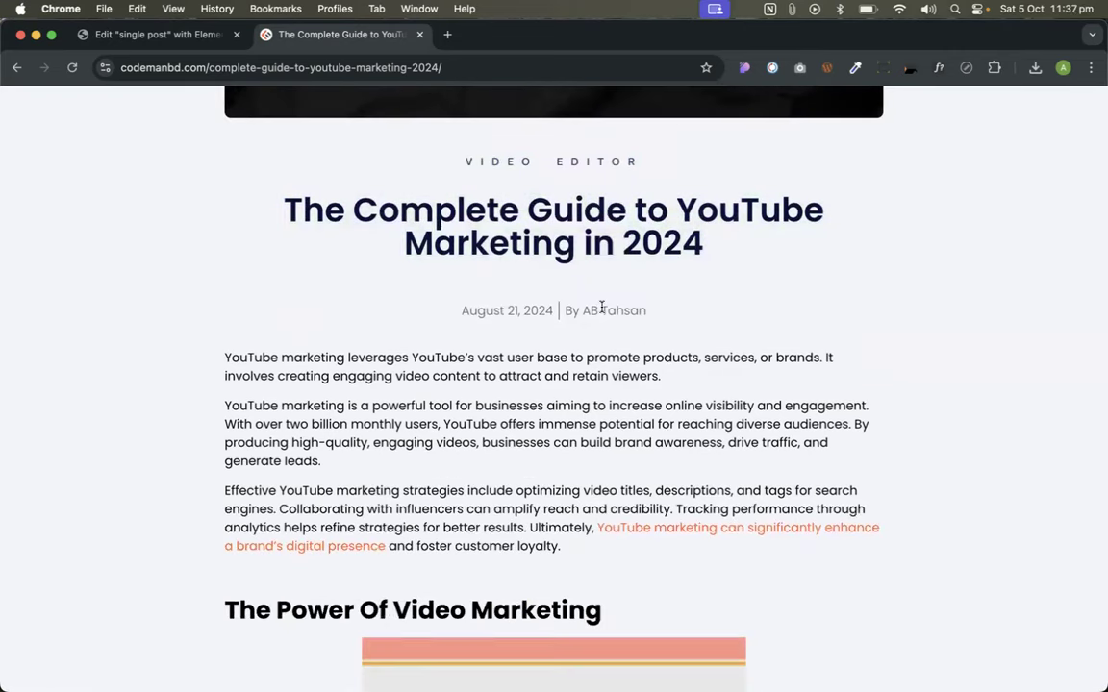
scroll(616, 317, down, 1)
scroll(659, 347, down, 3)
drag(198, 210, 803, 438)
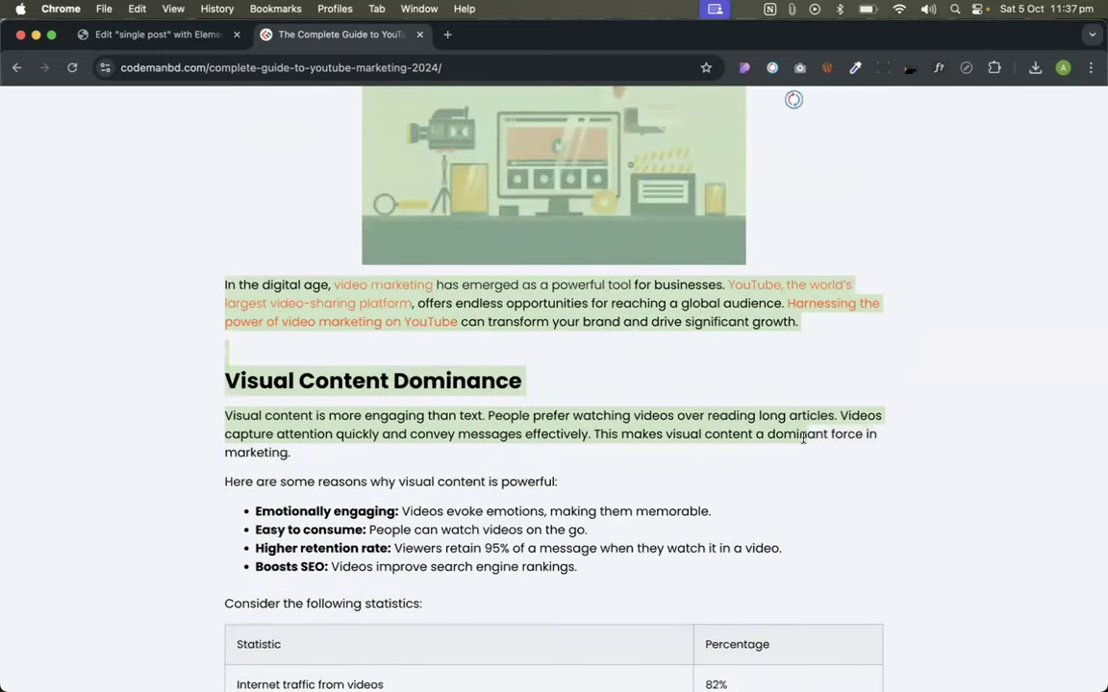
scroll(868, 459, up, 15)
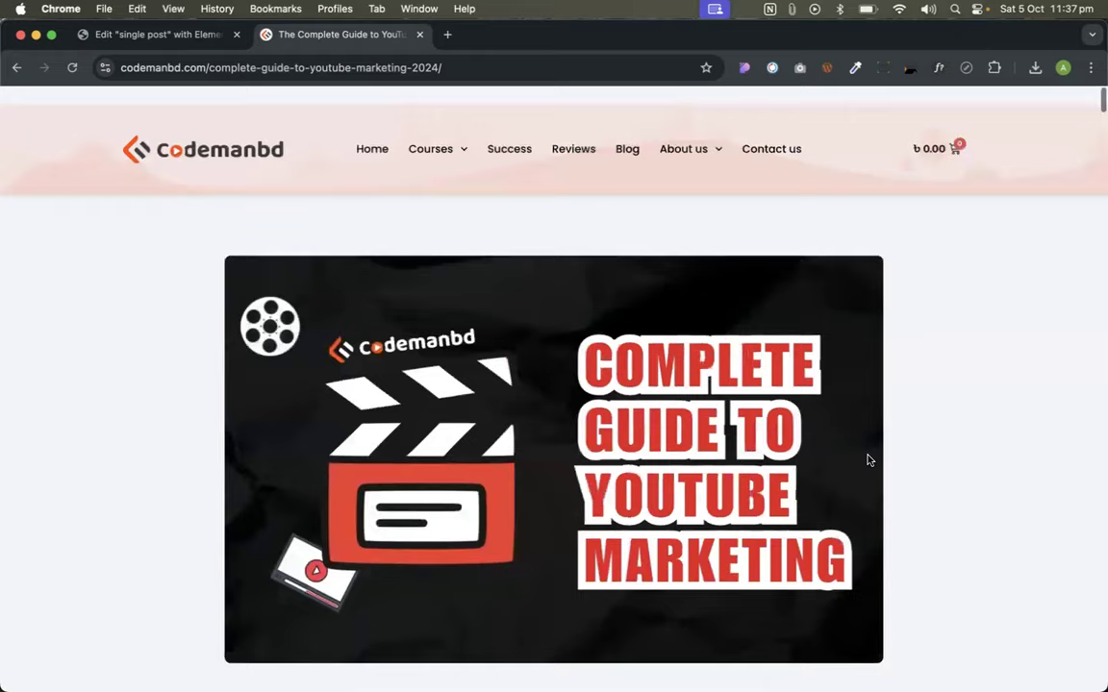
- Return to the single post template and add a single-column section to its canvas
click(105, 37)
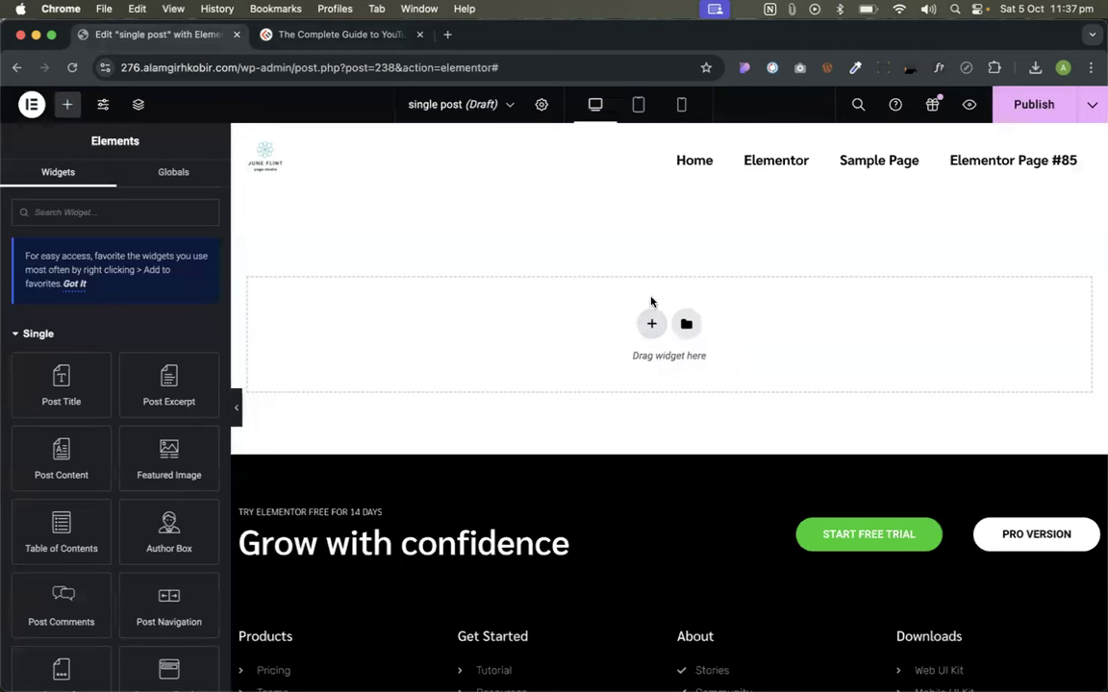
click(652, 324)
click(462, 363)
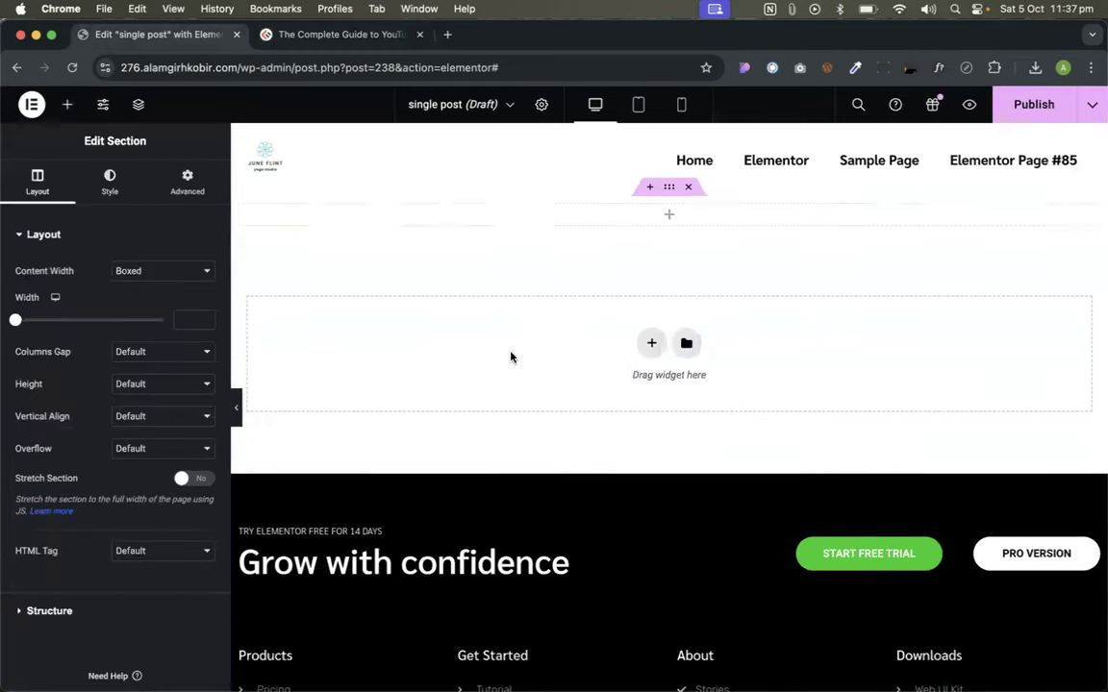
- Add a Featured Image widget to the empty section at the top of the single post template
click(670, 213)
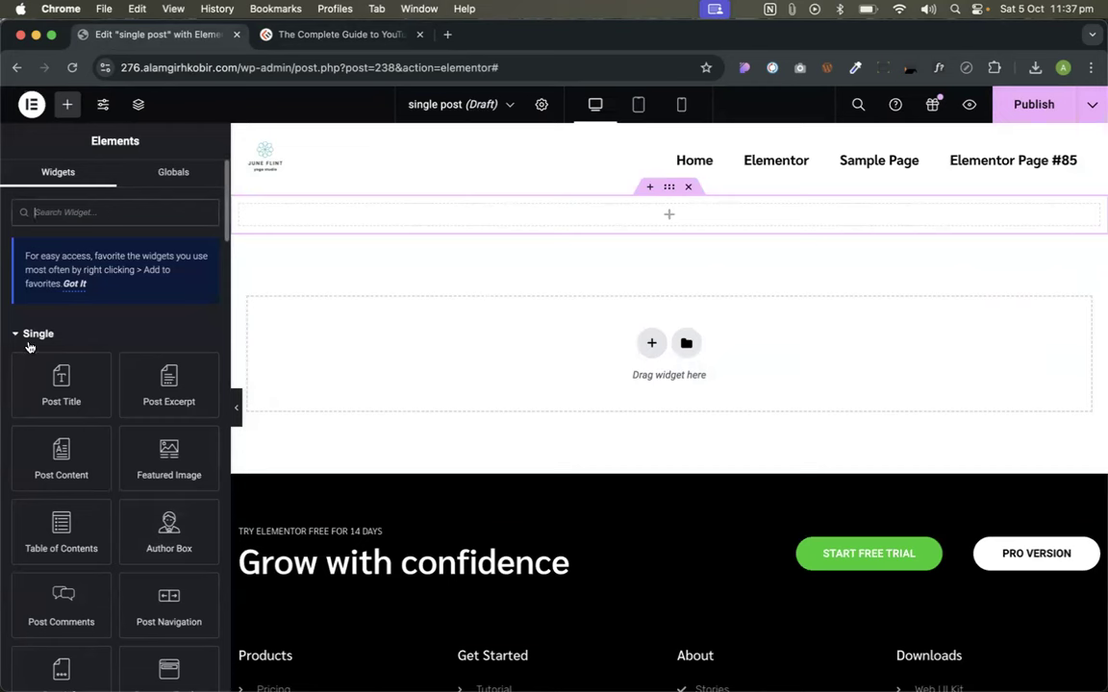
scroll(40, 336, down, 1)
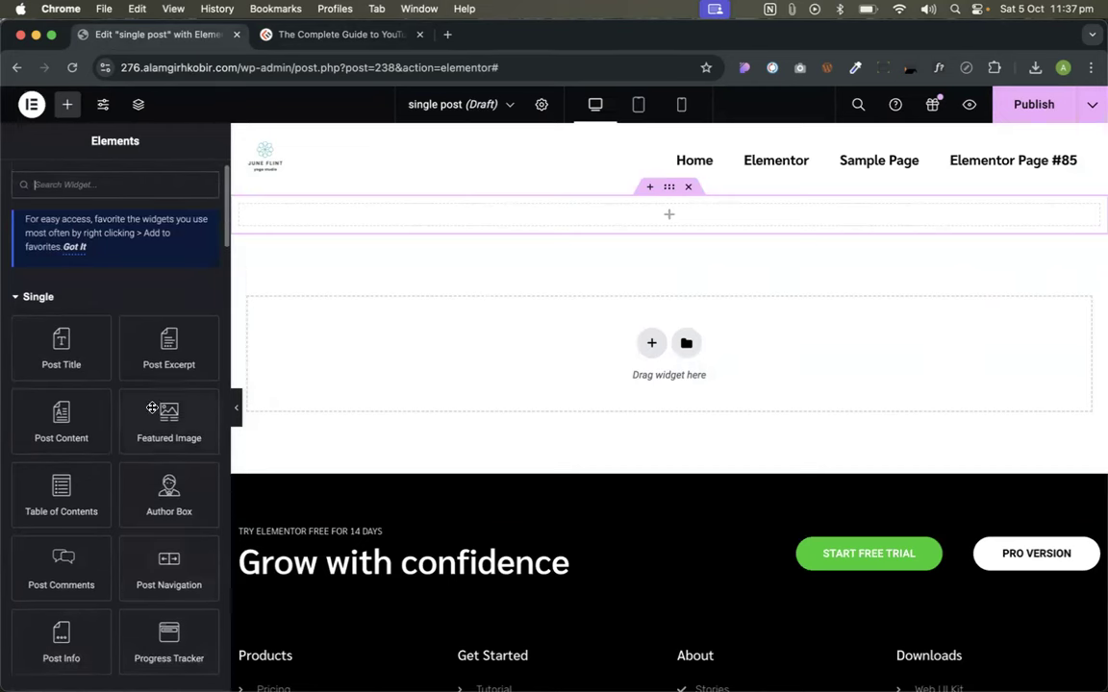
drag(165, 418, 634, 222)
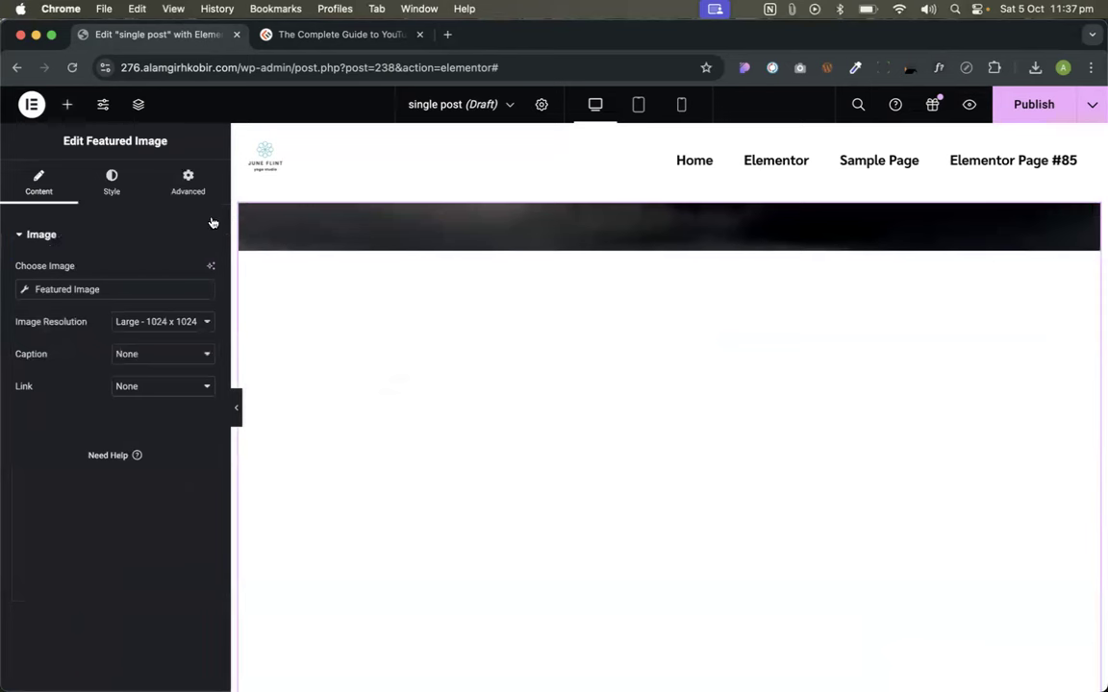
scroll(423, 309, down, 5)
scroll(423, 309, up, 5)
scroll(420, 309, down, 5)
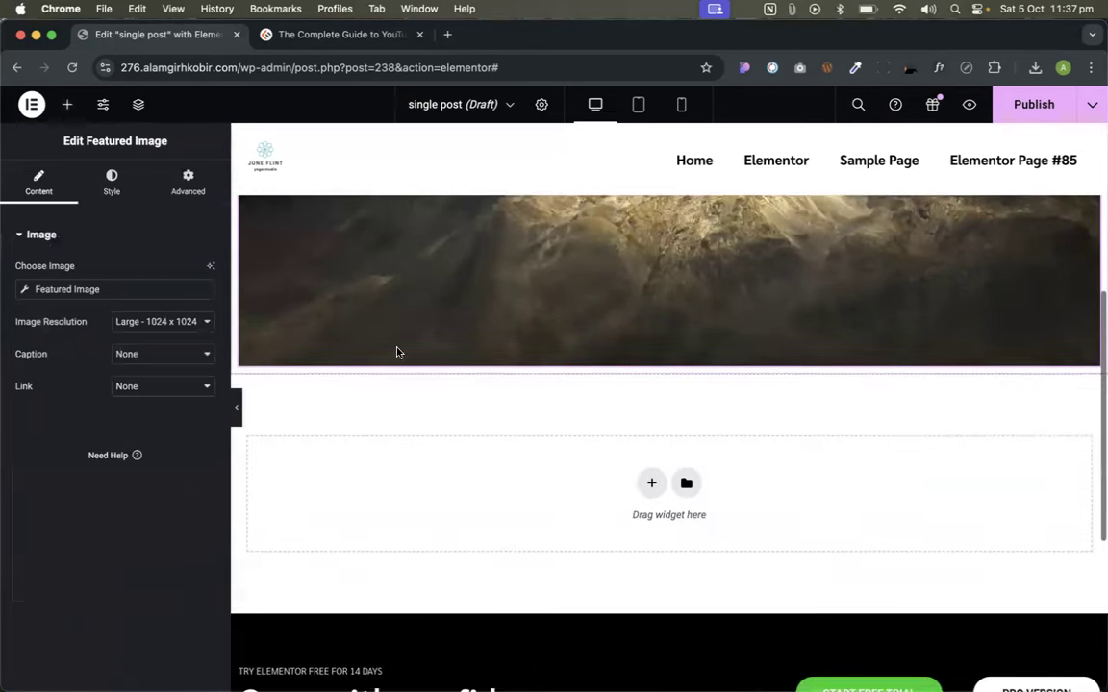
scroll(597, 297, up, 5)
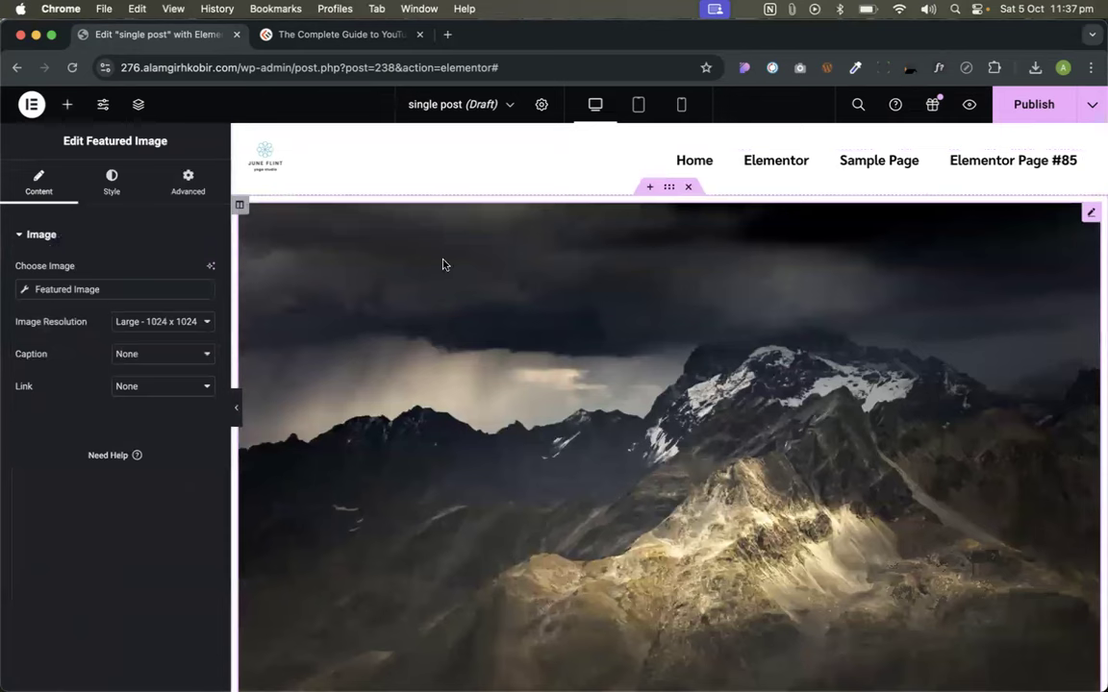
- Add a Post Info widget directly below the featured image and remove its Comments item
scroll(552, 420, down, 5)
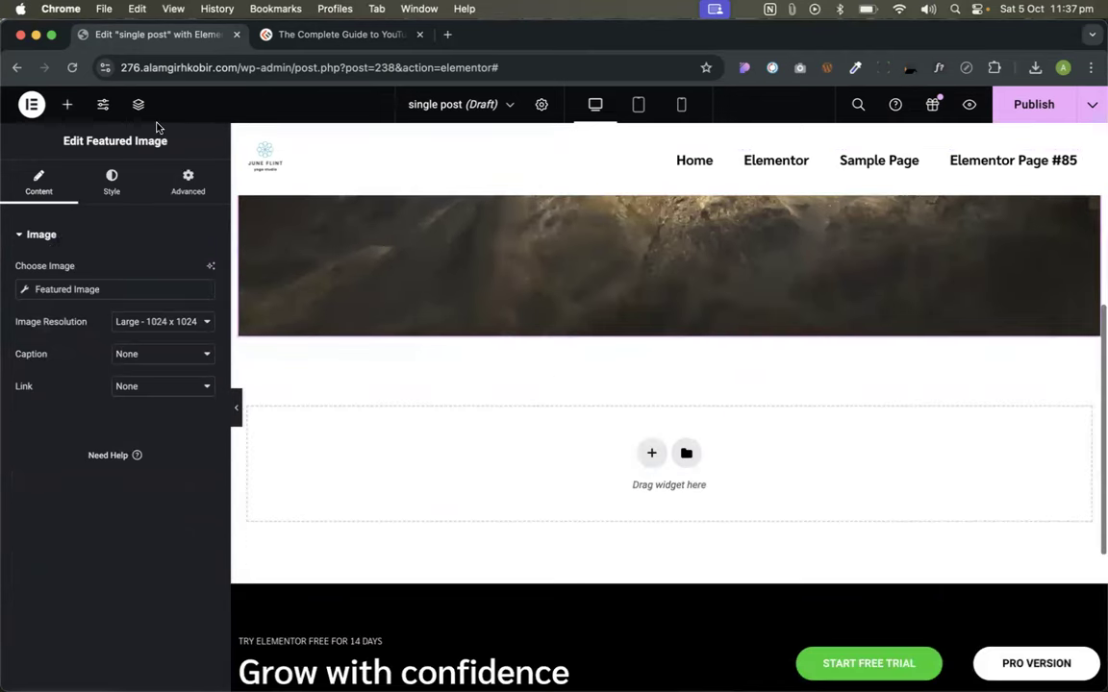
click(68, 106)
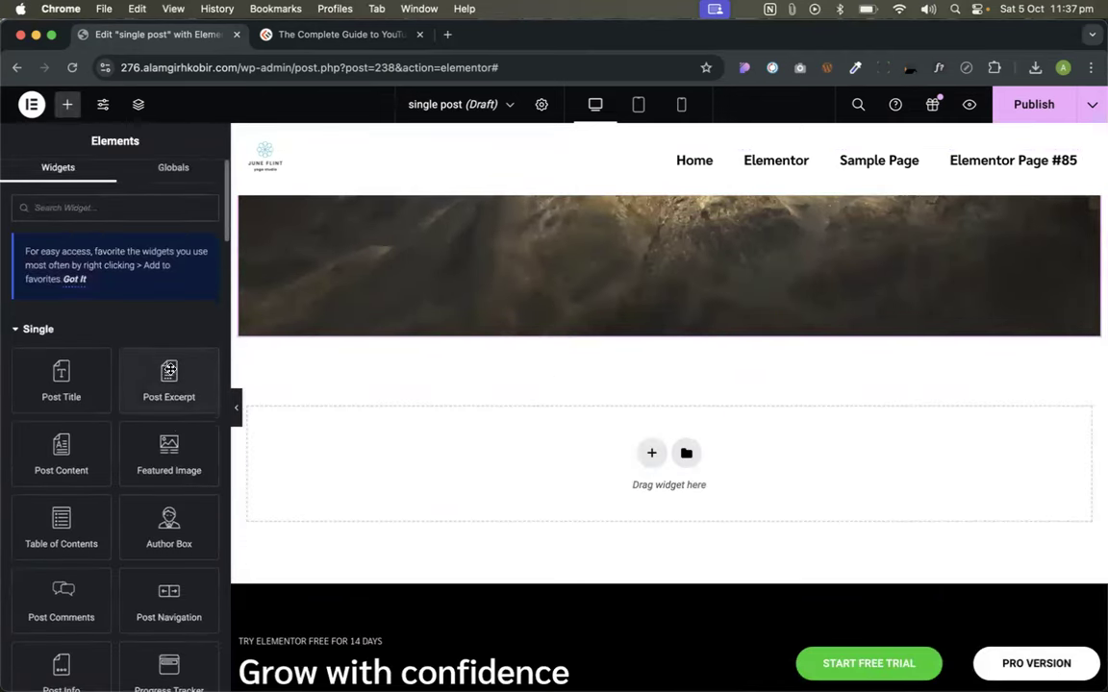
scroll(149, 375, down, 2)
scroll(104, 375, down, 2)
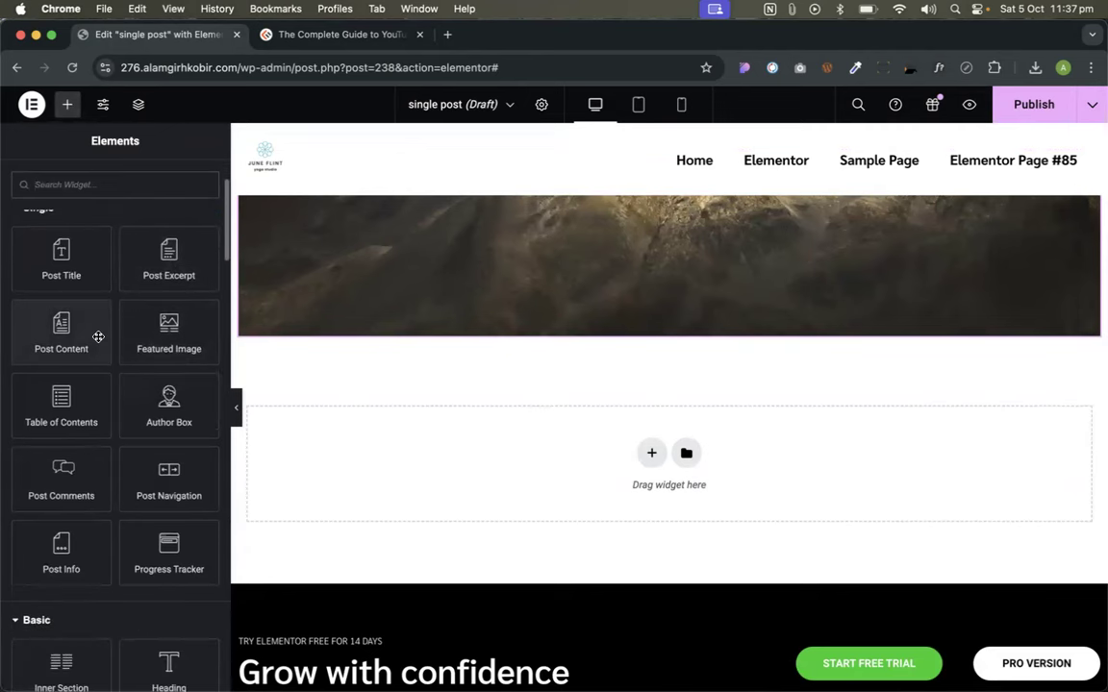
drag(61, 544, 616, 329)
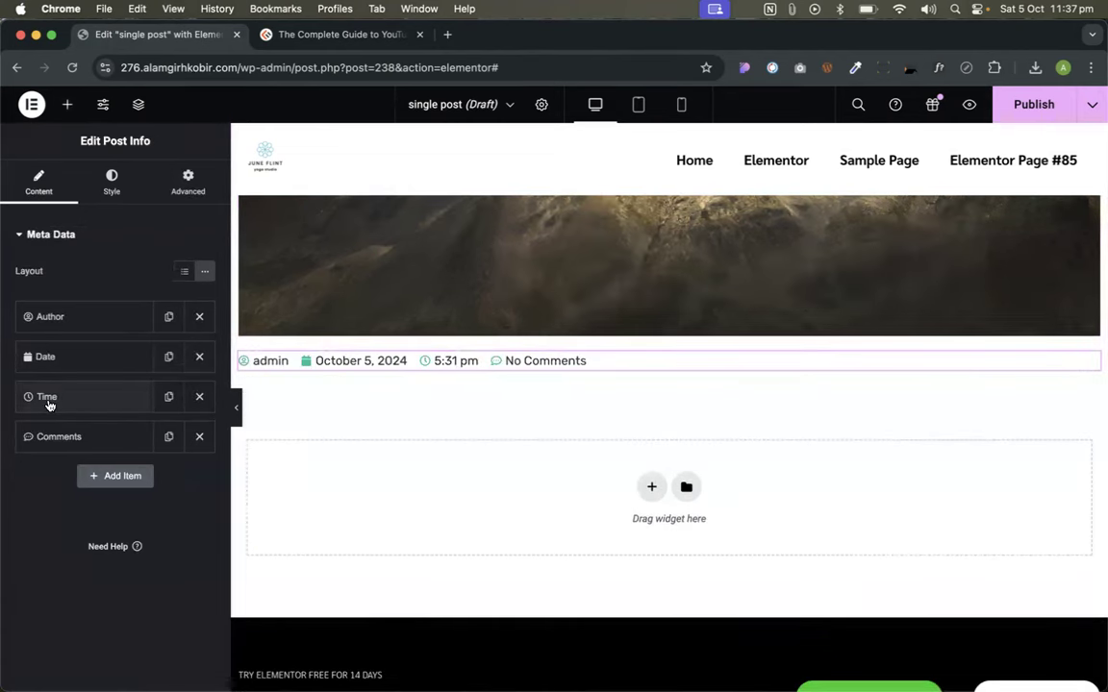
click(200, 437)
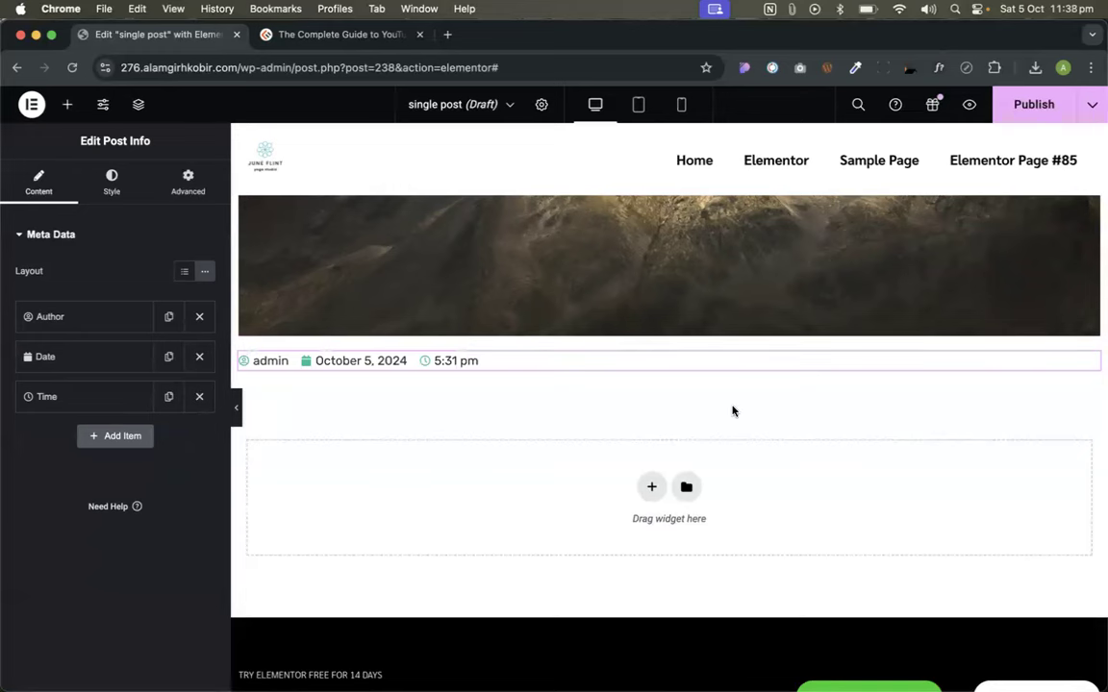
- Keep the post info items in the Inline layout and set their alignment to Center
click(182, 272)
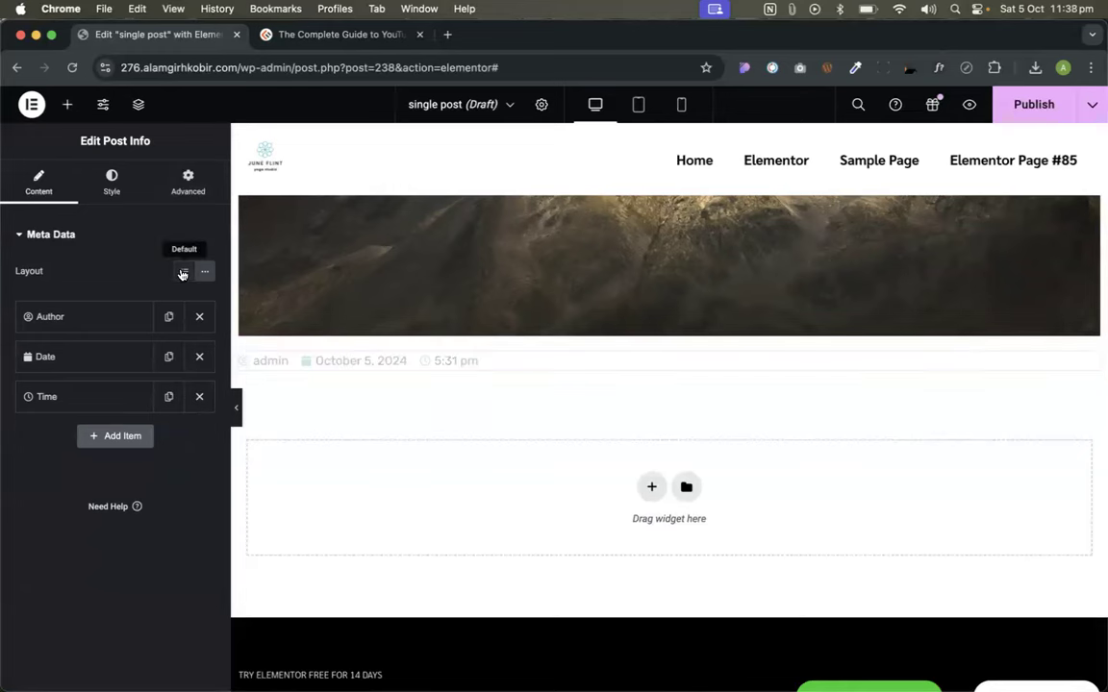
click(206, 272)
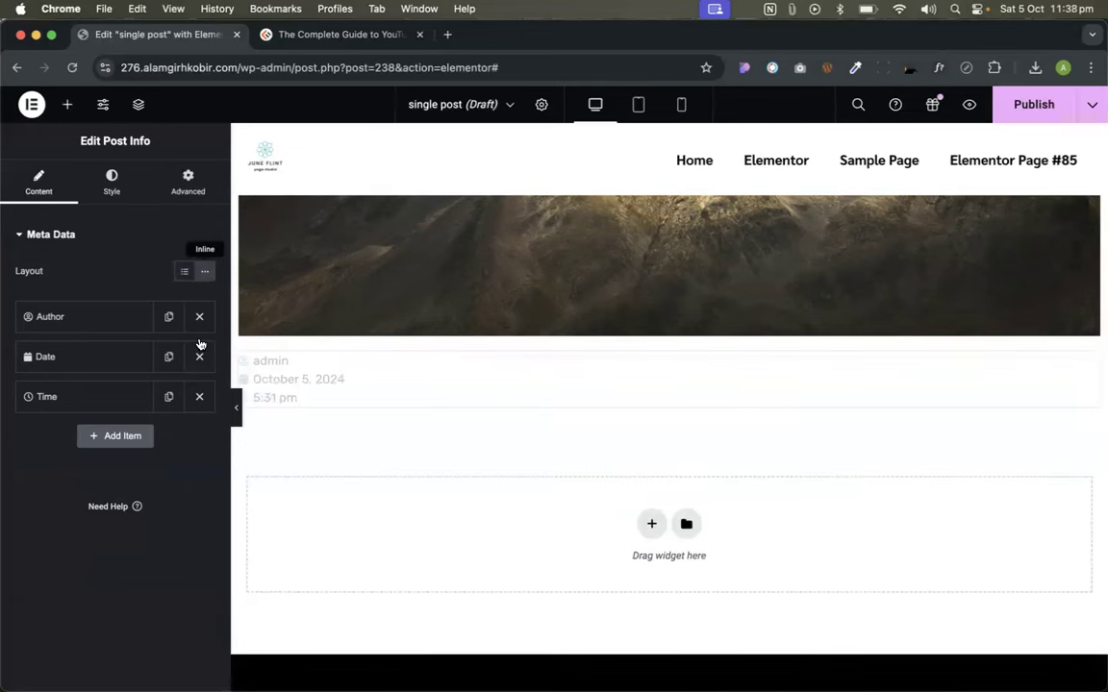
click(113, 192)
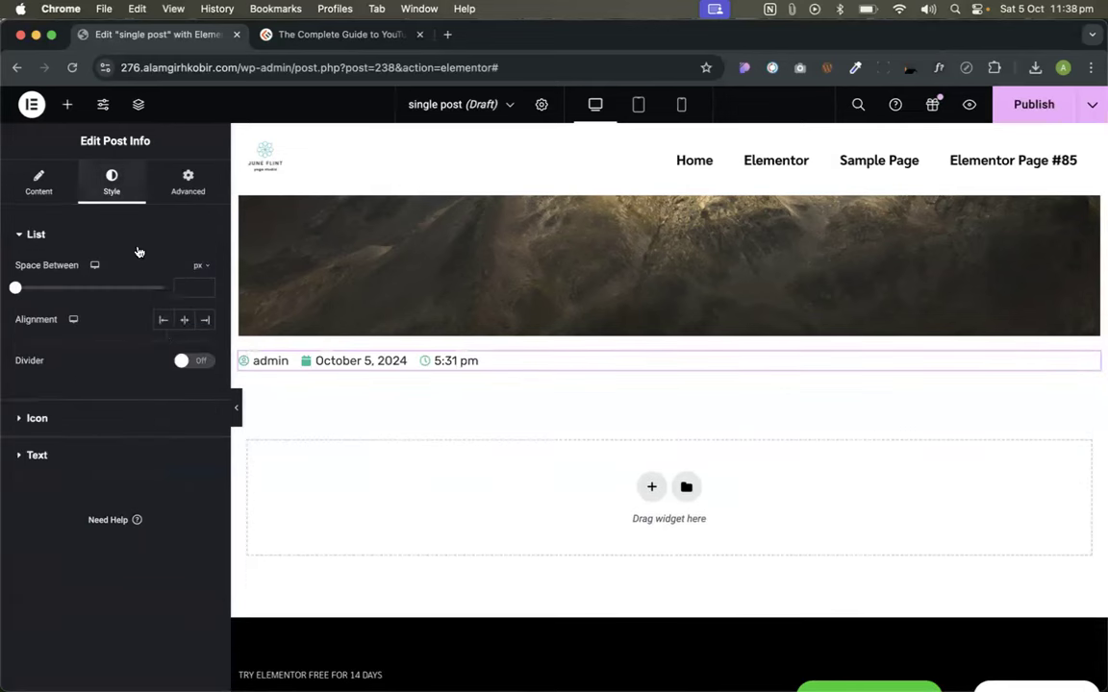
click(185, 323)
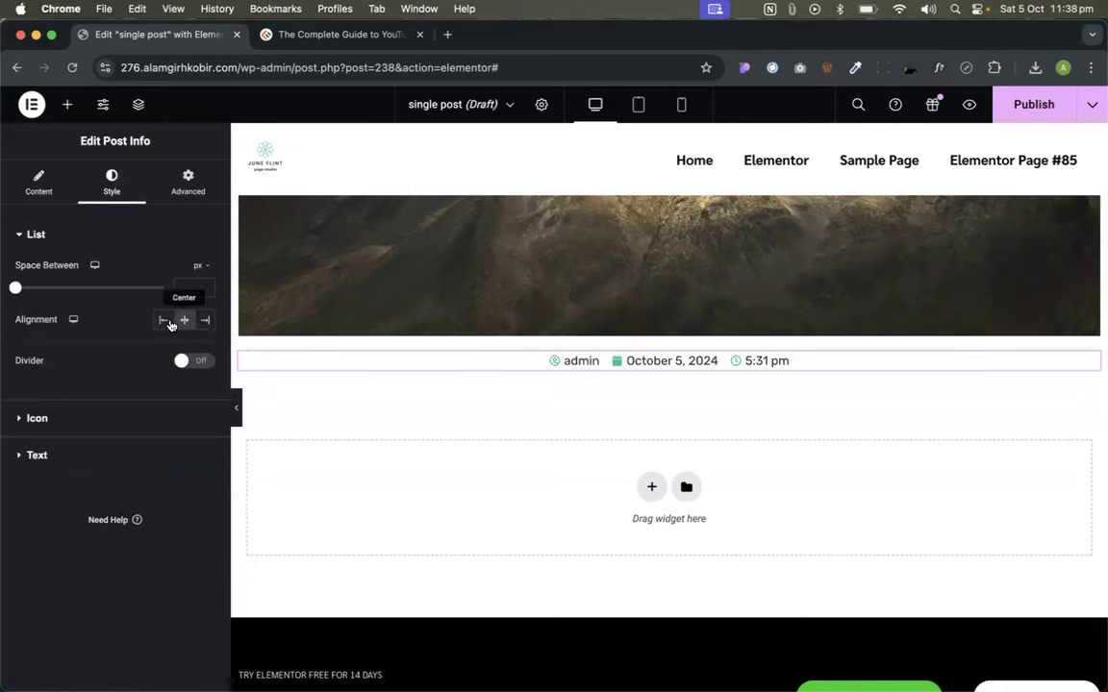
- Add a Post Title widget below the post info line
click(67, 104)
drag(25, 381, 580, 375)
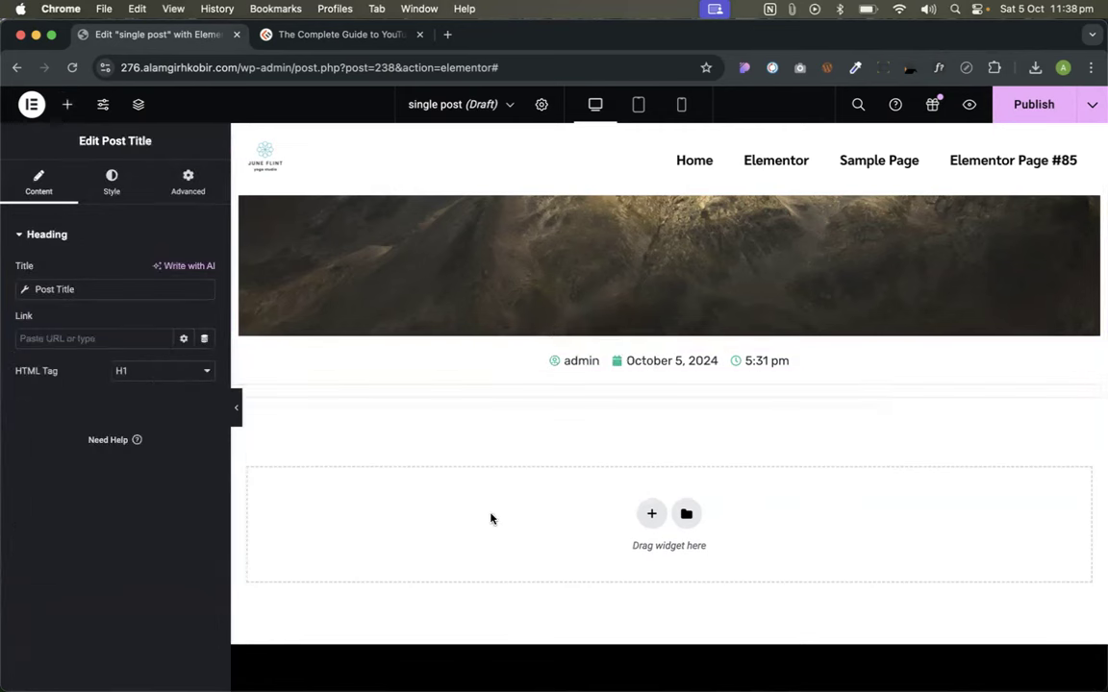
scroll(479, 492, down, 1)
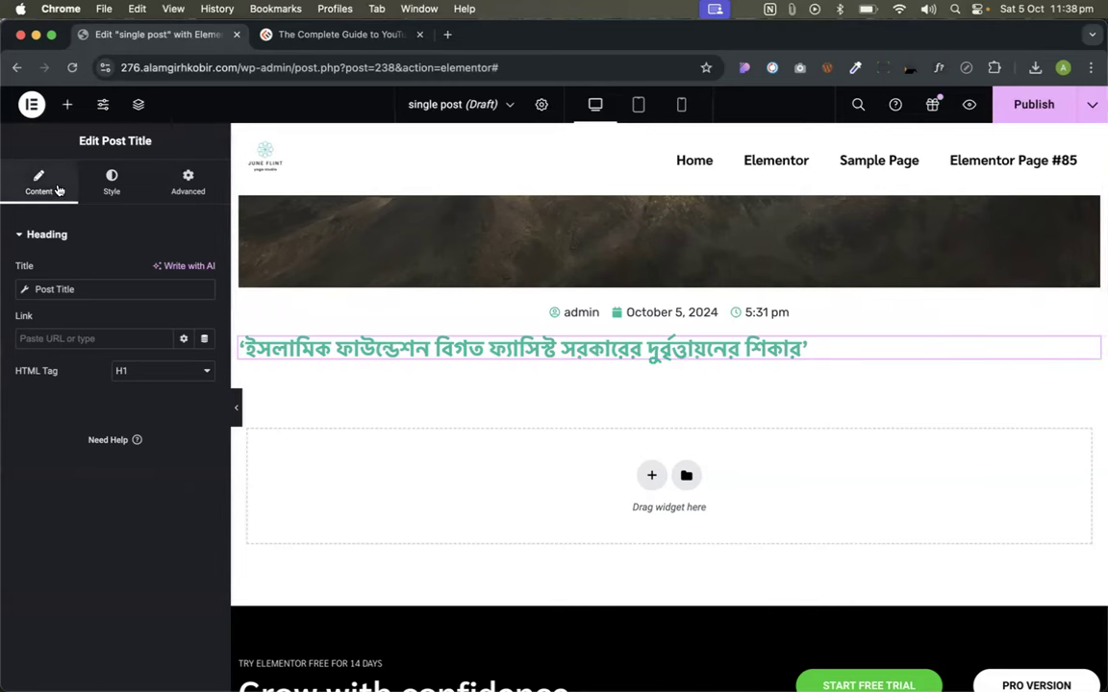
- Review the template's featured image, post info line and title, along with the widgets available for single posts
scroll(730, 384, up, 4)
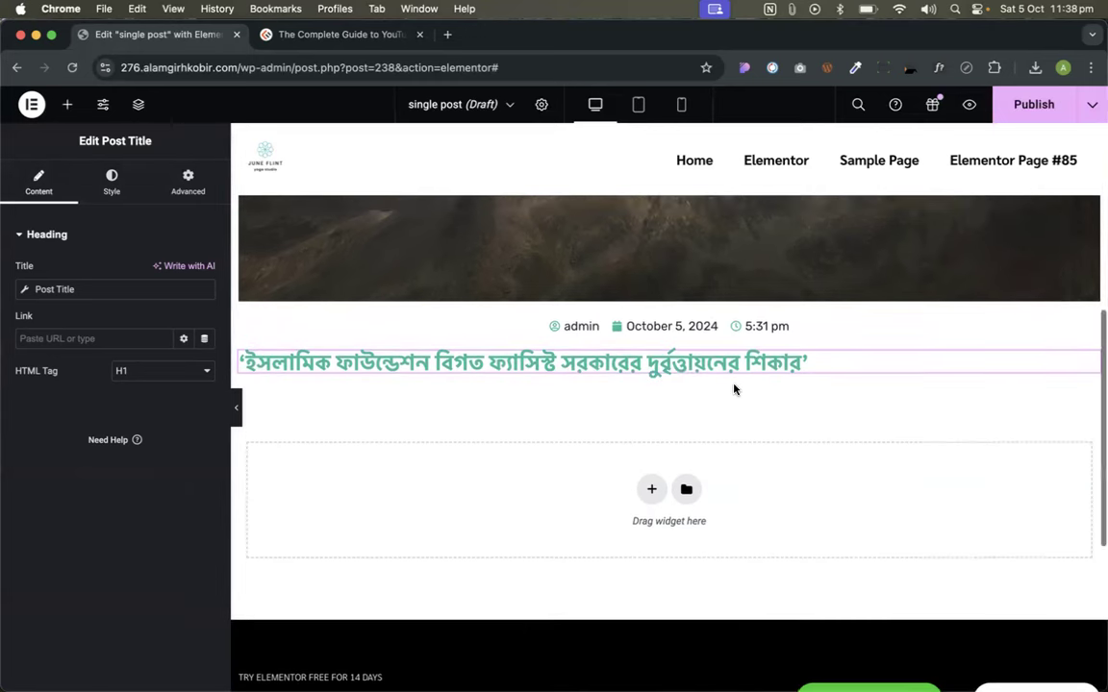
scroll(760, 366, down, 5)
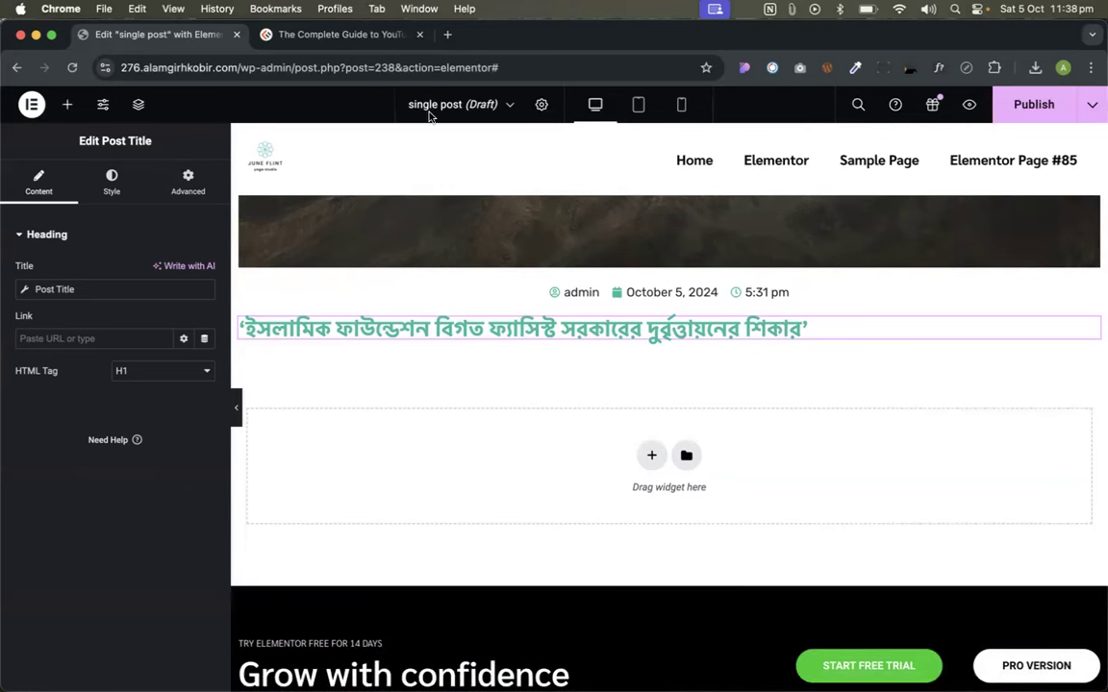
scroll(544, 376, up, 2)
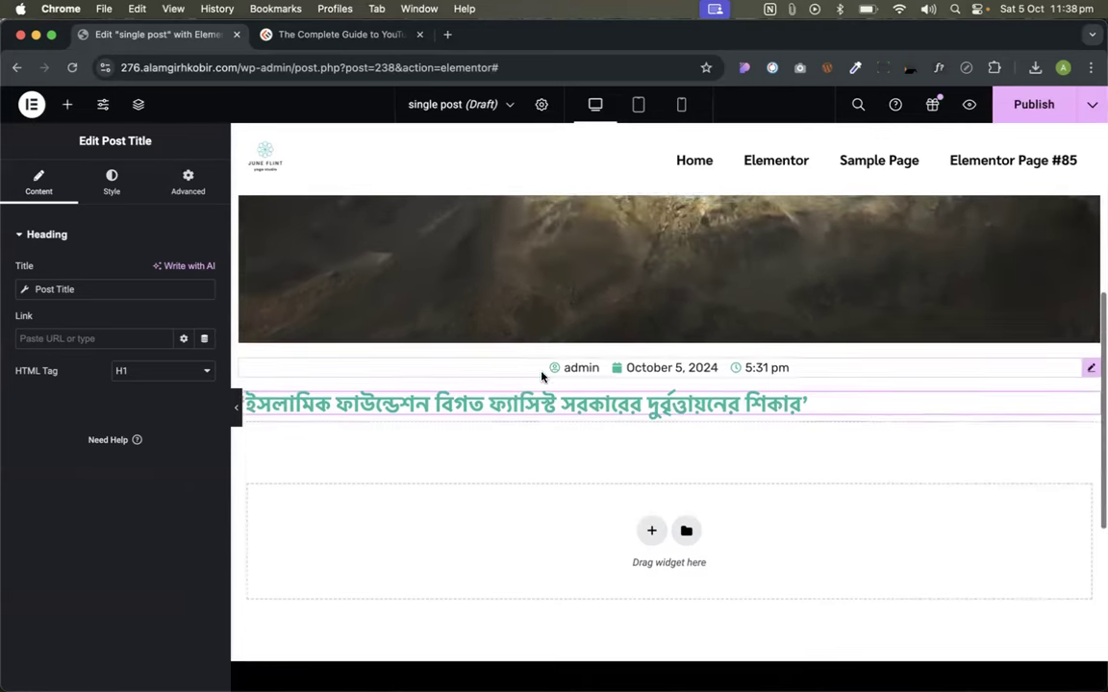
scroll(546, 396, down, 5)
scroll(544, 408, up, 5)
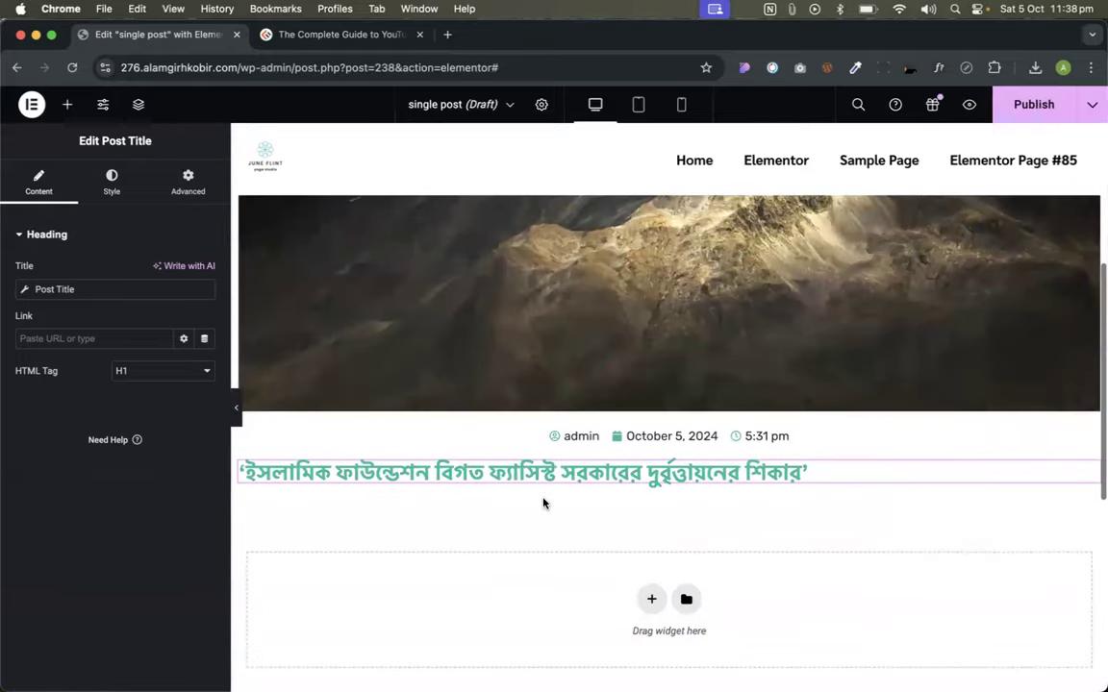
scroll(541, 509, down, 2)
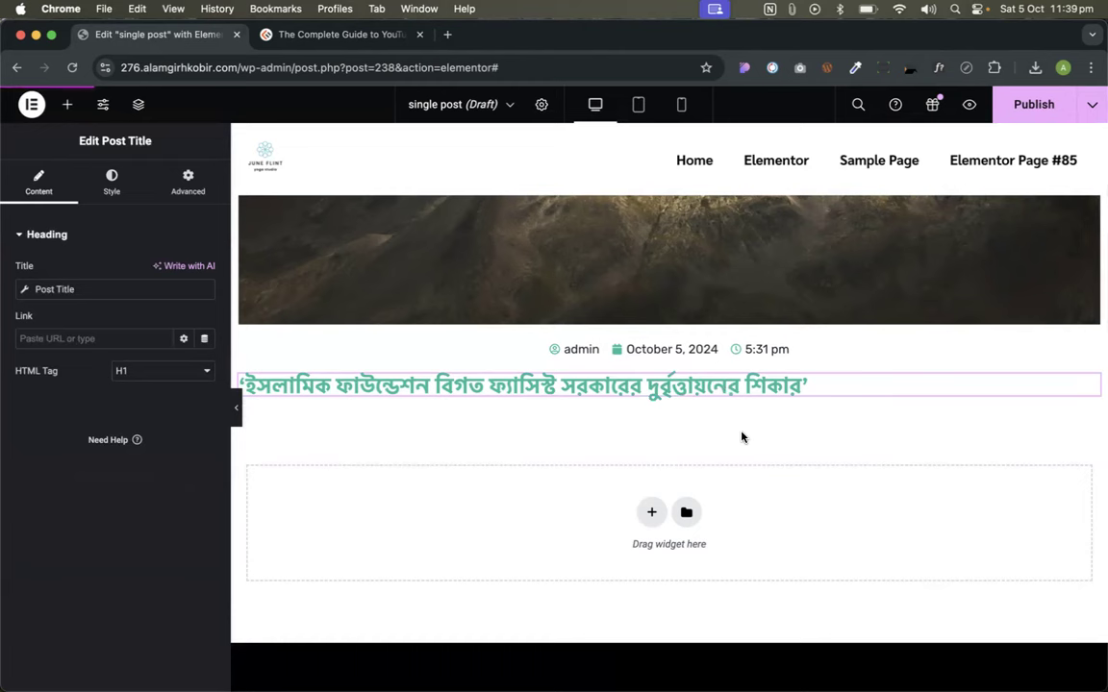
scroll(625, 322, down, 1)
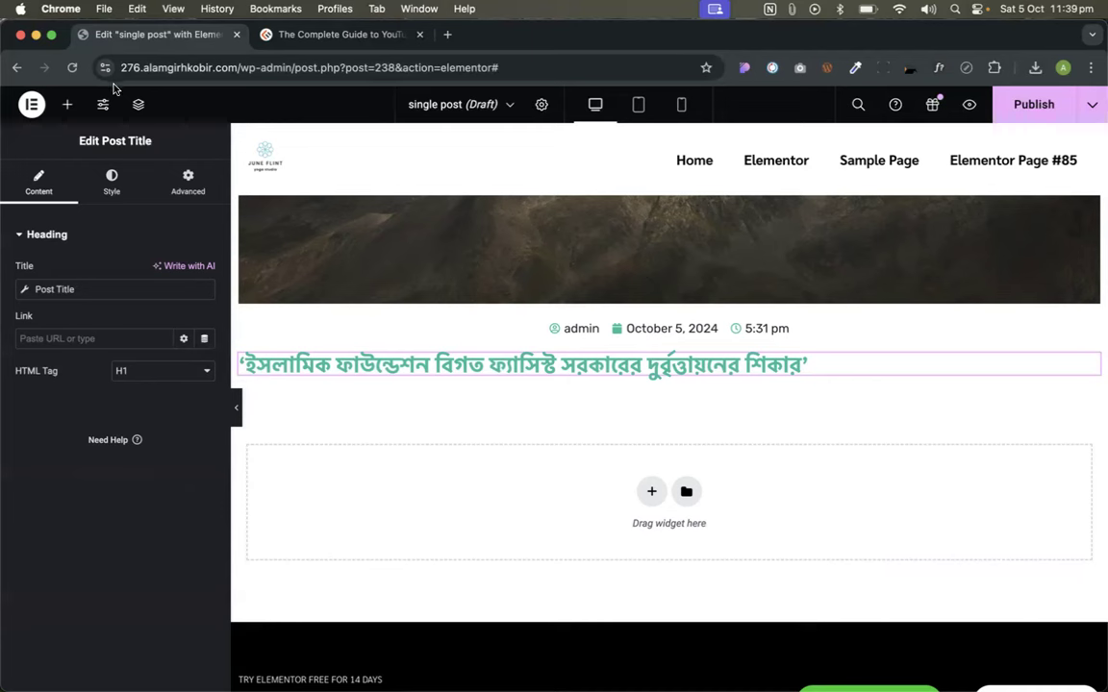
click(68, 106)
scroll(113, 317, down, 2)
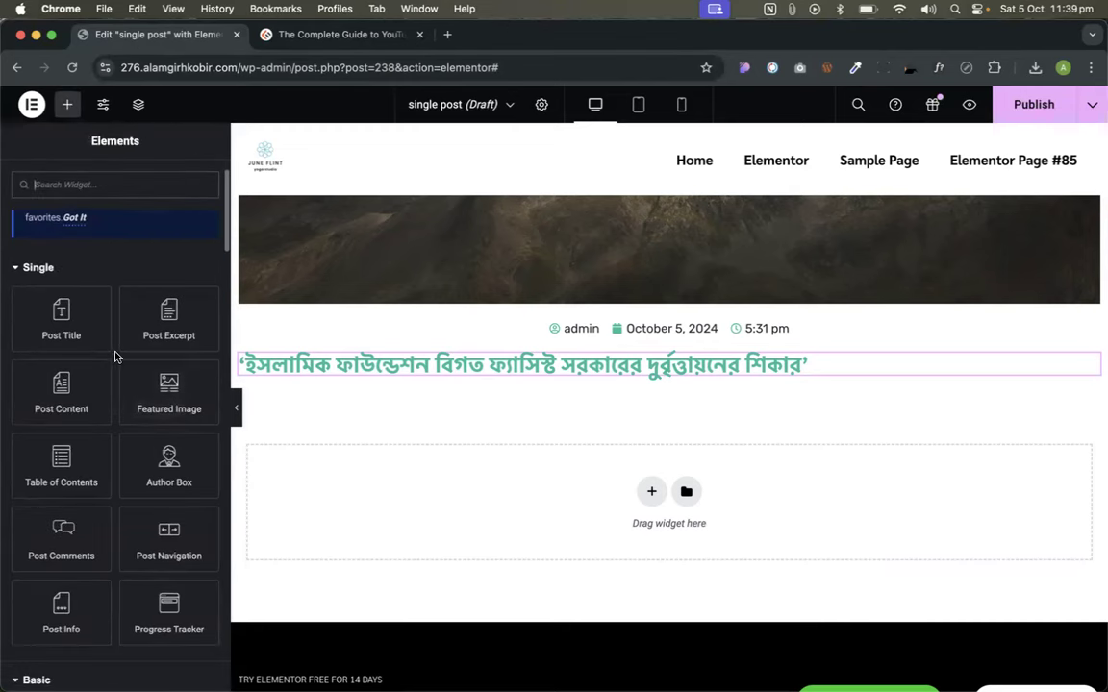
scroll(113, 359, down, 2)
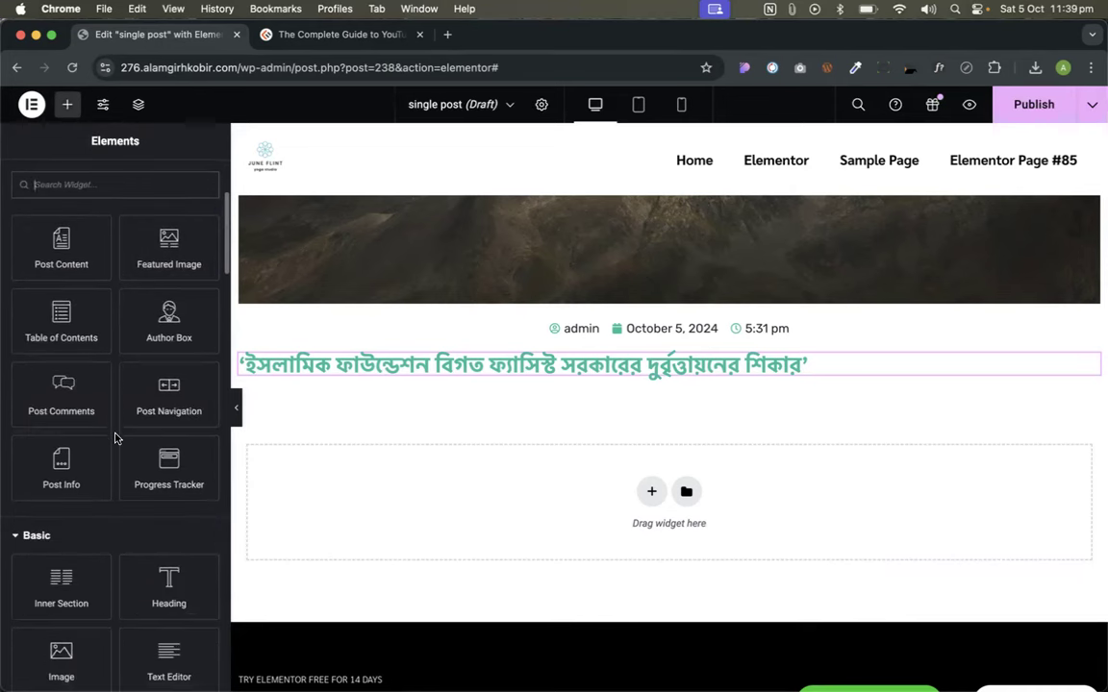
scroll(114, 434, up, 4)
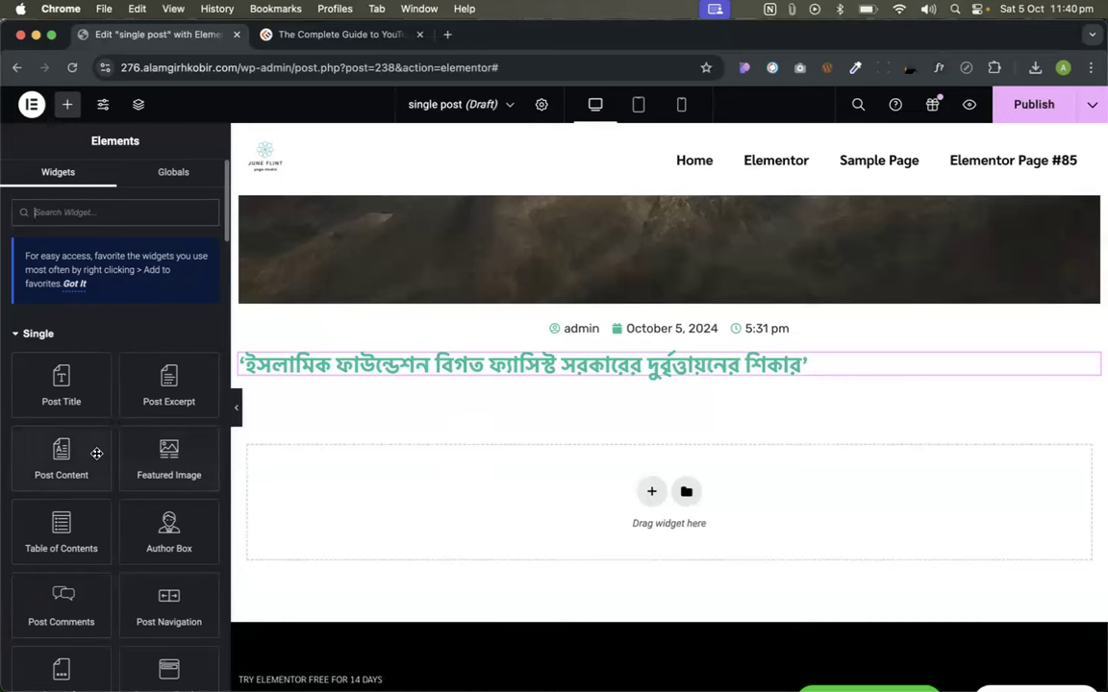
scroll(111, 433, down, 2)
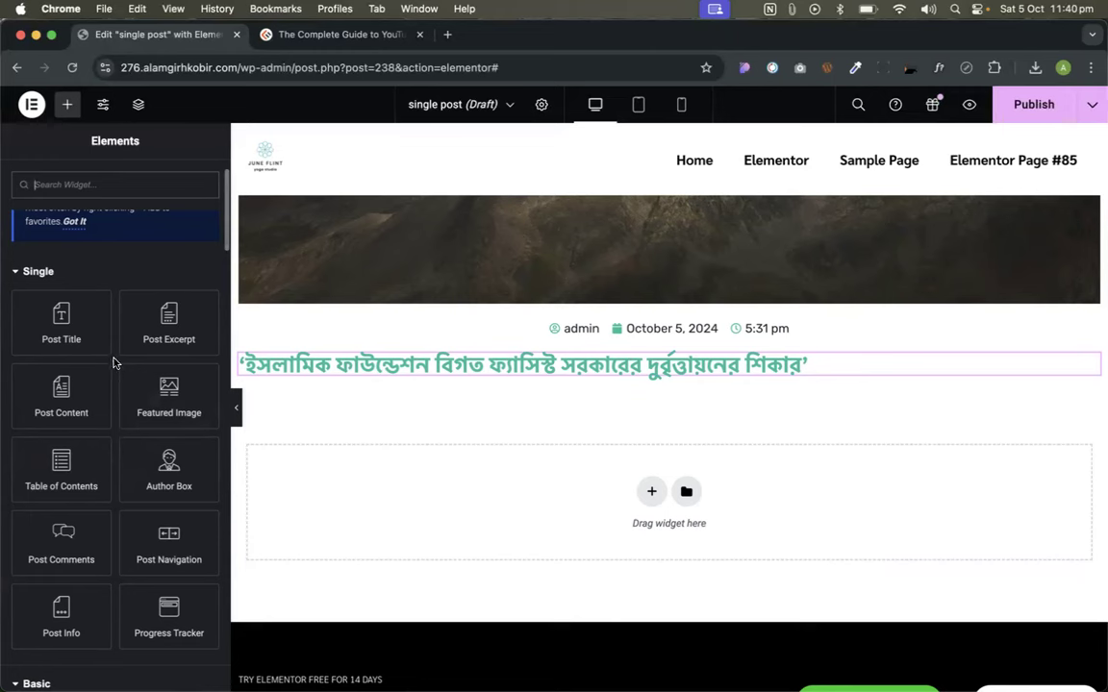
scroll(626, 452, down, 1)
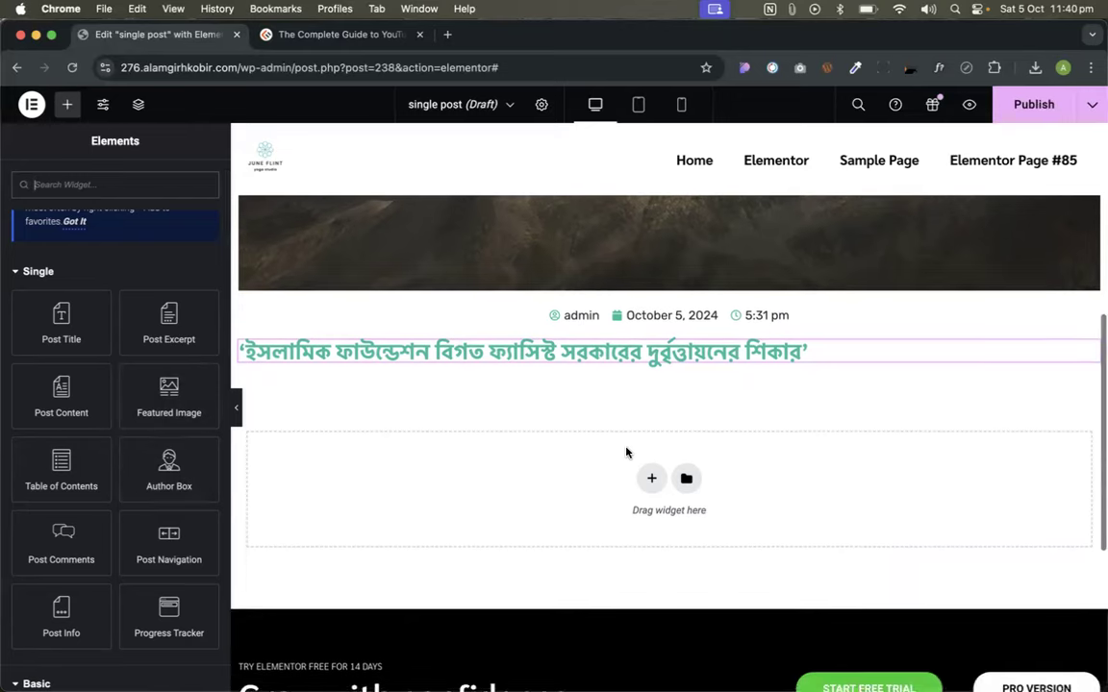
scroll(626, 452, down, 1)
scroll(626, 452, up, 5)
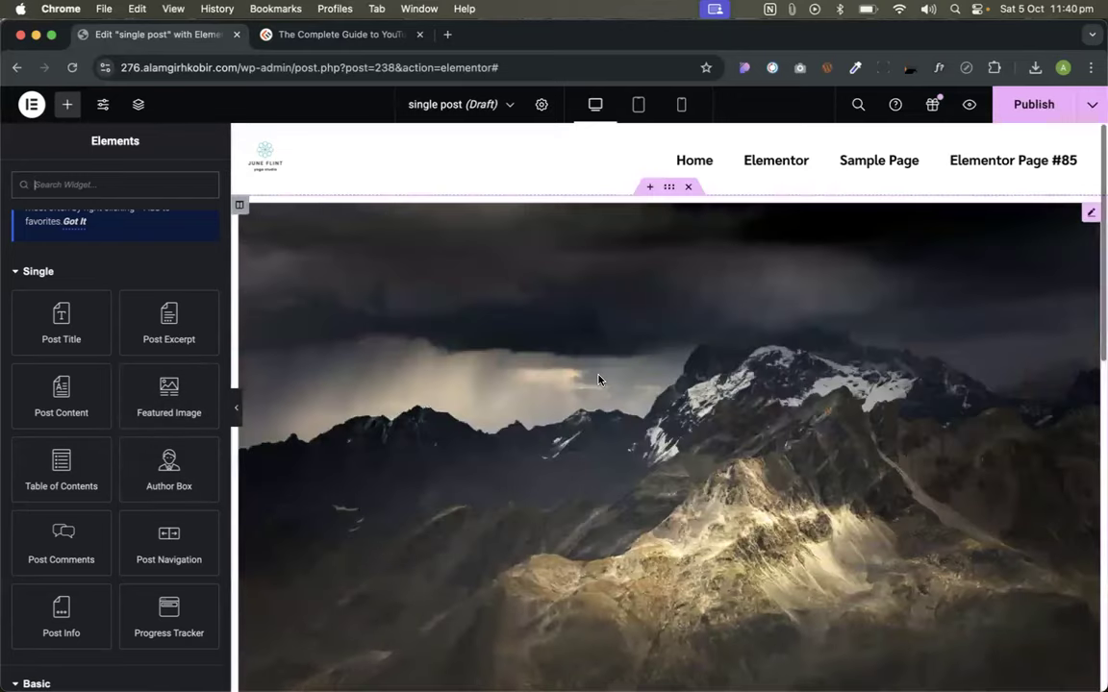
scroll(599, 380, down, 5)
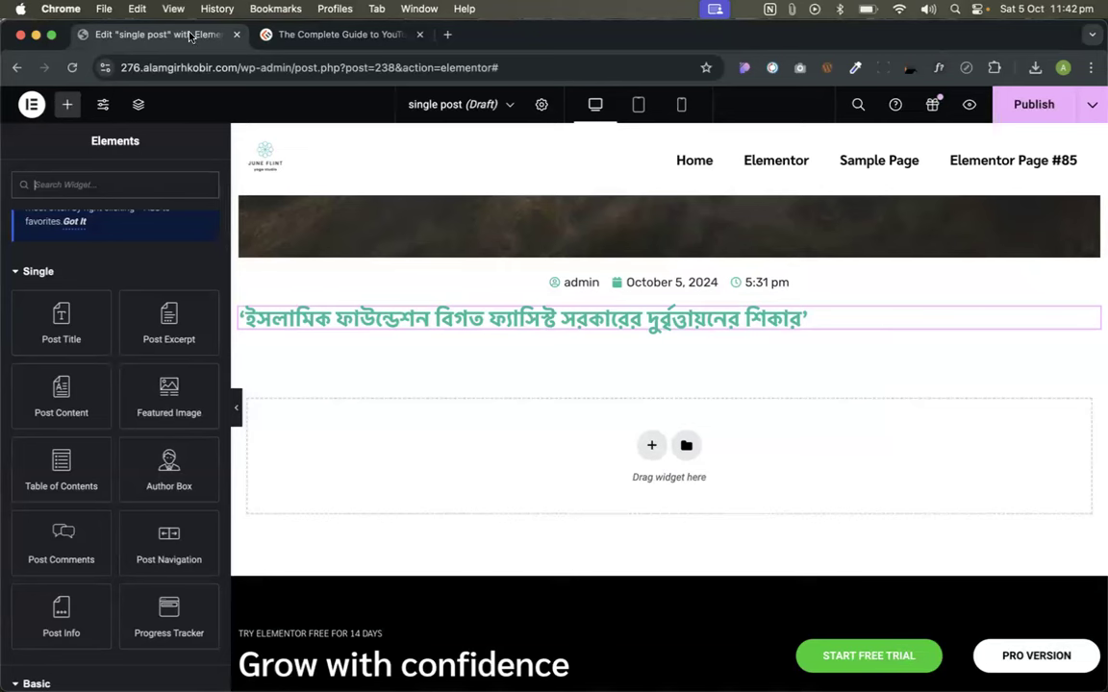
- Switch to the Codemanbd browser tab and open its Elementor & Shopify course page
click(289, 34)
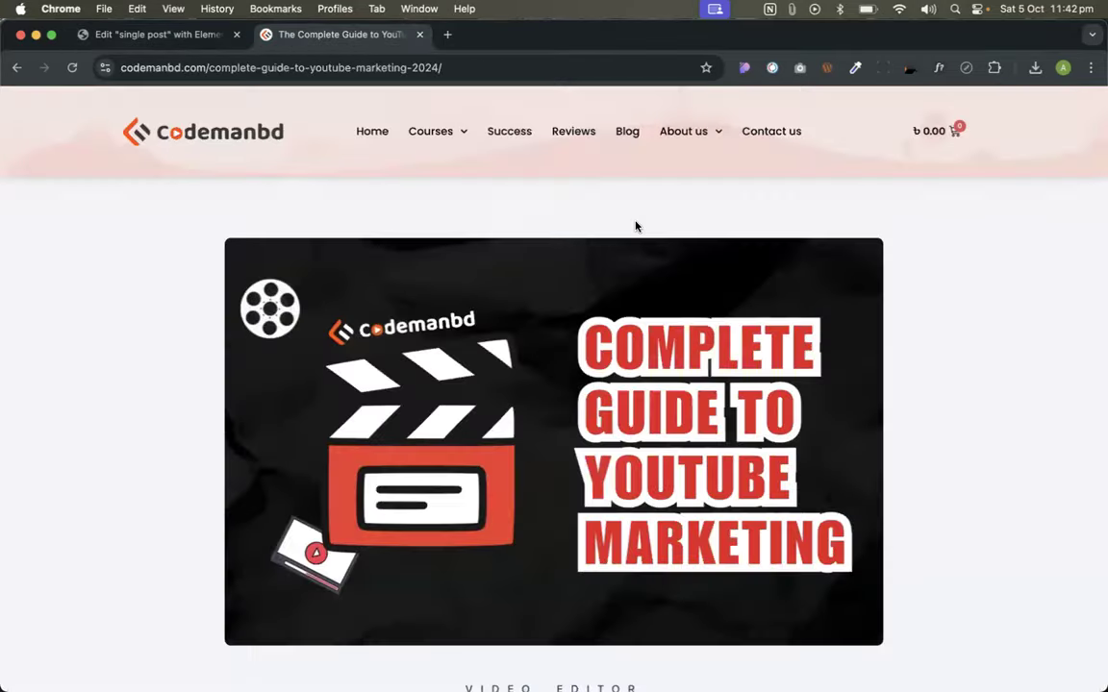
mouse_move(409, 125)
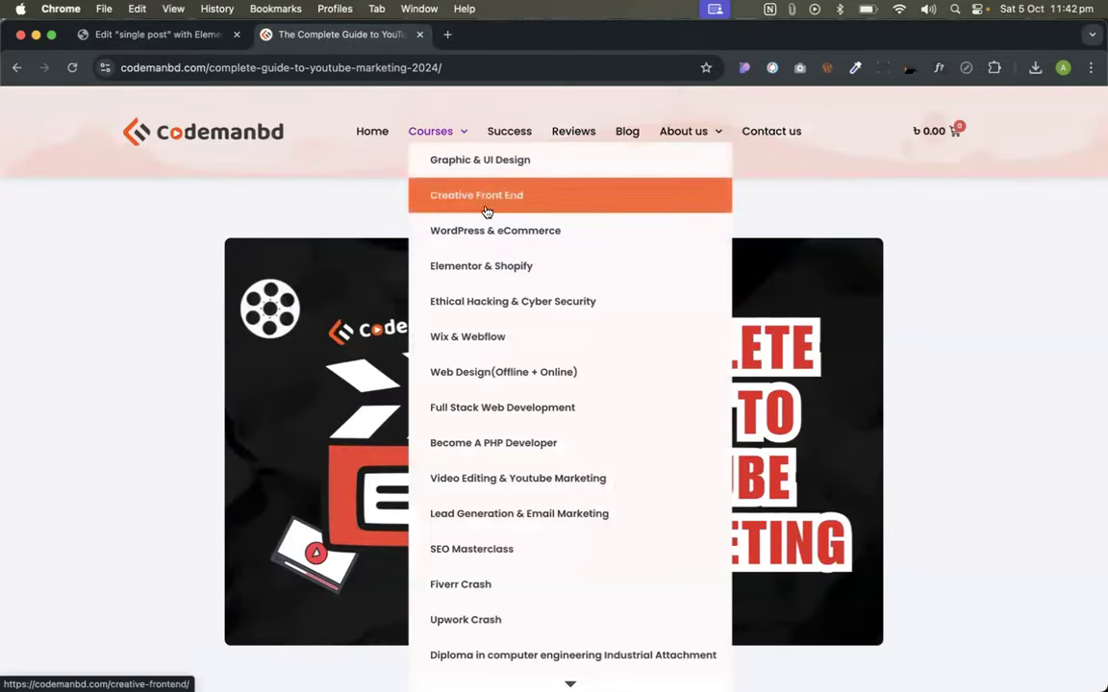
click(490, 273)
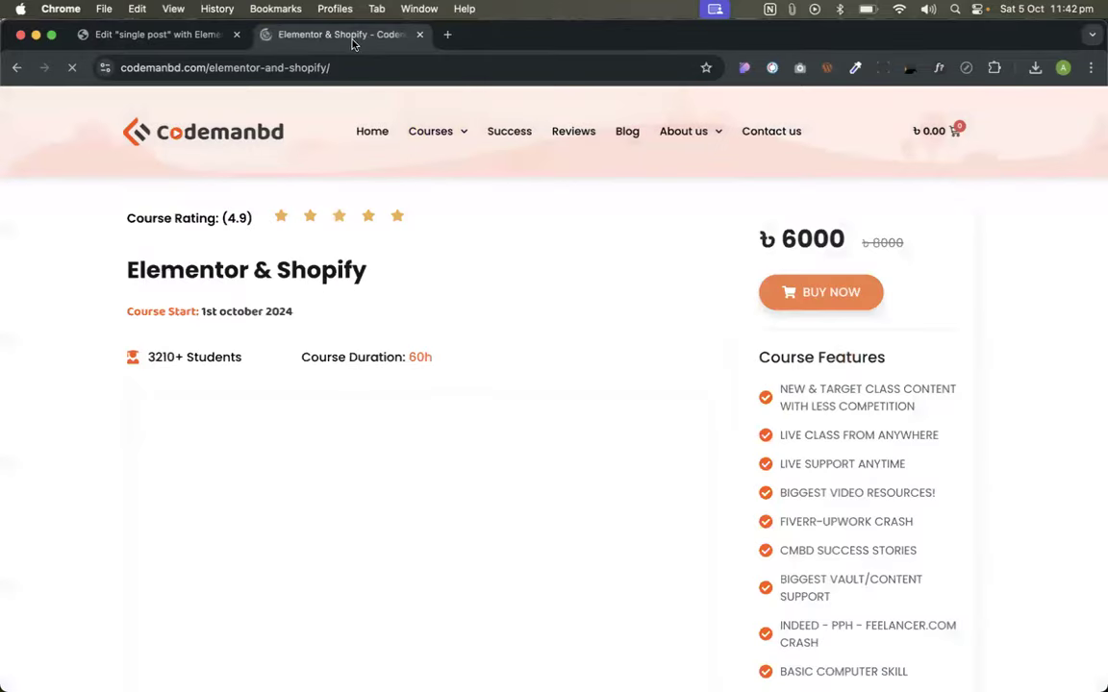
- Examine the curriculum topics listed for the Elementor & Shopify course
scroll(661, 388, down, 10)
scroll(660, 391, down, 15)
scroll(402, 324, down, 14)
scroll(421, 295, down, 5)
scroll(420, 294, up, 15)
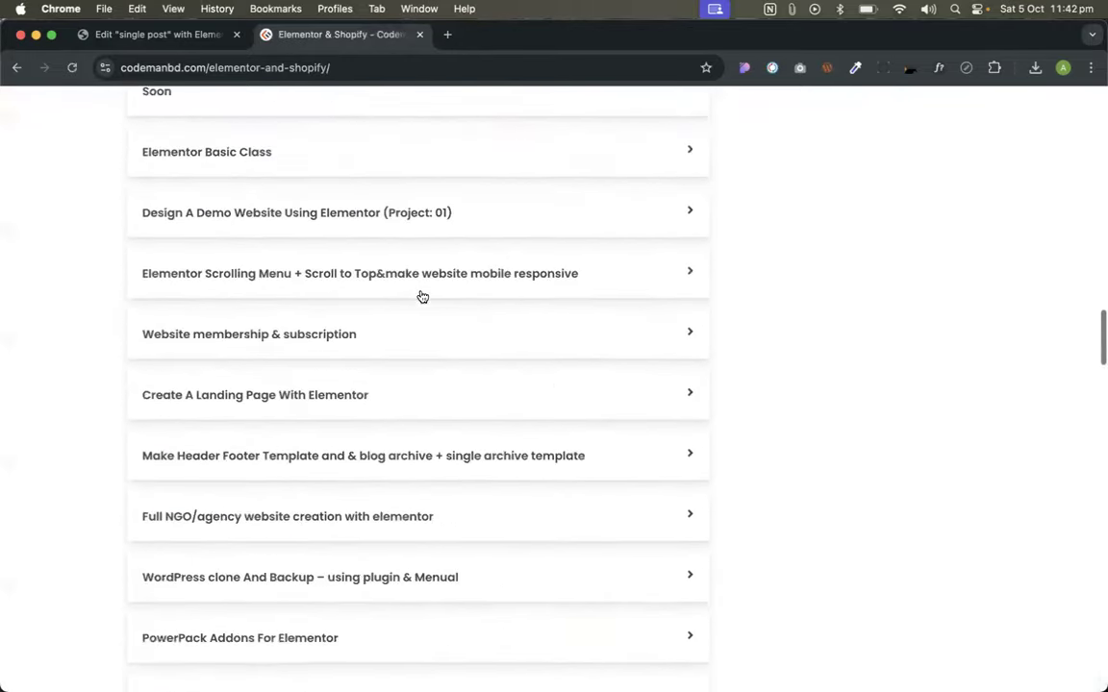
scroll(421, 297, up, 1)
scroll(141, 403, up, 5)
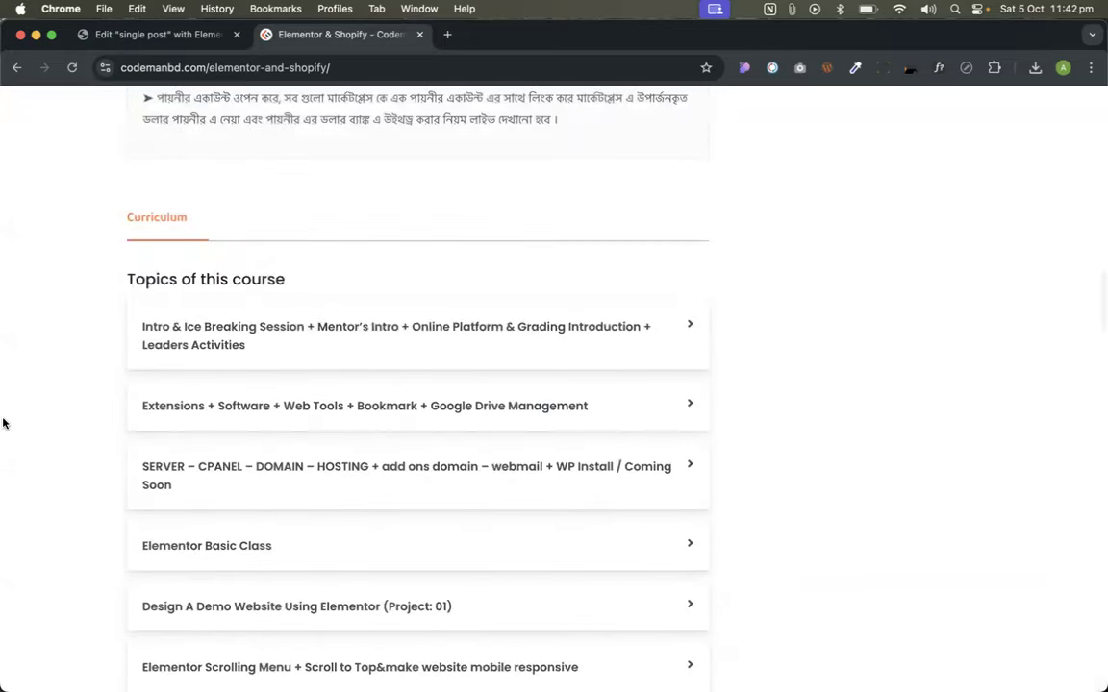
scroll(52, 424, down, 8)
scroll(89, 297, down, 2)
scroll(222, 274, down, 1)
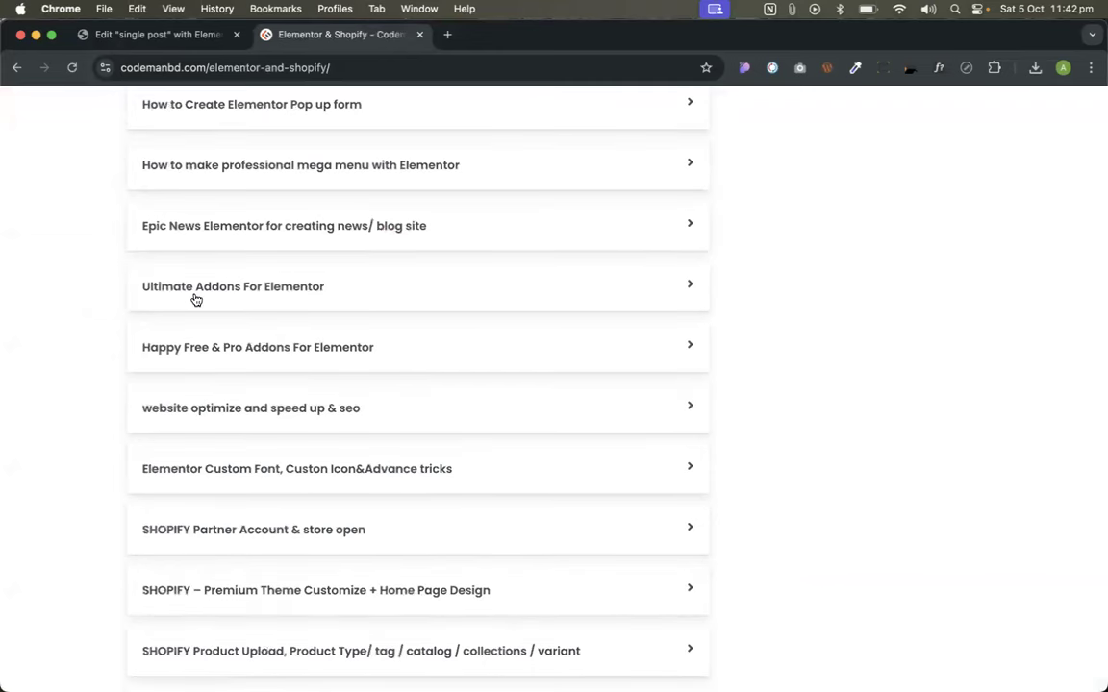
- Go back over the course page from the curriculum list up to the Upwork crash program section
scroll(196, 300, up, 3)
scroll(77, 338, up, 2)
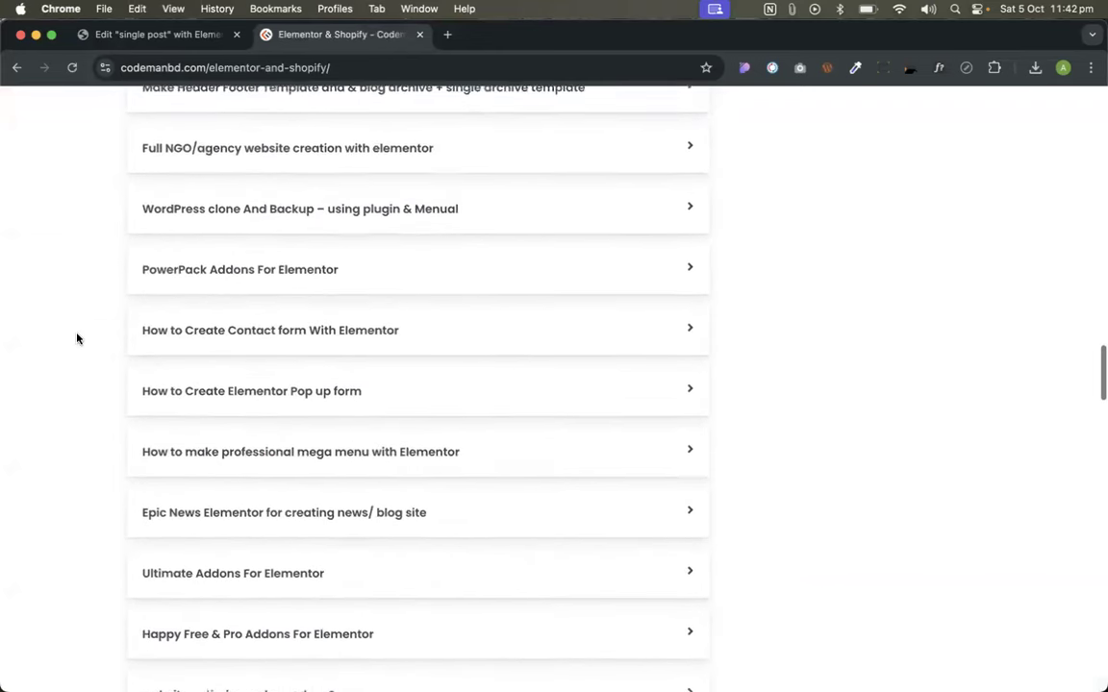
scroll(77, 338, up, 3)
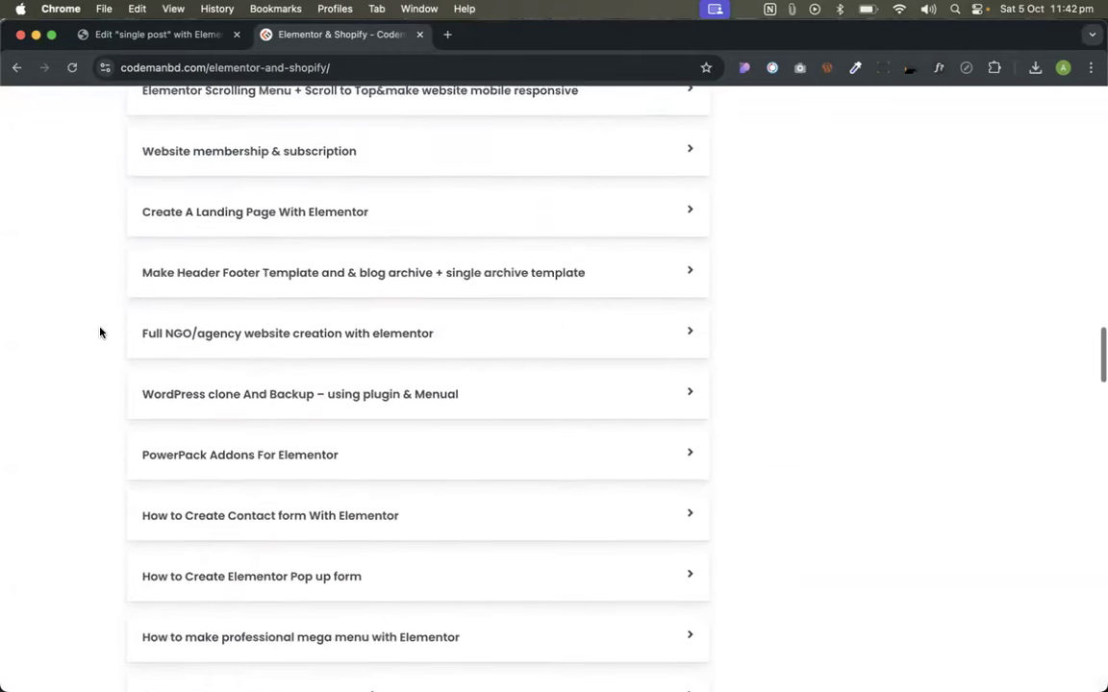
scroll(100, 332, up, 1)
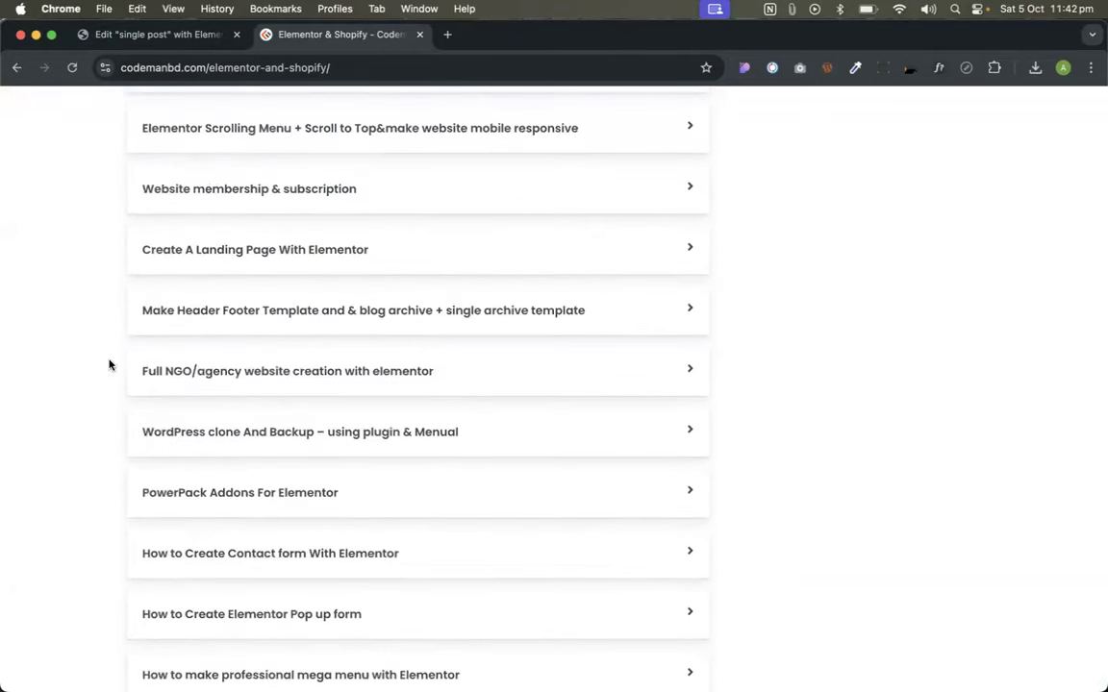
scroll(108, 365, up, 1)
scroll(109, 364, down, 3)
scroll(109, 364, up, 15)
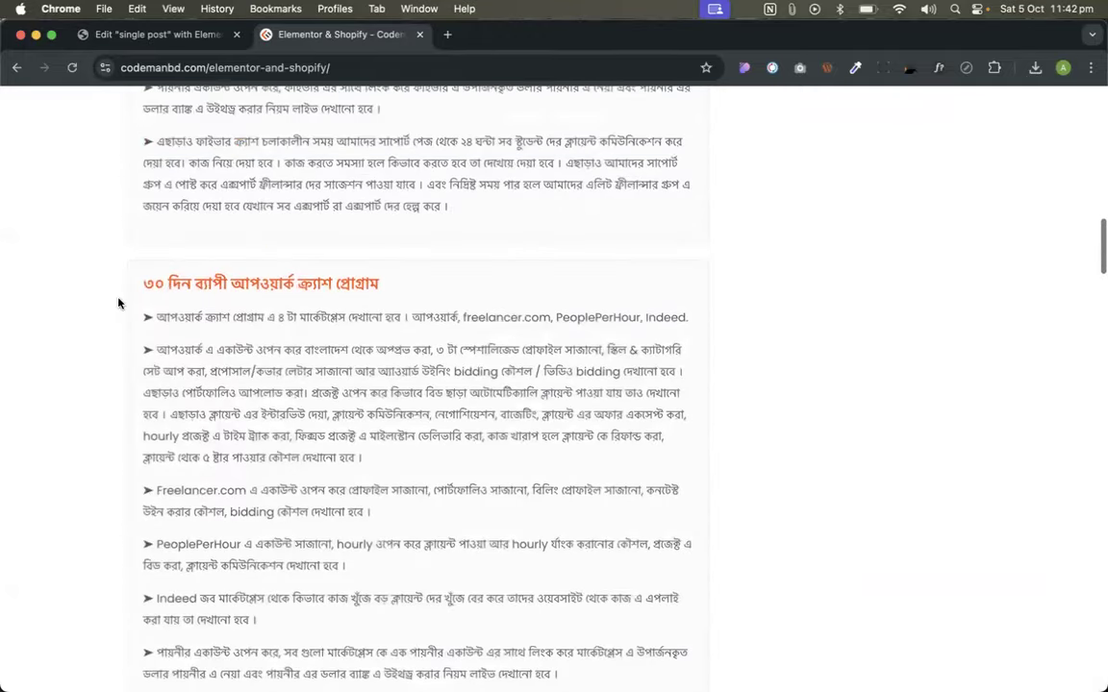
- Close the course page's tab and add a Post Content widget below the post title in the single post template
click(154, 34)
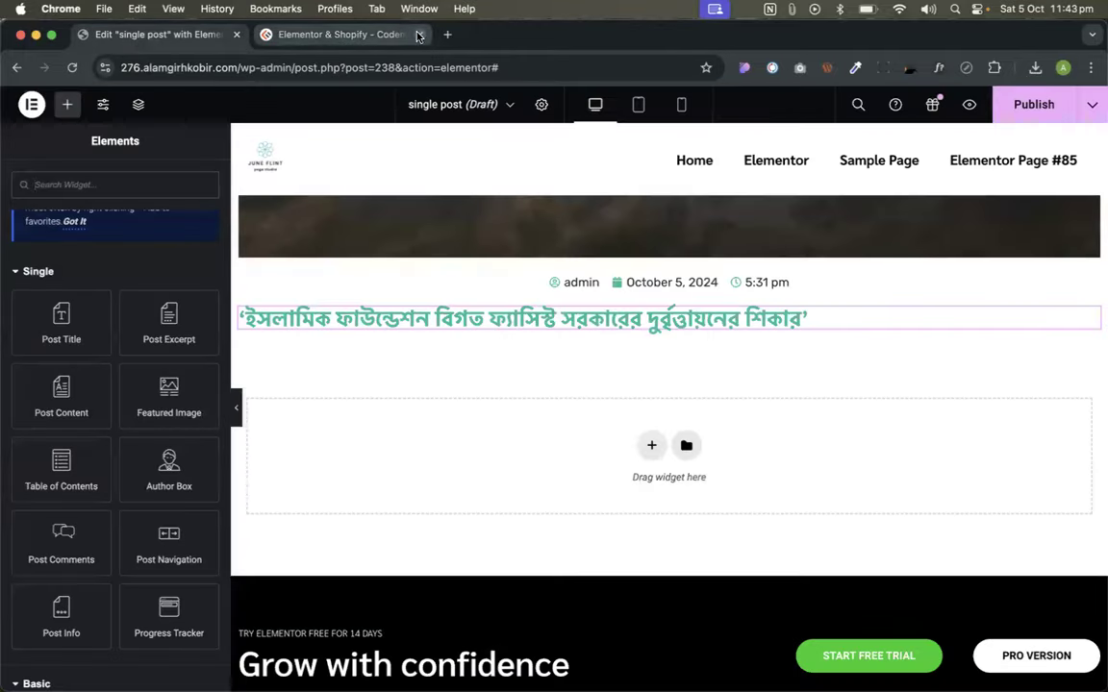
click(418, 35)
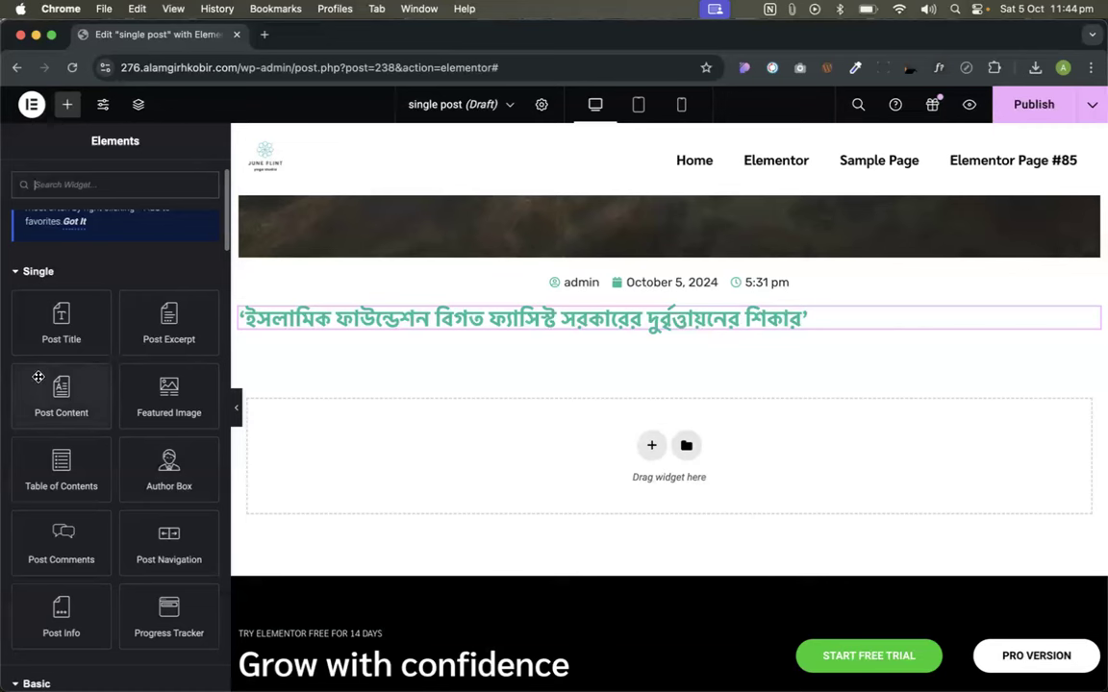
drag(82, 381, 539, 327)
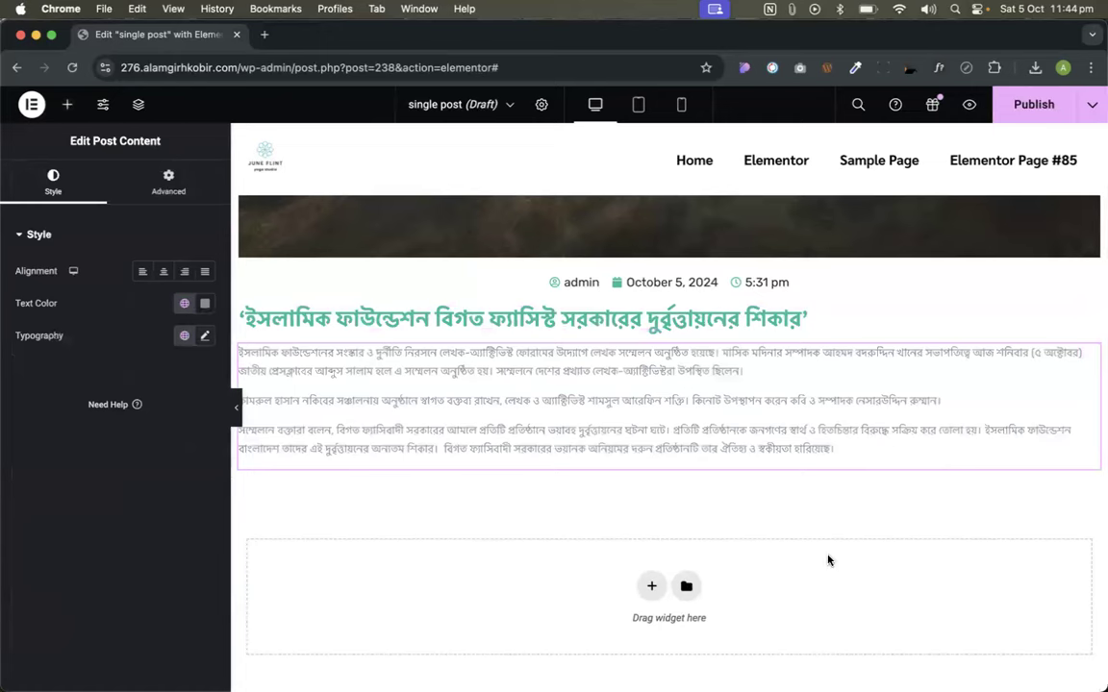
- Add a Post Comments widget below the post content and check the comment form in the layout
click(69, 105)
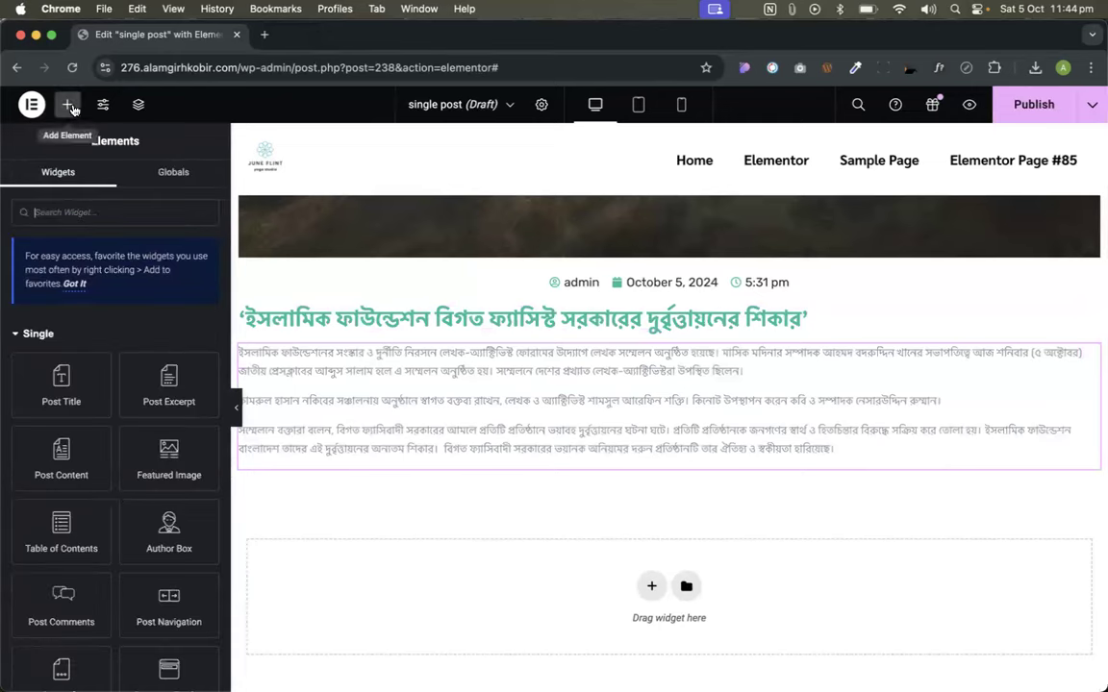
scroll(121, 501, down, 5)
scroll(121, 501, up, 1)
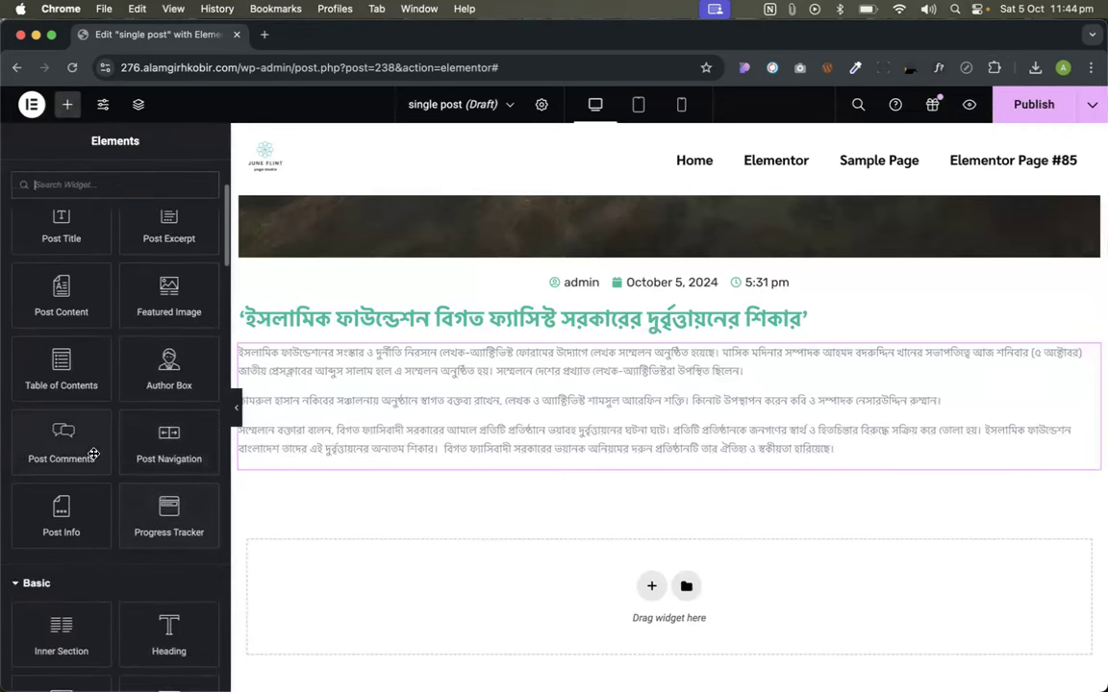
drag(58, 441, 596, 468)
scroll(629, 447, down, 8)
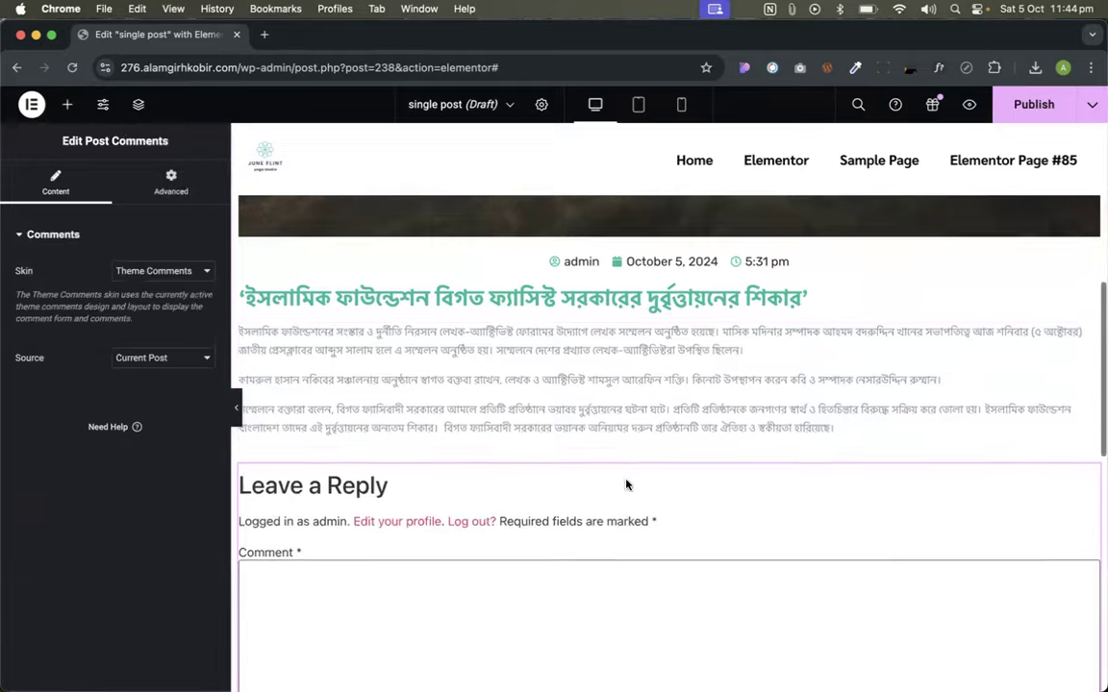
scroll(509, 526, up, 5)
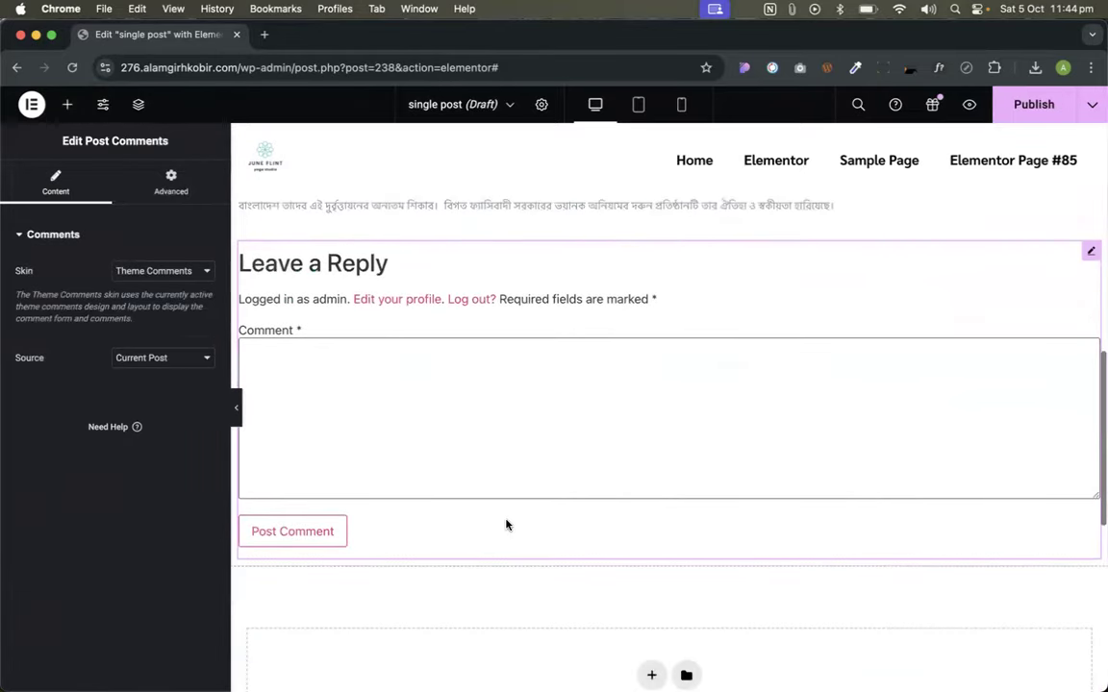
scroll(506, 524, up, 2)
scroll(505, 520, up, 4)
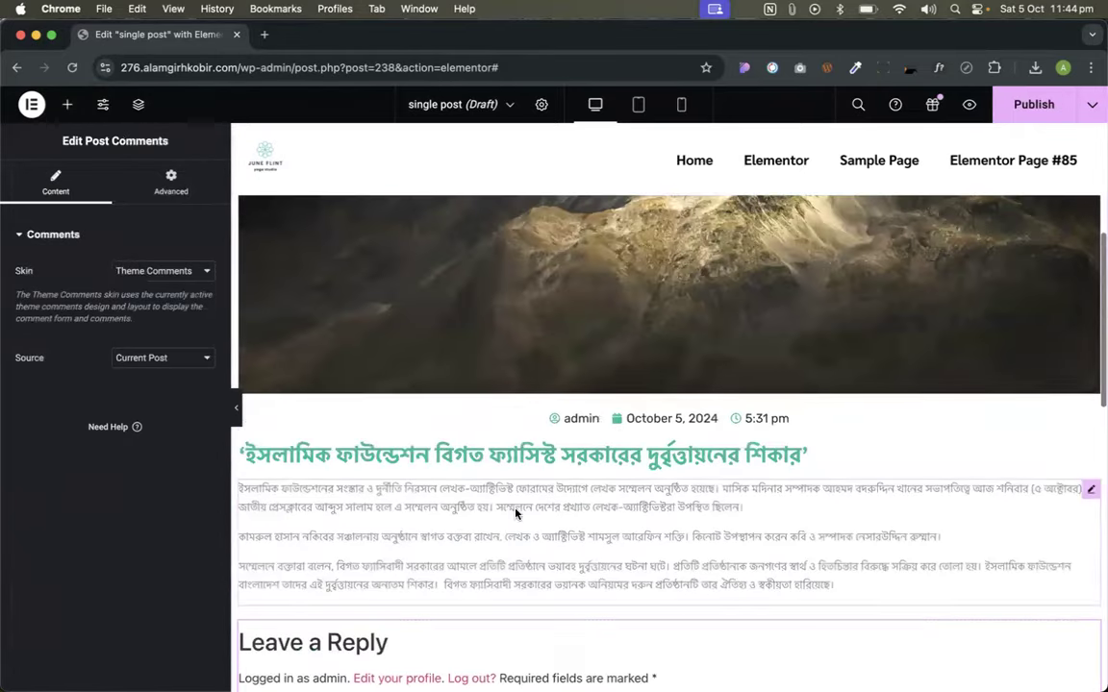
- Publish the single post template with a display condition that includes all Posts
click(1034, 104)
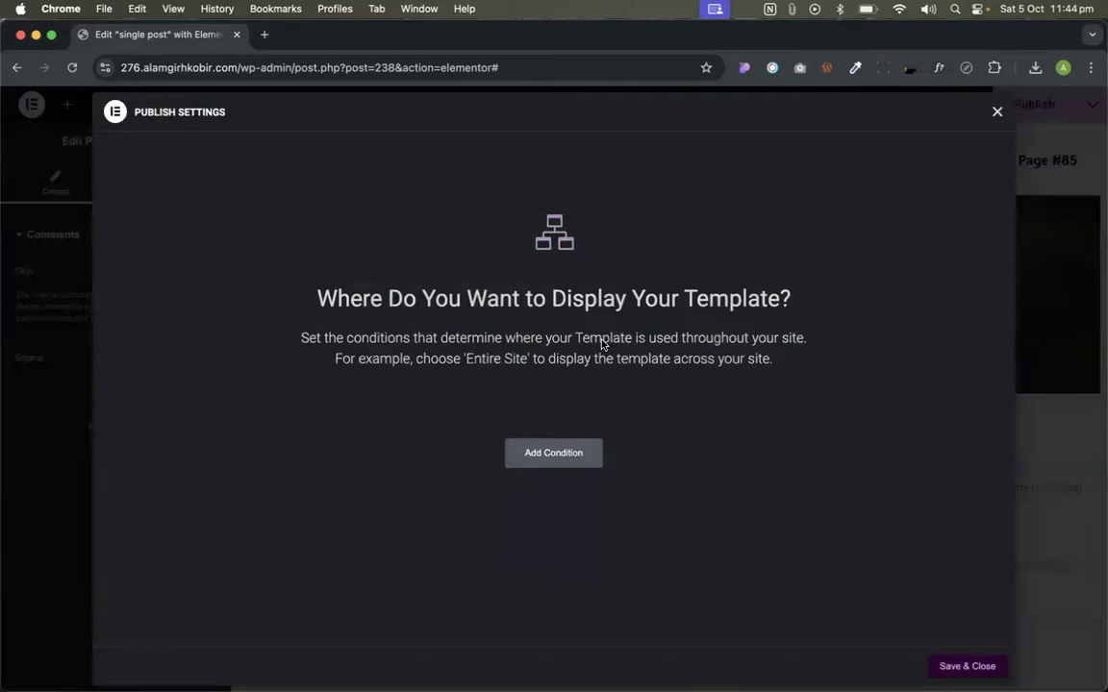
click(543, 459)
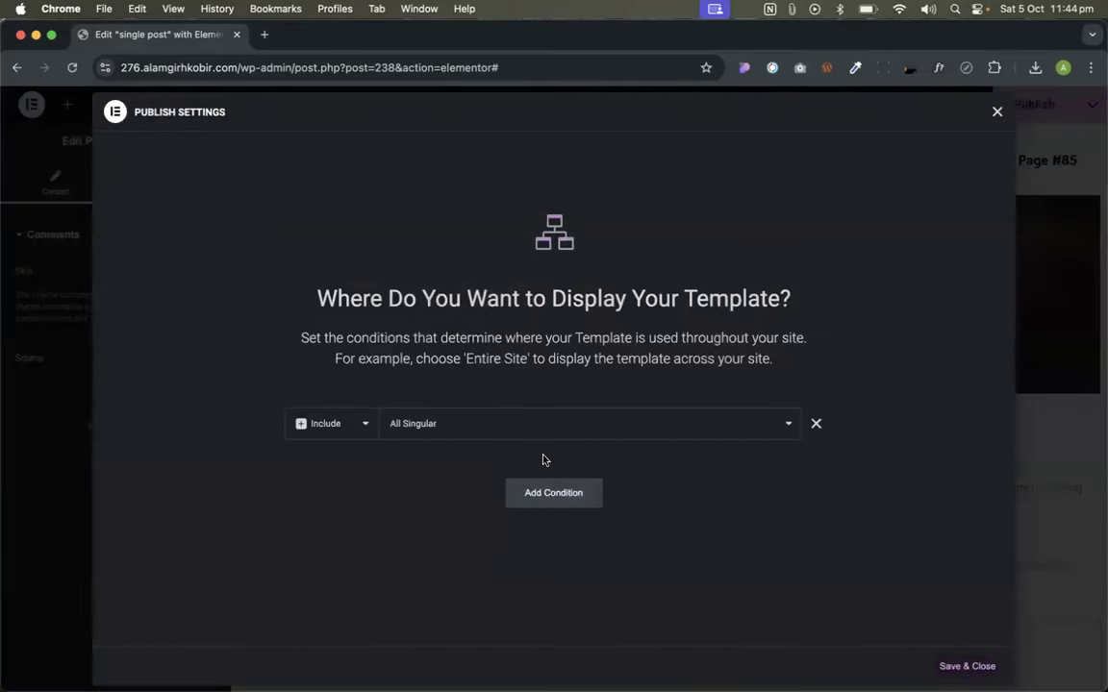
click(433, 424)
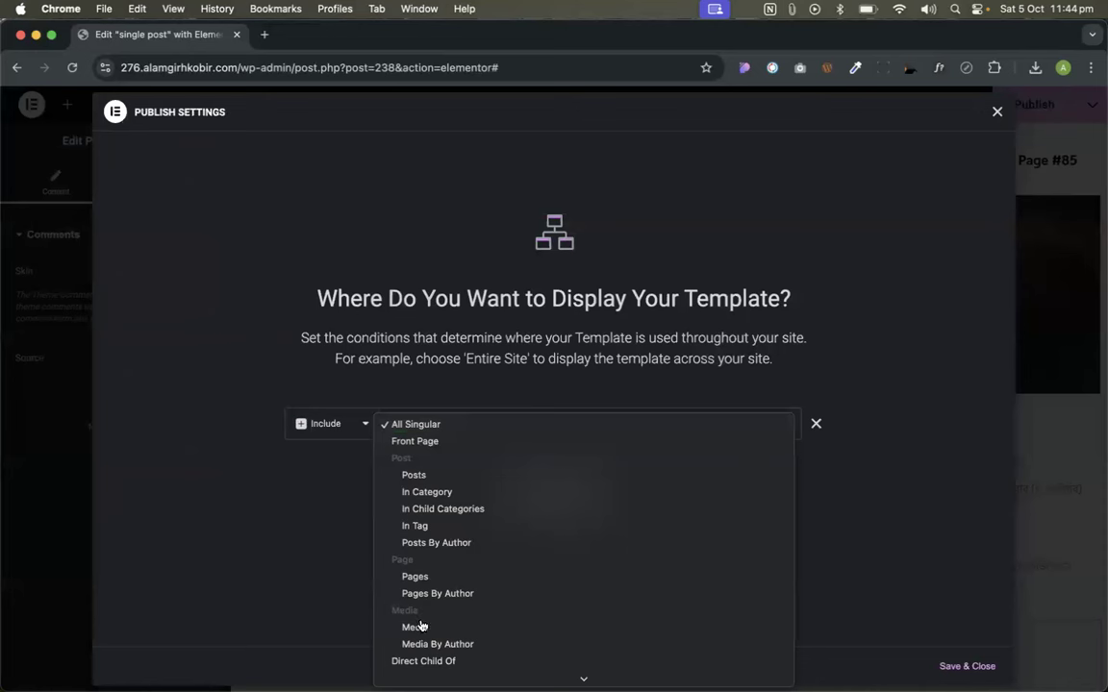
click(426, 475)
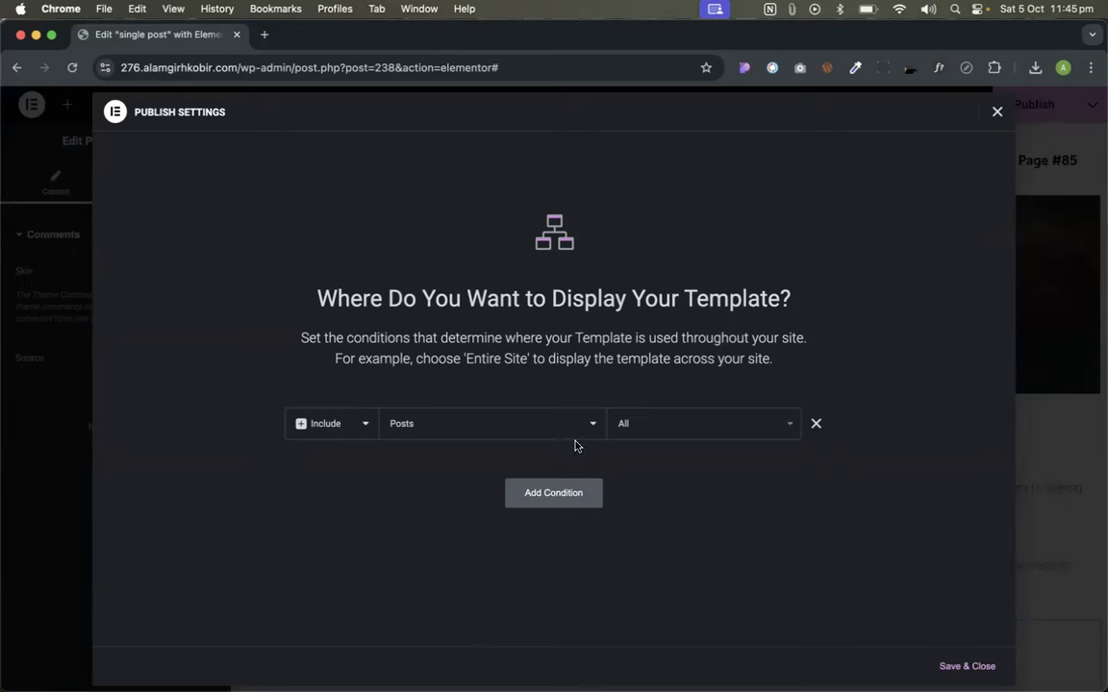
click(970, 666)
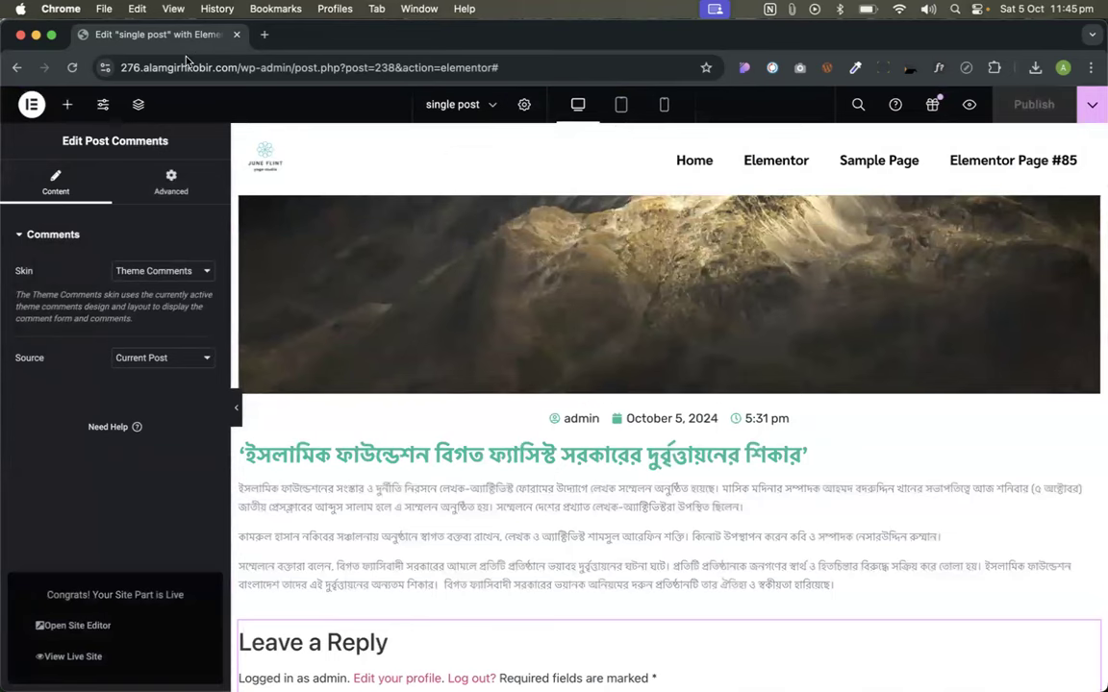
- Open the Theme Builder overview of site parts and load the site's homepage in a new tab
click(74, 626)
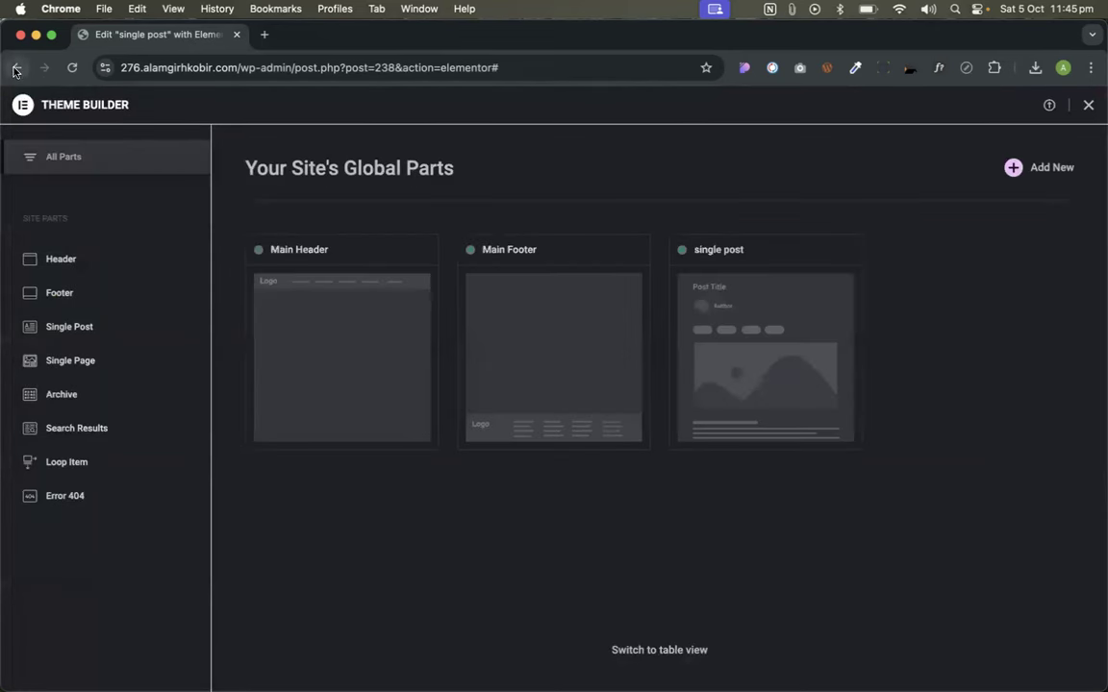
double_click(222, 67)
drag(125, 74, 15, 55)
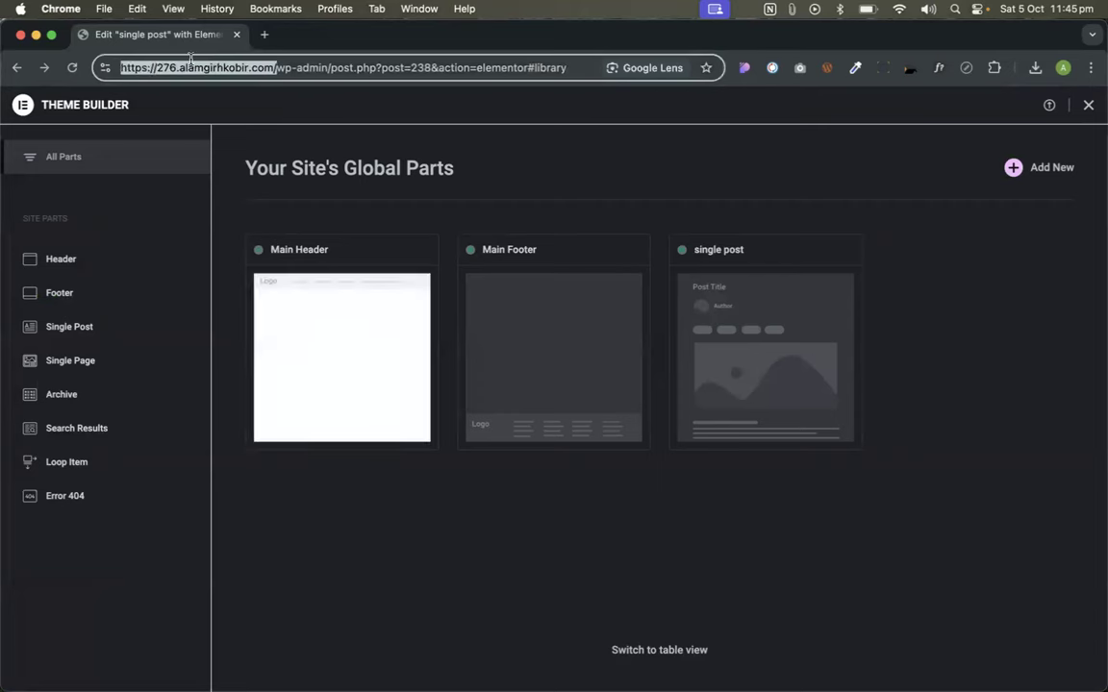
drag(183, 63, 304, 43)
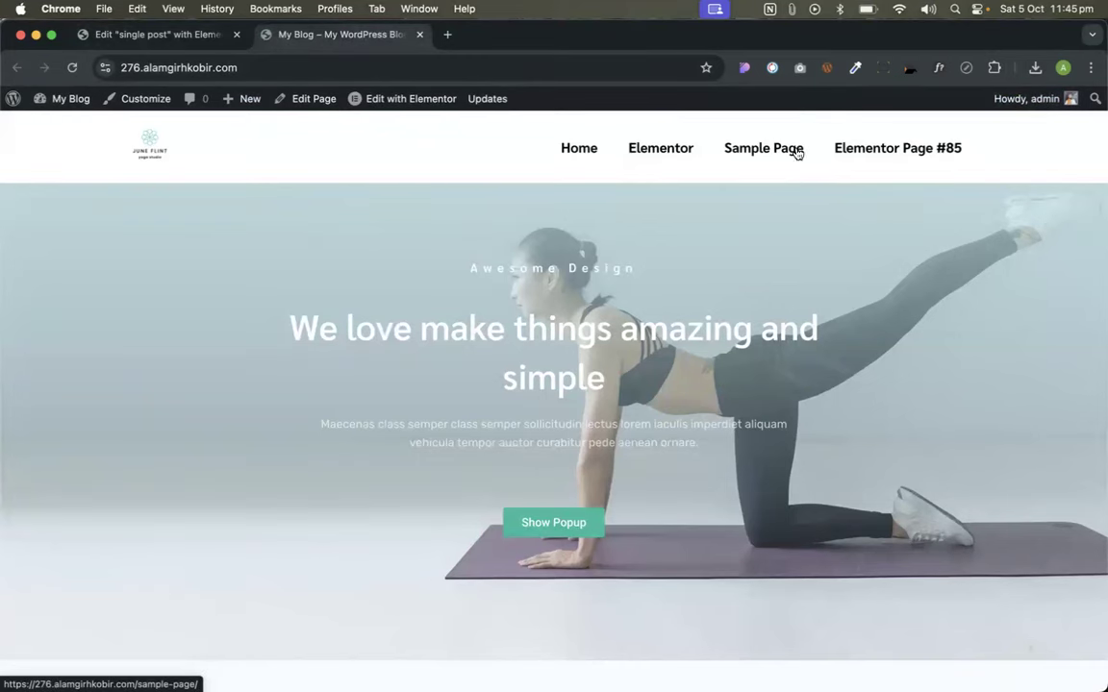
- Go to the WordPress admin's post list and view the newest post on the live site
mouse_move(12, 98)
drag(48, 125, 277, 44)
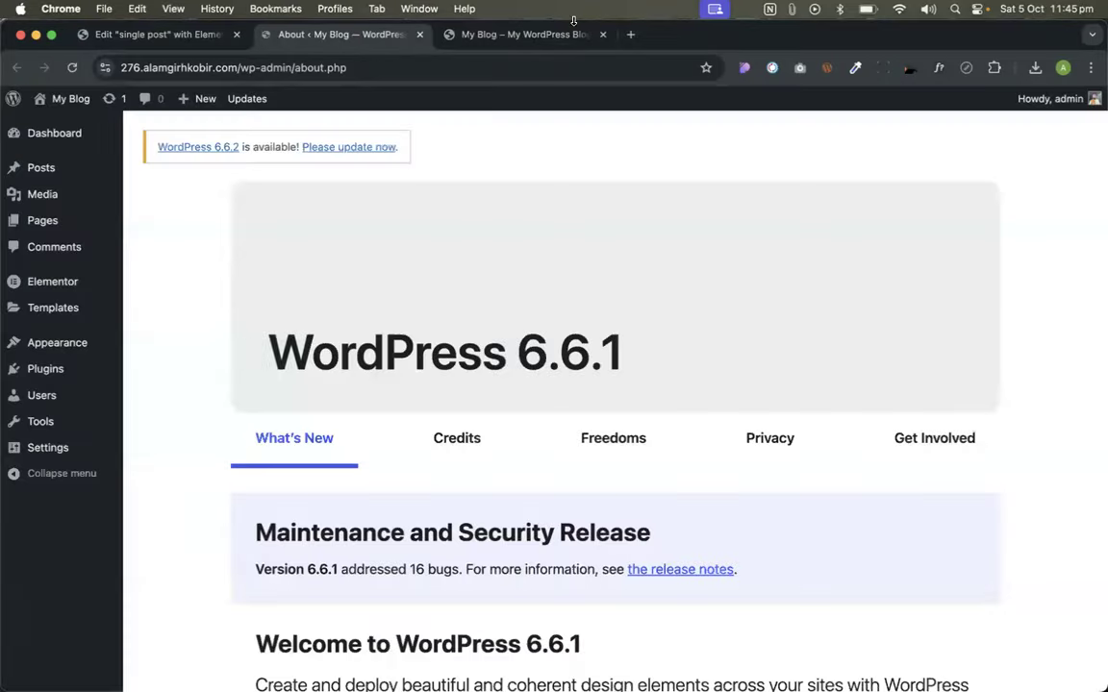
click(54, 172)
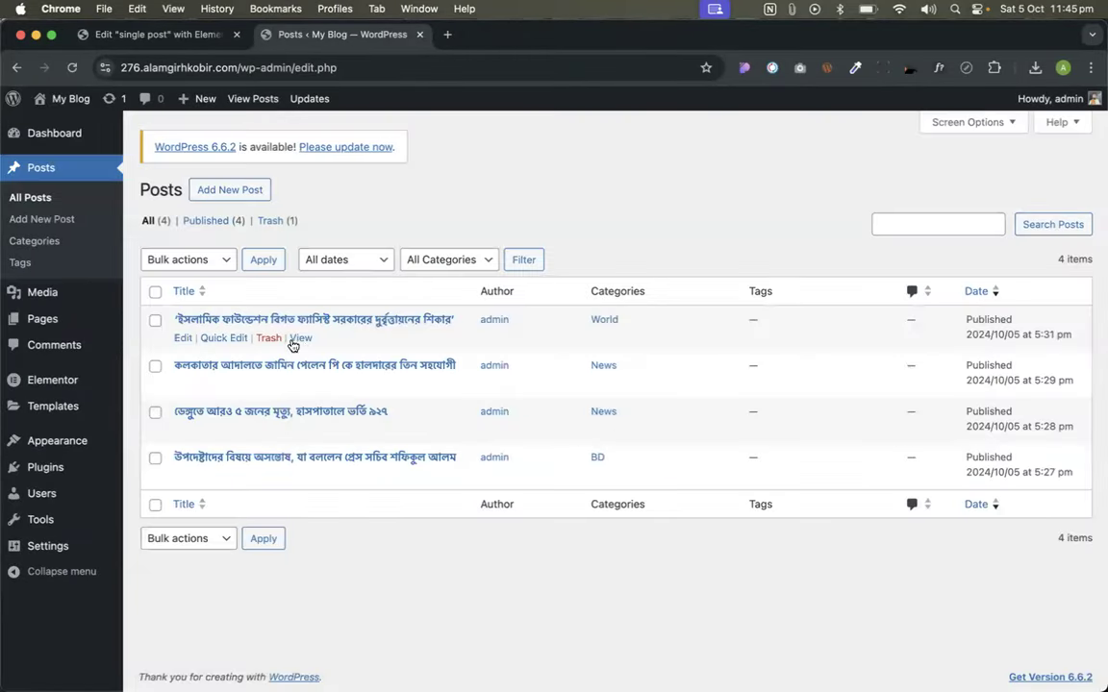
click(300, 340)
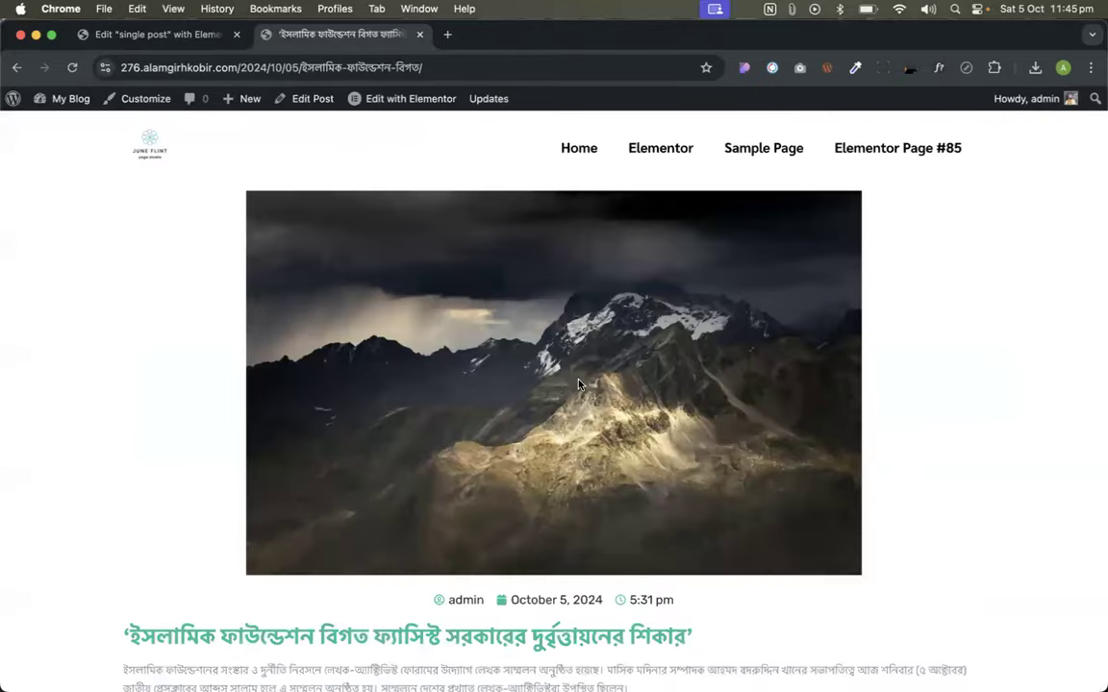
- Review the live post's layout down to the comment form and inspect the date and post name in its URL
scroll(578, 390, down, 10)
scroll(578, 390, up, 6)
scroll(578, 389, down, 10)
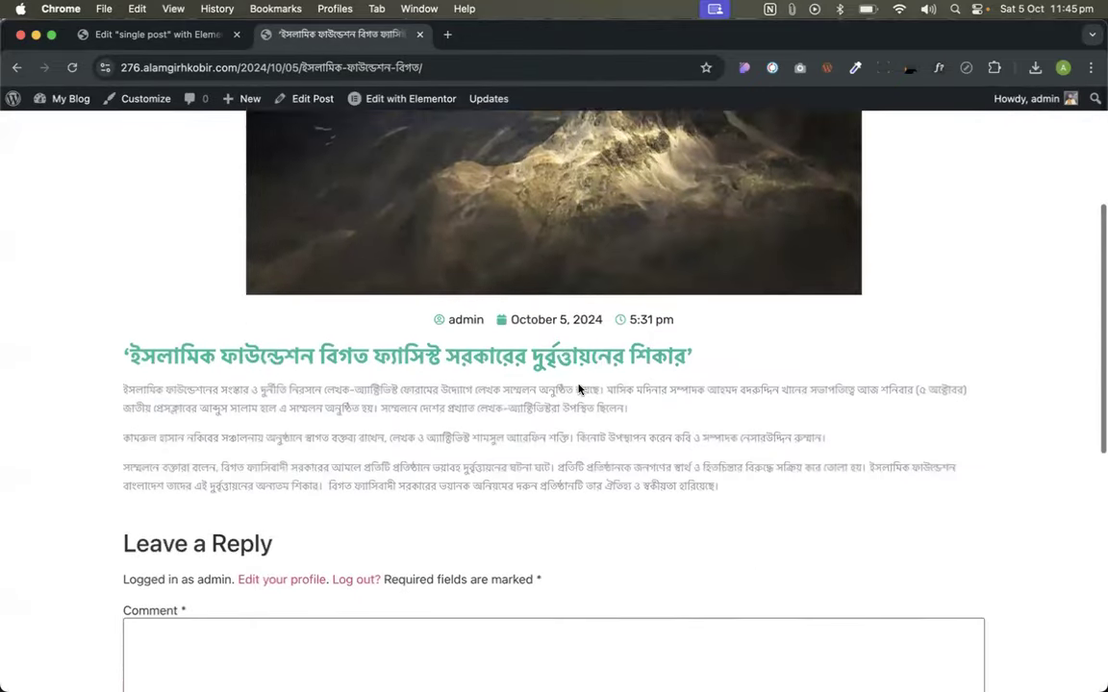
scroll(578, 390, up, 15)
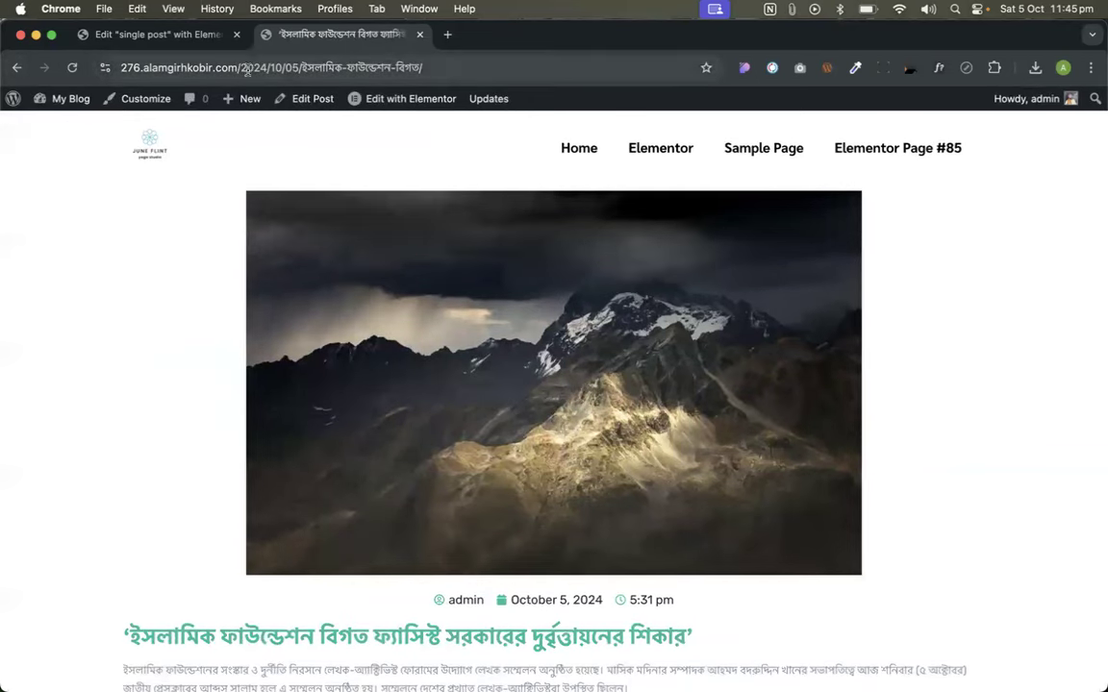
drag(239, 63, 407, 68)
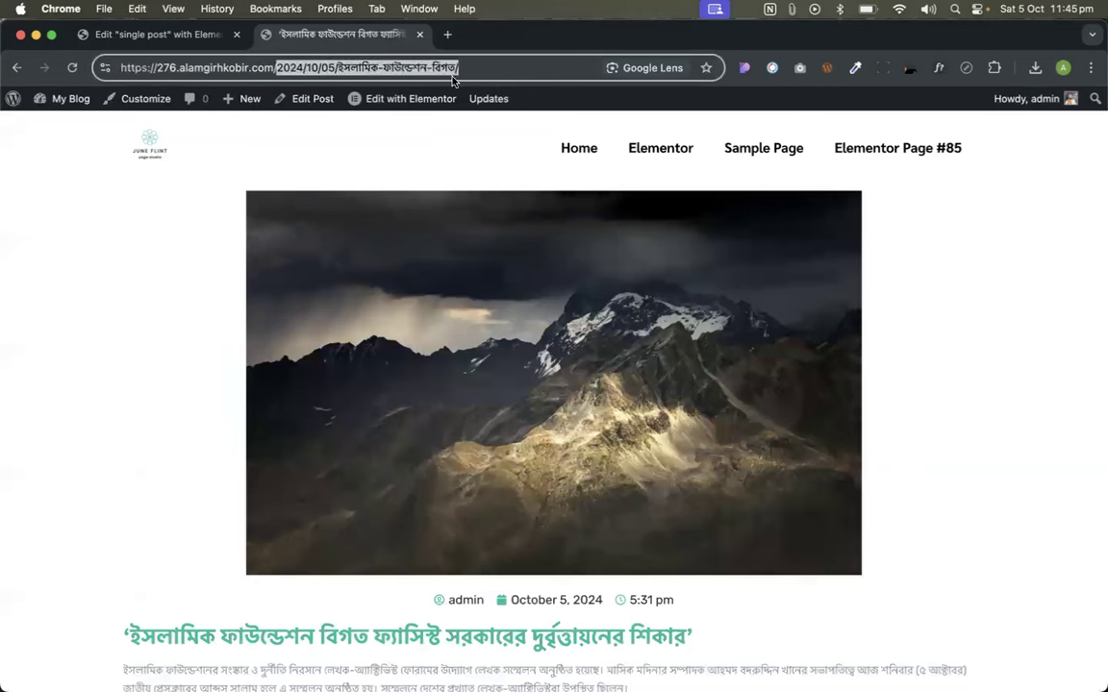
click(377, 133)
drag(241, 64, 457, 62)
click(434, 169)
- Return to the WordPress dashboard and open the Reading settings to check the homepage and posts page options
click(12, 101)
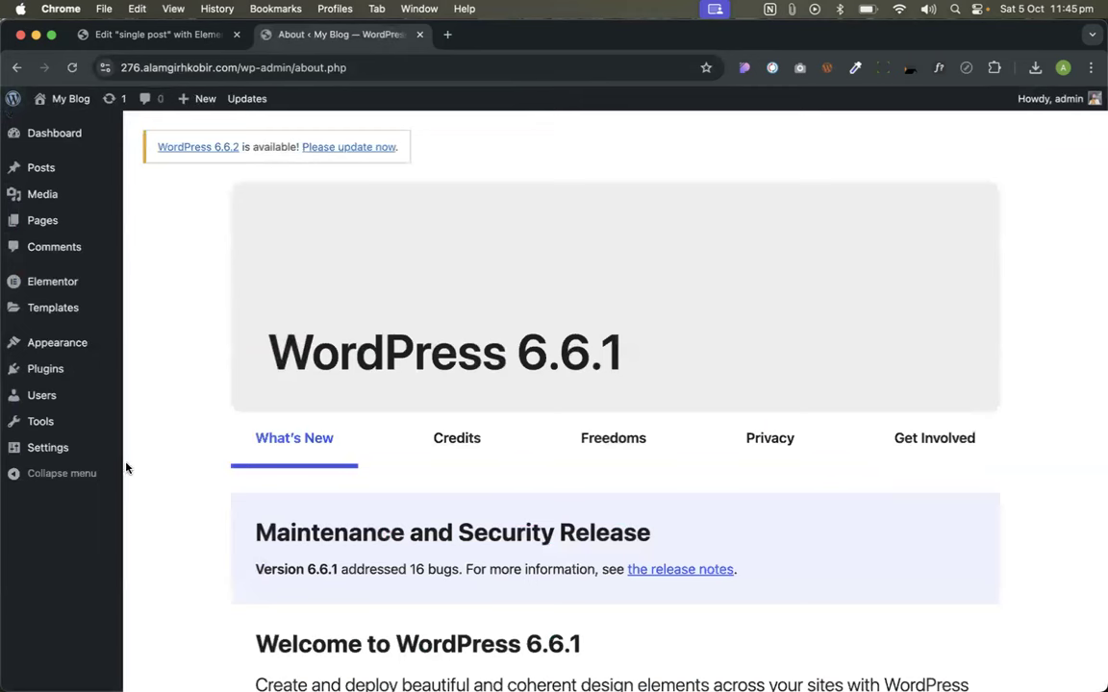
mouse_move(49, 447)
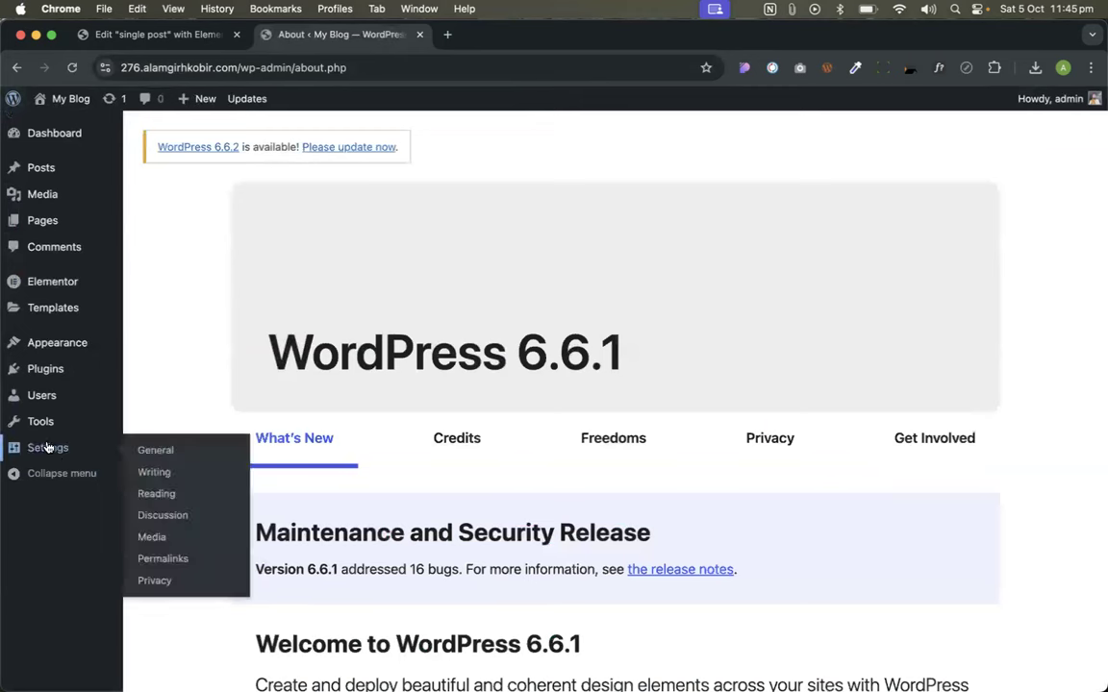
click(162, 497)
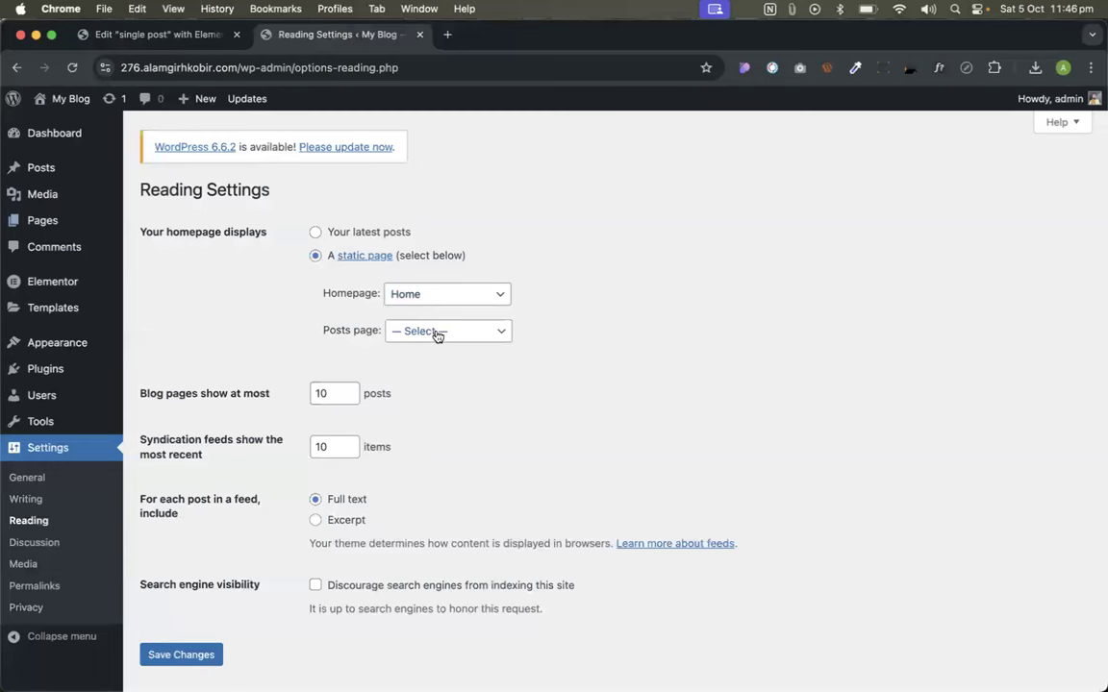
- Set the site's permalink structure to Post name and save the changes
click(37, 586)
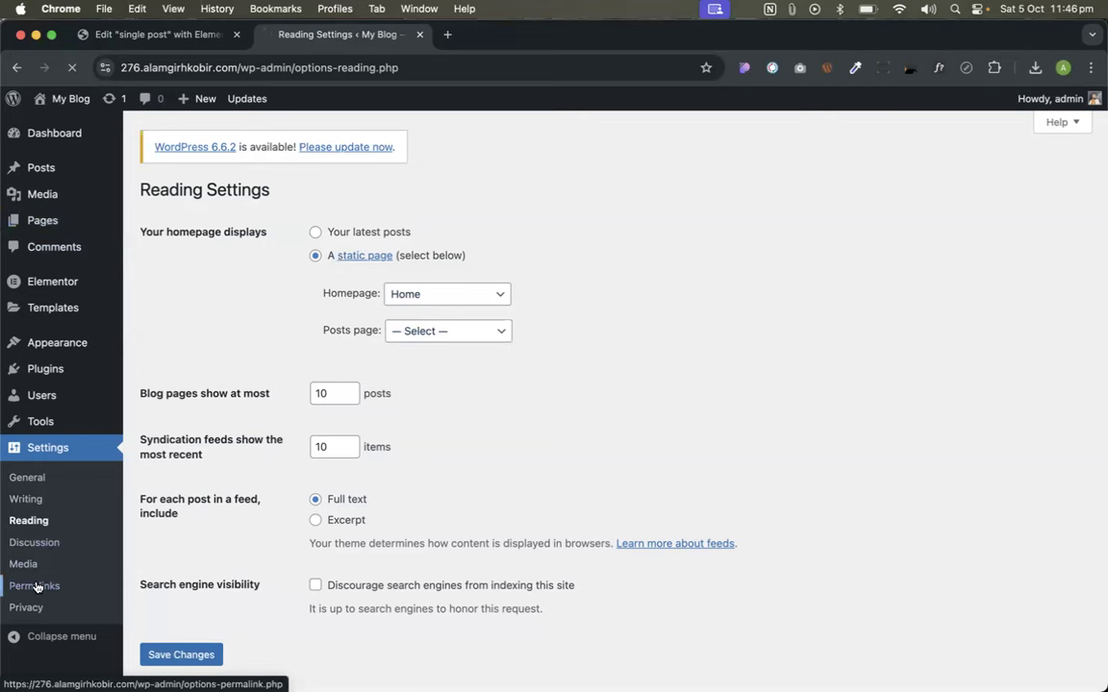
scroll(408, 404, down, 5)
scroll(391, 316, up, 3)
scroll(388, 310, up, 1)
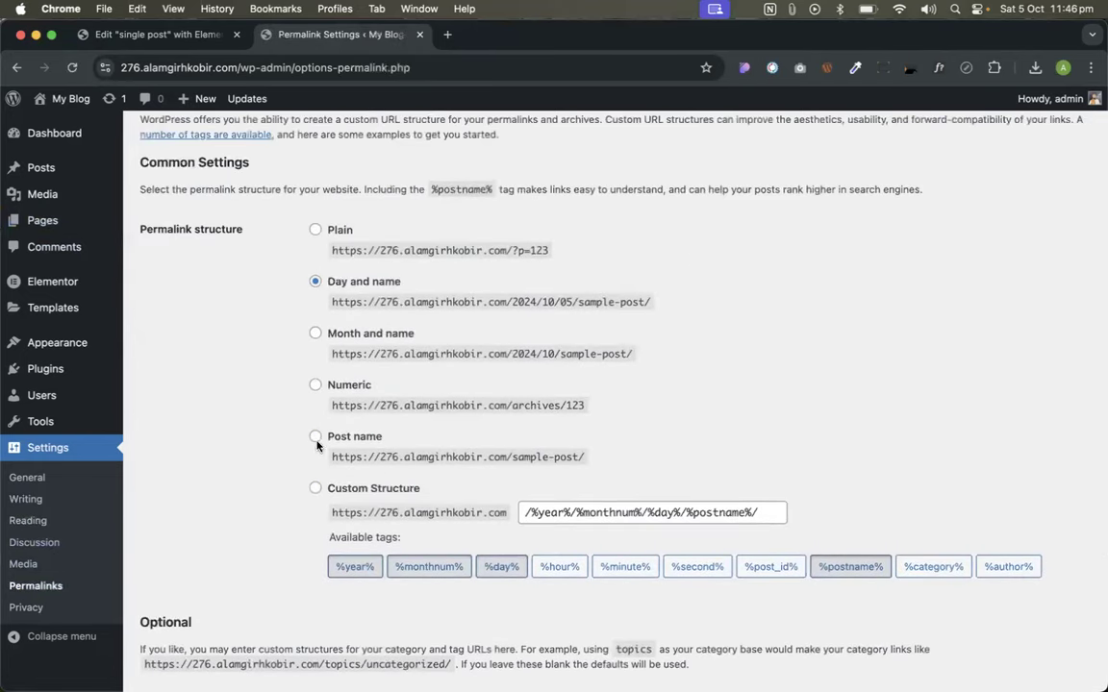
click(317, 437)
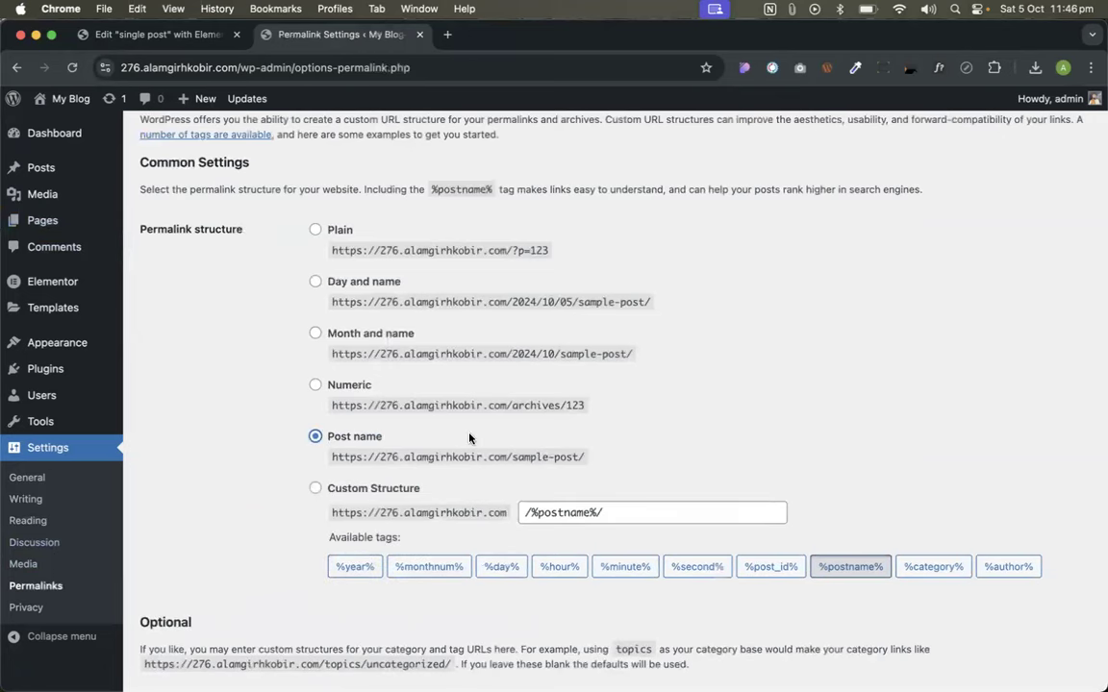
scroll(470, 438, down, 4)
click(206, 615)
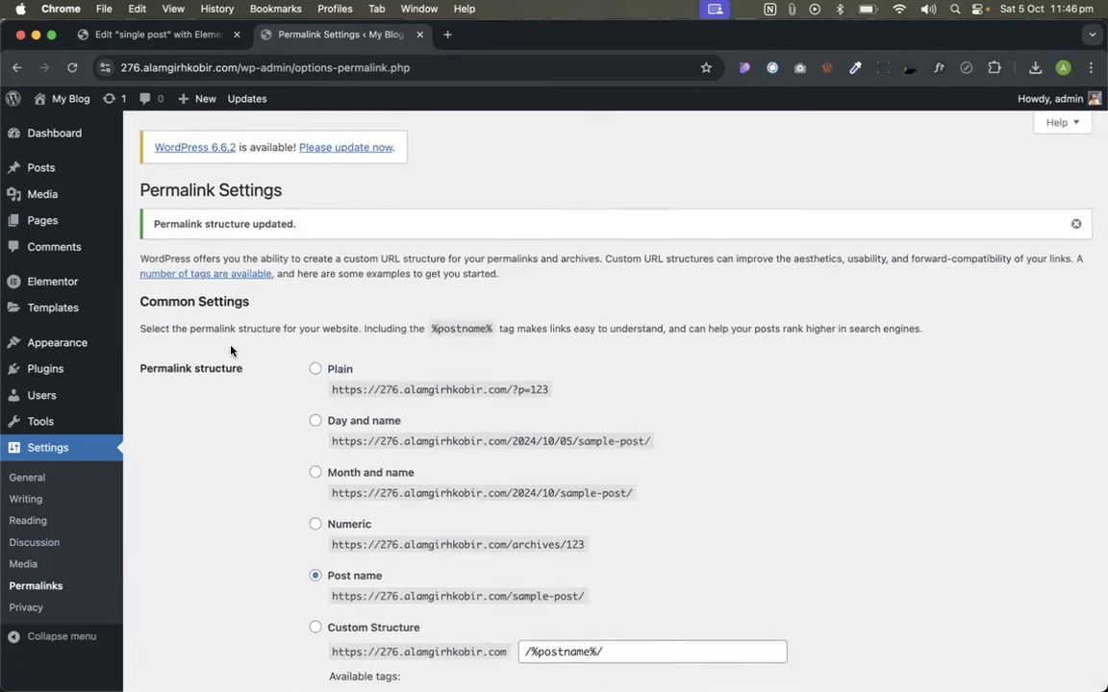
- Open the live site in a new browser tab from the WordPress dashboard
mouse_move(63, 104)
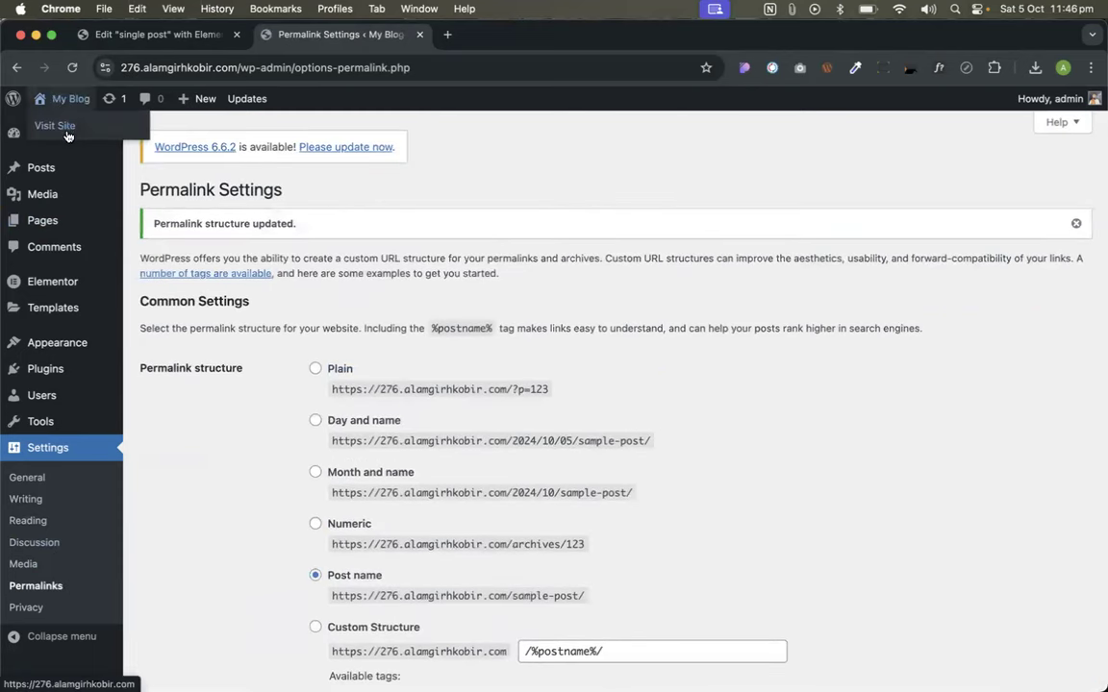
super+click(54, 126)
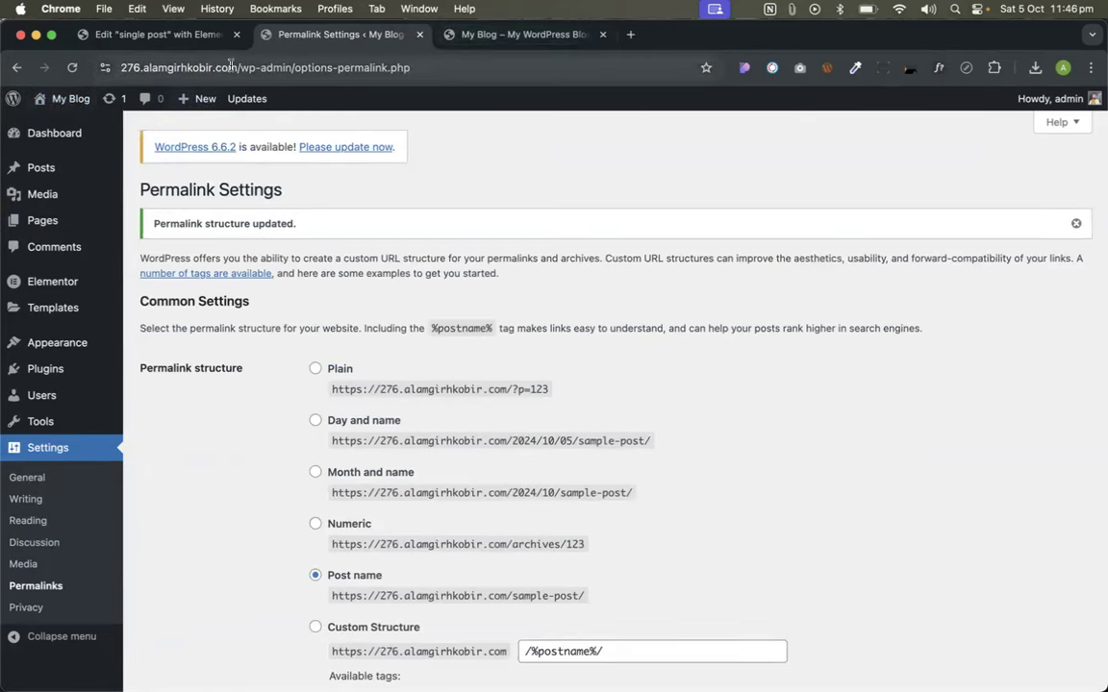
- Compare the domain part of the dashboard's URL with the live home page's URL
drag(239, 62, 104, 77)
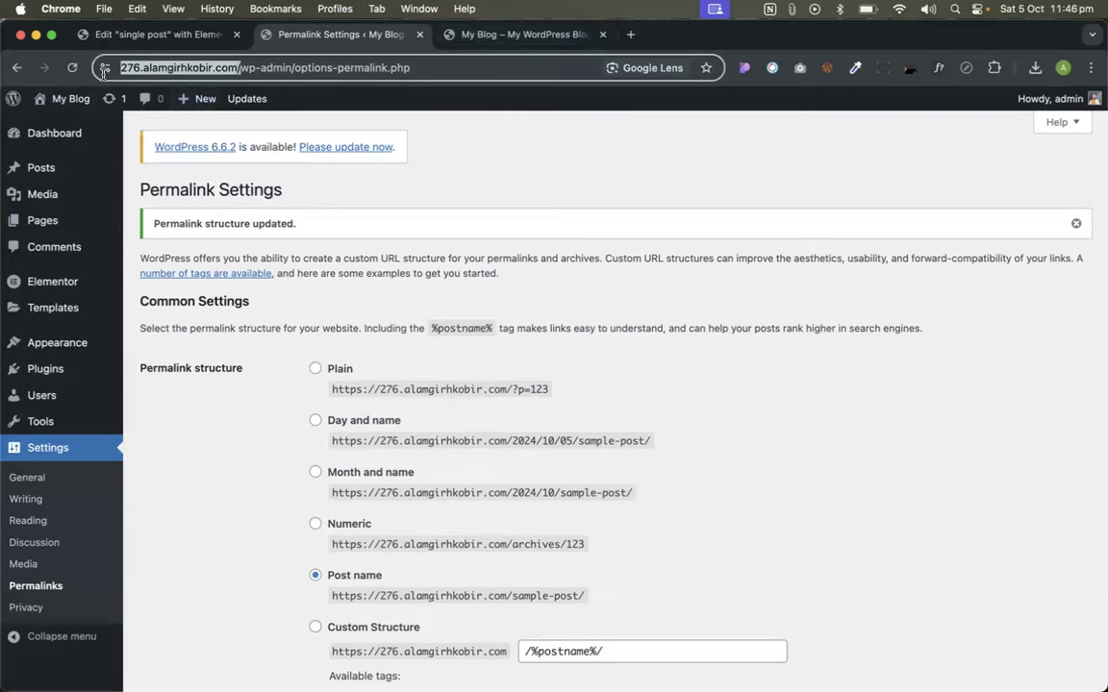
click(439, 33)
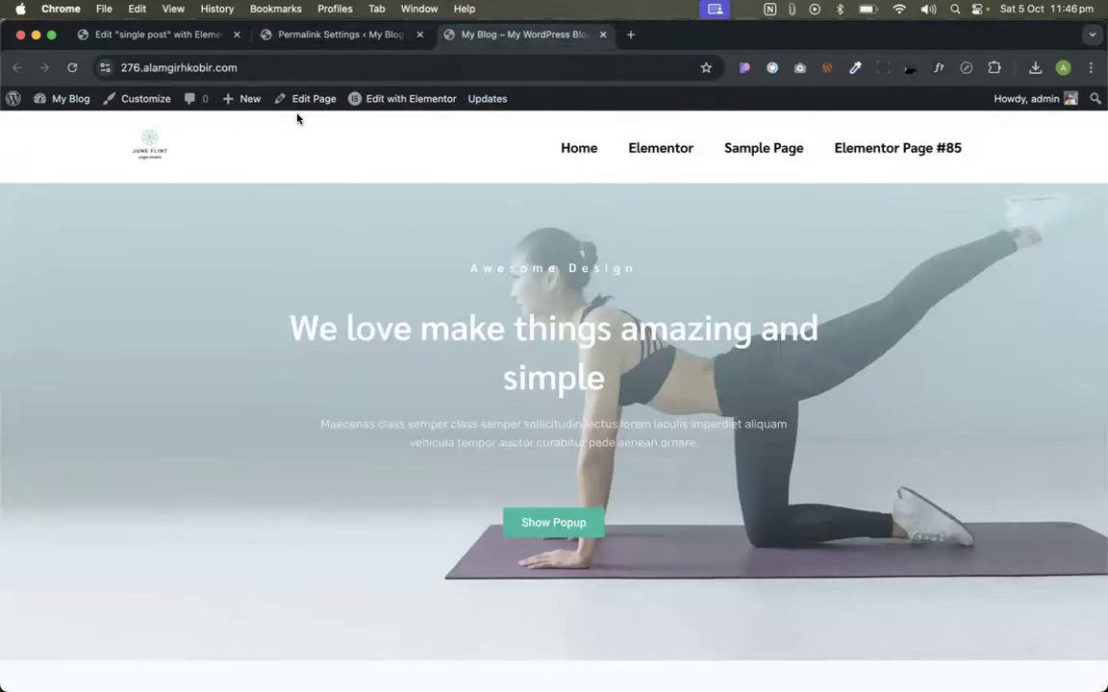
click(325, 35)
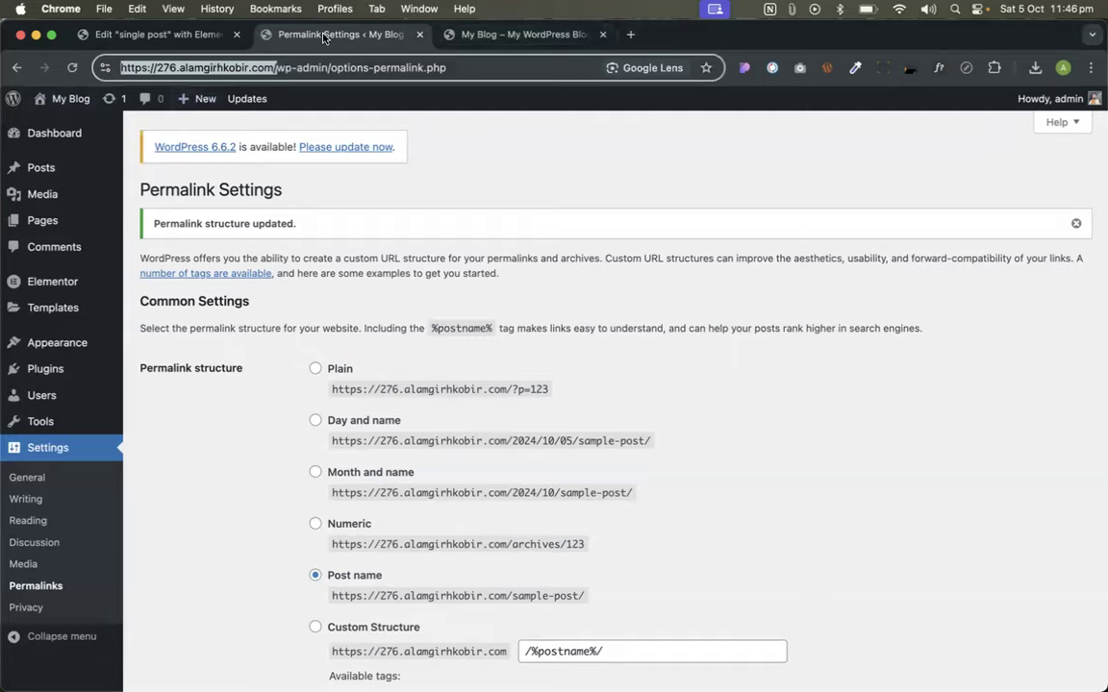
click(500, 34)
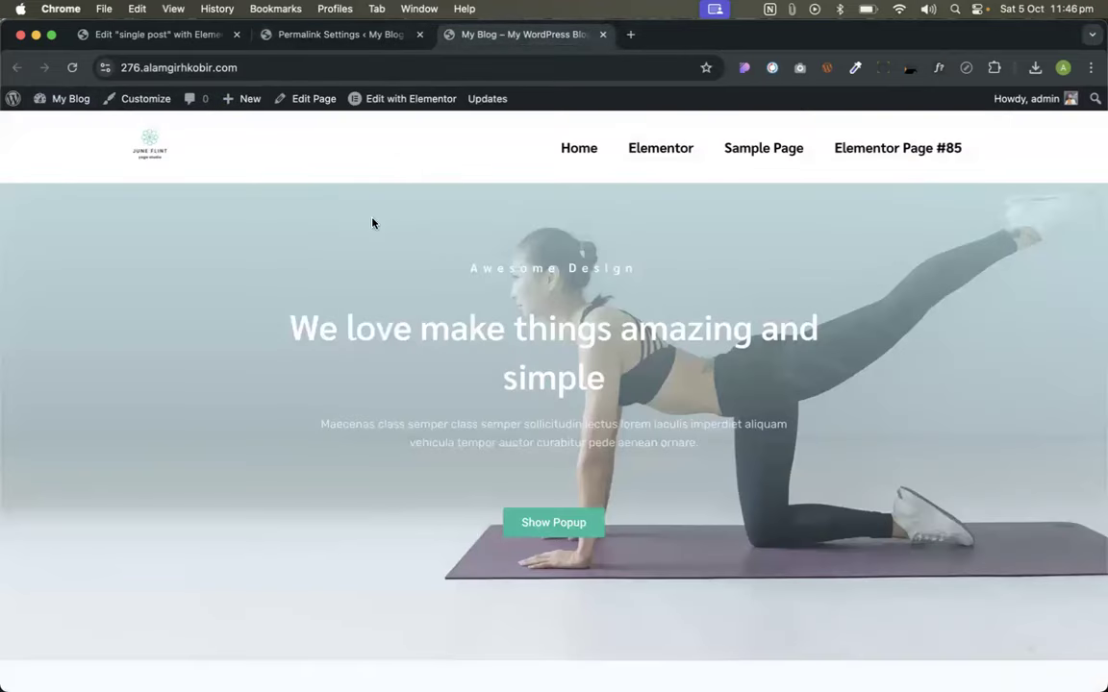
click(267, 65)
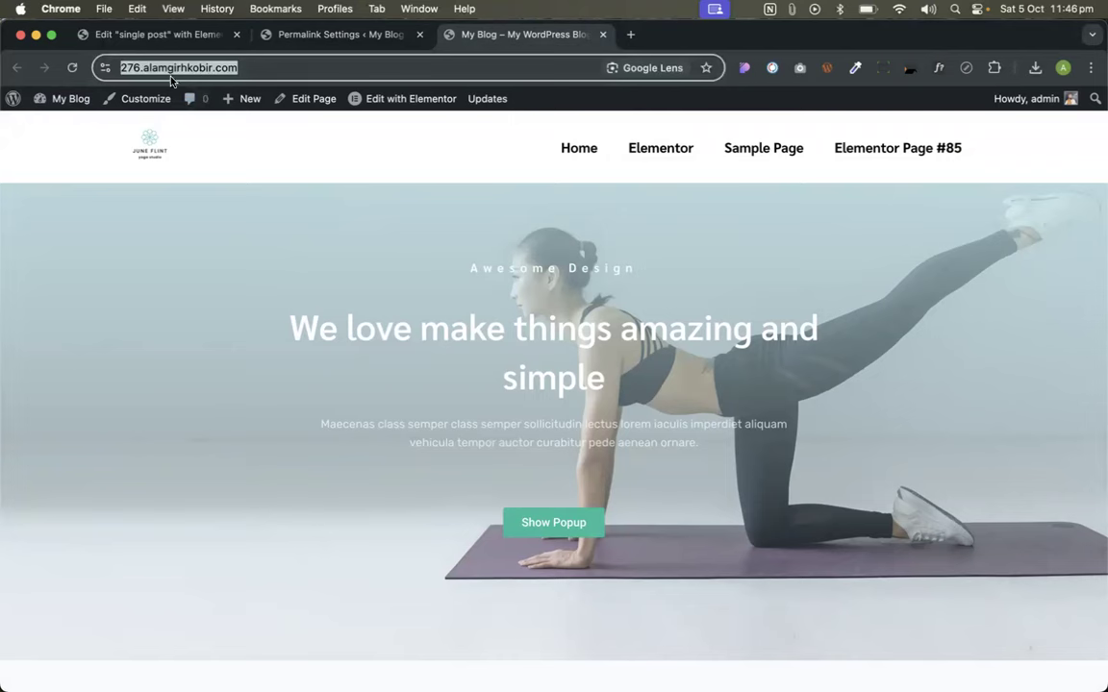
- View the World category post from the Posts list to check its URL, and return to the list
click(270, 34)
click(19, 170)
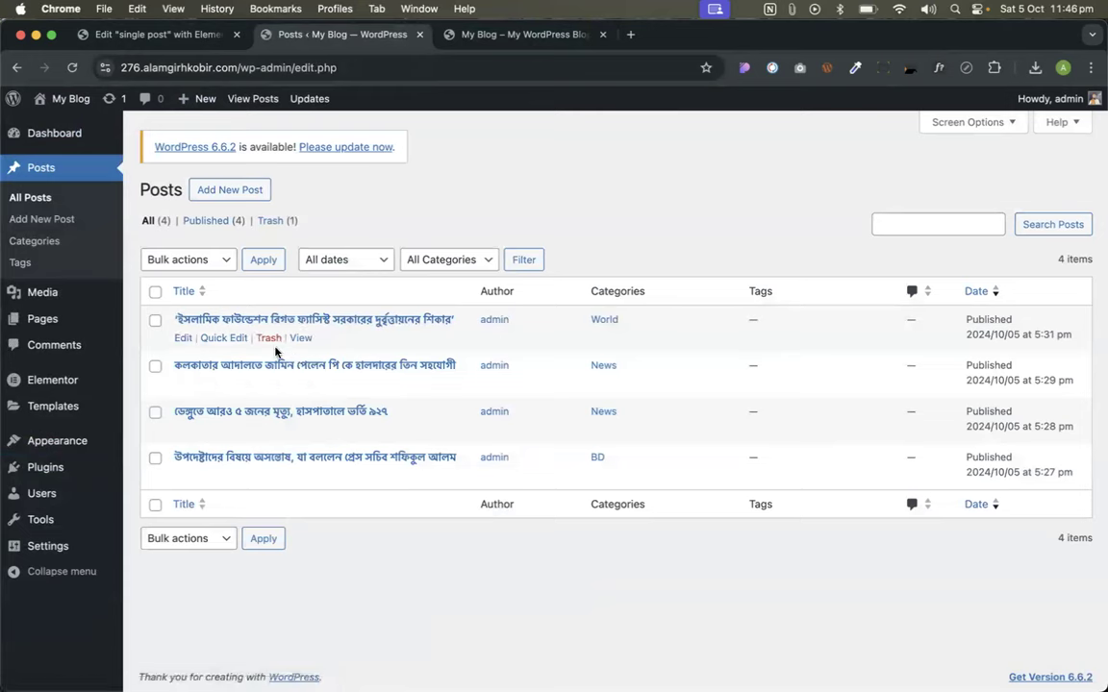
click(301, 338)
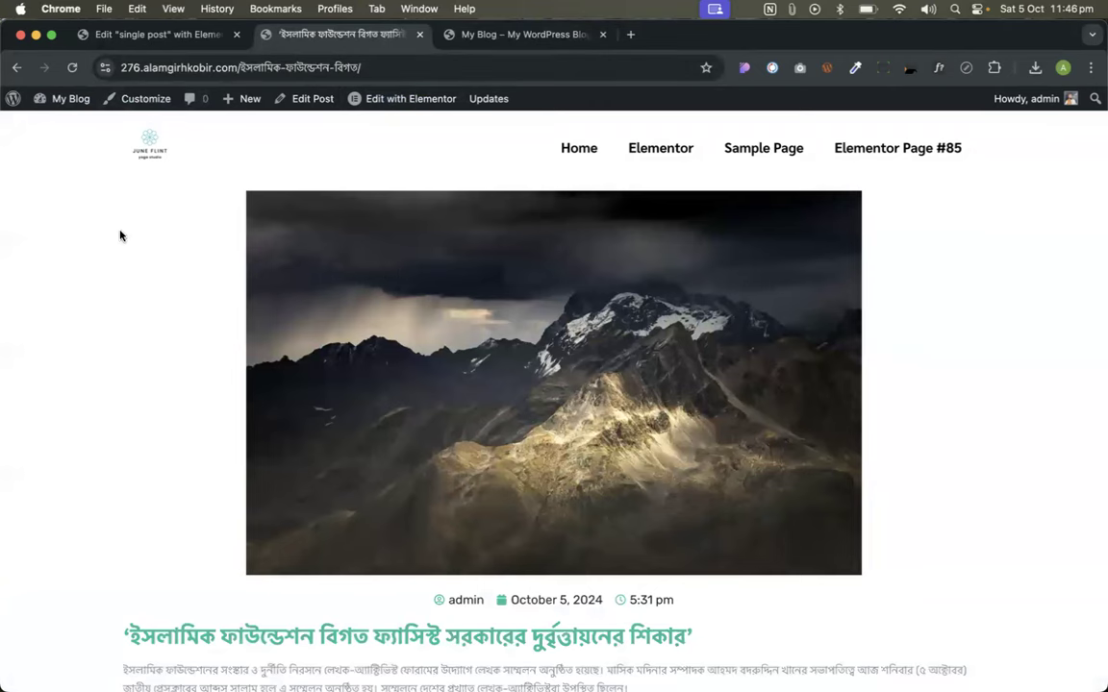
click(14, 68)
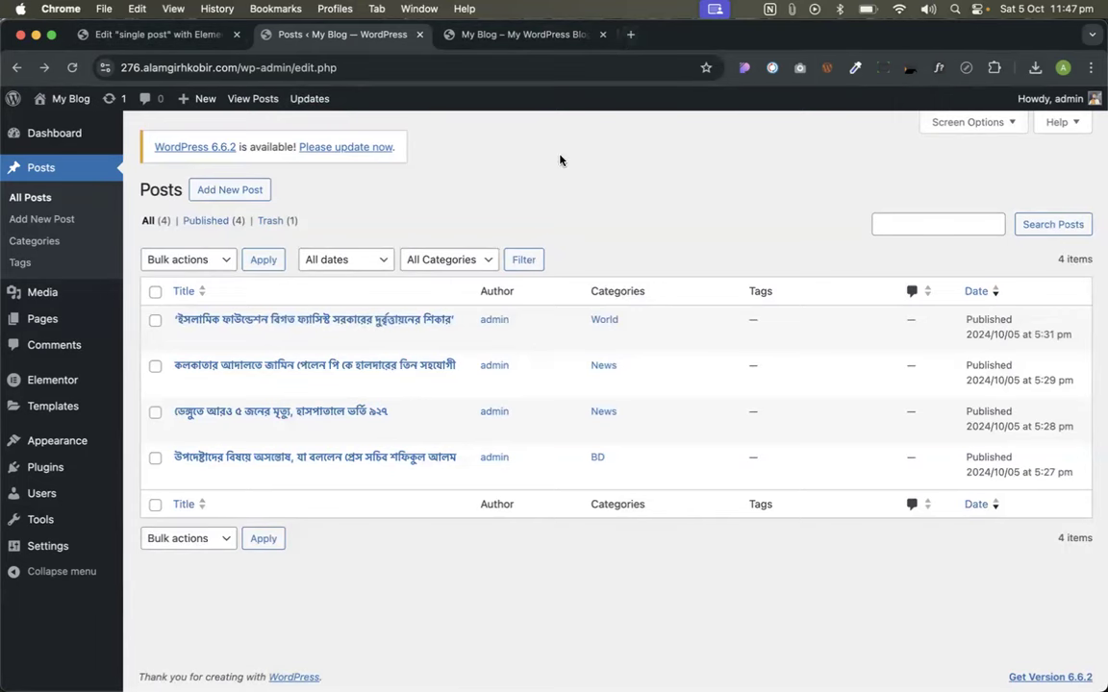
- Create a new WordPress page titled "Blog"
click(43, 326)
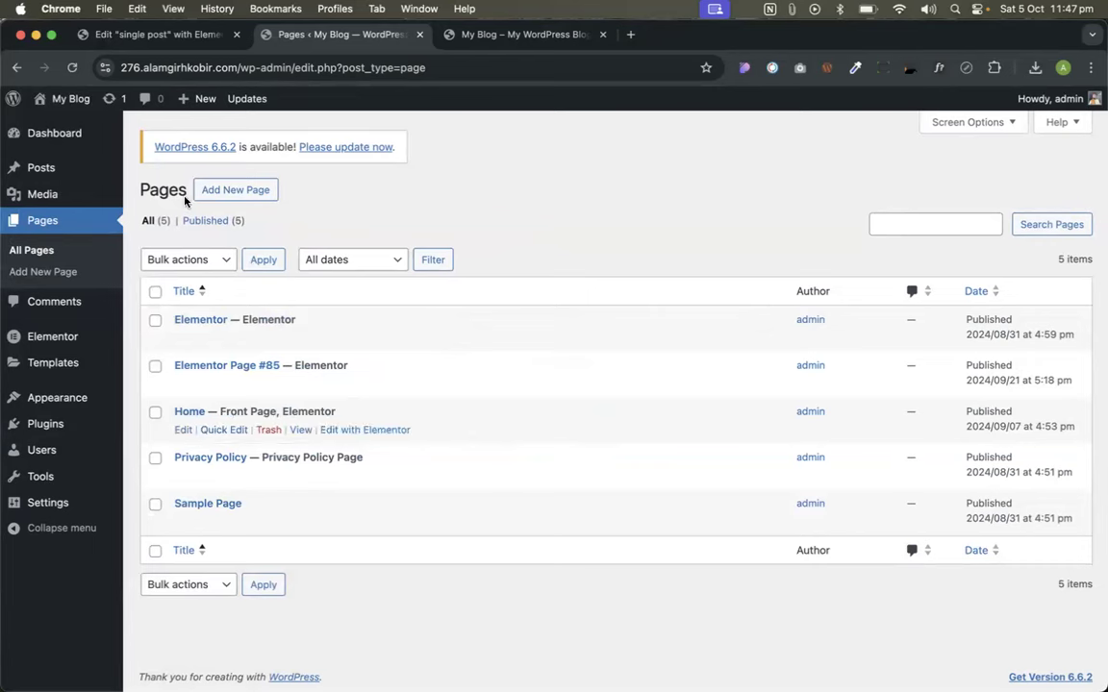
click(231, 189)
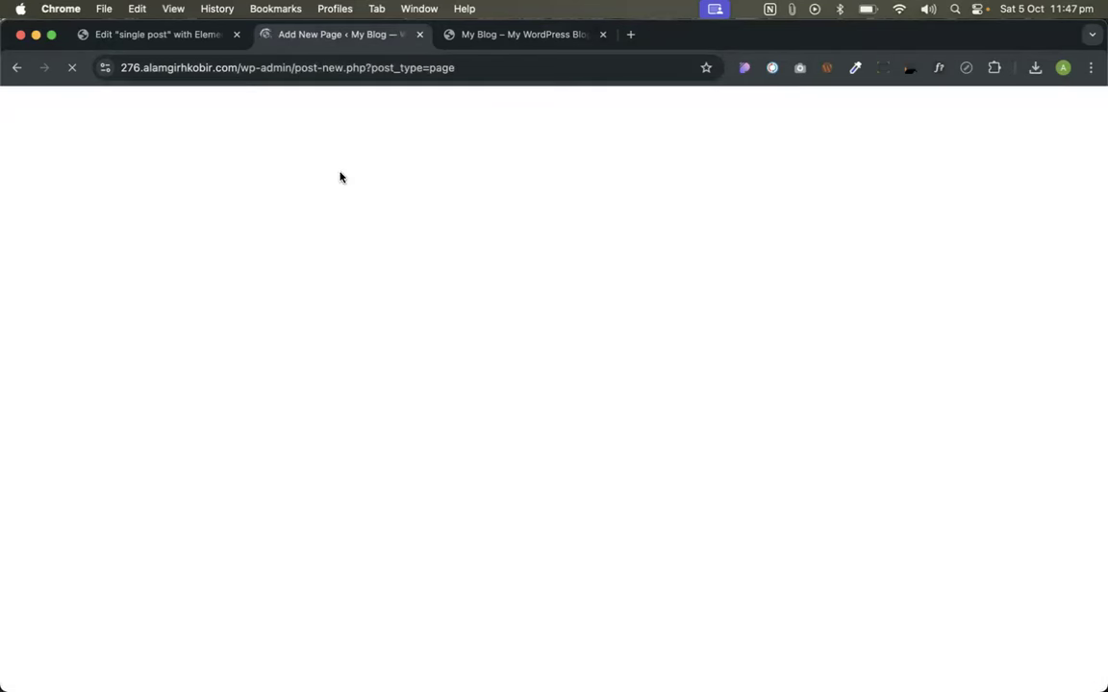
text(Blog)
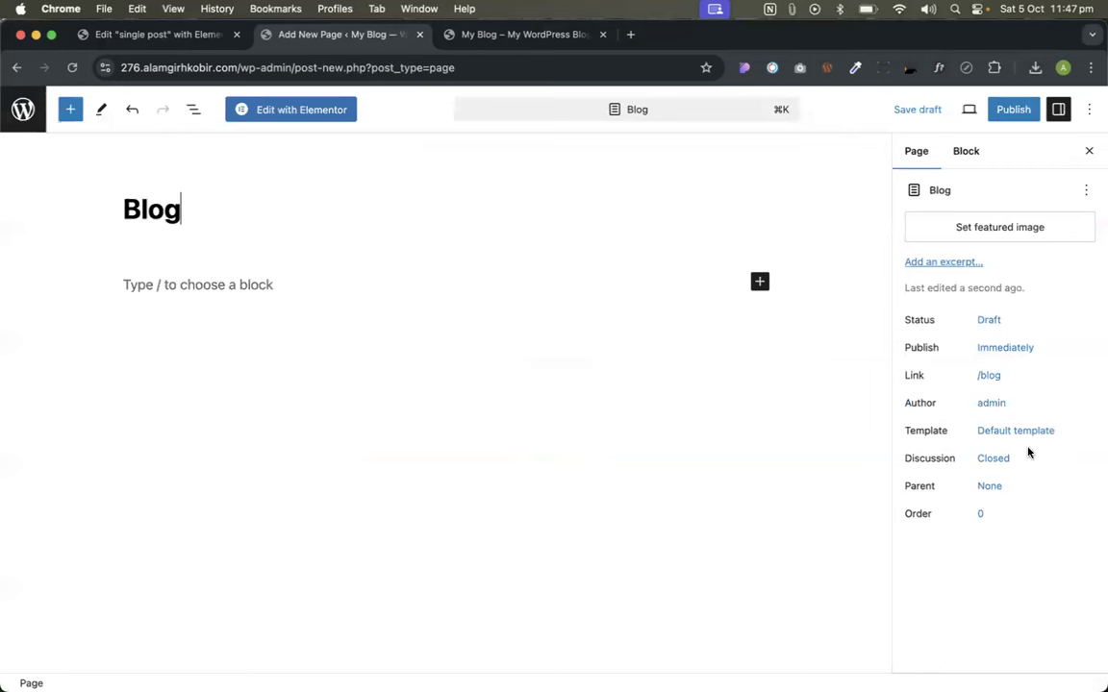
- Publish the Blog page with the Elementor Full Width template and view it live
click(1025, 438)
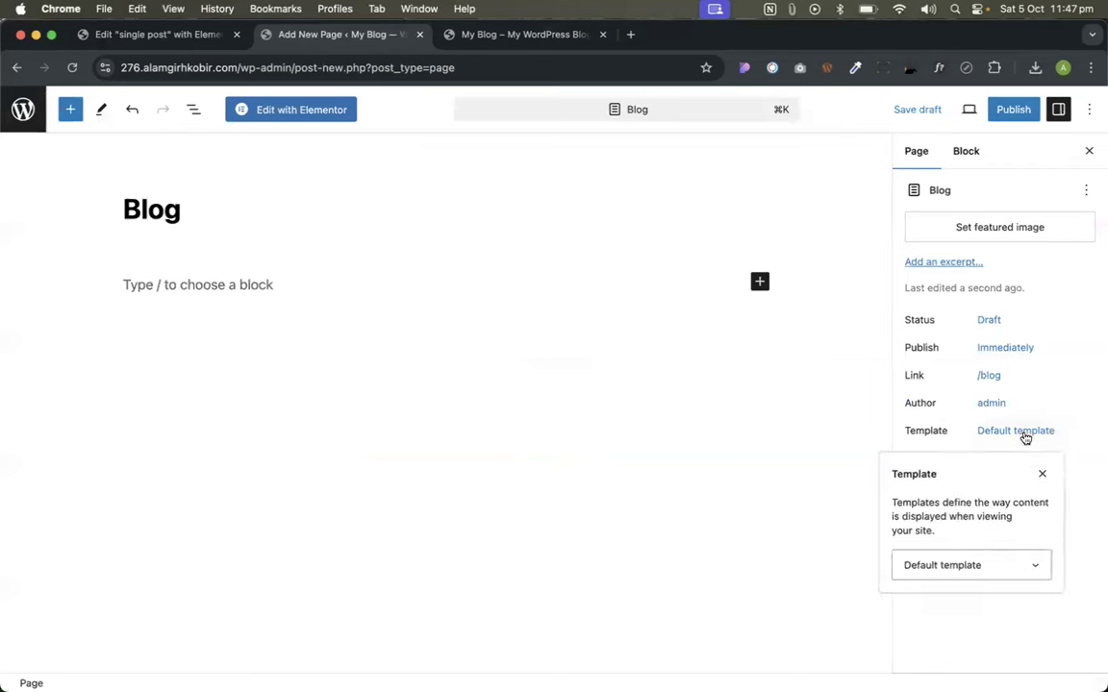
click(972, 563)
click(958, 600)
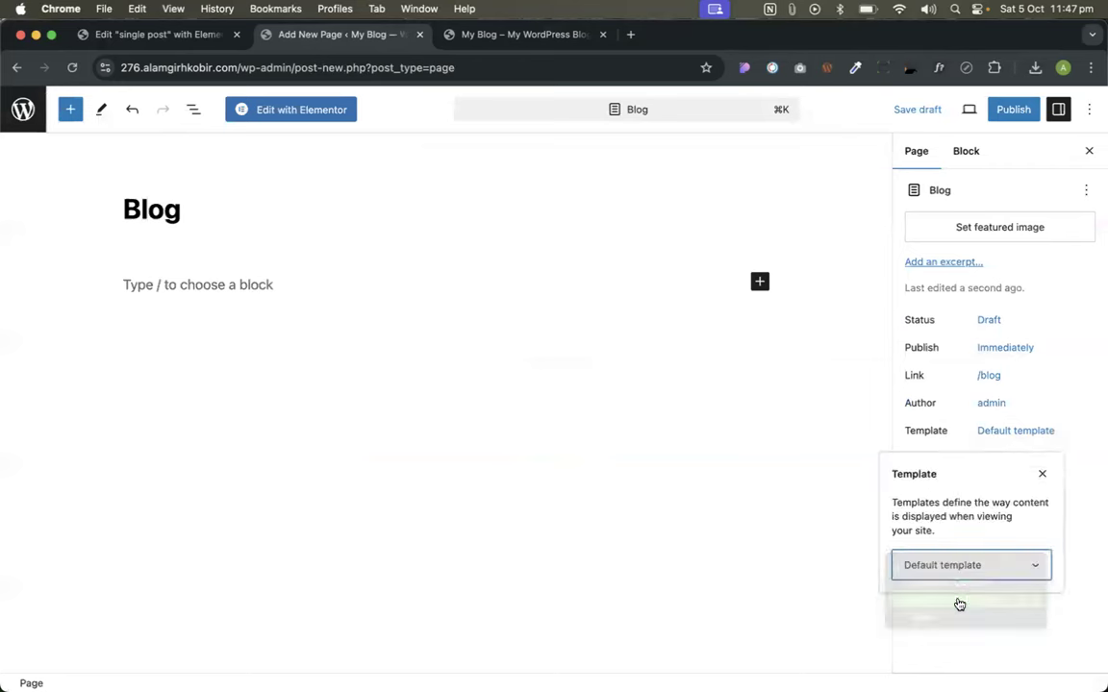
click(1014, 110)
click(959, 111)
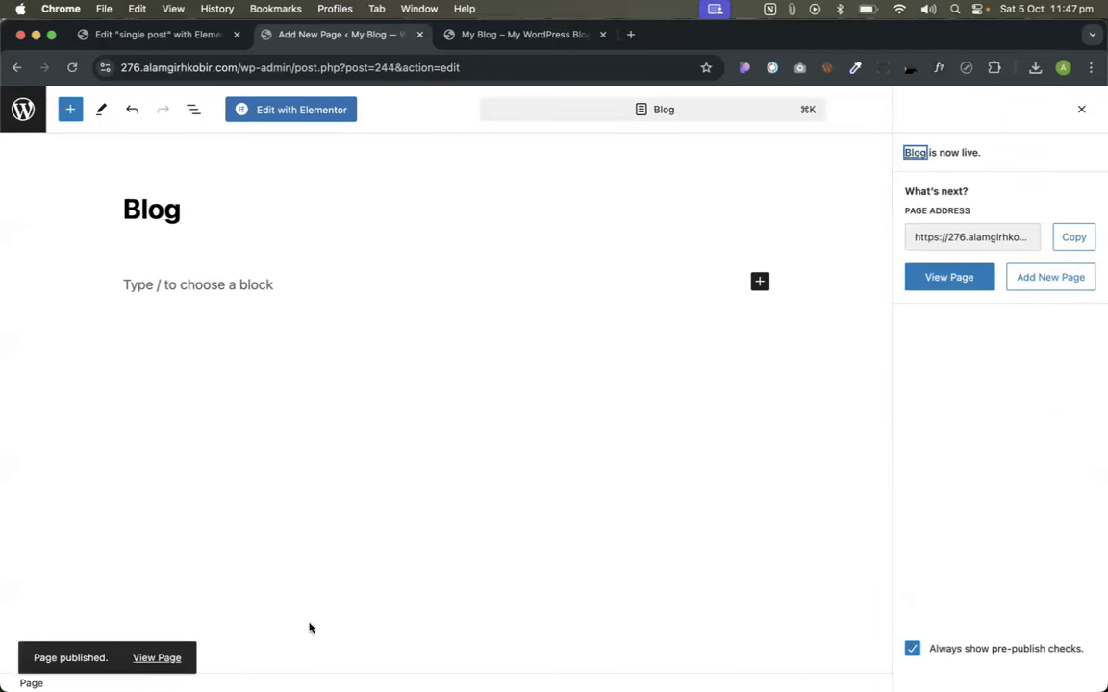
click(158, 659)
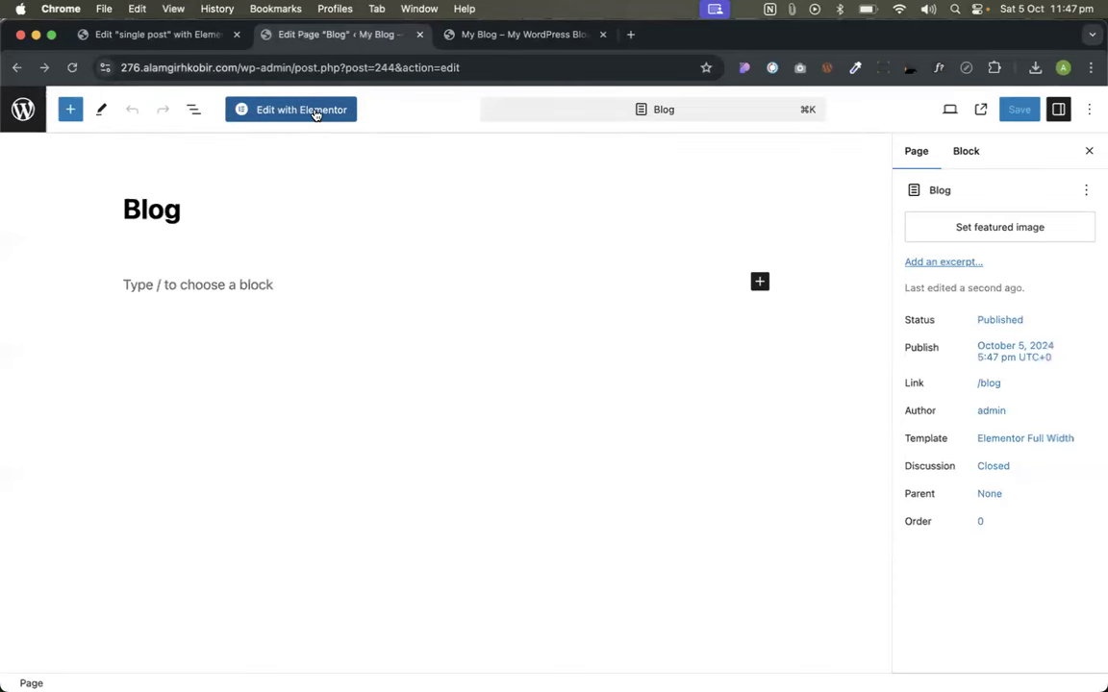
- Assign Blog as the posts page in the site's Reading settings and save the changes
click(21, 109)
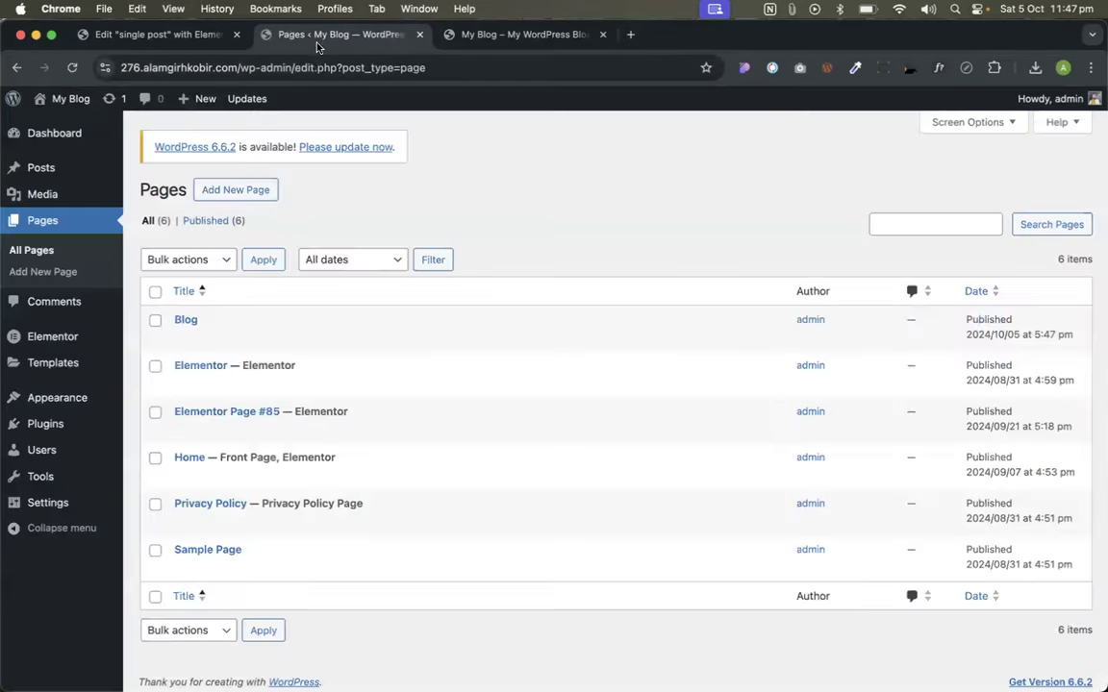
mouse_move(75, 503)
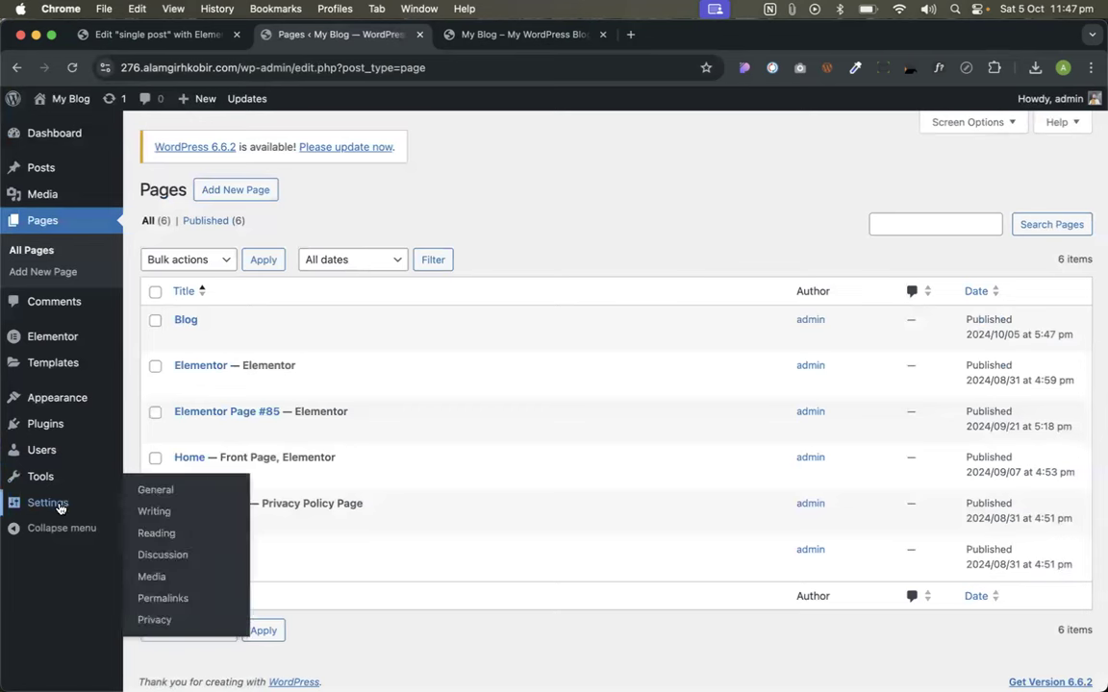
click(146, 533)
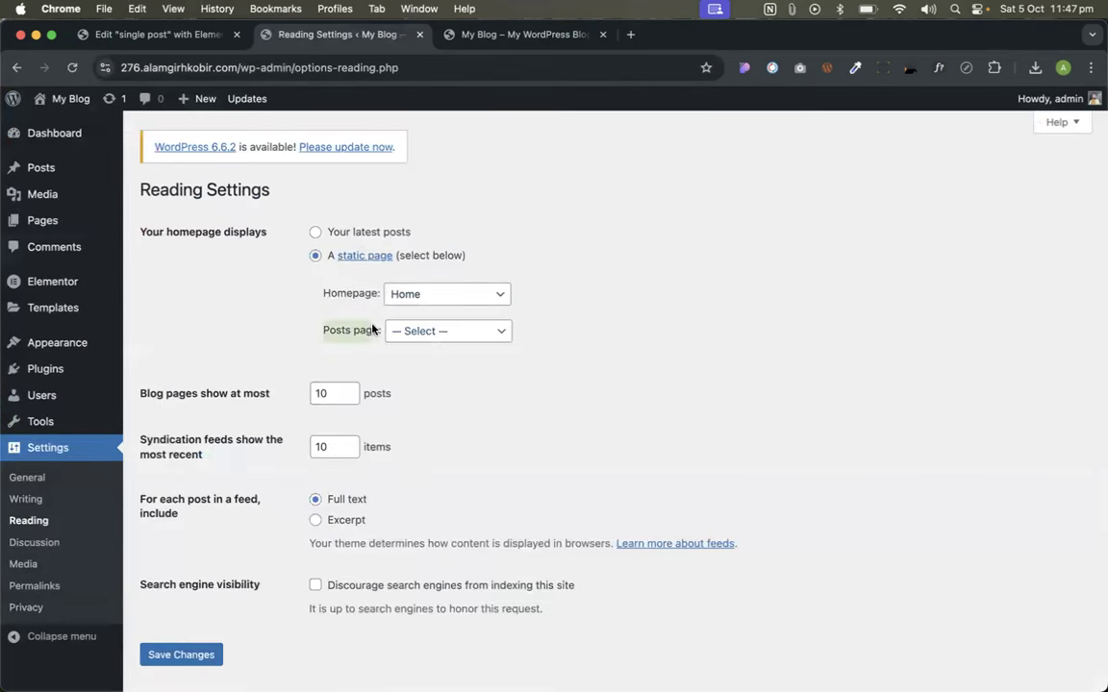
click(444, 336)
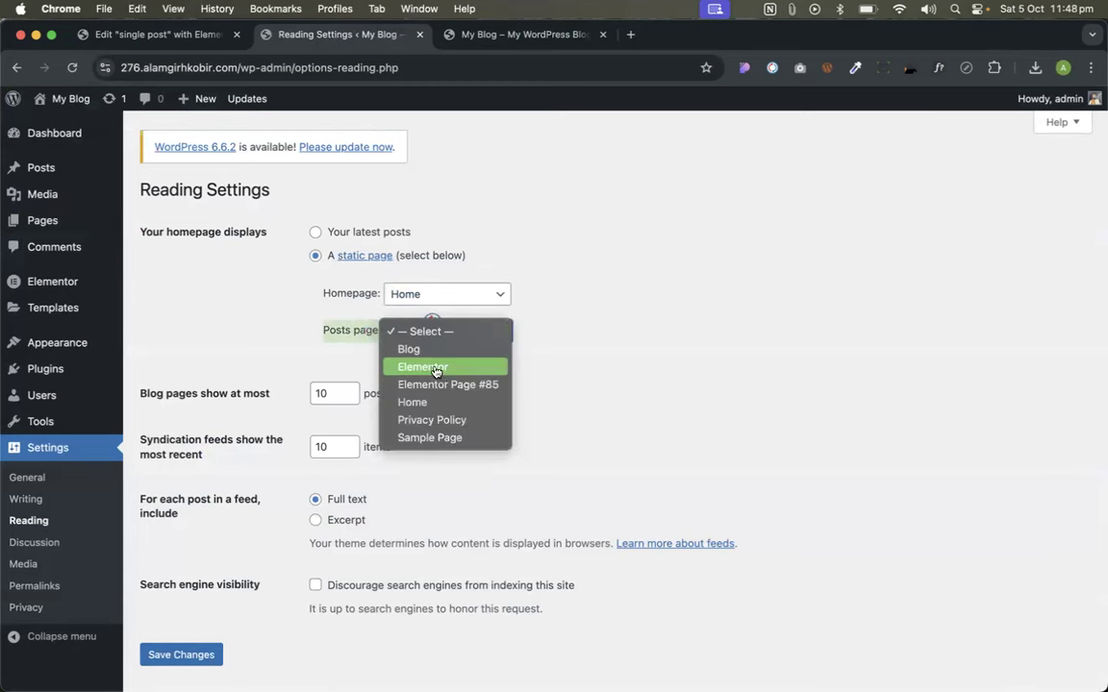
click(418, 350)
scroll(420, 354, down, 1)
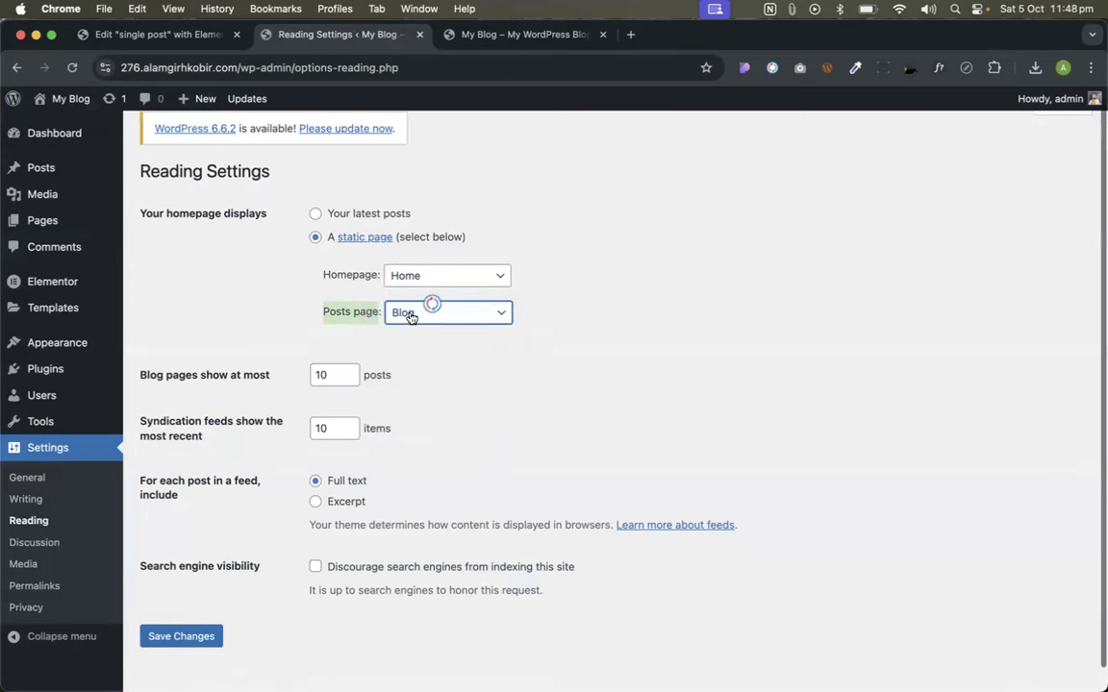
click(191, 630)
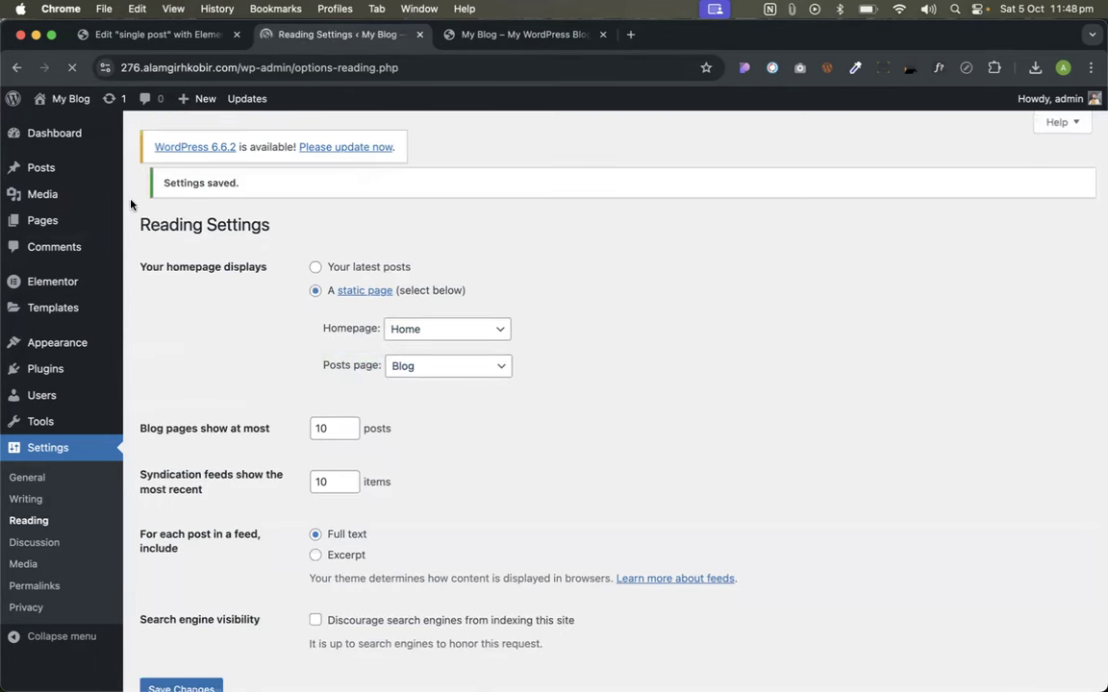
- View the live Blog page from the Pages list, reviewing its post listing and the Elementor edit options
click(42, 220)
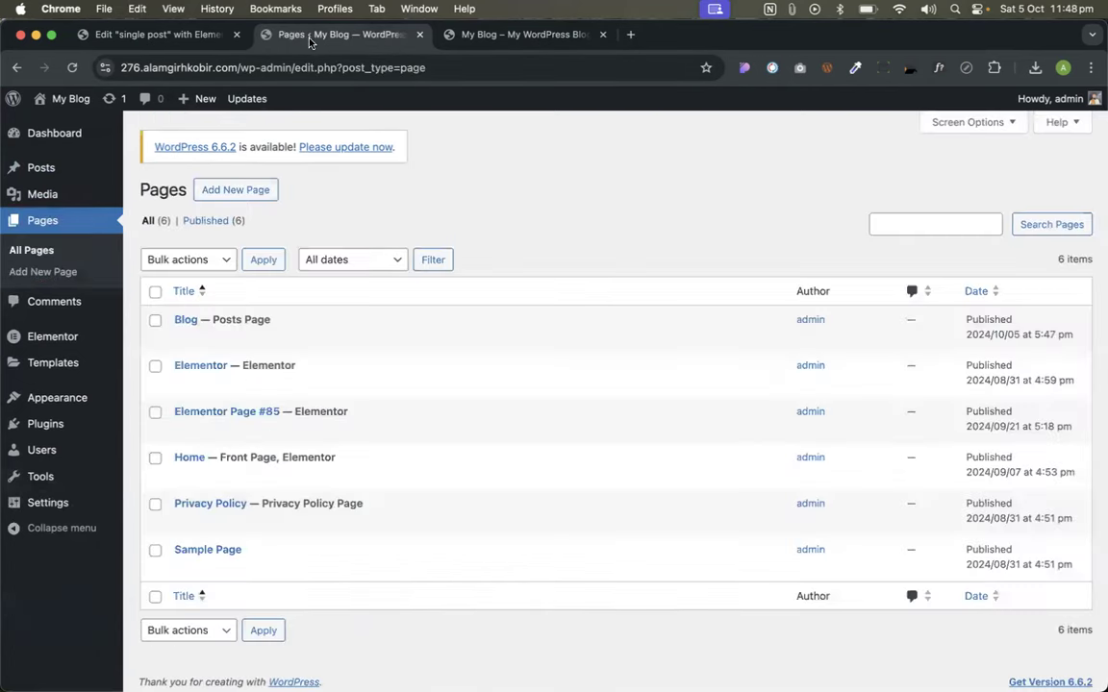
click(299, 338)
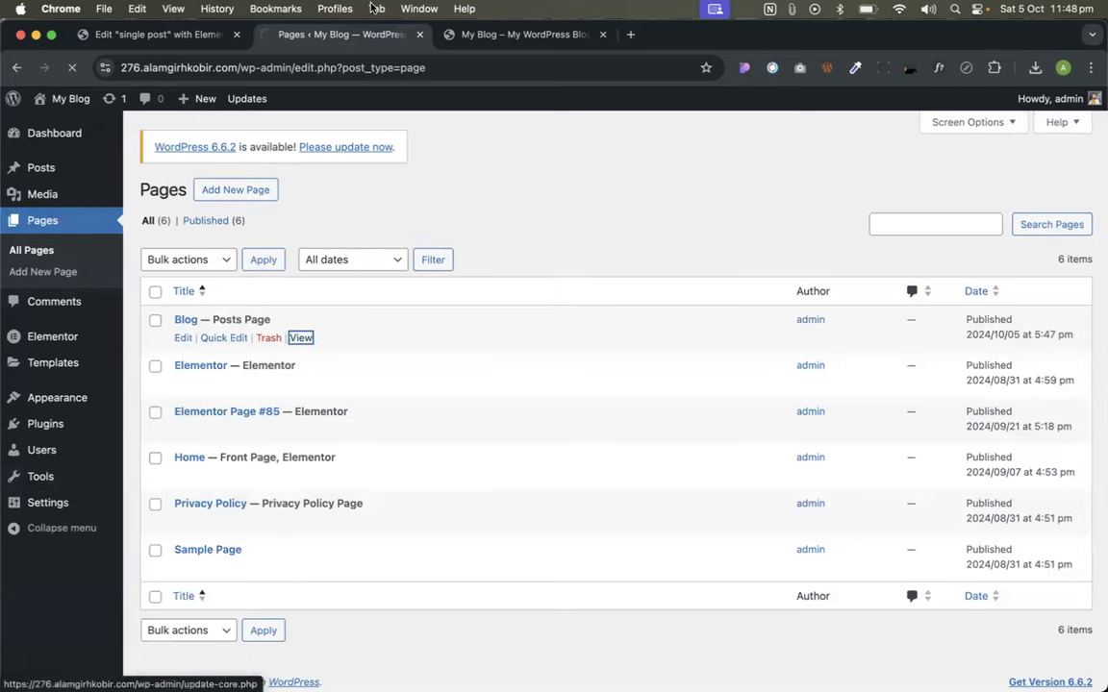
scroll(462, 356, down, 20)
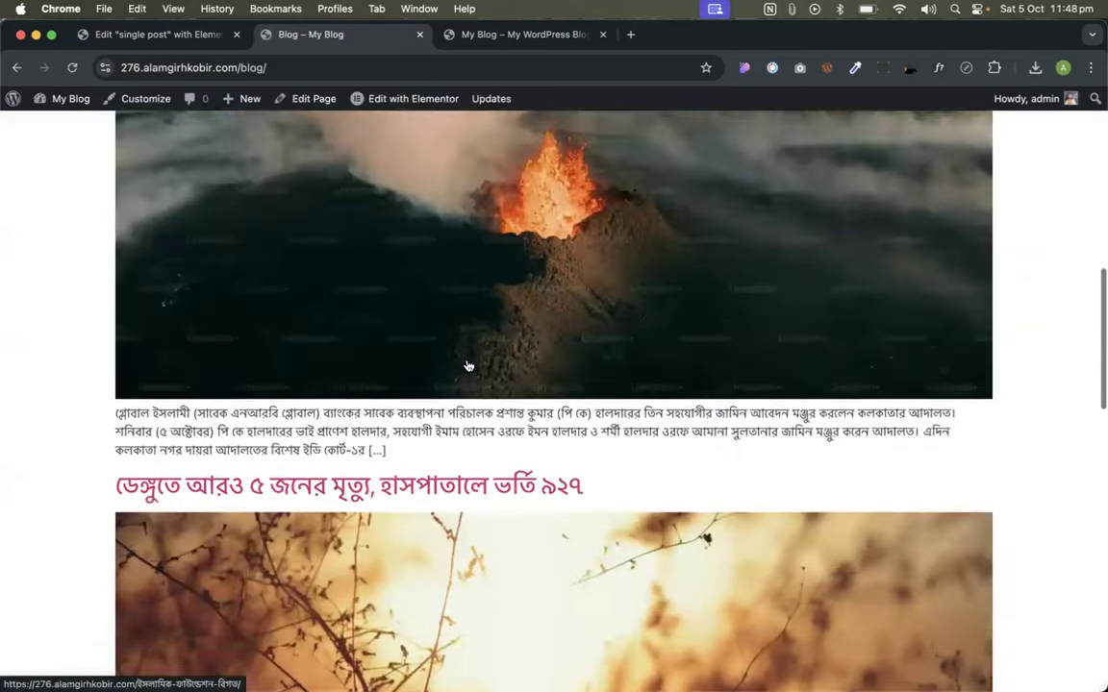
scroll(468, 363, down, 3)
scroll(464, 366, up, 20)
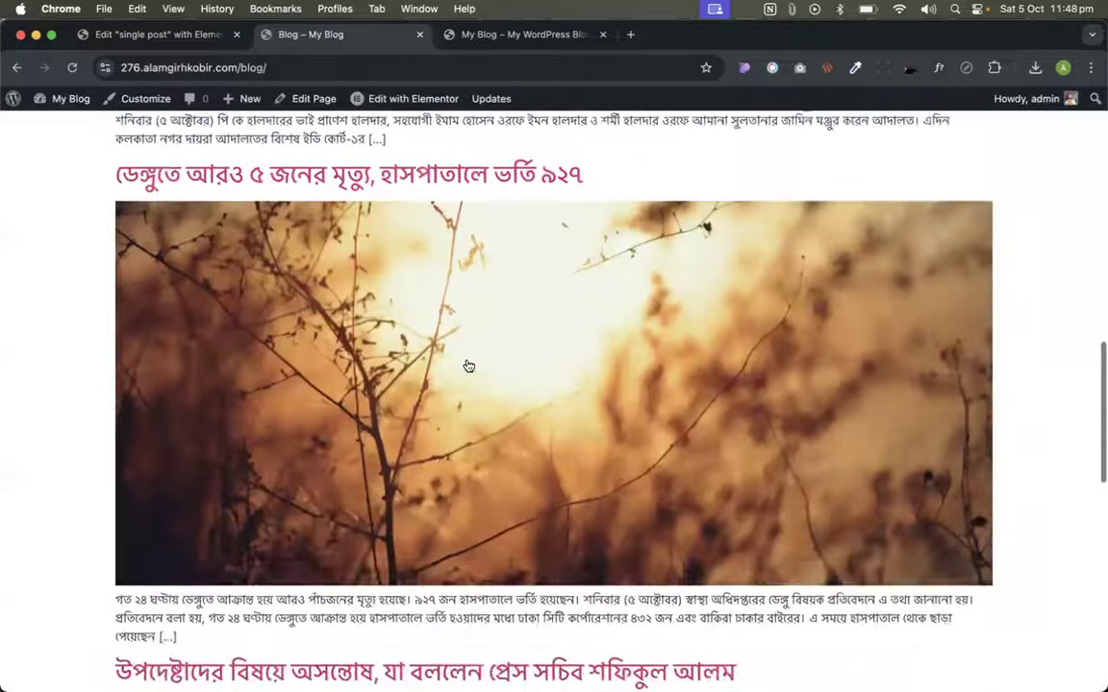
scroll(332, 290, down, 20)
scroll(333, 290, up, 20)
scroll(332, 290, down, 1)
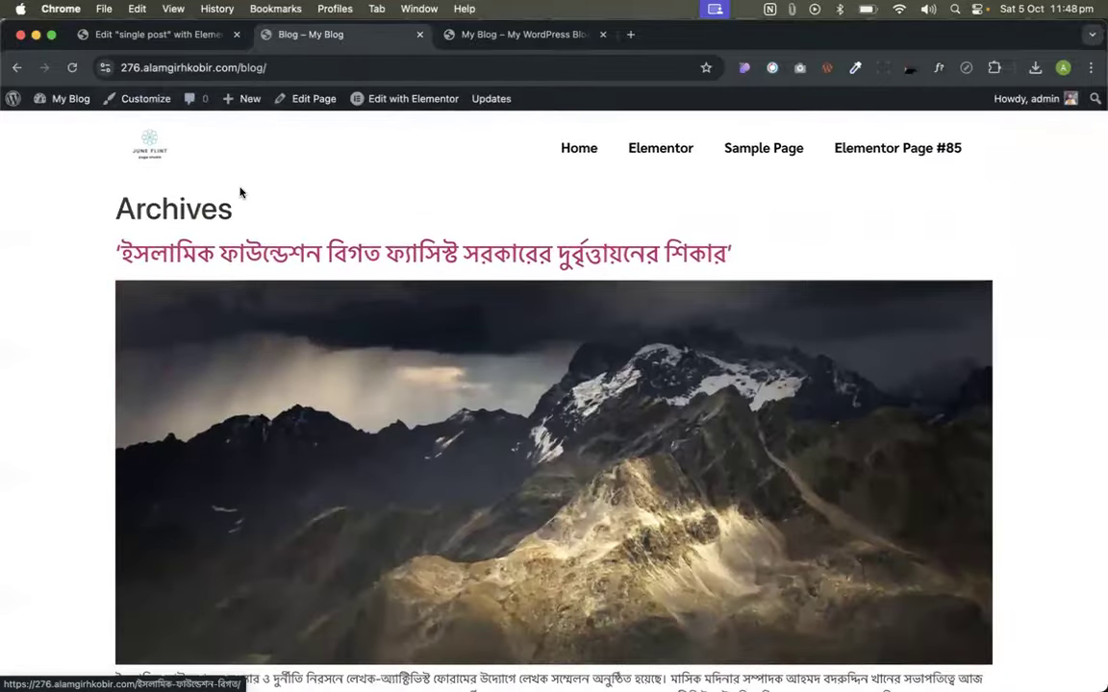
mouse_move(396, 101)
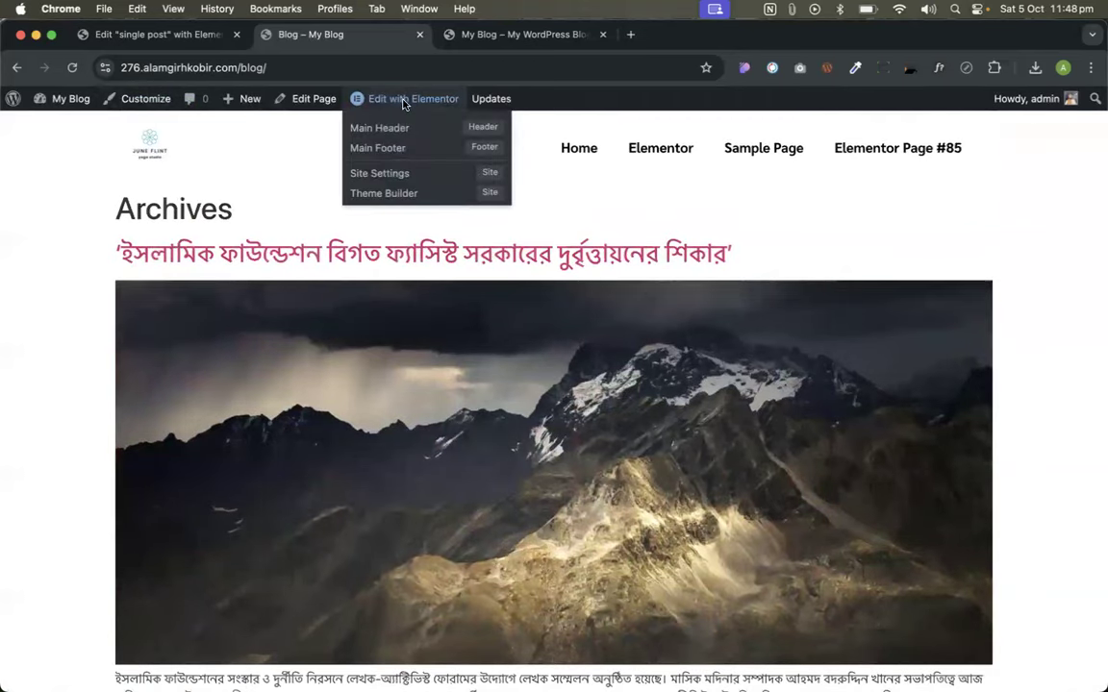
- Return to the Pages list and examine the Posts Page and Front Page labels on Blog and Home
click(16, 67)
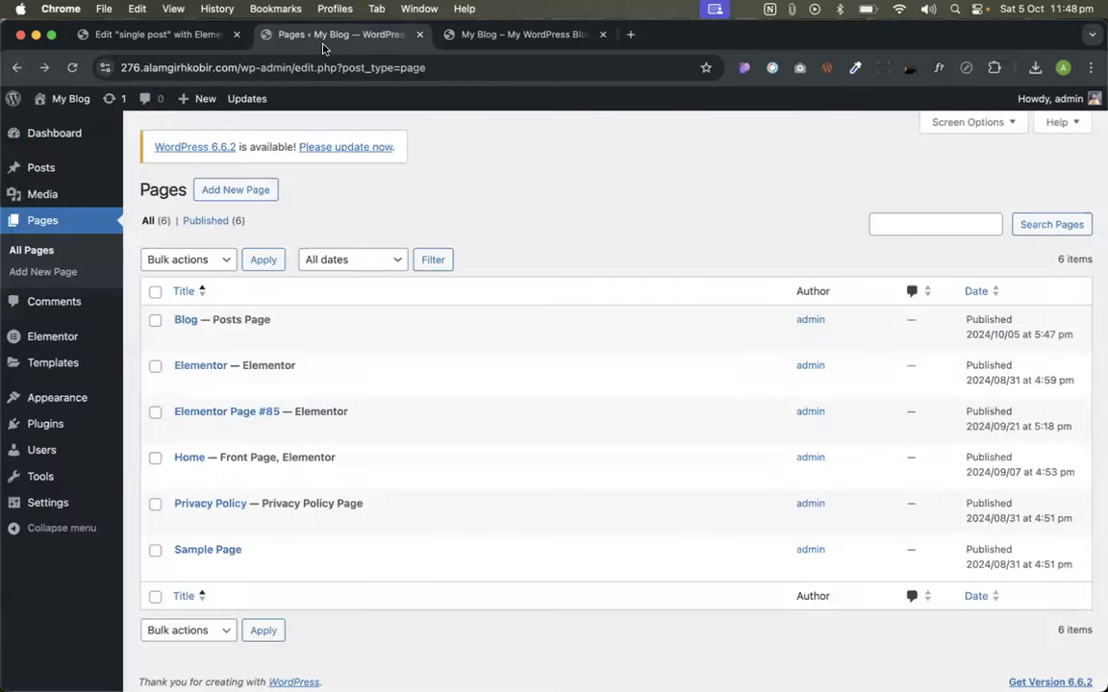
mouse_move(321, 42)
mouse_down()
mouse_move(327, 312)
mouse_move(331, 34)
mouse_up()
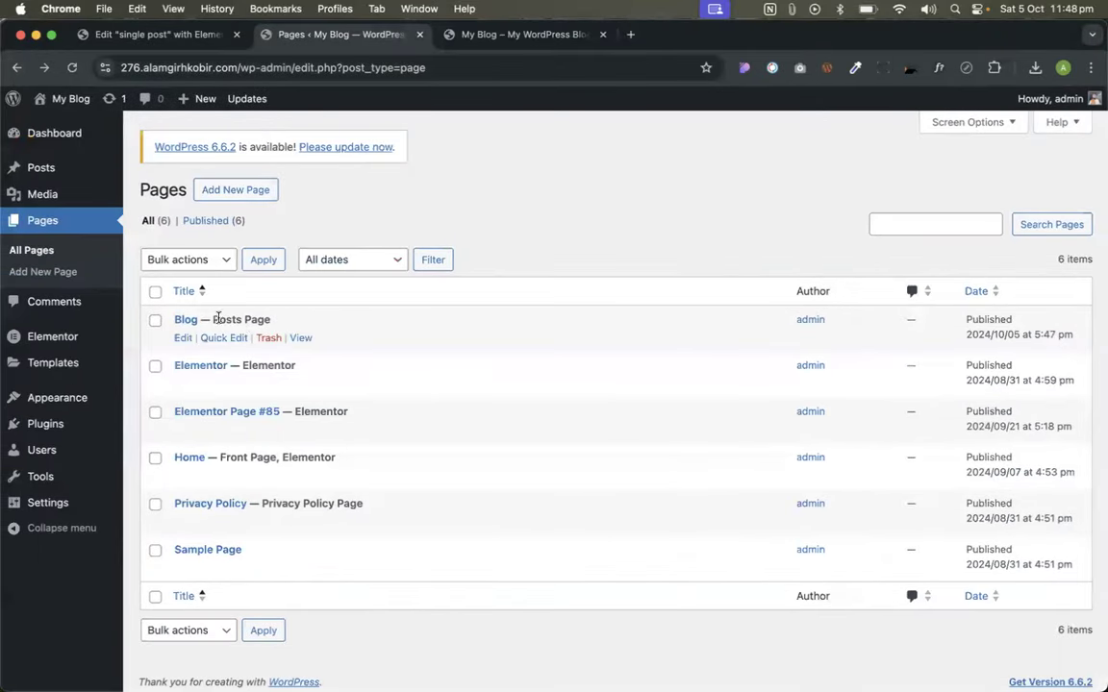
drag(213, 319, 258, 327)
drag(218, 457, 274, 459)
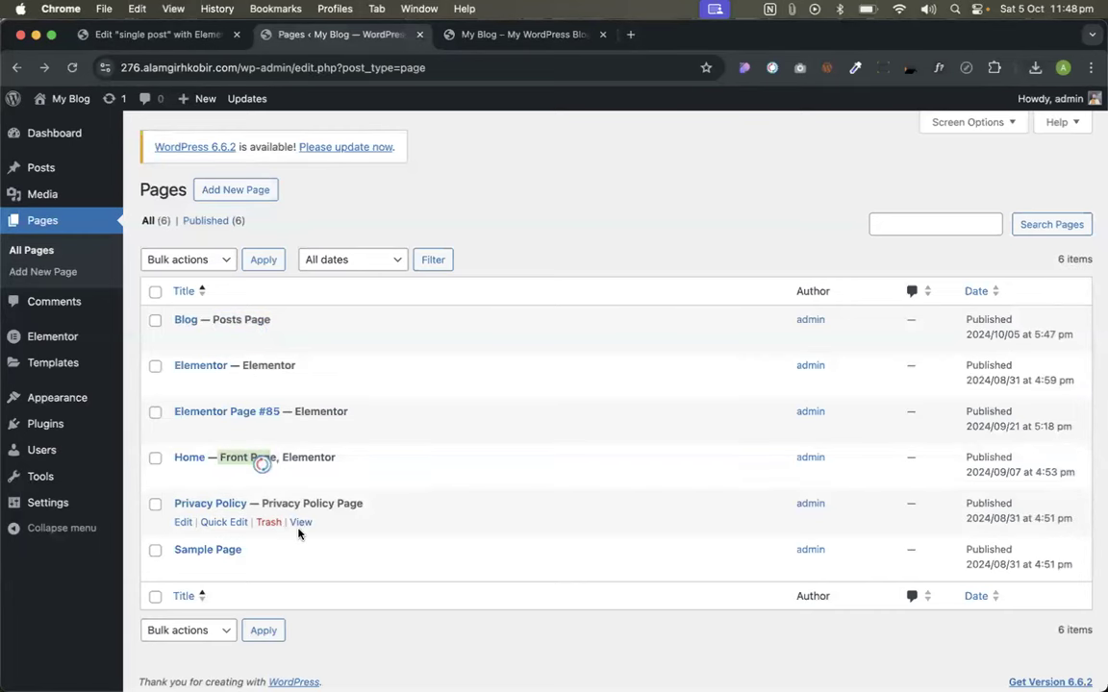
click(277, 365)
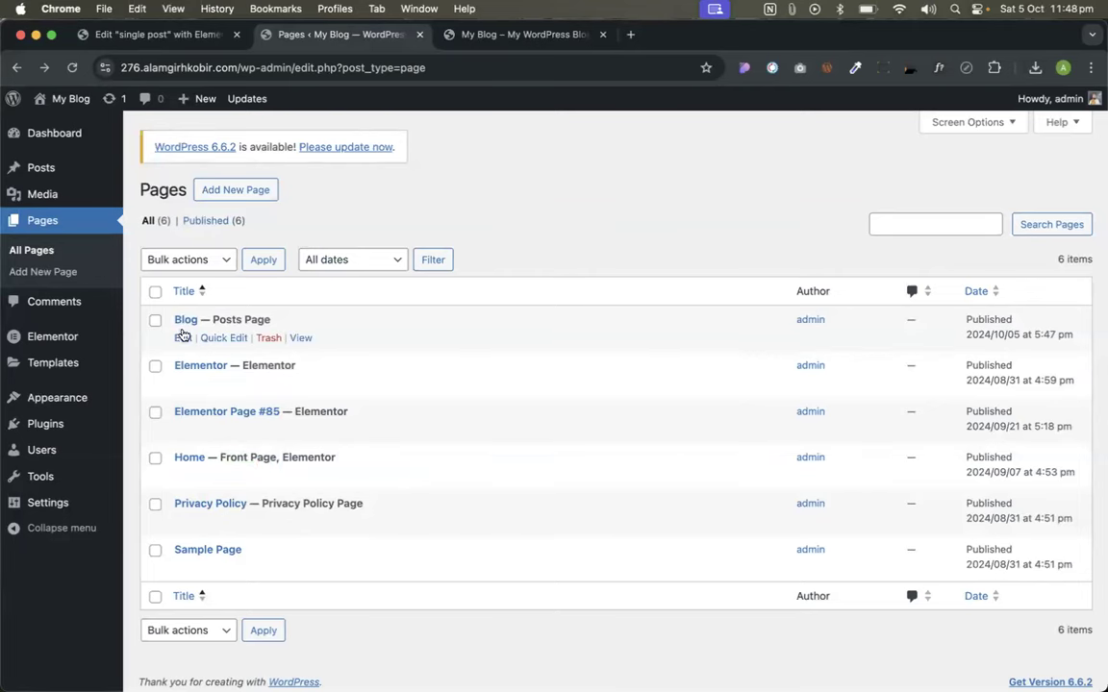
- Create a new Elementor template of type Archive named "Blog page"
click(45, 365)
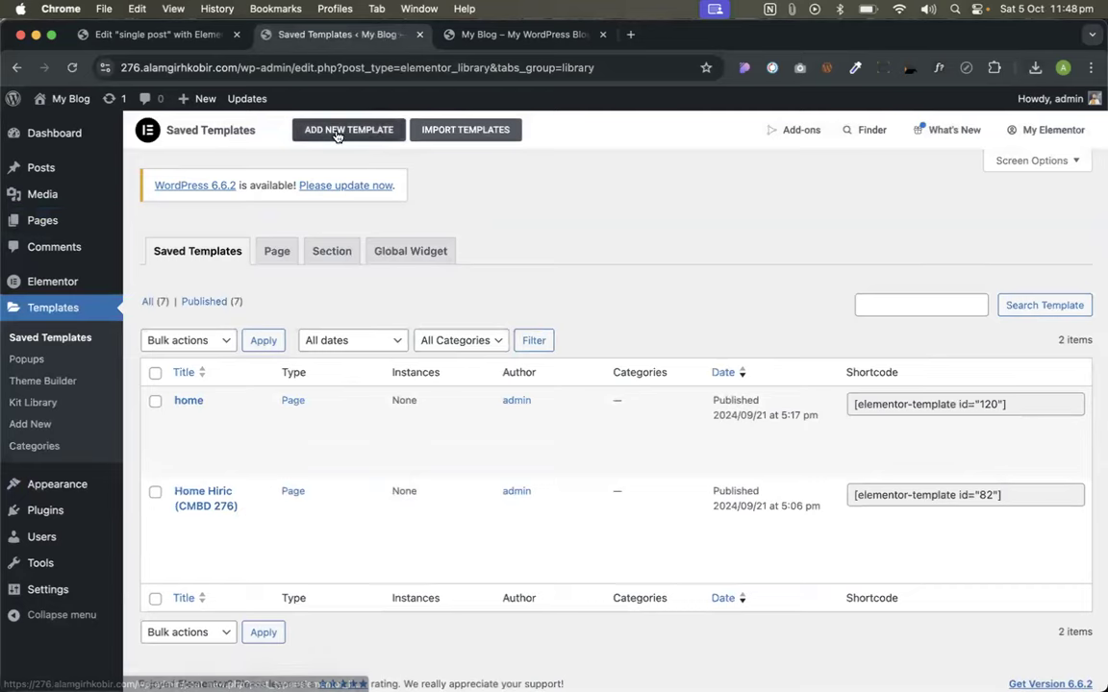
click(339, 131)
click(682, 377)
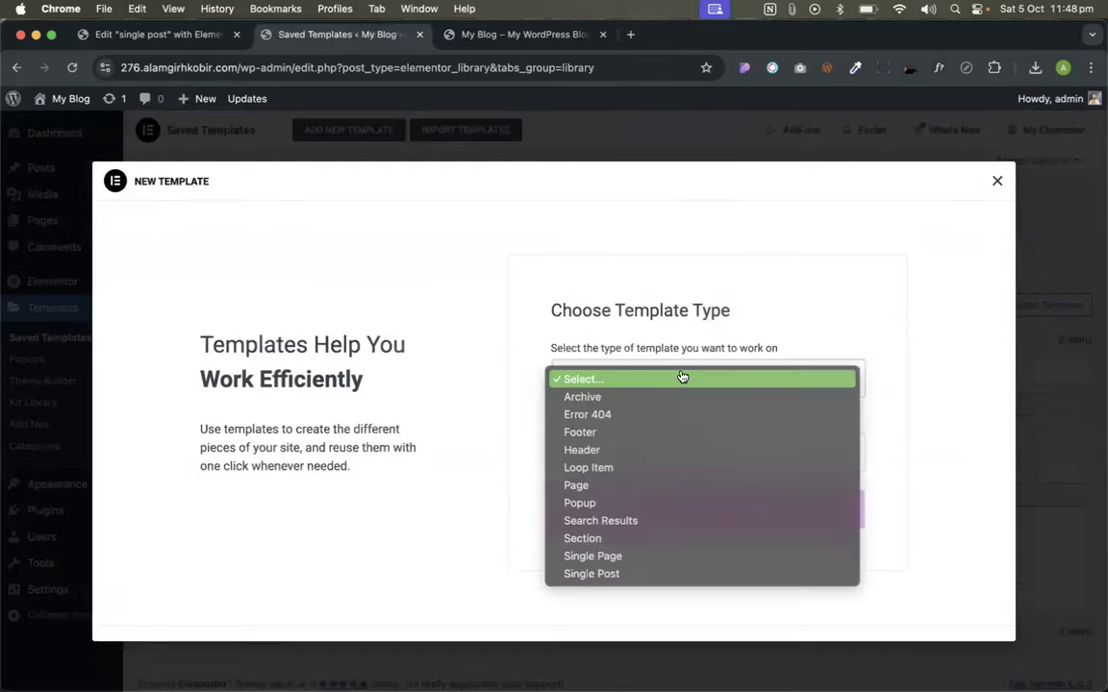
click(592, 399)
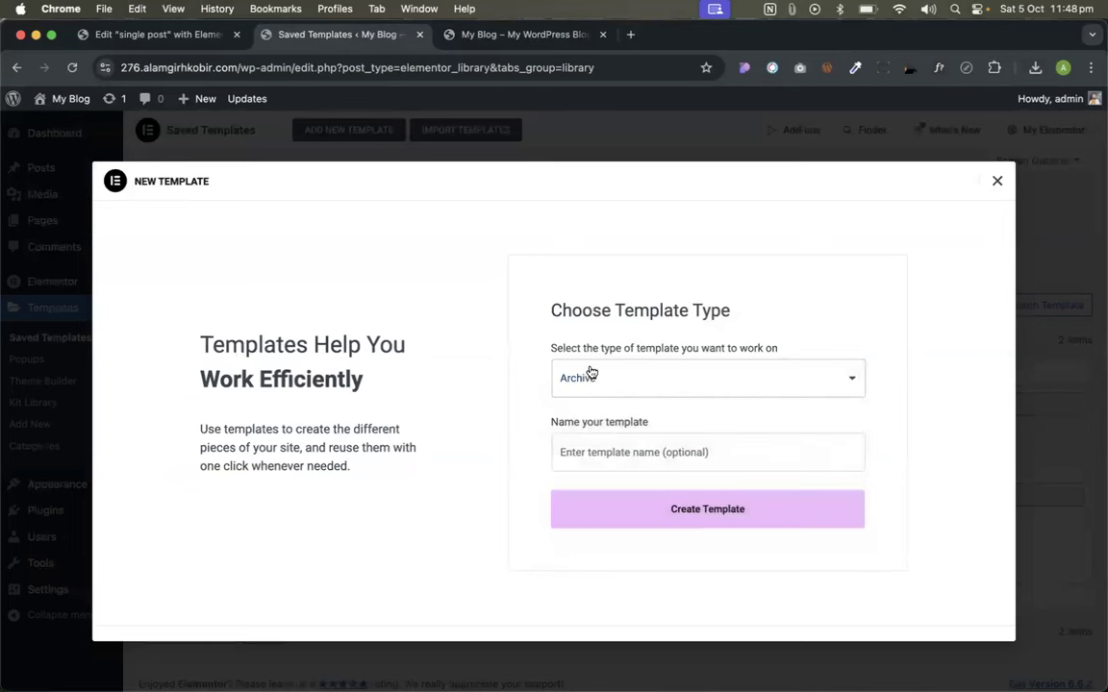
click(476, 35)
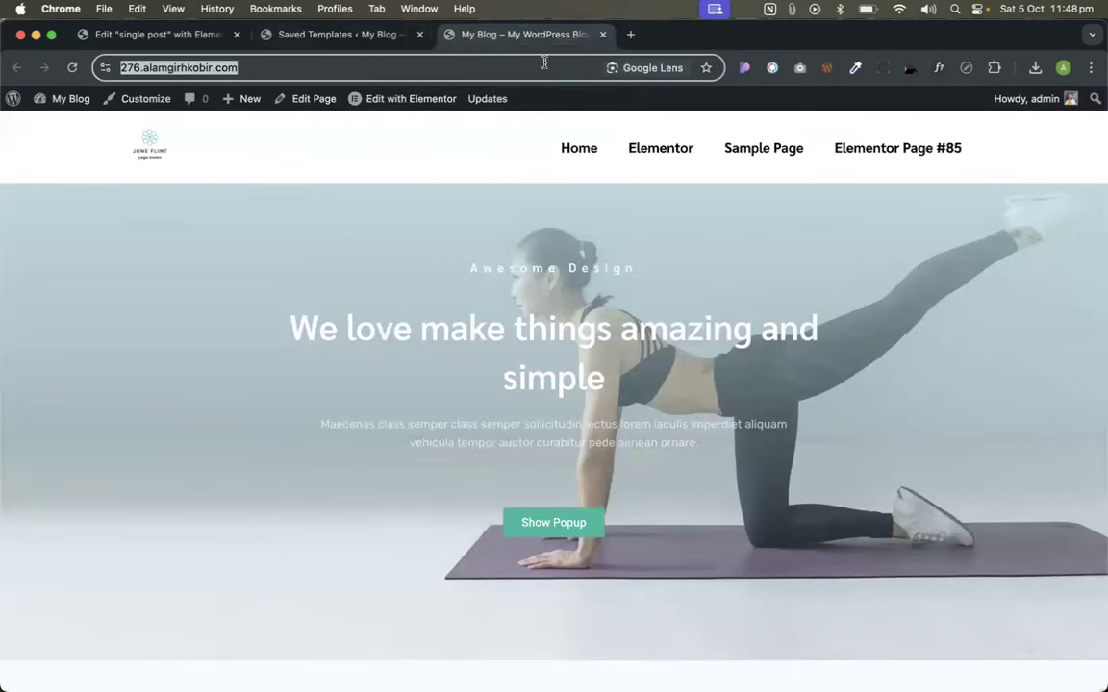
click(514, 326)
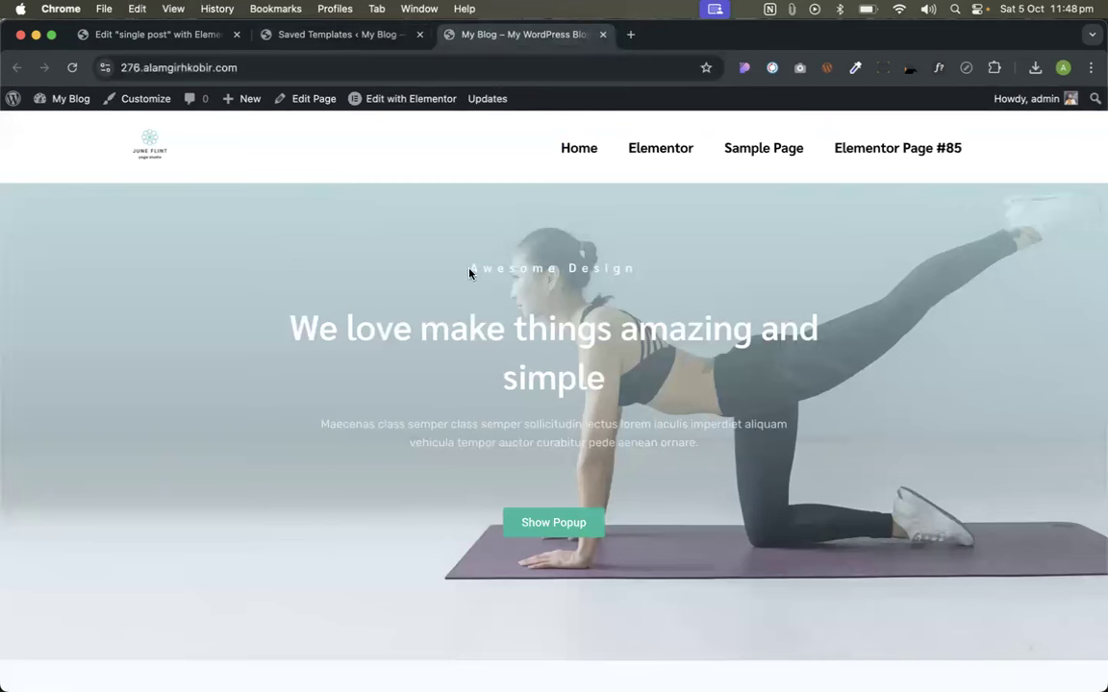
click(329, 38)
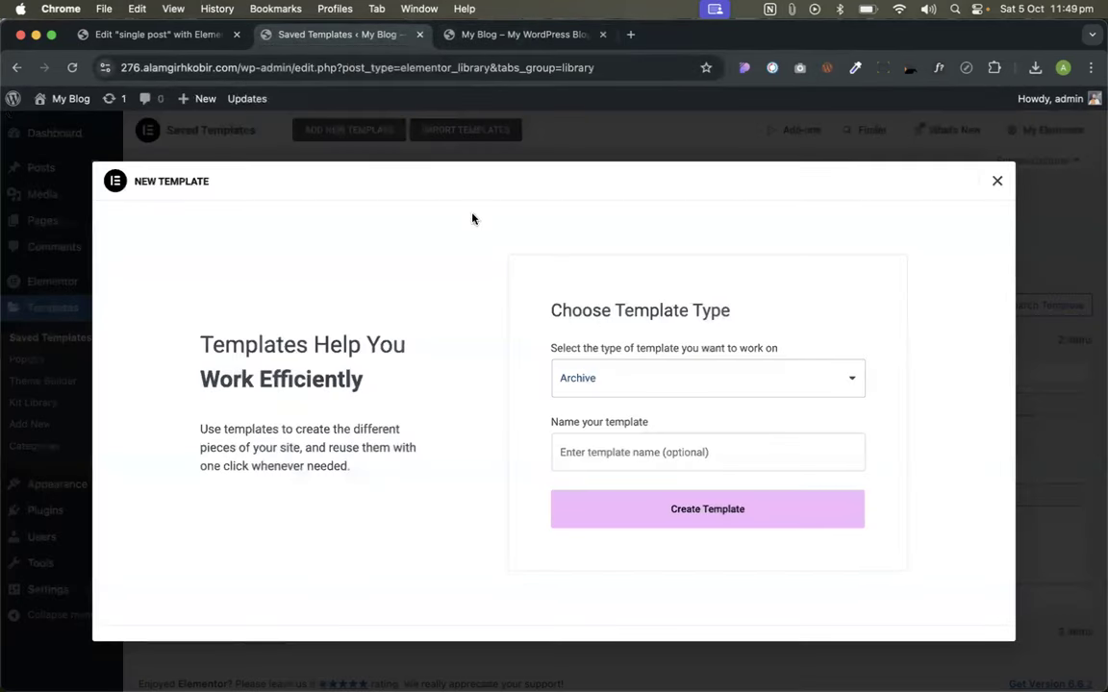
click(636, 450)
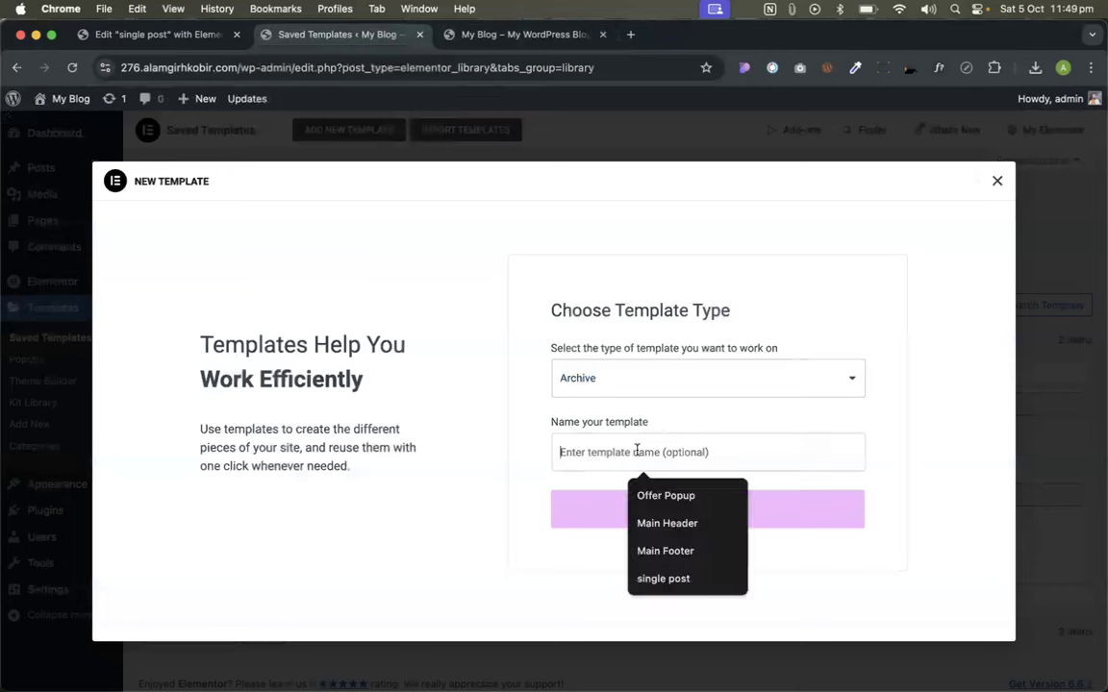
text(Blog page)
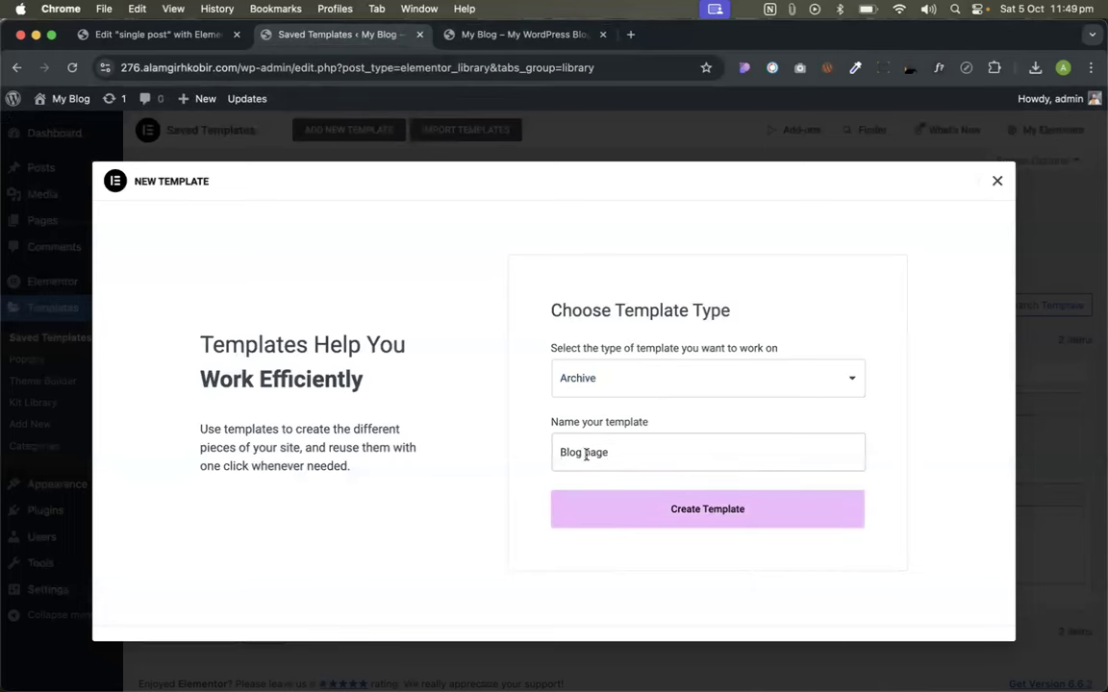
click(680, 508)
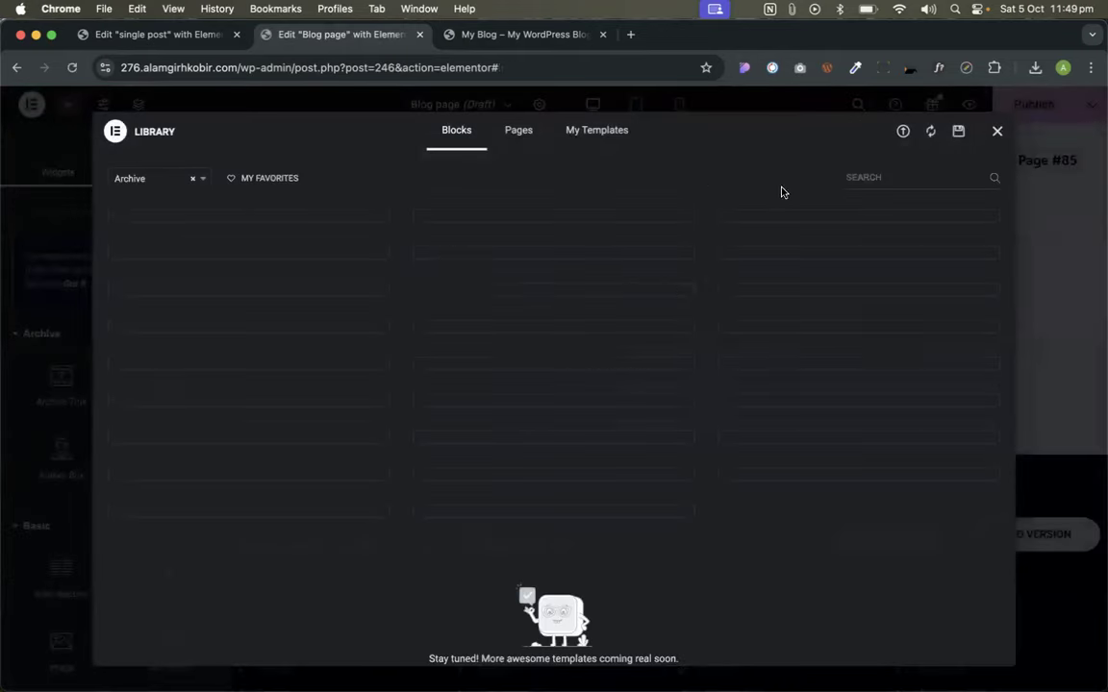
- Insert a two-column Archives block from the template library into the Blog page template
scroll(727, 438, down, 5)
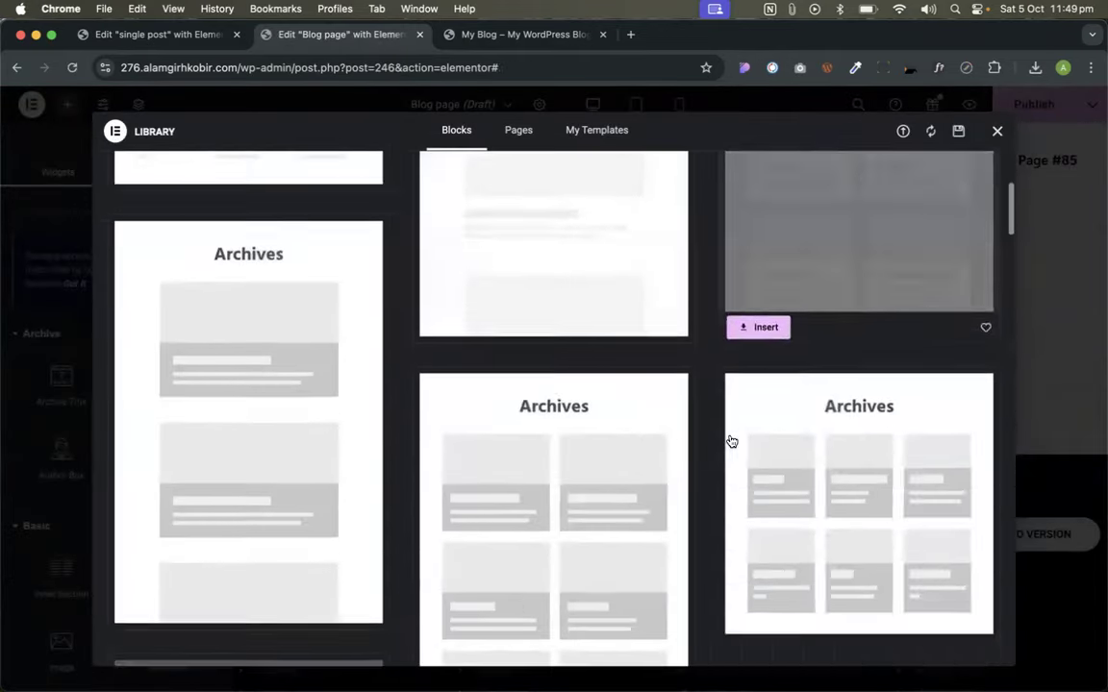
scroll(554, 527, down, 2)
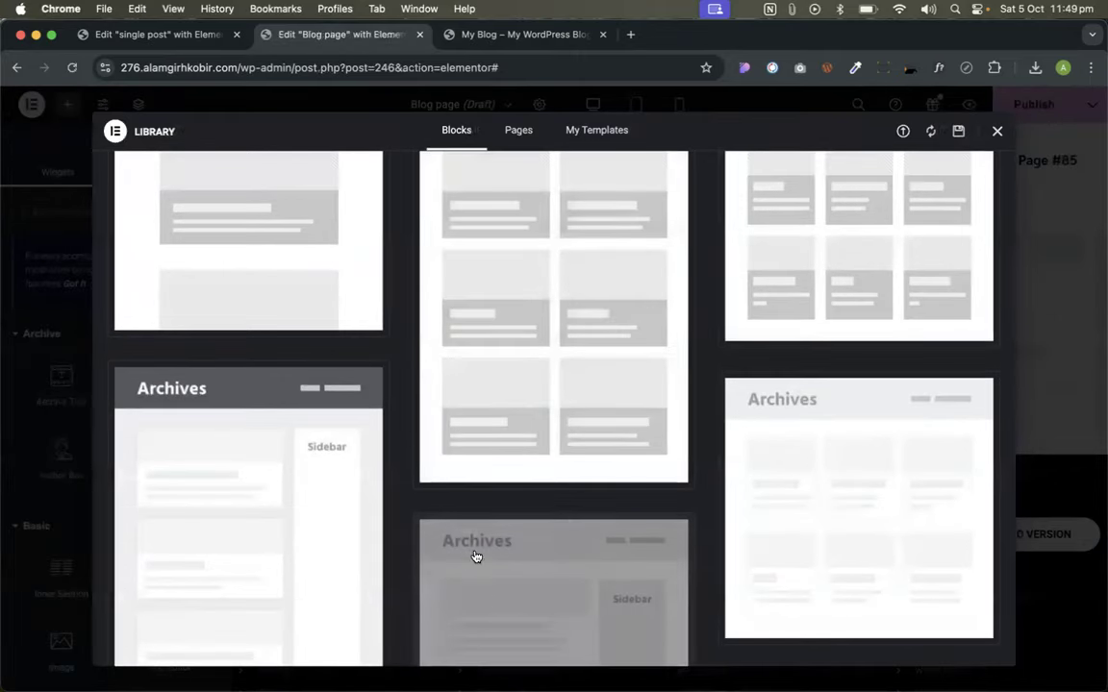
click(460, 474)
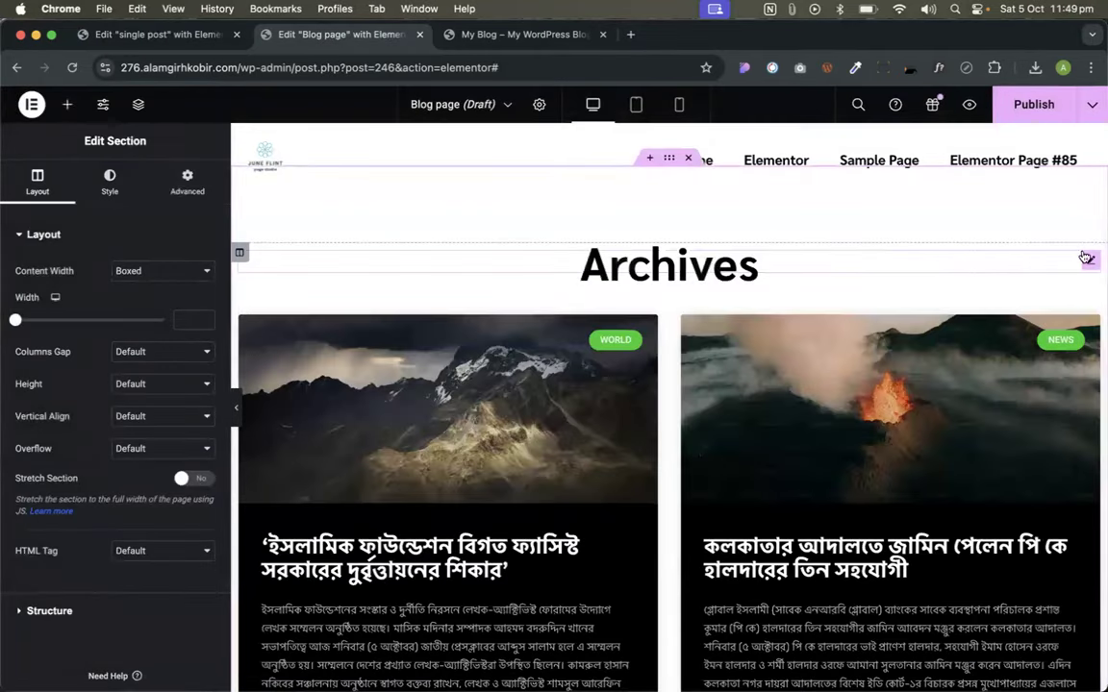
- Delete the Archive Title and Archive Posts widgets from the inserted block, keeping its empty section
click(1087, 258)
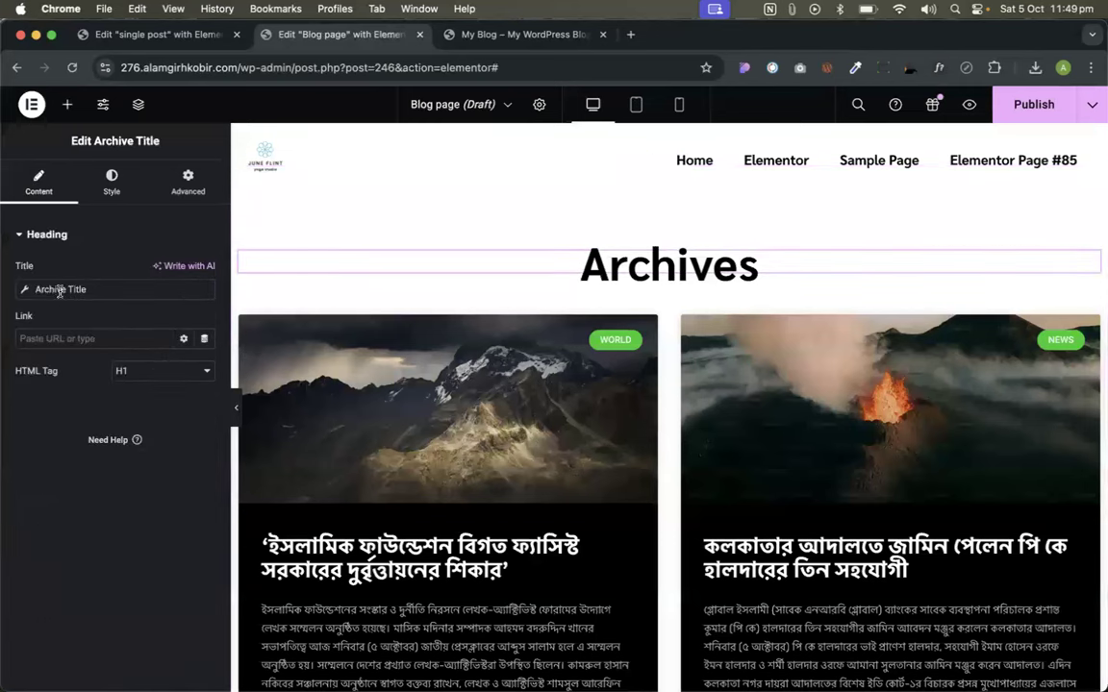
click(124, 288)
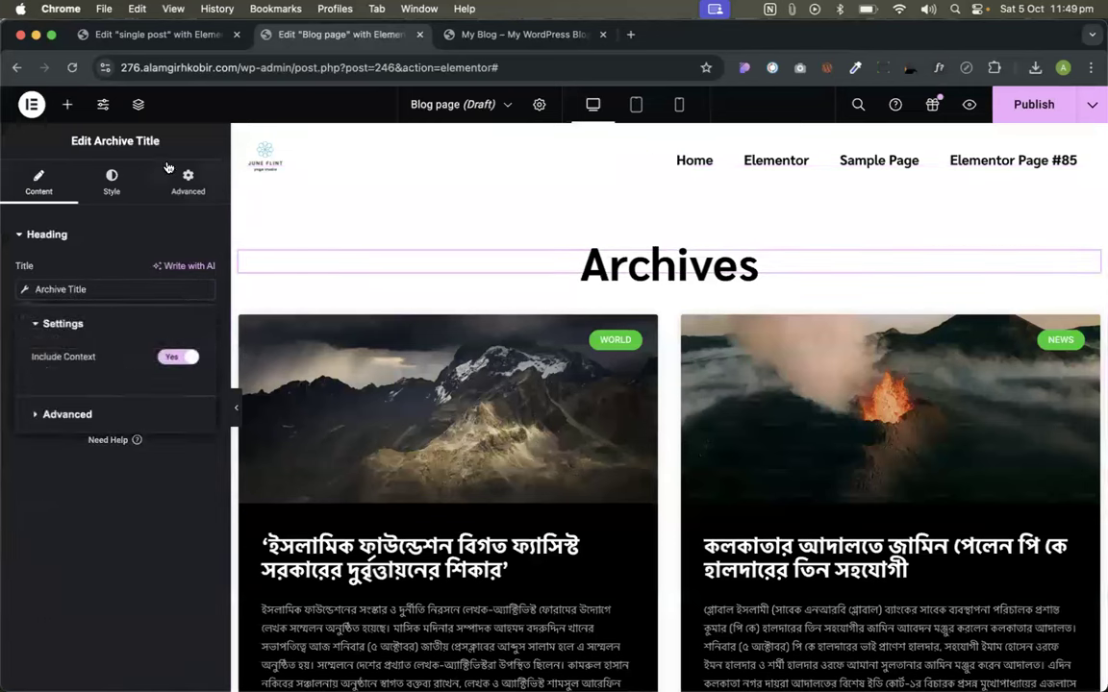
right_click(587, 279)
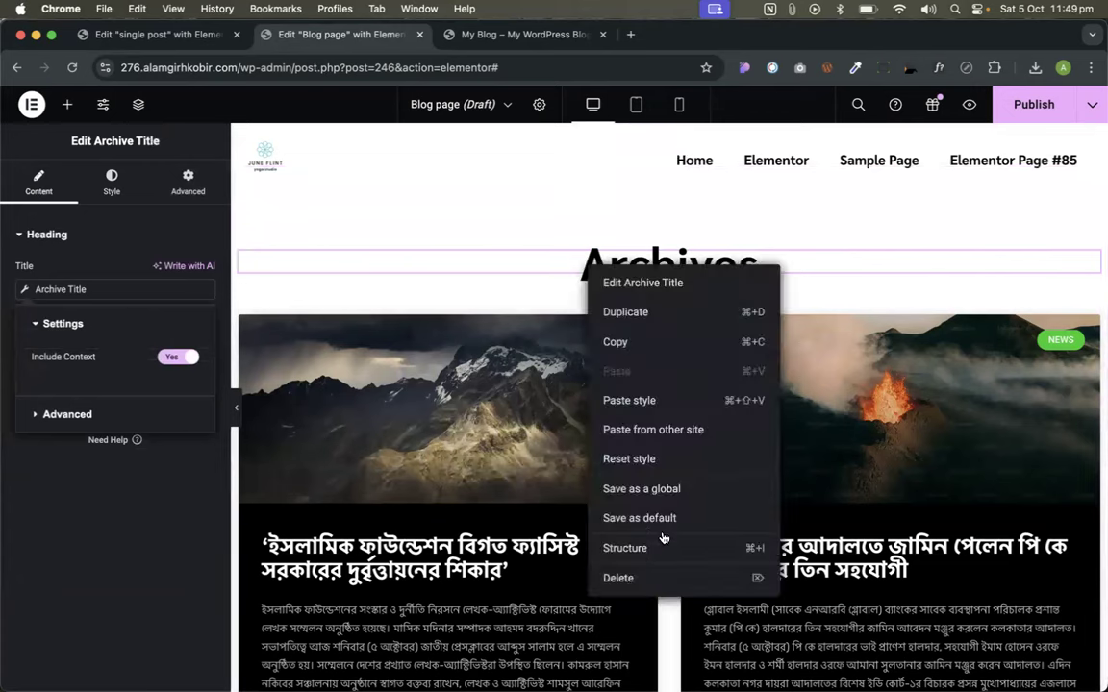
click(647, 577)
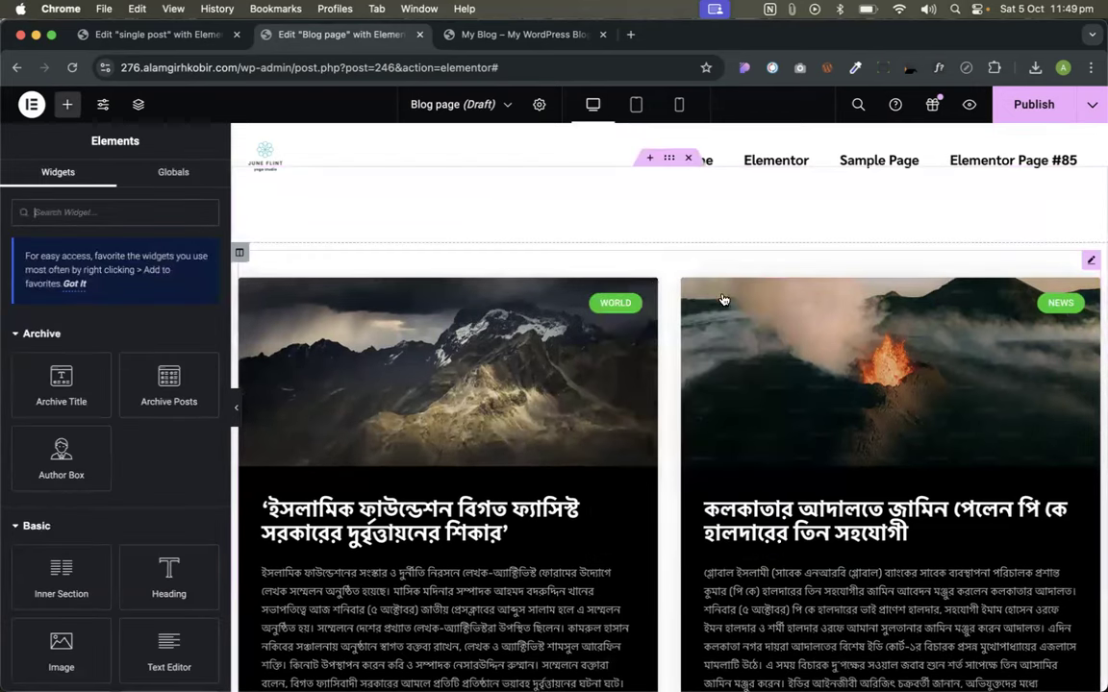
right_click(974, 280)
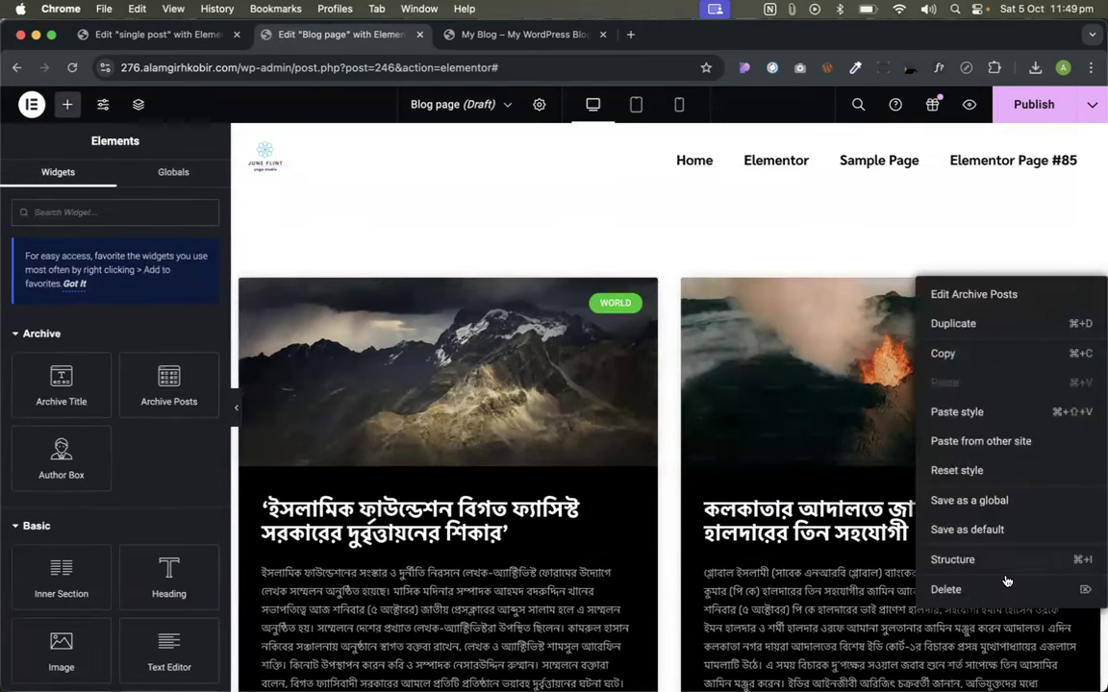
click(996, 589)
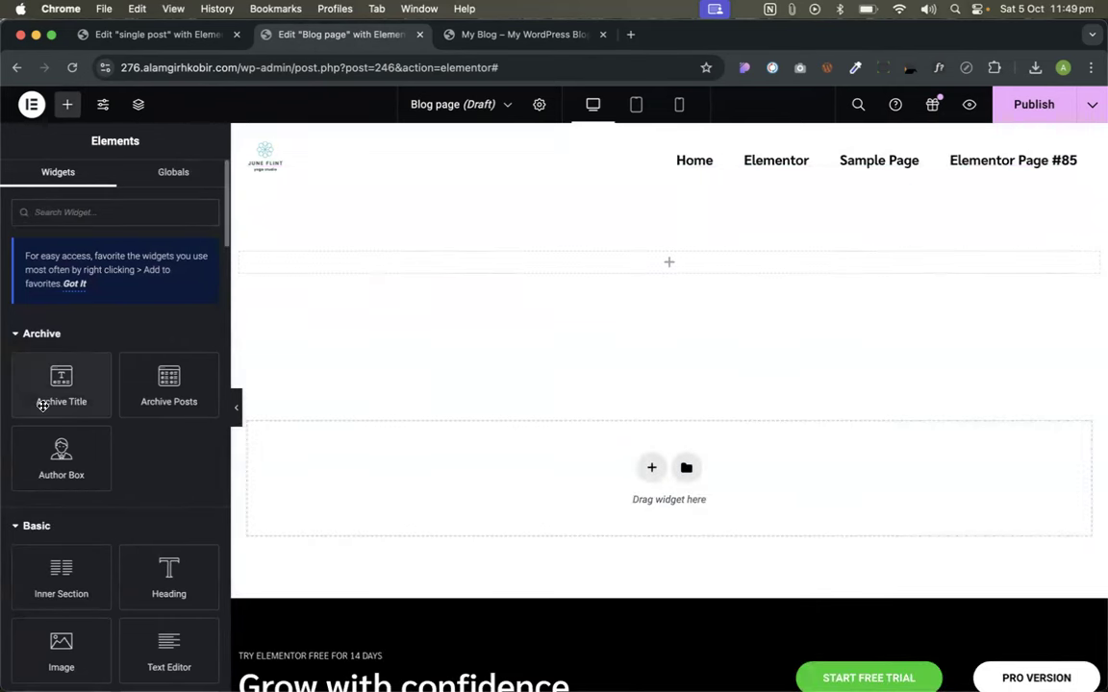
- Add an Archive Title widget to the empty section and center its alignment
drag(44, 386, 667, 265)
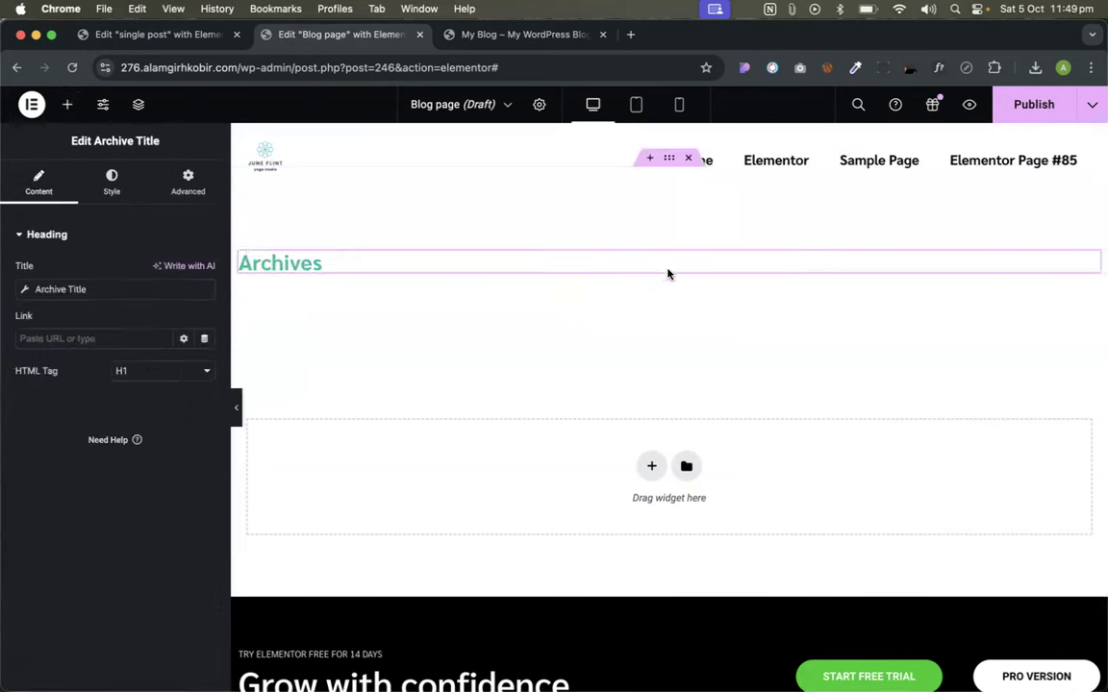
click(112, 183)
click(164, 272)
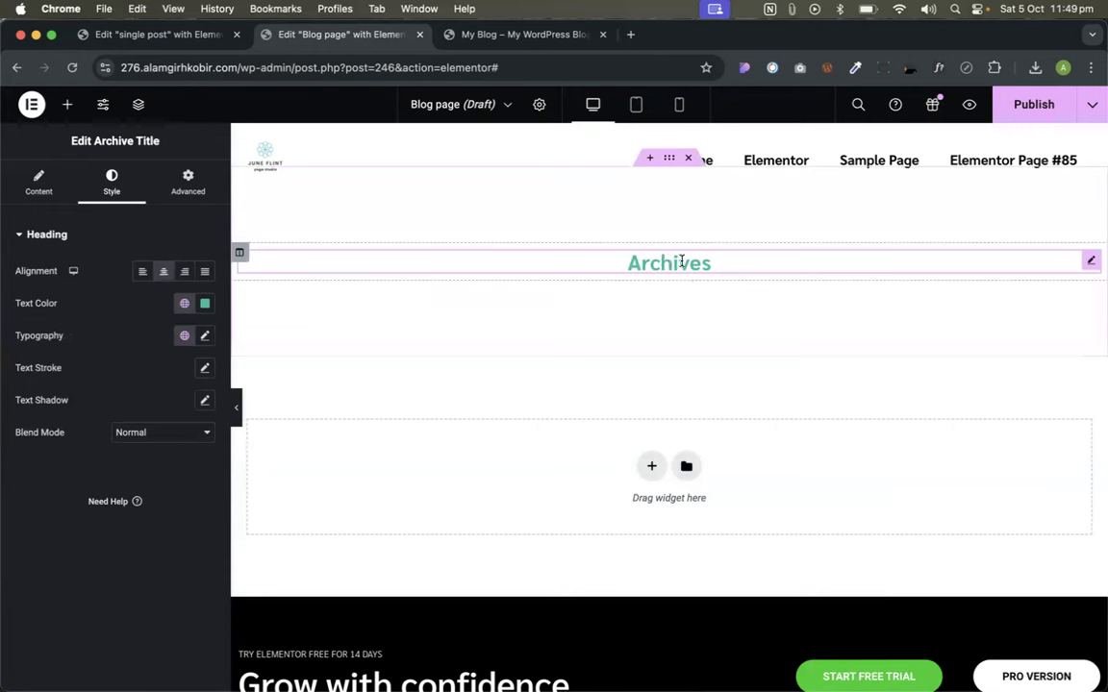
click(38, 181)
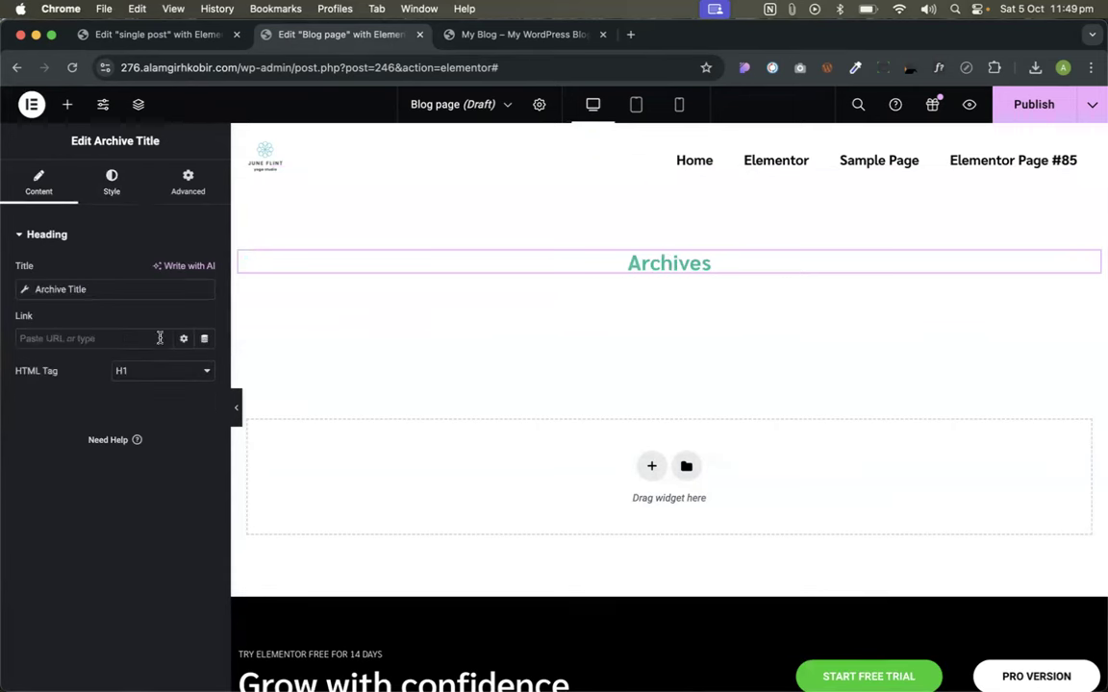
- Add an Archive Posts widget below the archive title and set its skin to Cards
click(68, 104)
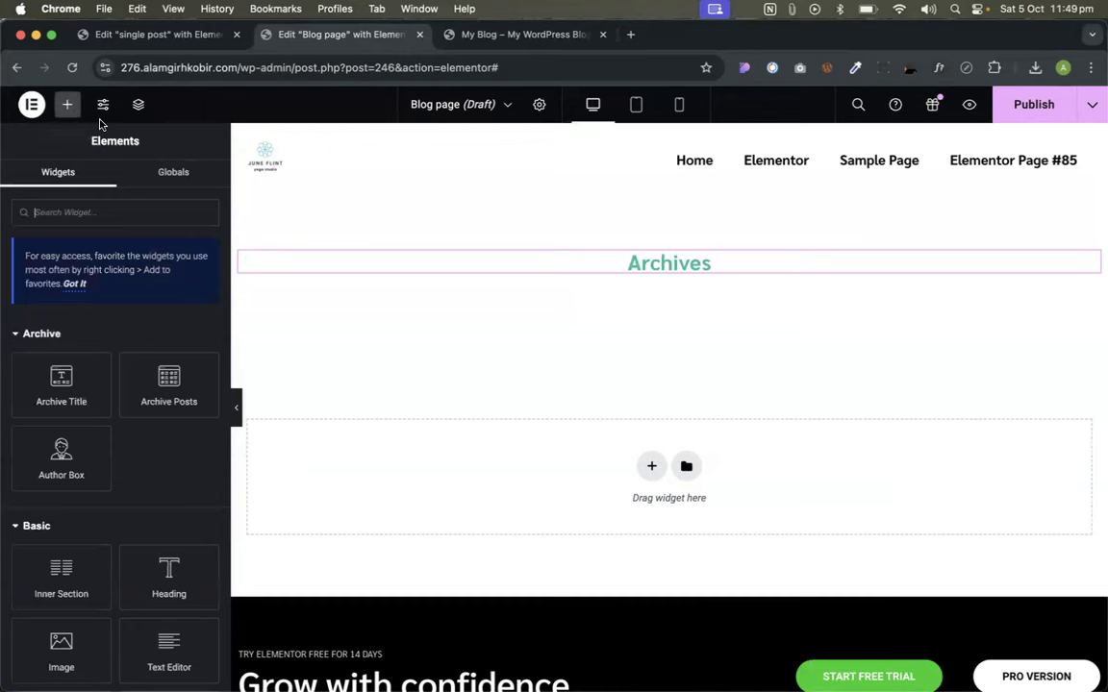
drag(159, 382, 657, 273)
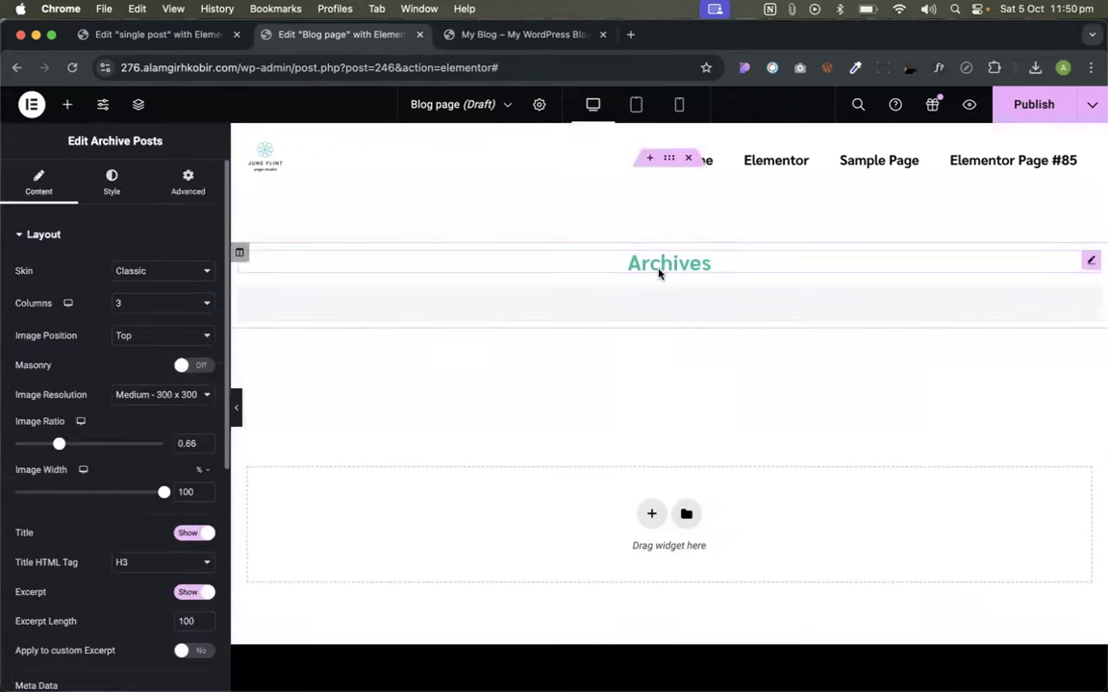
scroll(620, 406, down, 1)
scroll(619, 406, down, 10)
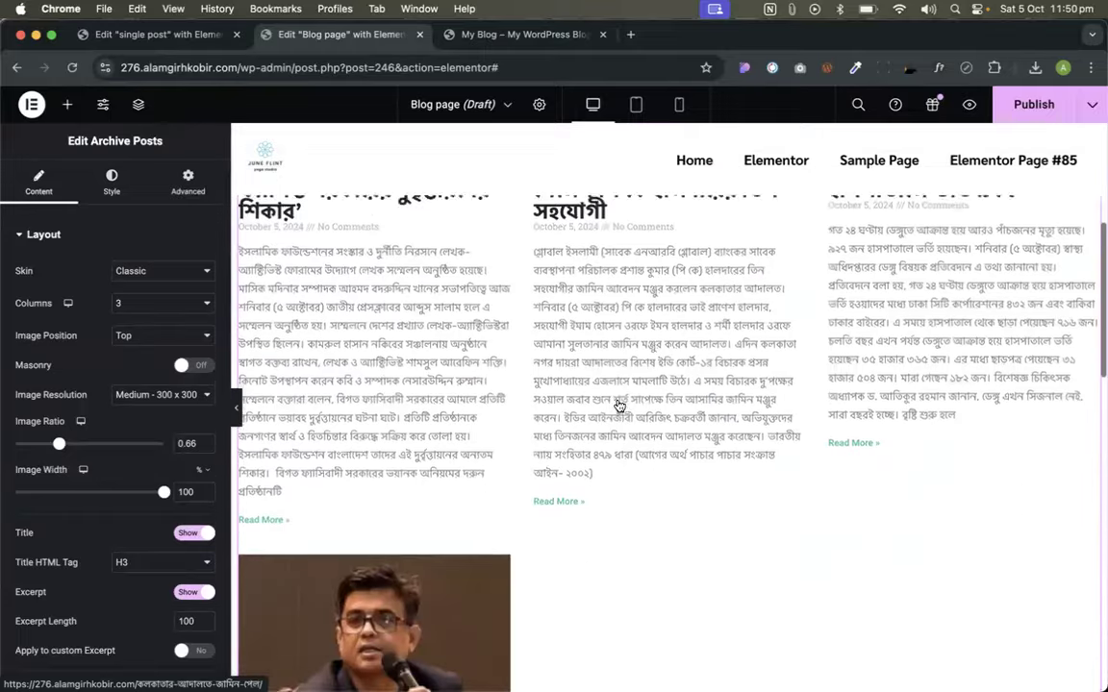
scroll(507, 465, down, 2)
scroll(301, 299, up, 10)
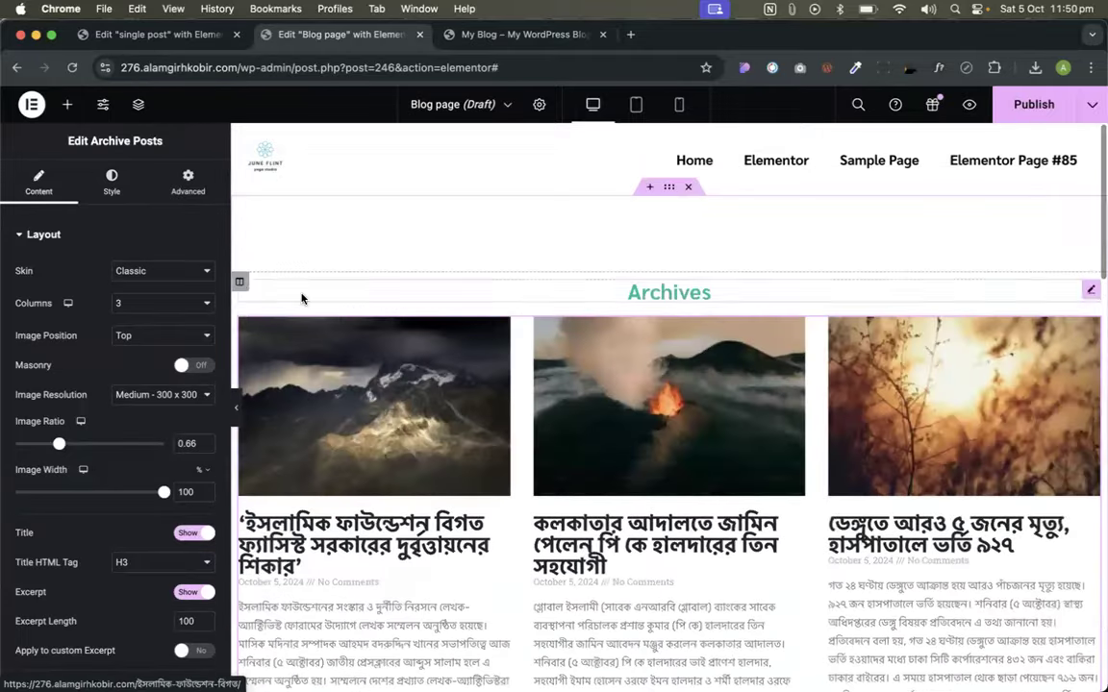
click(160, 271)
click(136, 287)
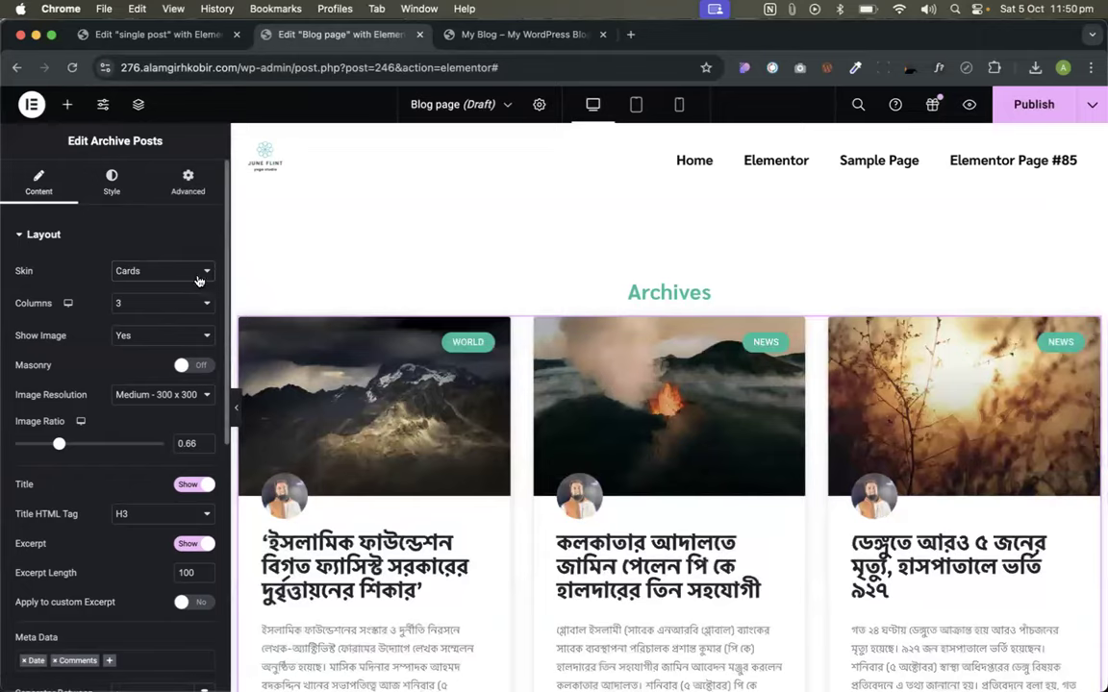
- Try the Full Content skin on the Archive Posts widget and switch it back to Cards
click(199, 280)
click(150, 289)
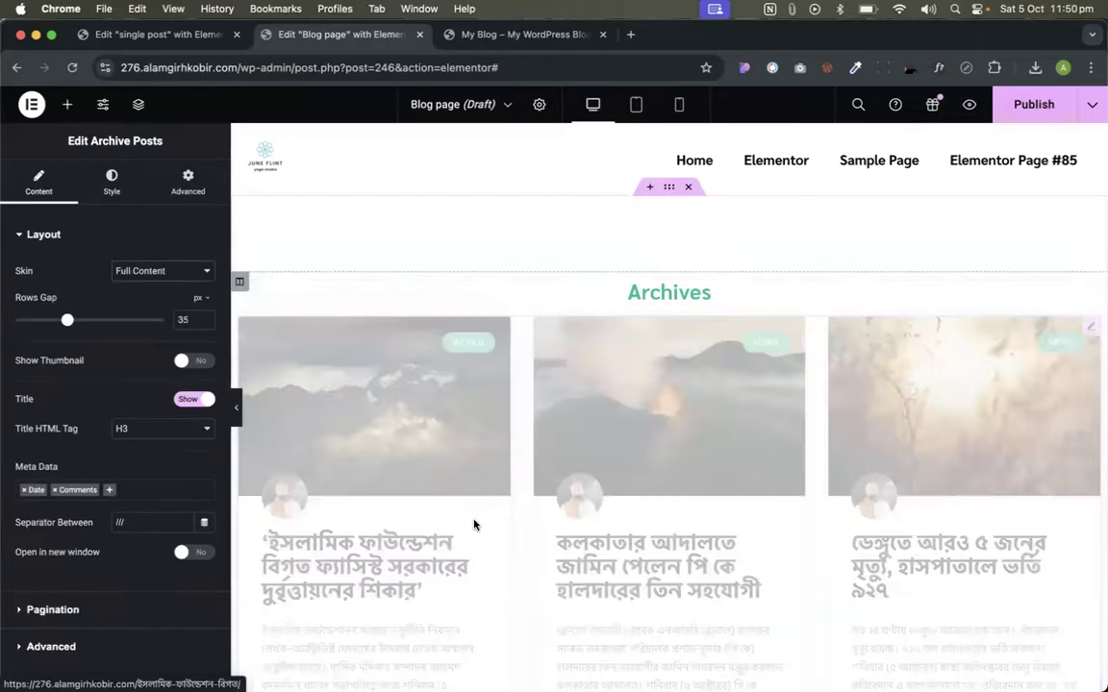
scroll(470, 369, down, 4)
scroll(469, 369, down, 10)
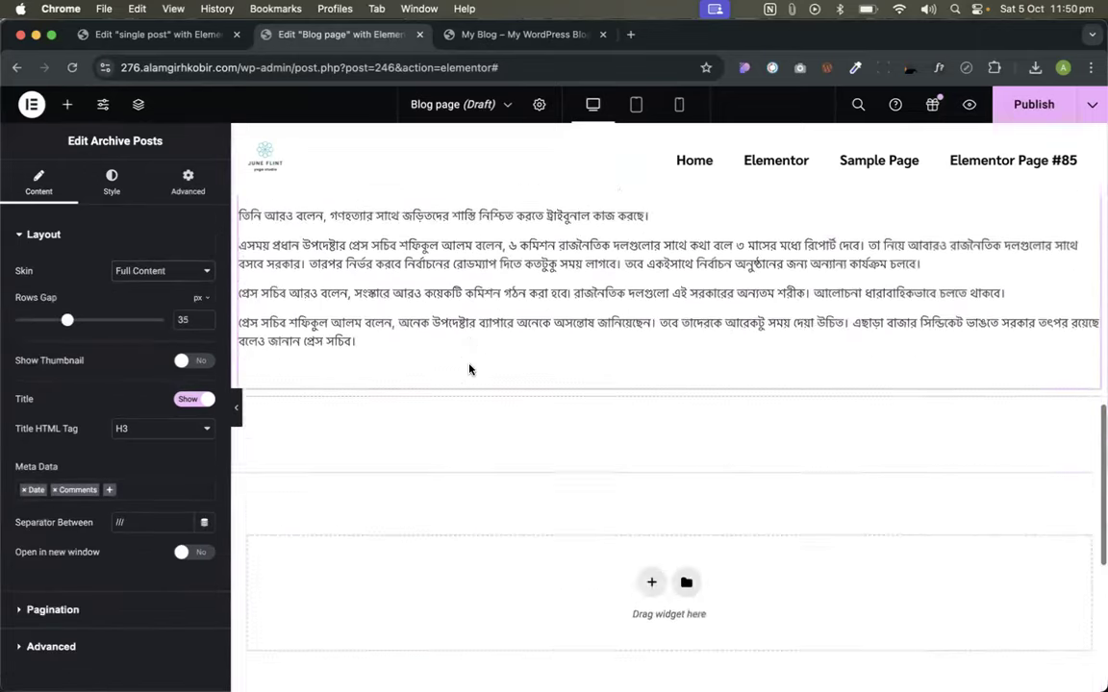
scroll(470, 371, up, 15)
click(196, 270)
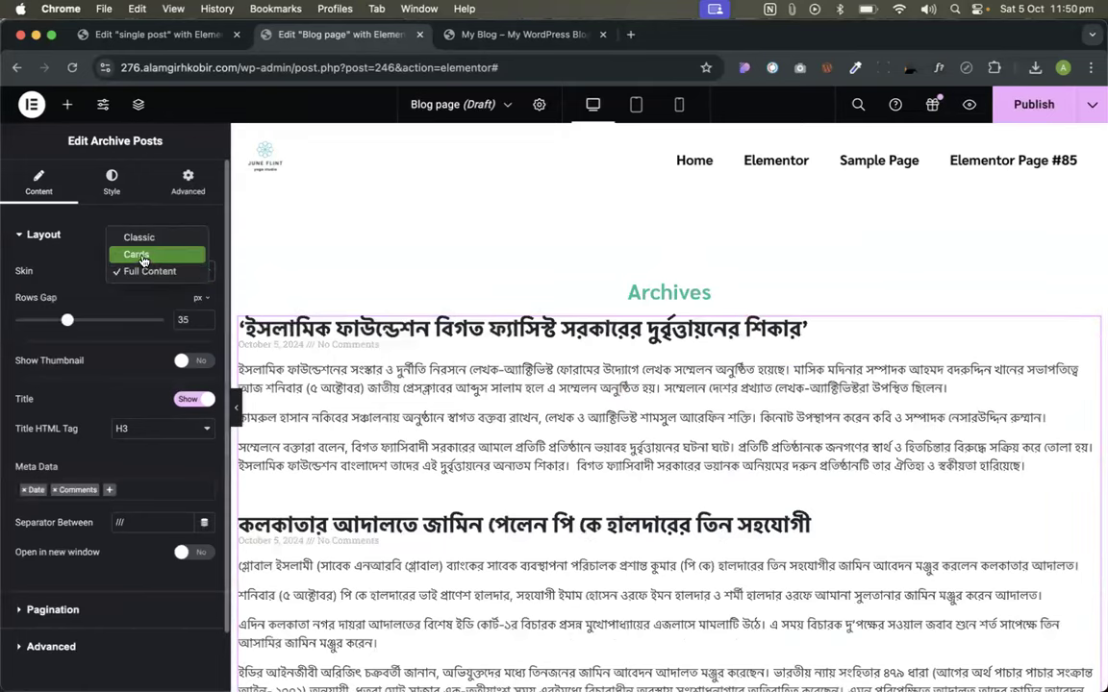
click(134, 251)
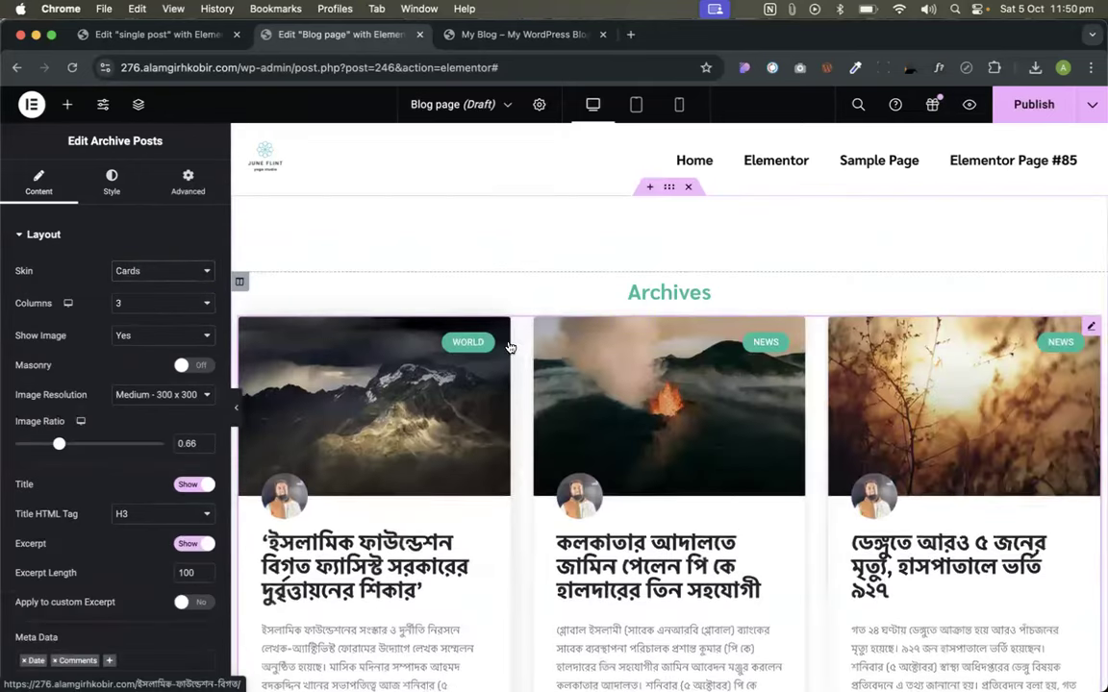
- Examine the Archive Posts cards and their layout settings, including excerpt, meta data, read more, badge and avatar options
scroll(512, 347, down, 5)
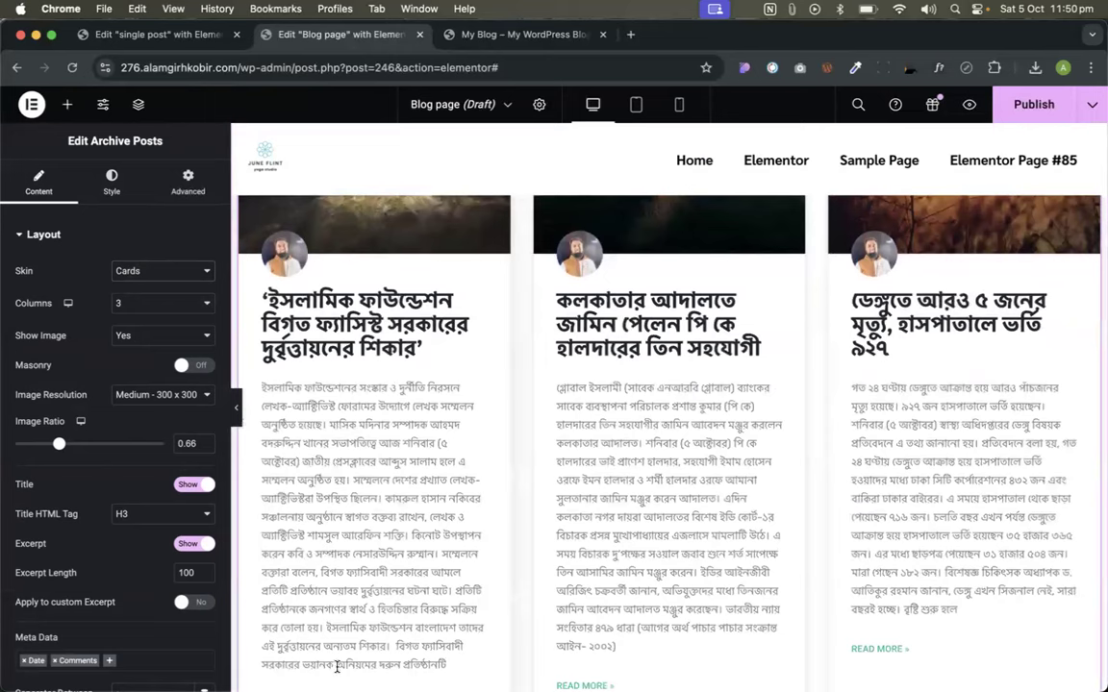
scroll(117, 405, down, 5)
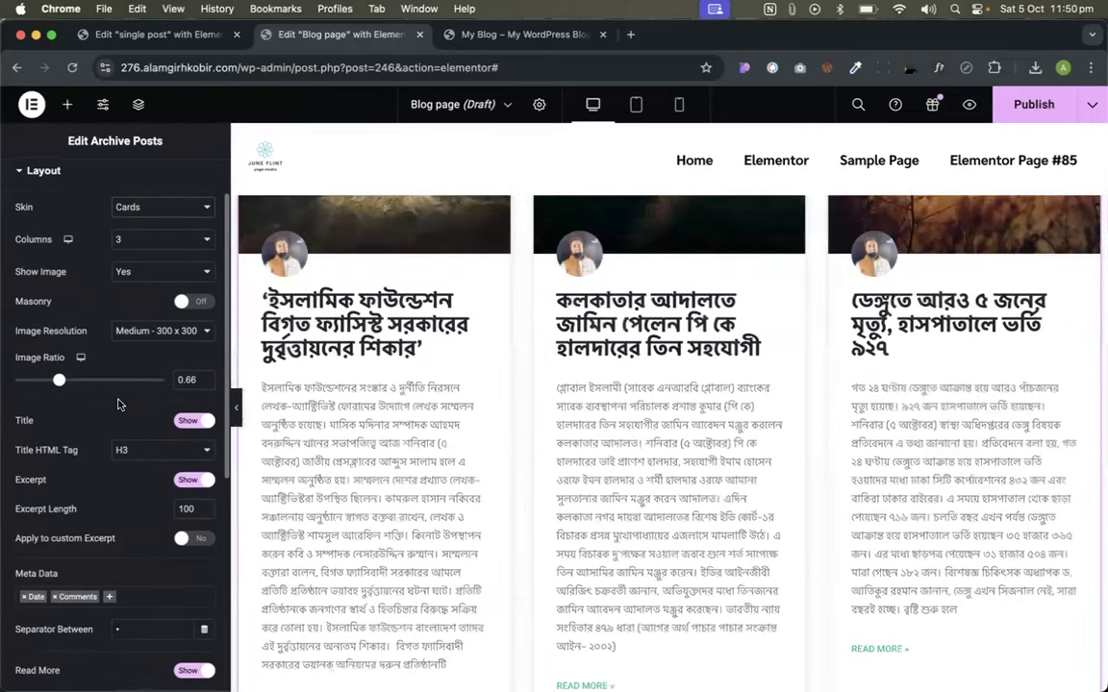
scroll(106, 375, down, 3)
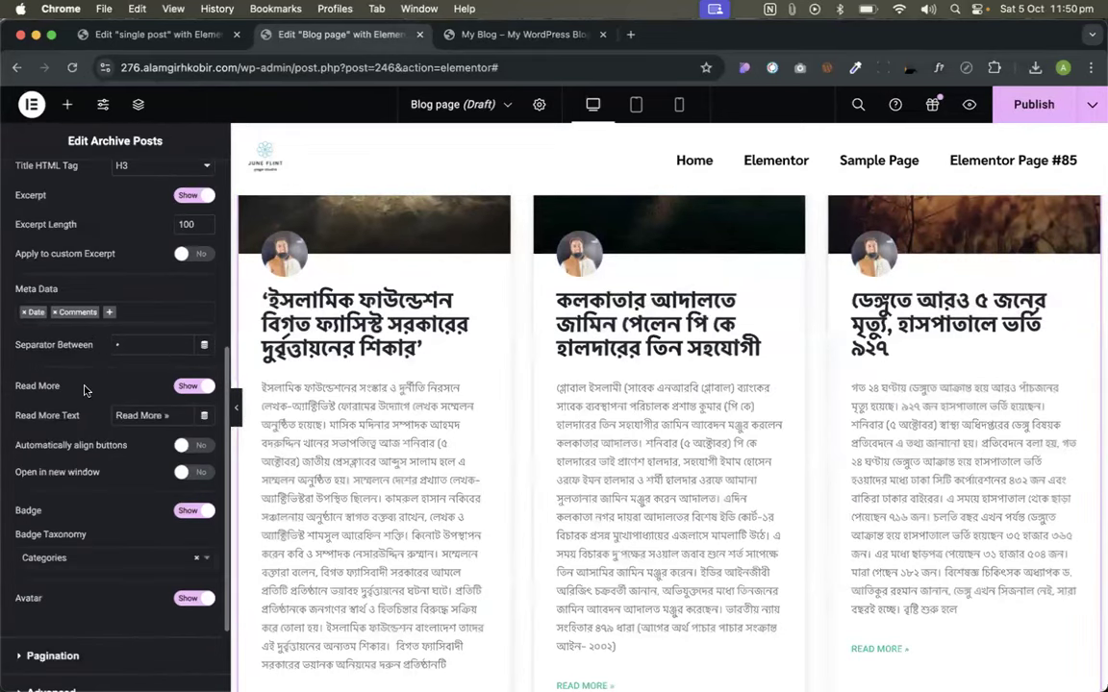
scroll(83, 390, down, 2)
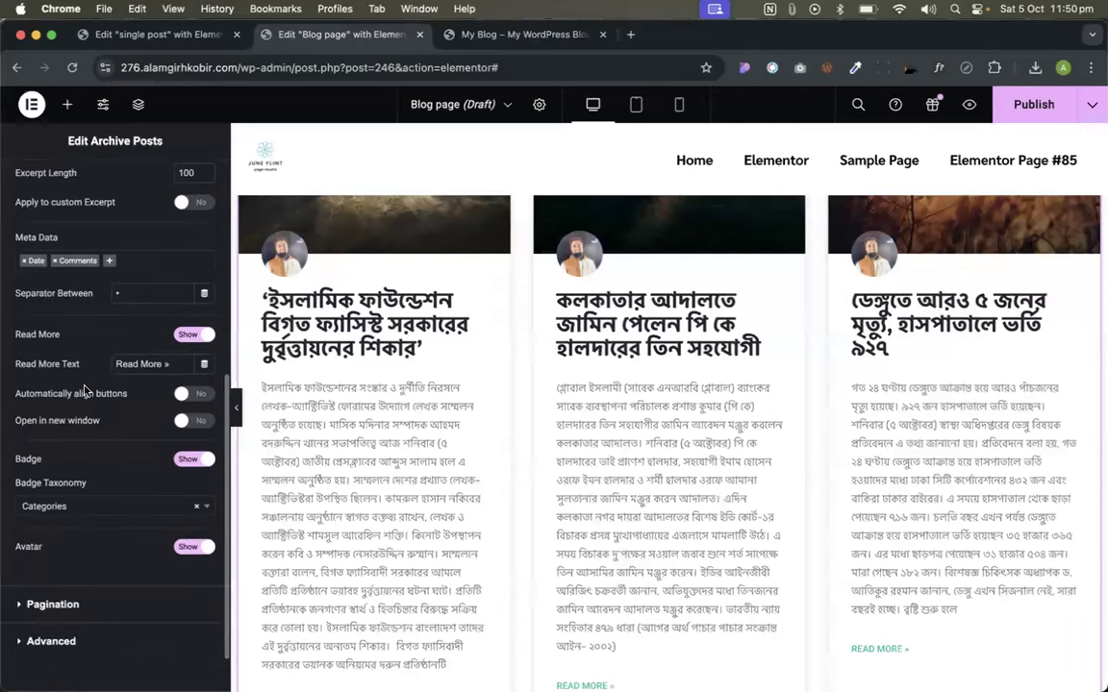
scroll(85, 392, up, 10)
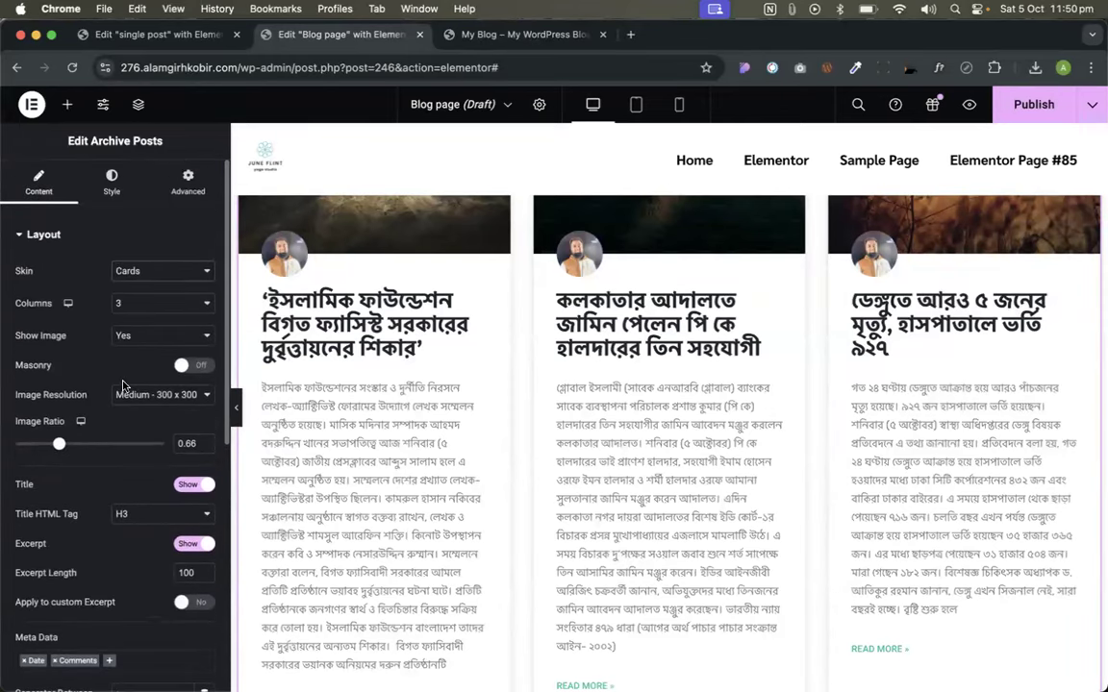
- Open the admin user's profile for editing from the WordPress users list, where the cards' author avatar comes from
scroll(122, 386, down, 4)
scroll(113, 278, down, 2)
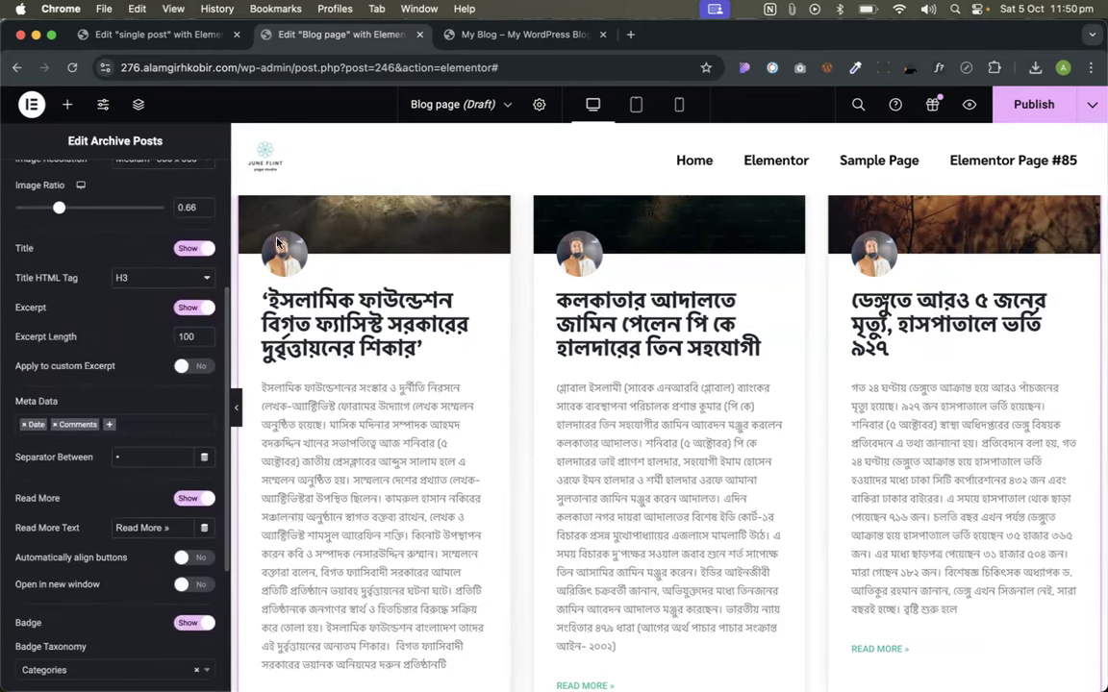
scroll(288, 269, down, 2)
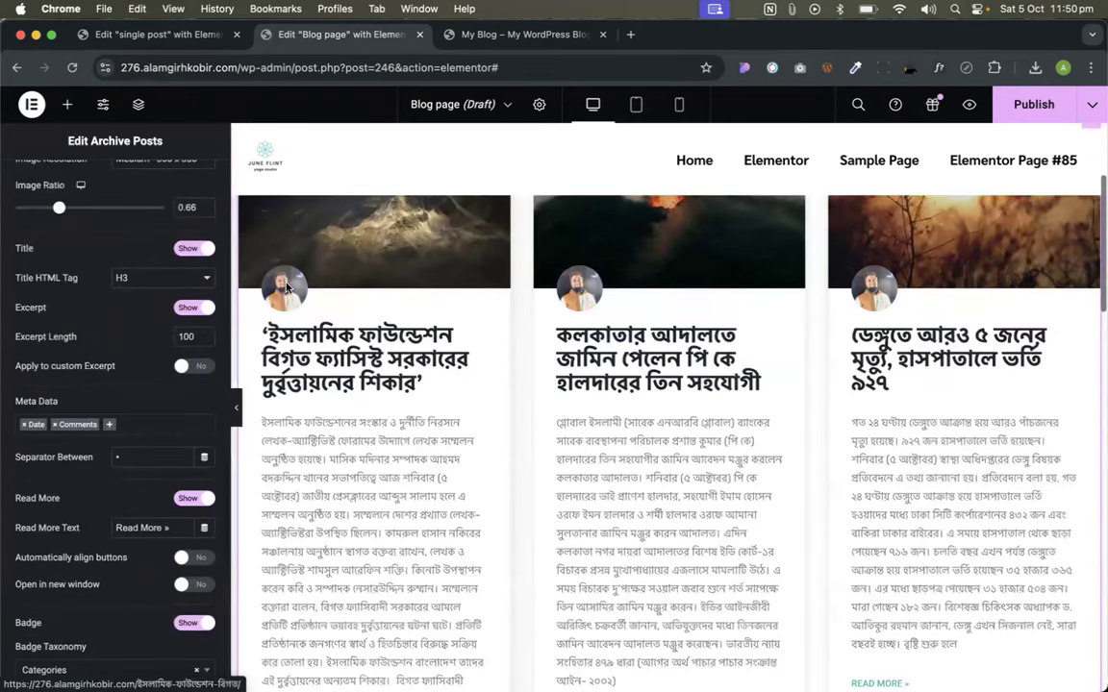
scroll(61, 361, down, 1)
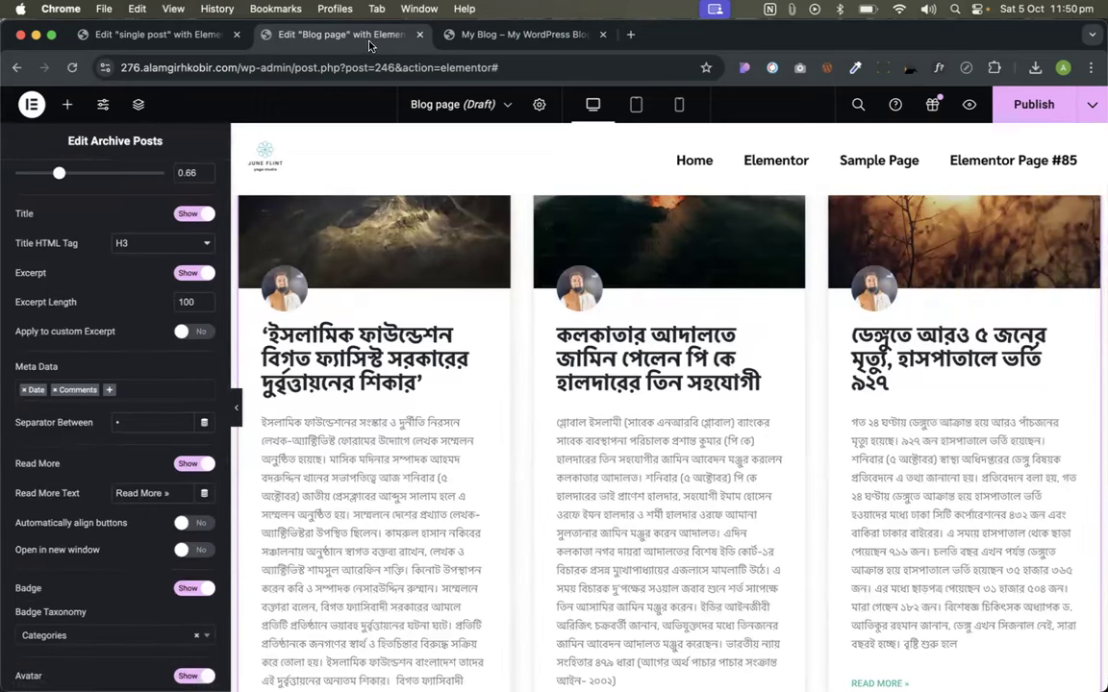
click(155, 36)
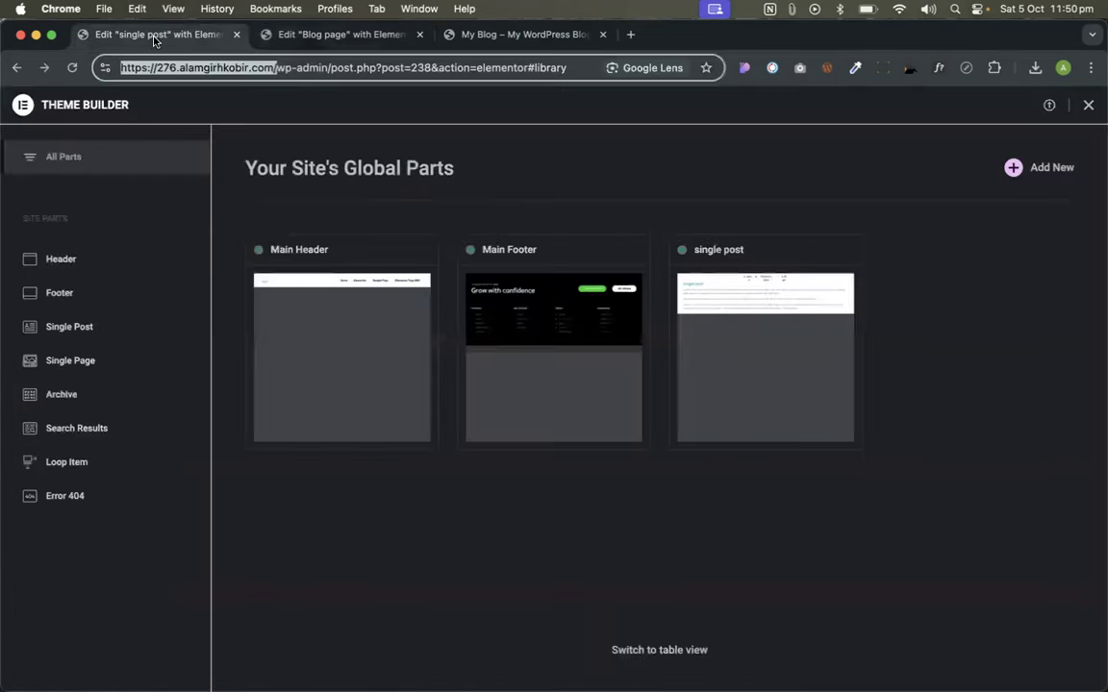
click(506, 36)
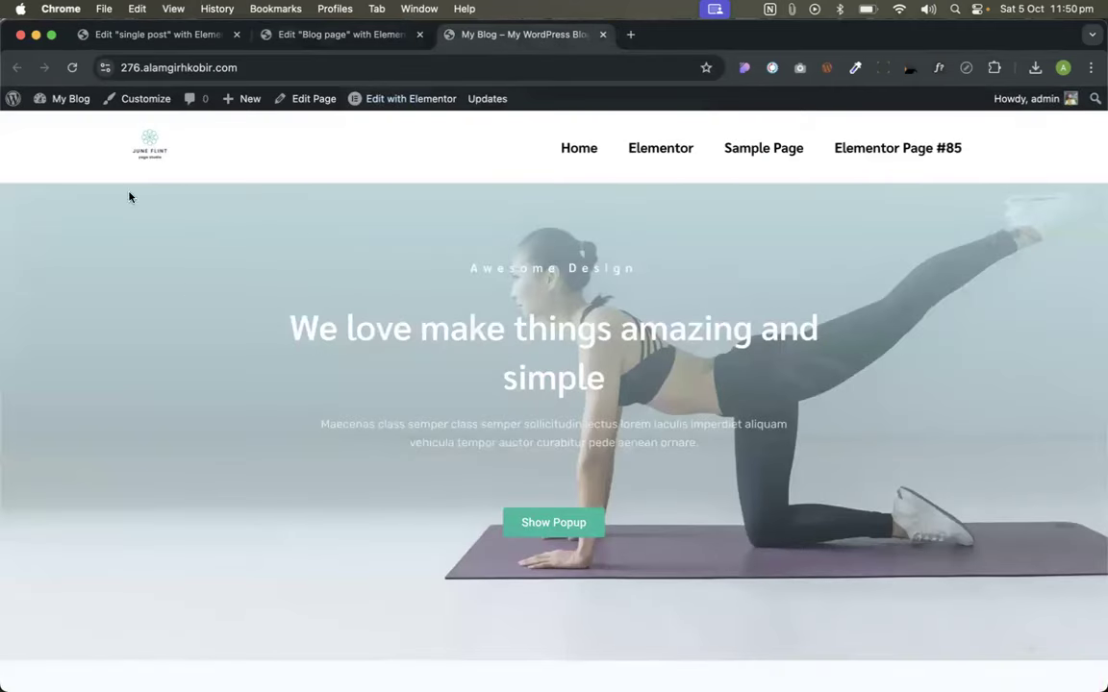
mouse_move(12, 98)
click(38, 123)
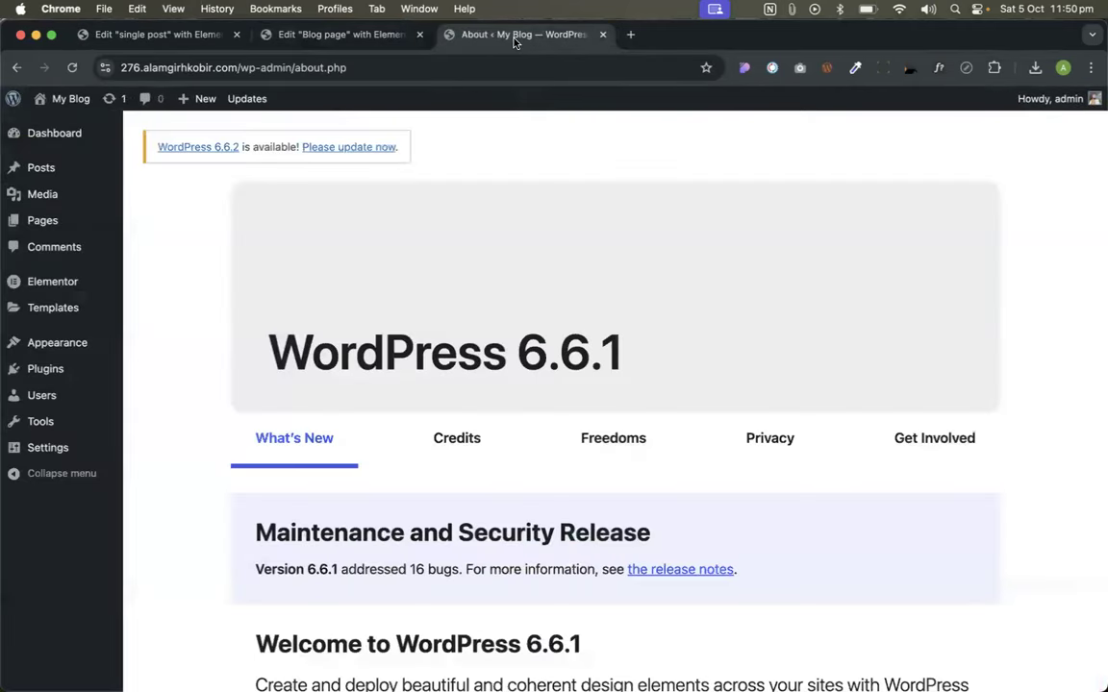
mouse_move(41, 395)
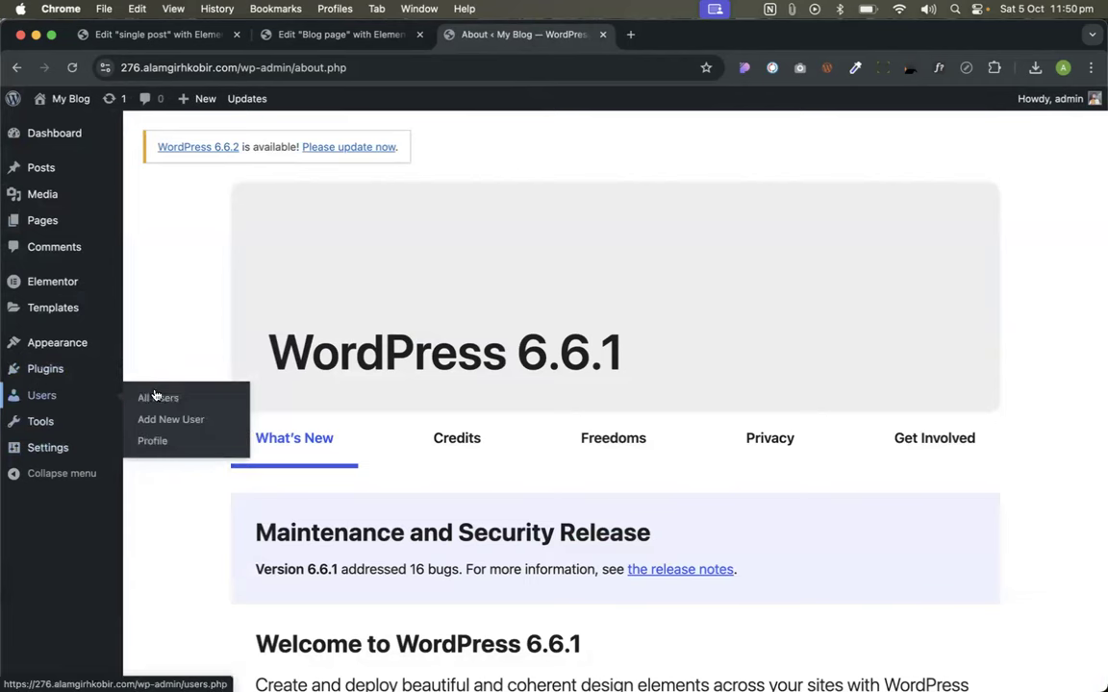
click(174, 397)
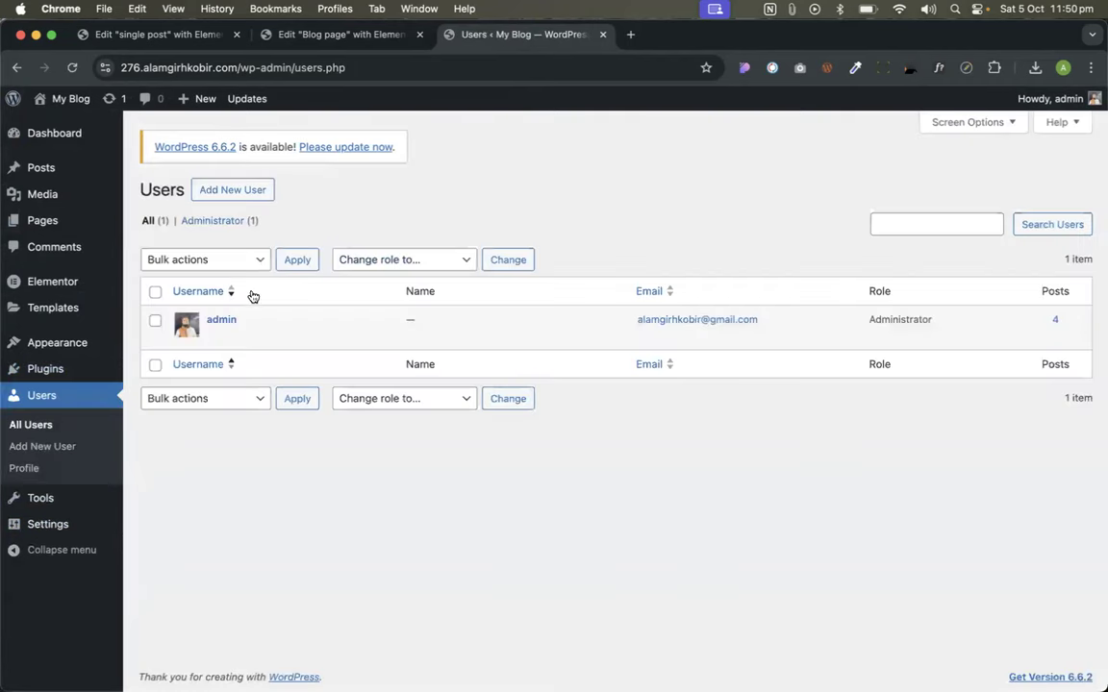
click(217, 337)
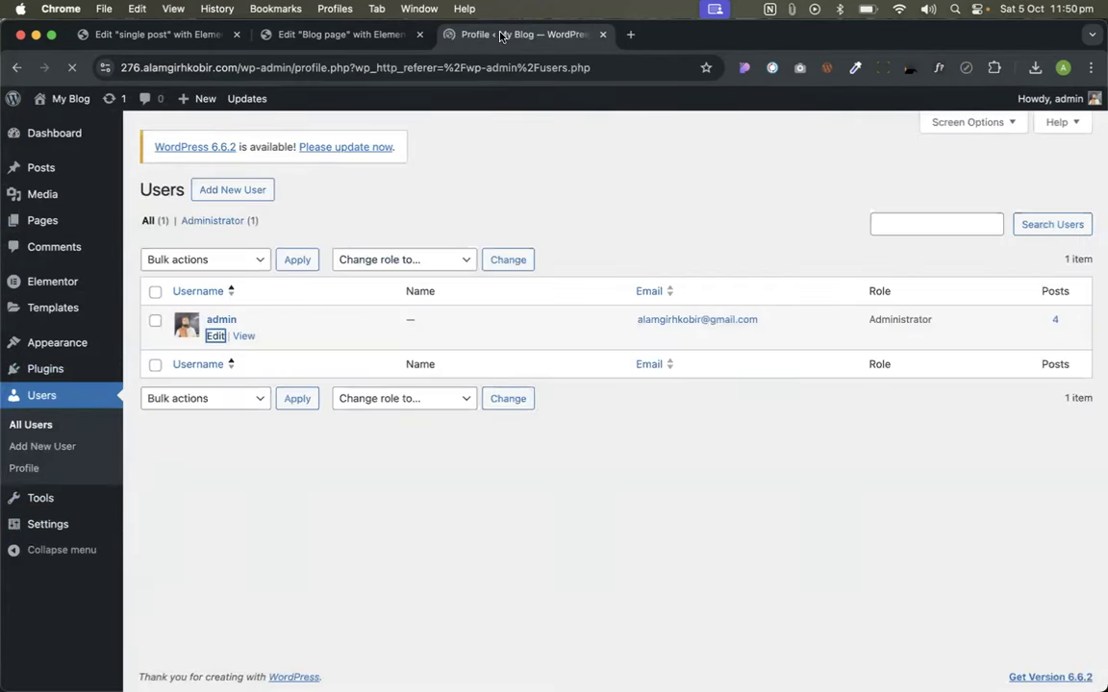
- Find the Profile Picture section of the user profile and follow its link to Gravatar
scroll(505, 399, down, 10)
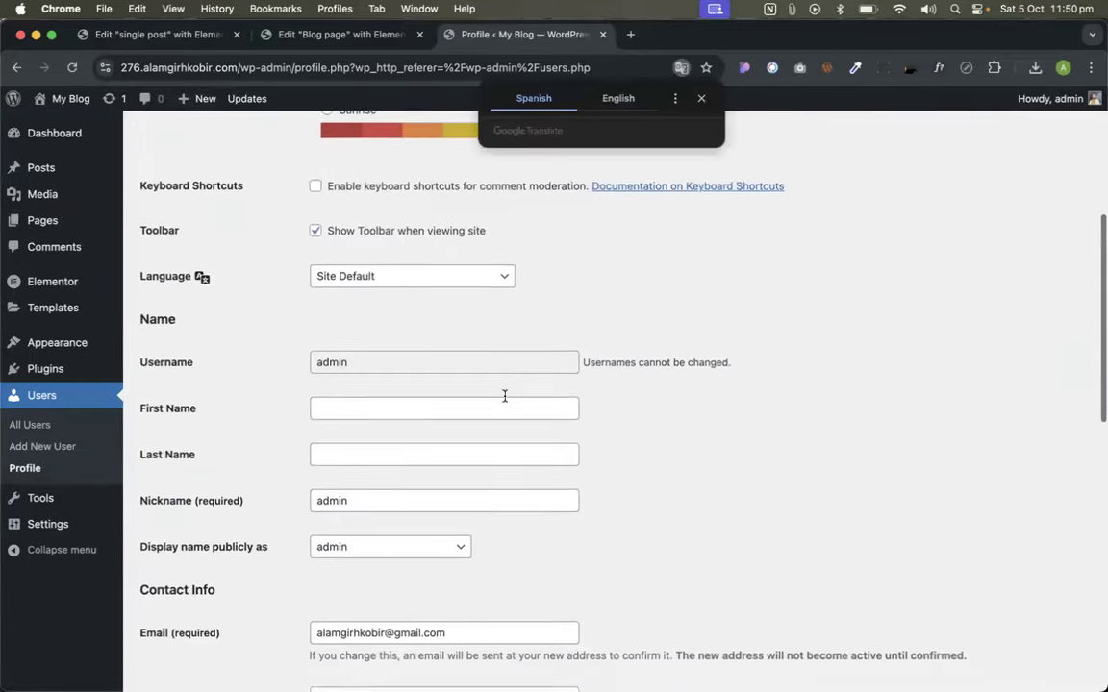
scroll(505, 396, down, 5)
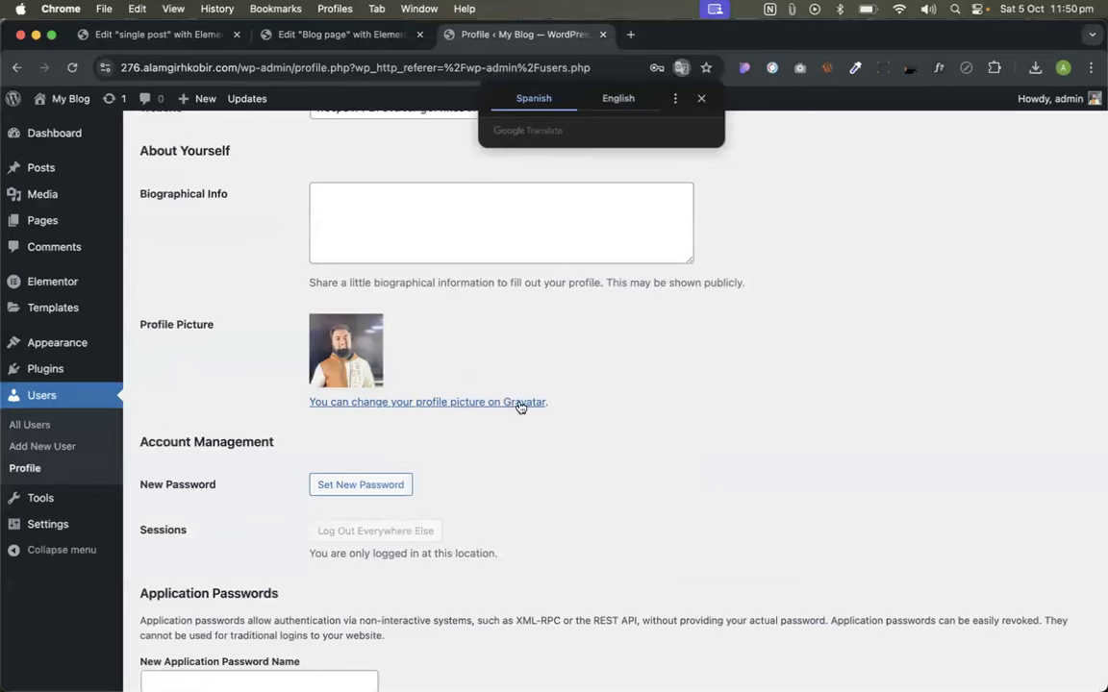
drag(551, 406, 520, 404)
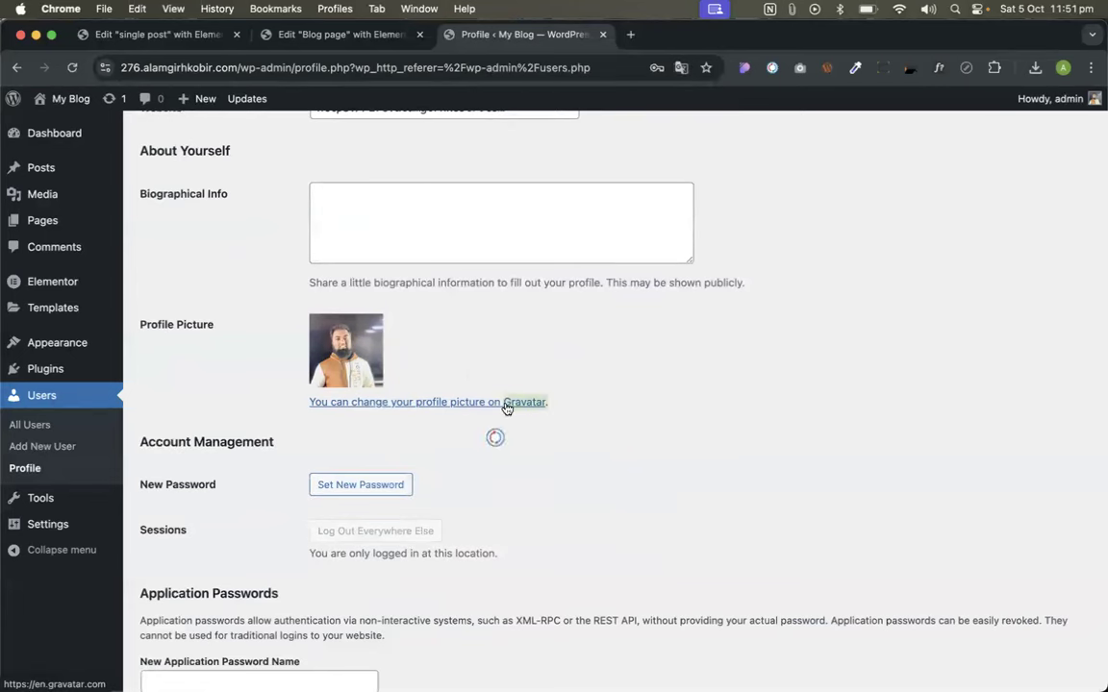
click(618, 392)
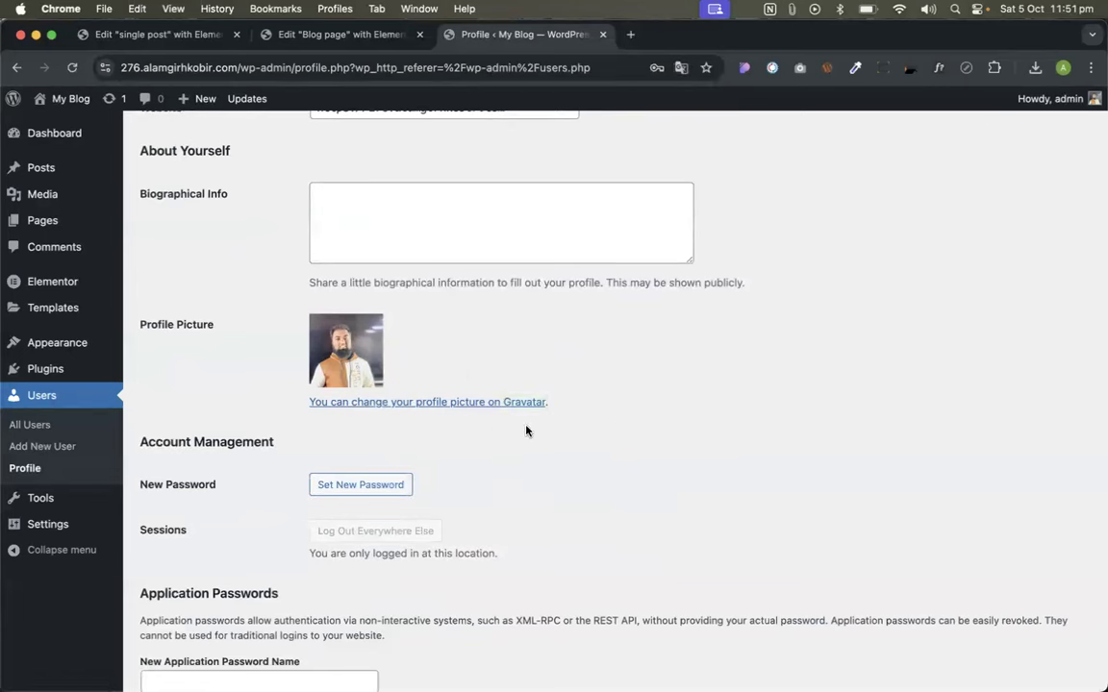
click(402, 403)
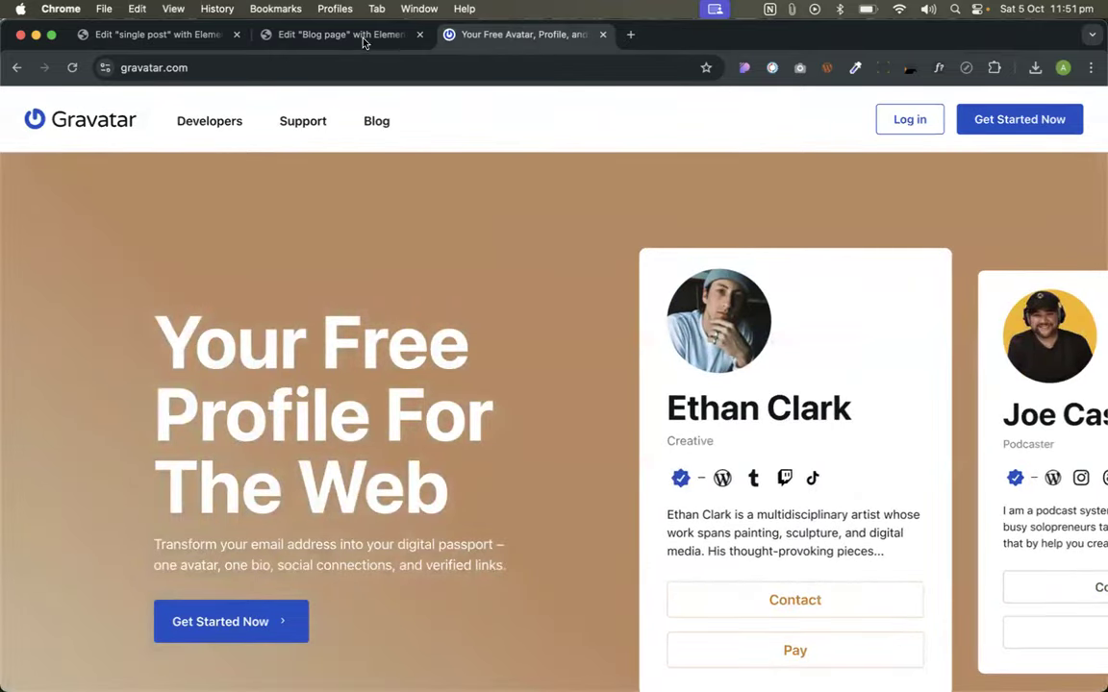
- Check the author avatars on the Blog page cards, revisit the Gravatar site address, and close the Gravatar page
click(341, 37)
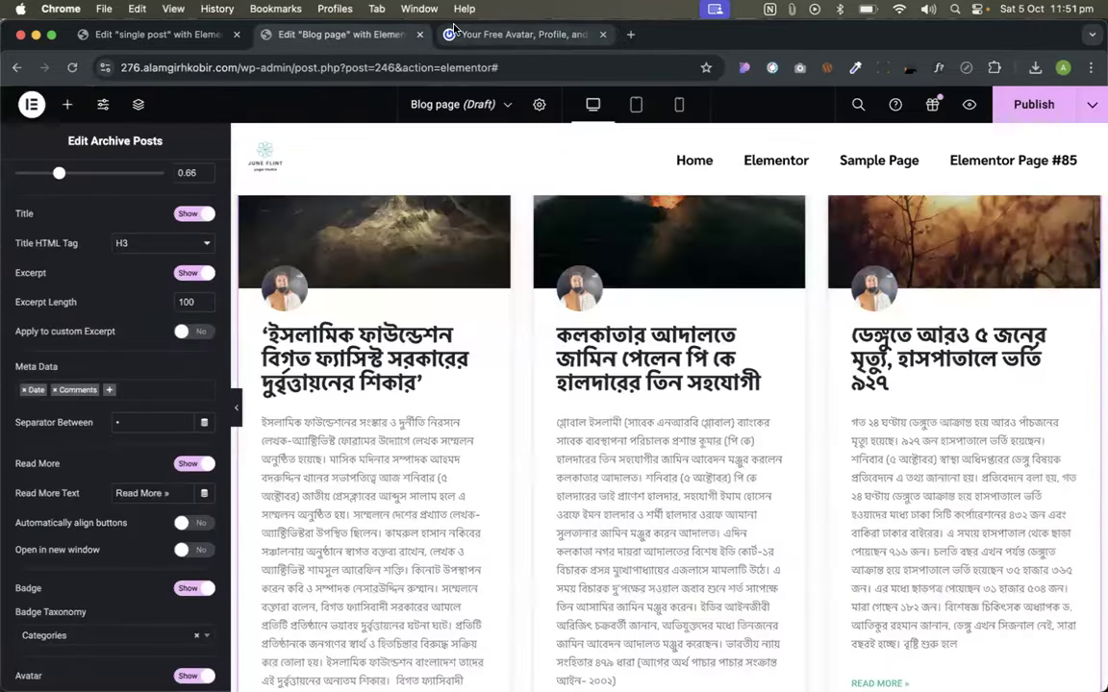
click(500, 34)
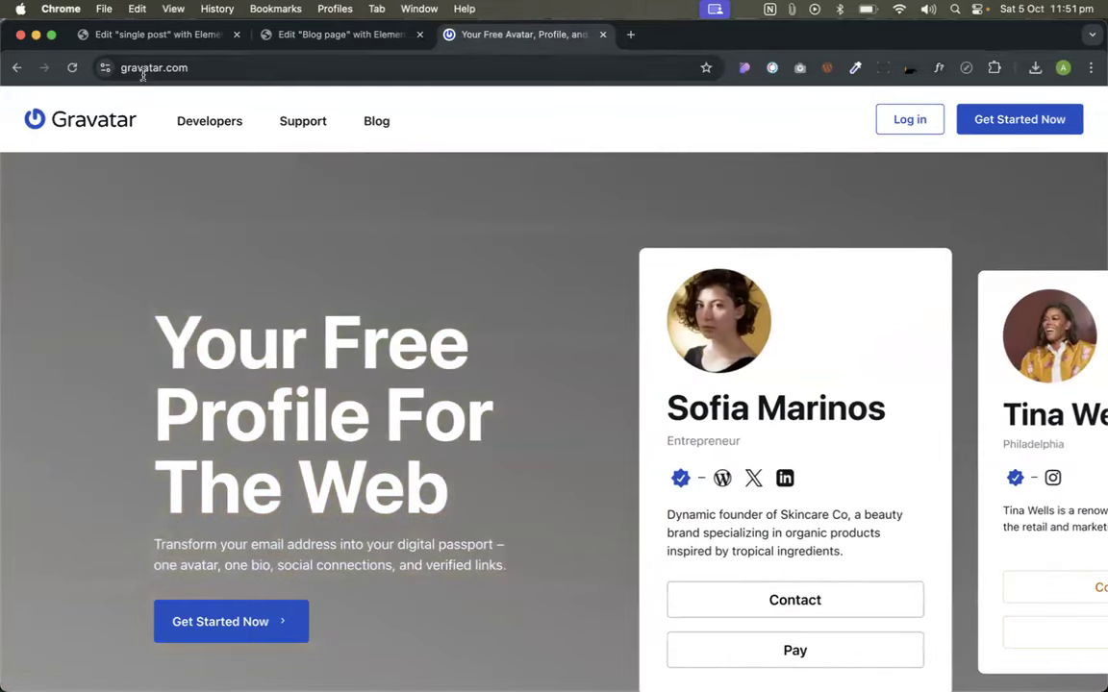
click(154, 68)
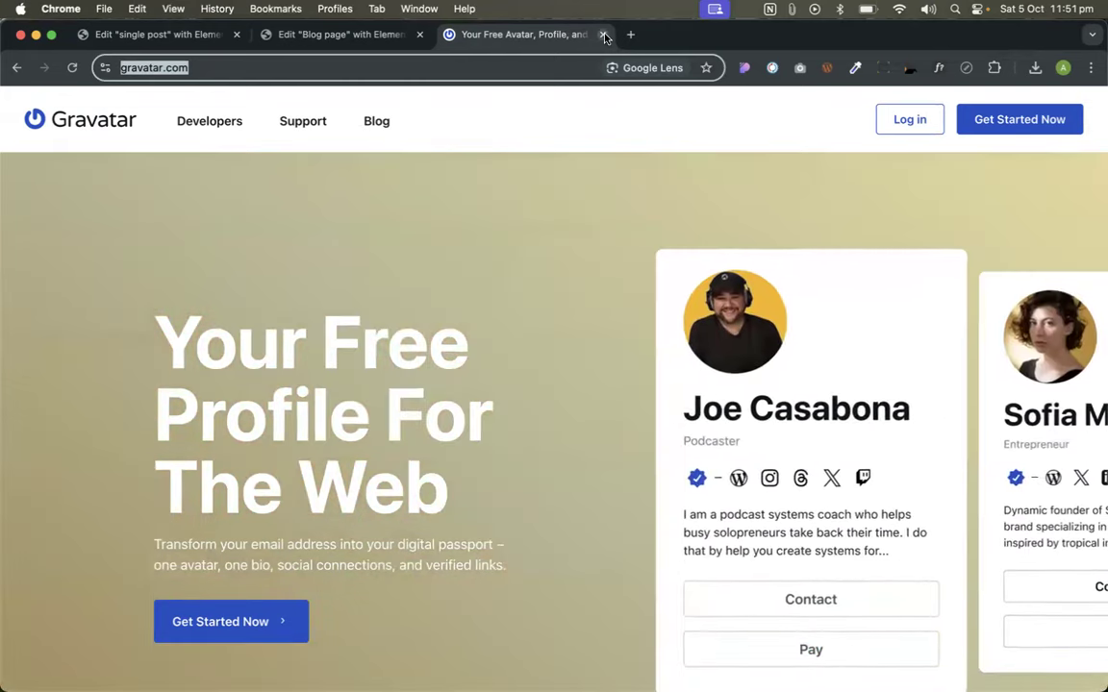
click(602, 35)
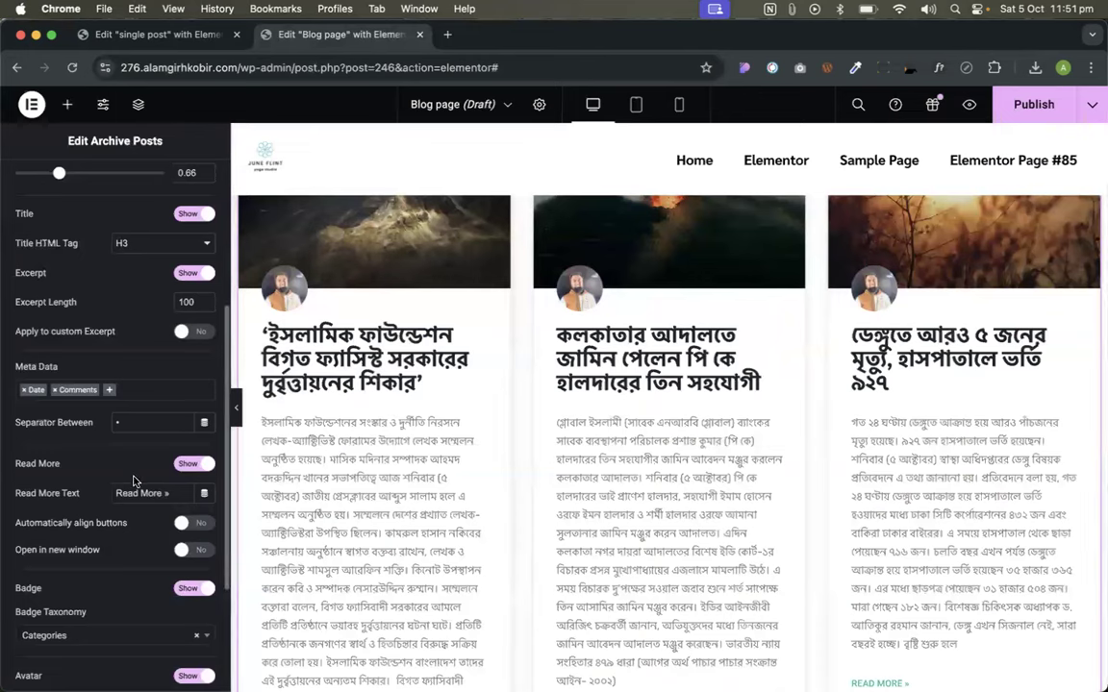
- Toggle the Archive Posts excerpt off and back on, and set the excerpt length to 30
scroll(134, 481, down, 5)
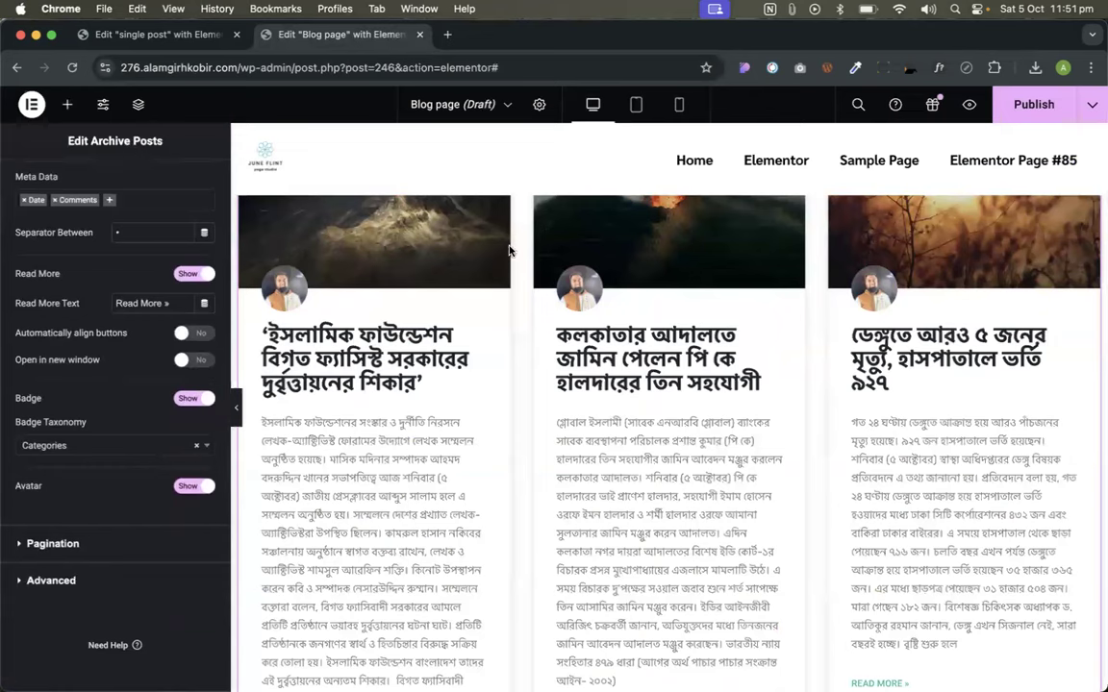
scroll(148, 308, up, 10)
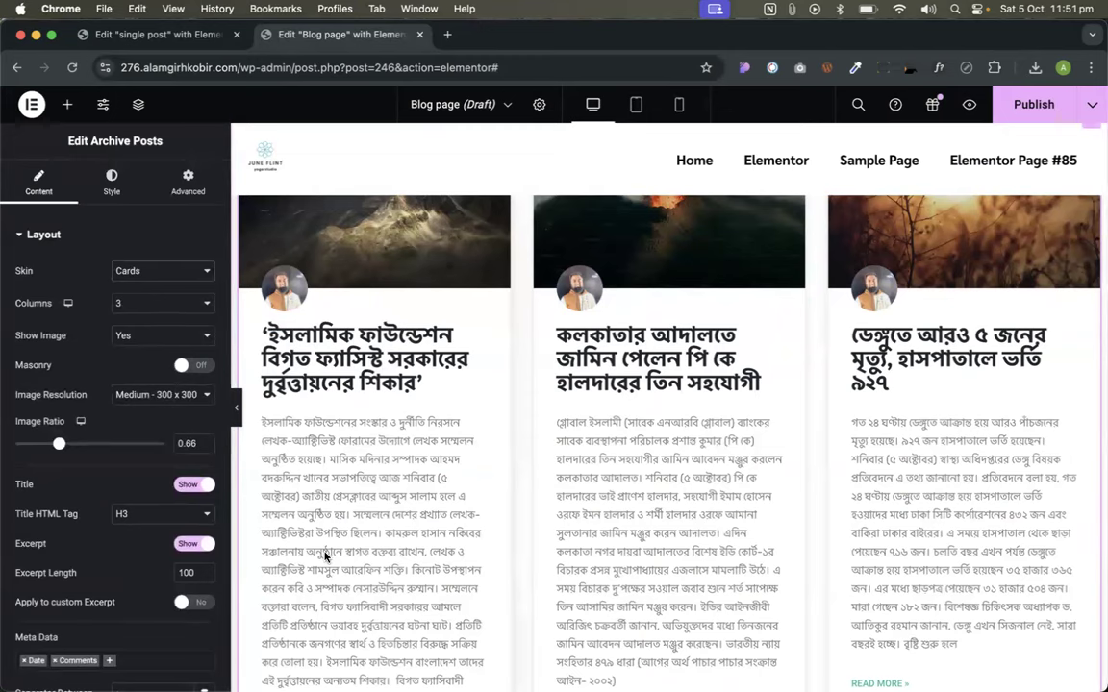
scroll(288, 529, down, 3)
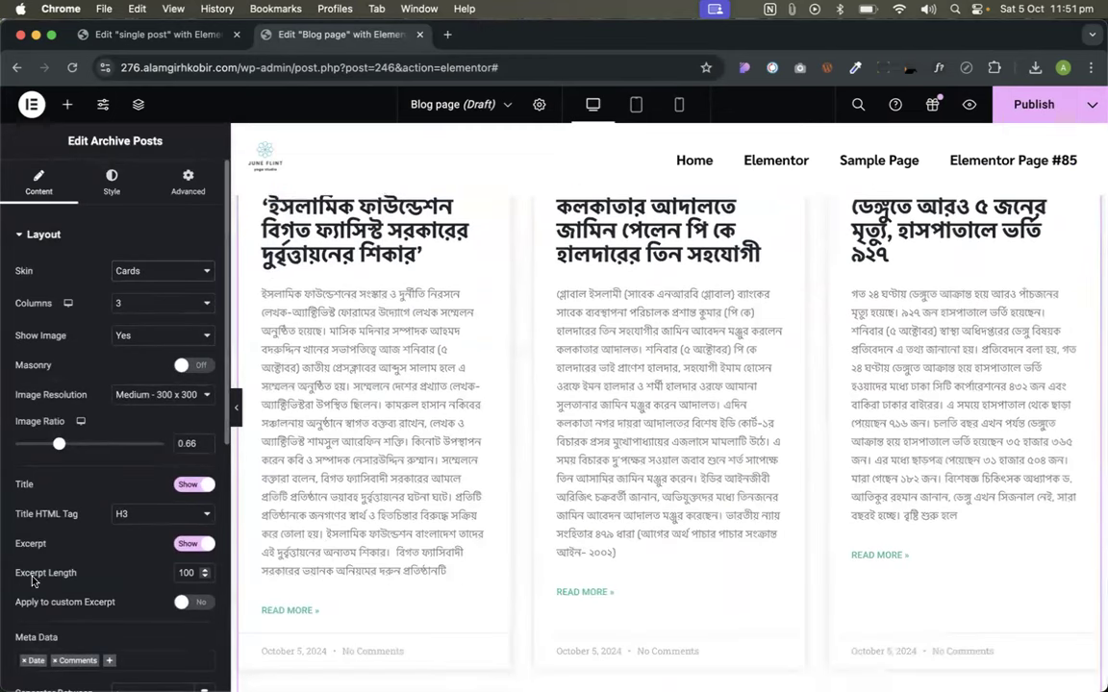
click(188, 545)
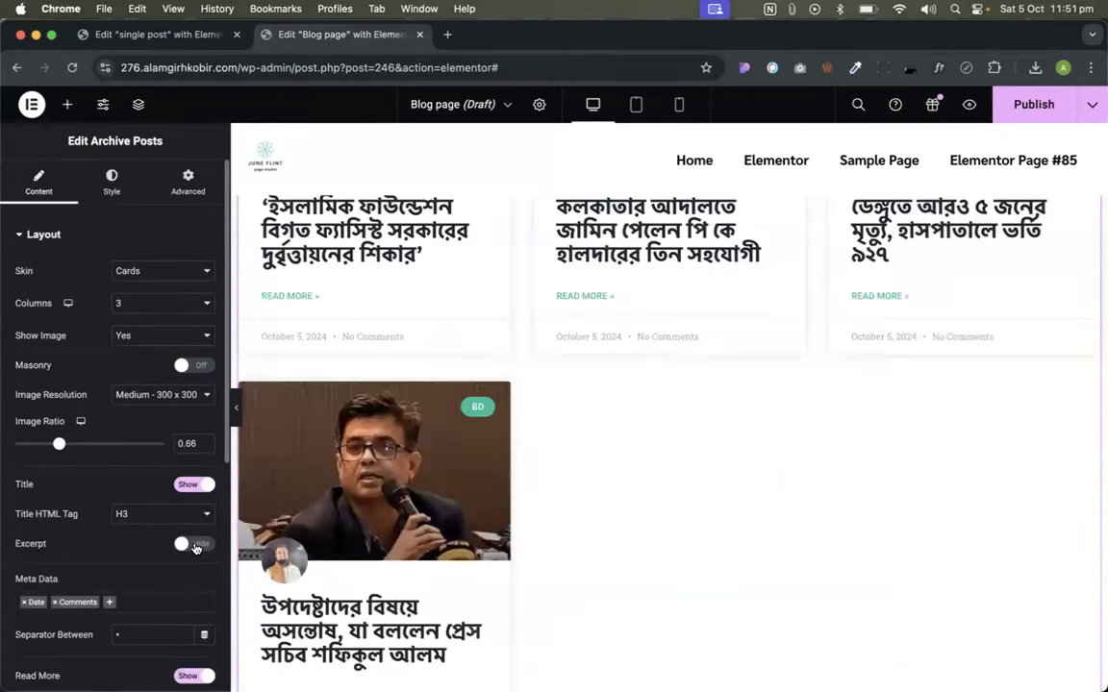
click(198, 545)
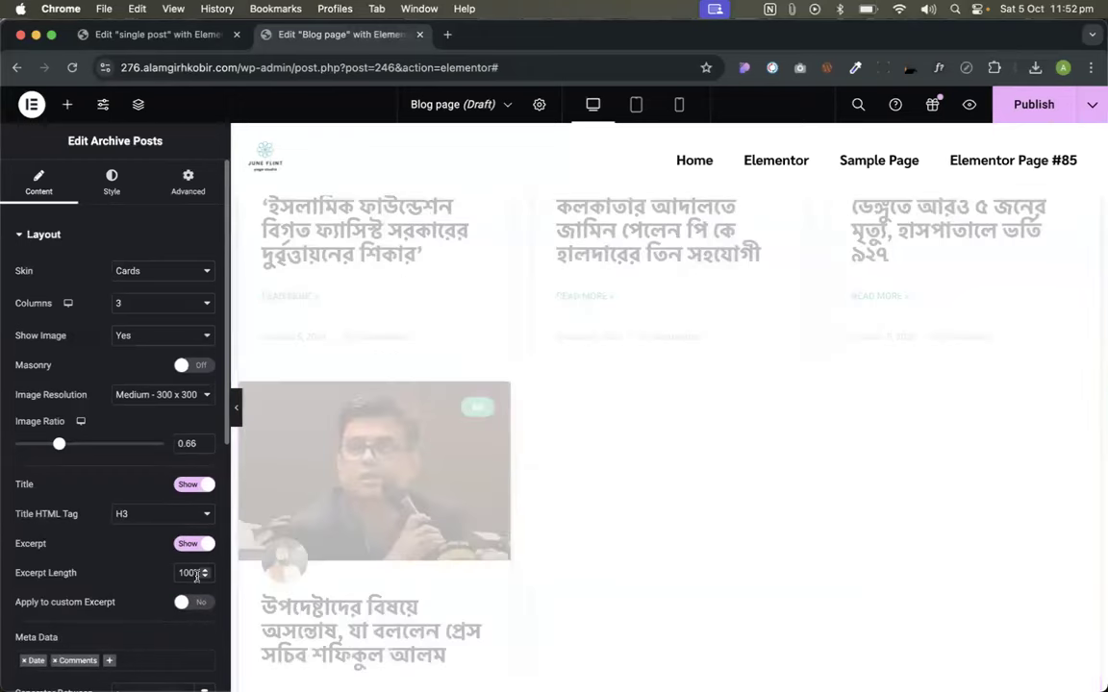
text(30)
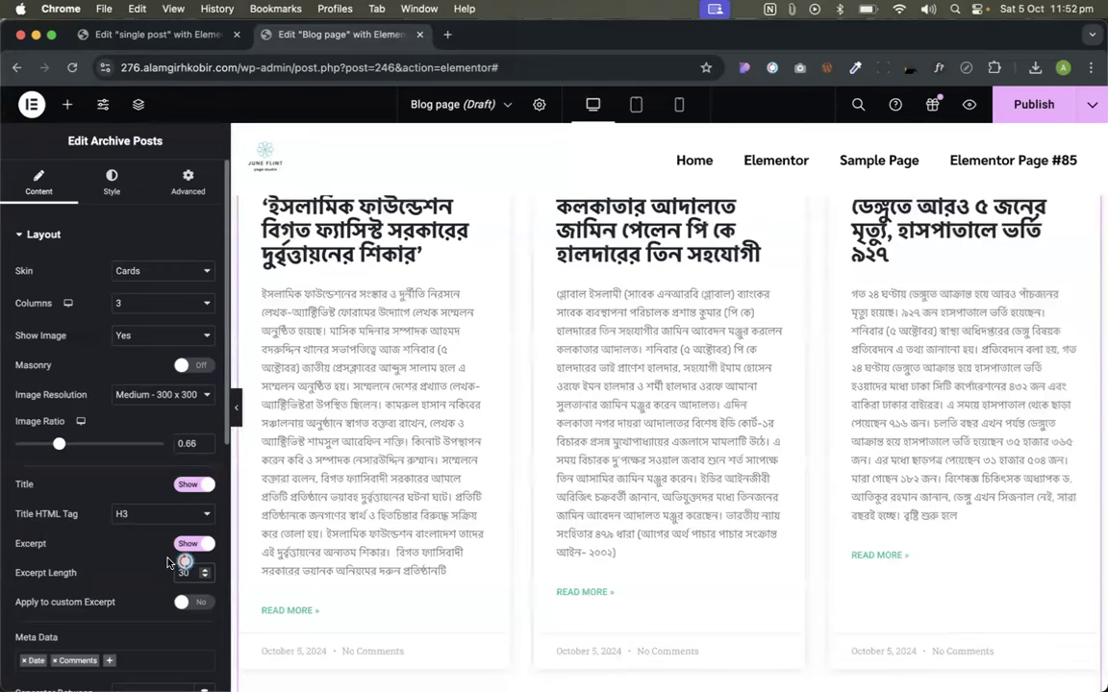
- Publish the Blog page template with a display condition that includes All Archives
click(1025, 114)
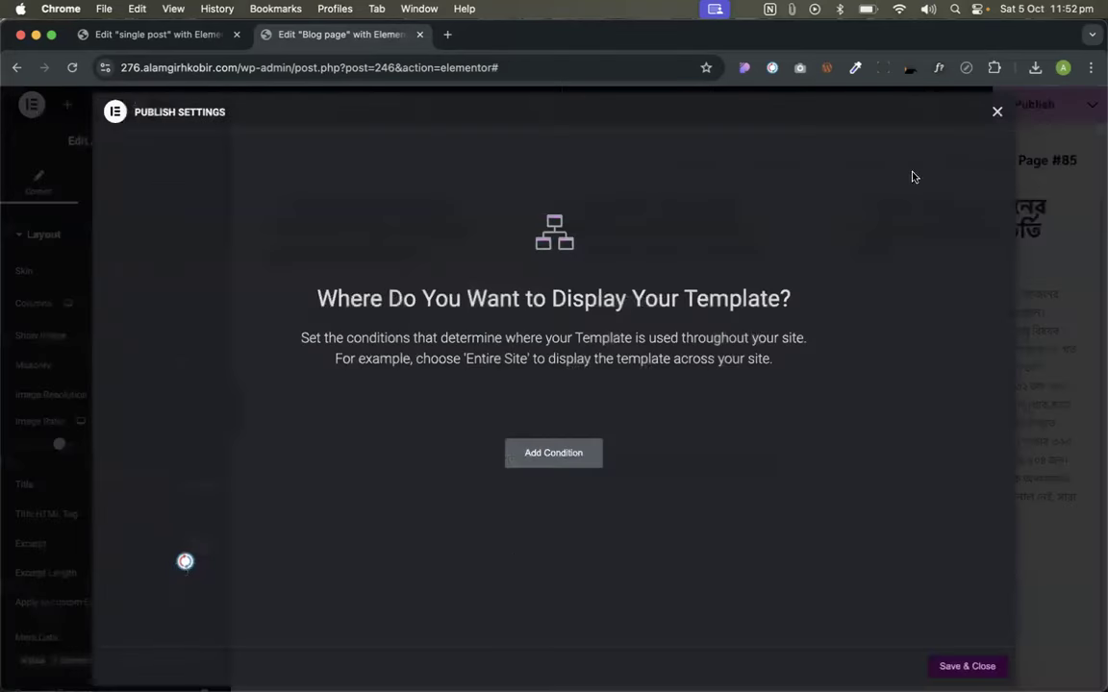
click(541, 462)
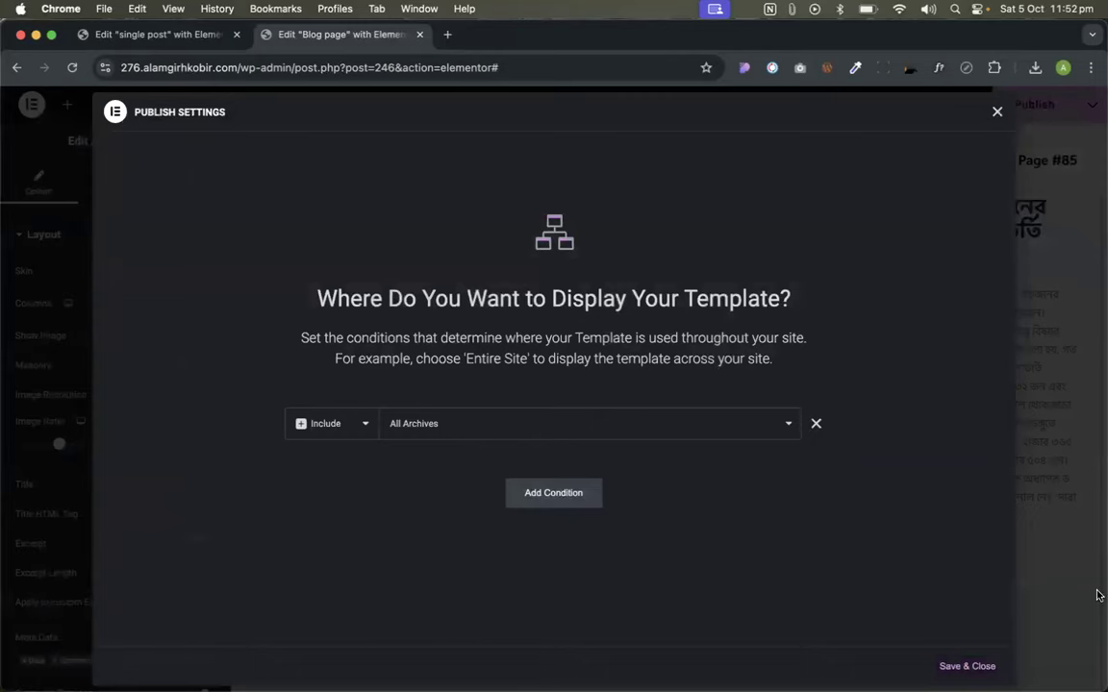
click(966, 666)
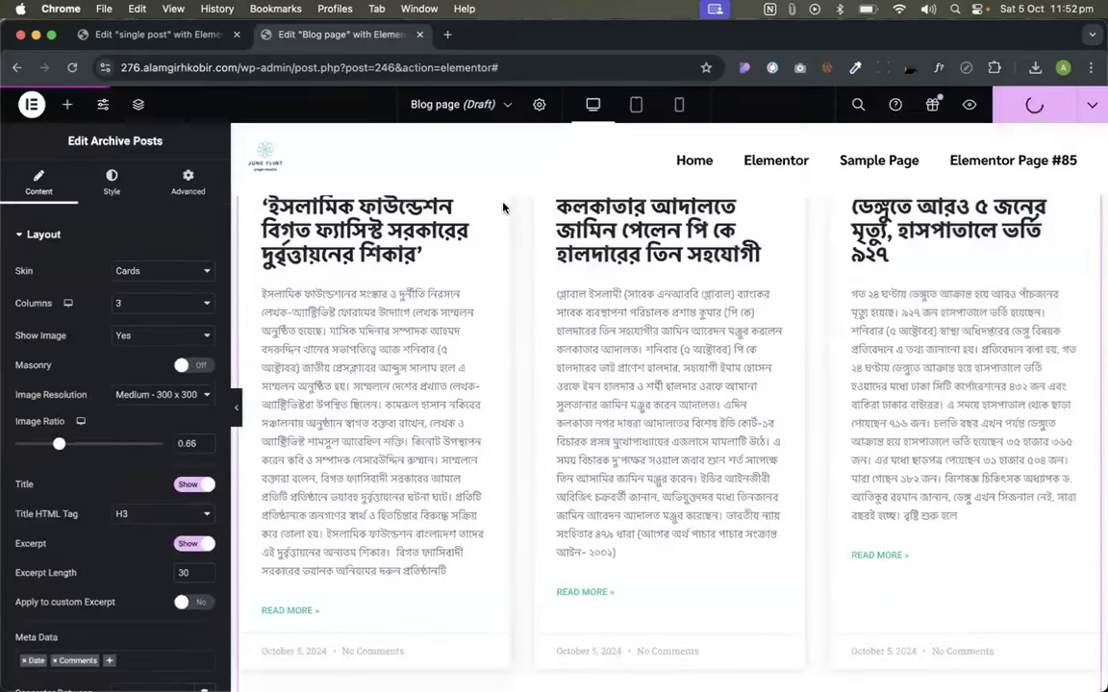
- Preview the Blog page template and look over the archive title, post cards and shortened excerpts
click(973, 105)
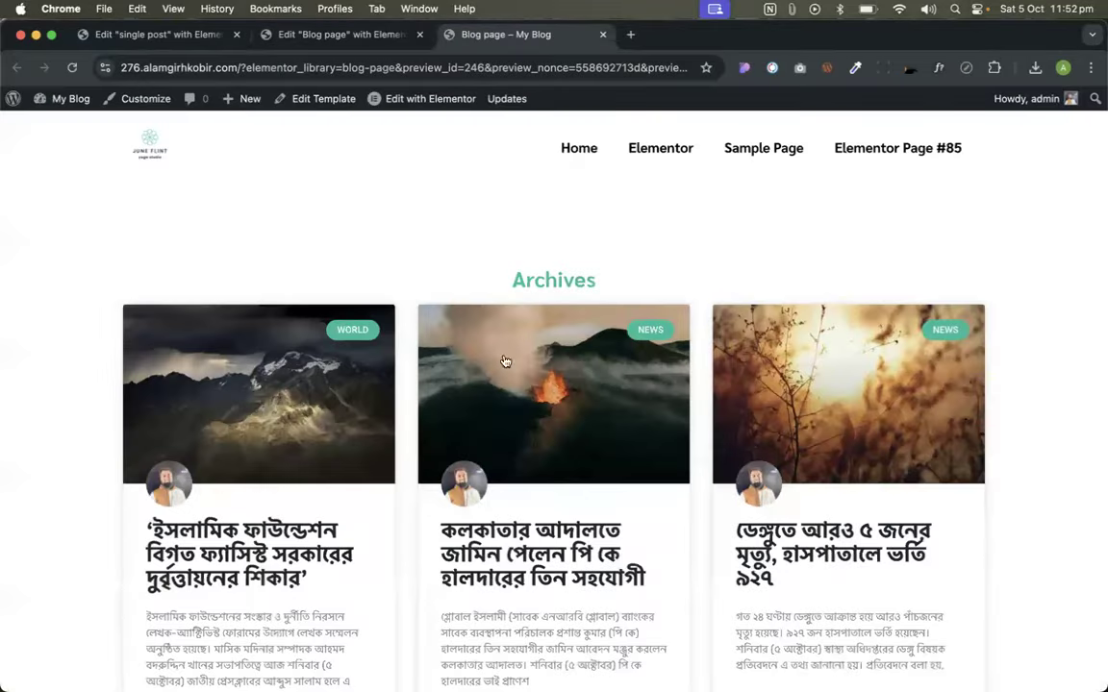
scroll(505, 361, down, 5)
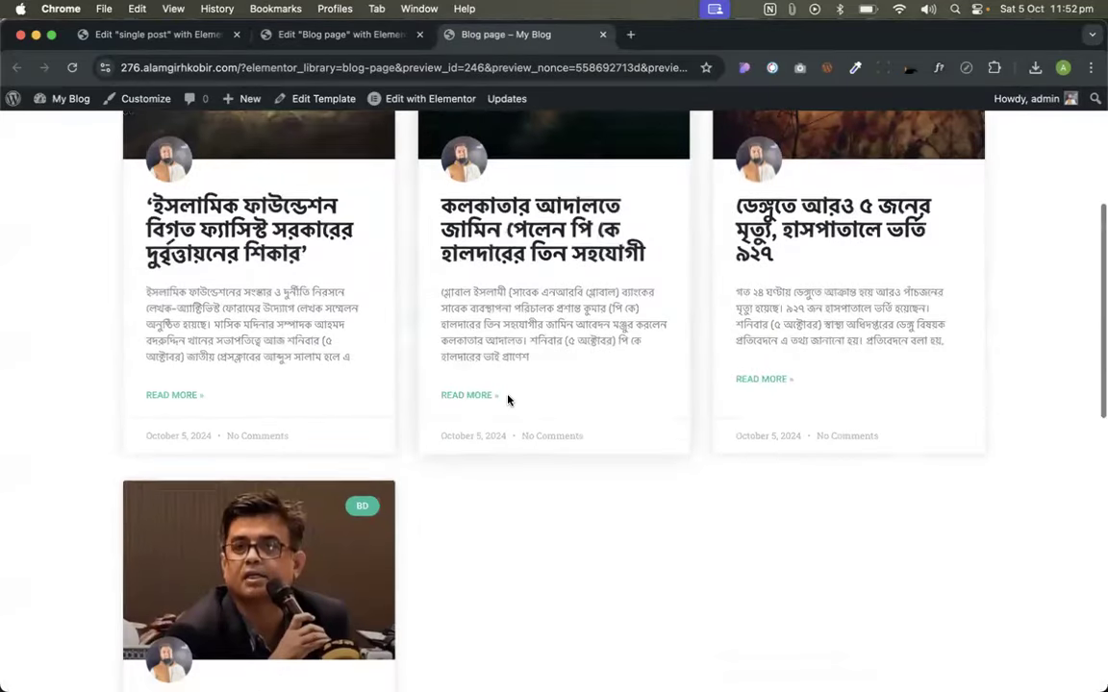
scroll(508, 400, down, 5)
scroll(447, 445, up, 8)
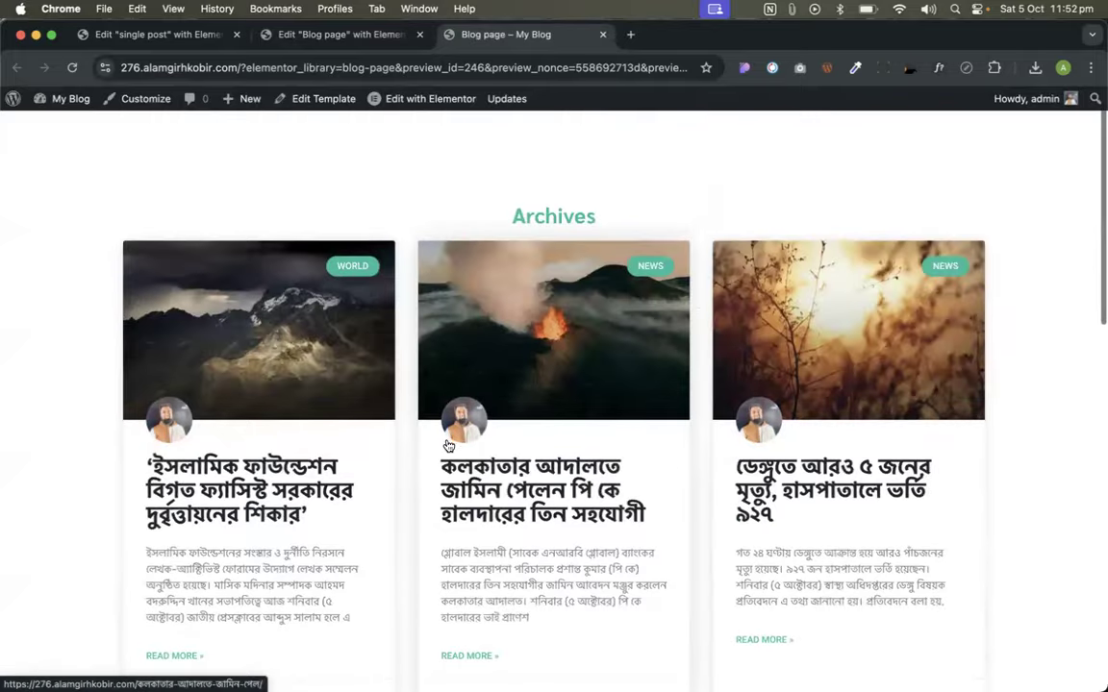
scroll(472, 349, down, 3)
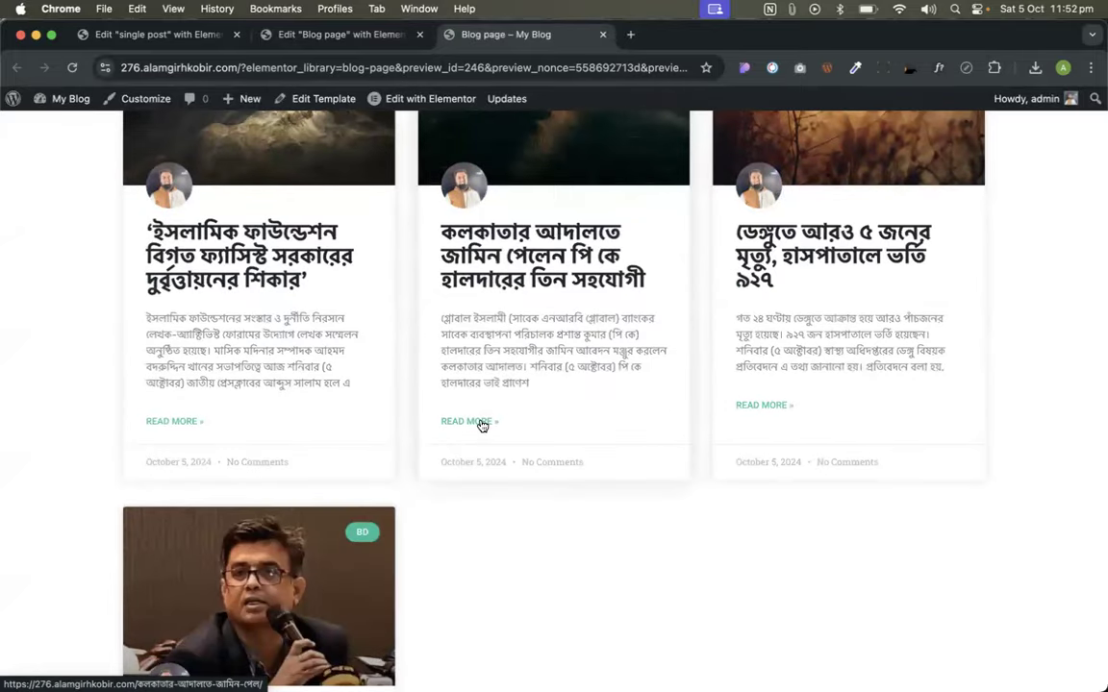
- Open the second and third posts through their Read More links and review each single post page's layout
scroll(510, 285, down, 10)
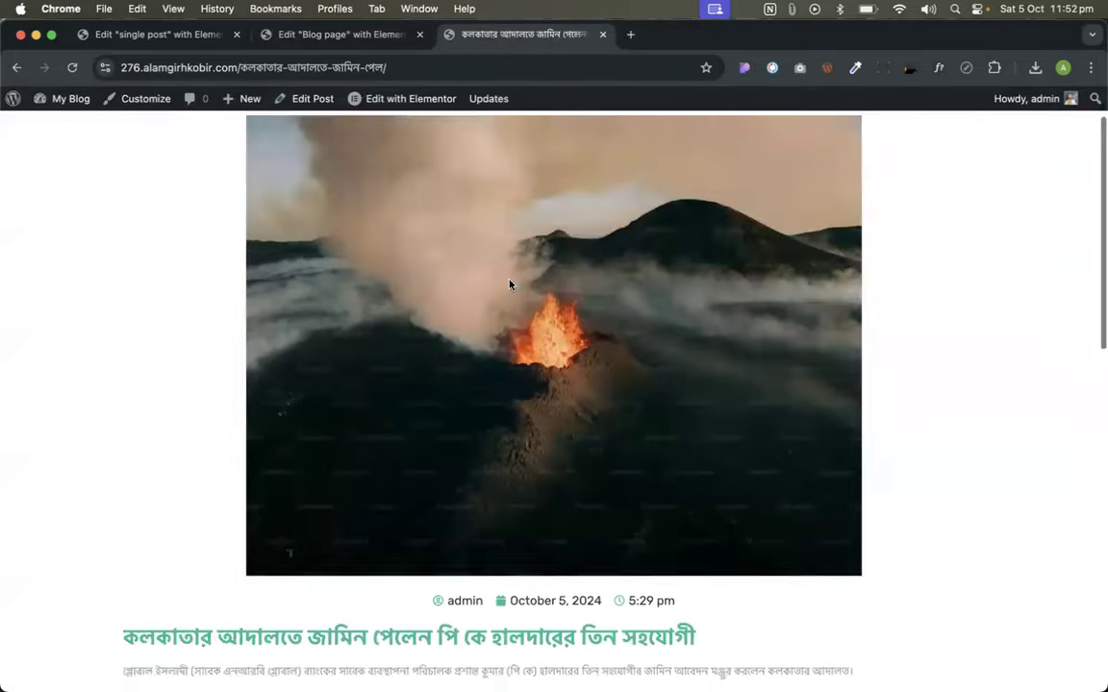
scroll(509, 285, down, 2)
scroll(510, 281, up, 15)
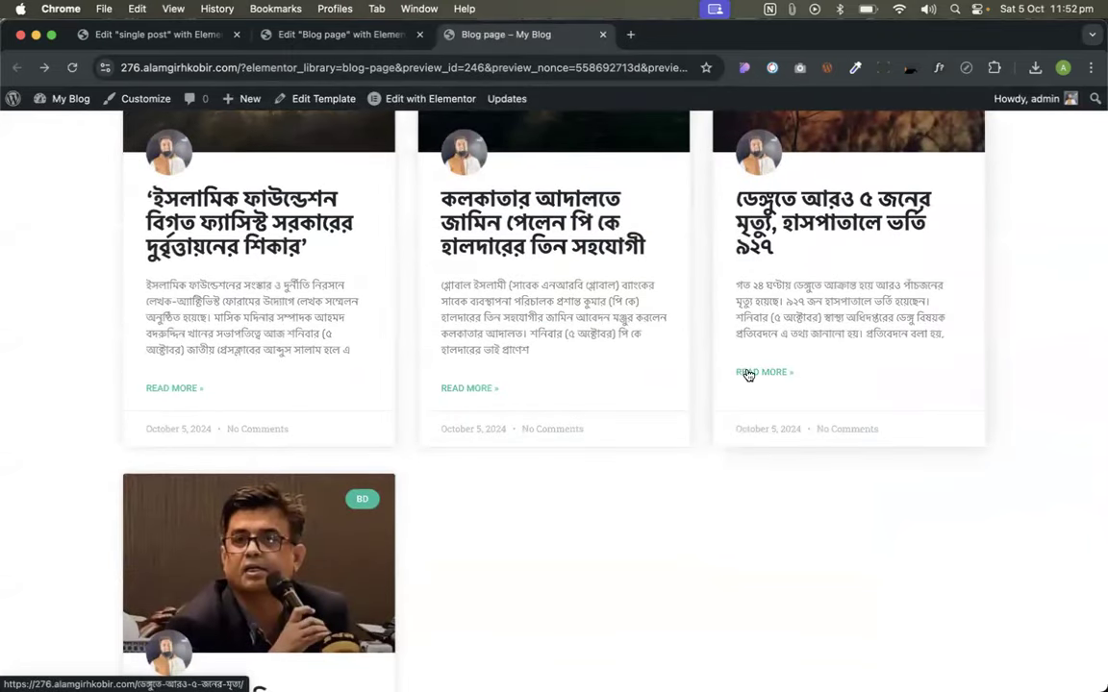
click(760, 374)
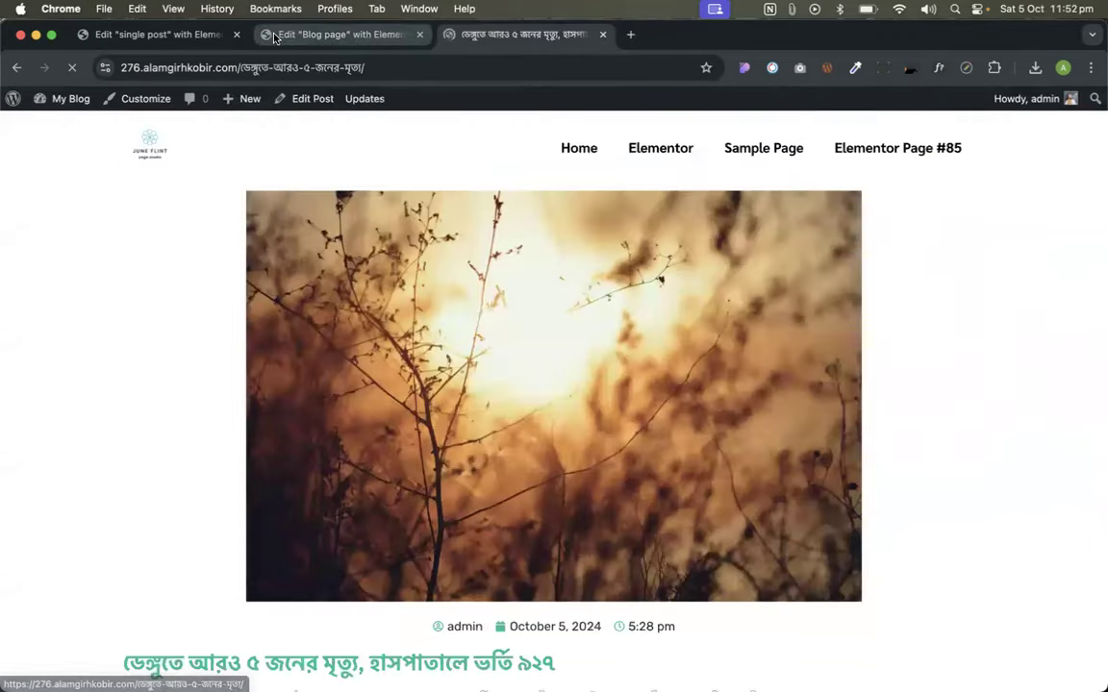
scroll(353, 292, down, 3)
scroll(353, 291, down, 5)
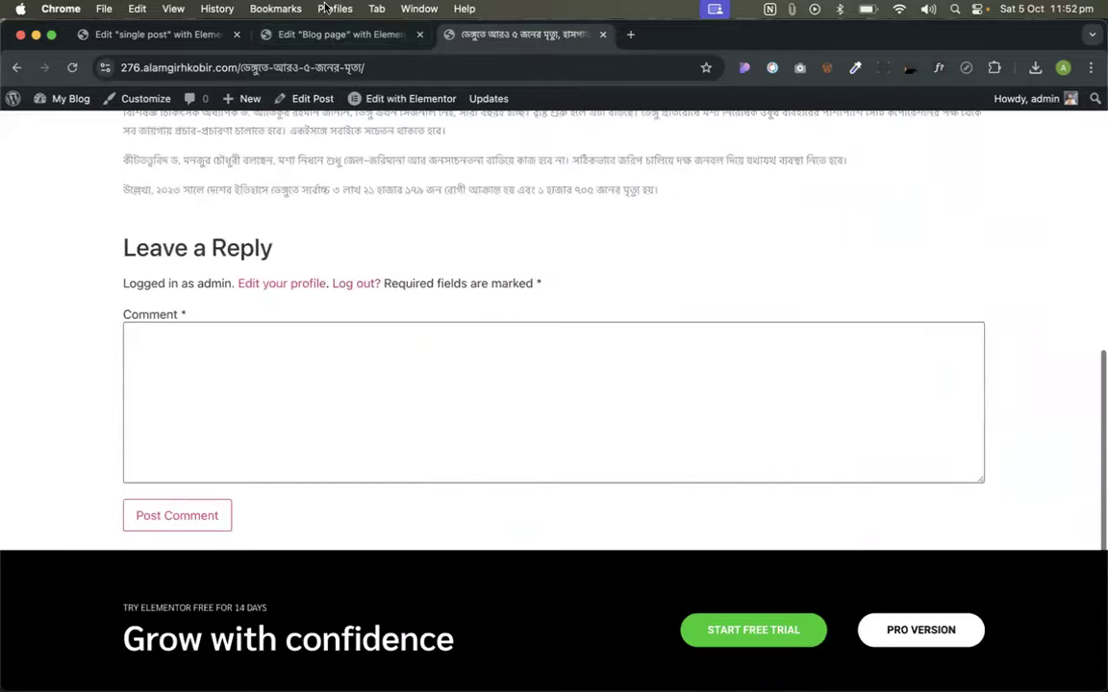
- Return to the Blog page template in the Elementor editor and look over its archive title and post cards
click(278, 36)
scroll(452, 485, down, 5)
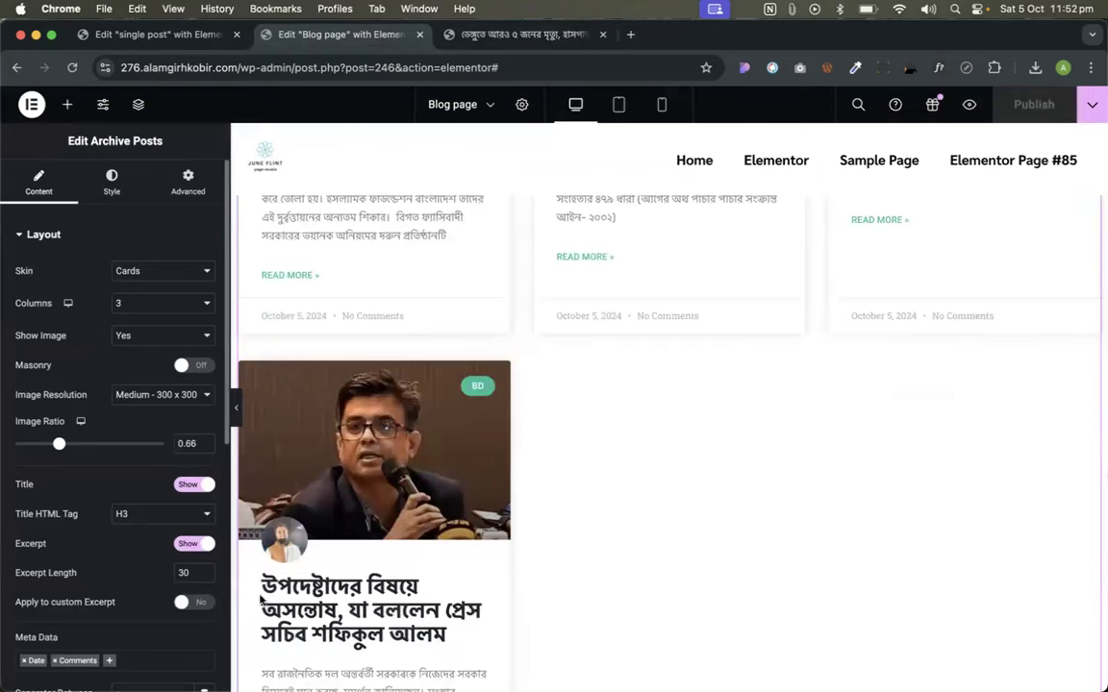
scroll(336, 274, up, 10)
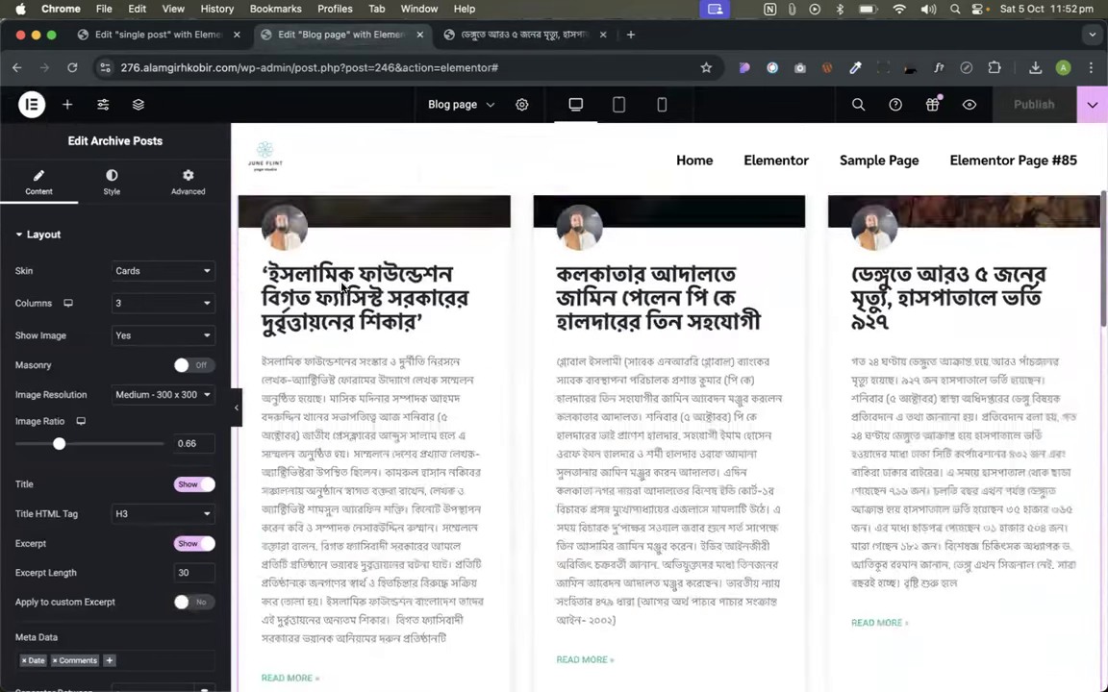
click(486, 35)
click(341, 35)
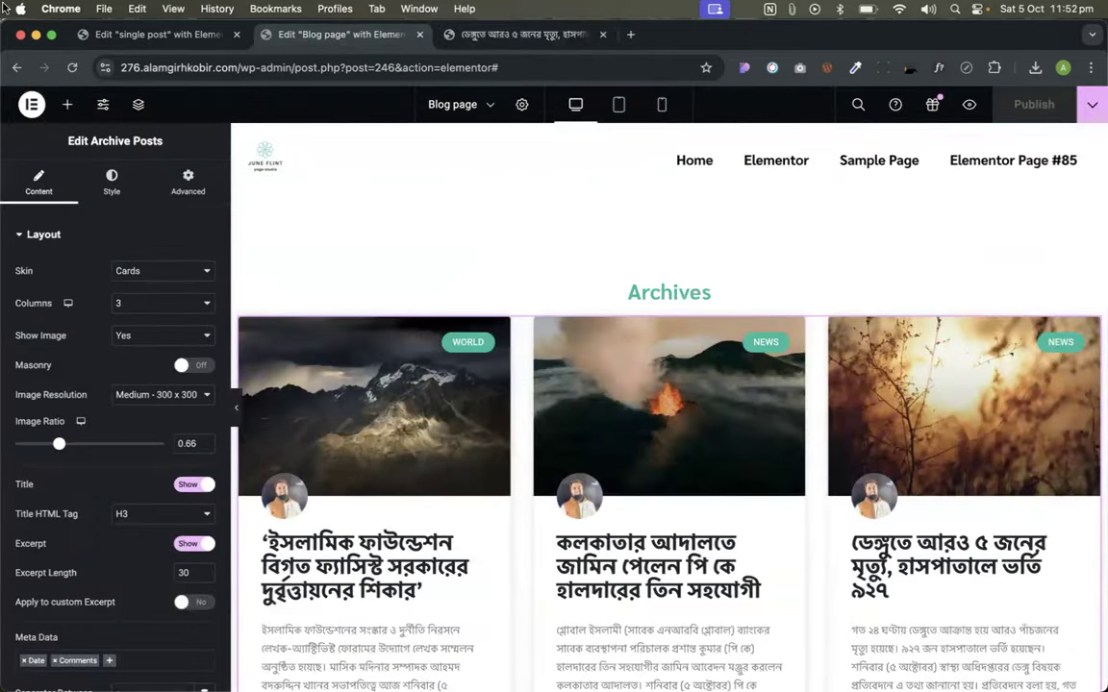
- Go from the live site to the WordPress admin area and open the list of all posts
click(475, 35)
key(super+r)
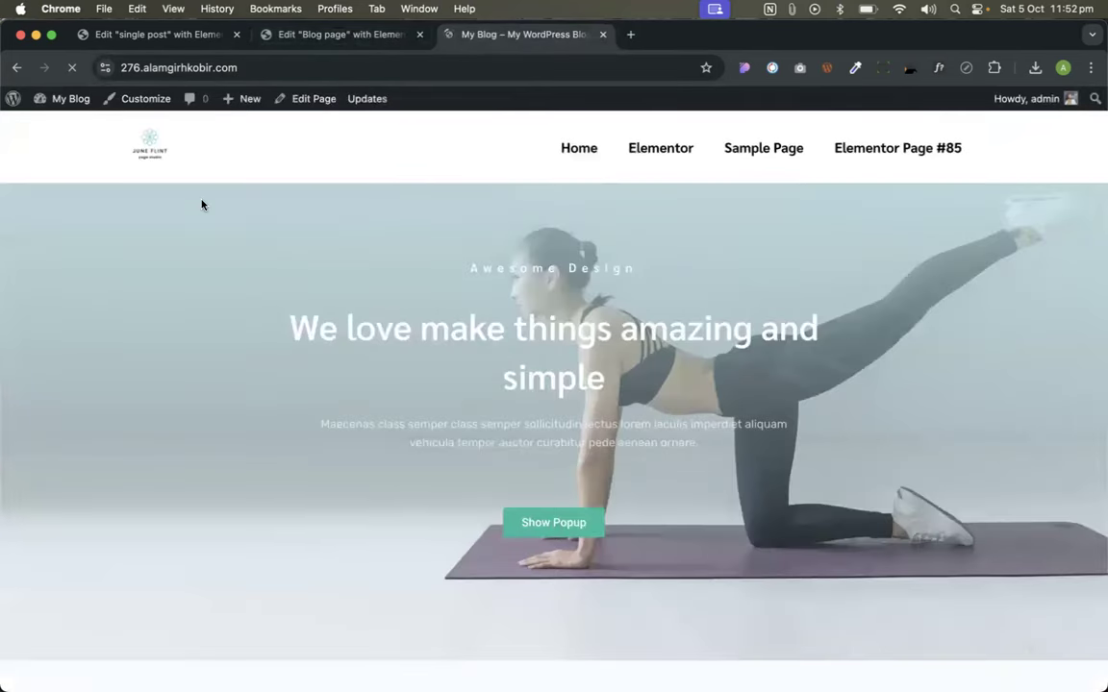
mouse_move(13, 98)
click(42, 121)
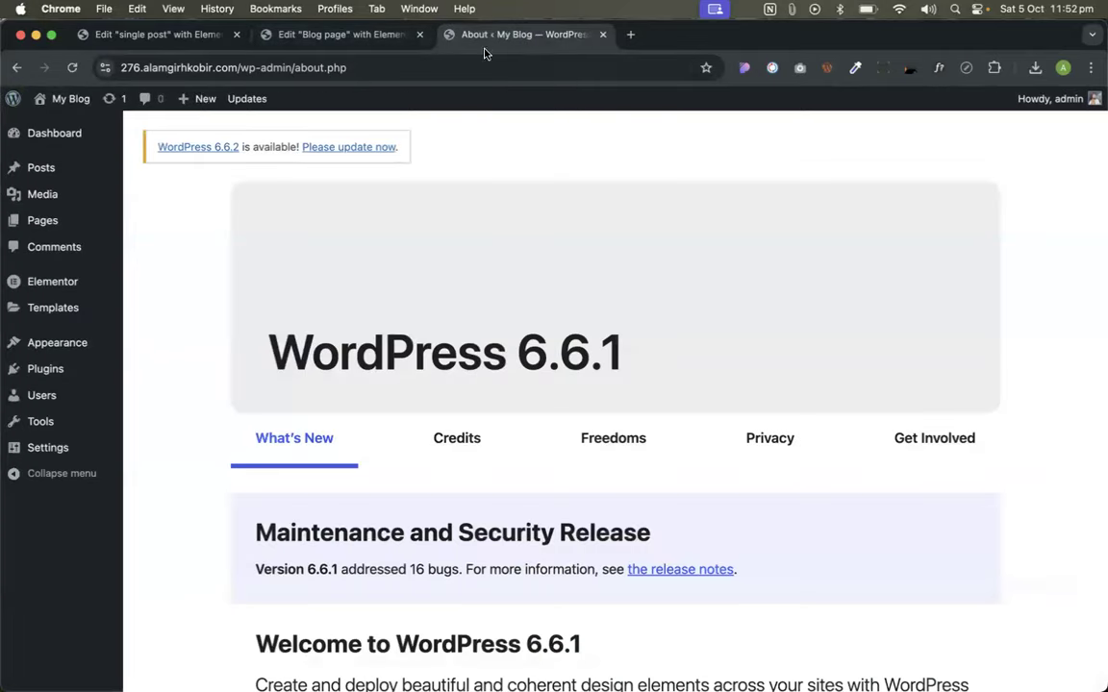
mouse_move(39, 175)
click(159, 170)
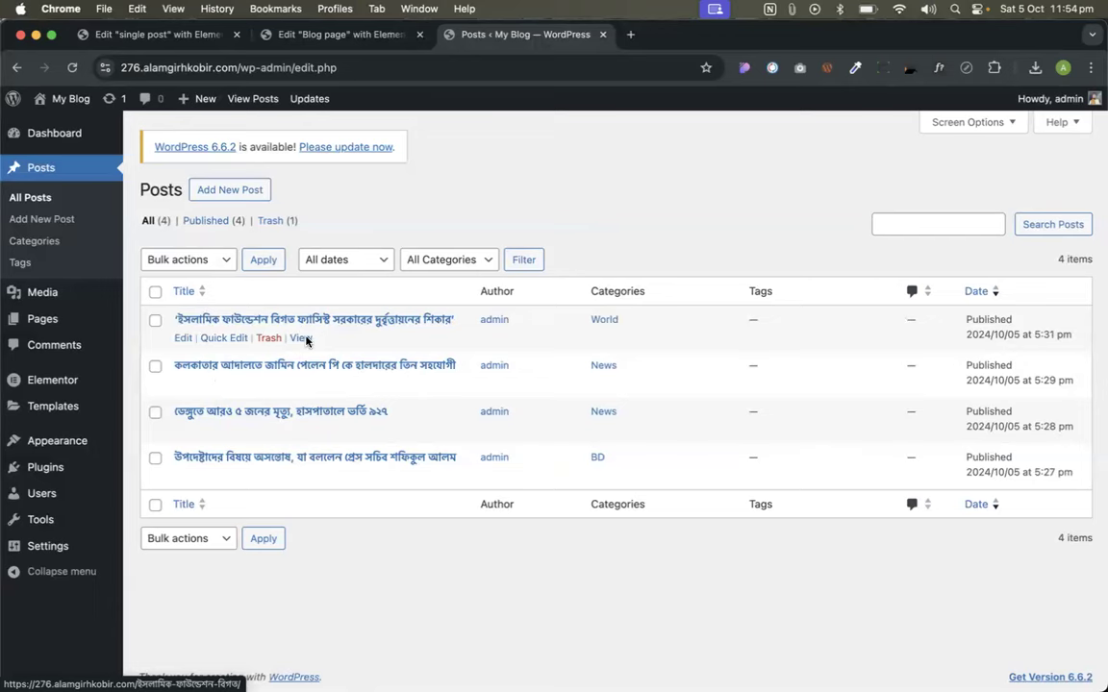
- View the first listed post, in the World category, in a new tab to check its single post layout, and return to the posts list
super+click(306, 341)
super+click(306, 341)
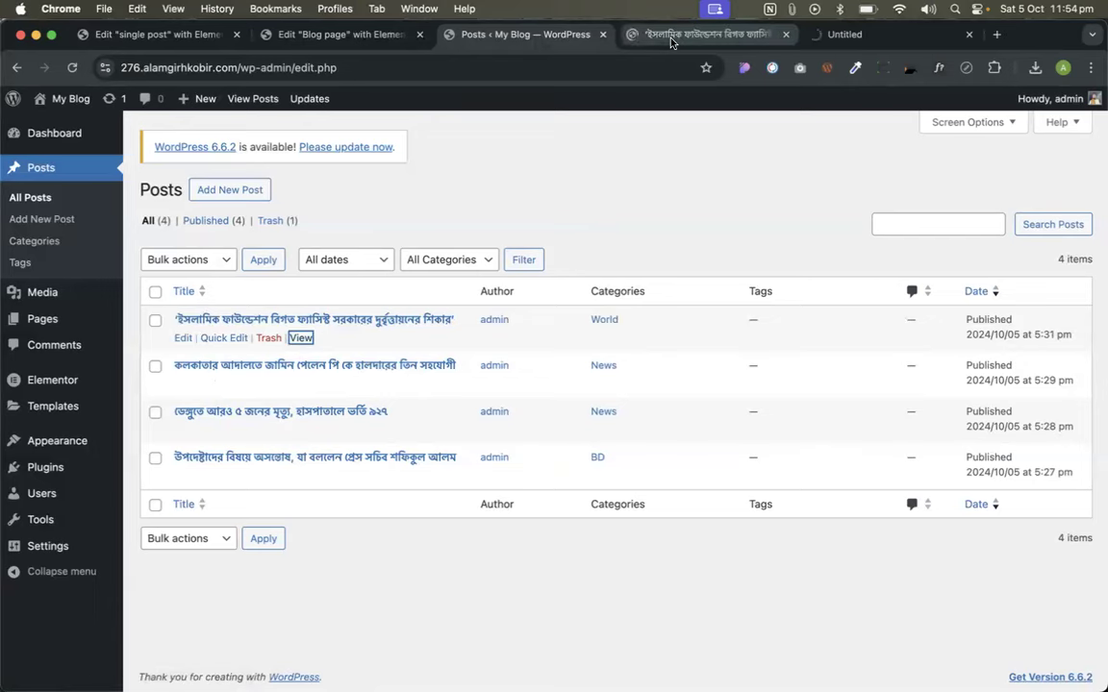
click(673, 39)
click(970, 35)
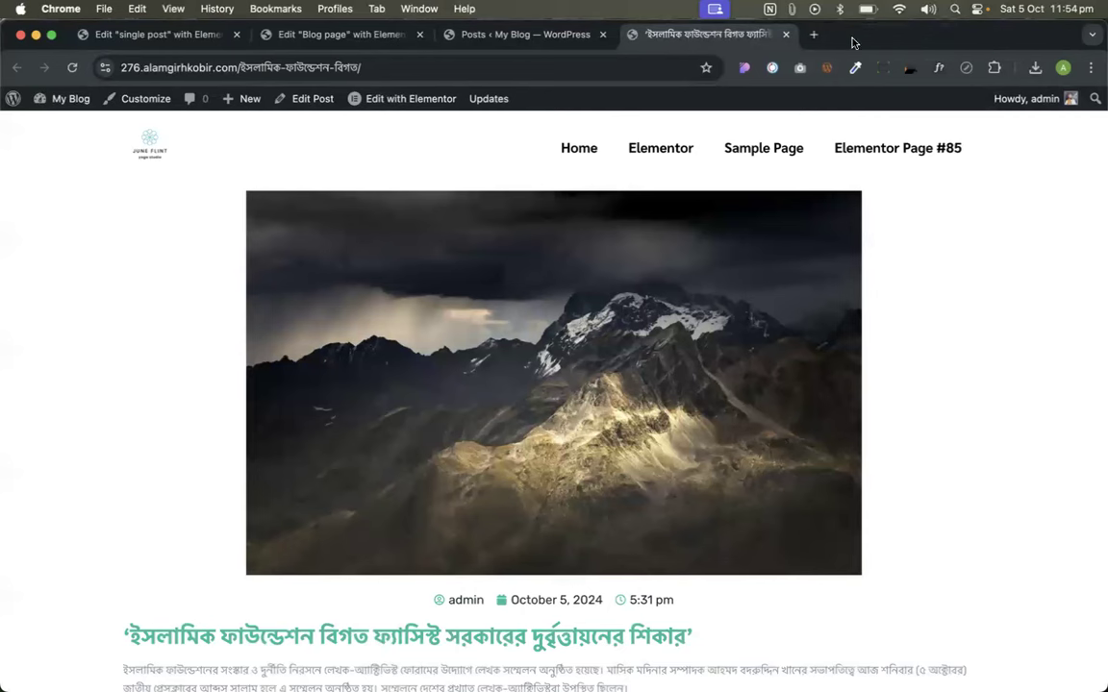
click(548, 37)
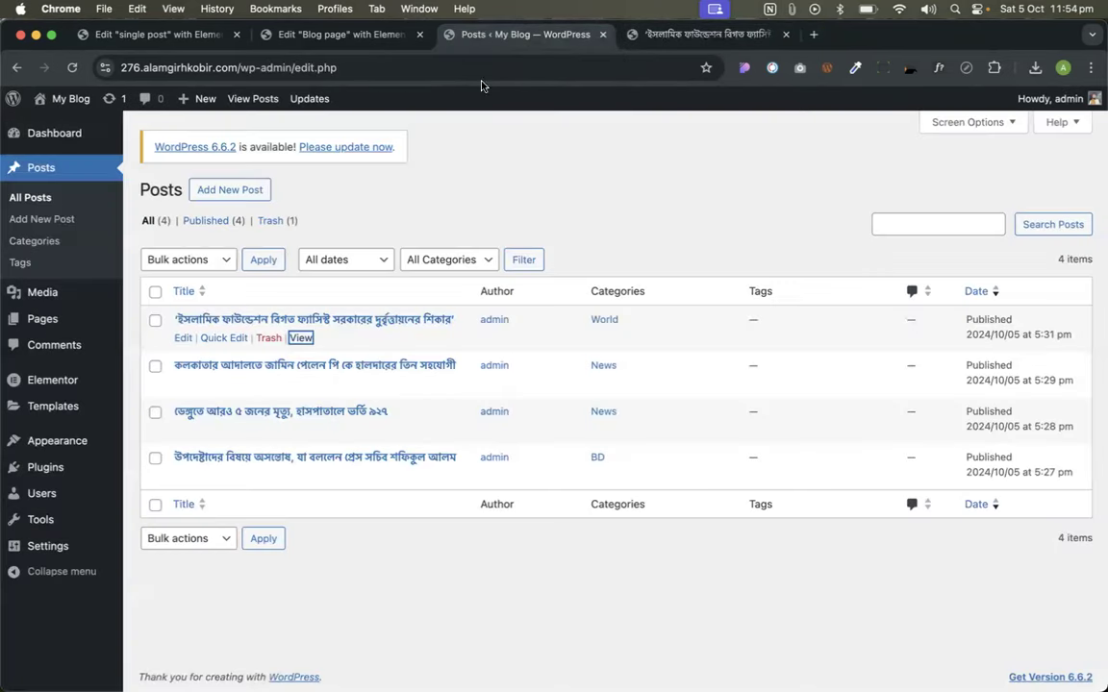